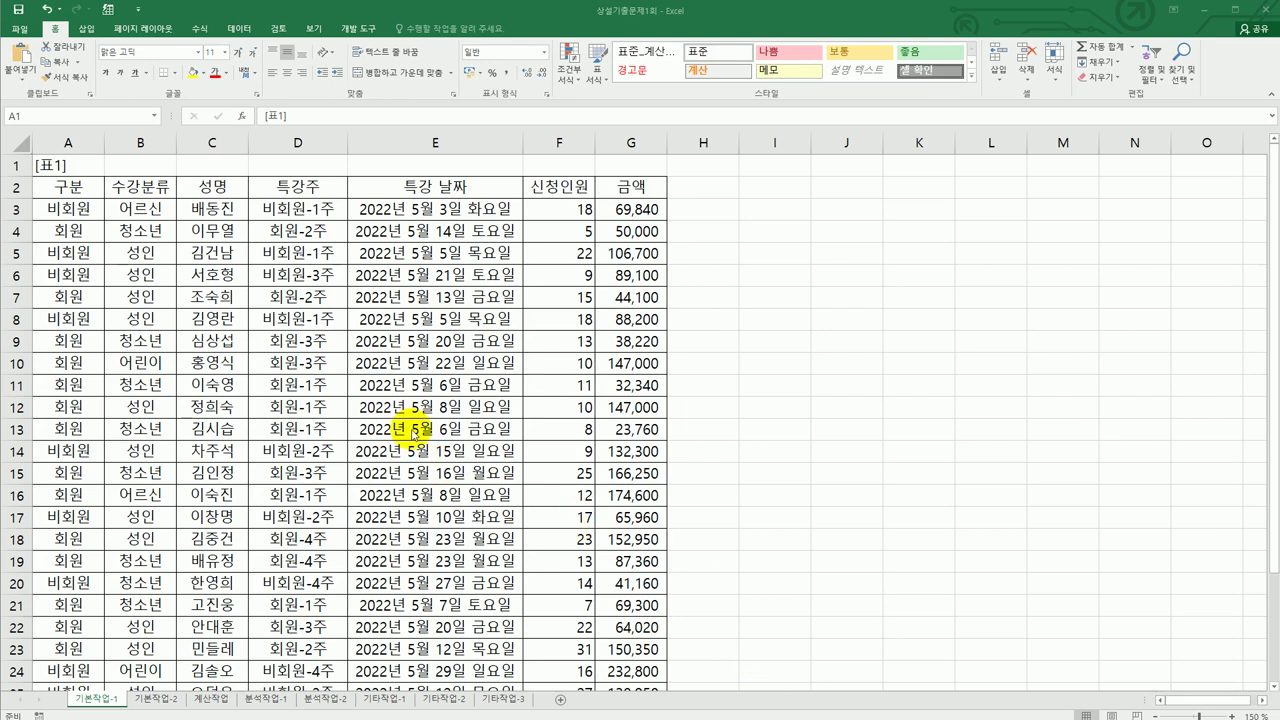
left_click_drag(93, 193, 628, 632)
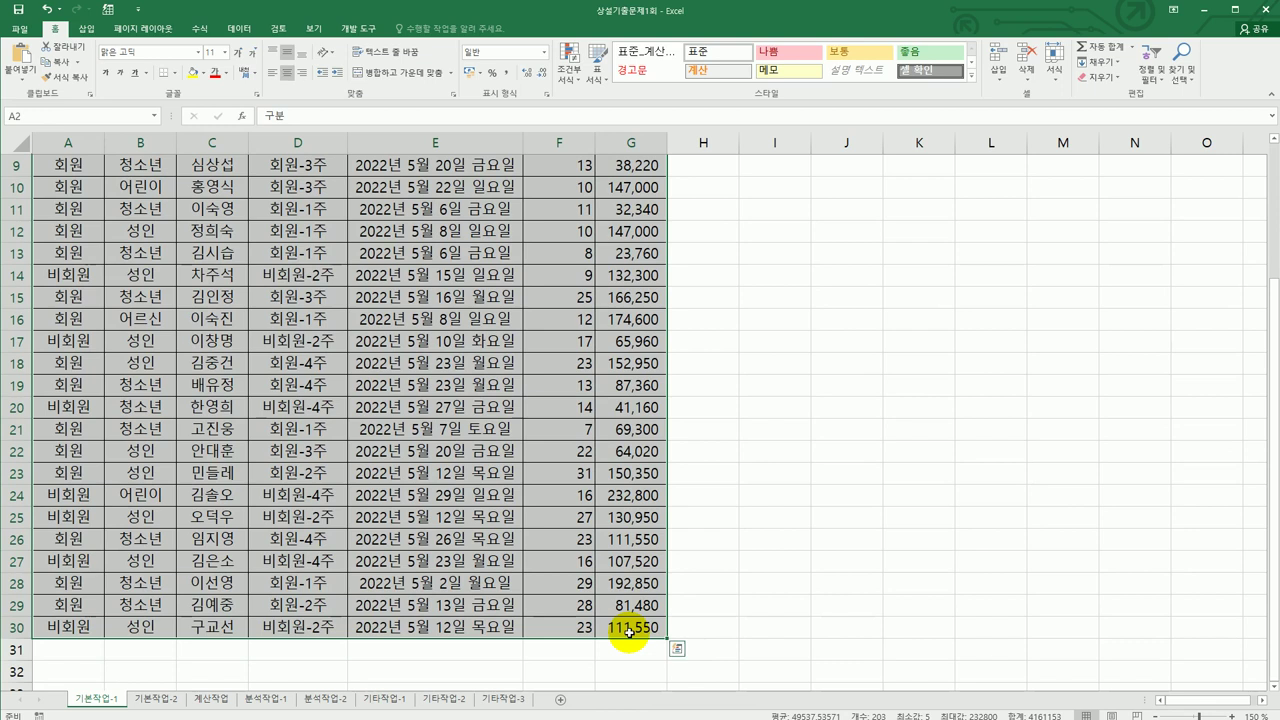
scroll(505, 577, "down", 1)
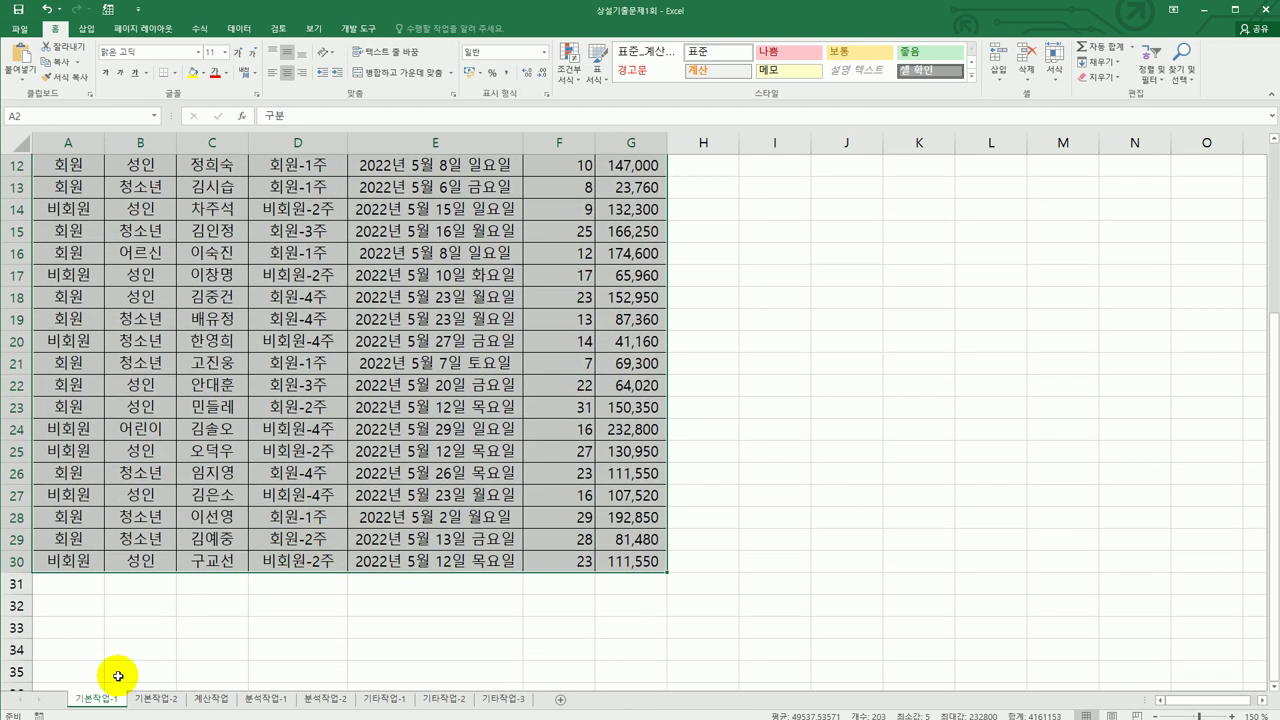
left_click_drag(71, 629, 71, 649)
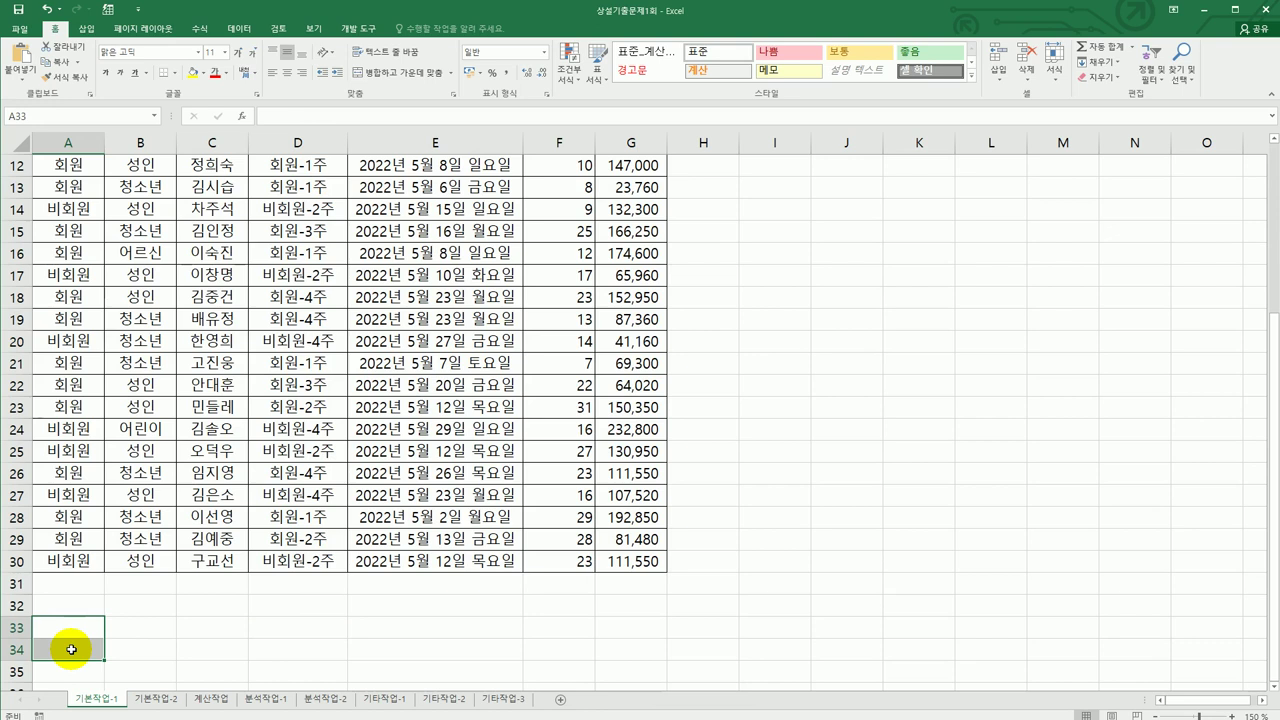
scroll(71, 649, "down", 2)
left_click(68, 565)
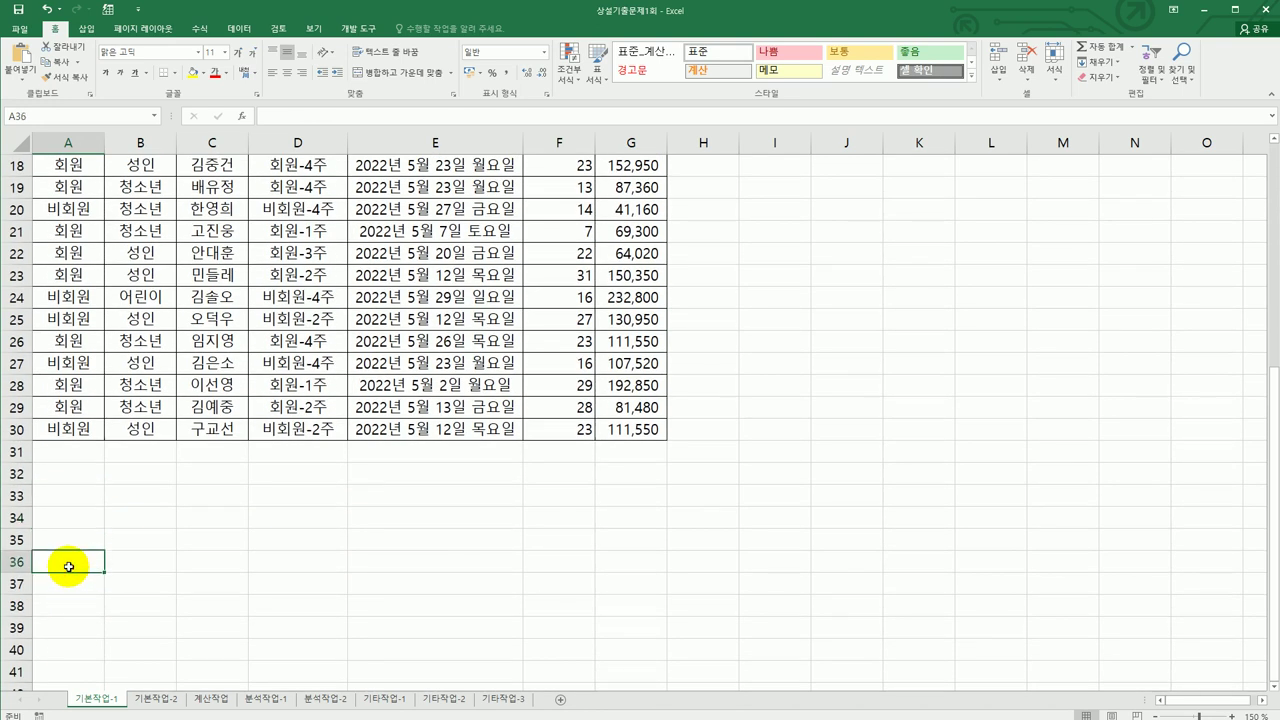
- Enter the criteria heading 조건 in cell A33
left_click(65, 495)
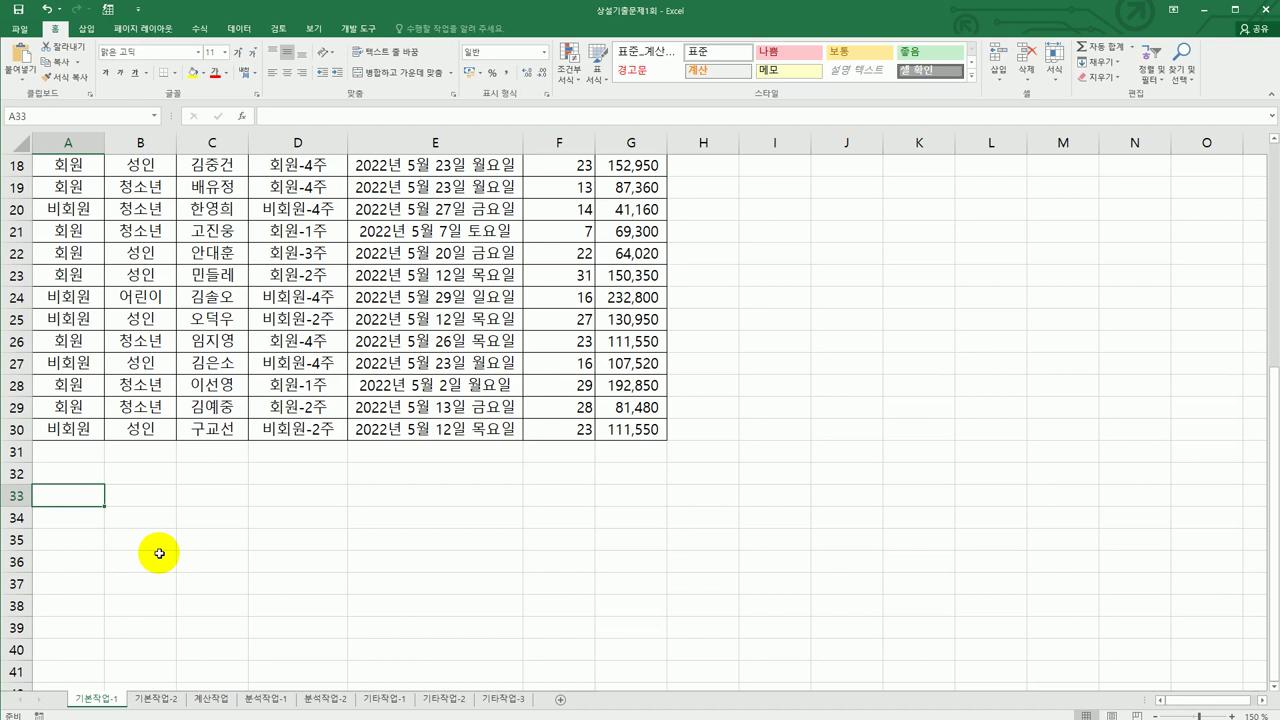
type("wh")
key("BackSpace")
key("BackSpace")
key("Hangul")
type("ㅈㅗ건")
key("Return")
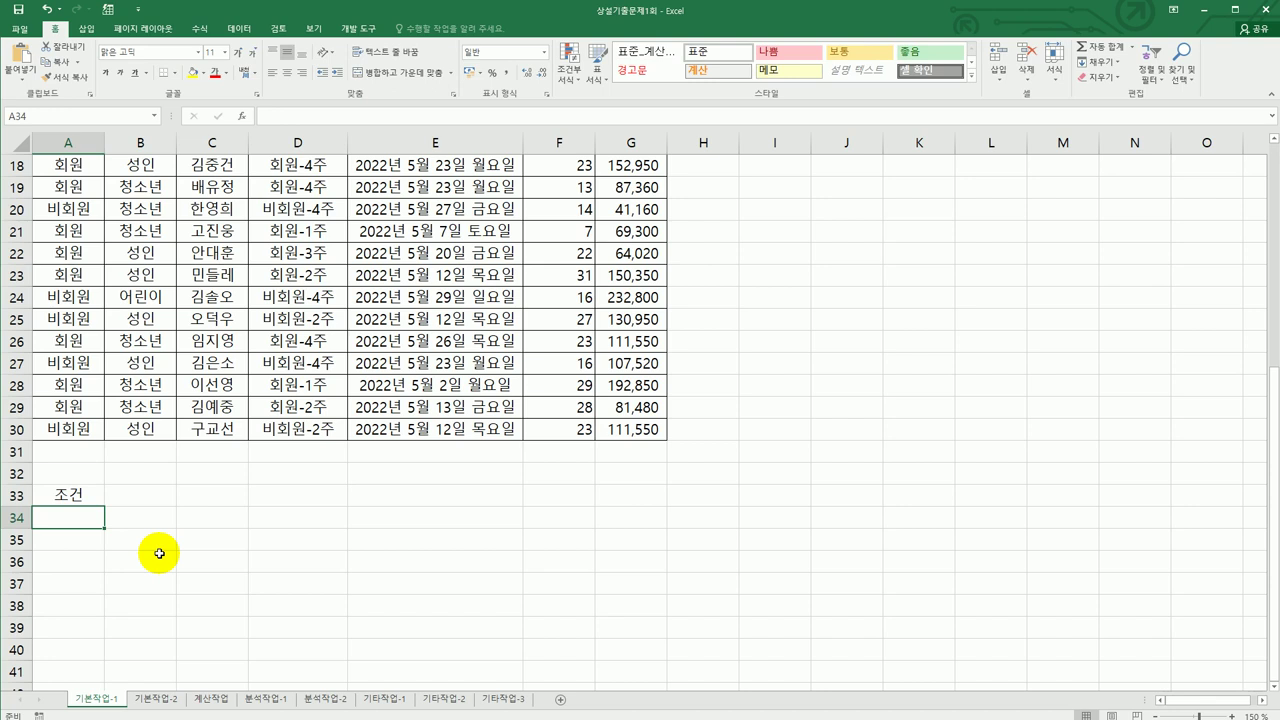
left_click(89, 503)
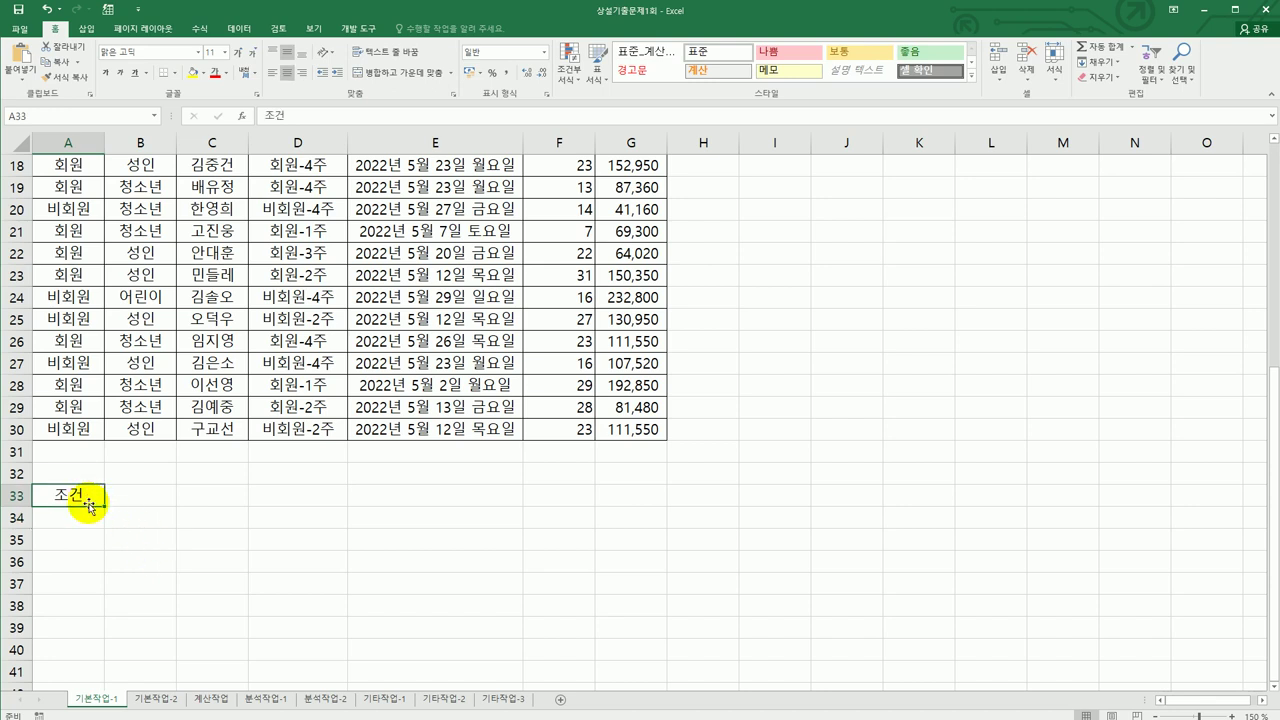
left_click(83, 517)
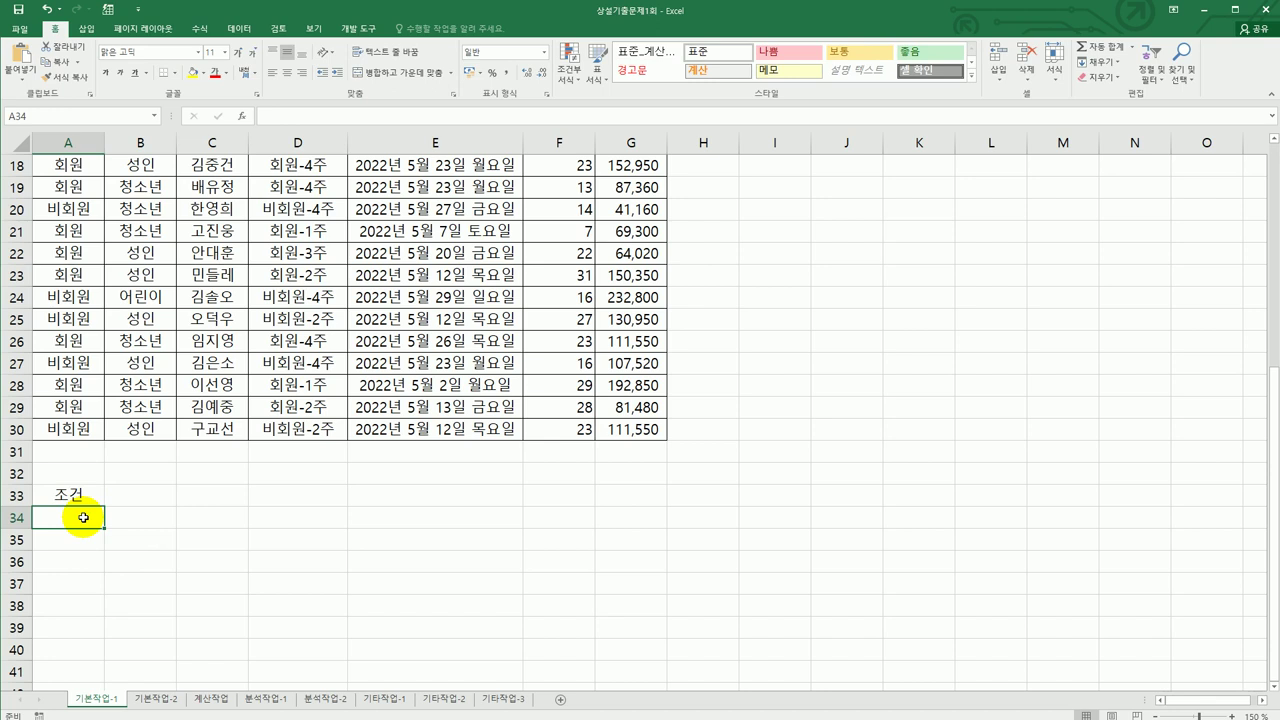
scroll(83, 517, "up", 6)
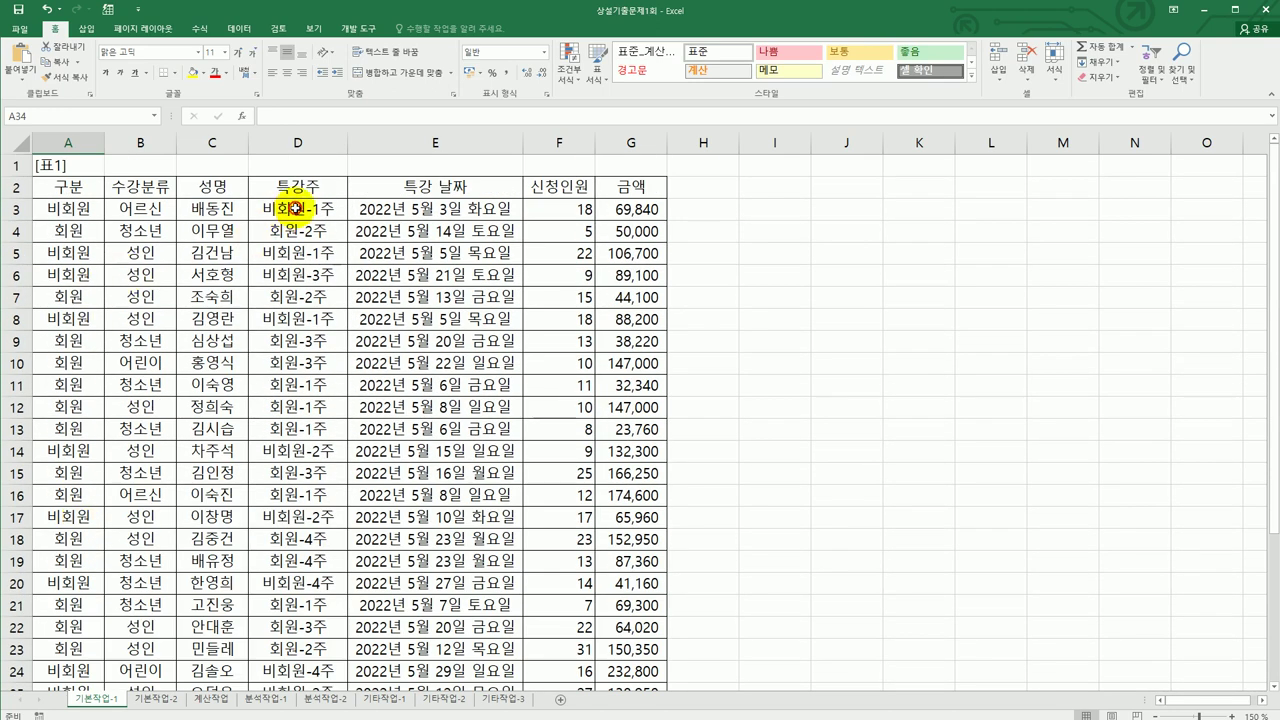
left_click(296, 209)
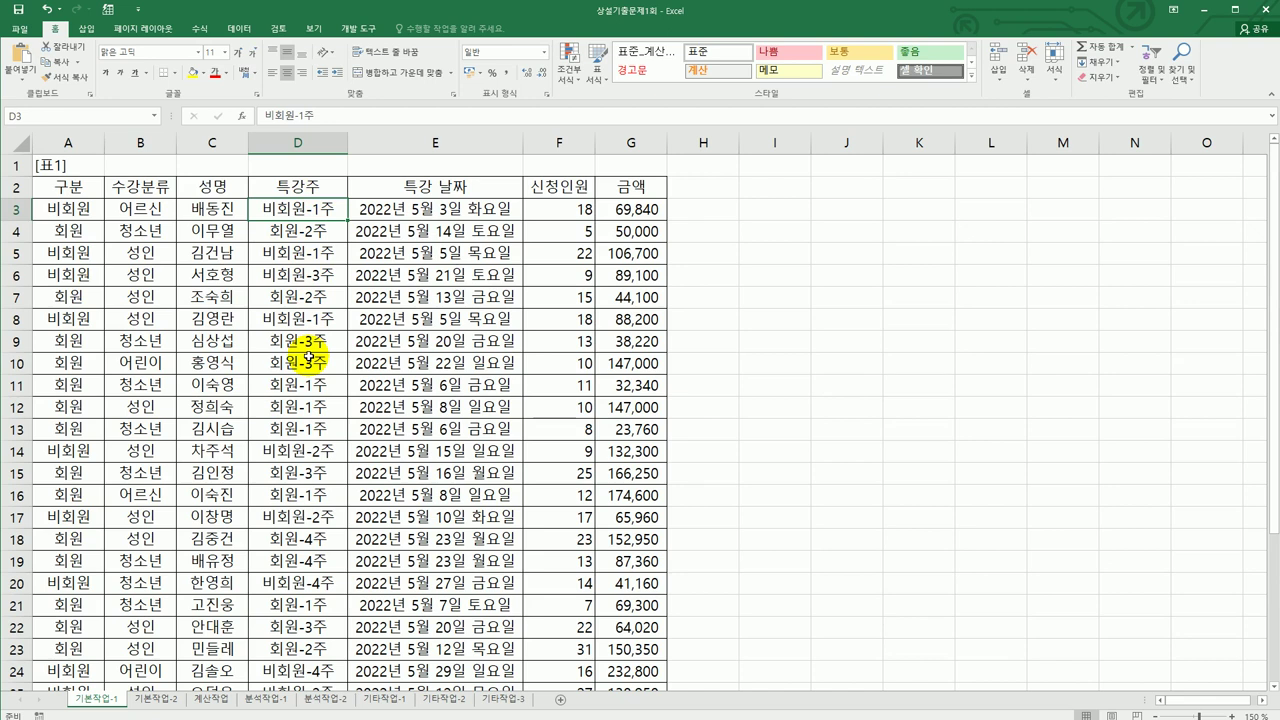
scroll(309, 357, "down", 6)
- Begin a formula in A34 that takes the last two characters of D3 with RIGHT(D3,2)
left_click(87, 493)
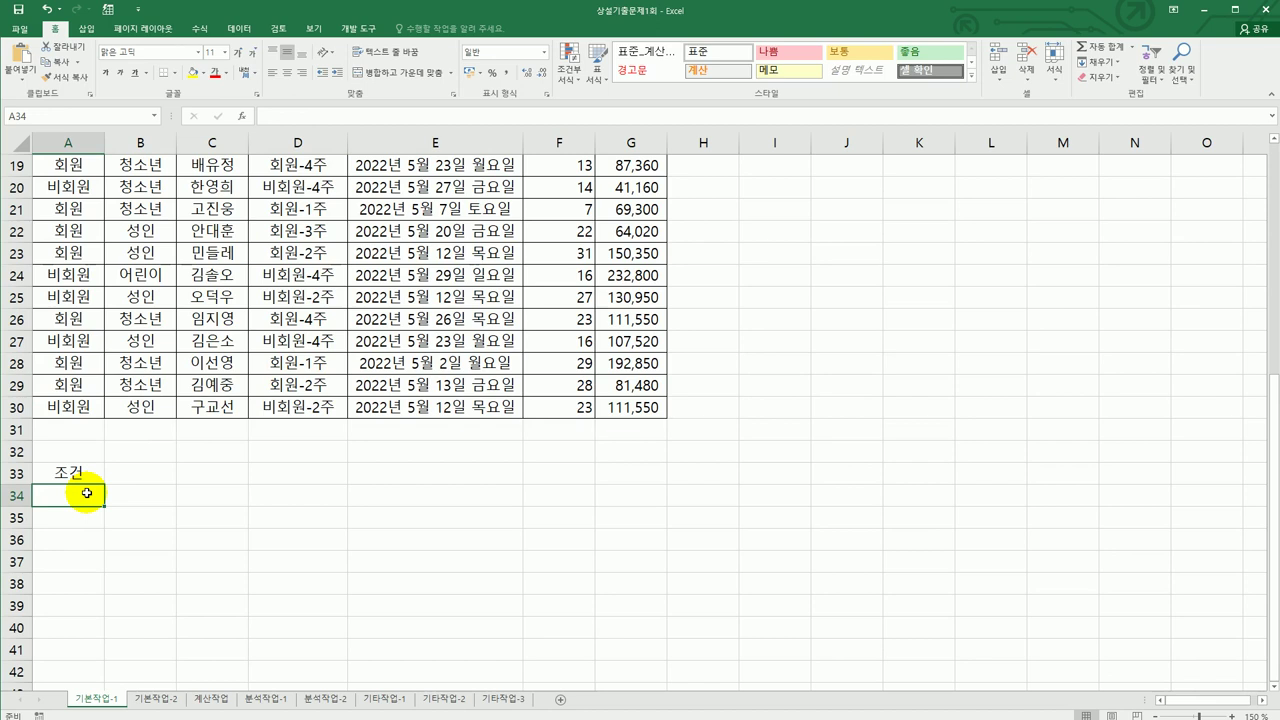
type("=")
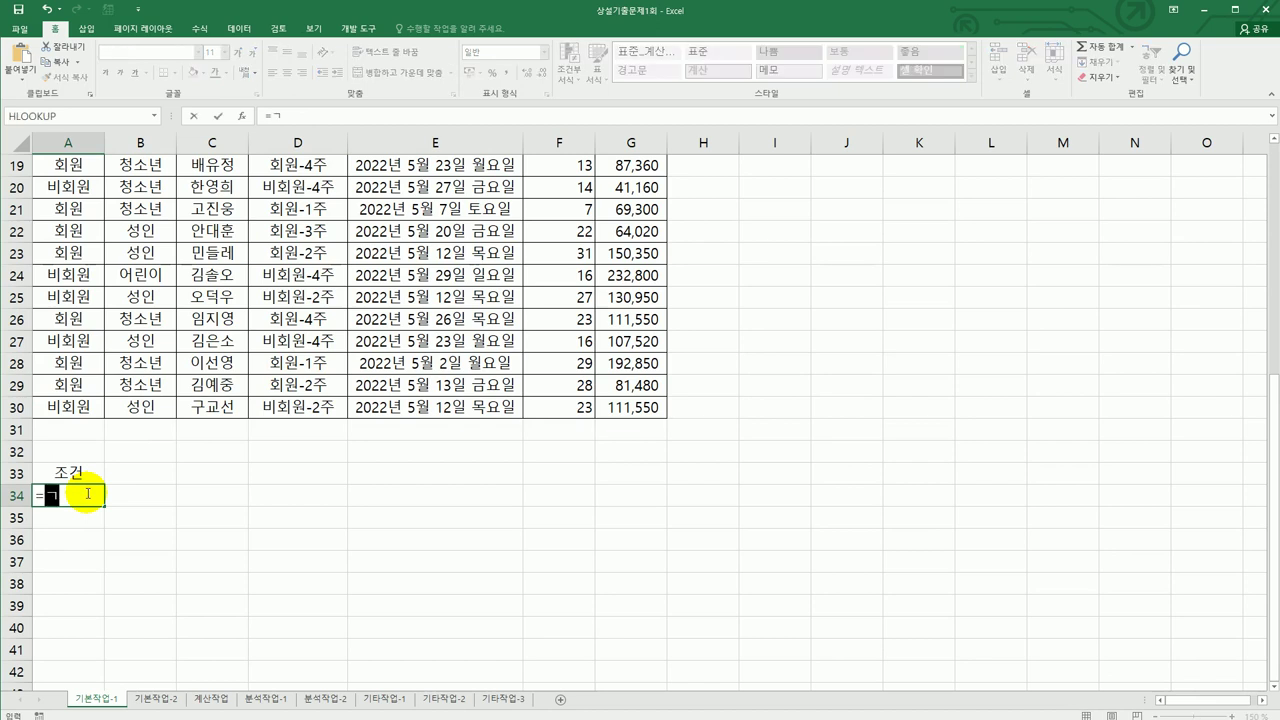
type("righ")
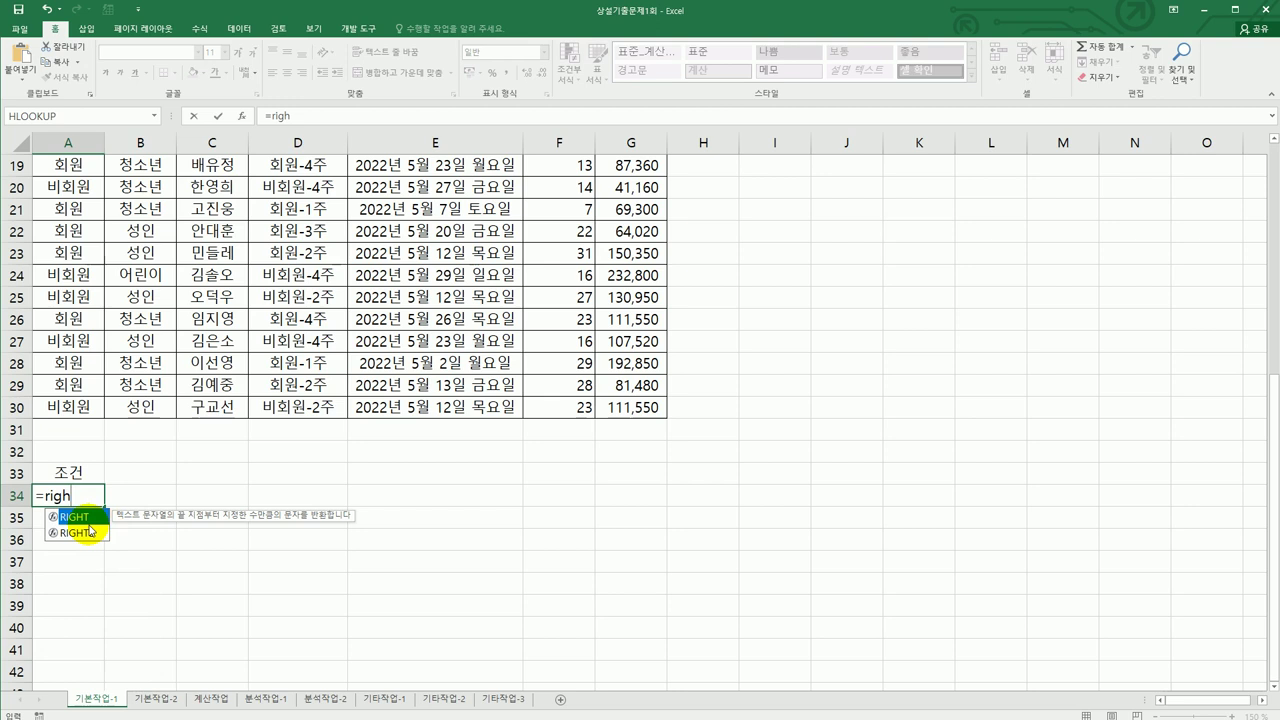
double_click(89, 520)
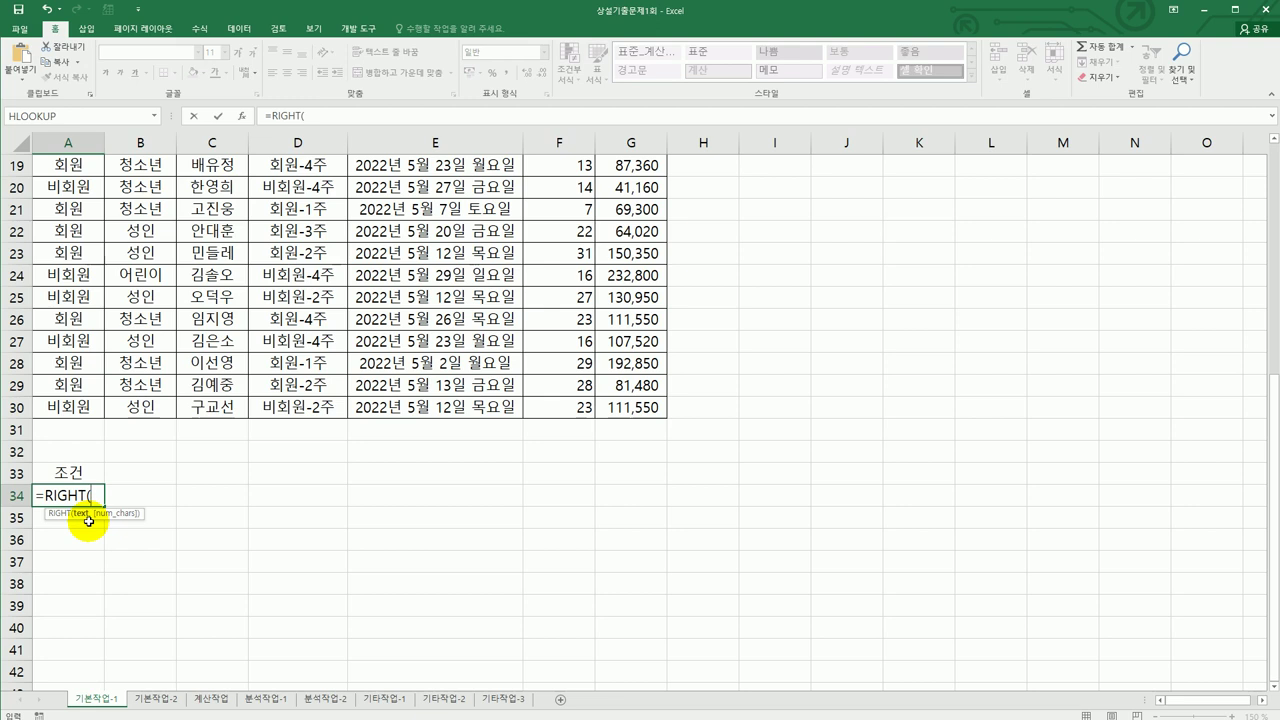
scroll(89, 521, "up", 6)
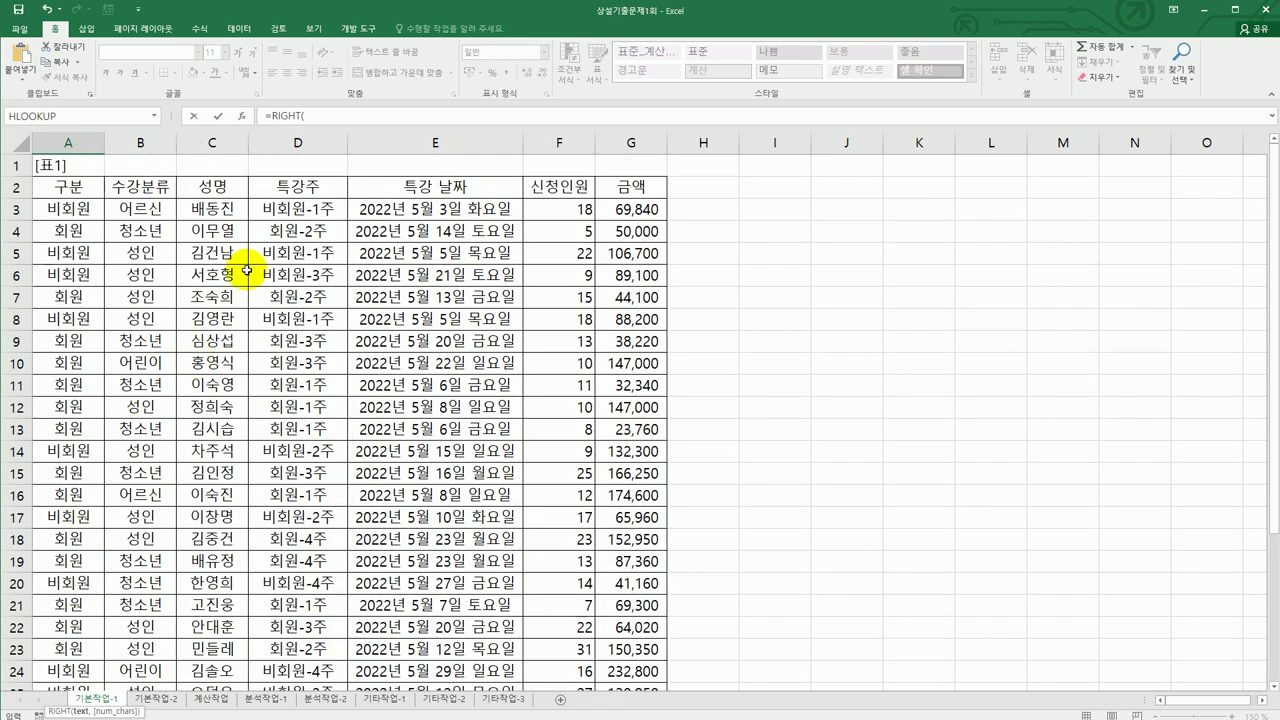
left_click(286, 211)
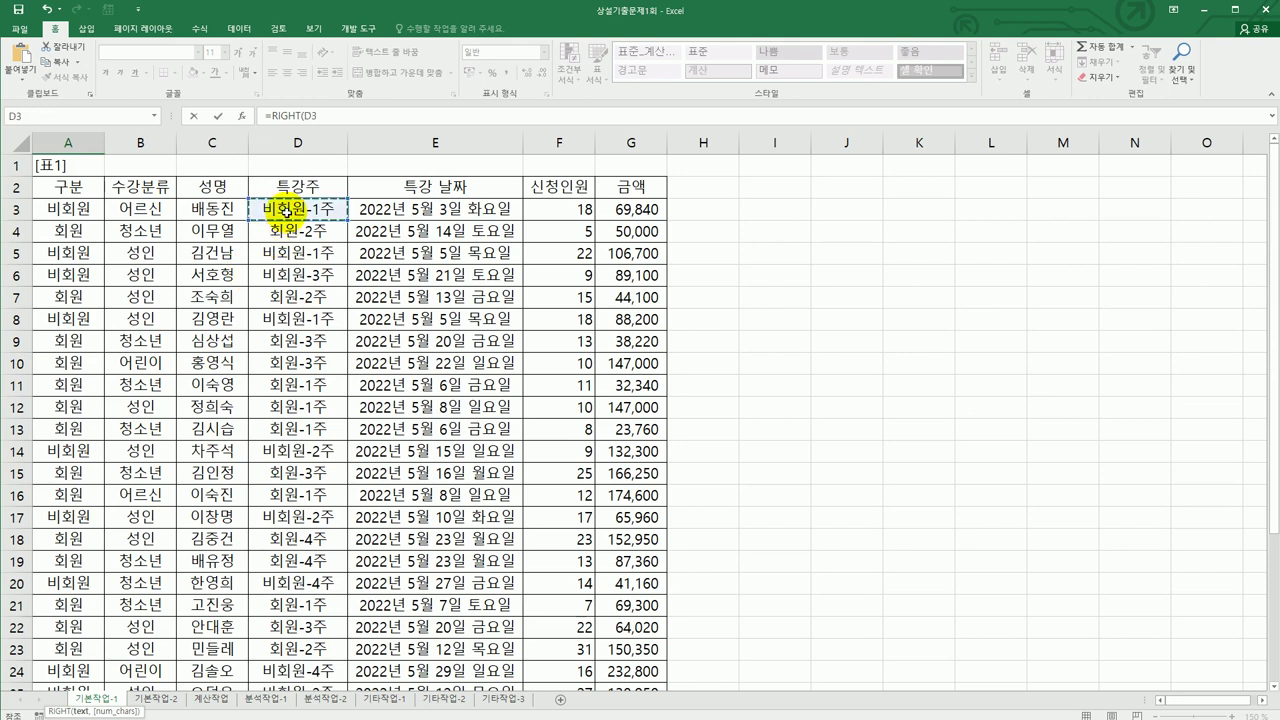
type(",2")
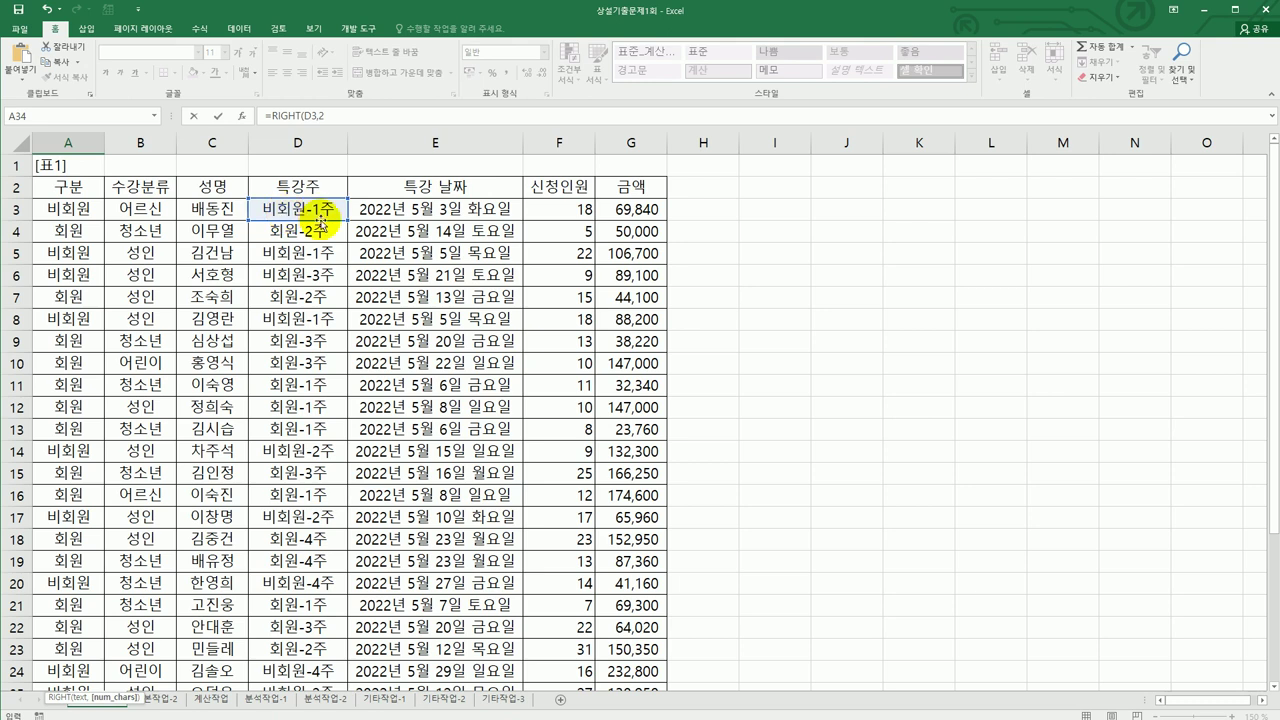
- Complete the A34 formula by comparing the RIGHT result with "1주", giving =RIGHT(D3,2)="1주", and keep the cell selected
scroll(357, 296, "down", 4)
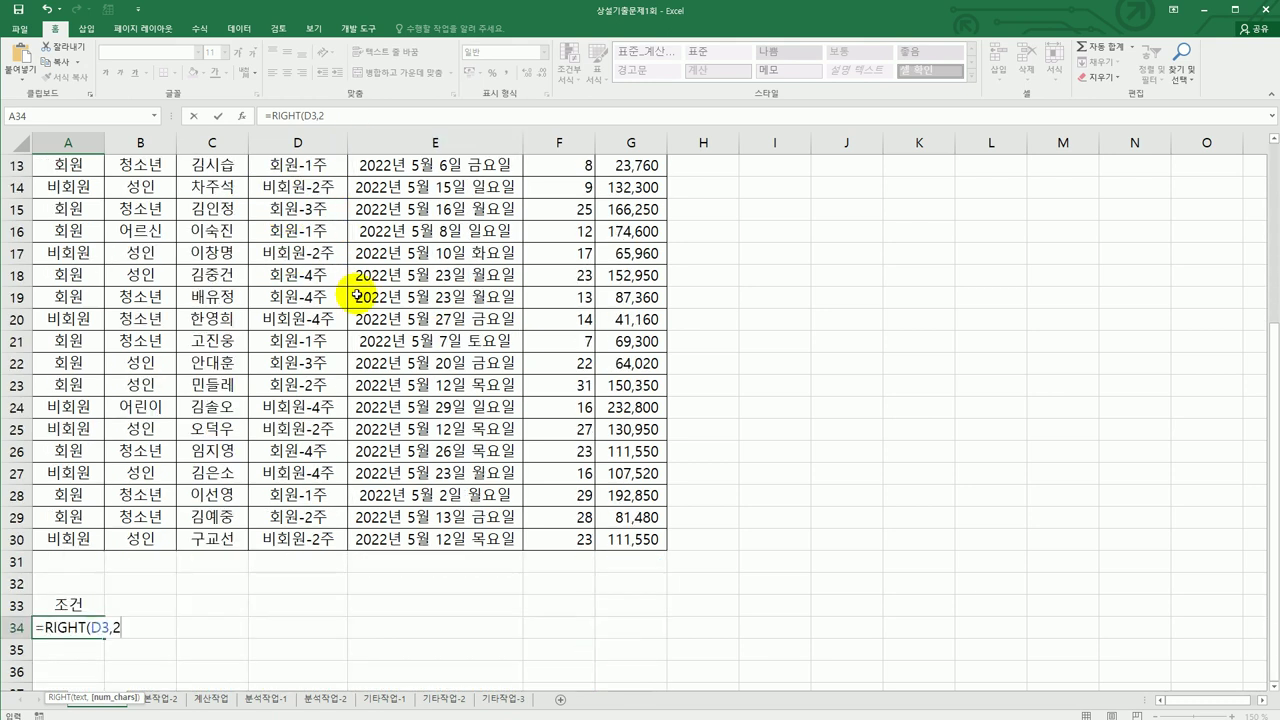
type("=")
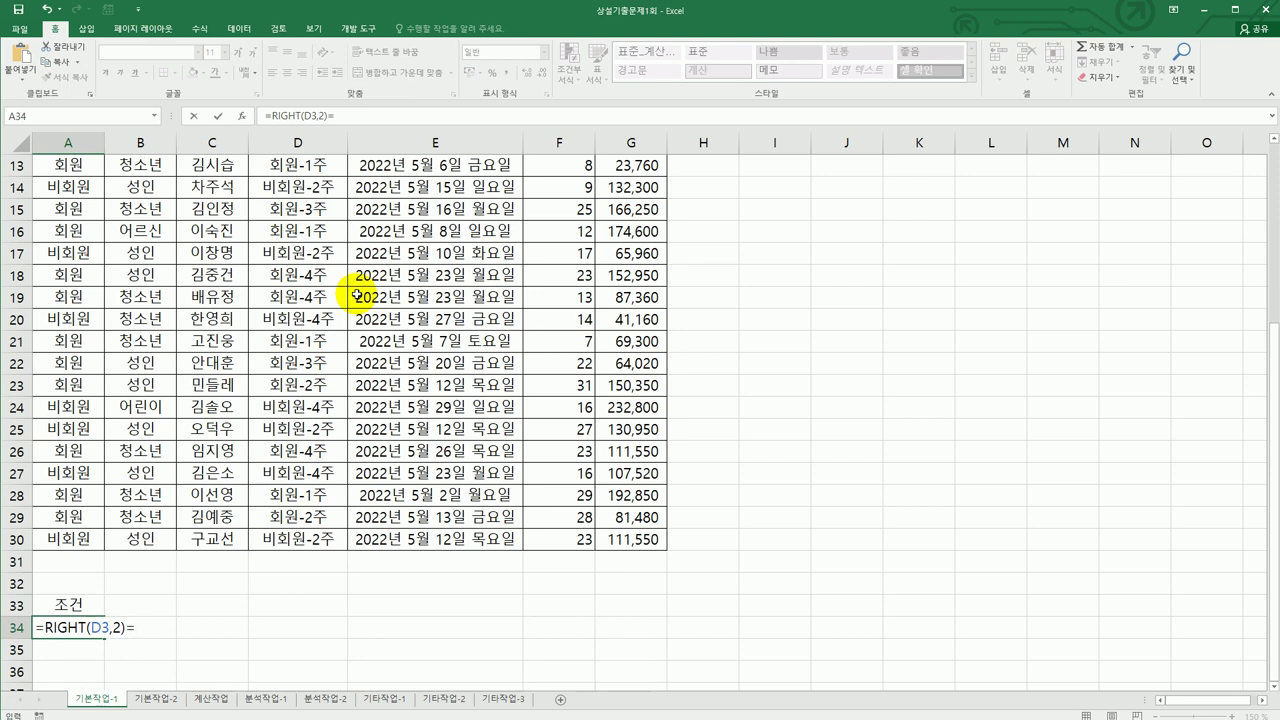
type("\"1")
type("wn")
key("BackSpace")
key("BackSpace")
type("주\"")
key("ctrl+Return")
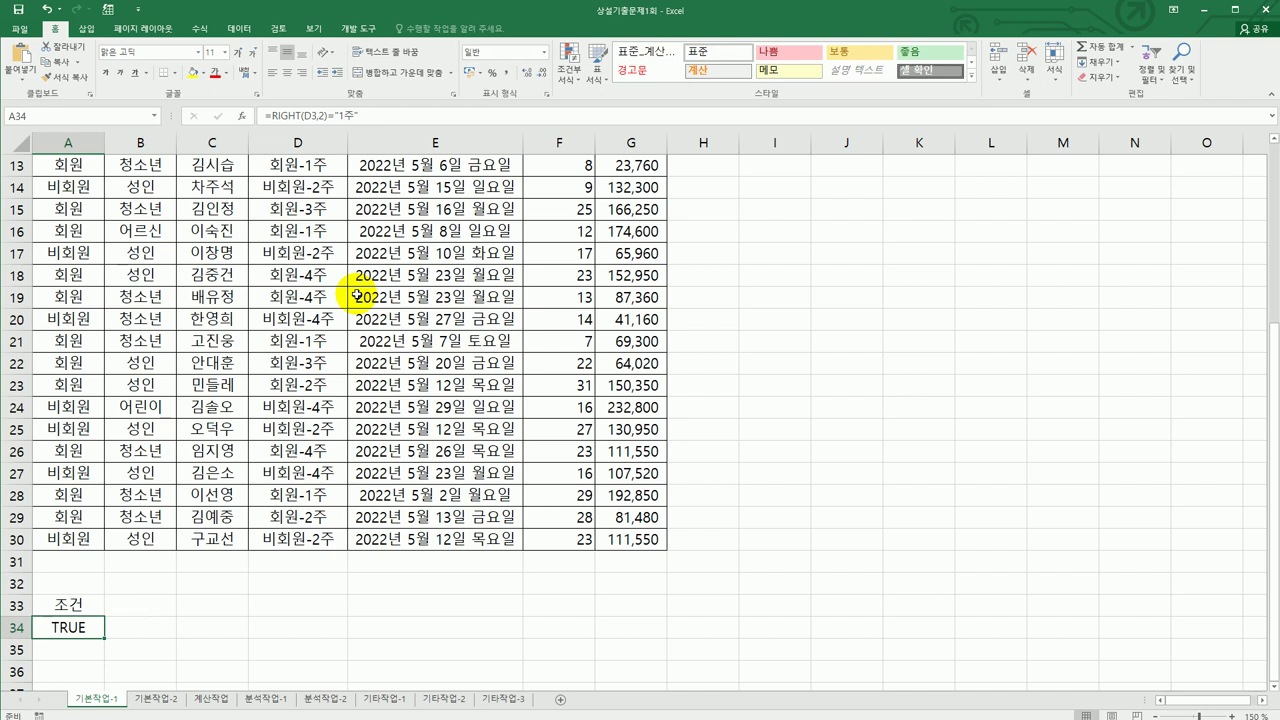
- Edit the A34 formula to make the RIGHT comparison the first condition of an AND function
scroll(357, 295, "up", 4)
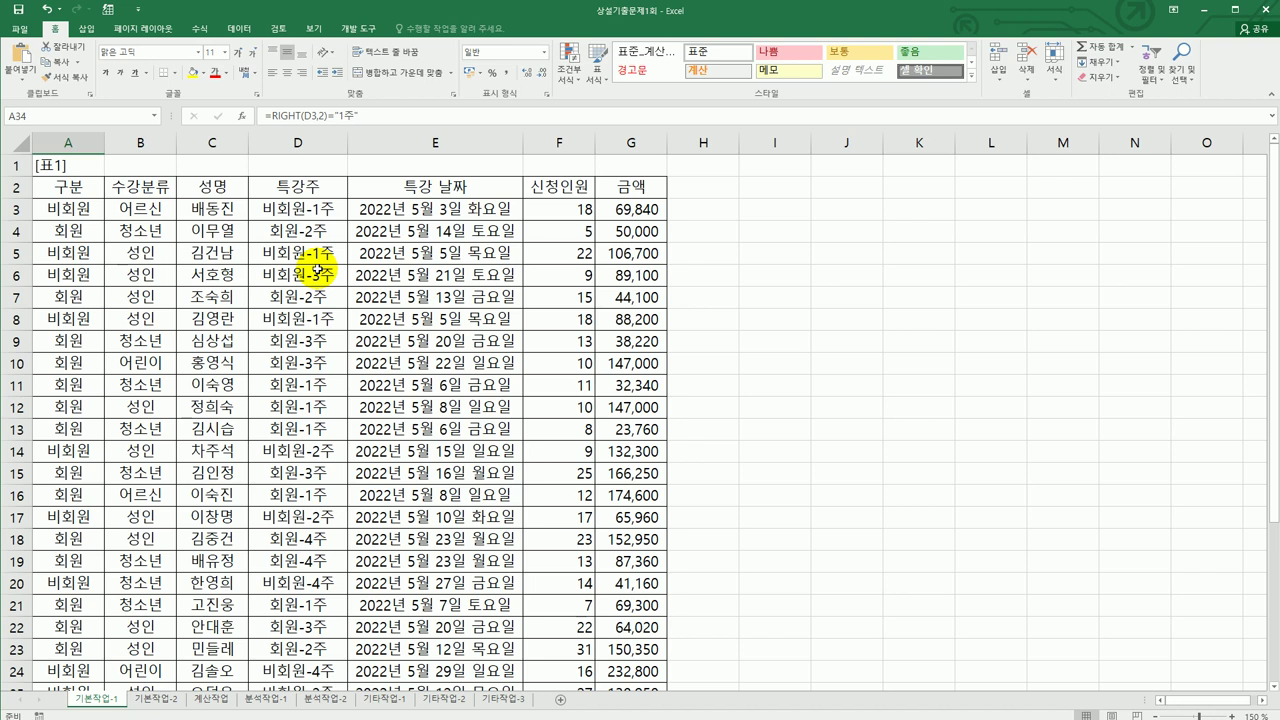
scroll(315, 268, "down", 5)
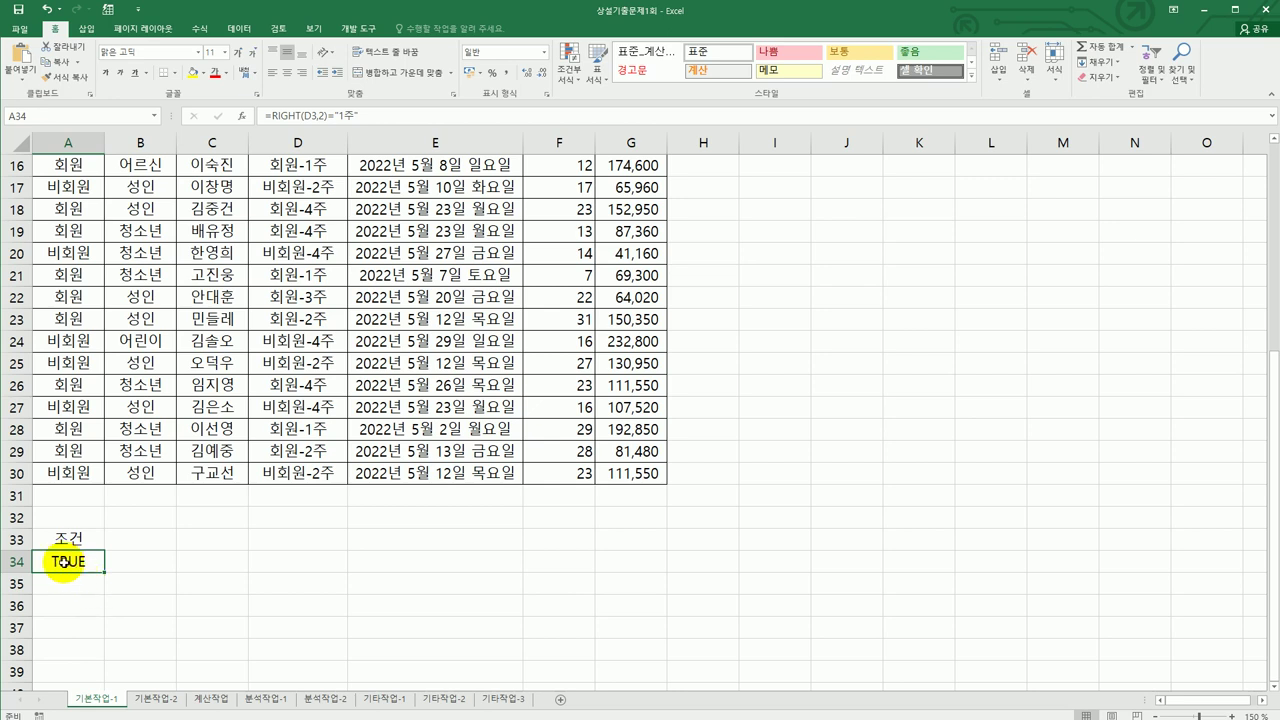
double_click(67, 560)
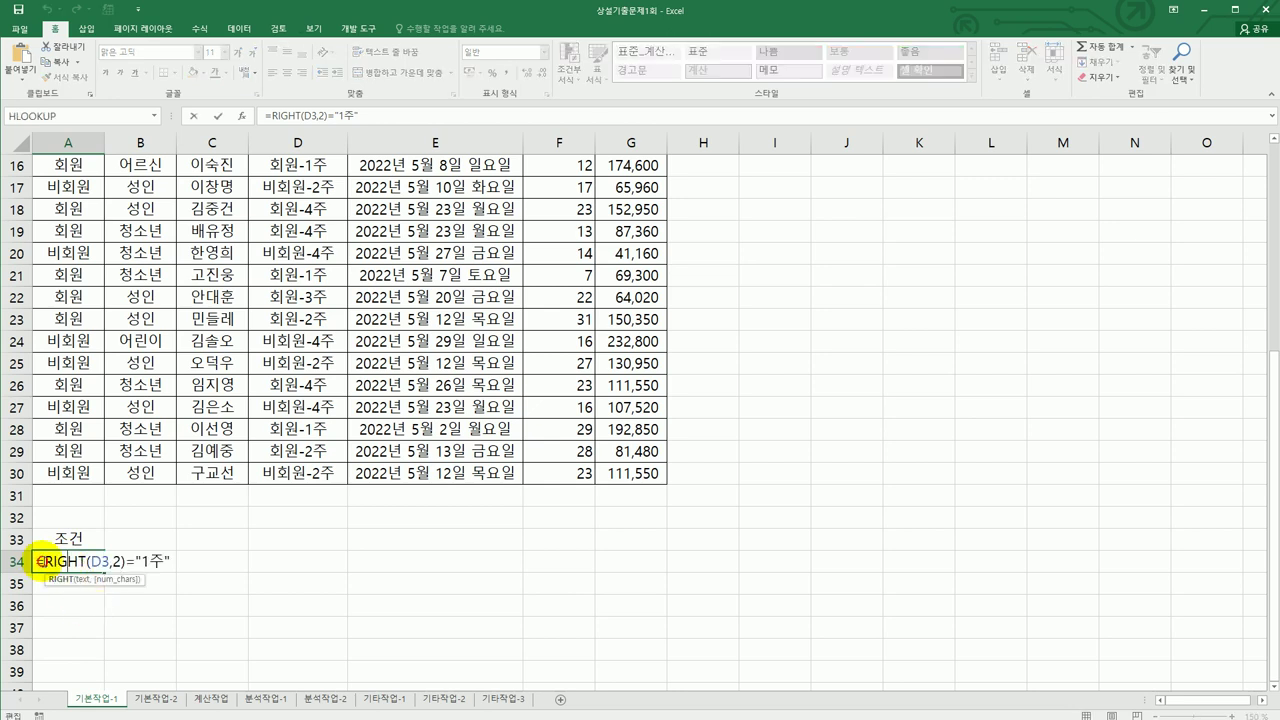
left_click(40, 561)
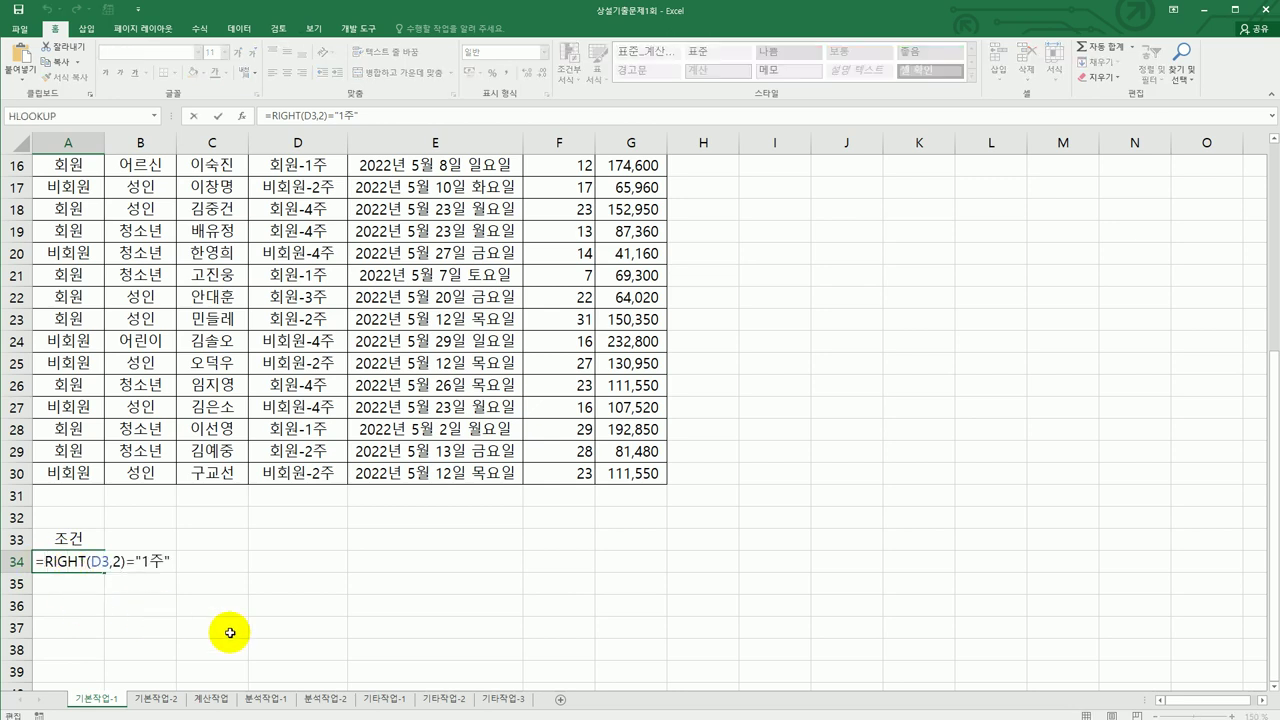
key("Right")
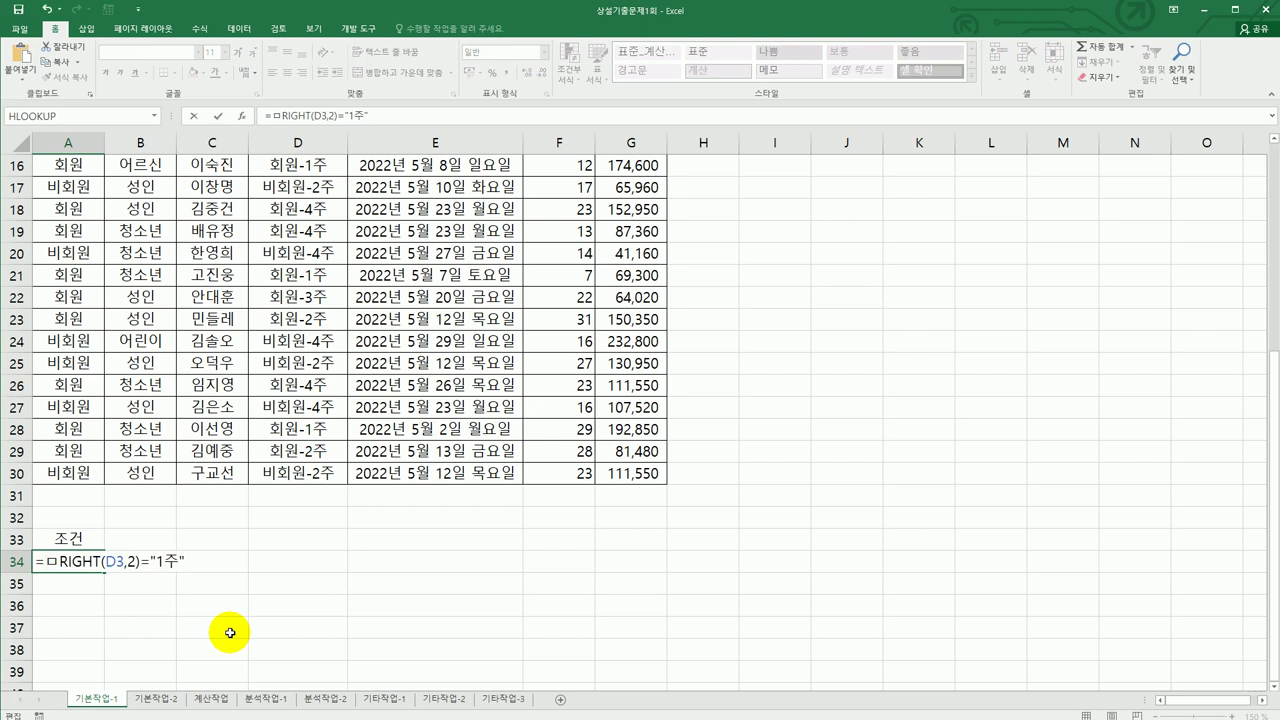
type("and(")
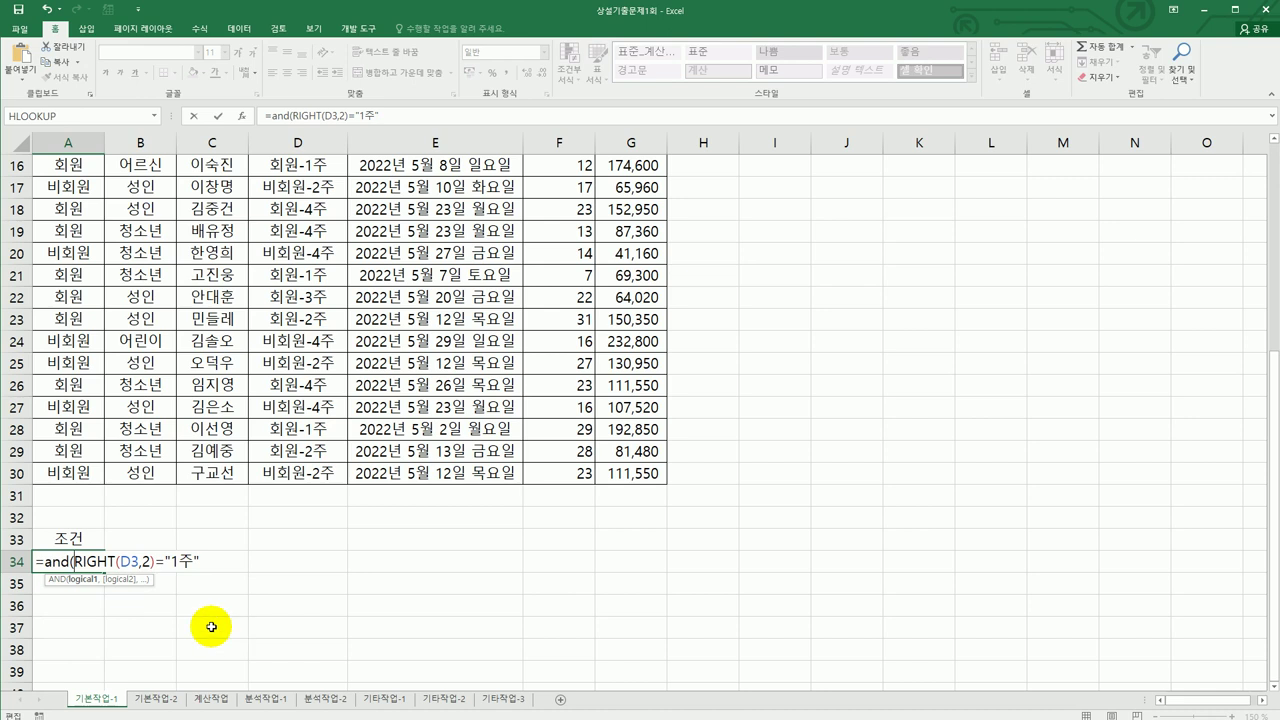
left_click(204, 562)
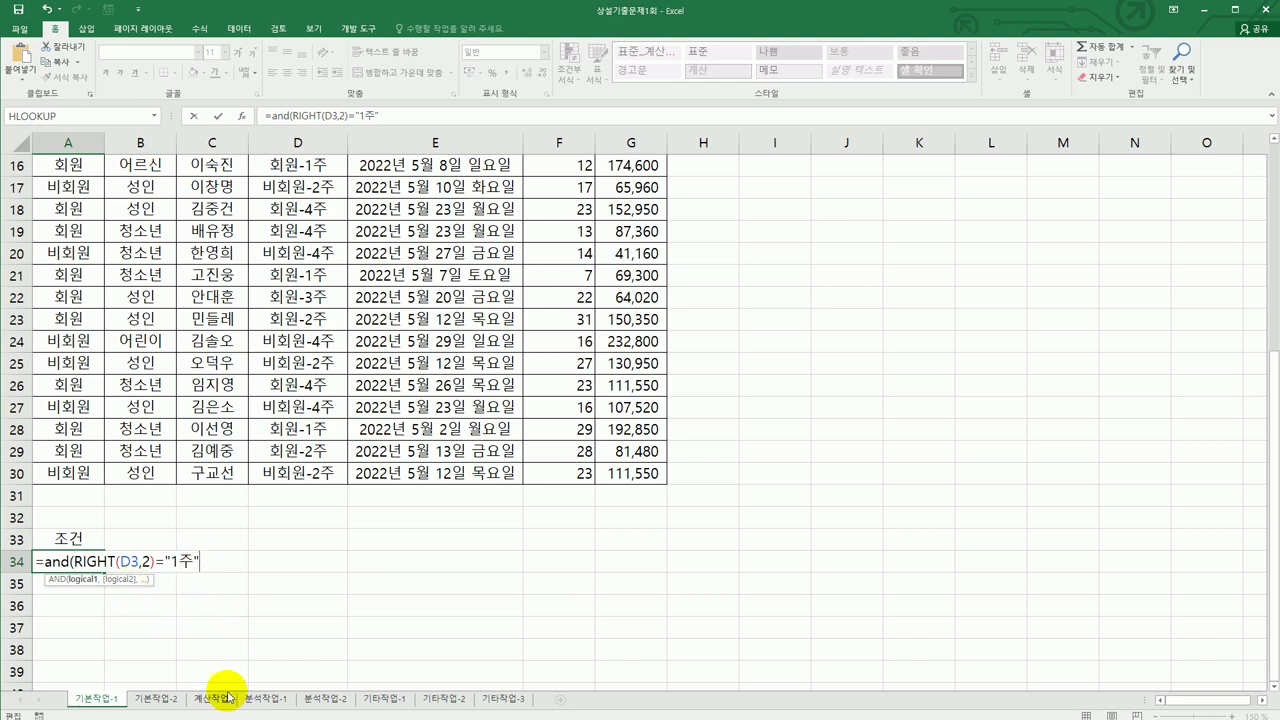
- Add a second AND condition to the A34 formula that tests F3 as greater than or equal to an AVERAGE
type(",")
scroll(545, 555, "up", 4)
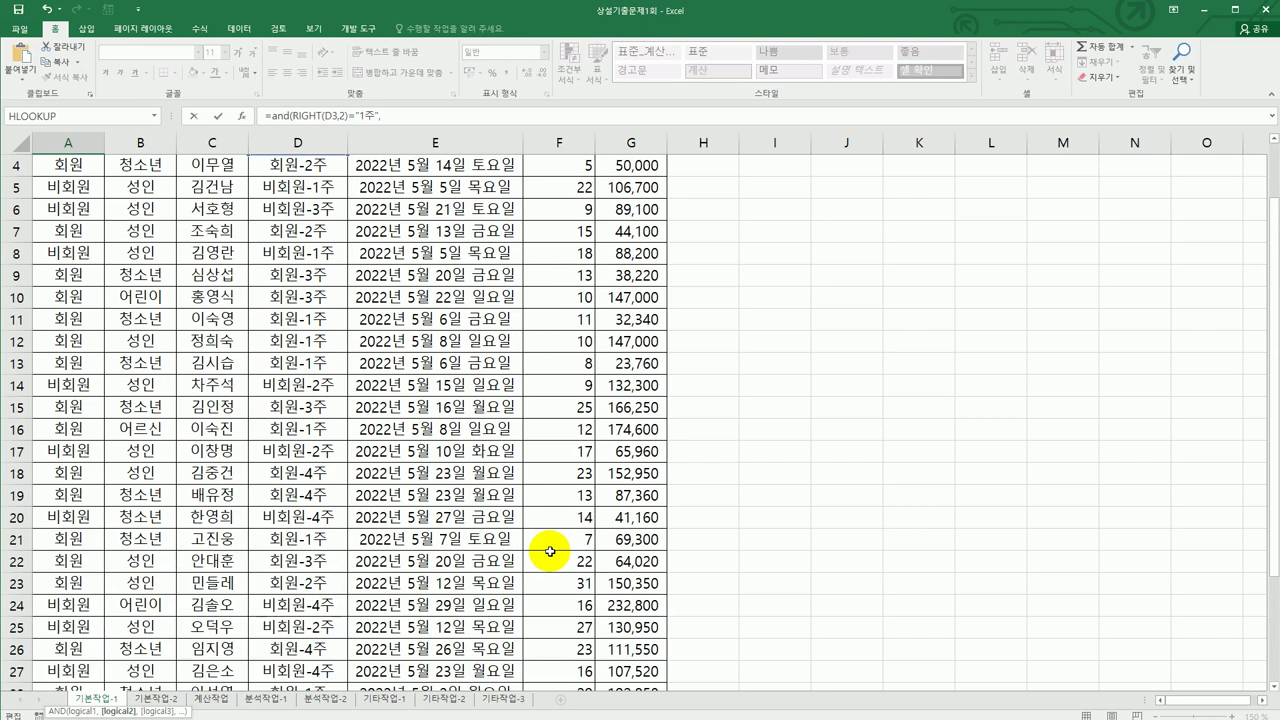
scroll(550, 551, "up", 1)
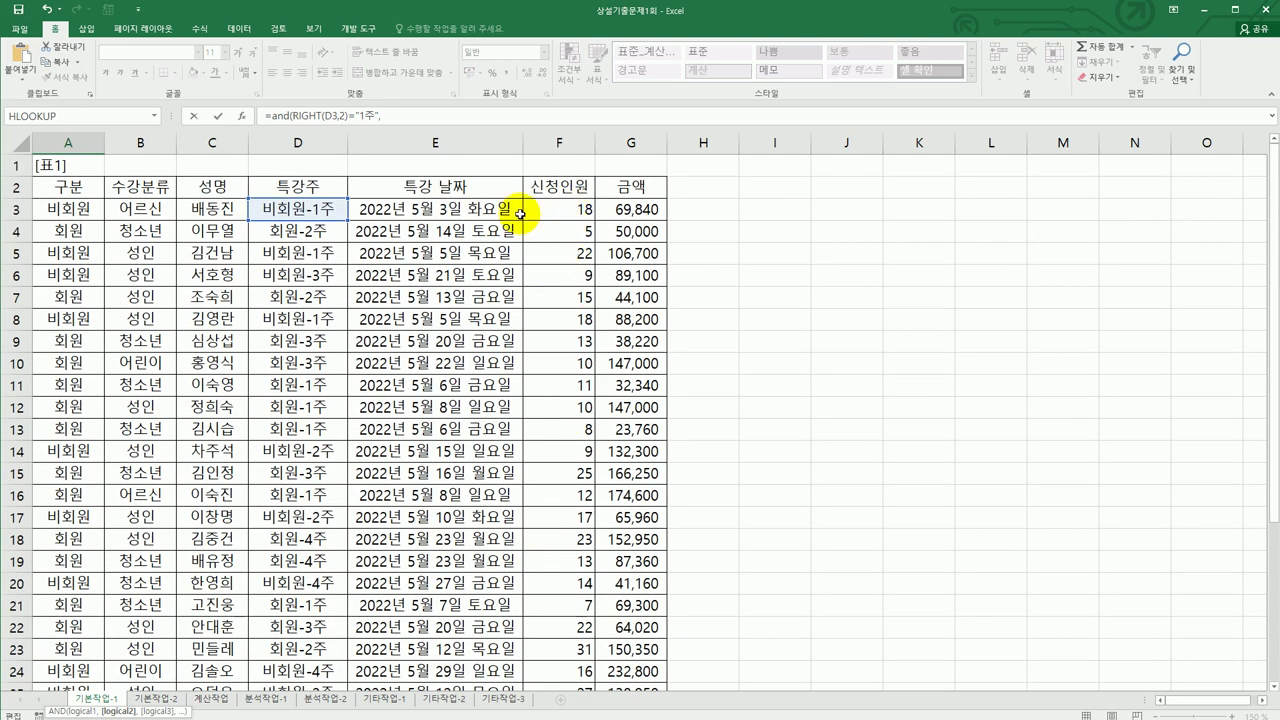
left_click(562, 208)
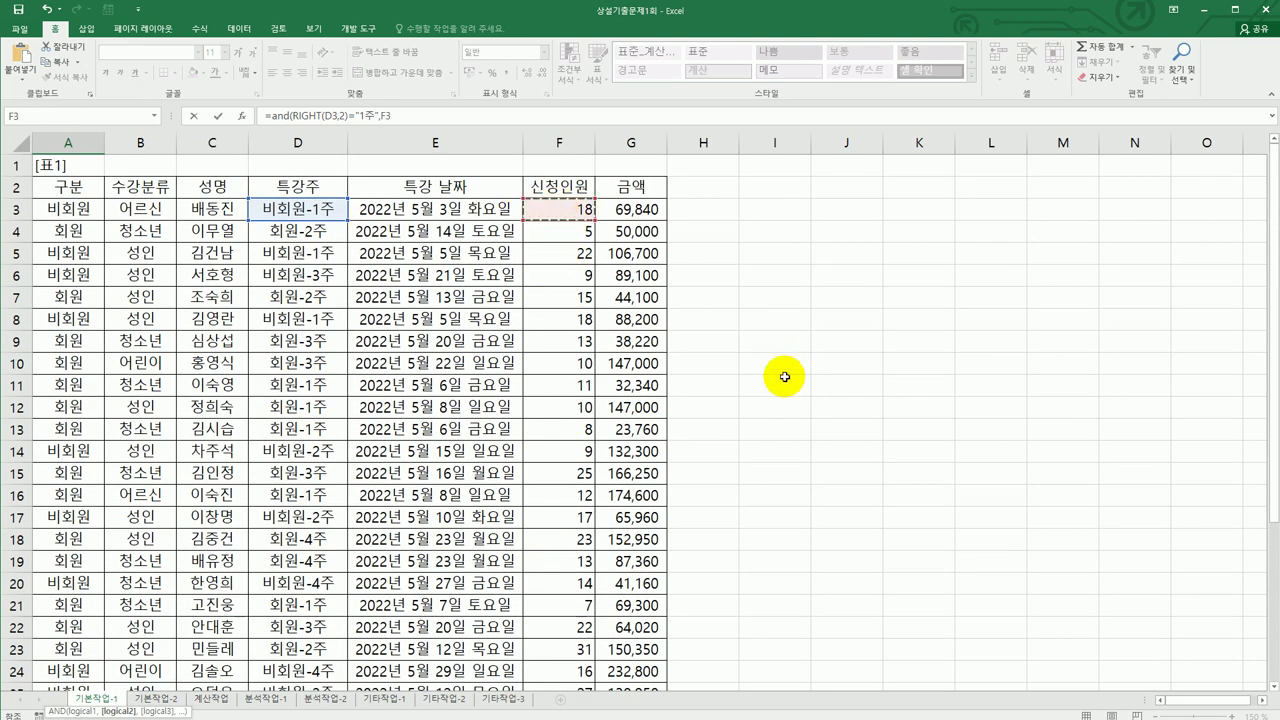
scroll(780, 385, "down", 5)
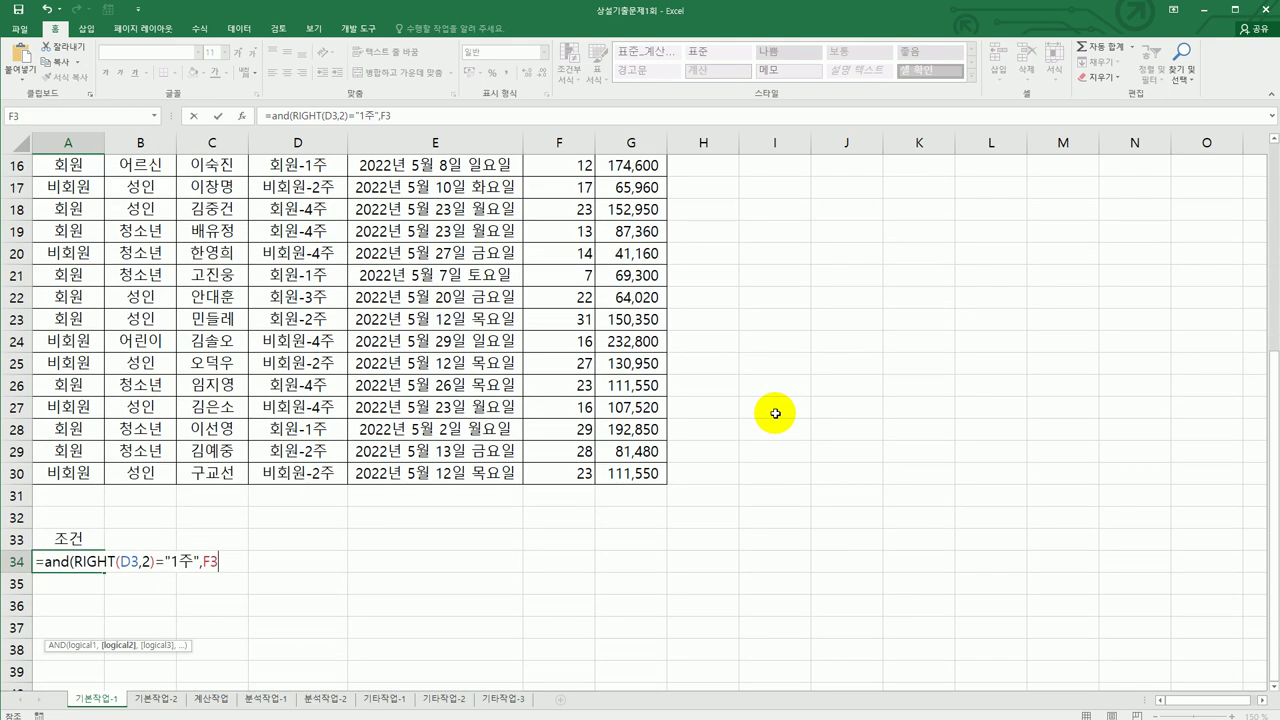
type(">=av")
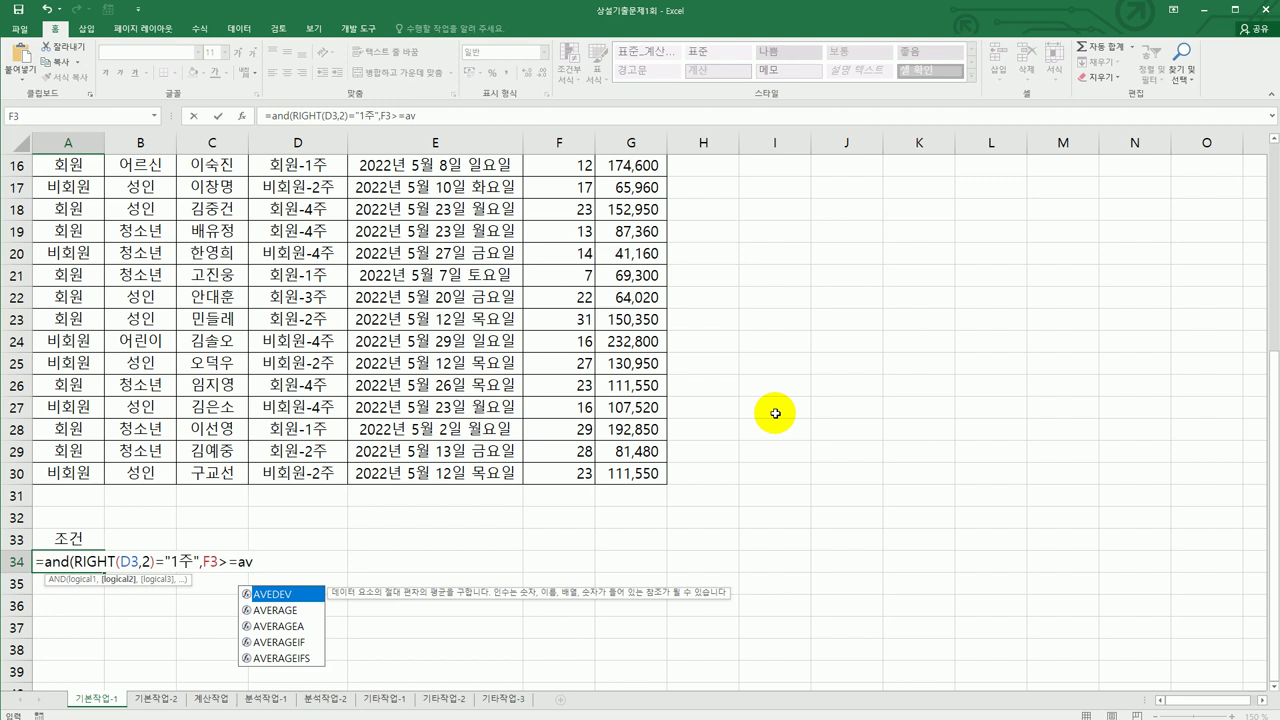
key("Down")
key("Tab")
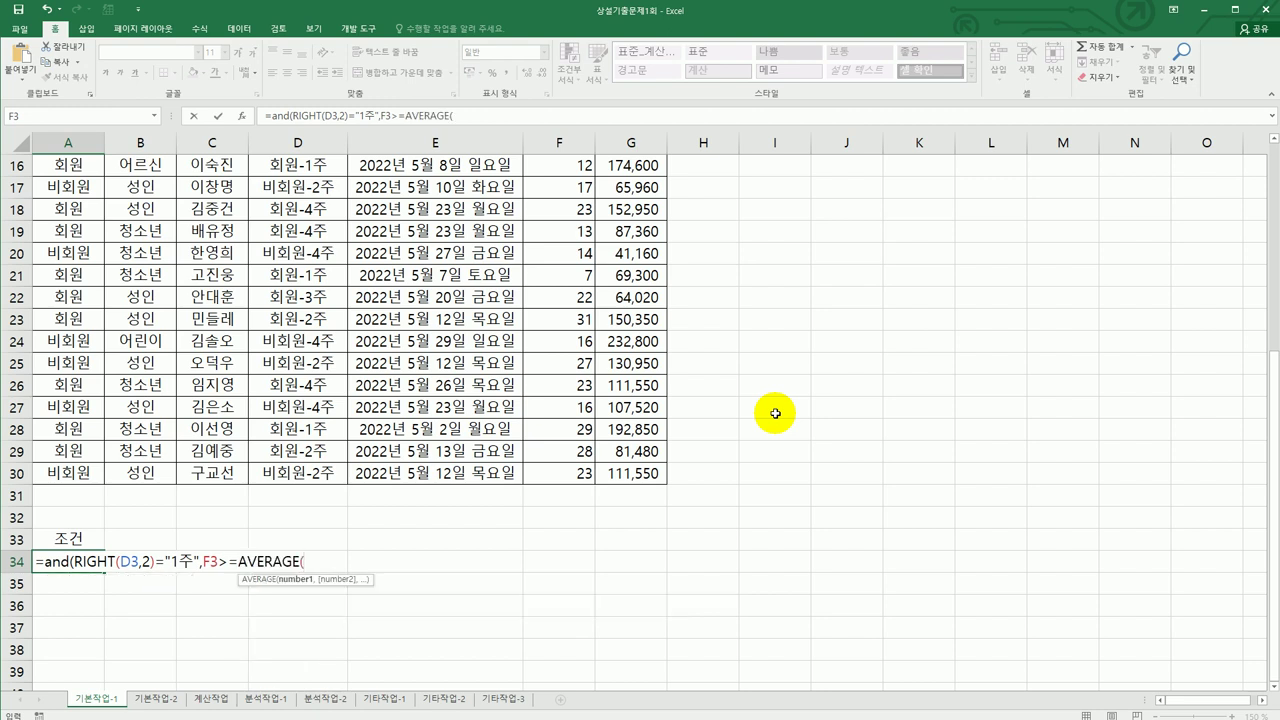
- Complete the A34 formula with the absolute range $F$3:$F$30 in AVERAGE, close the AND function, and reselect the cell
scroll(729, 491, "up", 5)
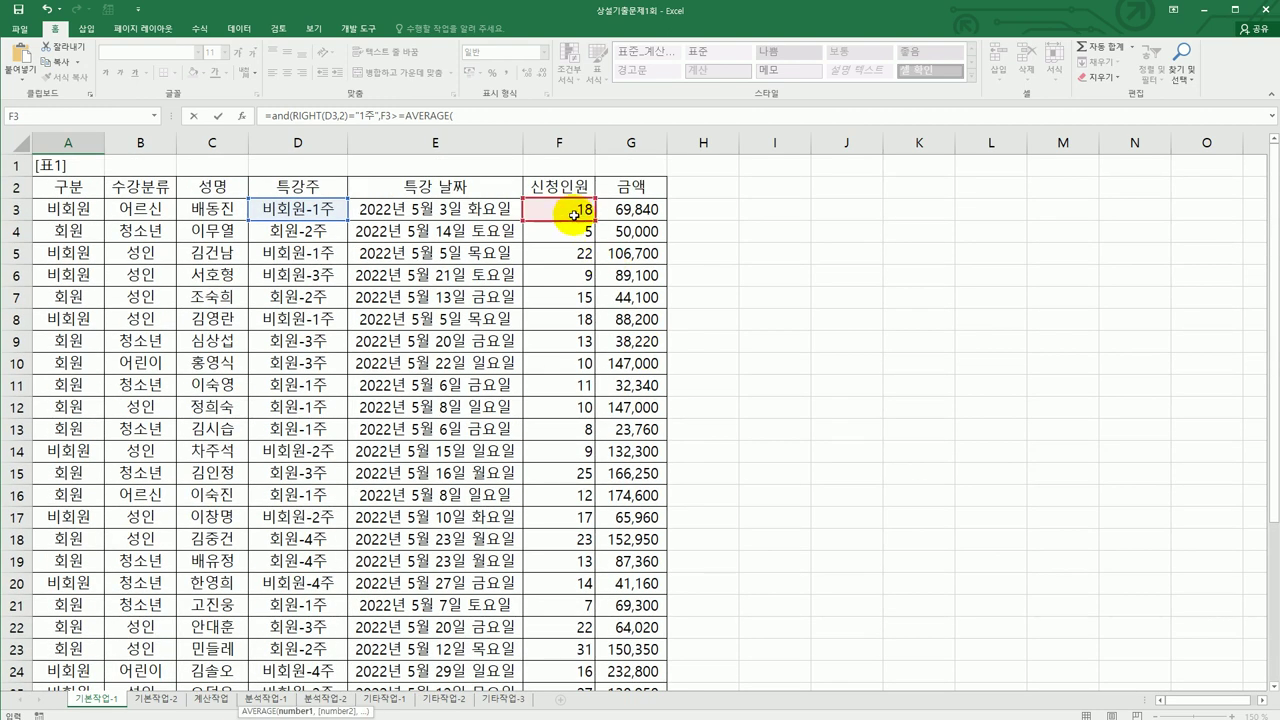
left_click_drag(578, 218, 579, 689)
left_click_drag(582, 706, 577, 657)
scroll(744, 610, "down", 2)
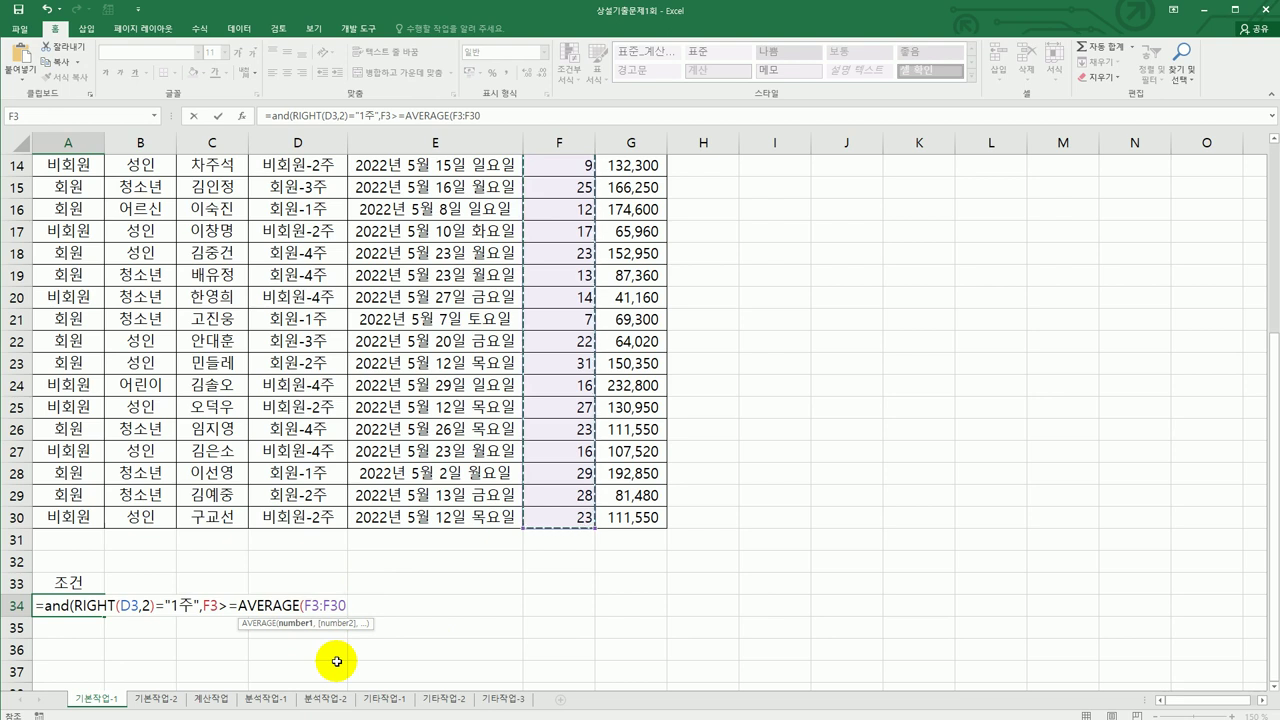
key("F4")
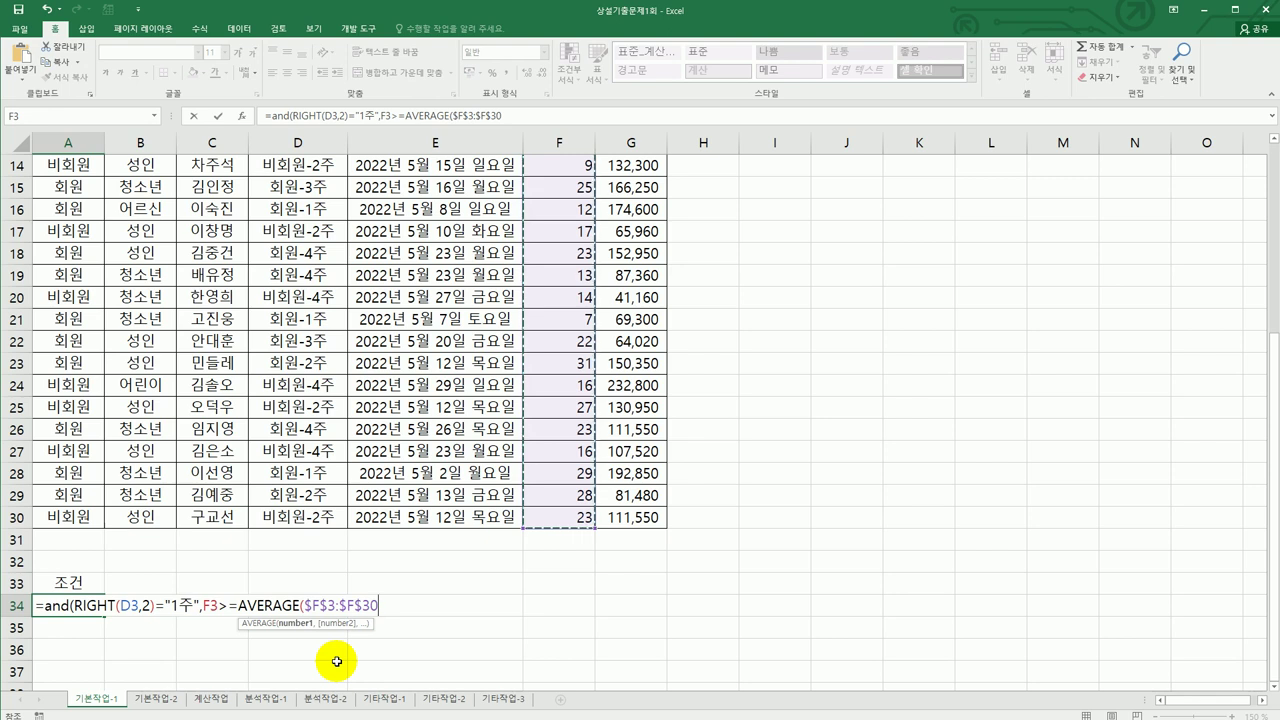
type(")")
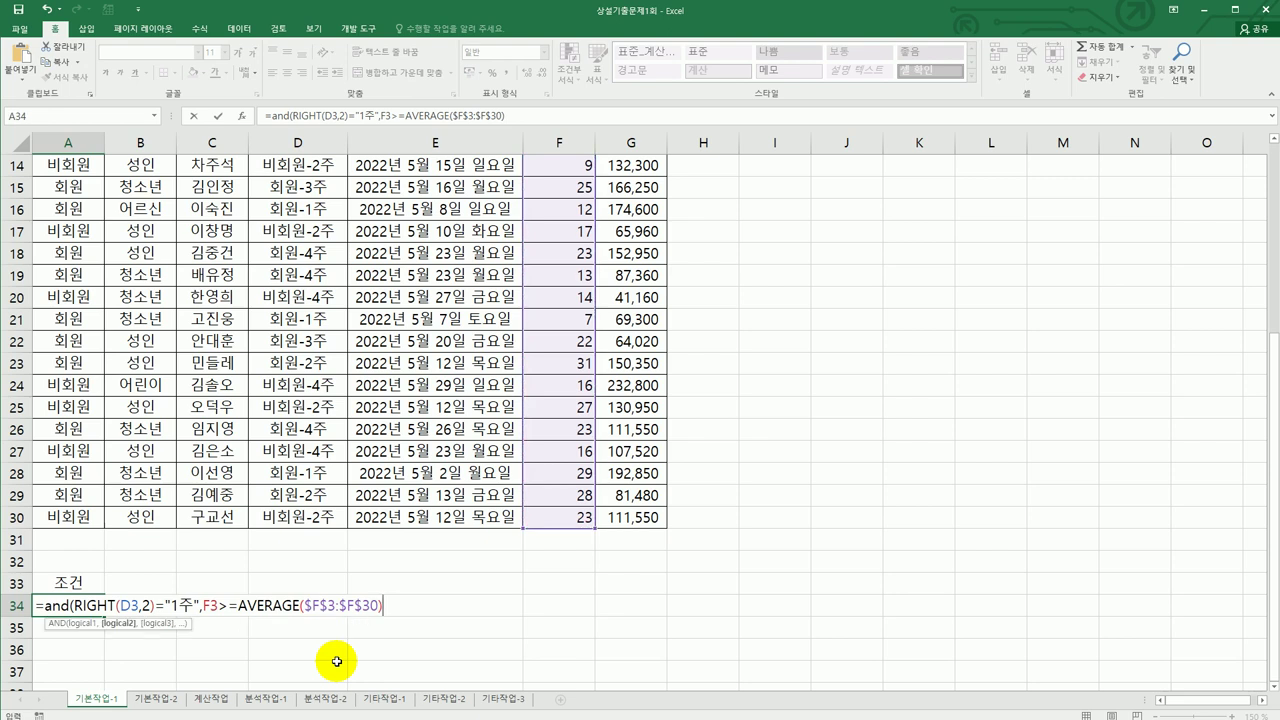
key("Return")
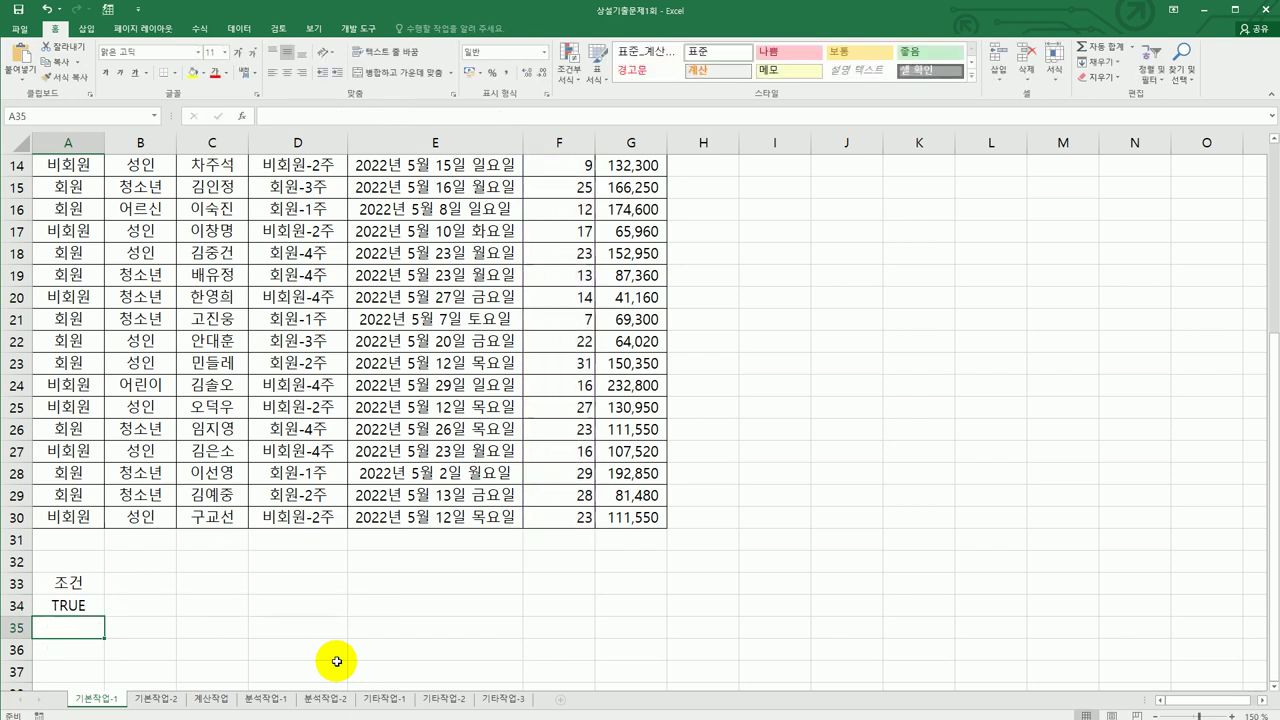
left_click(80, 605)
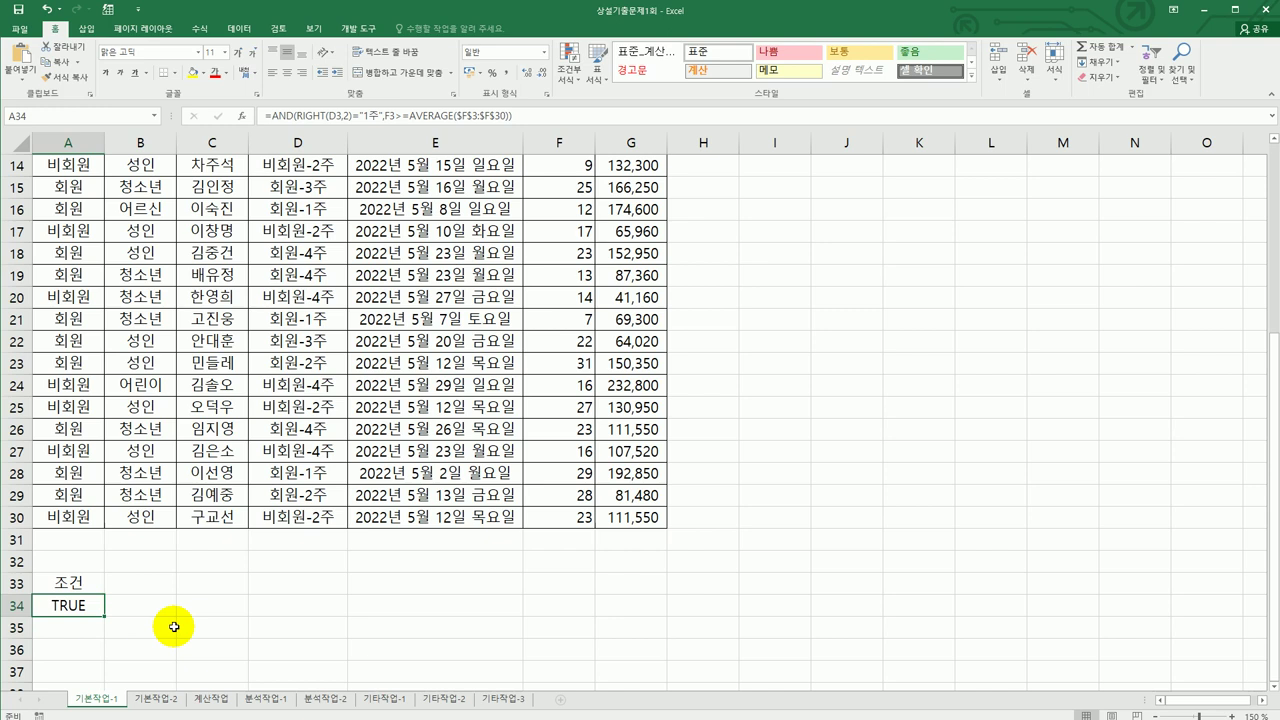
- Review the table's header names in row 2 against the criteria range A33:A34
scroll(171, 583, "up", 5)
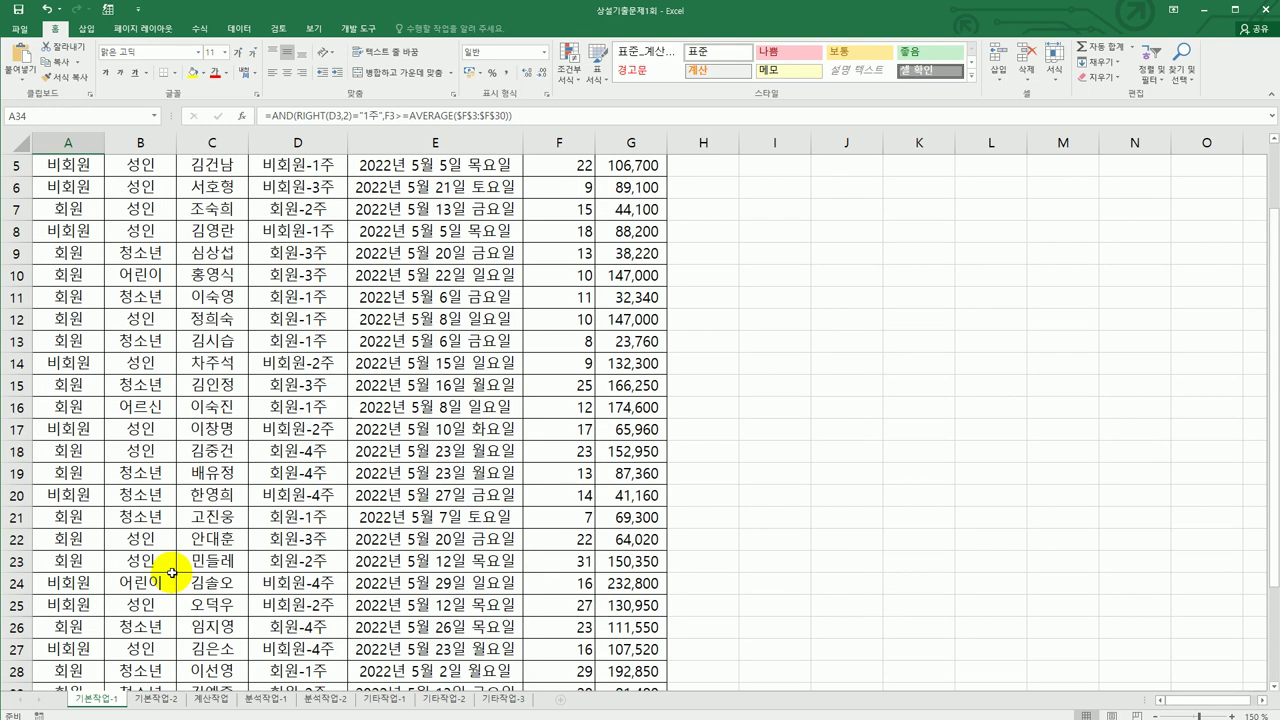
left_click(86, 187)
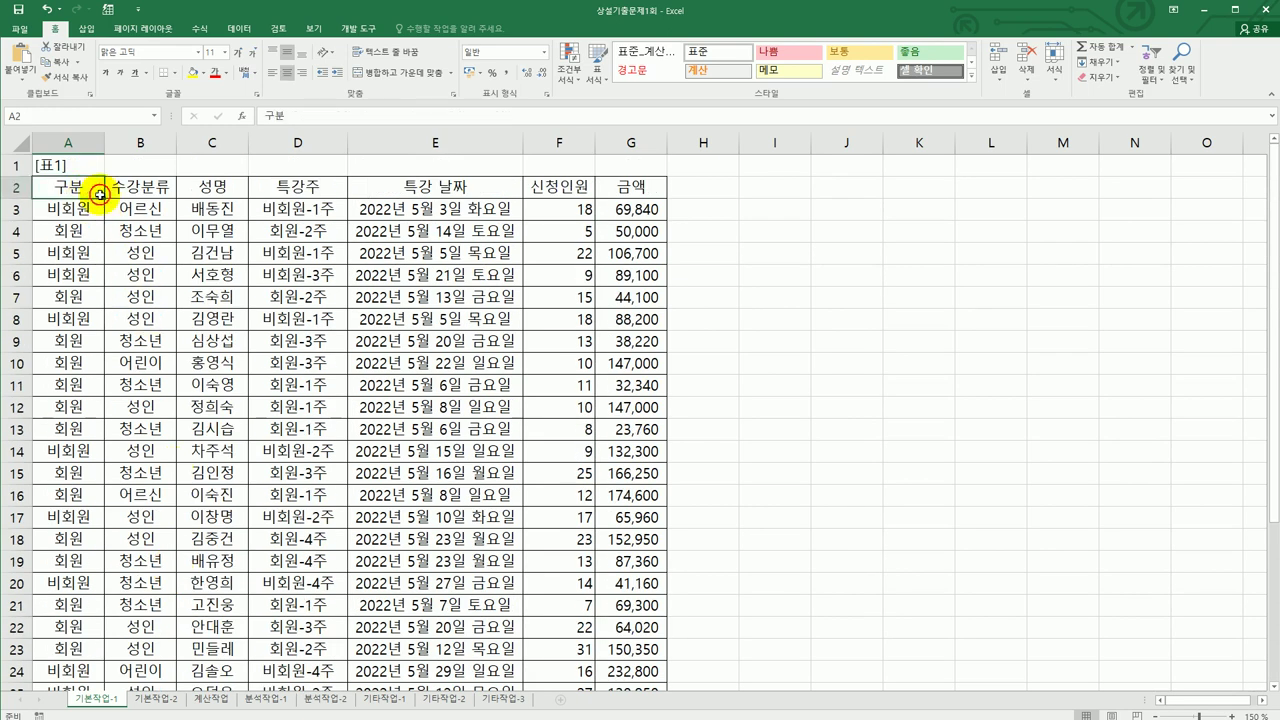
left_click(116, 187)
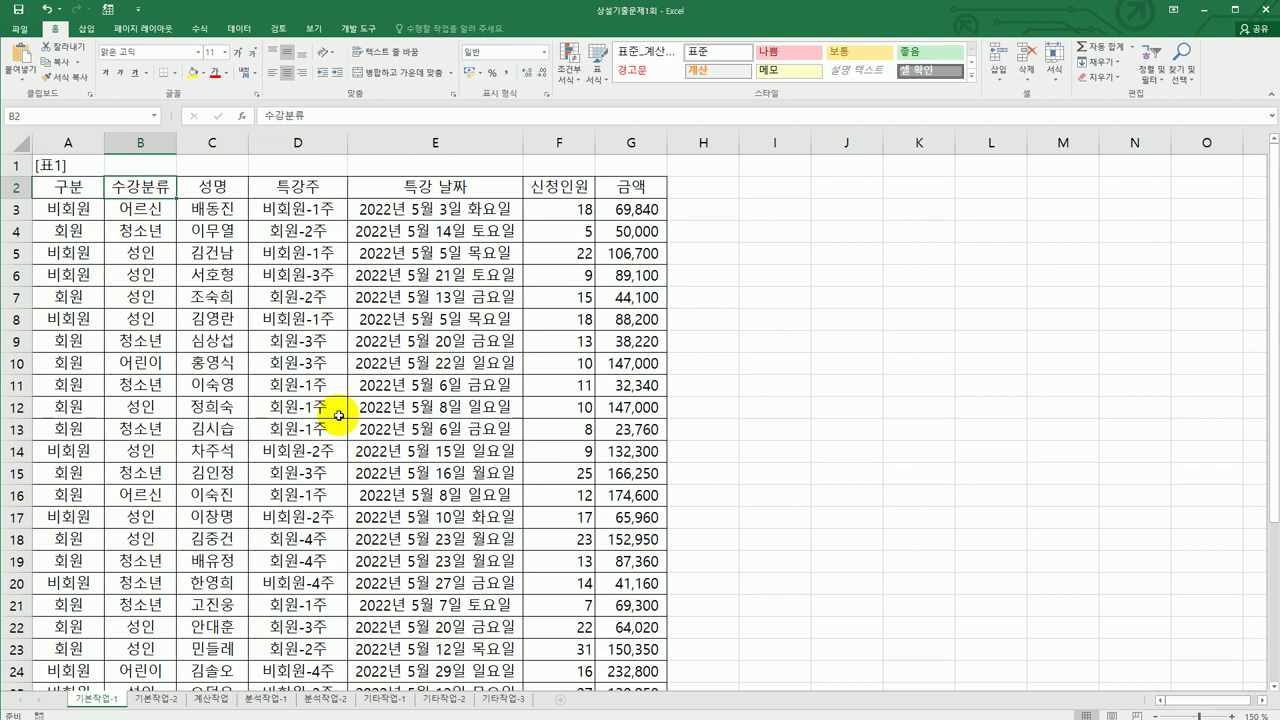
scroll(340, 415, "down", 7)
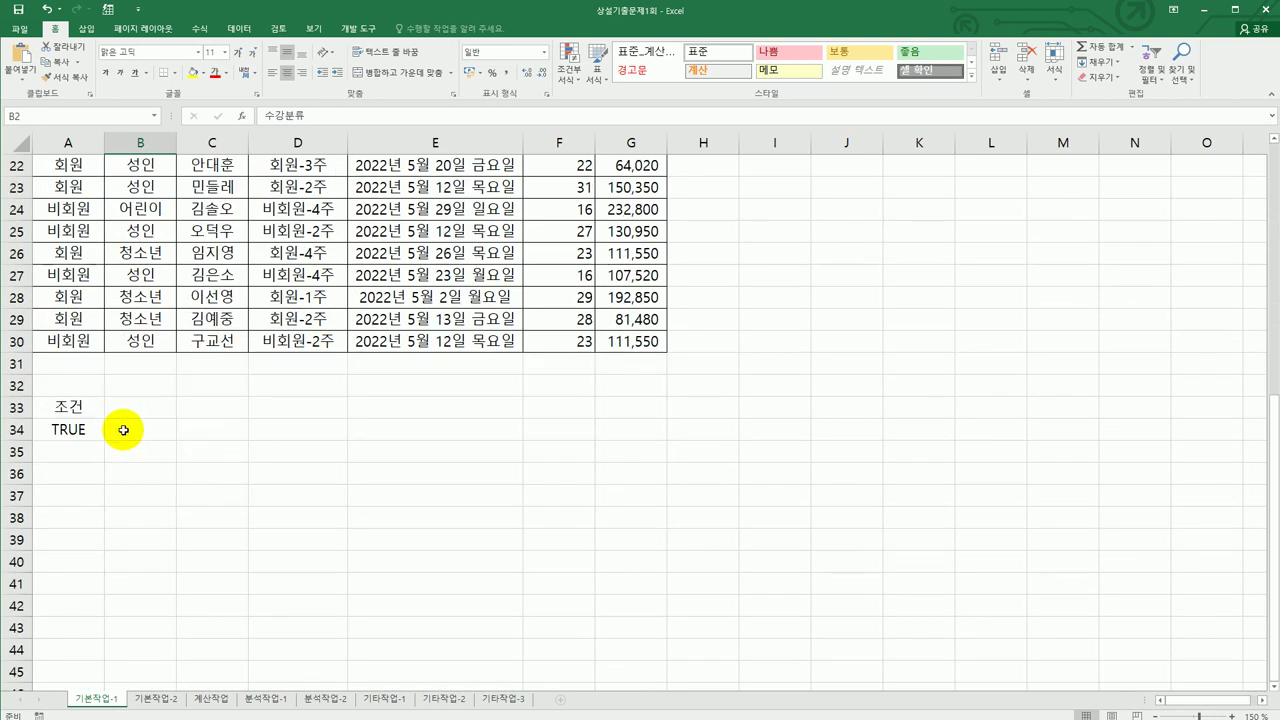
left_click_drag(72, 407, 84, 436)
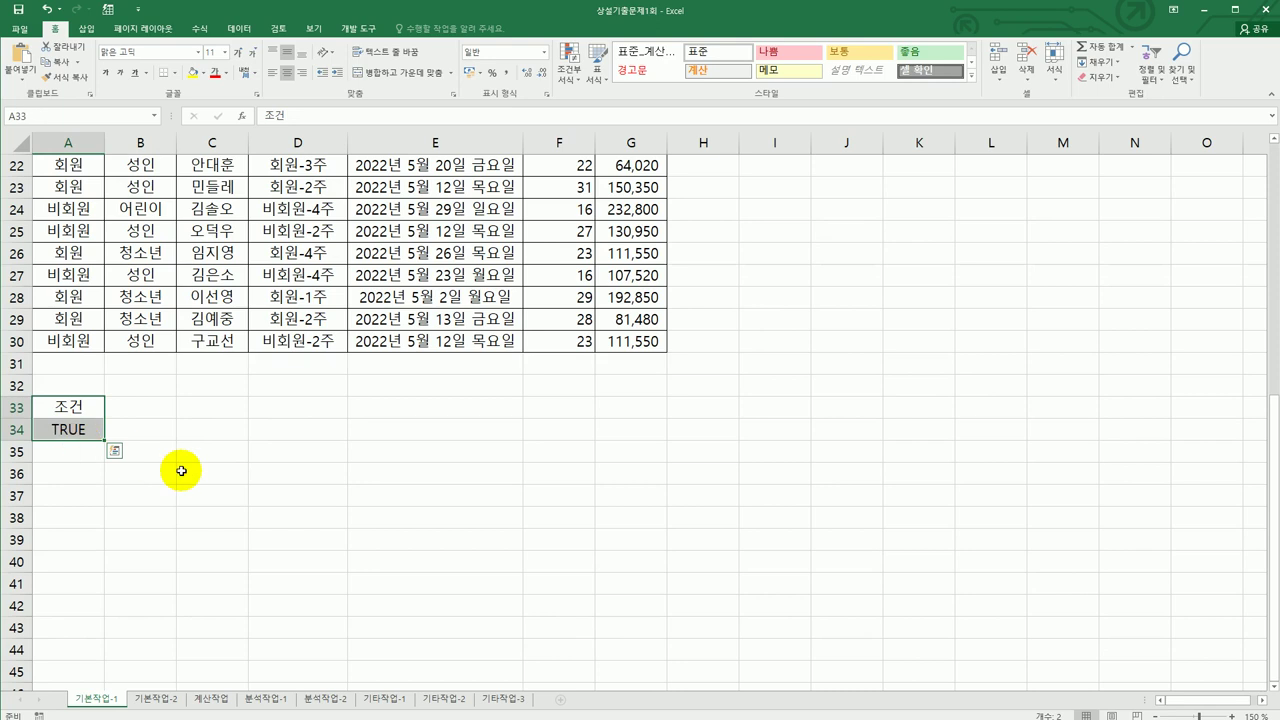
scroll(181, 471, "up", 7)
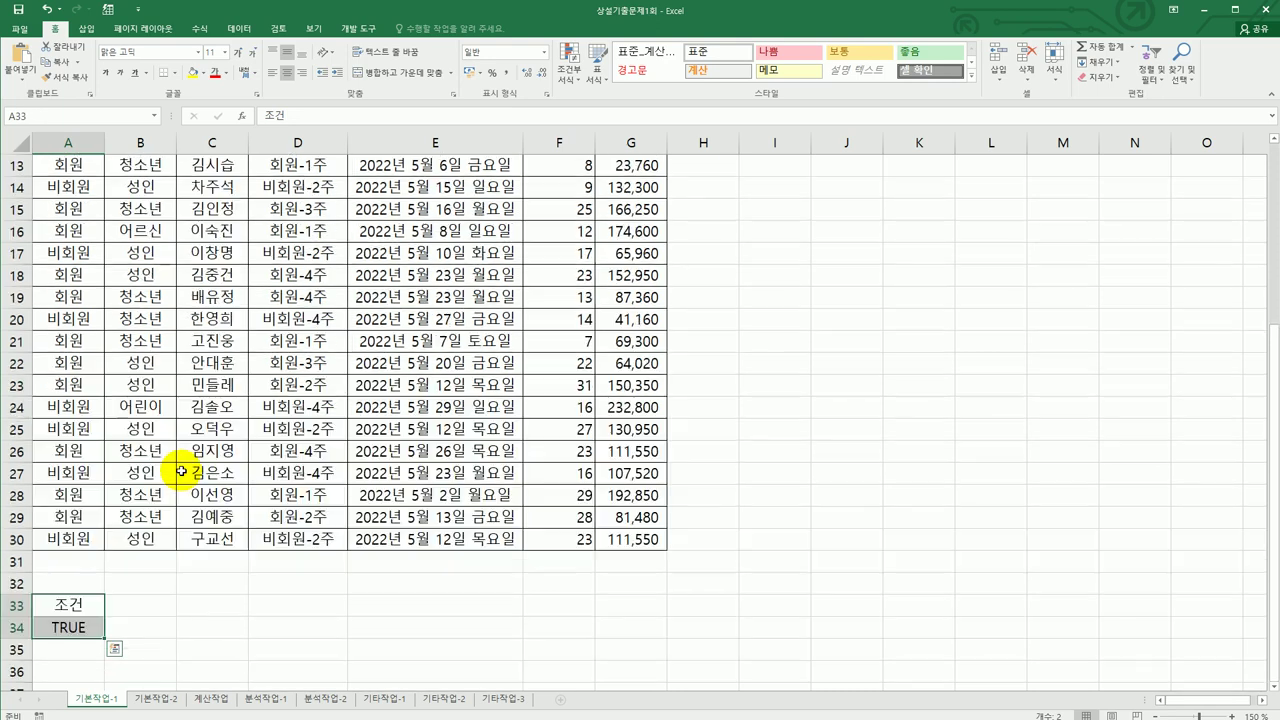
- Start an Advanced Filter from a cell inside the table and check its list range $A$2:$G$30
left_click(122, 232)
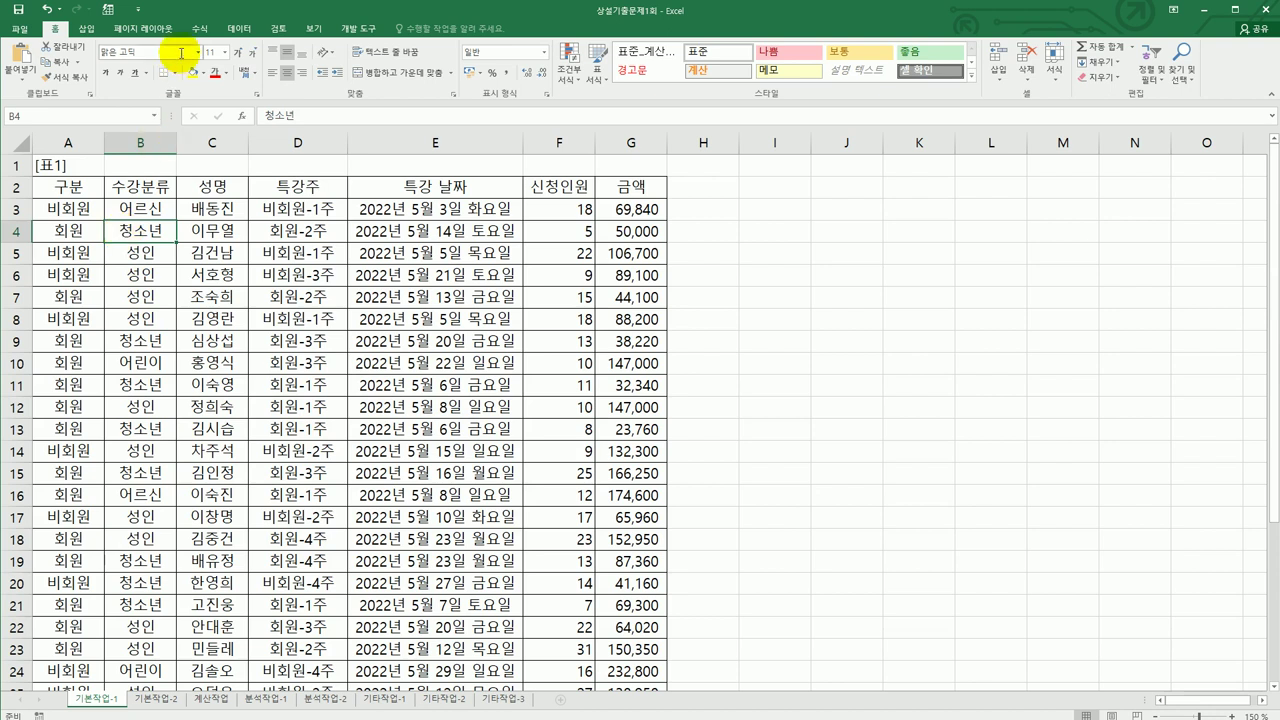
left_click(234, 30)
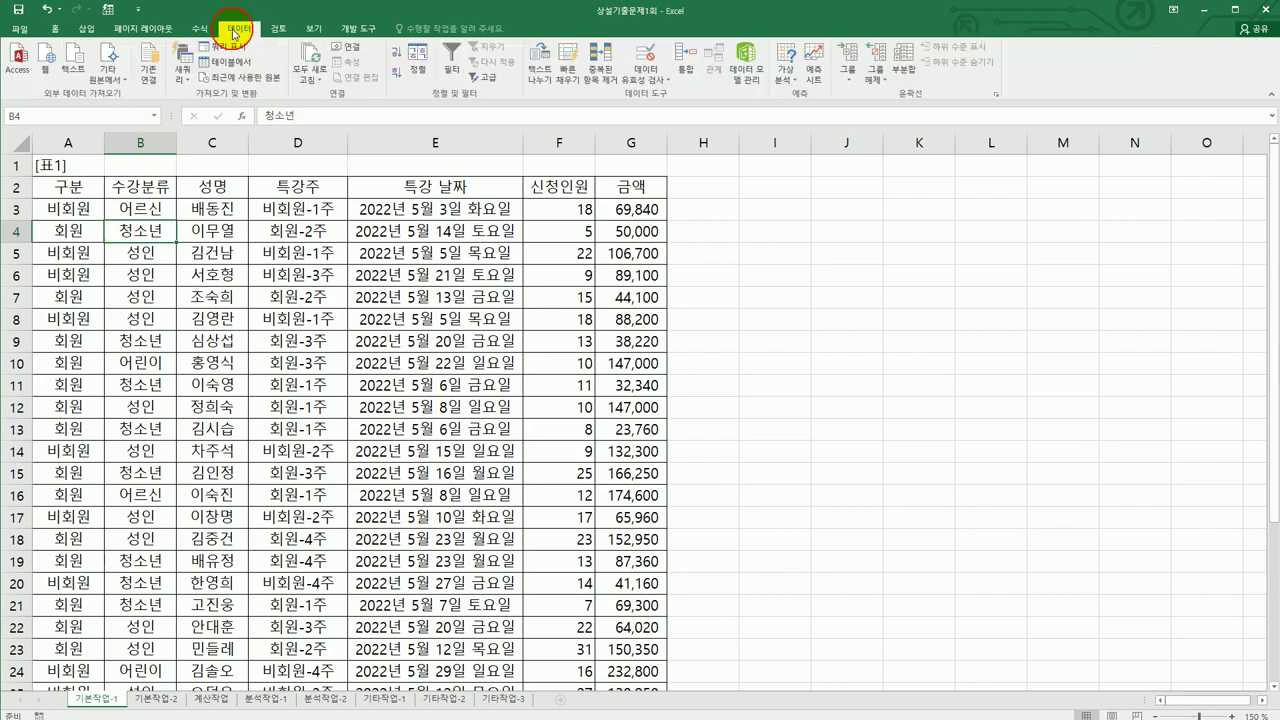
left_click(493, 84)
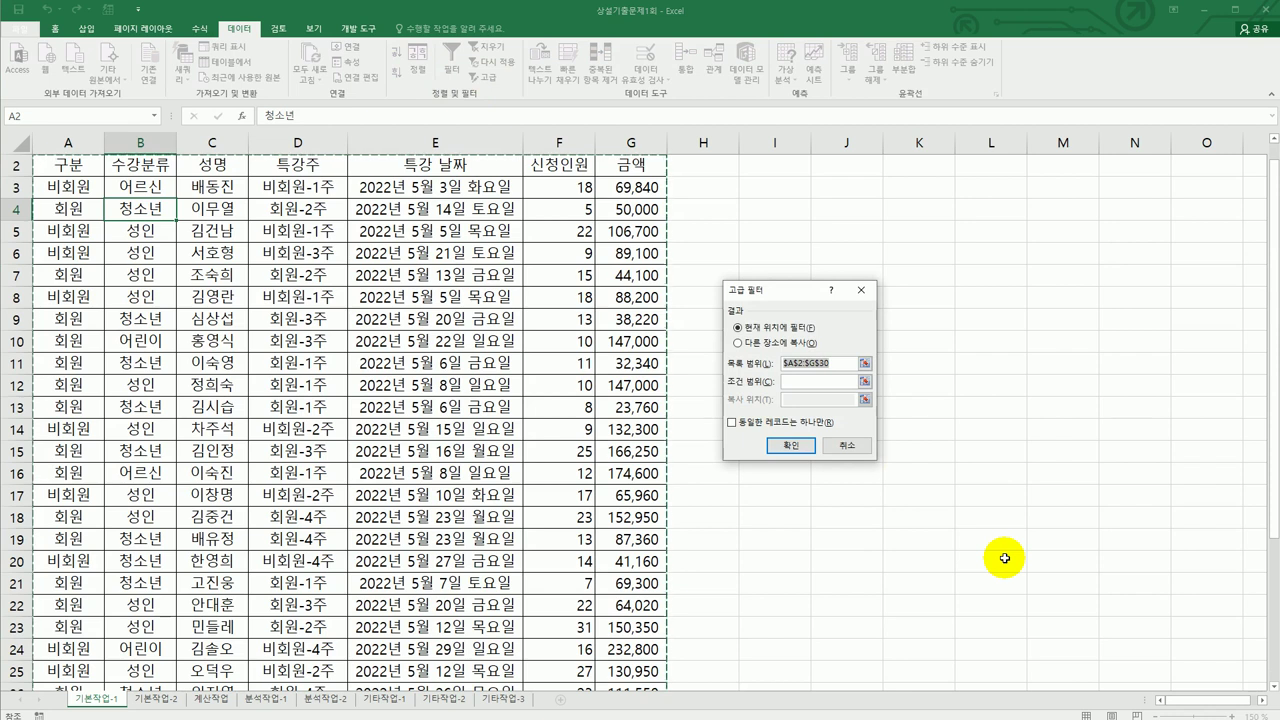
scroll(1004, 558, "down", 2)
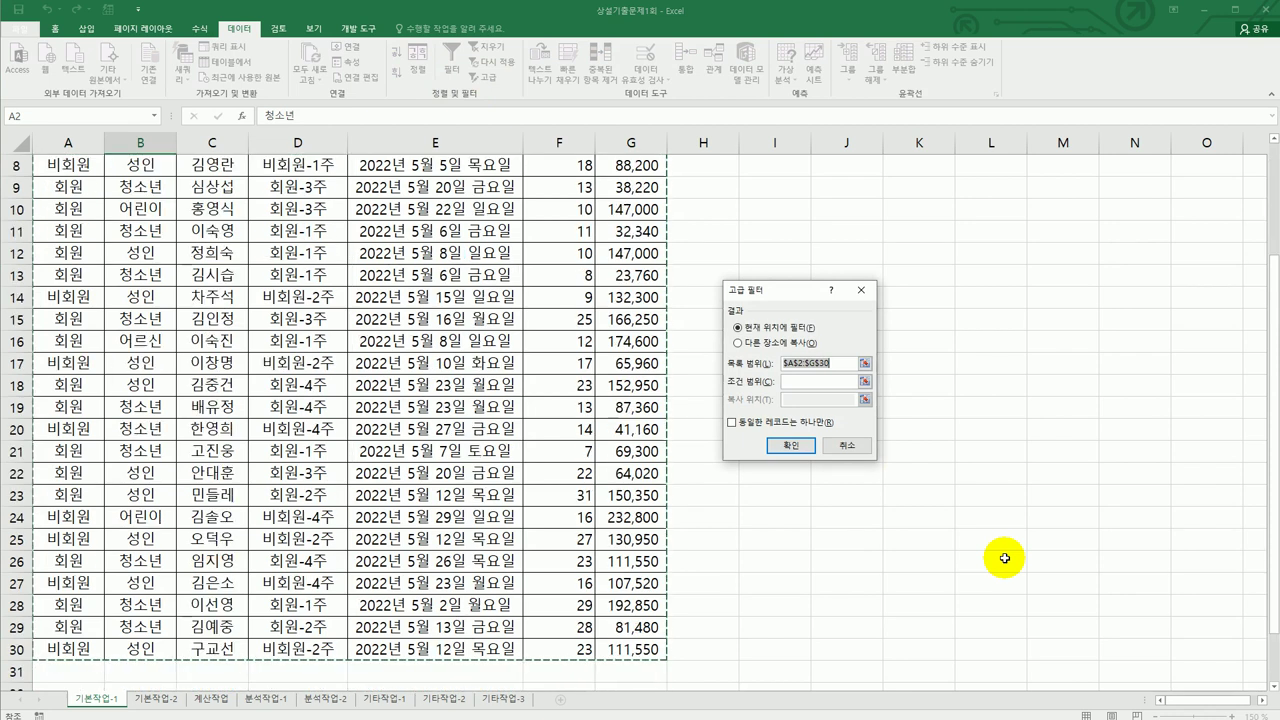
scroll(1004, 558, "up", 3)
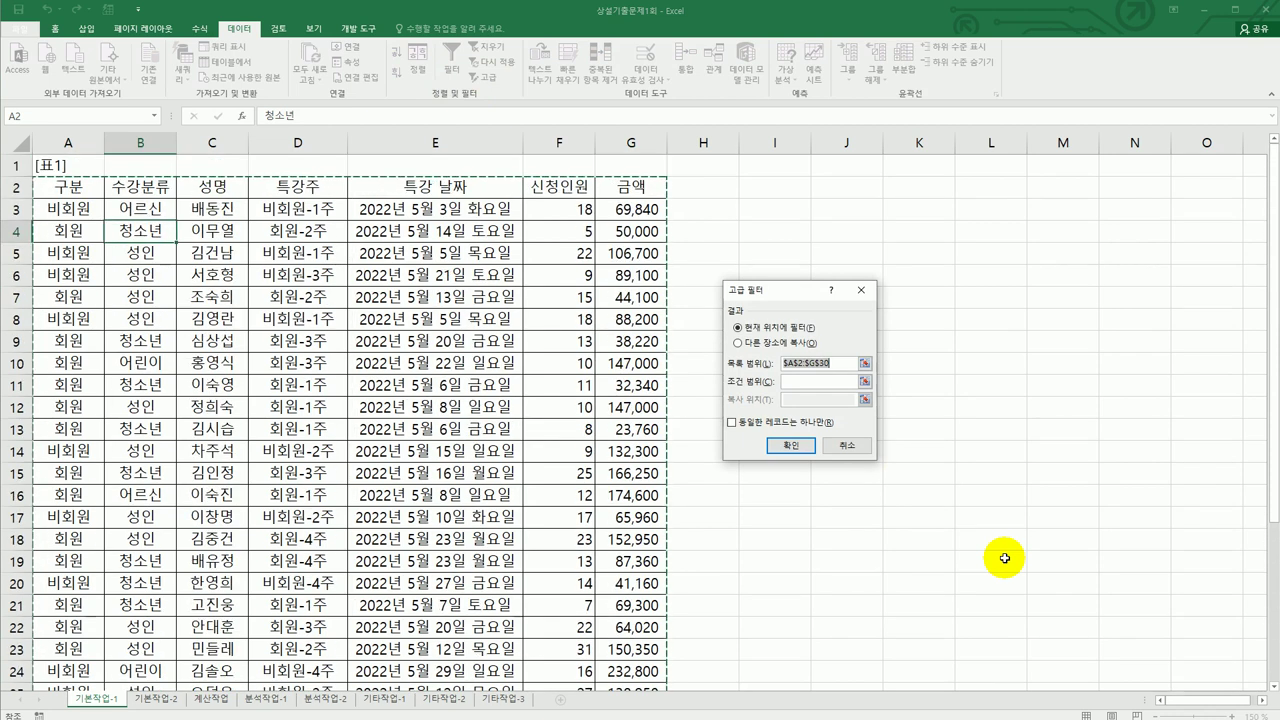
- Set the Advanced Filter's criteria range to A33:A34
left_click(800, 381)
scroll(534, 427, "down", 3)
scroll(534, 427, "down", 2)
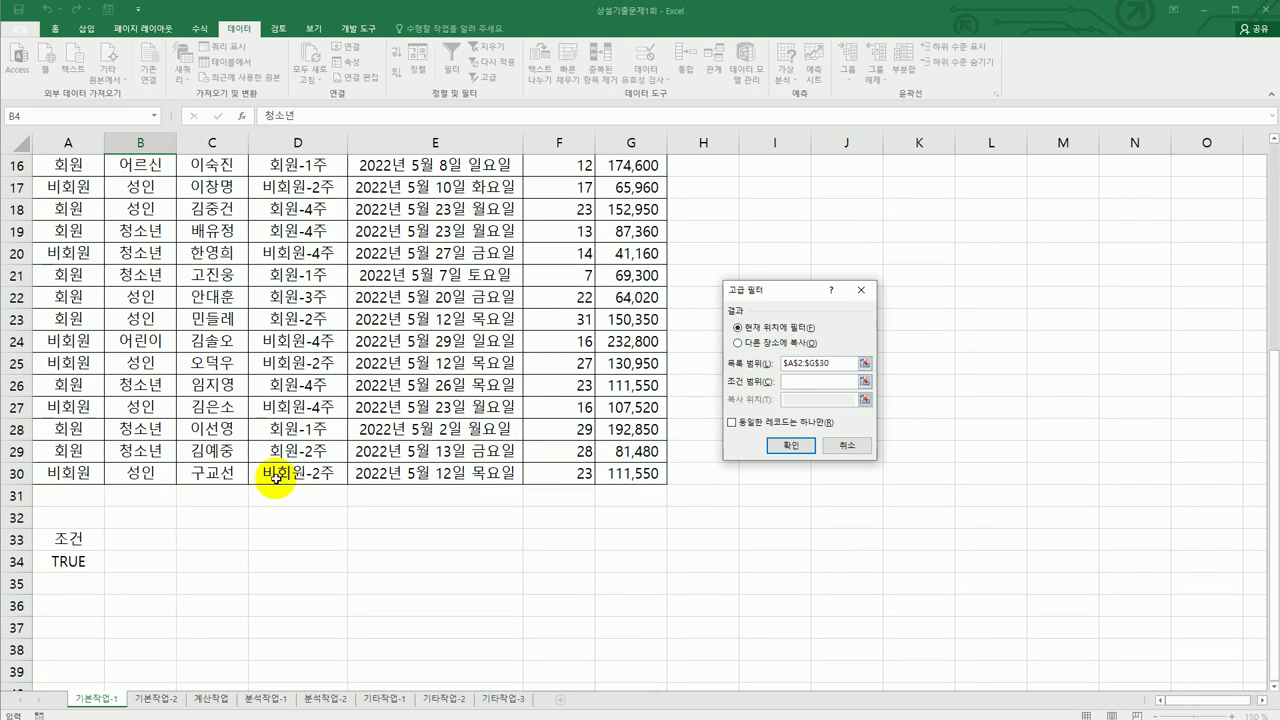
left_click_drag(80, 538, 85, 563)
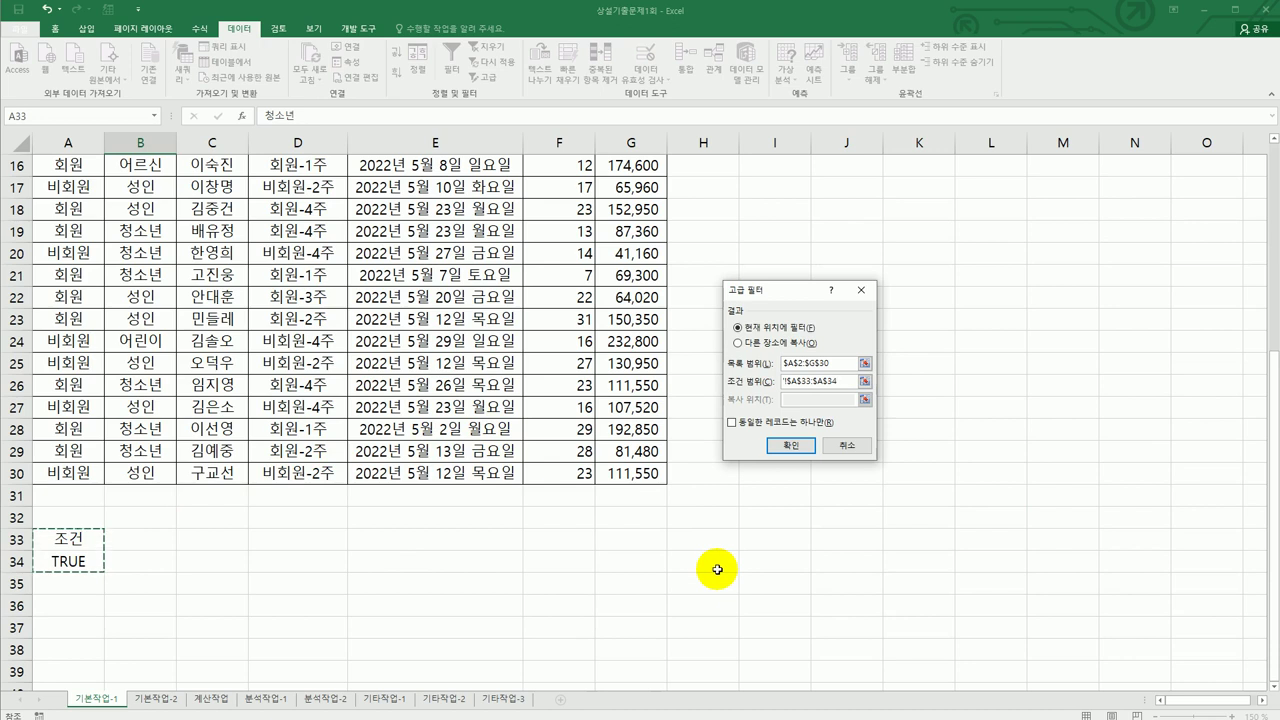
- Run the filter with results copied to another location starting at A36, and check the extracted 특강주 values in D37:D40
left_click(758, 344)
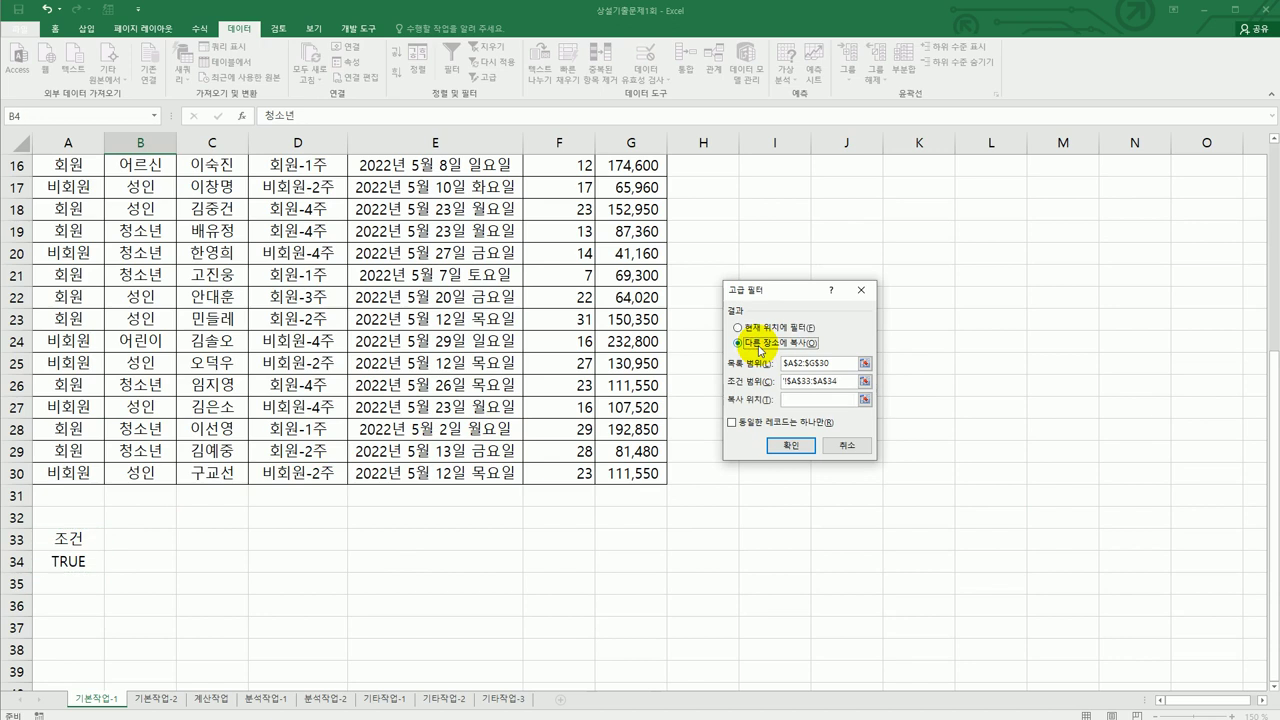
left_click(792, 400)
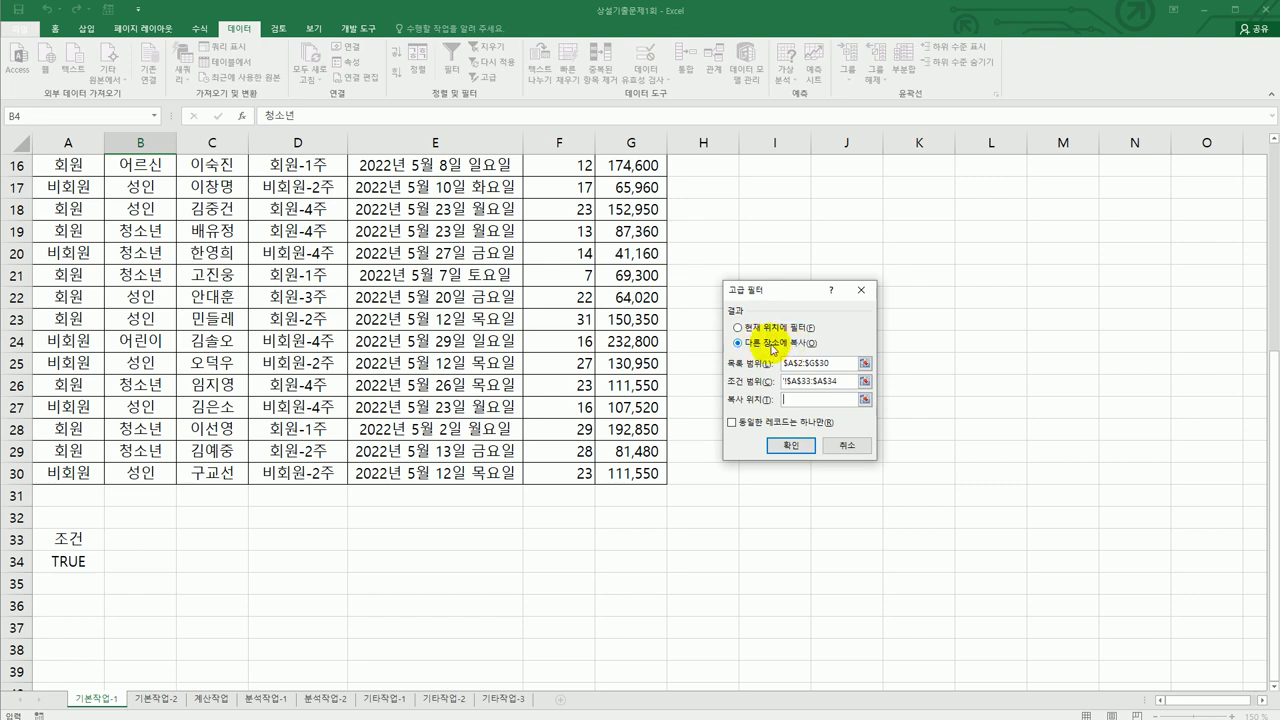
left_click(792, 404)
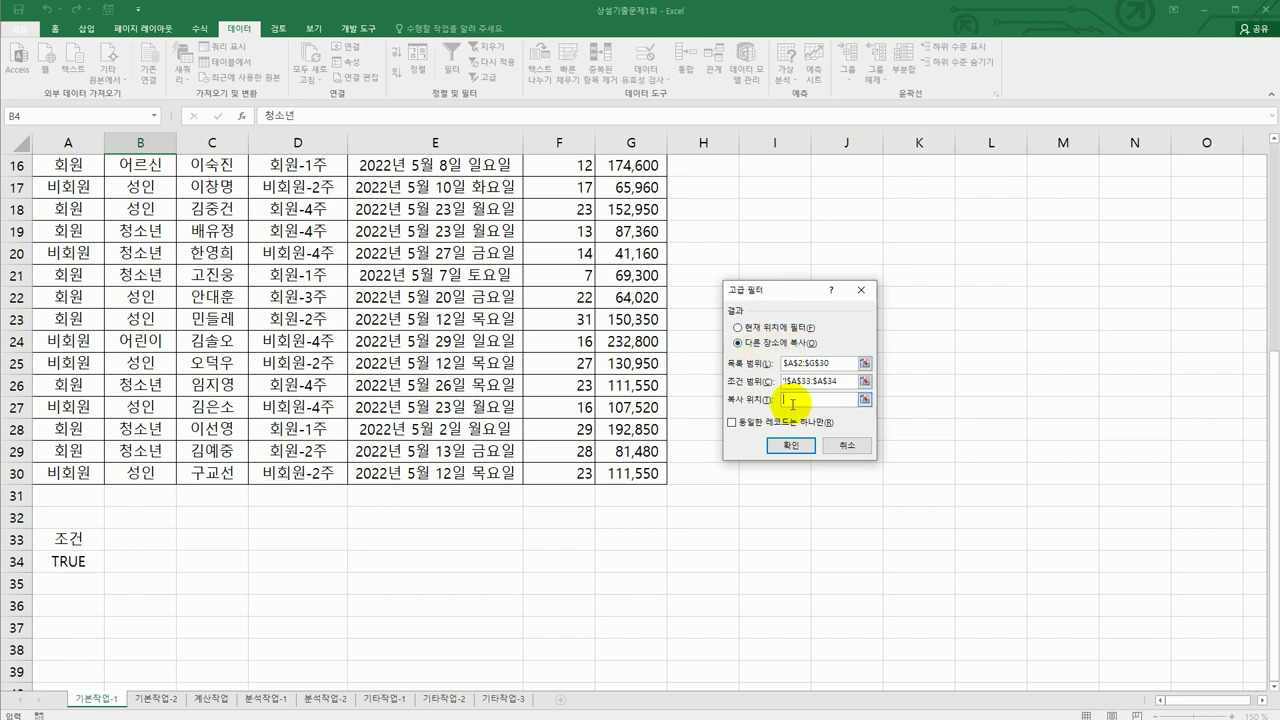
left_click(771, 330)
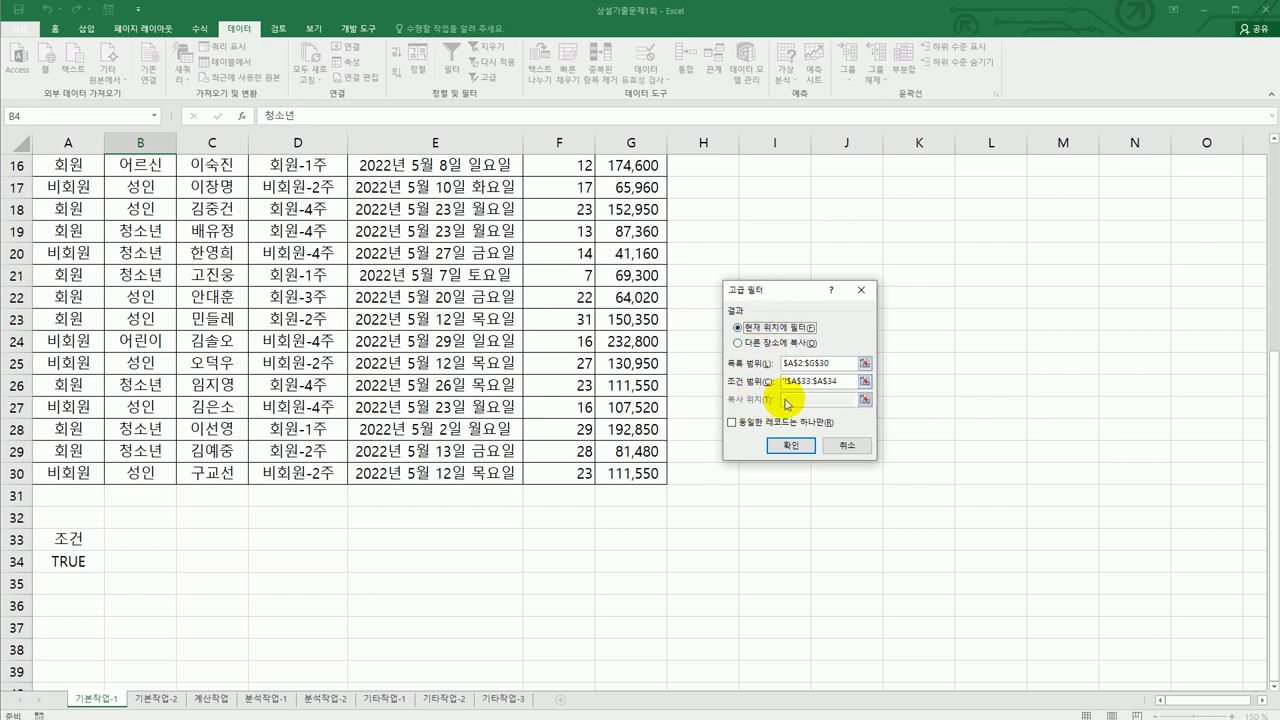
left_click(772, 343)
left_click(809, 405)
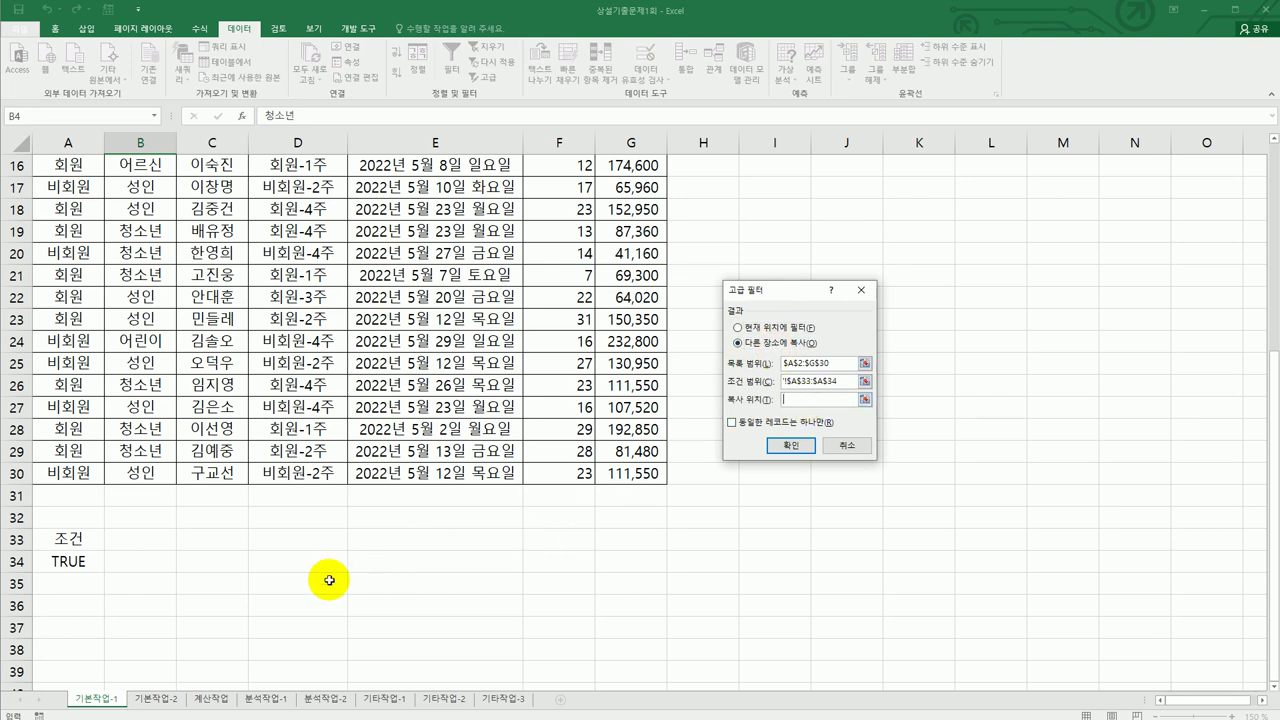
scroll(363, 568, "down", 2)
left_click(67, 480)
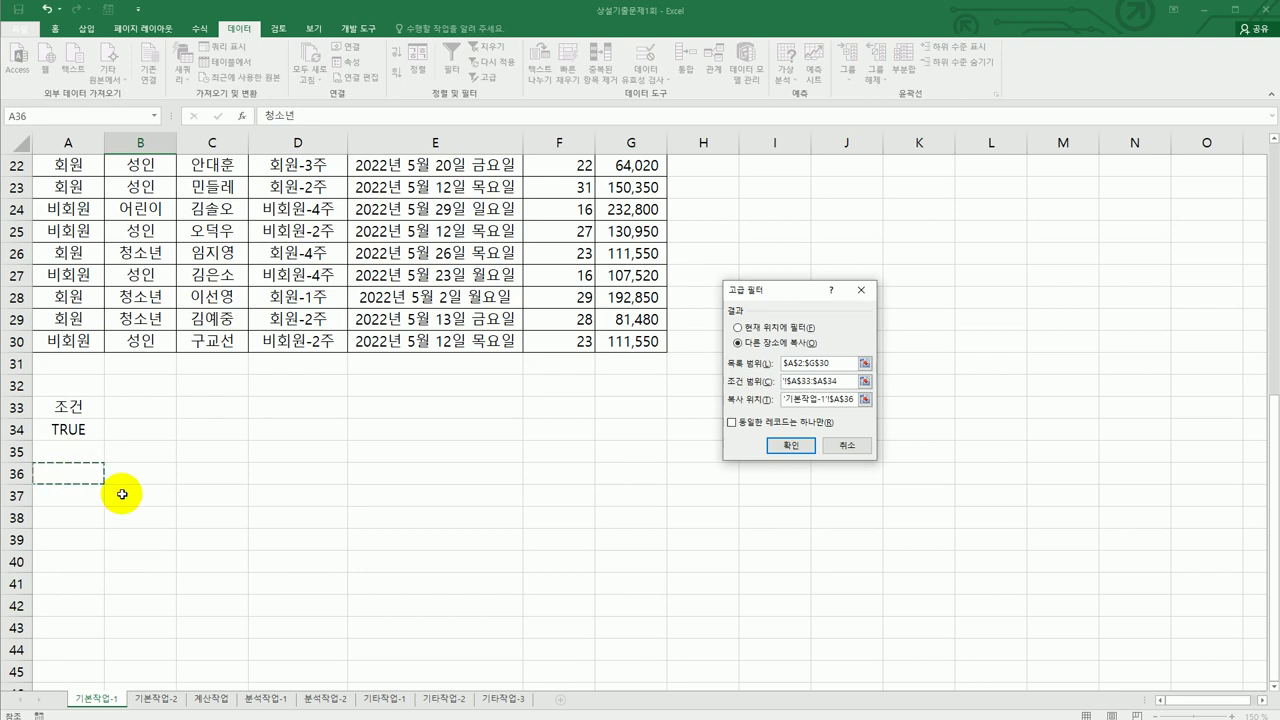
left_click(785, 445)
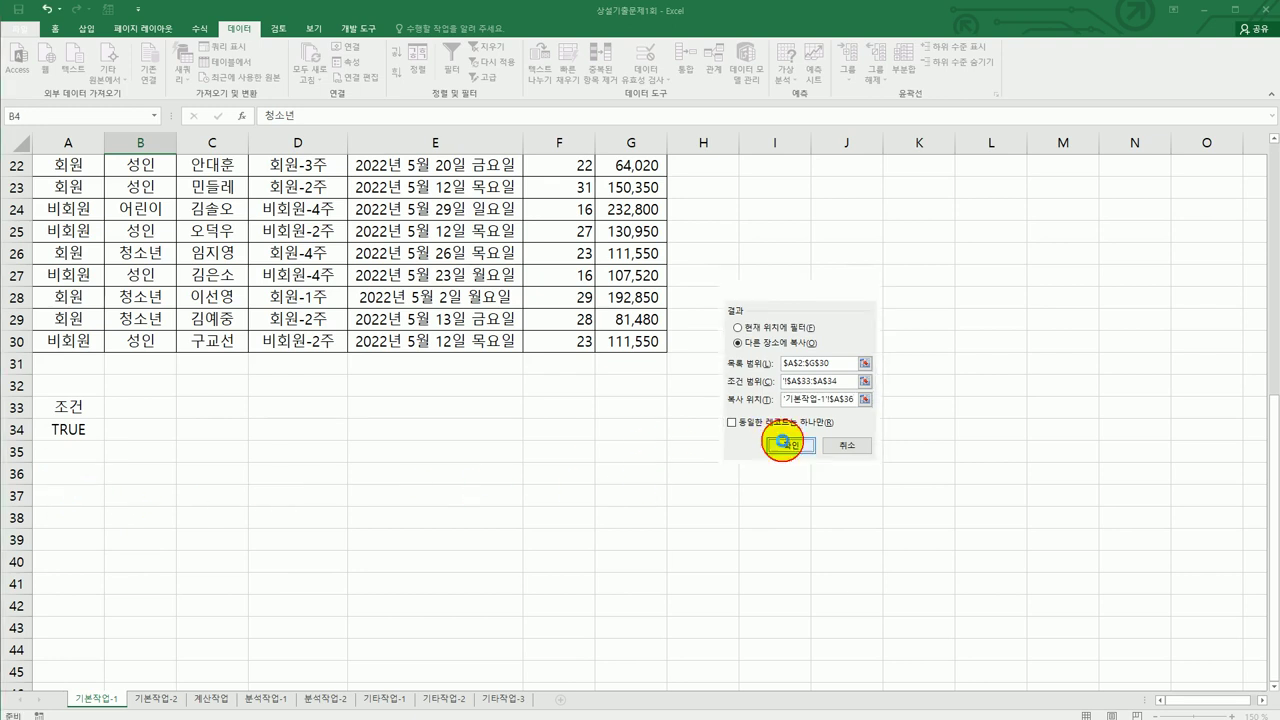
scroll(782, 441, "down", 3)
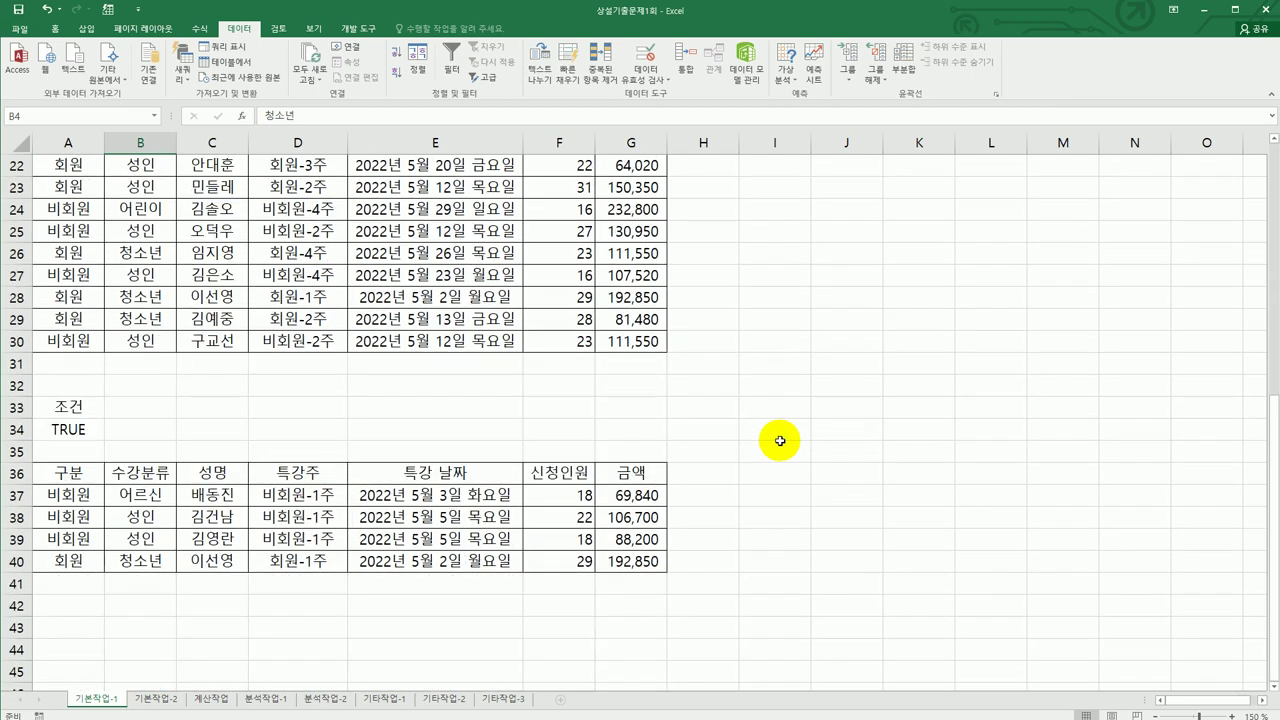
left_click_drag(310, 492, 310, 560)
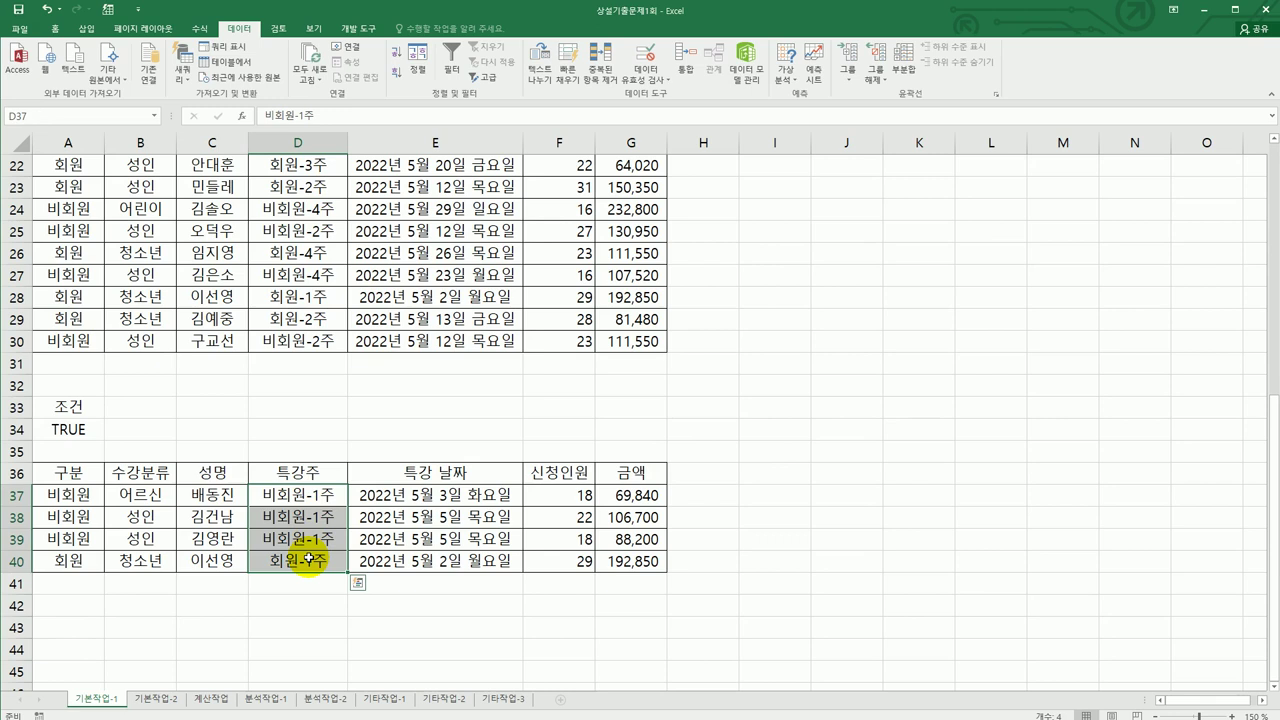
- Calculate the average 신청인원 in F34 with =AVERAGE(F3:F30), keeping the cell selected
left_click(582, 420)
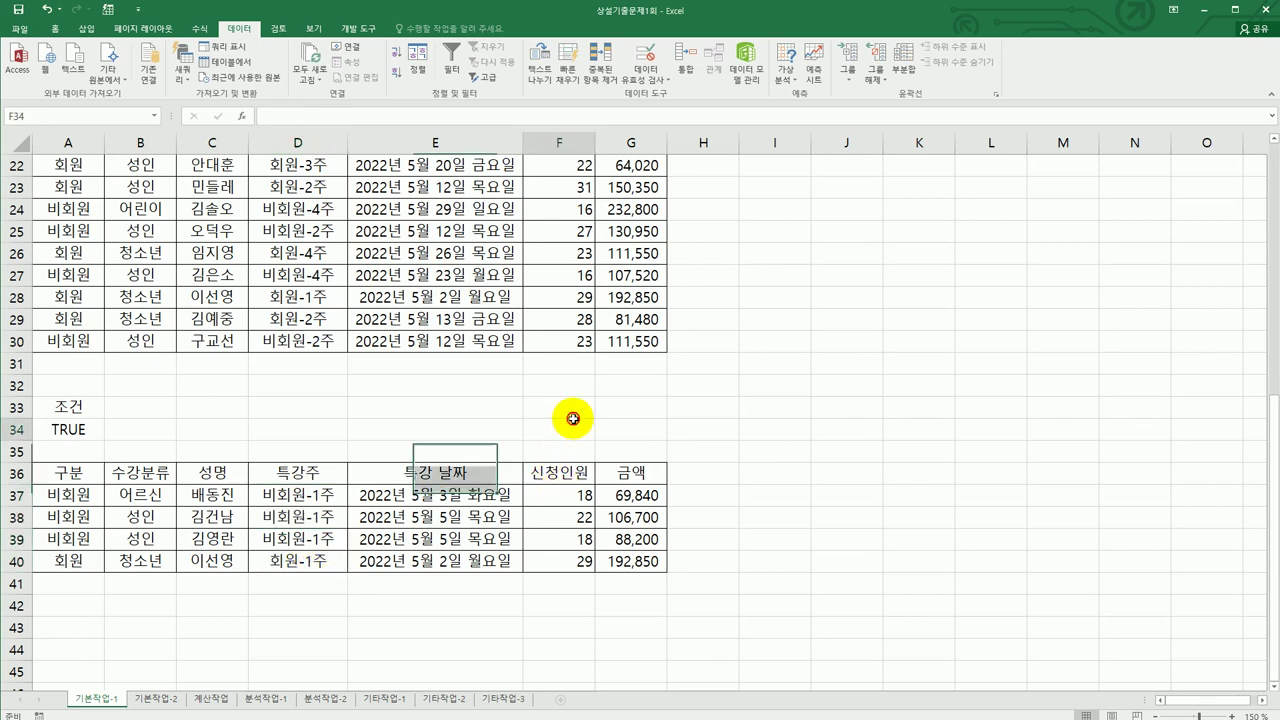
type("=a")
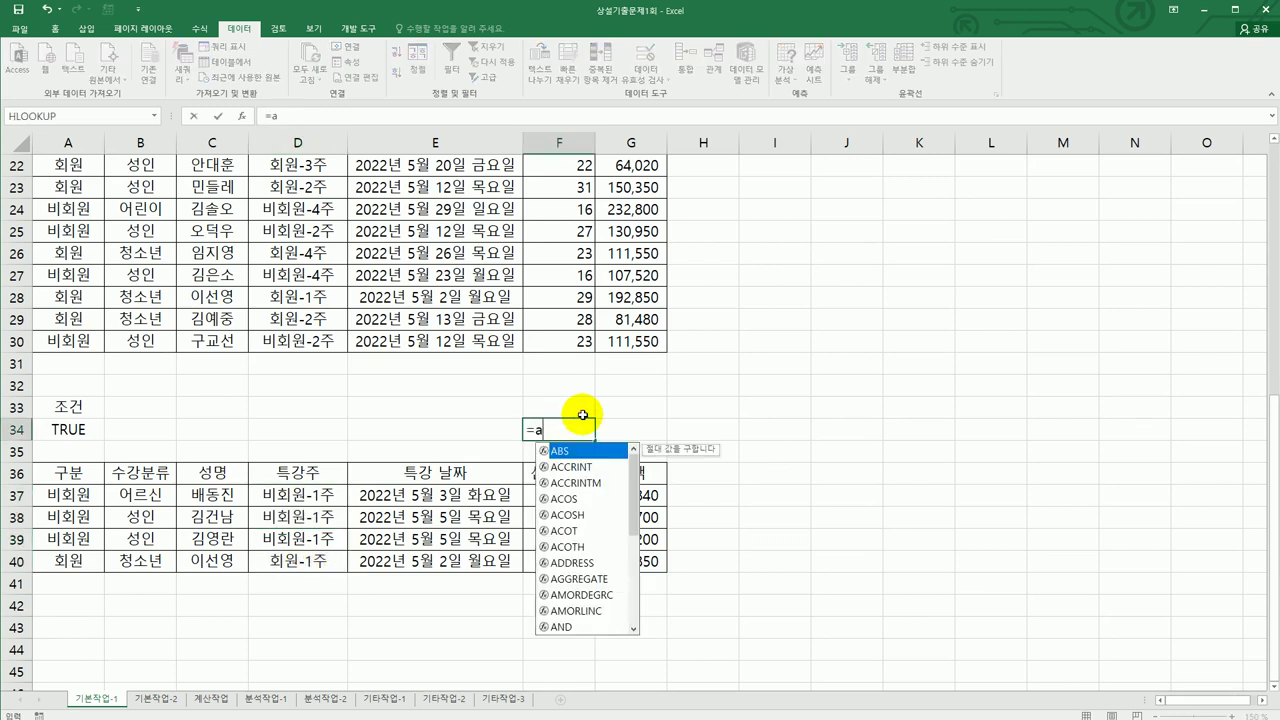
type("v")
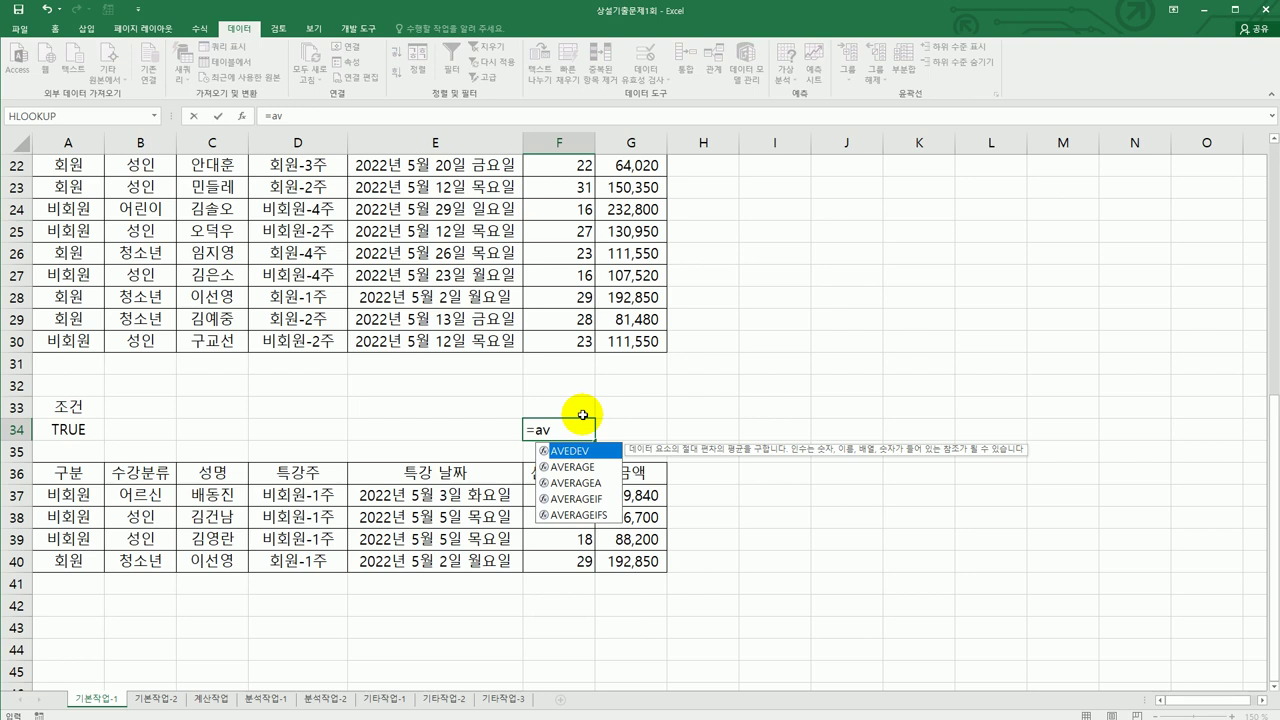
left_click(569, 467)
double_click(569, 467)
scroll(586, 391, "up", 7)
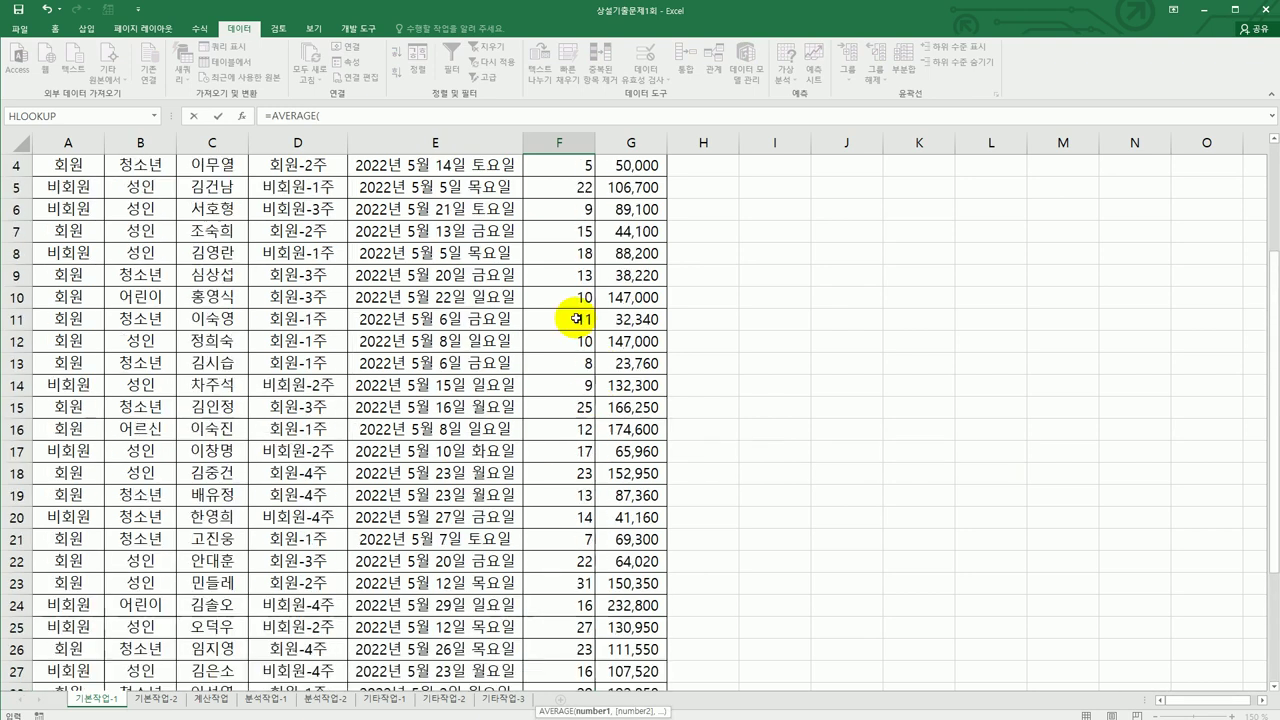
left_click_drag(560, 209, 571, 655)
type(")")
key("ctrl+Return")
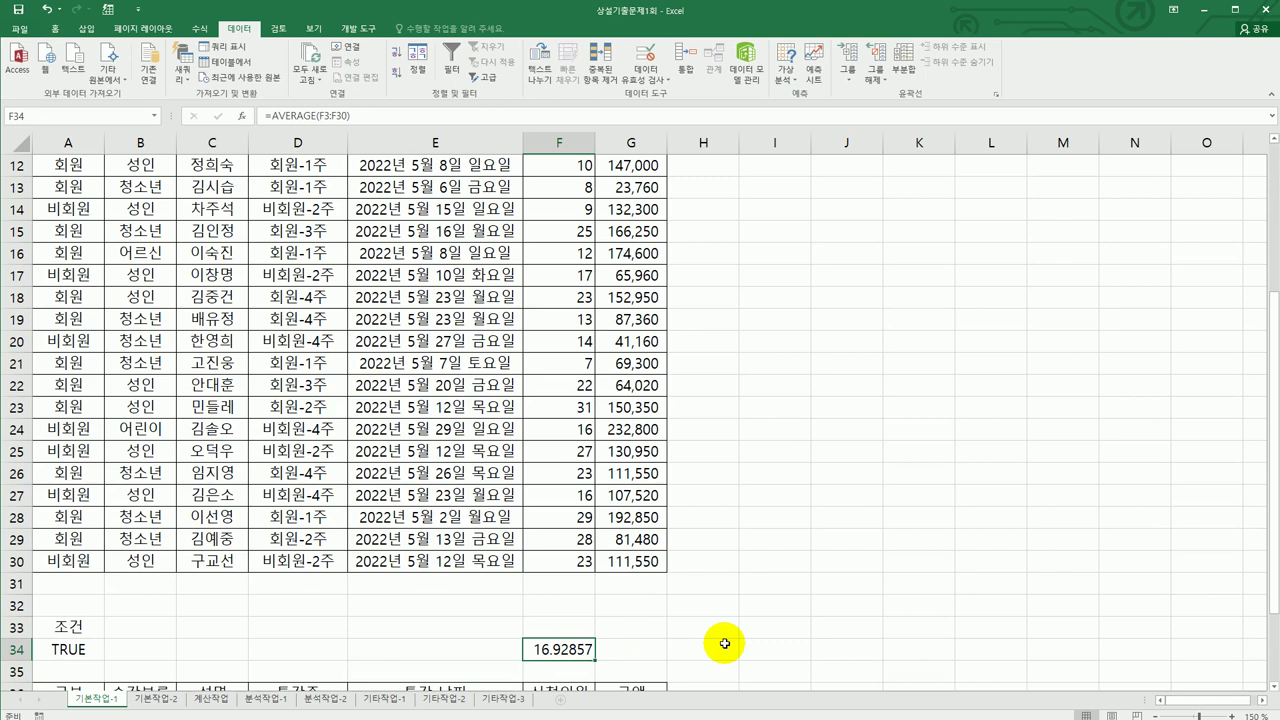
- Compare the extracted 신청인원 values in F37:F40 with the average in F34
scroll(724, 643, "down", 2)
left_click_drag(572, 583, 570, 651)
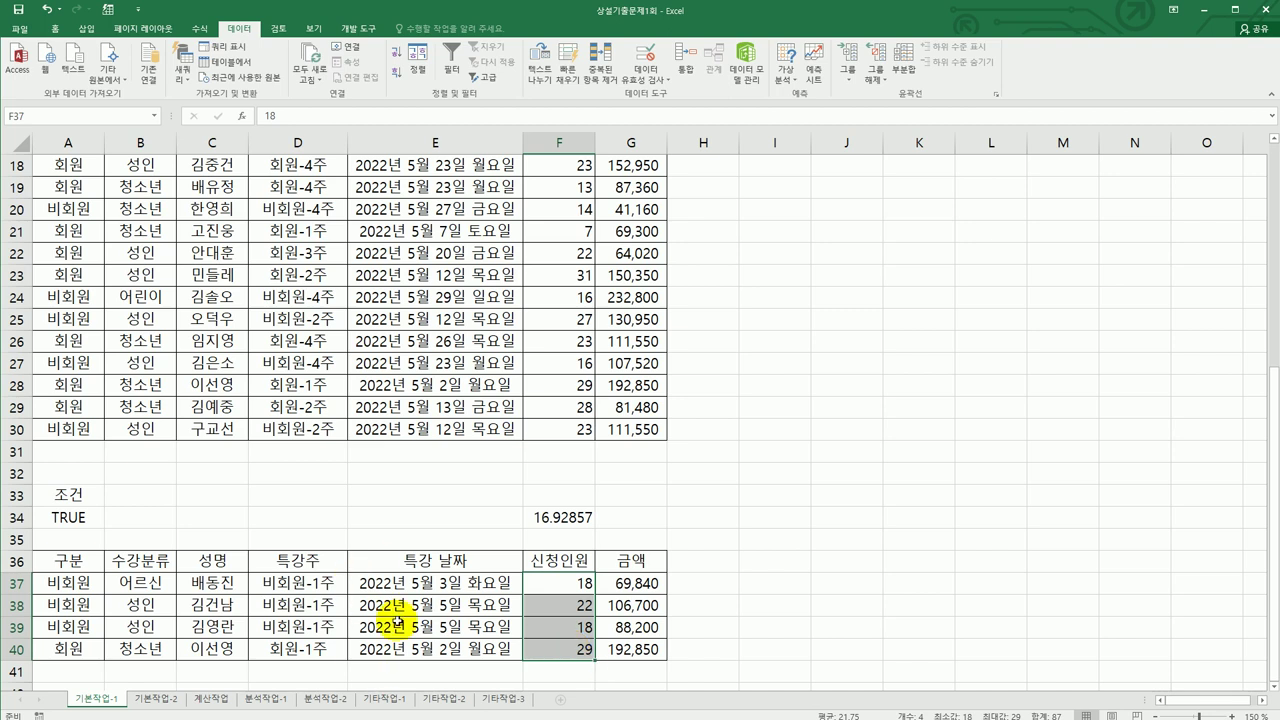
left_click(561, 526)
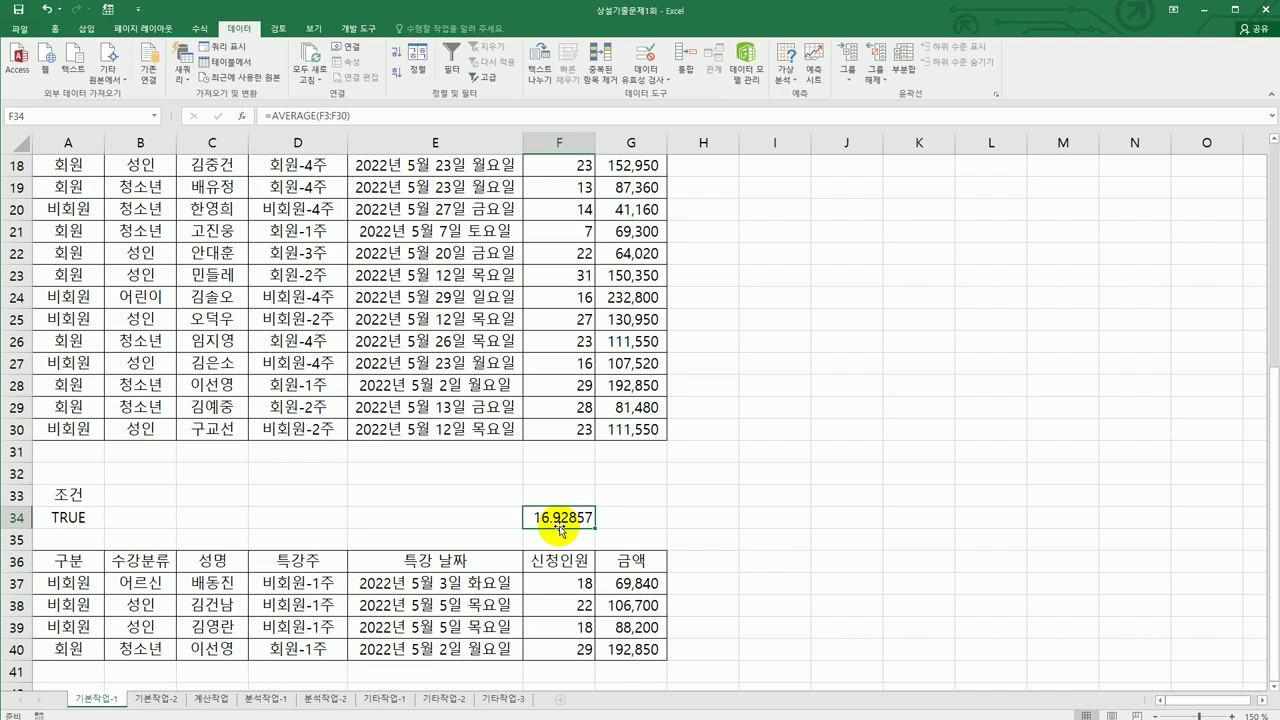
- Clear the average formula from F34 and select the extracted results in A36:G40
key("Delete")
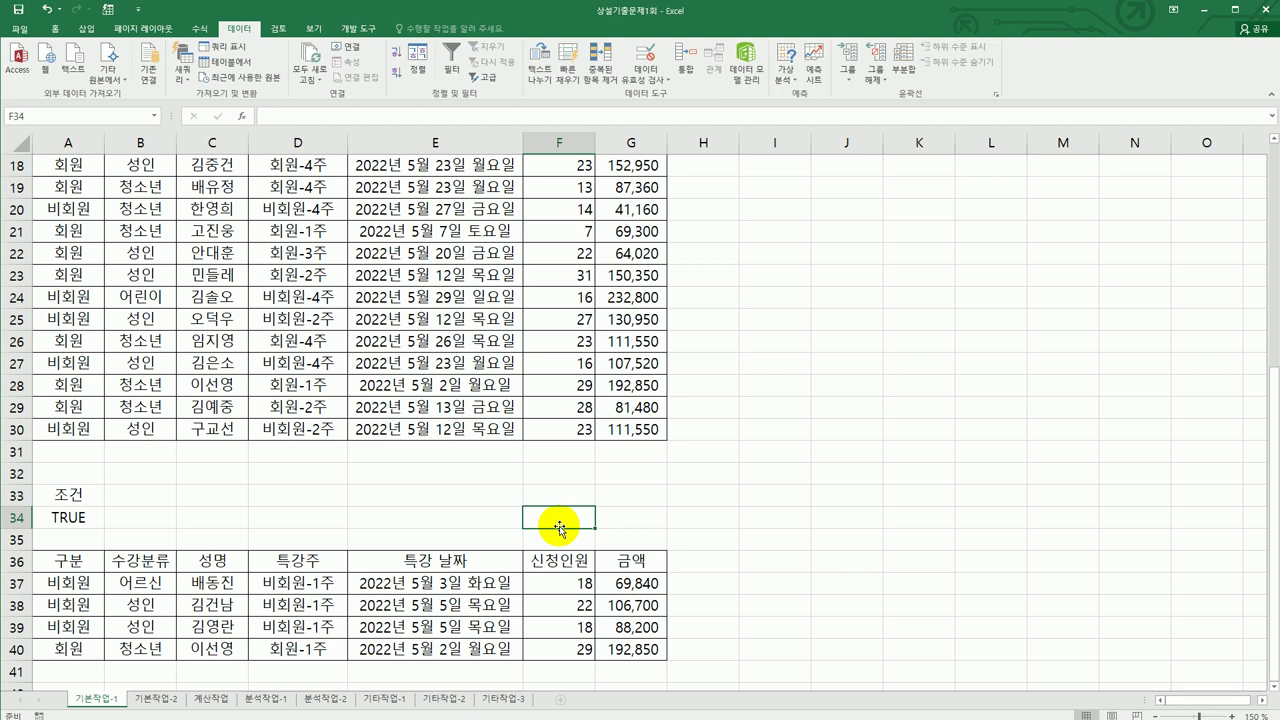
left_click_drag(90, 490, 607, 643)
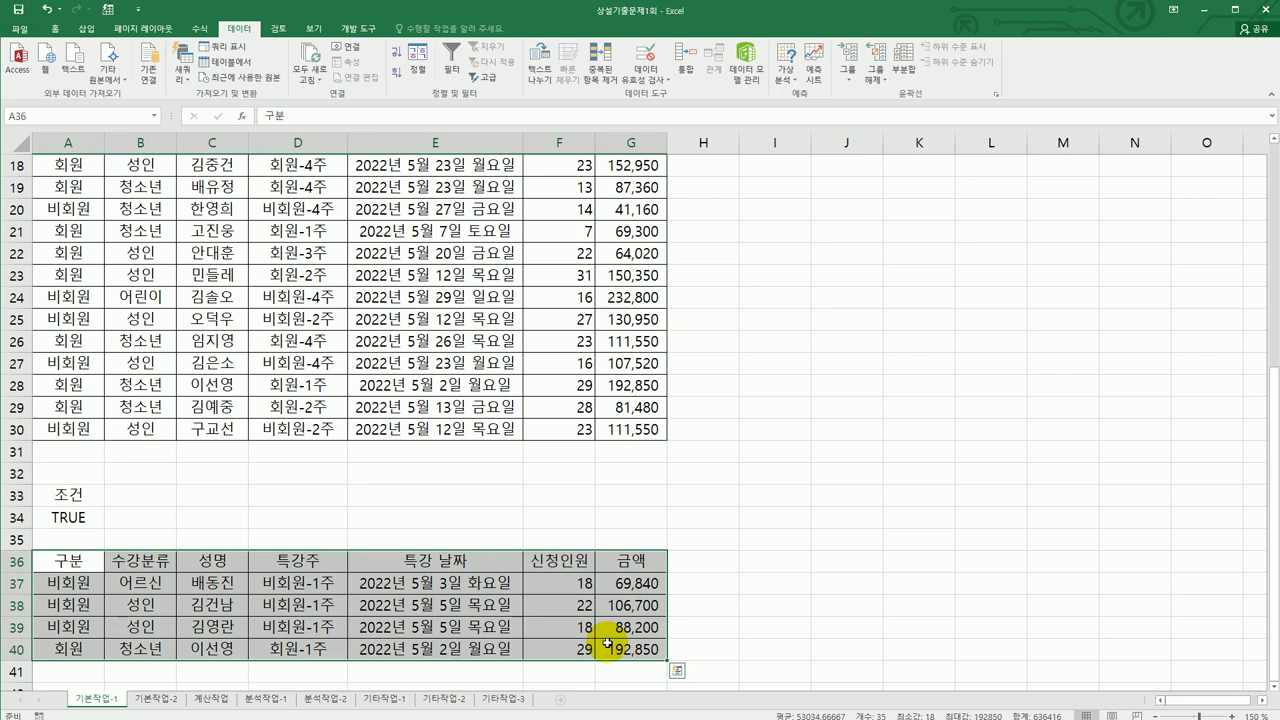
- Select the data rows A3:G30 and start a new conditional formatting rule that uses a formula to determine the cells
scroll(607, 643, "up", 6)
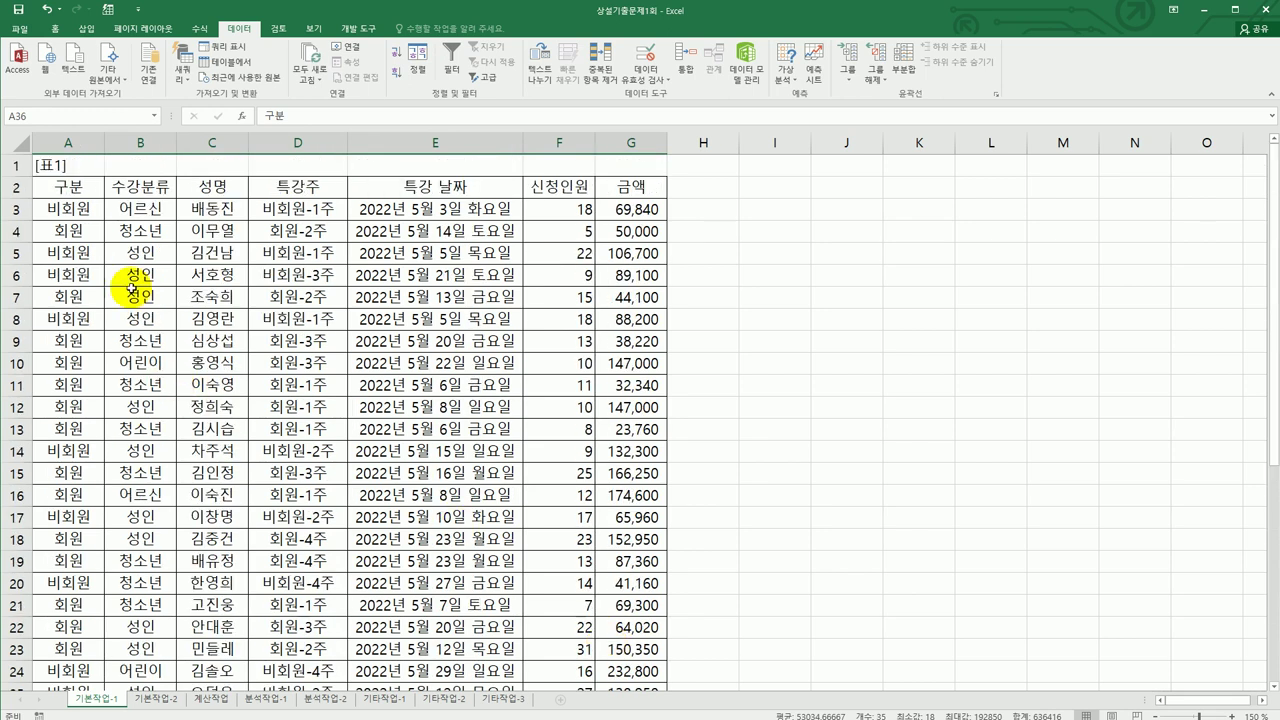
left_click_drag(78, 210, 624, 636)
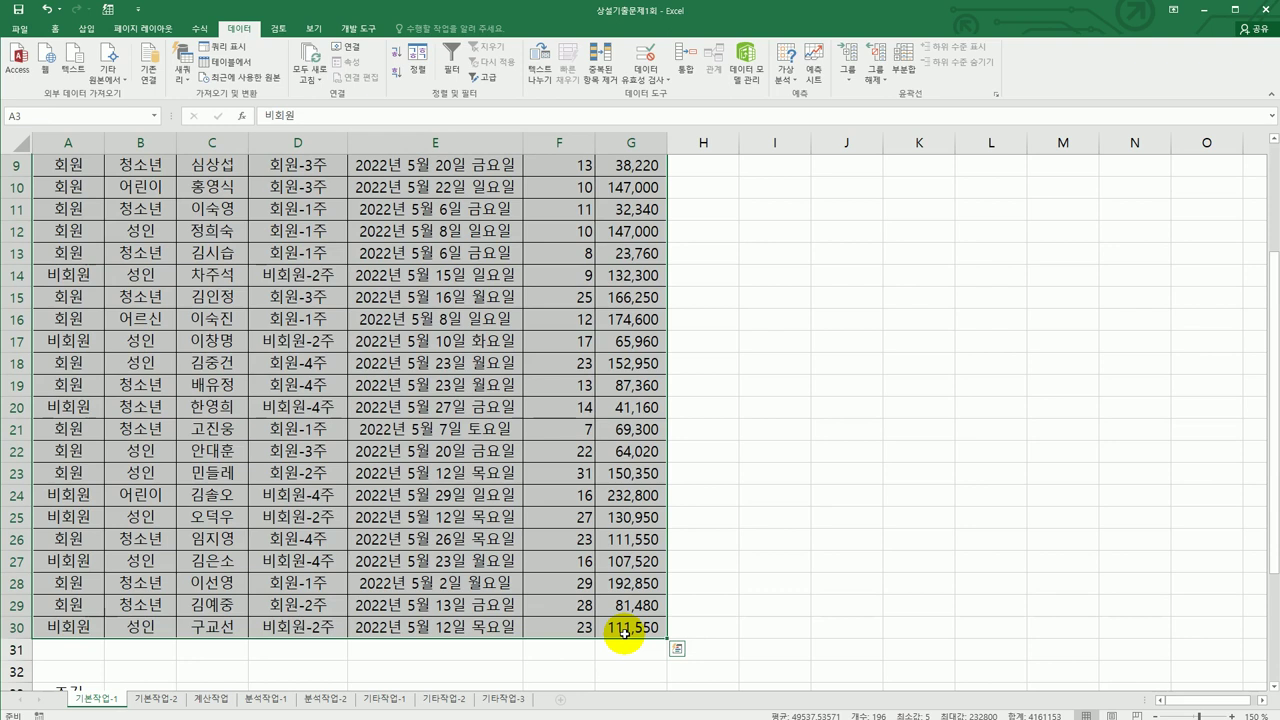
scroll(624, 632, "up", 3)
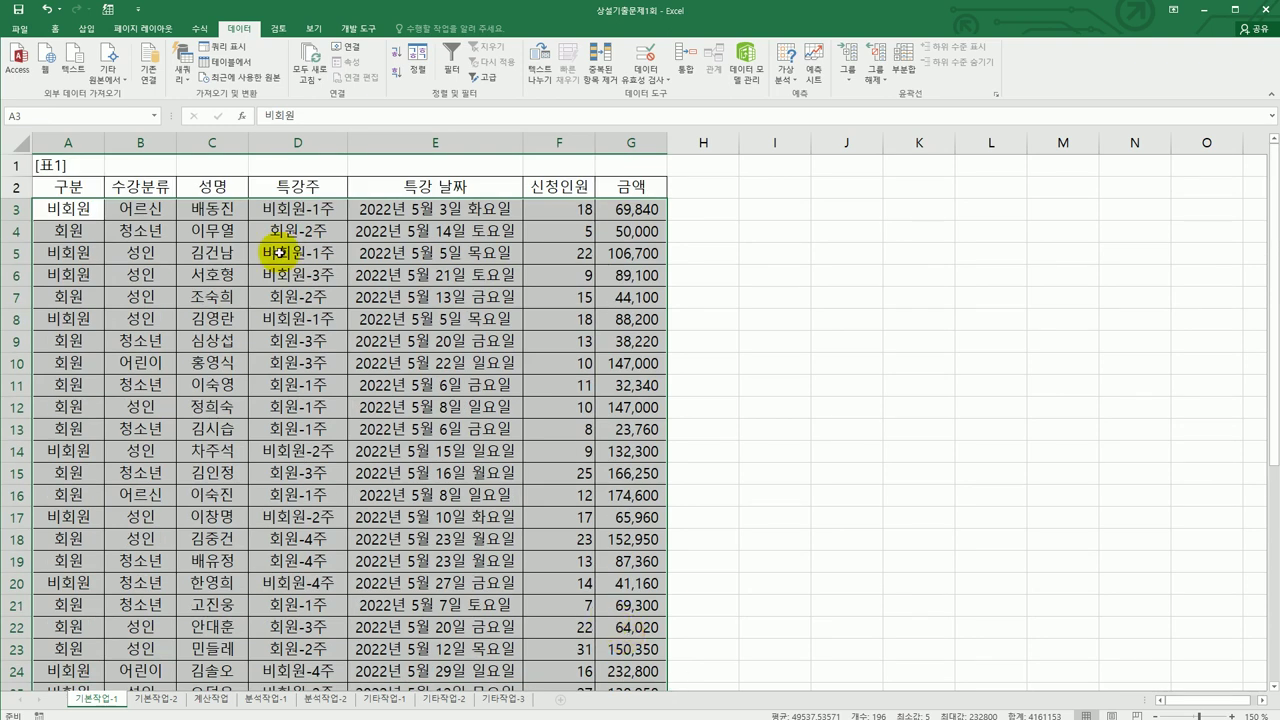
left_click(55, 30)
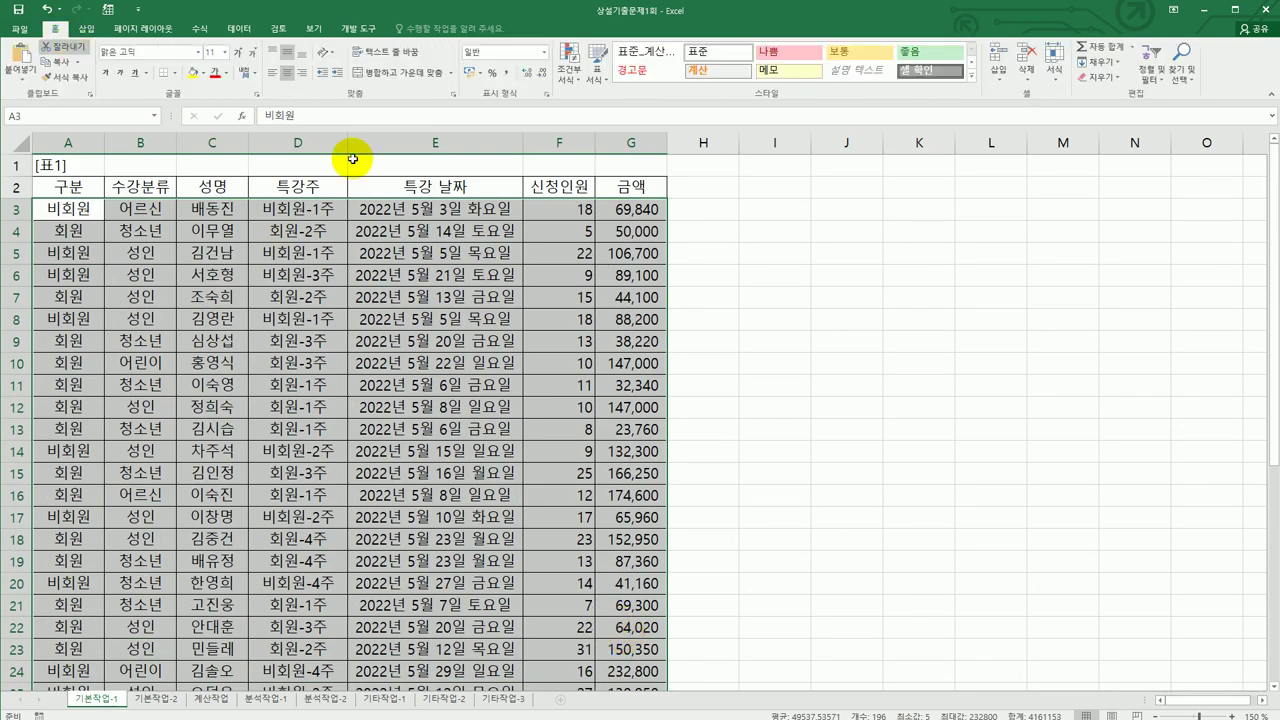
left_click(577, 82)
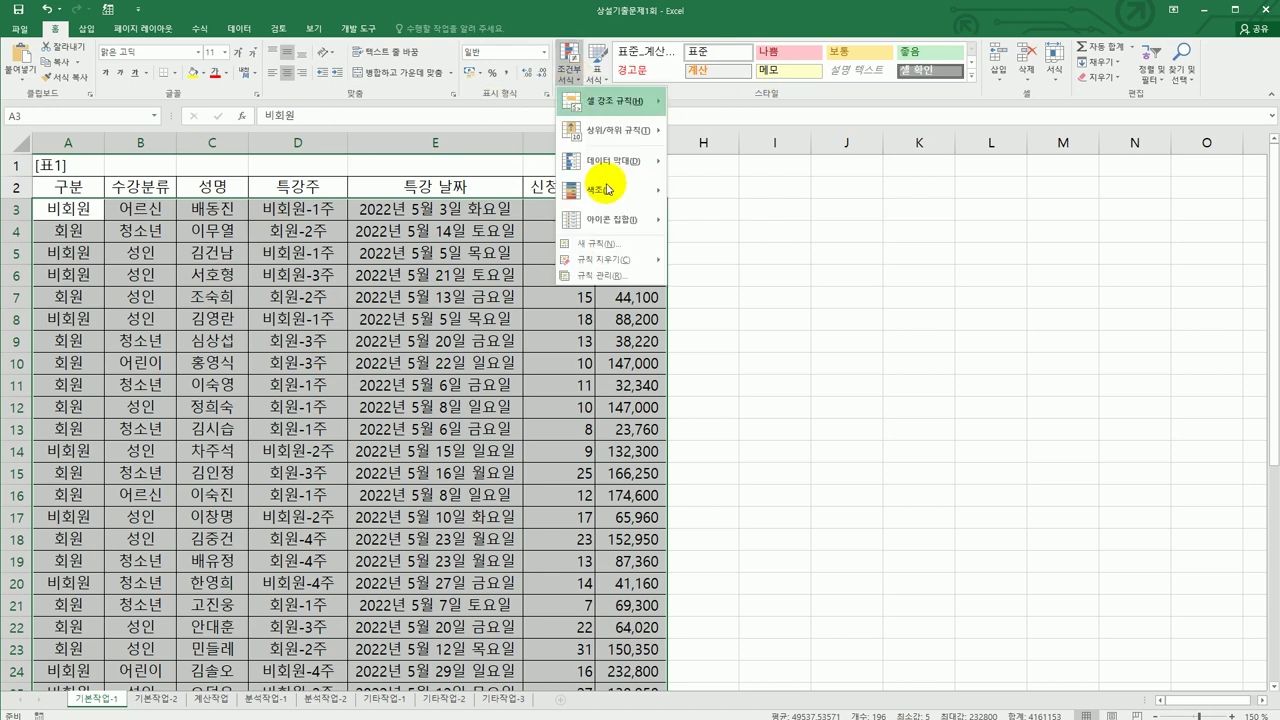
left_click(638, 247)
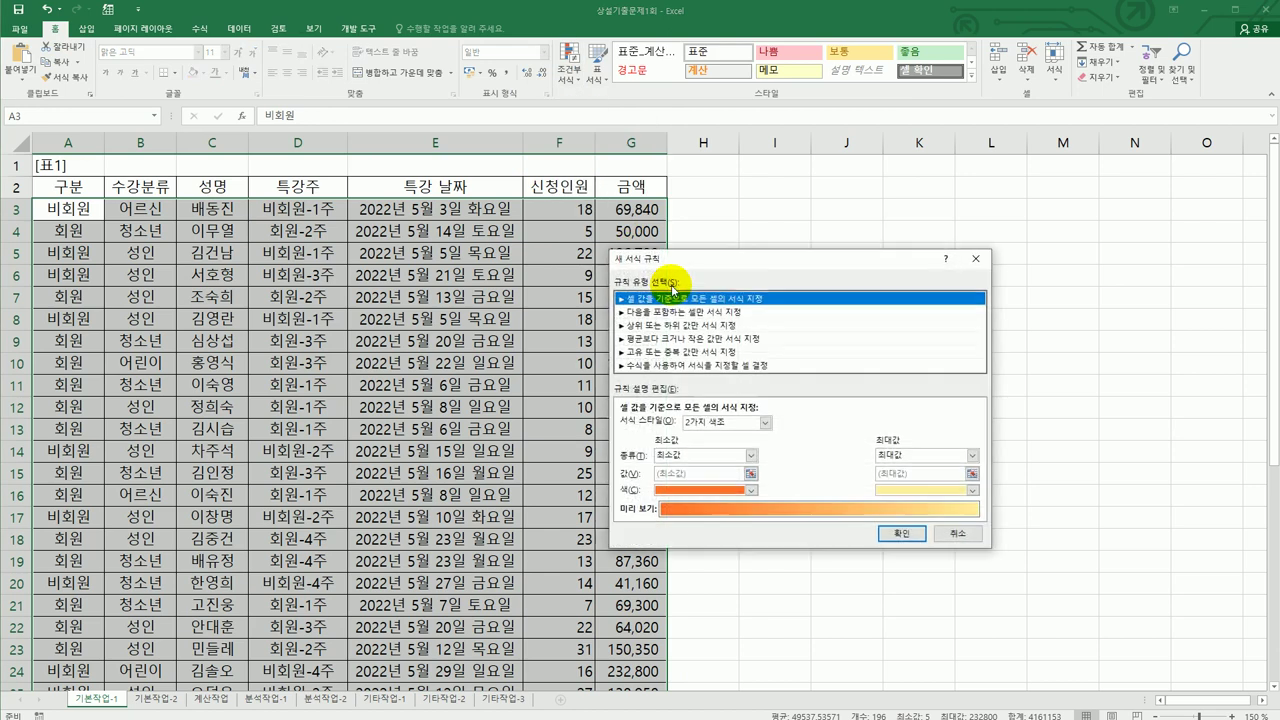
left_click_drag(740, 258, 814, 220)
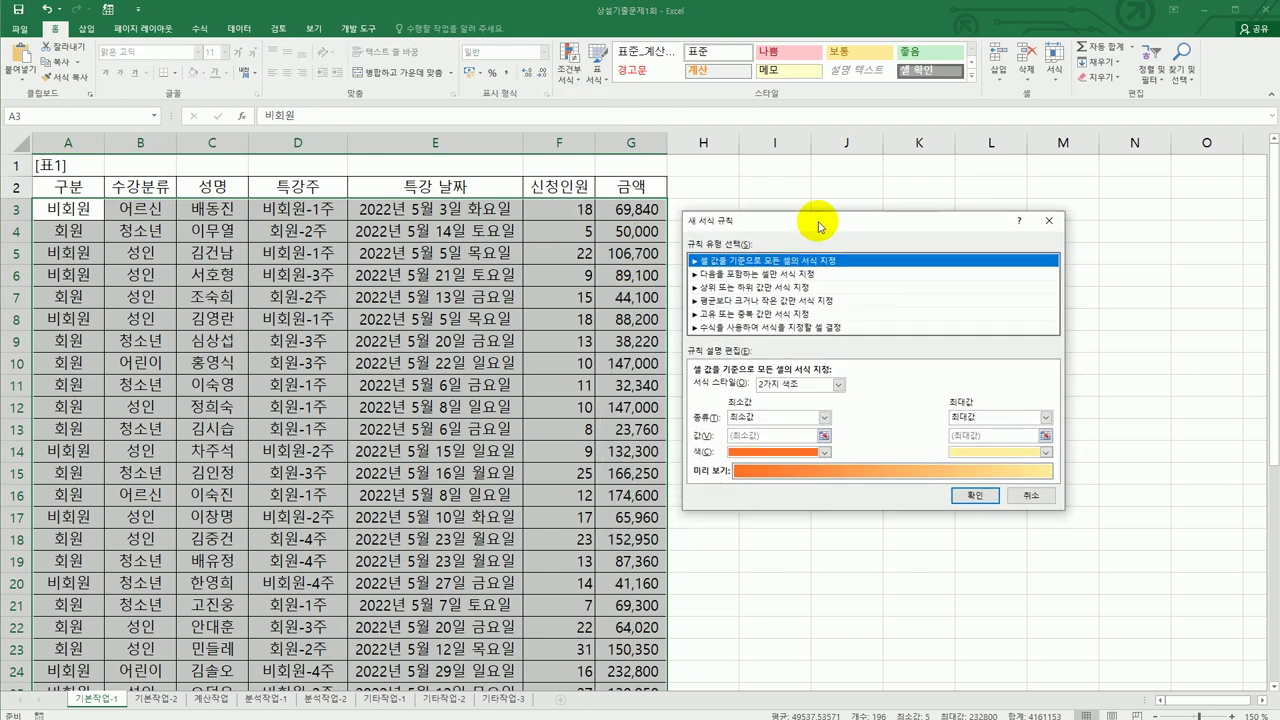
left_click(805, 326)
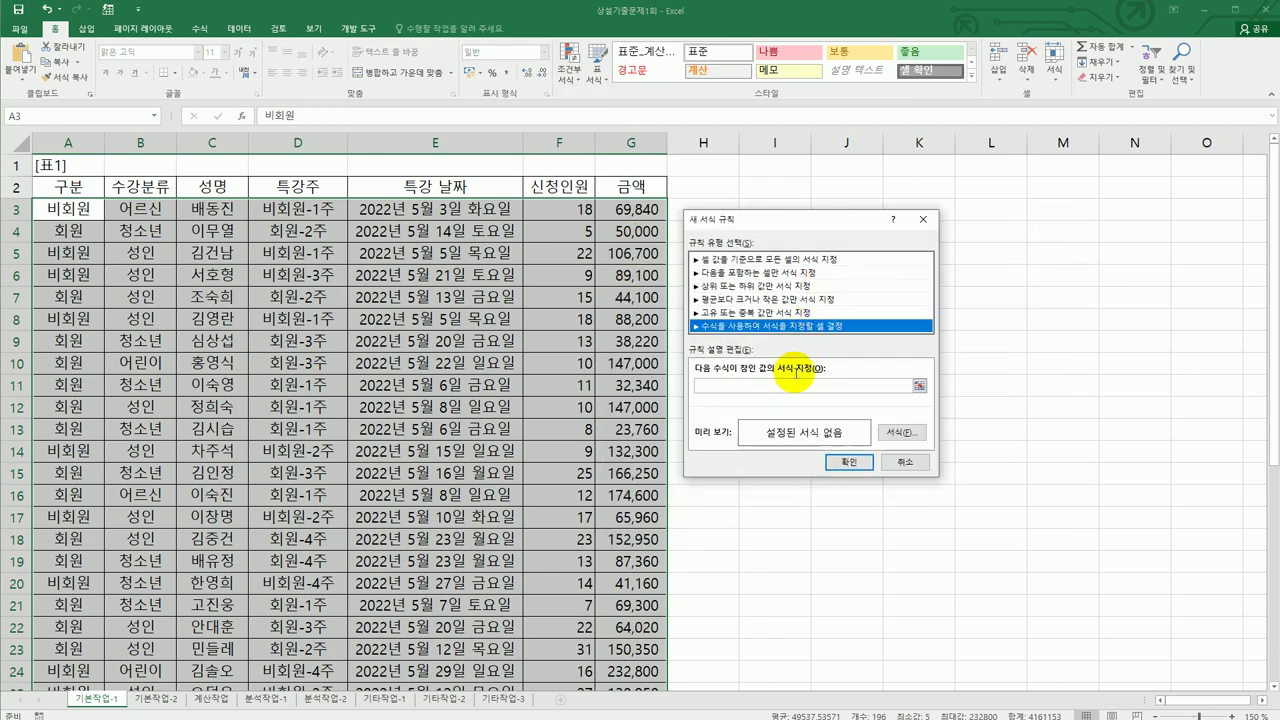
left_click(796, 386)
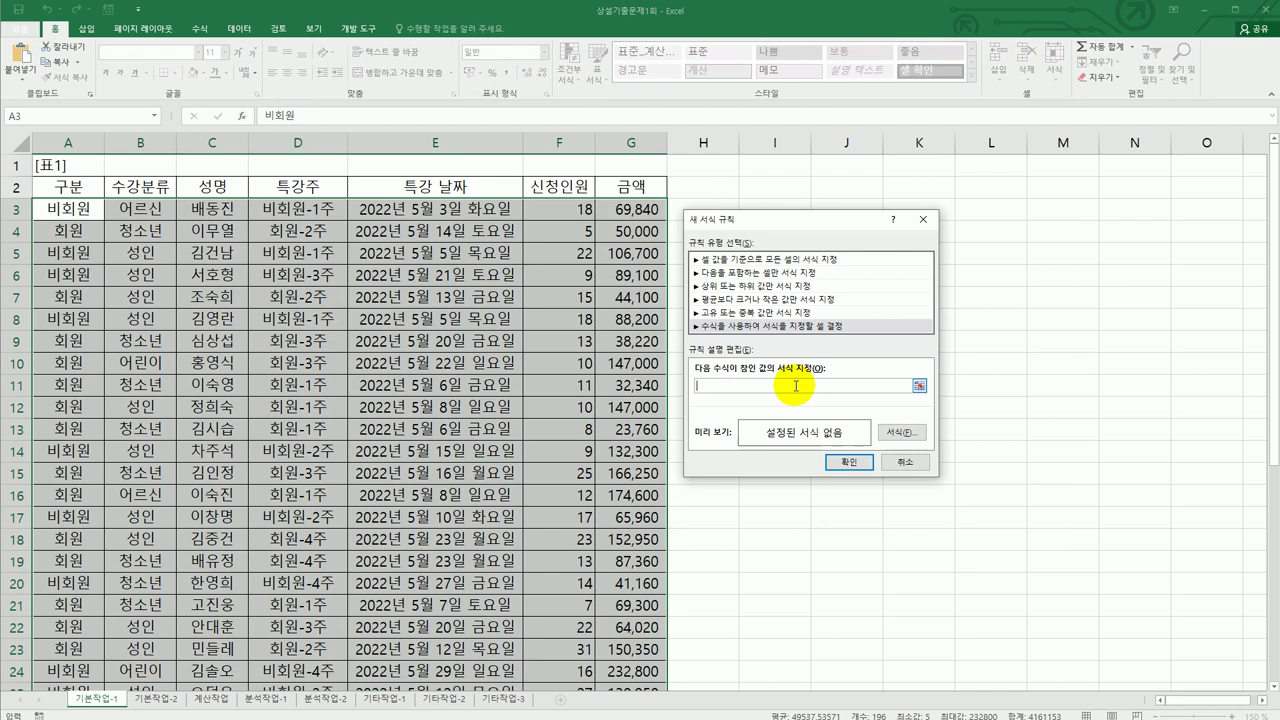
- Begin the rule formula with the top-five 금액 condition, =or(large($G$3:$G$30,5)<$G3, keeping only column G absolute in the last reference
type("=or")
type("(large(")
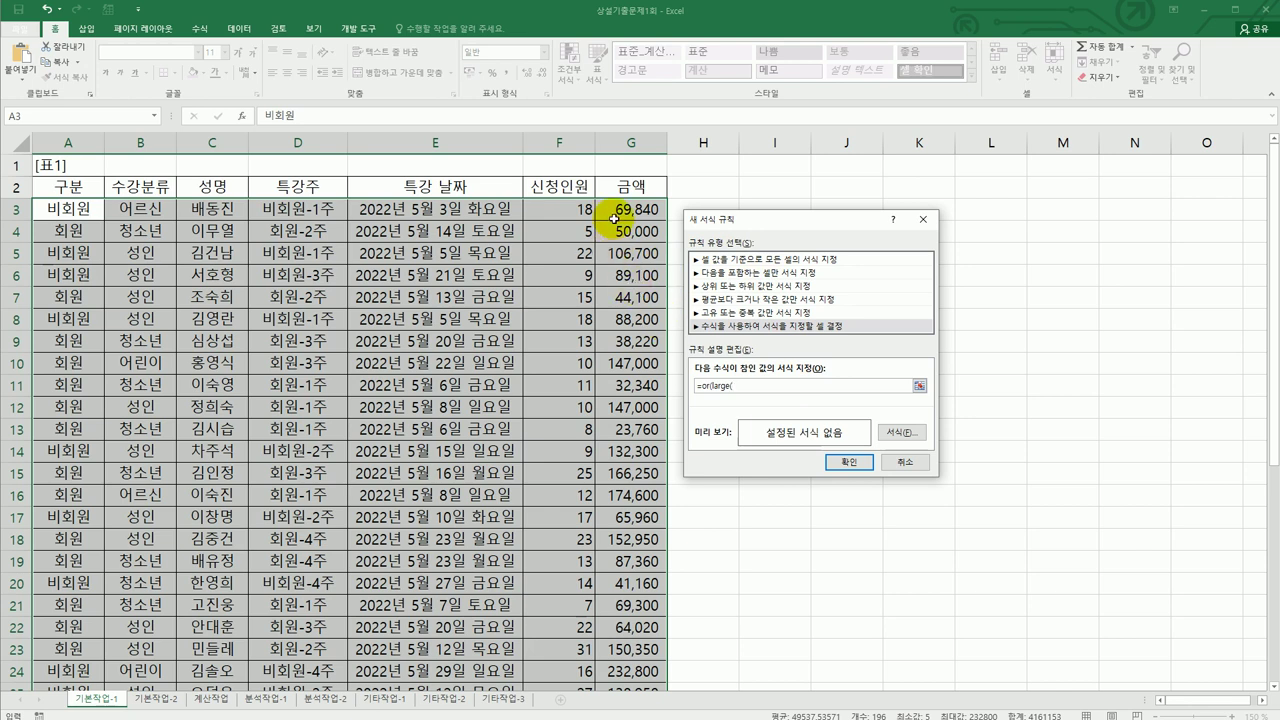
left_click_drag(613, 218, 629, 656)
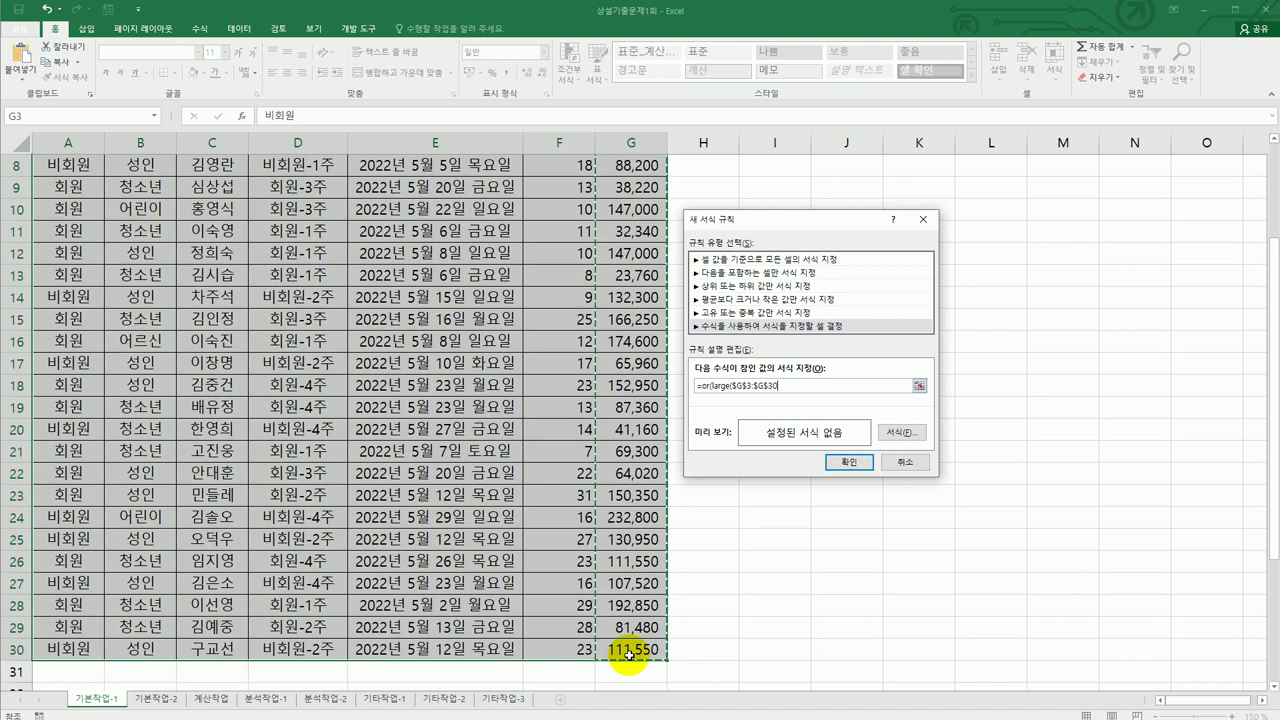
type(",")
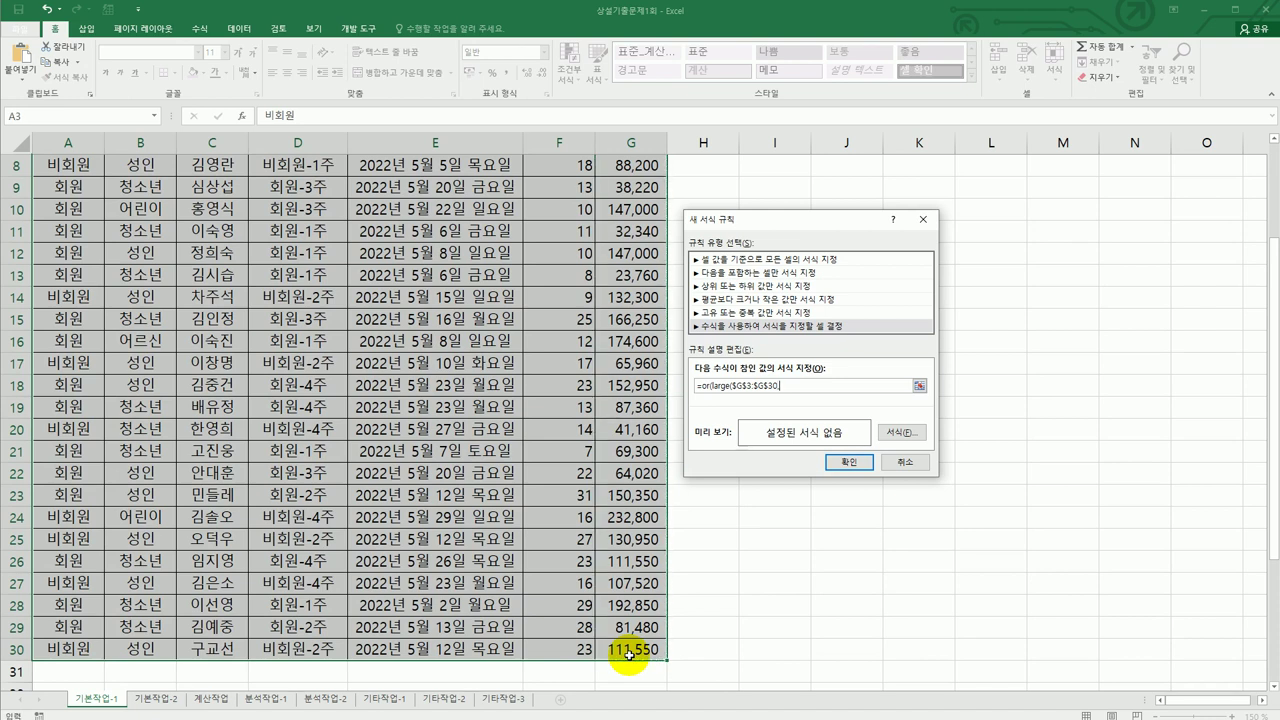
type("5)")
type("<")
scroll(598, 530, "up", 3)
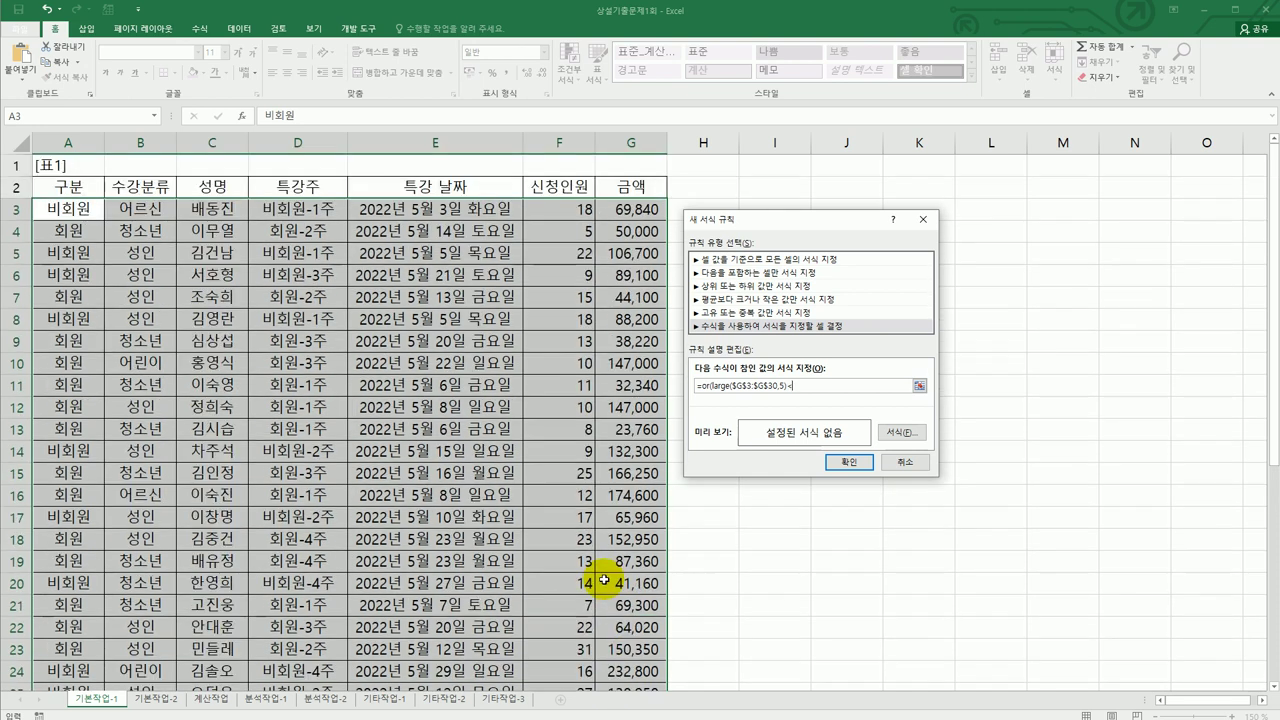
left_click(638, 209)
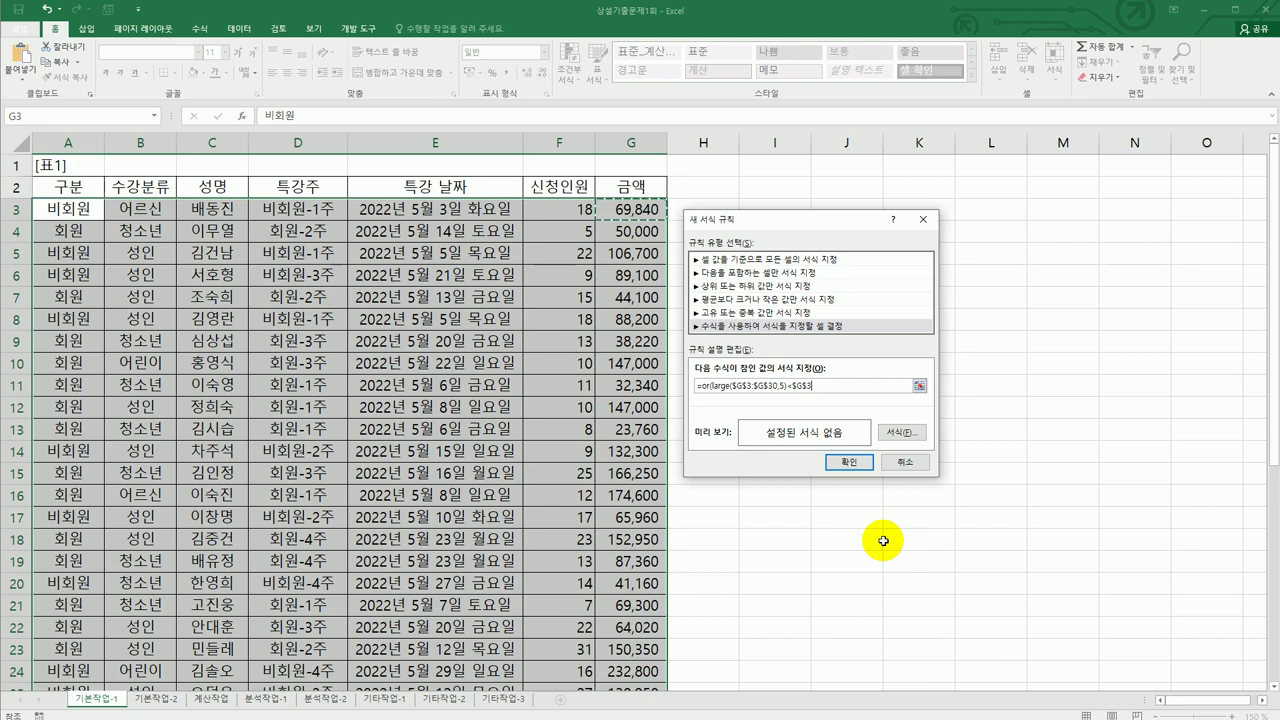
key("F4")
key("F4")
type(",")
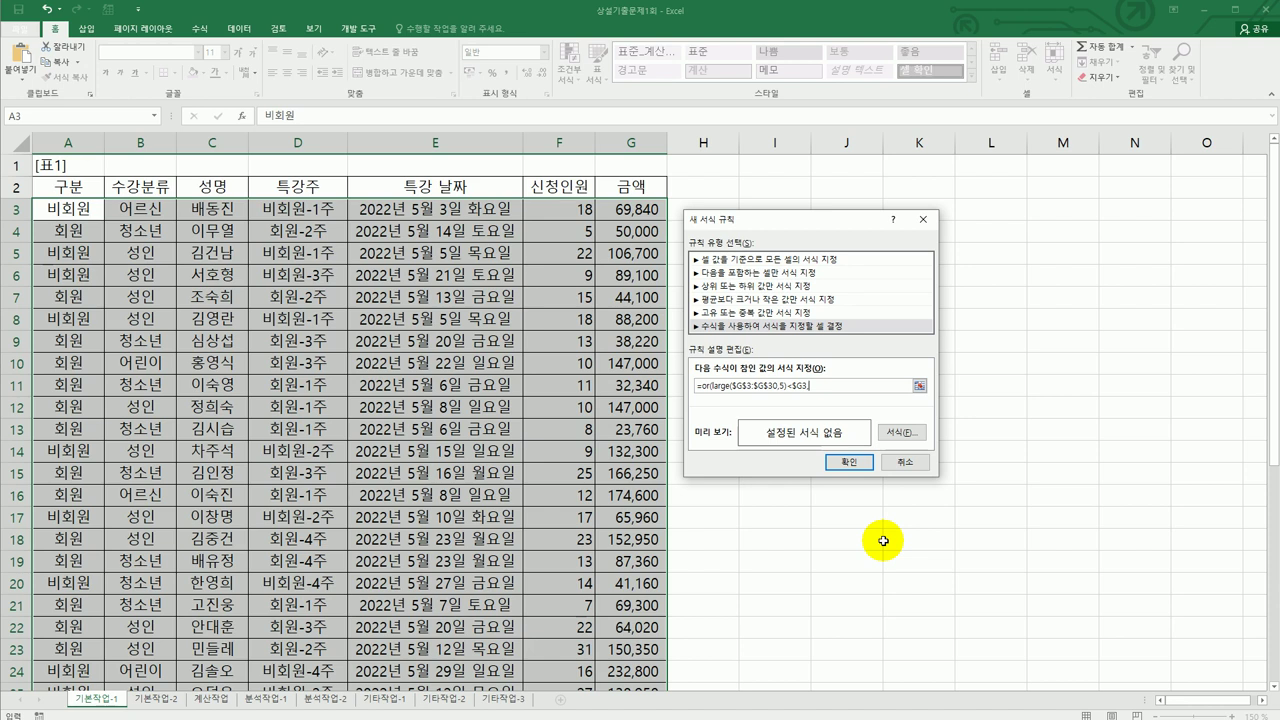
- Complete the rule formula with the bottom-five 금액 condition, small($G$3:$G$30,5)>$G3)
type(",small(")
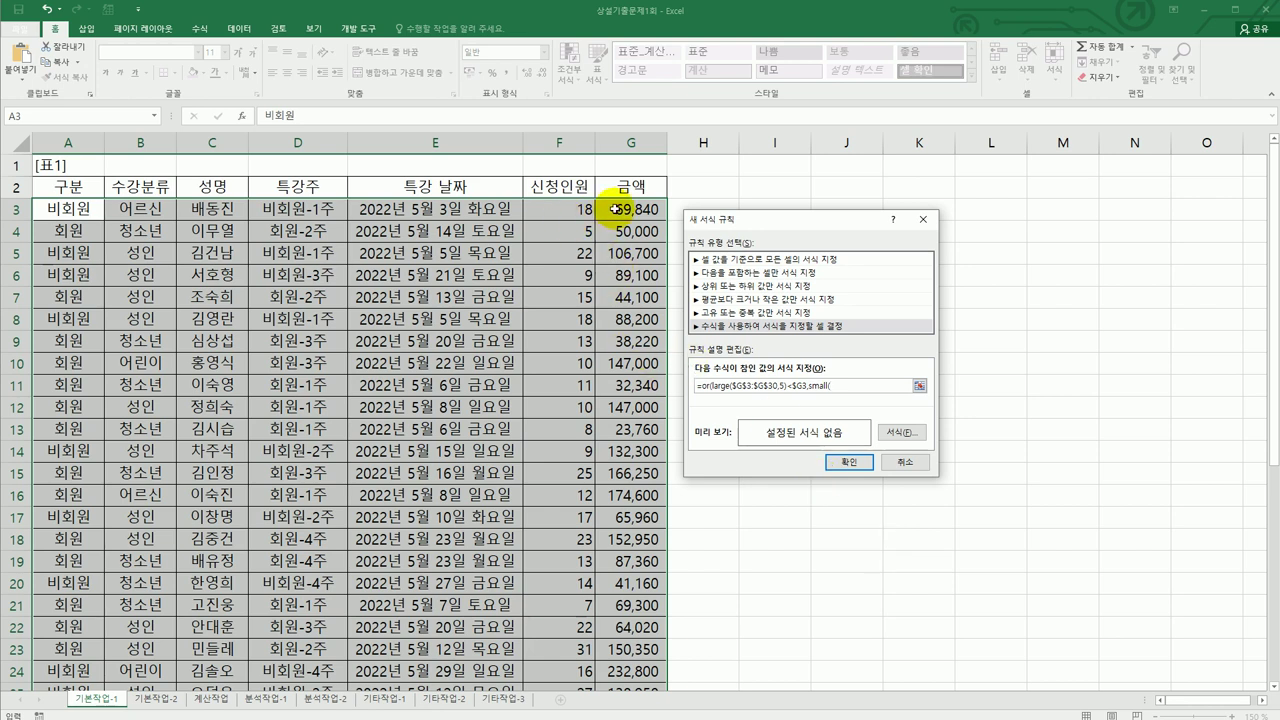
left_click_drag(618, 208, 613, 652)
type(")")
type("5")
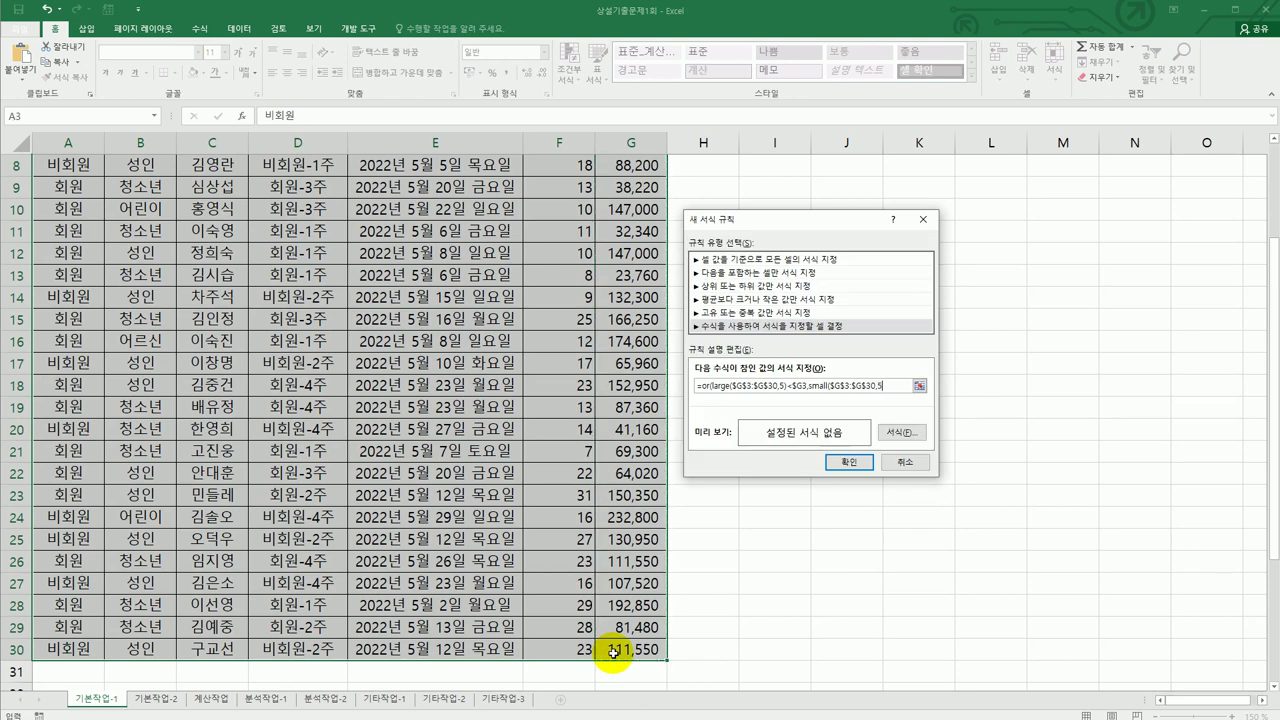
type(")")
type(">")
scroll(613, 651, "up", 3)
left_click(634, 209)
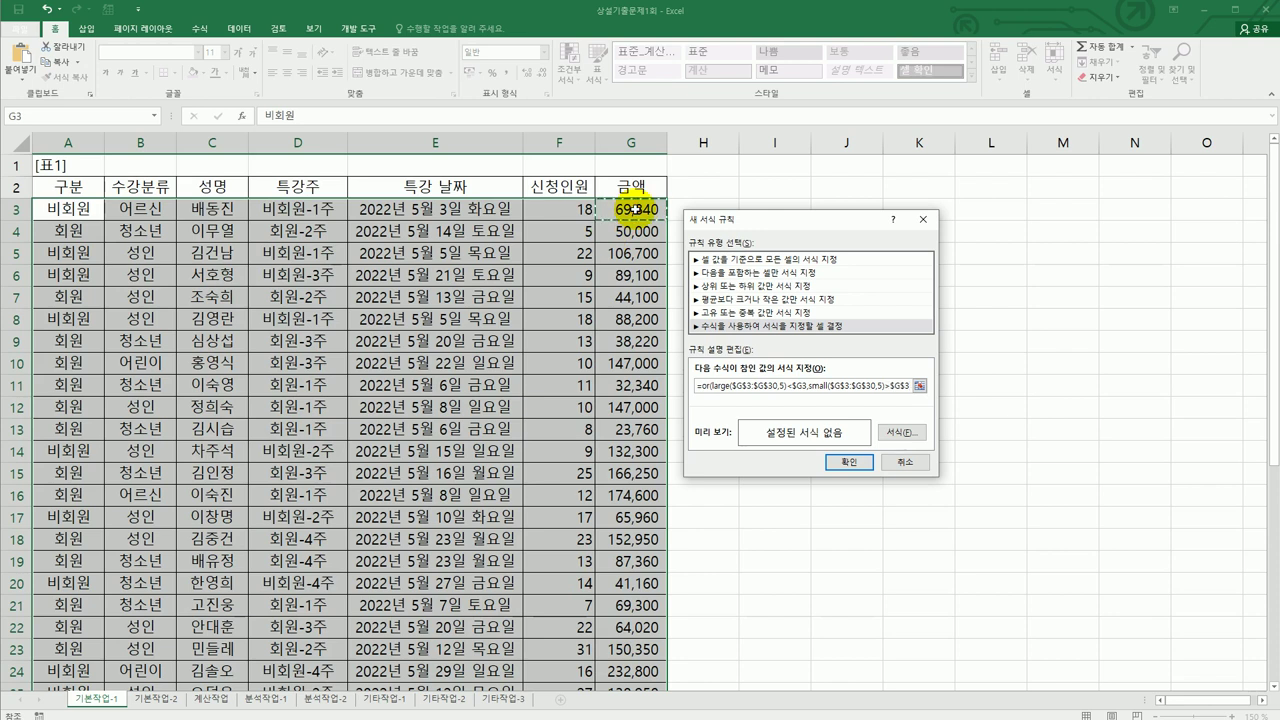
key("F4")
key("F4")
key("F4")
type(")")
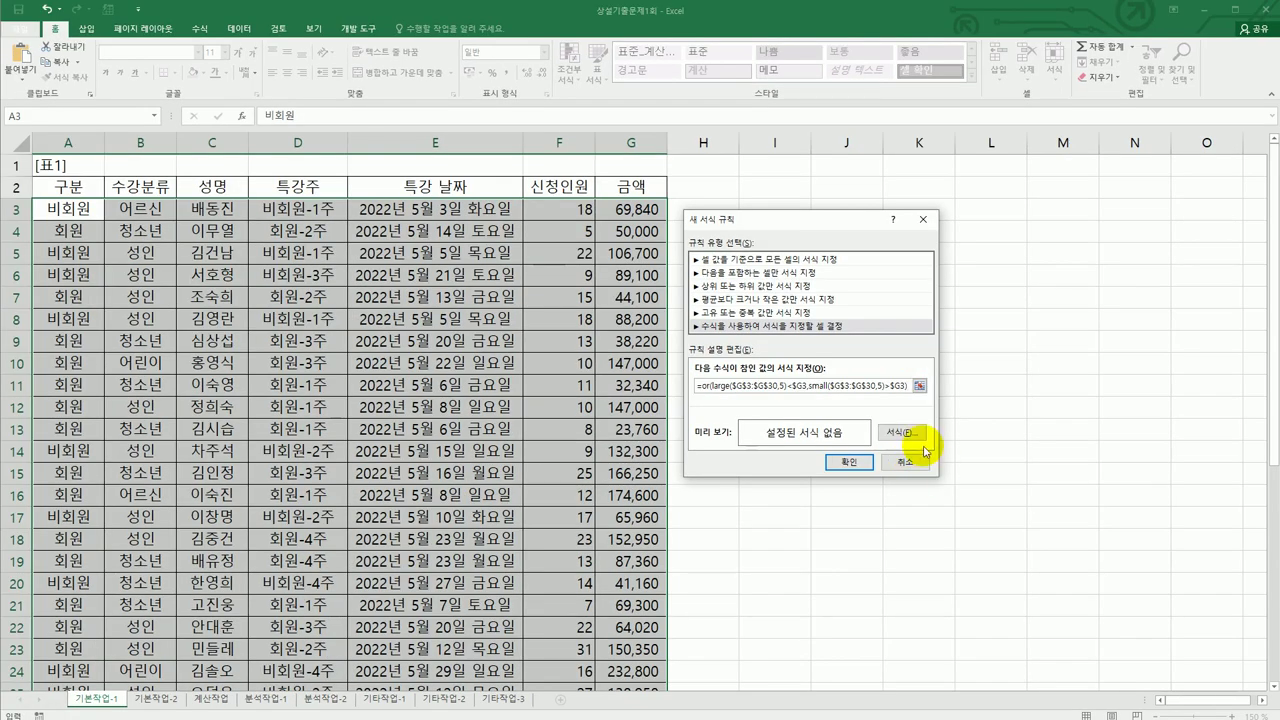
- Set the rule's font style to 굵은 기울임꼴 and its color to standard 녹색, and apply the rule
left_click(902, 432)
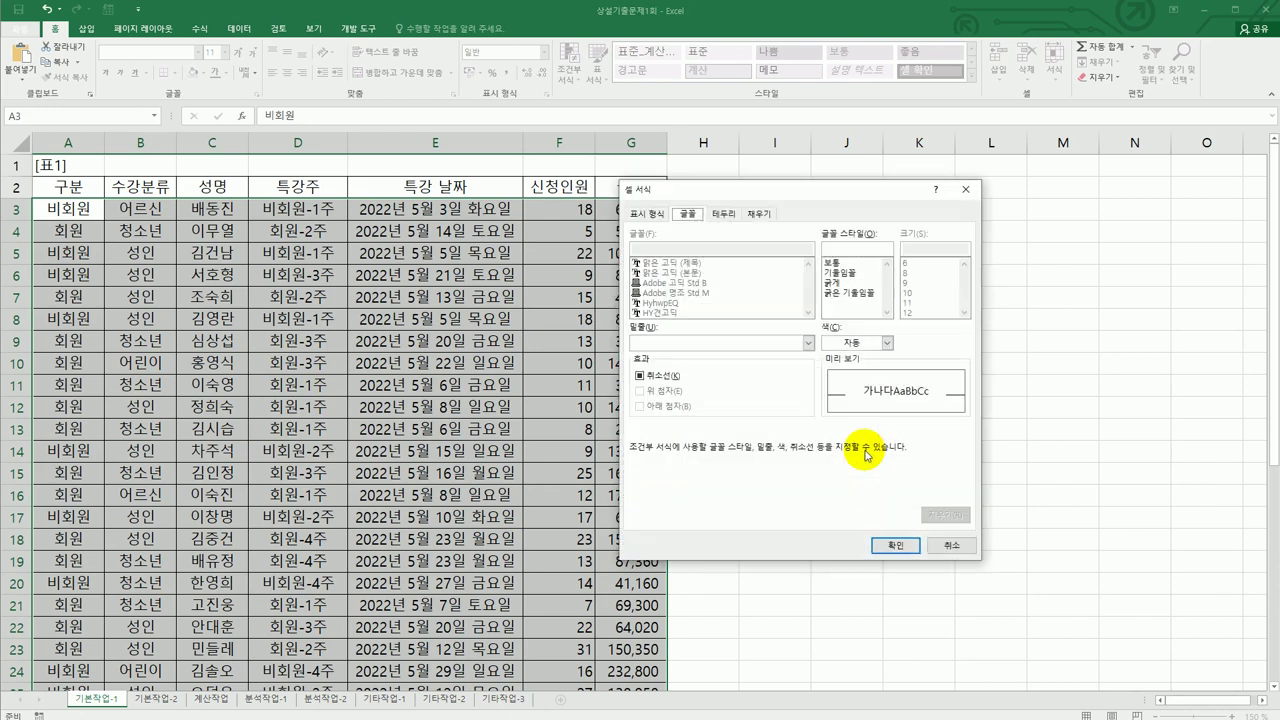
left_click(864, 293)
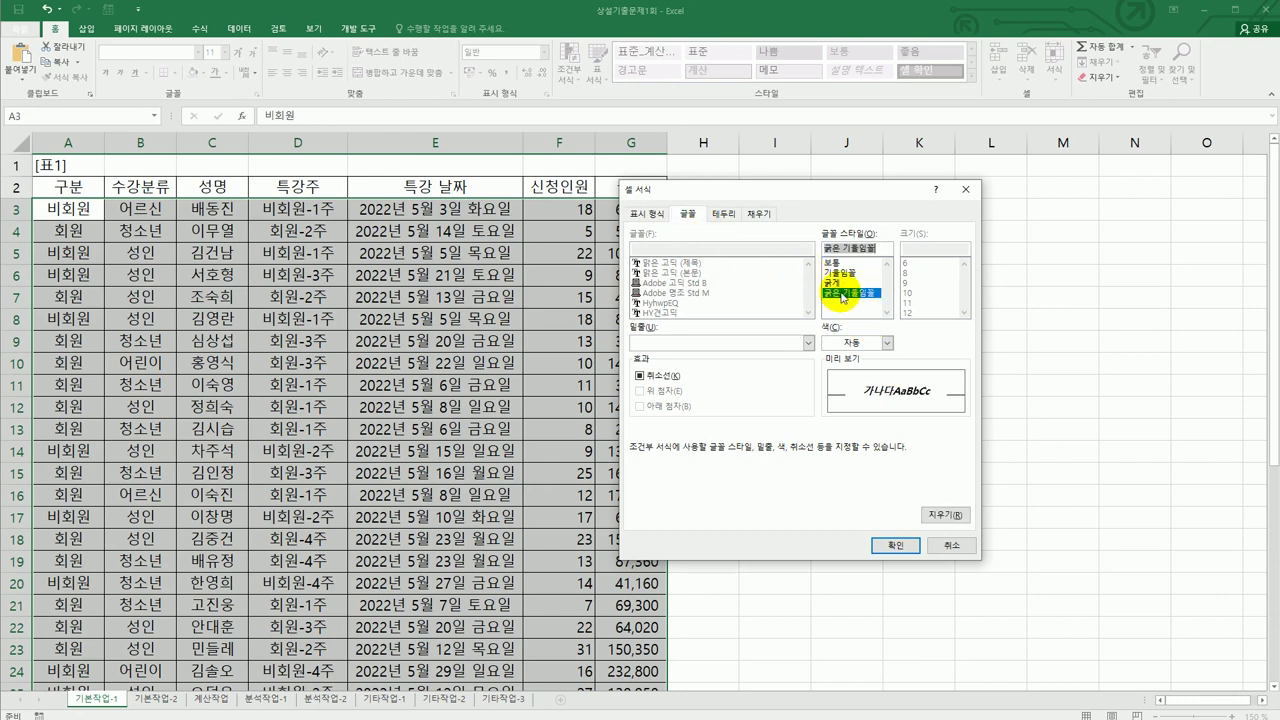
left_click(886, 343)
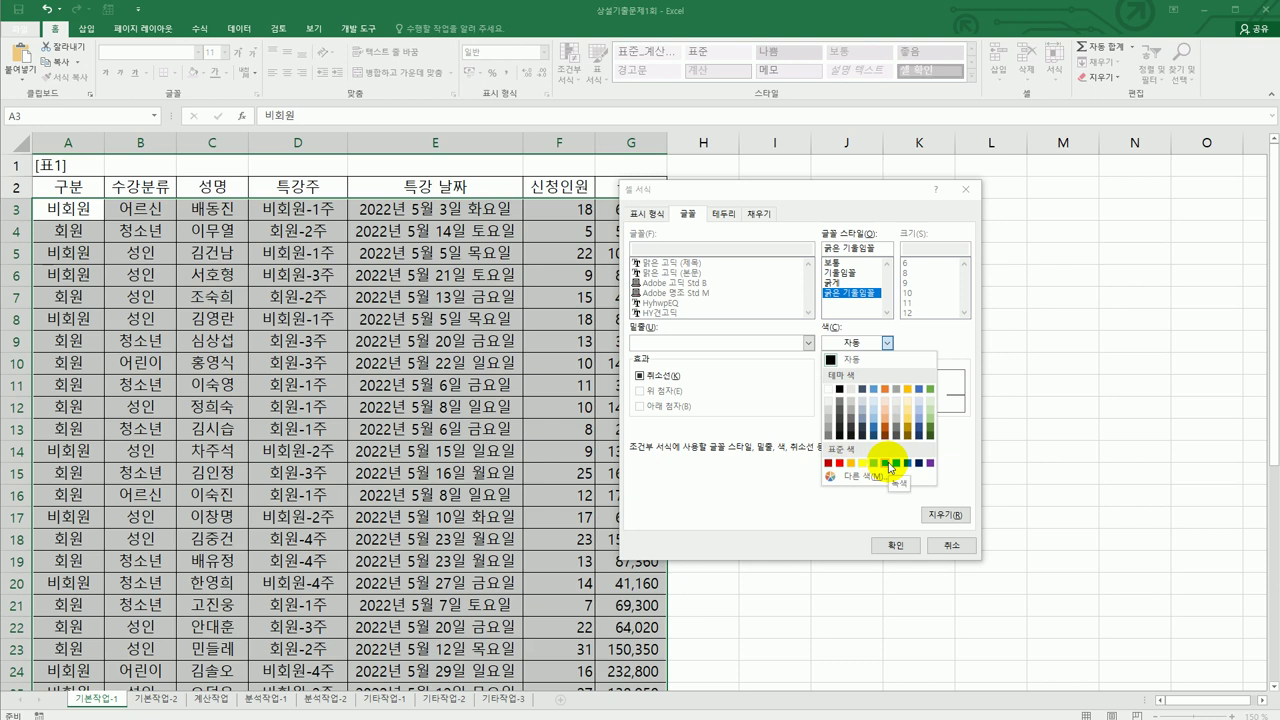
left_click(889, 465)
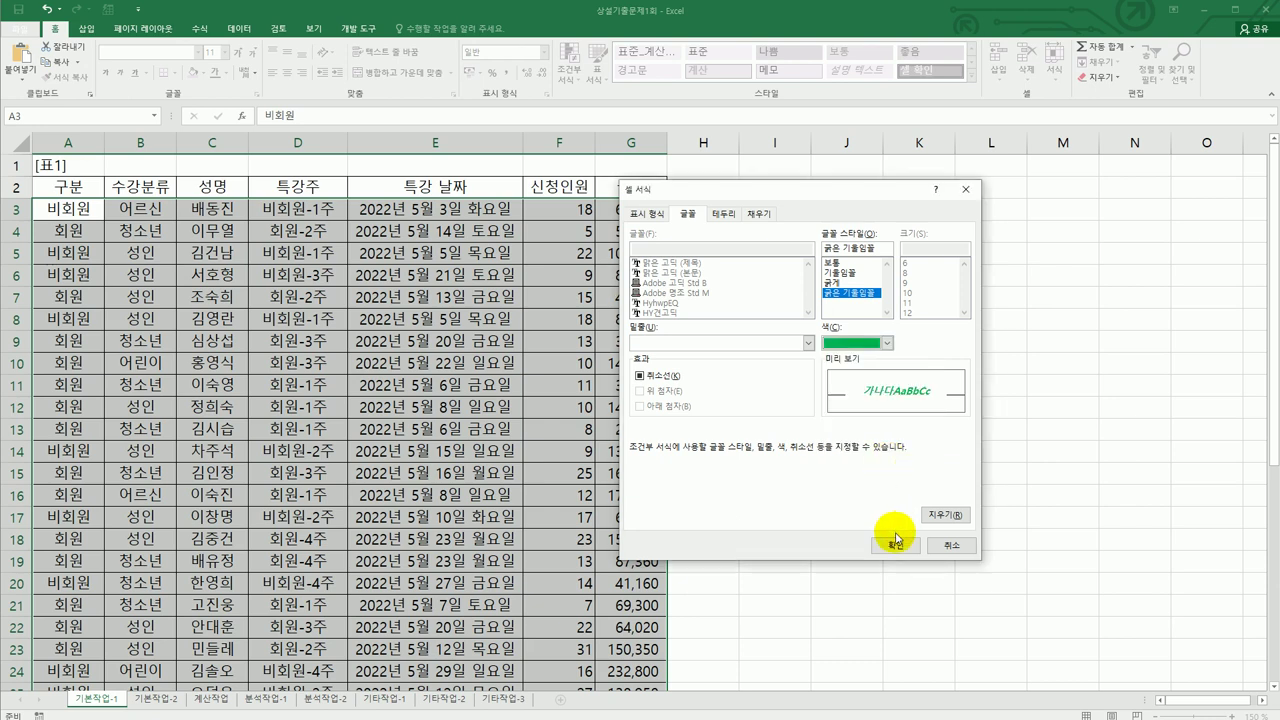
left_click(896, 542)
left_click(865, 468)
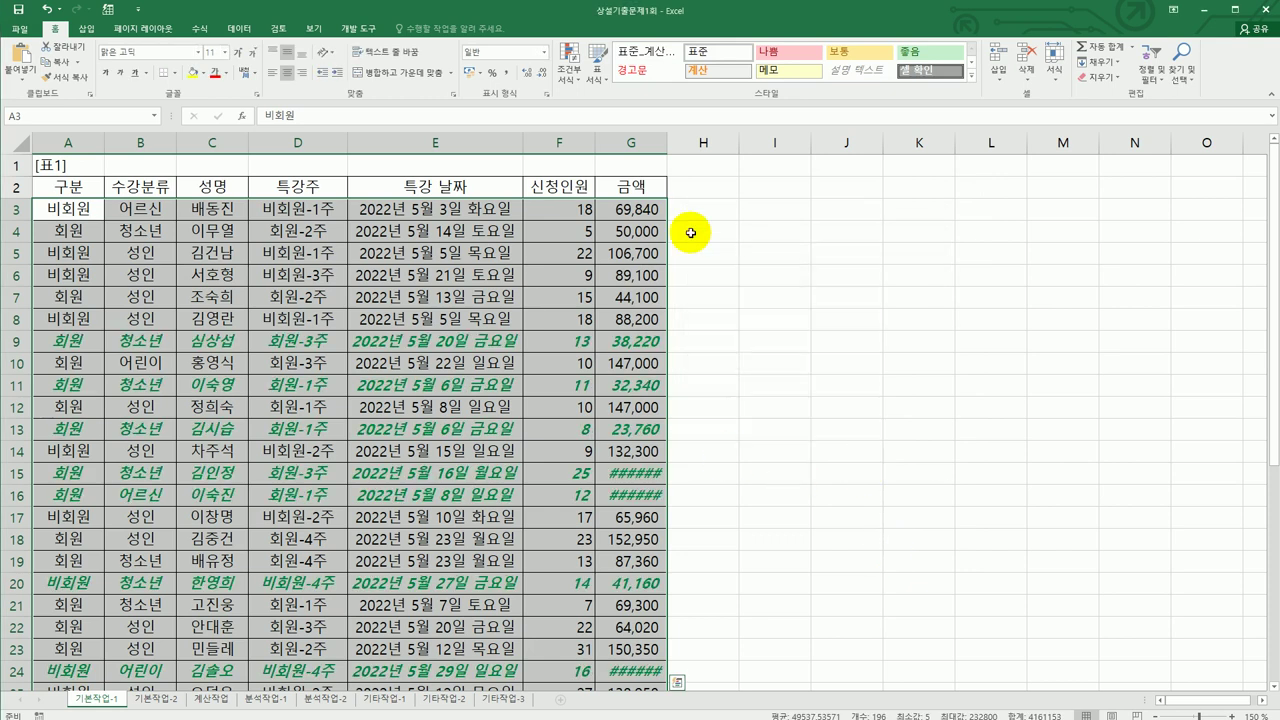
- Autofit the width of the 금액 column and review the rows formatted by the rule
double_click(665, 144)
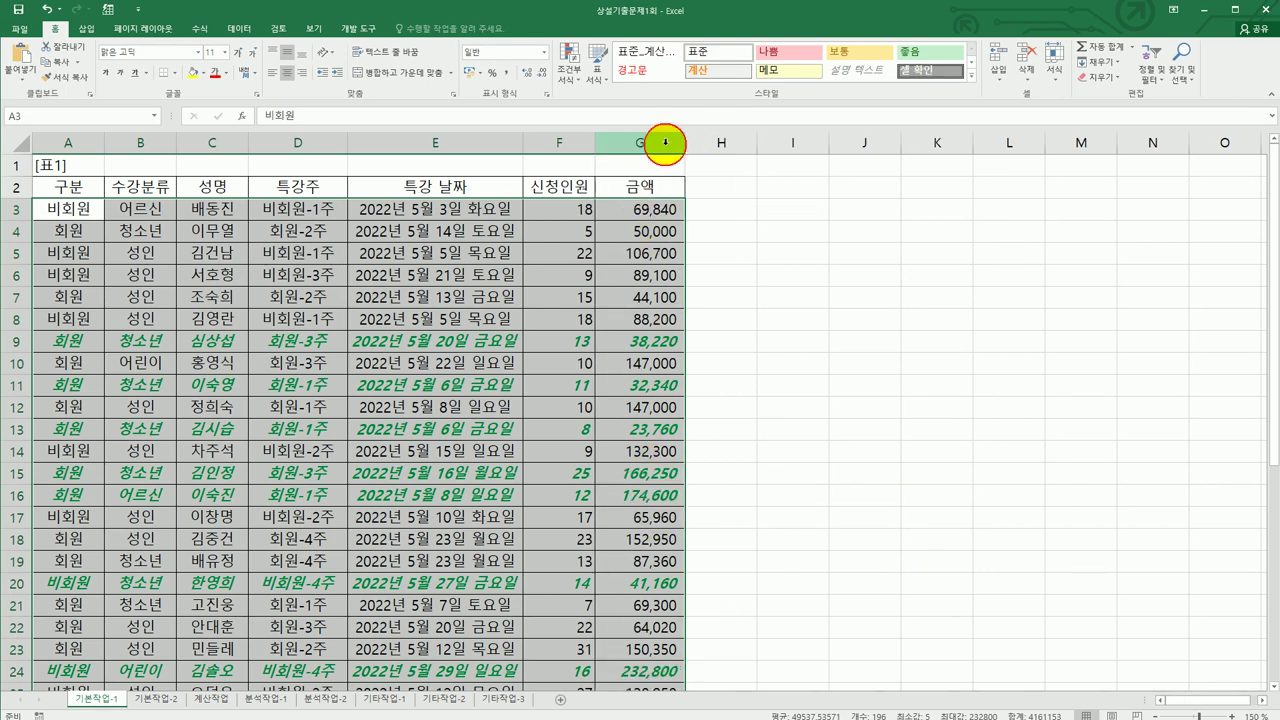
scroll(735, 439, "down", 1)
scroll(735, 439, "down", 1)
scroll(735, 439, "up", 2)
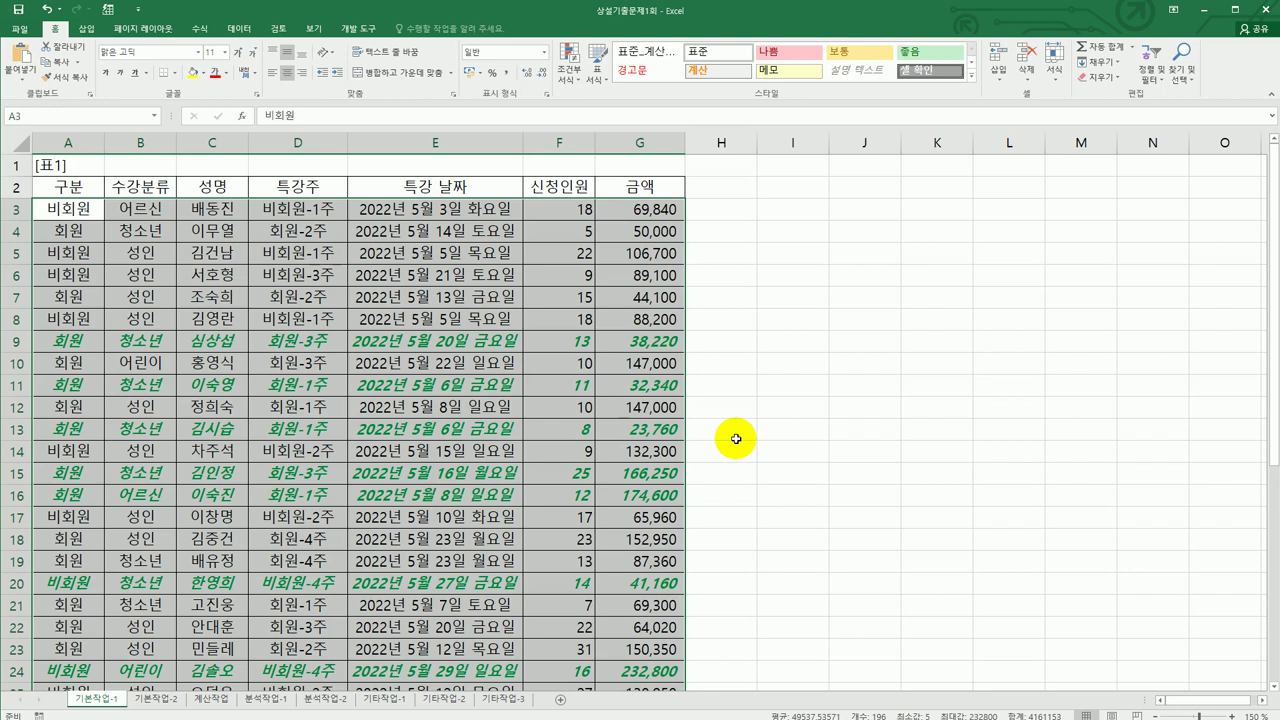
scroll(735, 439, "down", 2)
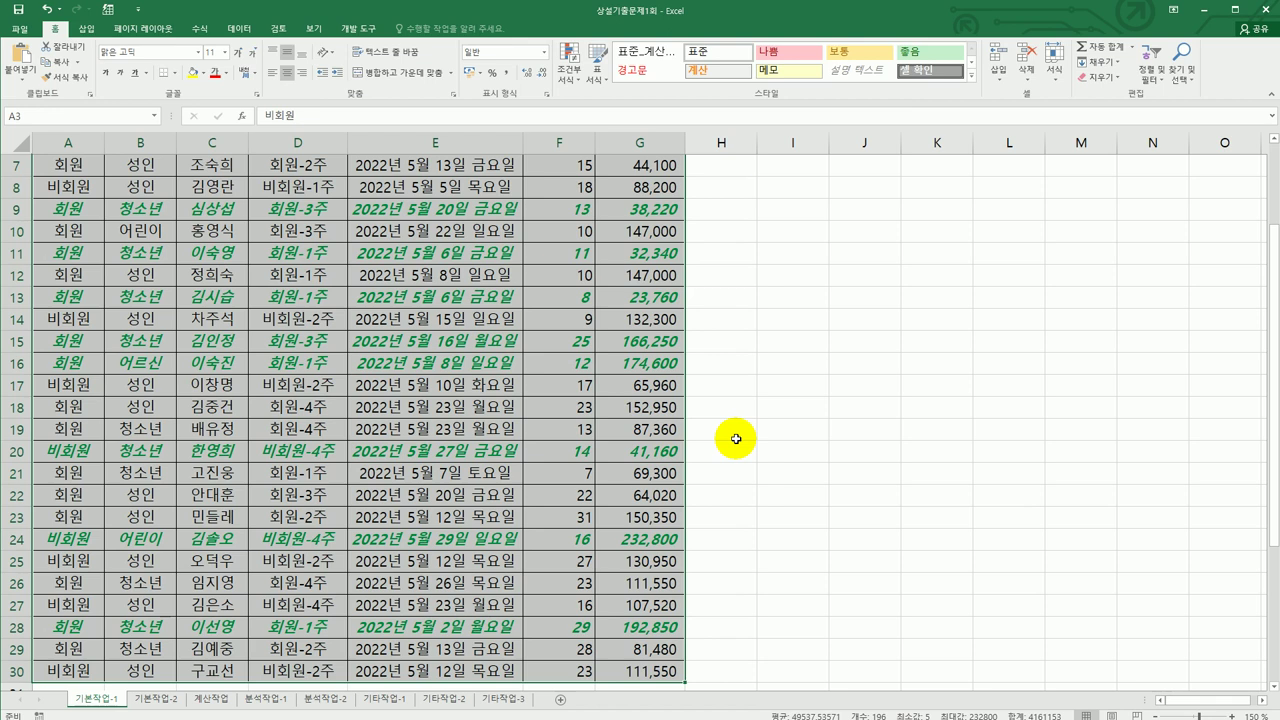
scroll(735, 439, "down", 2)
scroll(735, 439, "up", 4)
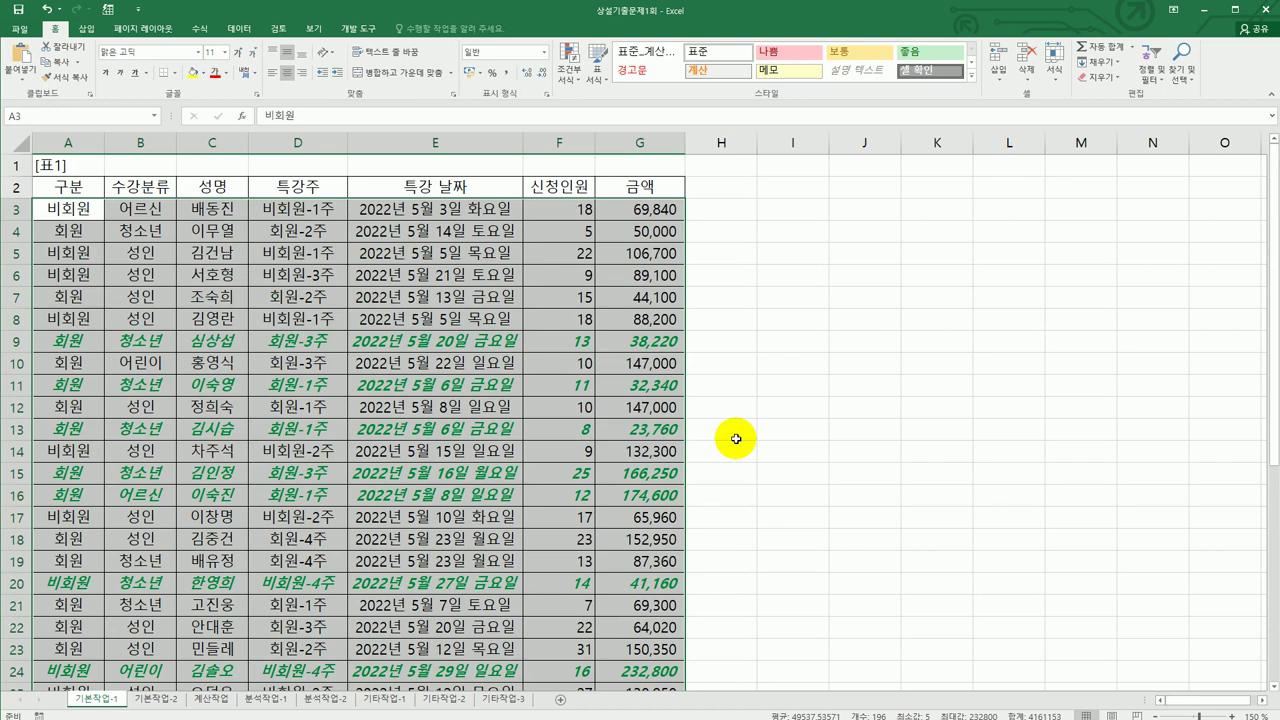
- Set the table range A2:G50 on the 기본작업-2 sheet as the print area
left_click(176, 702)
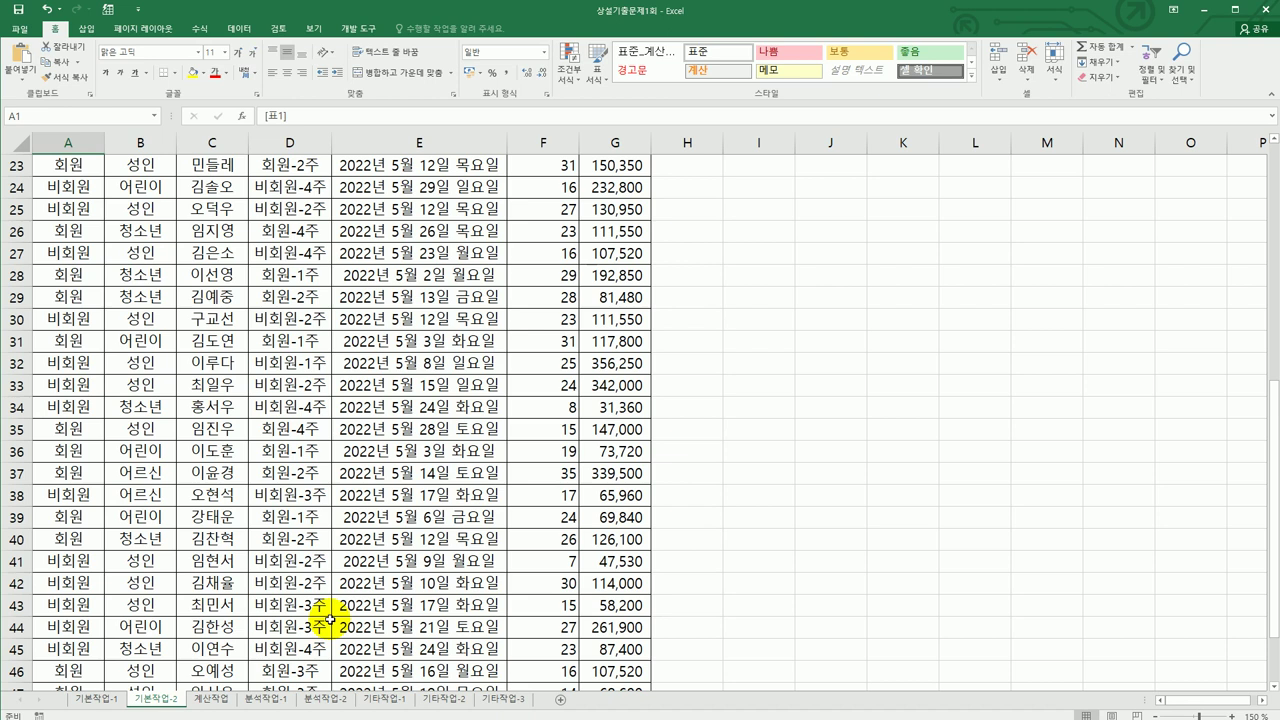
scroll(286, 451, "up", 7)
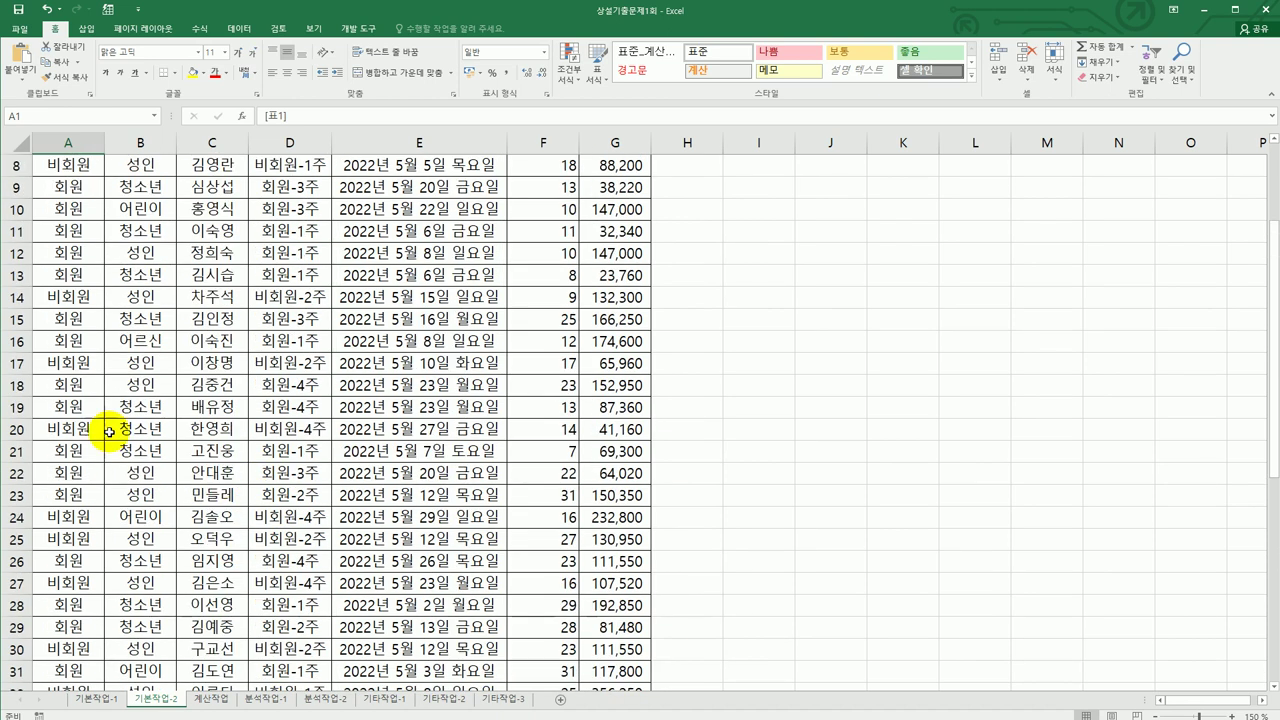
left_click_drag(63, 186, 603, 641)
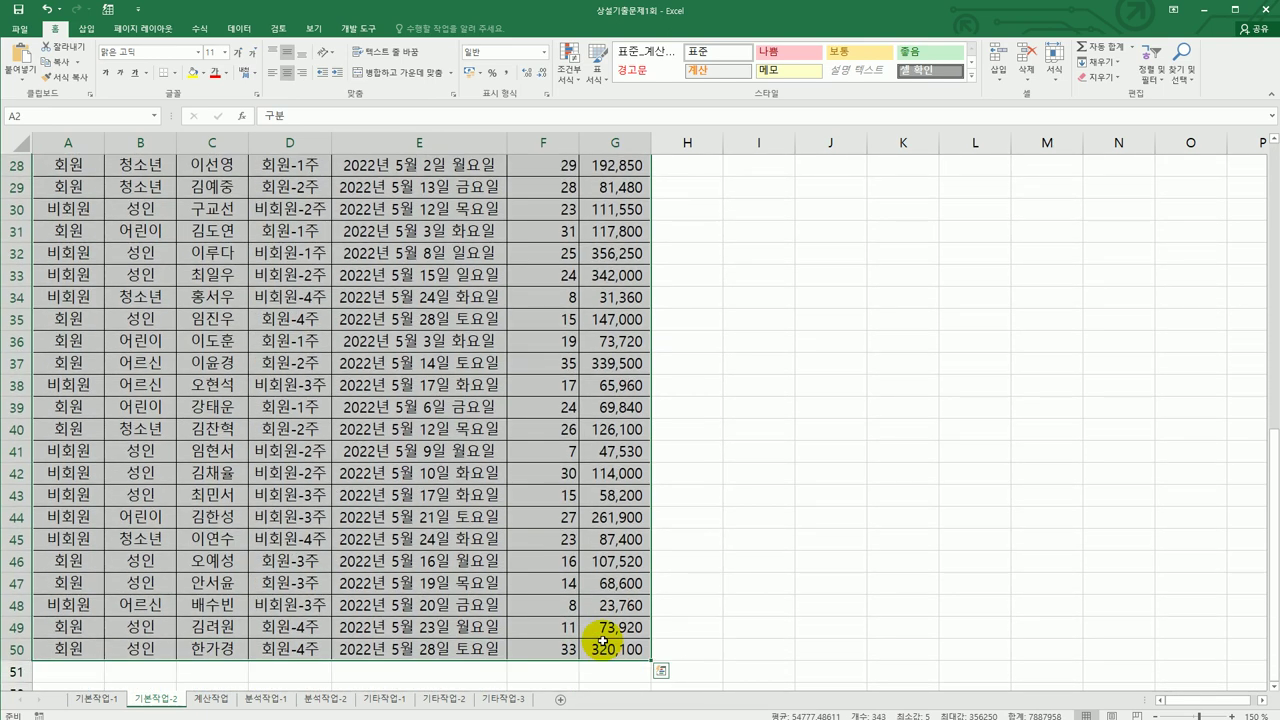
scroll(595, 630, "up", 8)
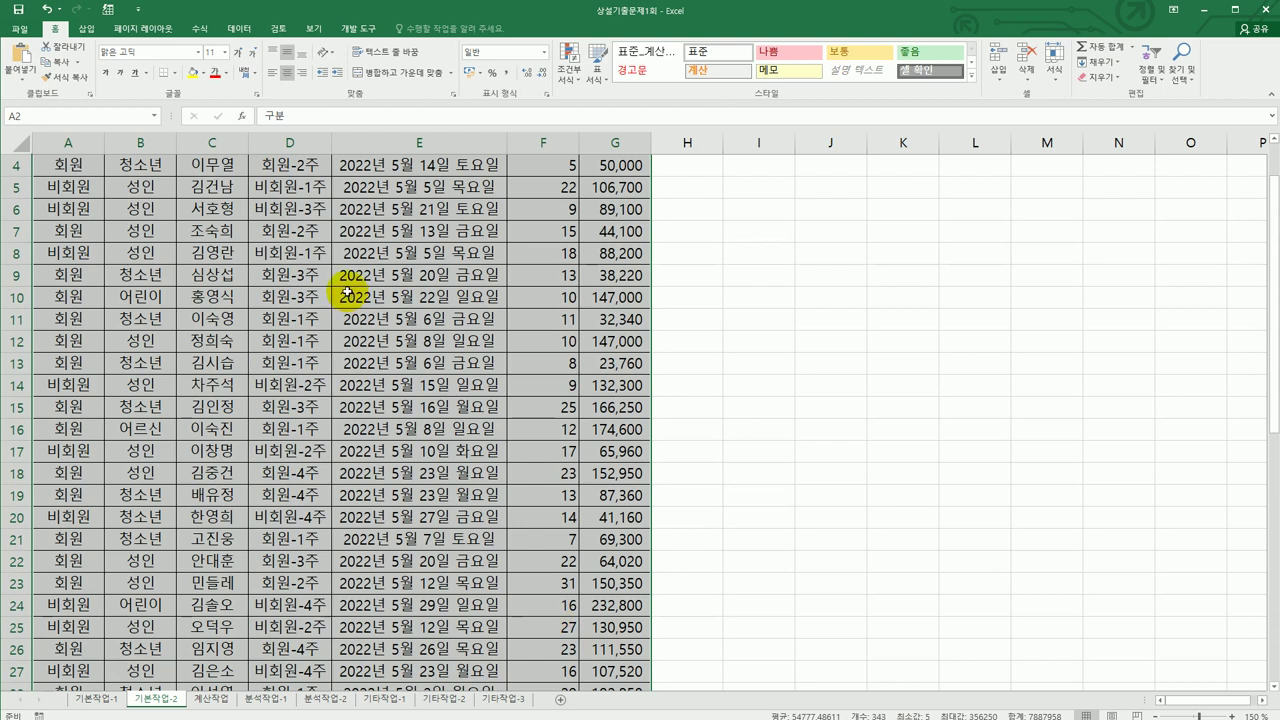
left_click(145, 28)
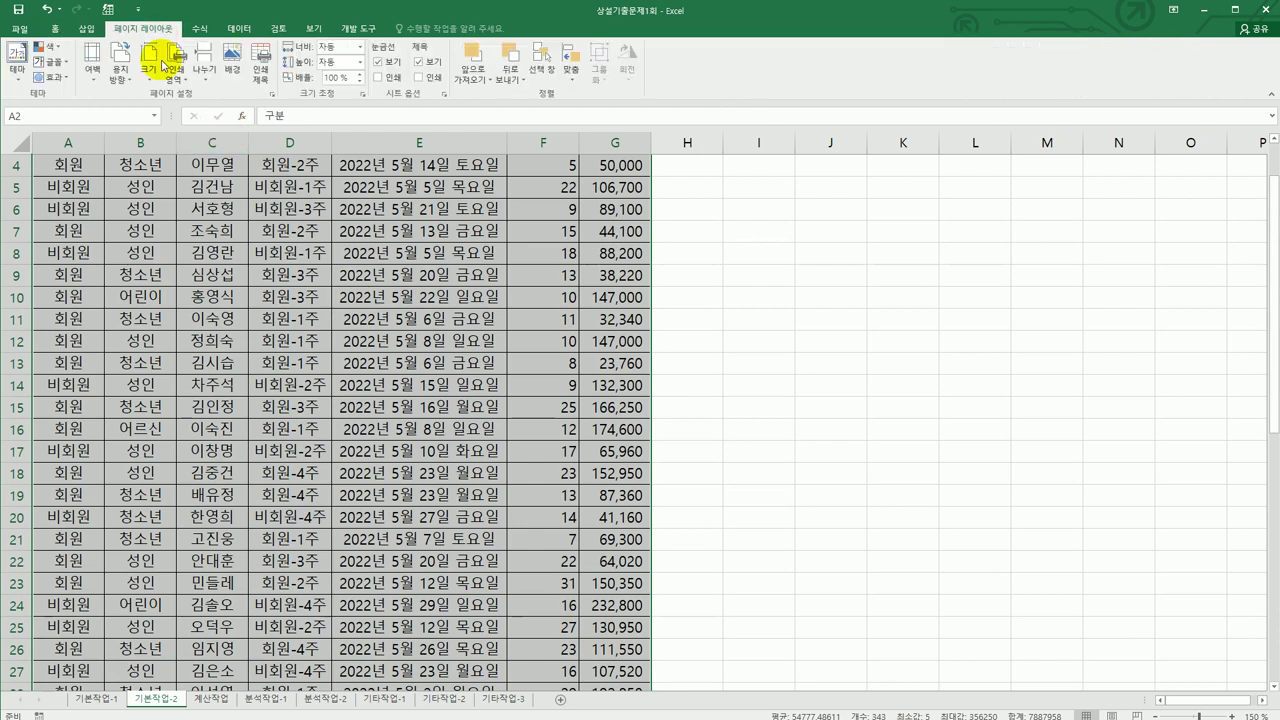
left_click(172, 80)
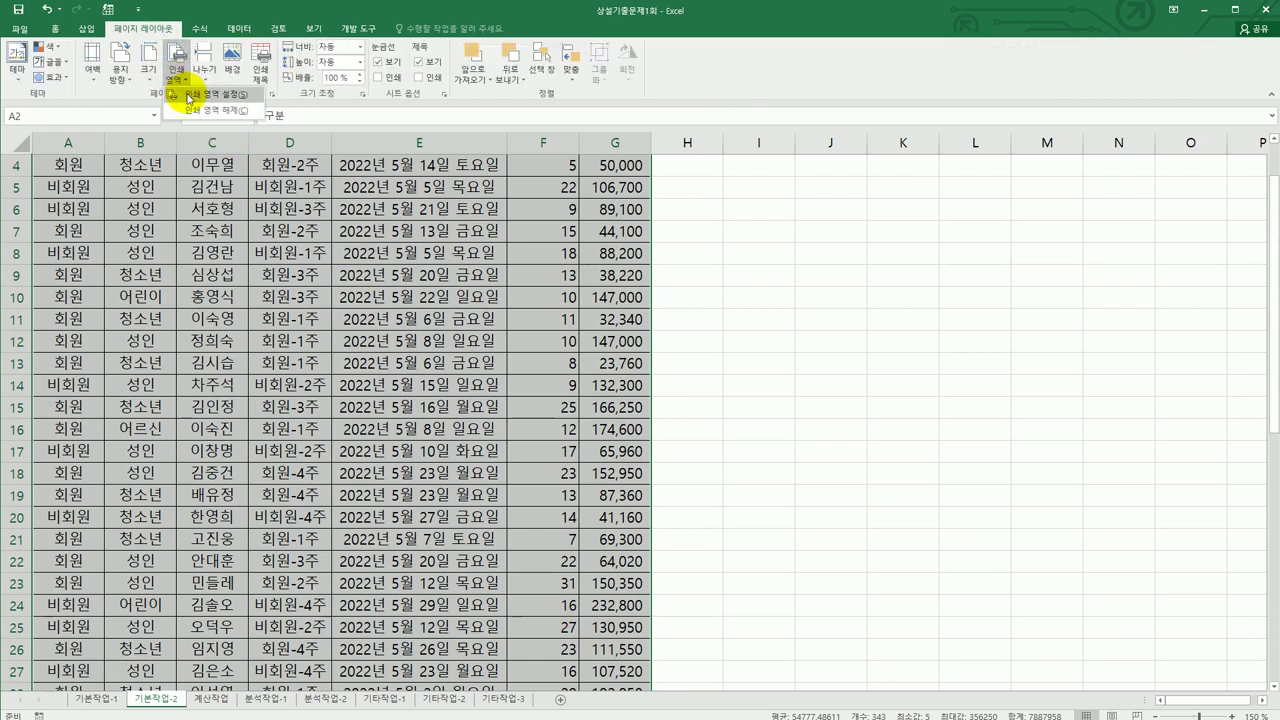
left_click(188, 95)
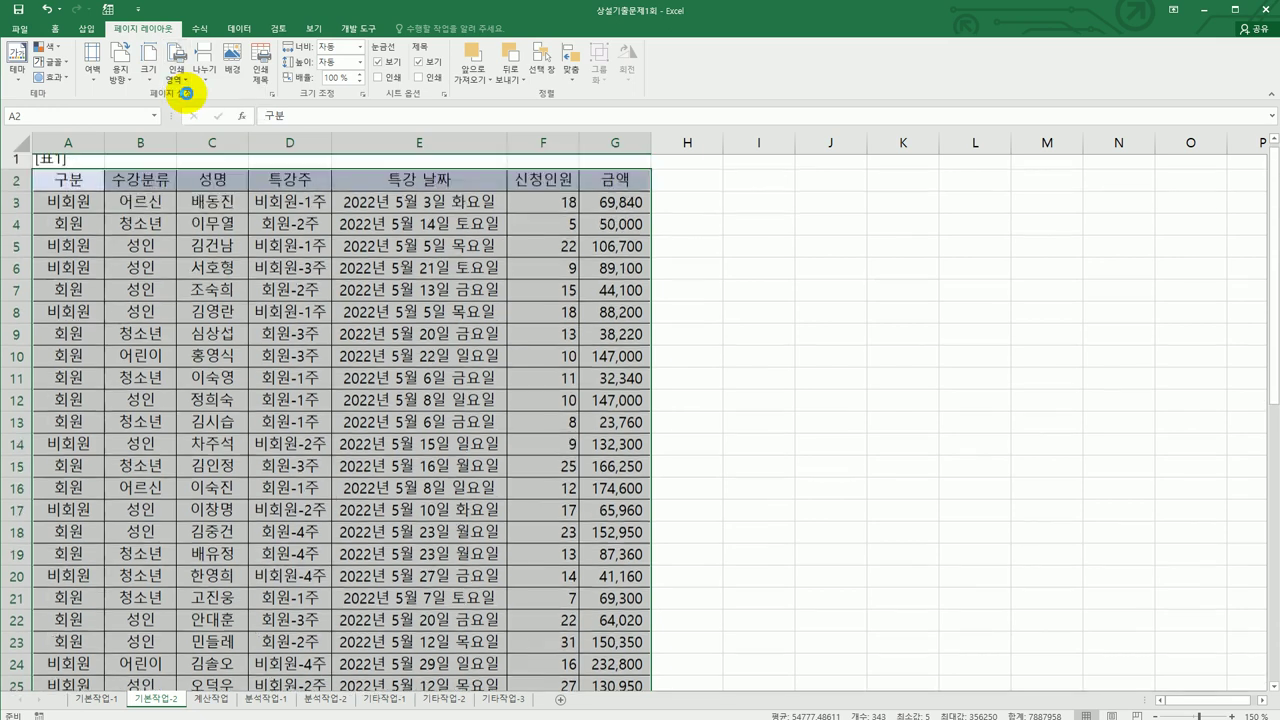
left_click(822, 373)
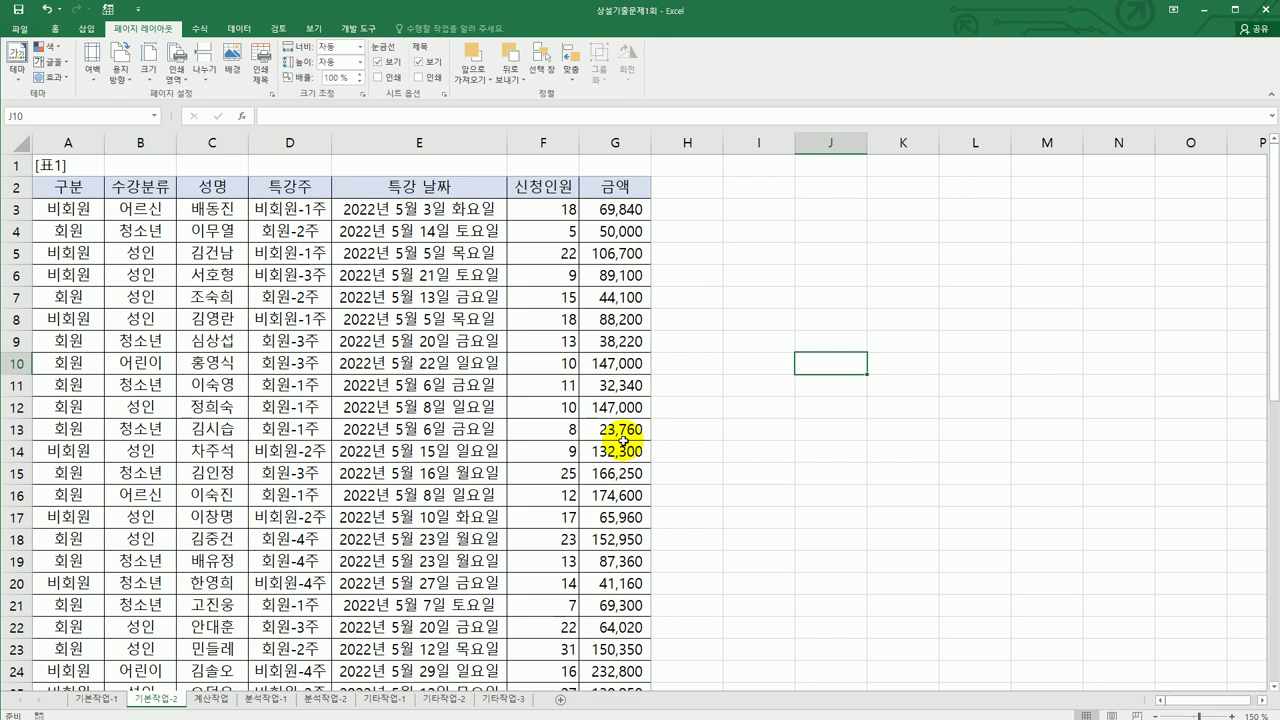
left_click(418, 253)
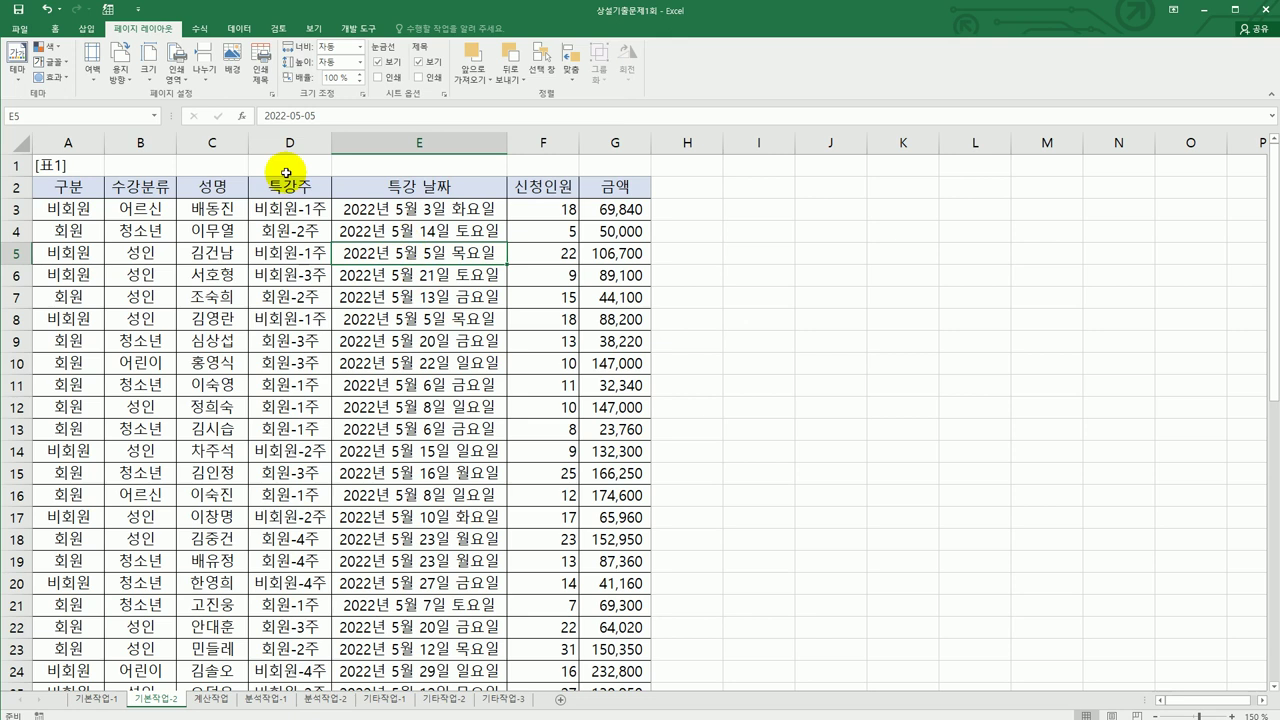
- In the page setup, set row 2 ($2:$2) as the title row repeated on every printed page
left_click(271, 96)
left_click_drag(780, 160, 814, 192)
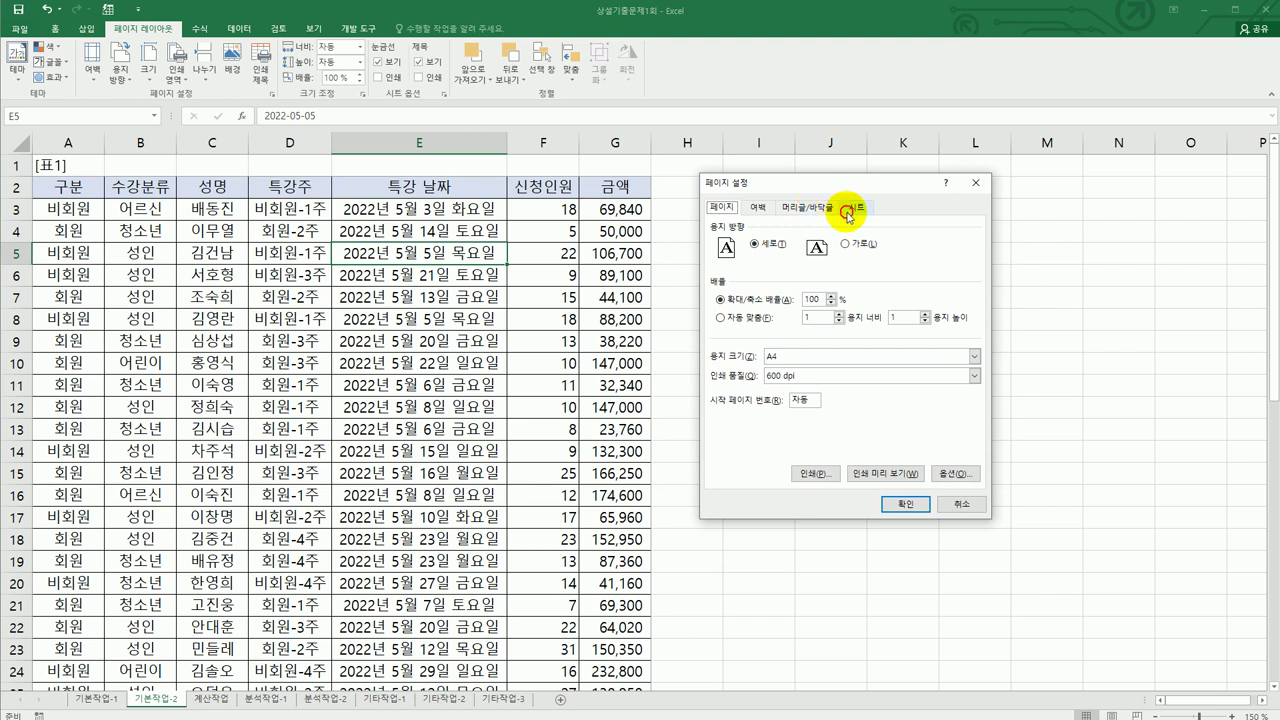
left_click(848, 211)
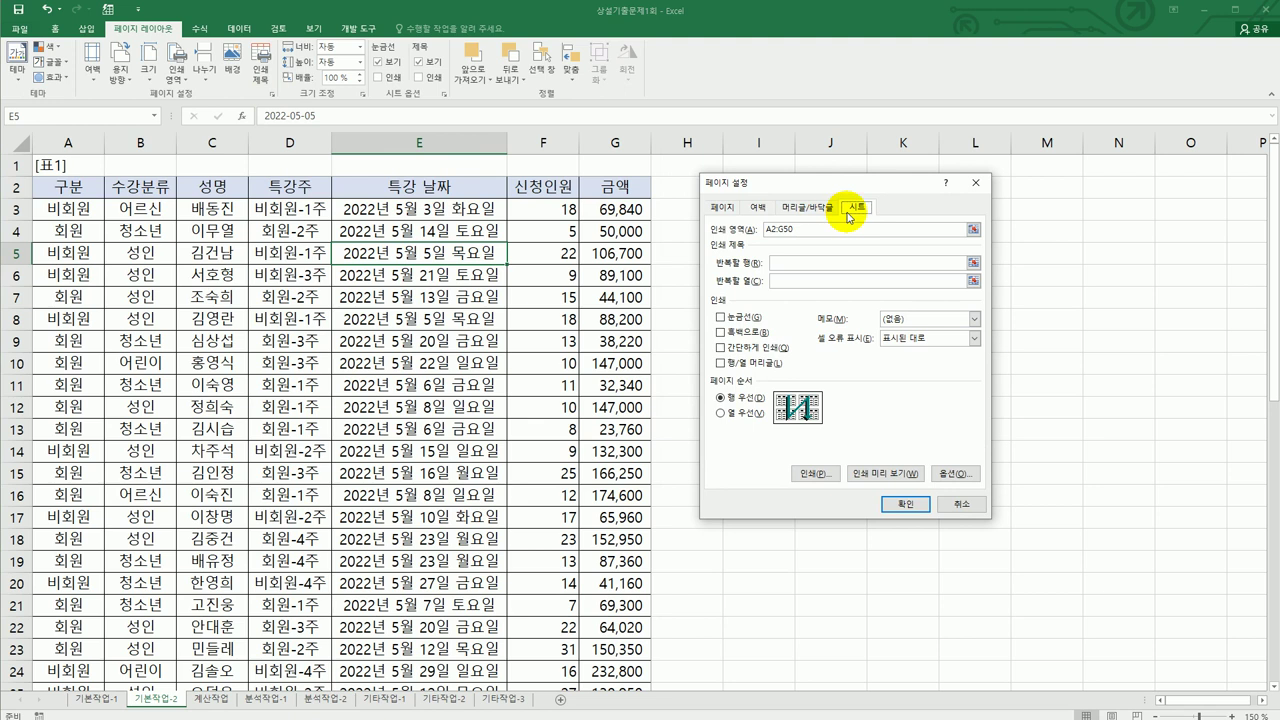
left_click(796, 268)
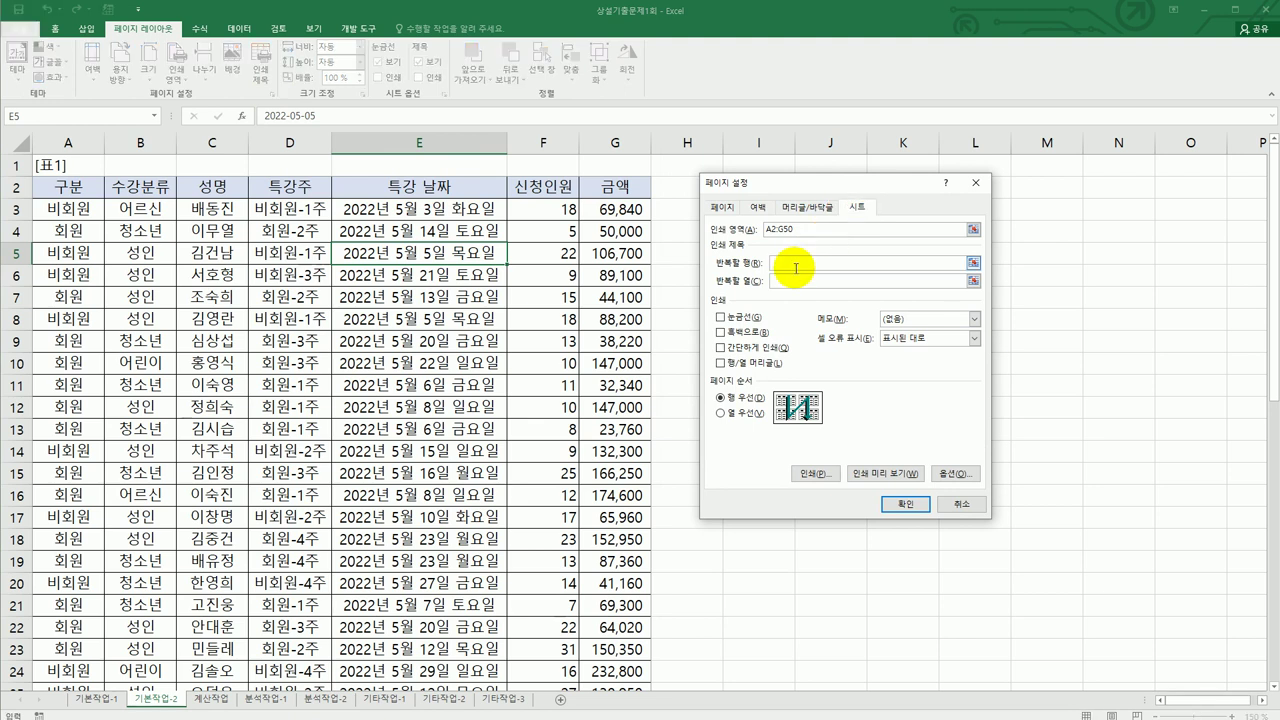
left_click(25, 190)
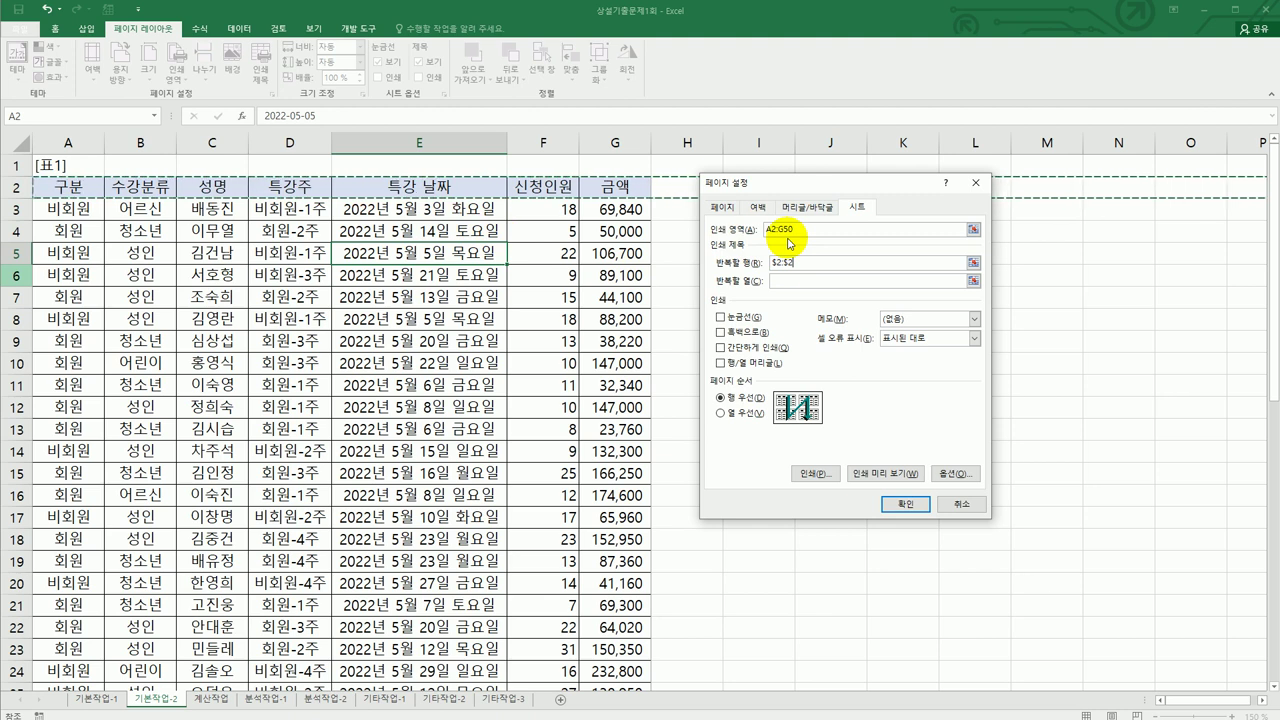
- Set the paper orientation to 가로 and center the content on the page both horizontally and vertically
left_click(727, 211)
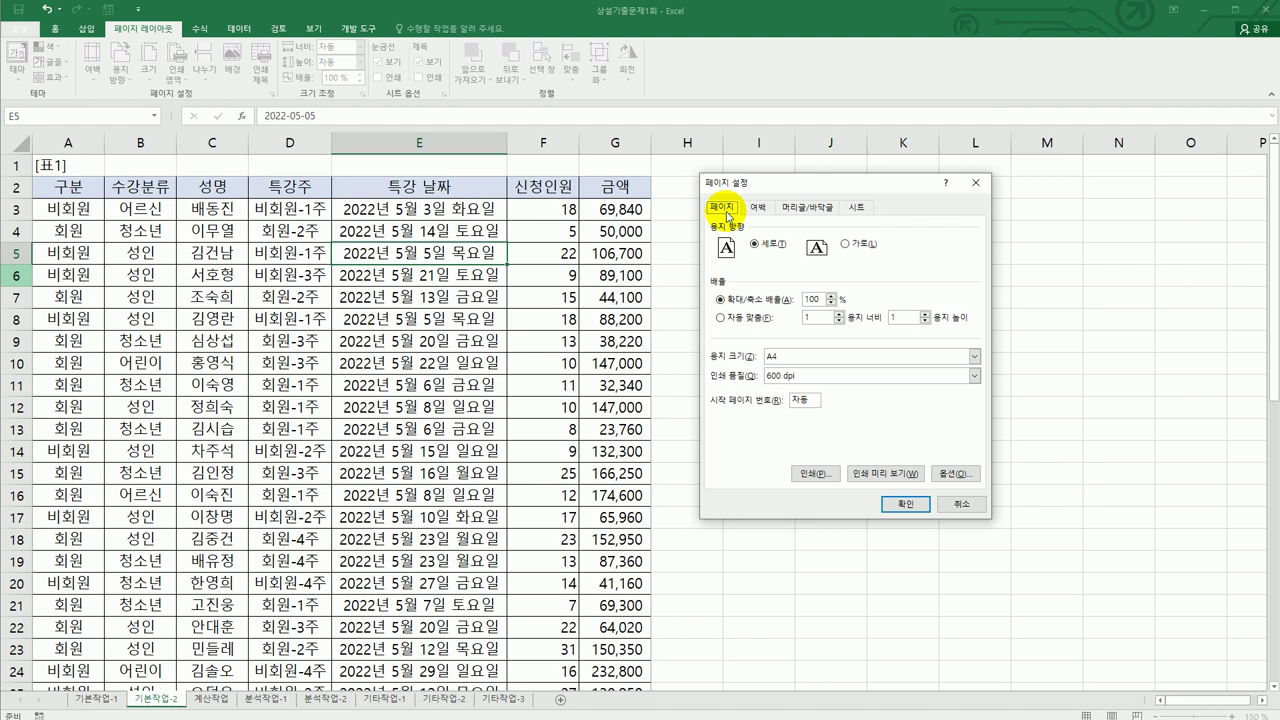
left_click(846, 244)
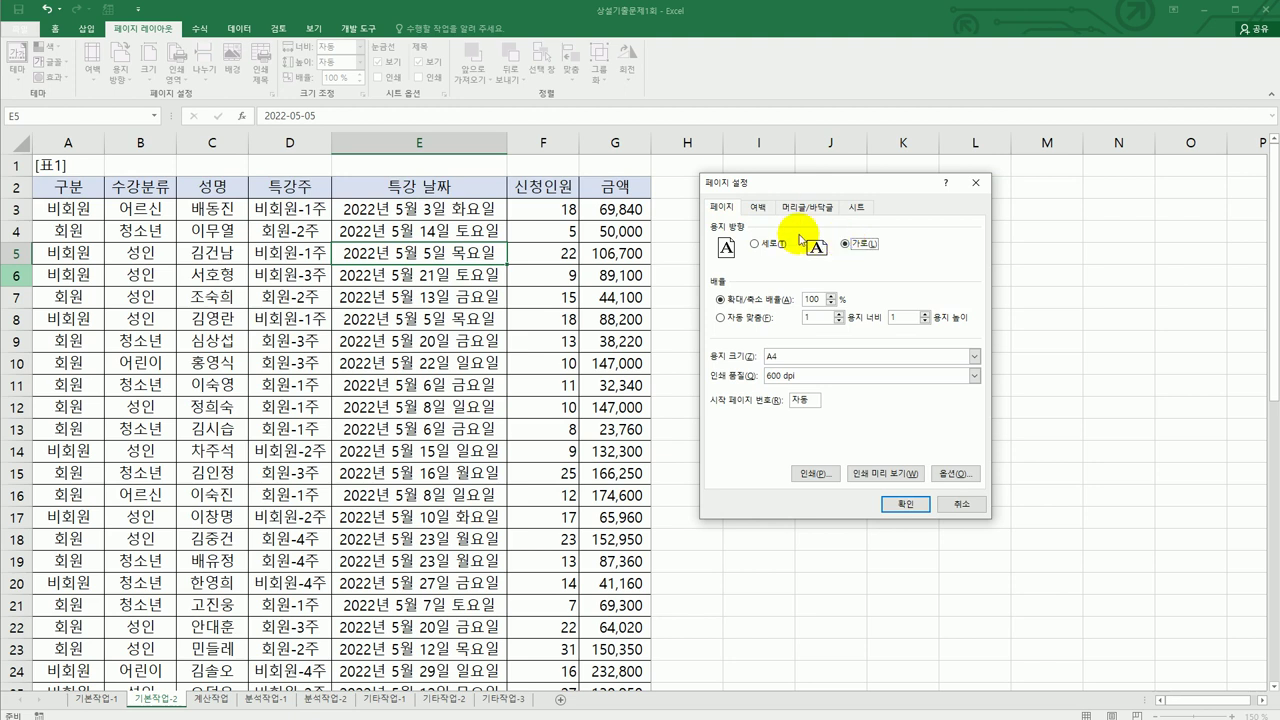
left_click(771, 212)
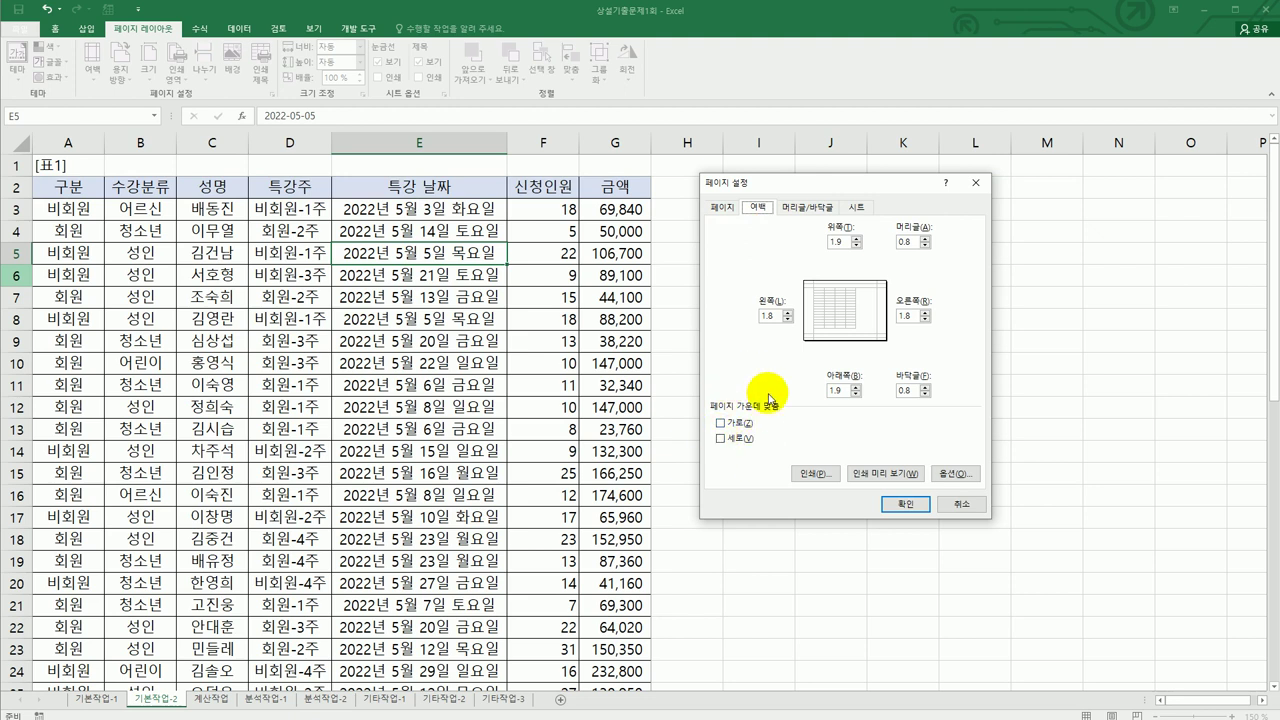
left_click(728, 423)
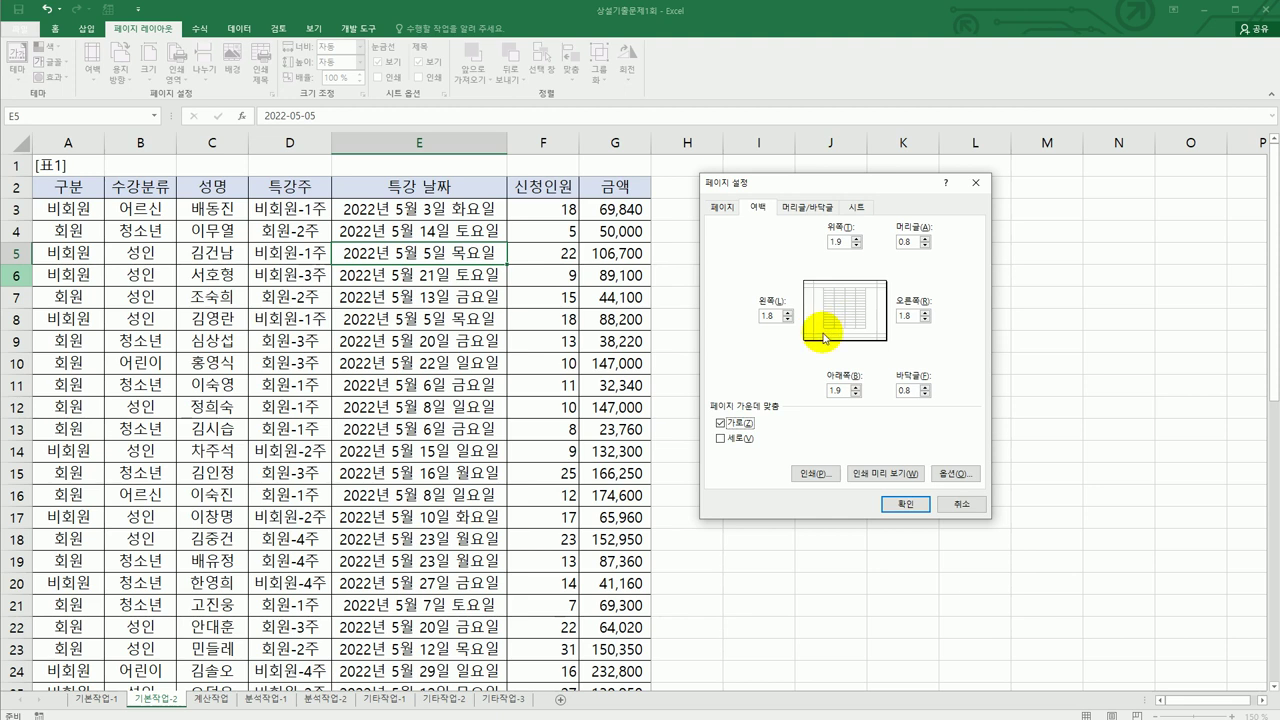
left_click(745, 442)
left_click(745, 442)
left_click(745, 442)
left_click(745, 442)
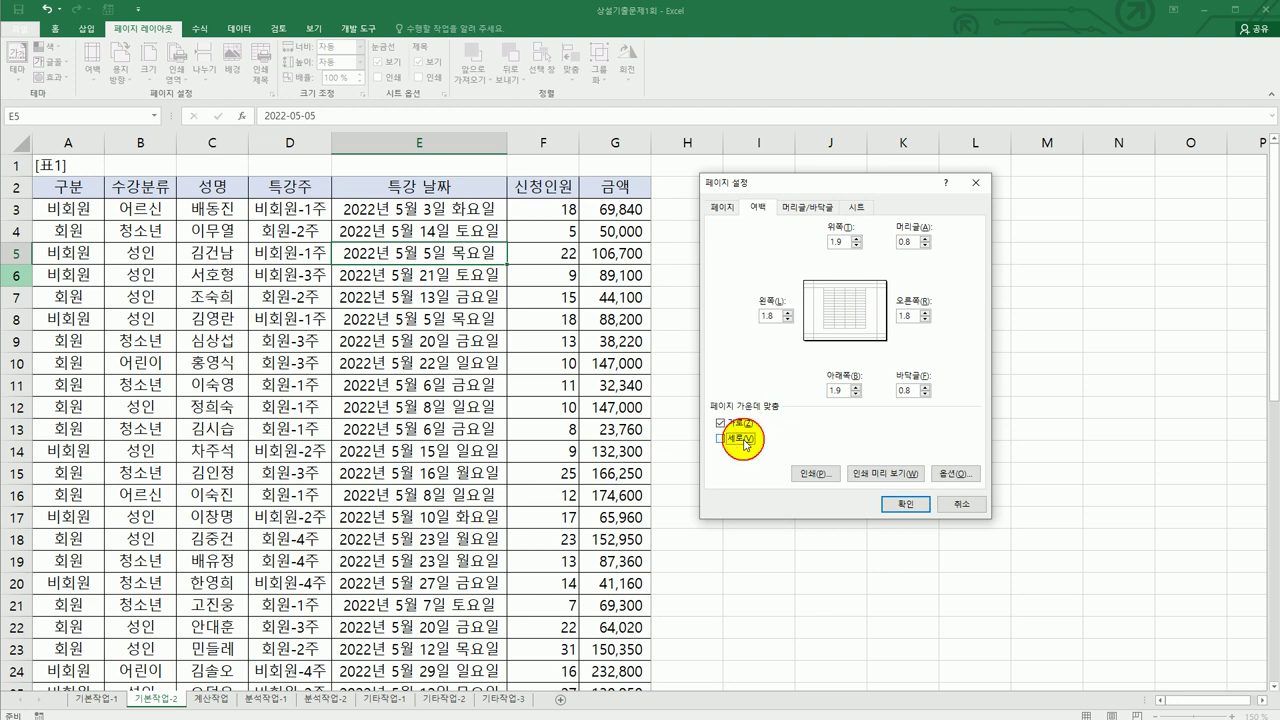
left_click(745, 442)
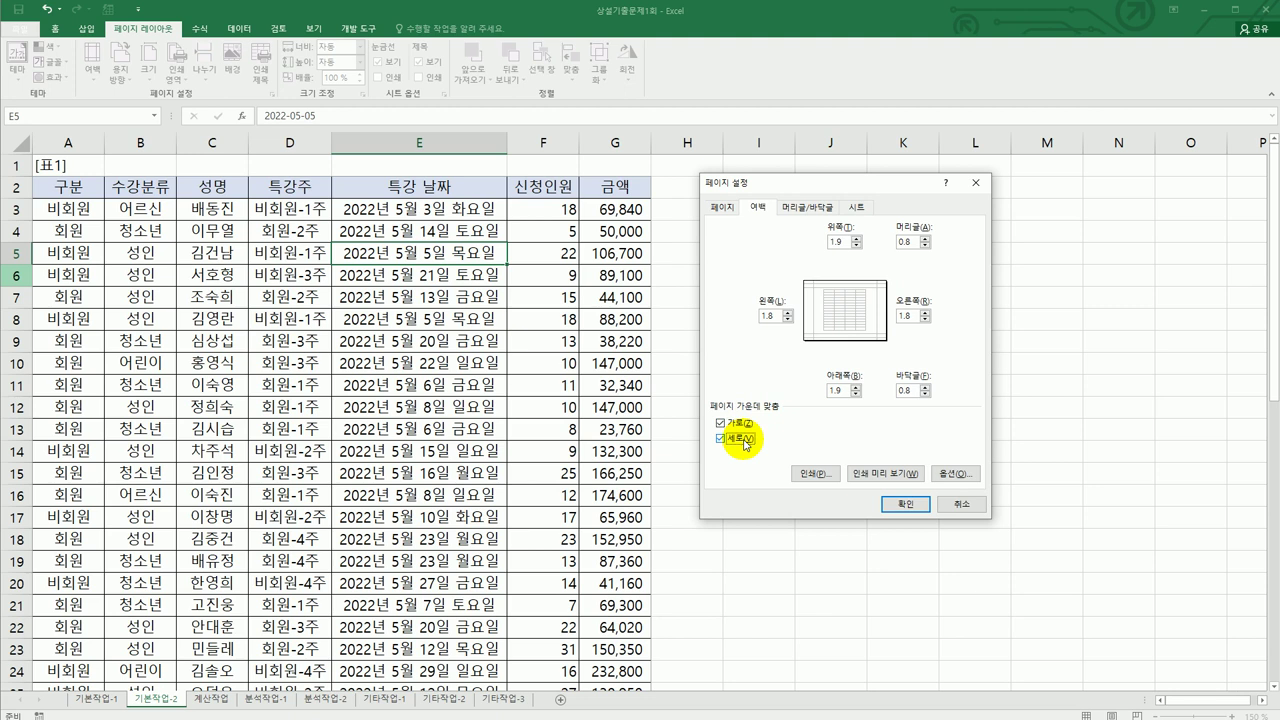
- Insert the sheet name code &[탭] in the left section of the header
left_click(797, 213)
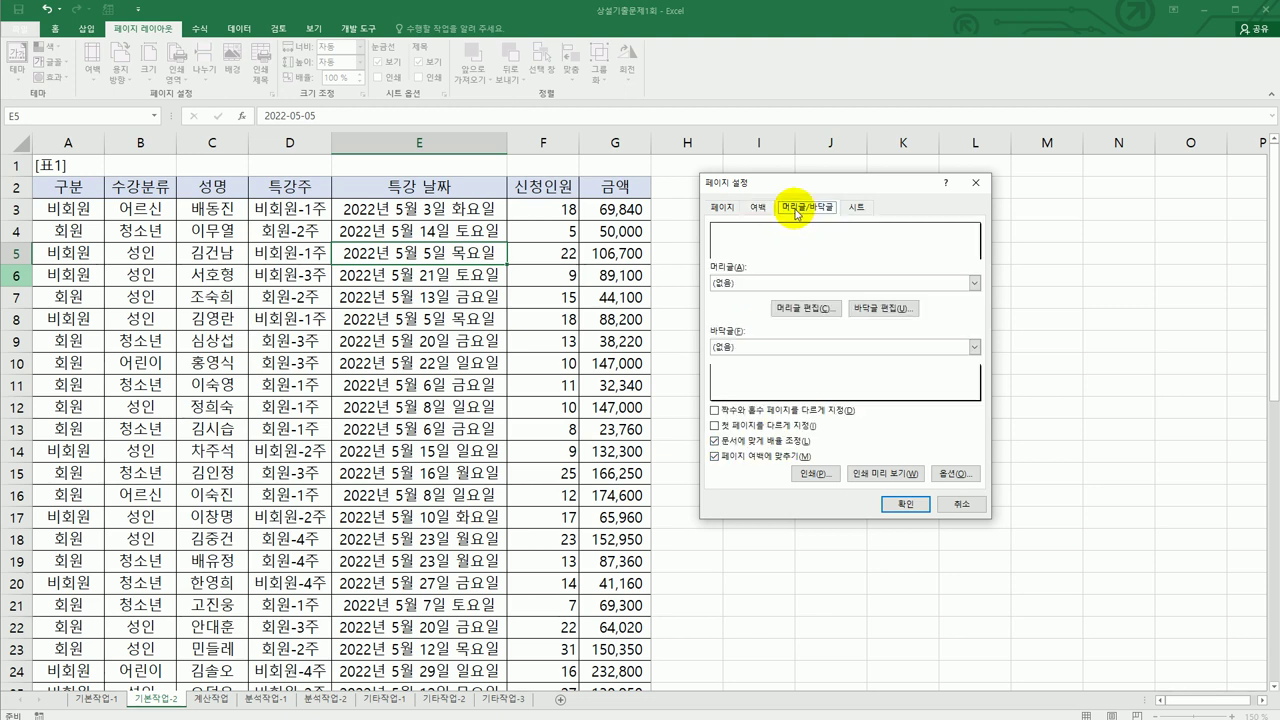
left_click(805, 308)
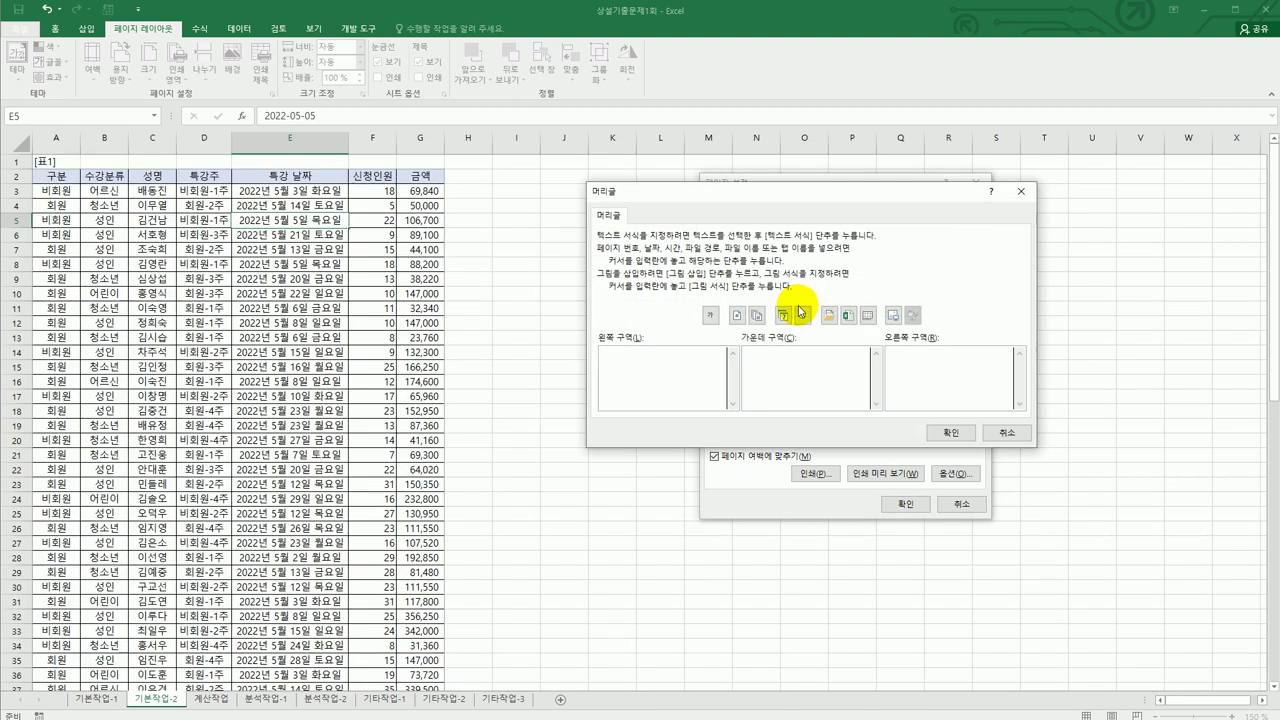
left_click(679, 372)
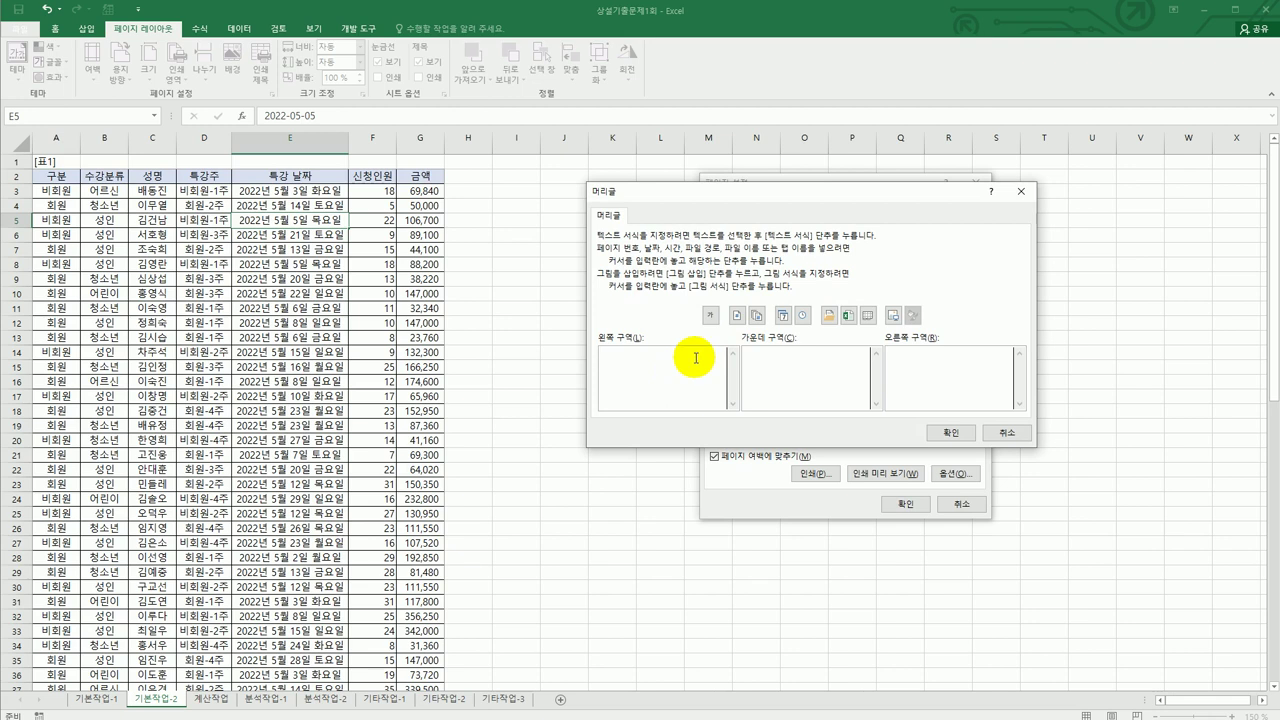
left_click(868, 318)
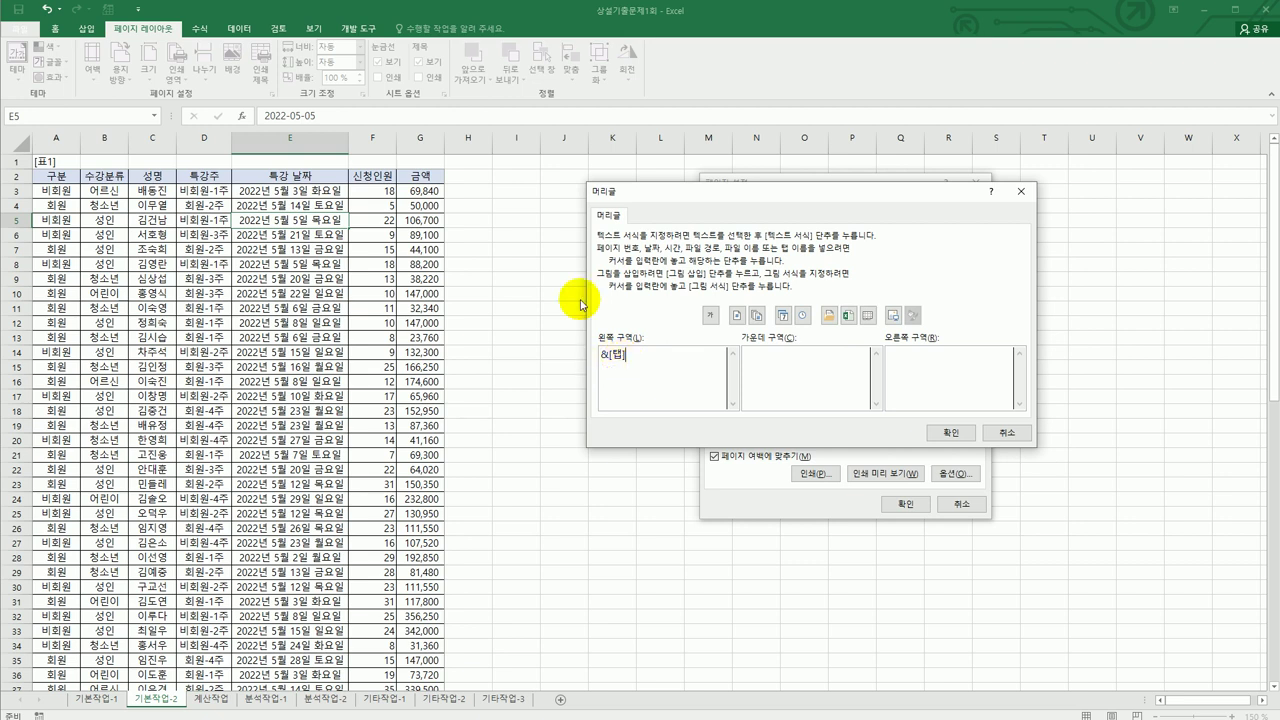
left_click(950, 432)
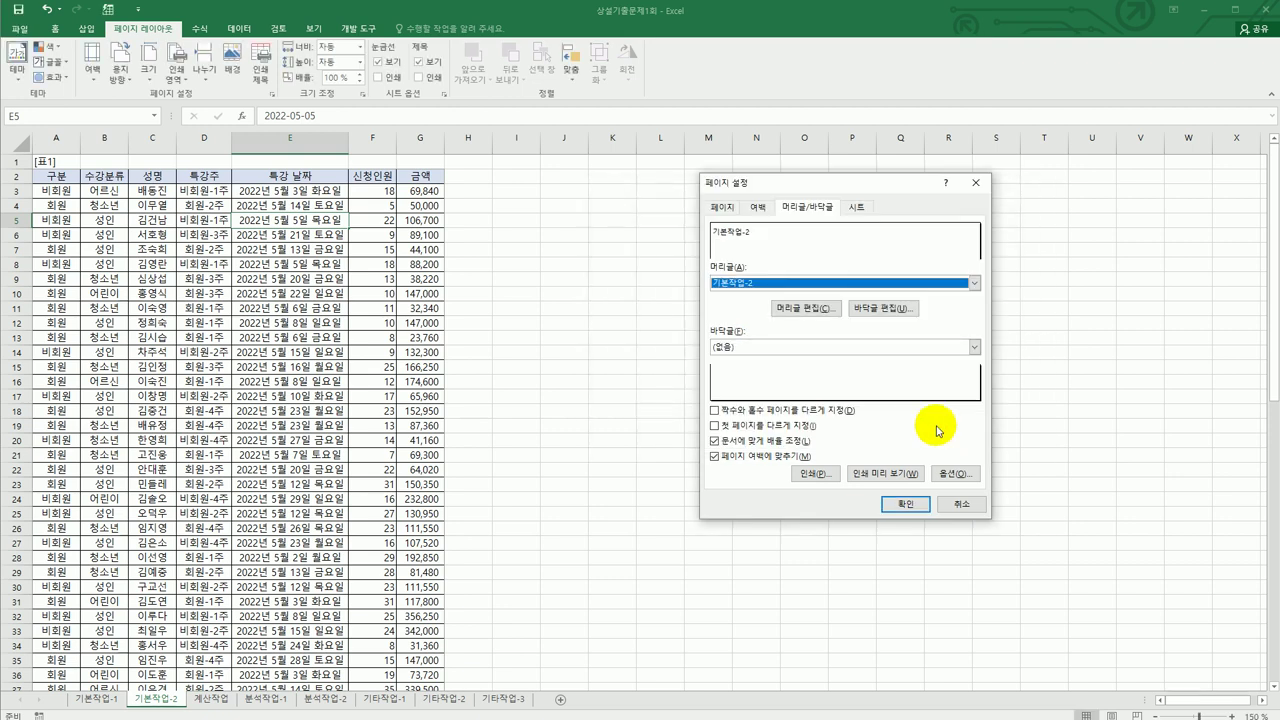
- Insert &[페이지 번호]/&[전체 페이지 수] in the right section of the footer and apply the page setup
left_click(884, 311)
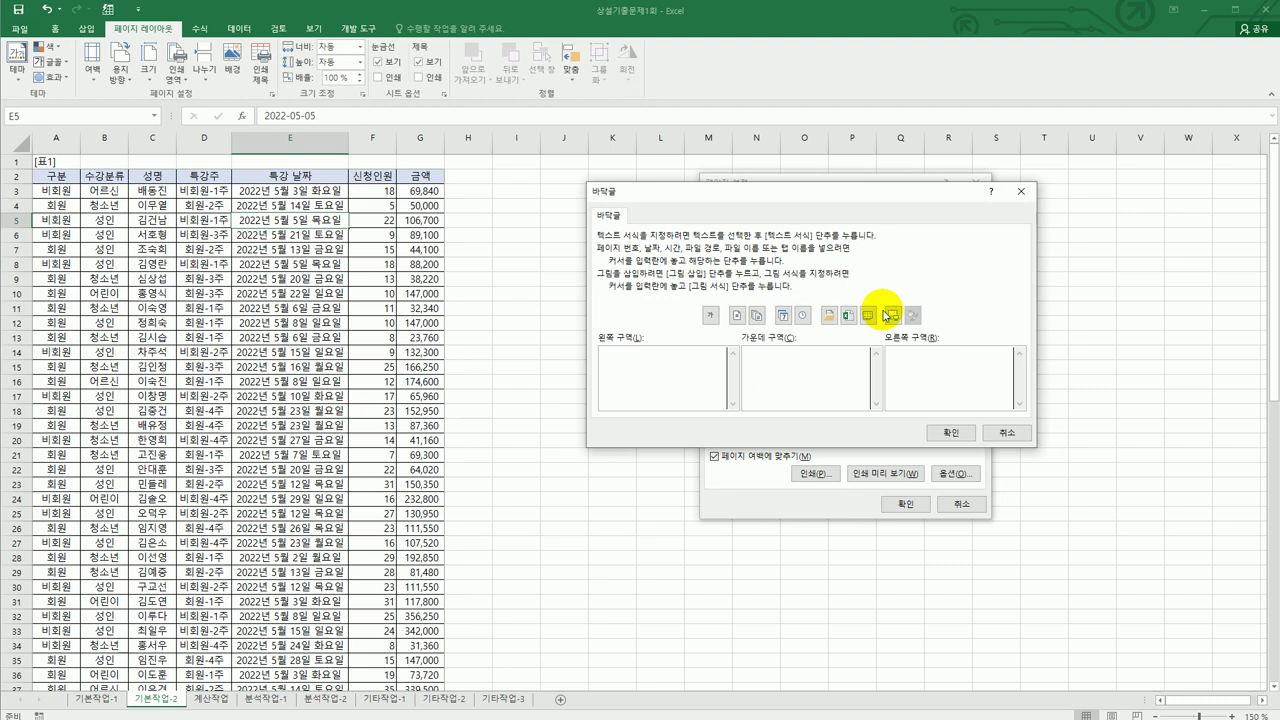
left_click(922, 366)
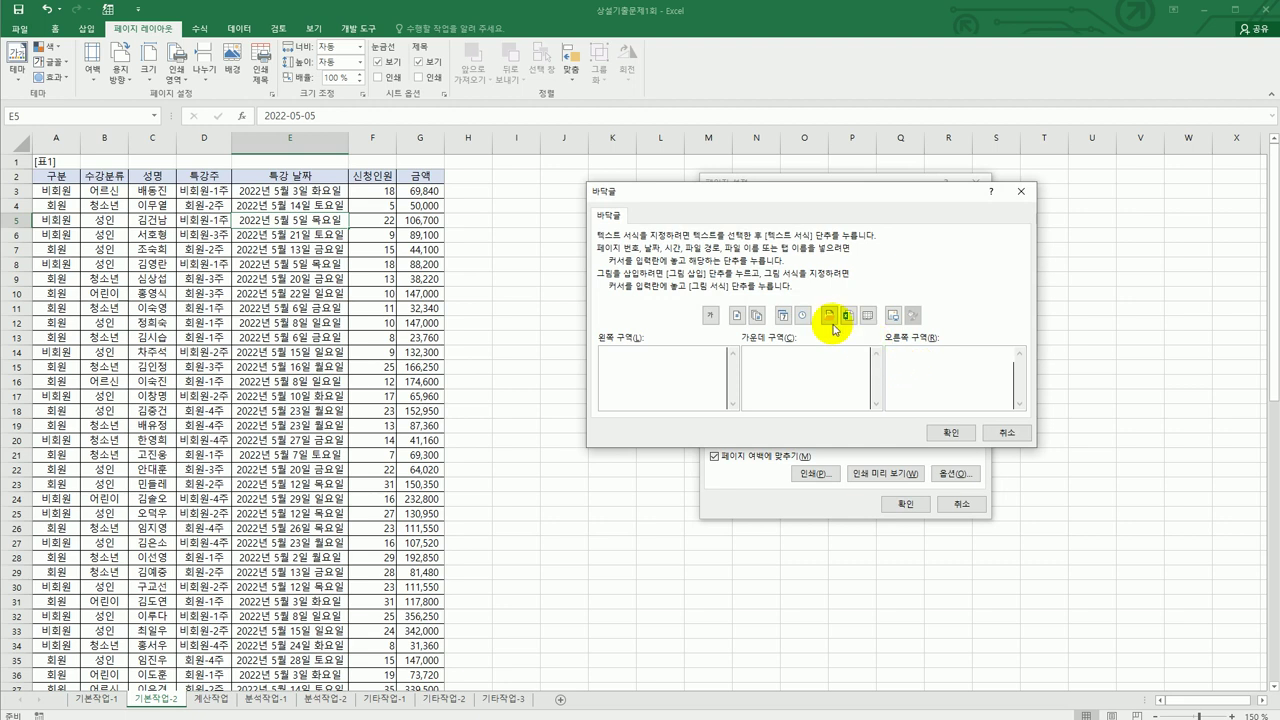
left_click(736, 317)
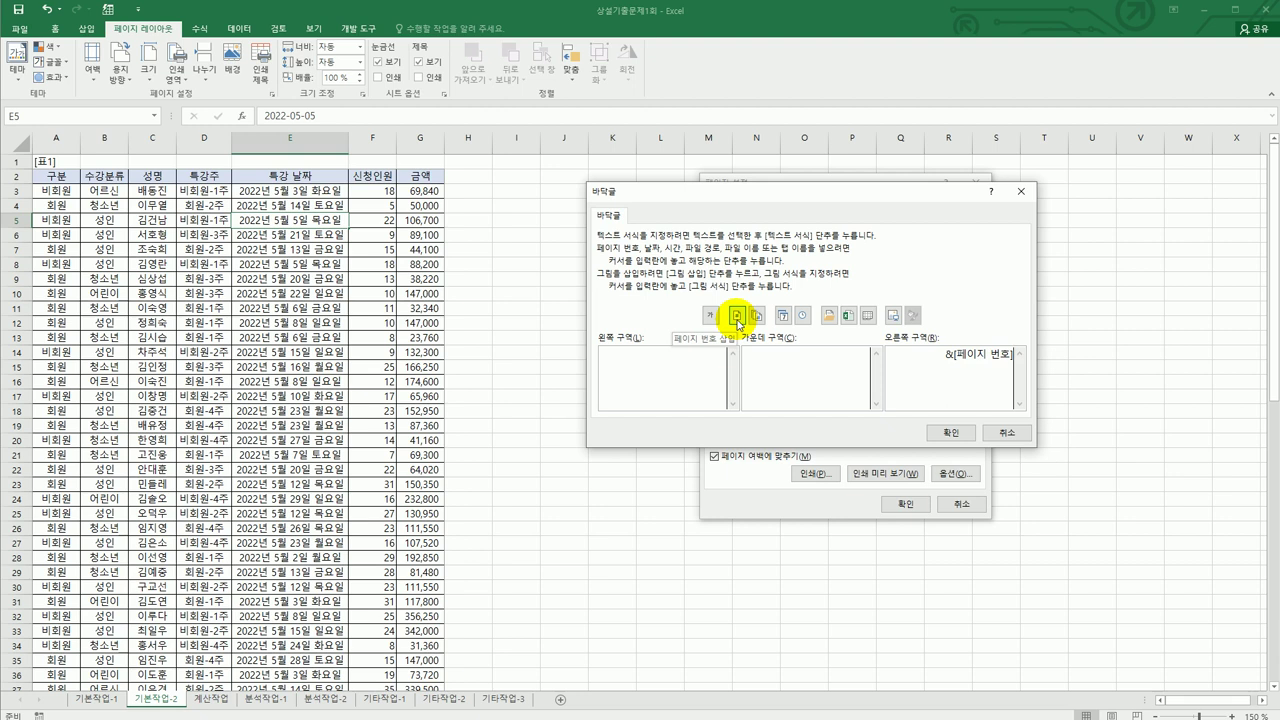
type("/")
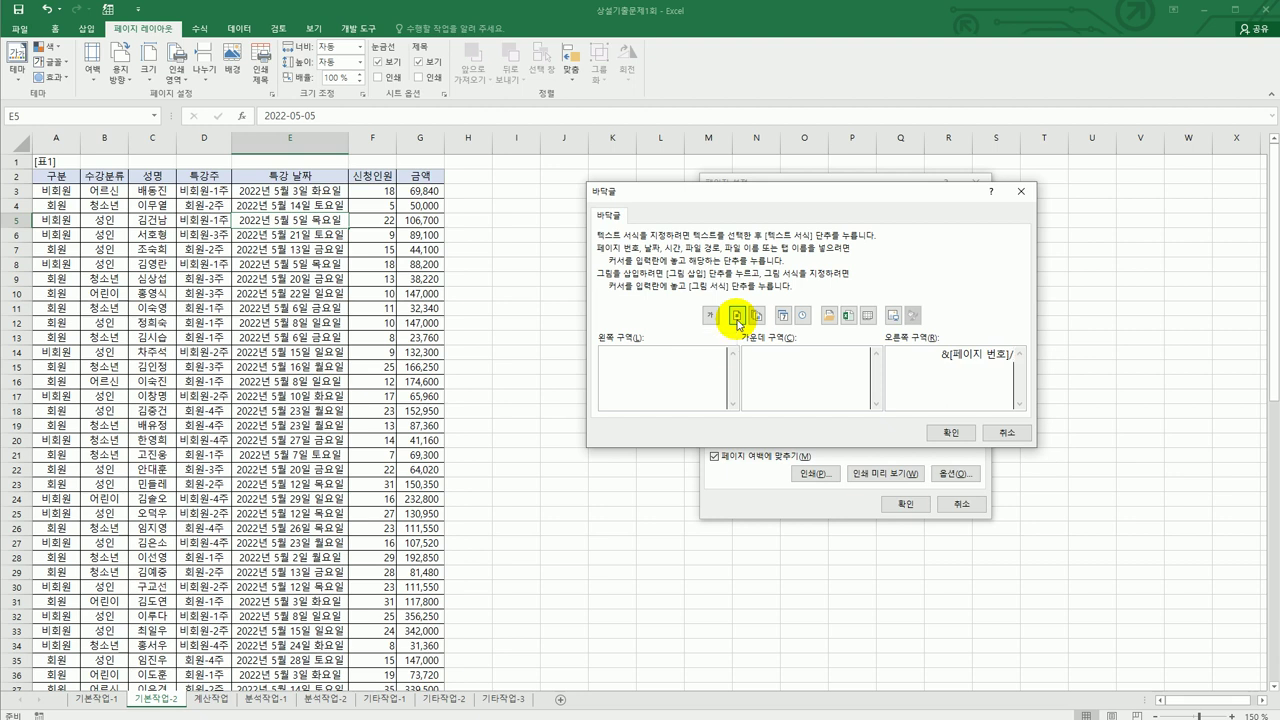
left_click(757, 317)
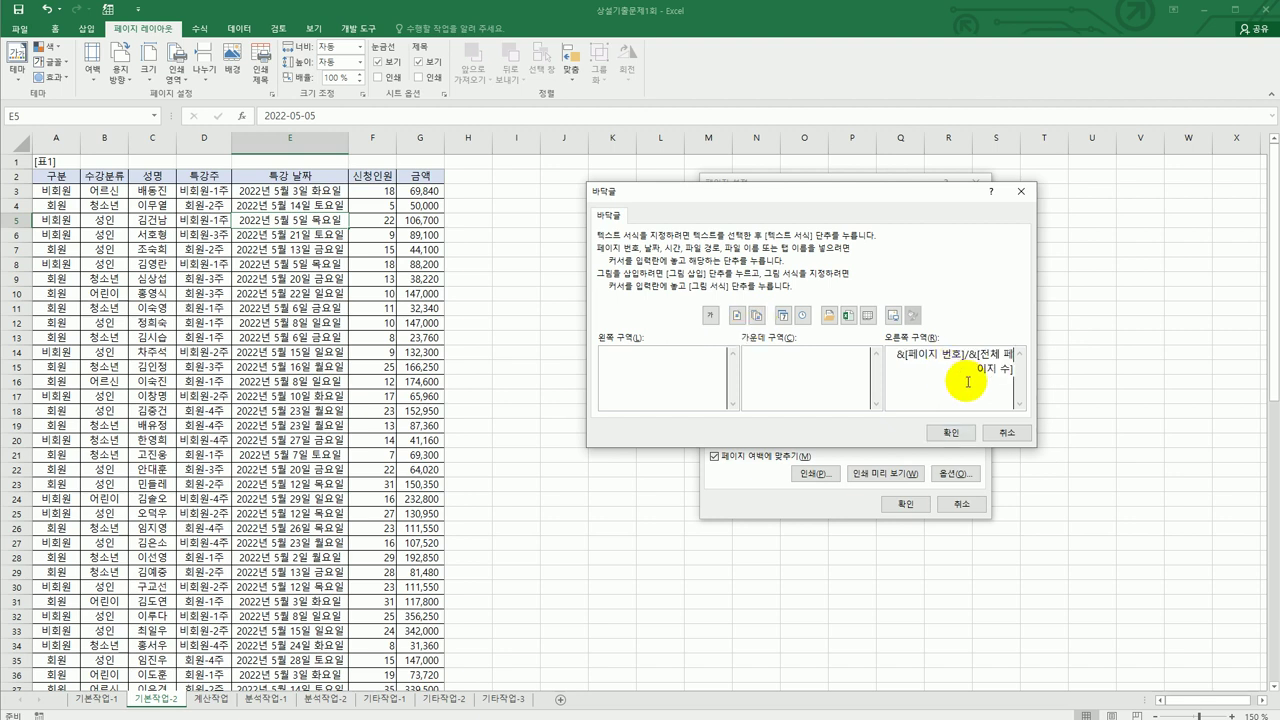
left_click_drag(980, 354, 1000, 369)
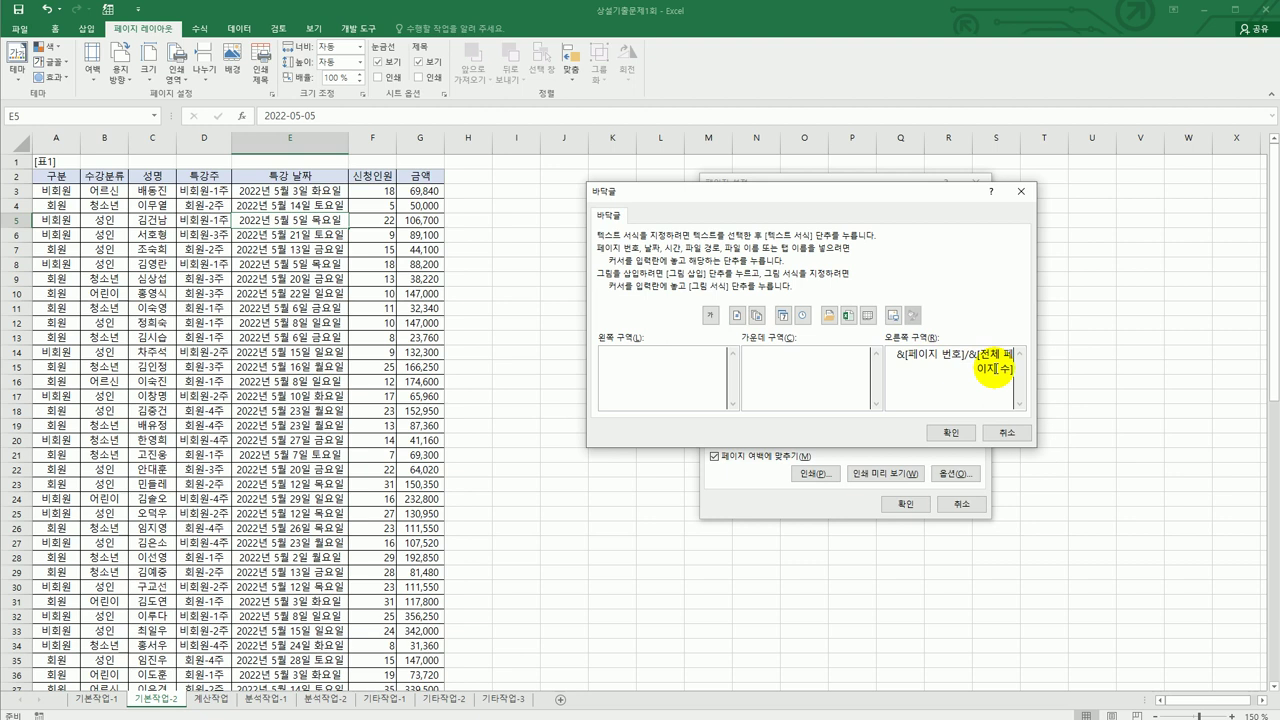
left_click(946, 434)
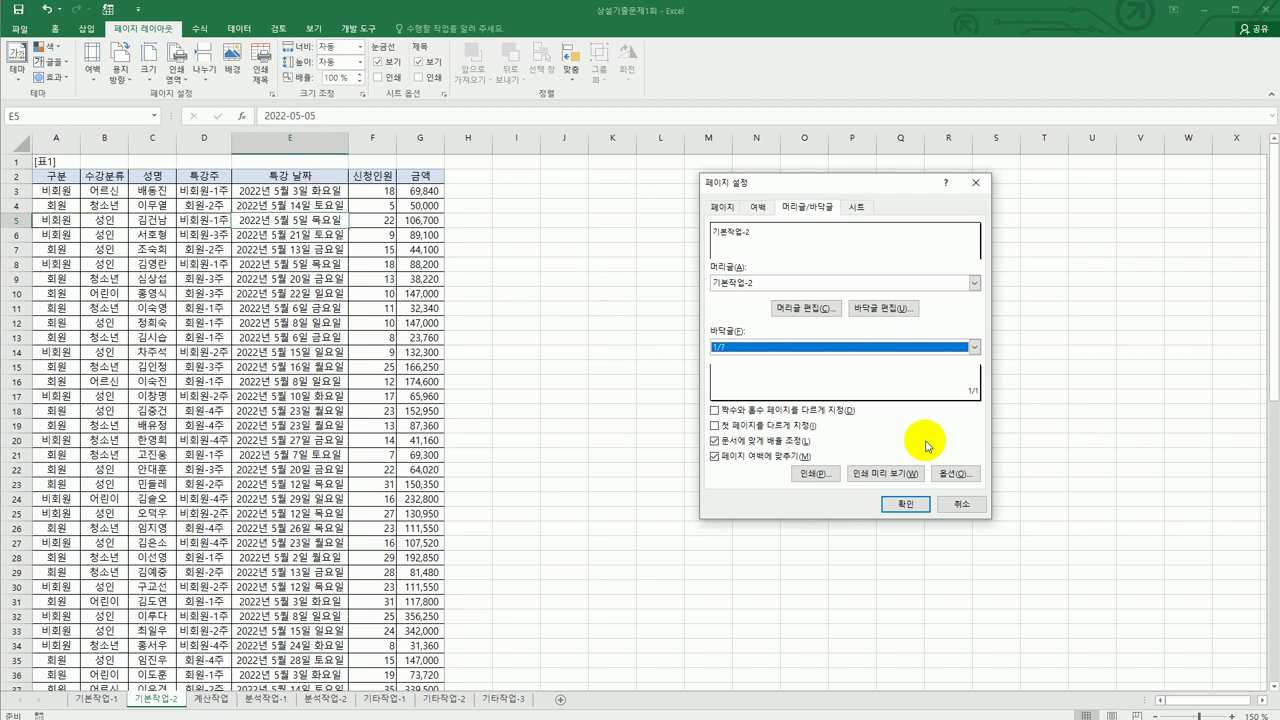
left_click(906, 504)
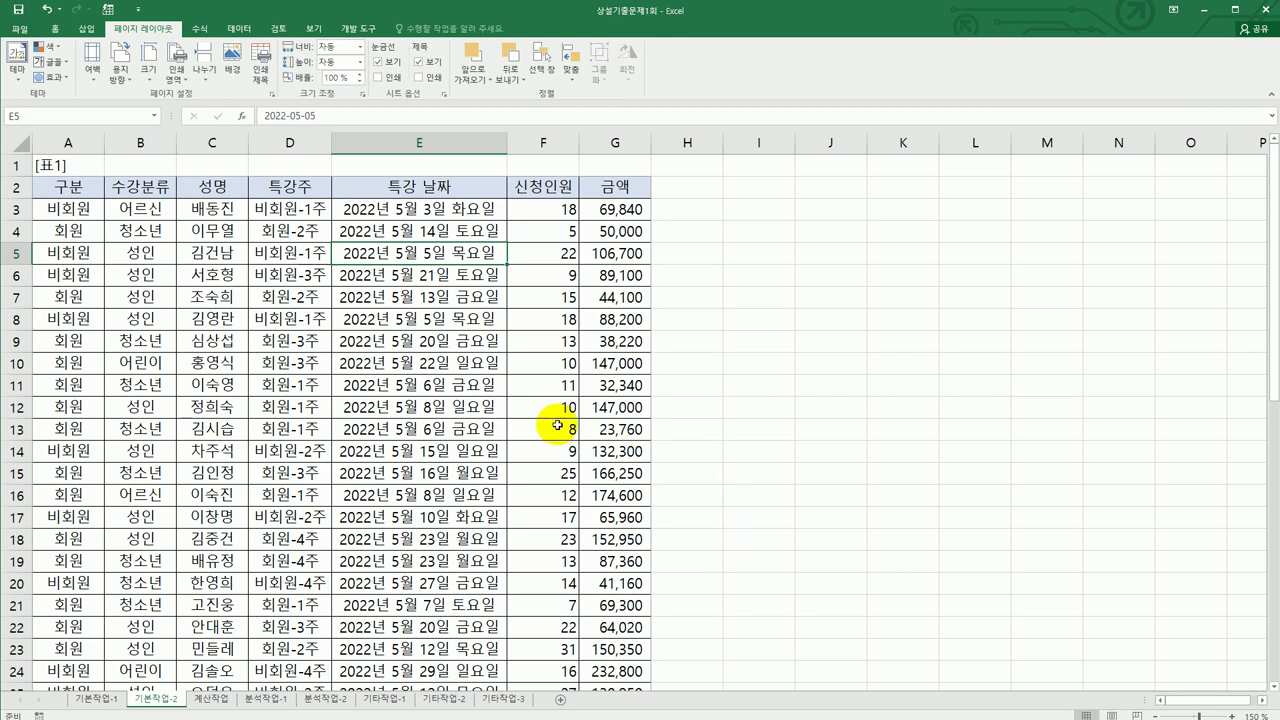
- Check the header, footer, centering and repeated title row on both pages of the print preview
left_click(19, 29)
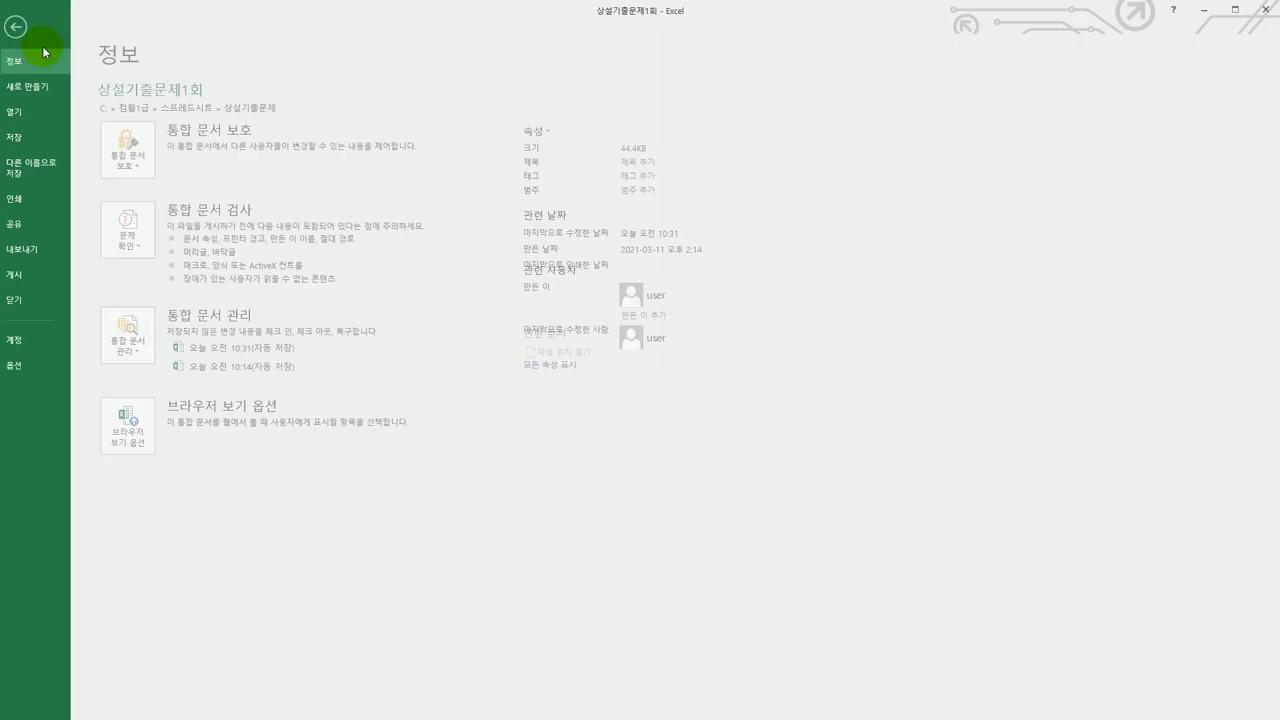
left_click(50, 201)
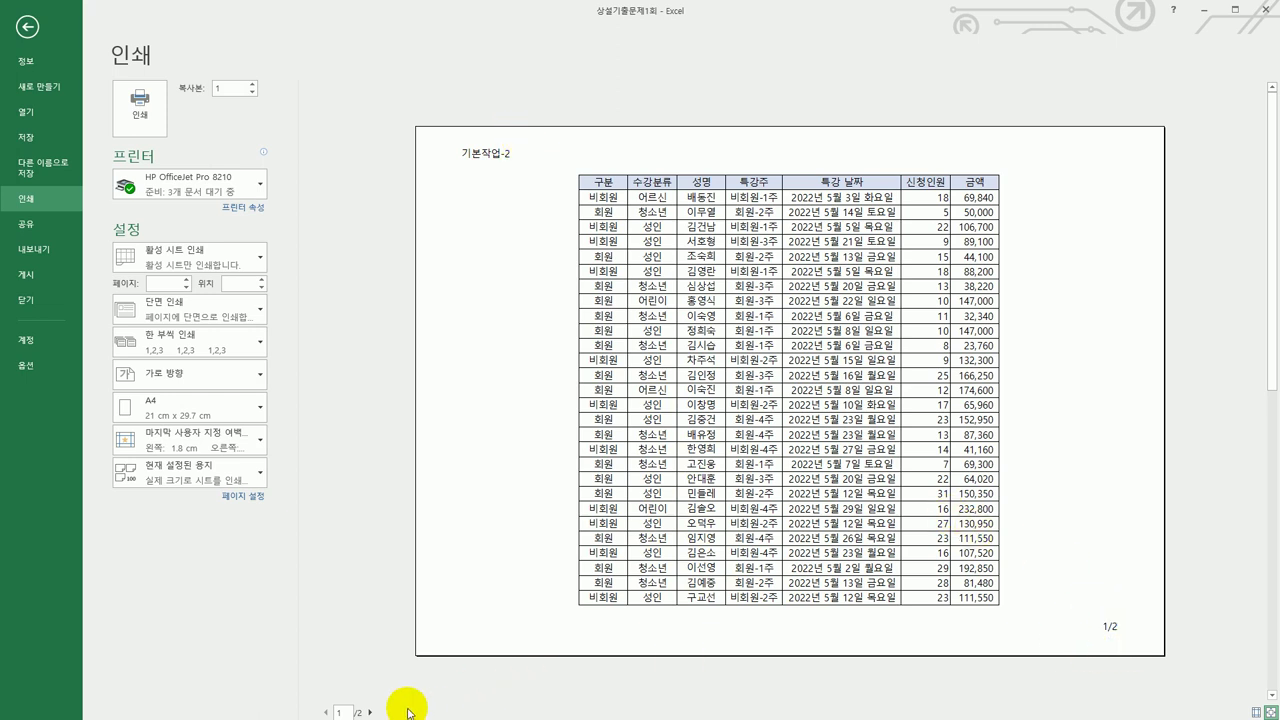
left_click(370, 713)
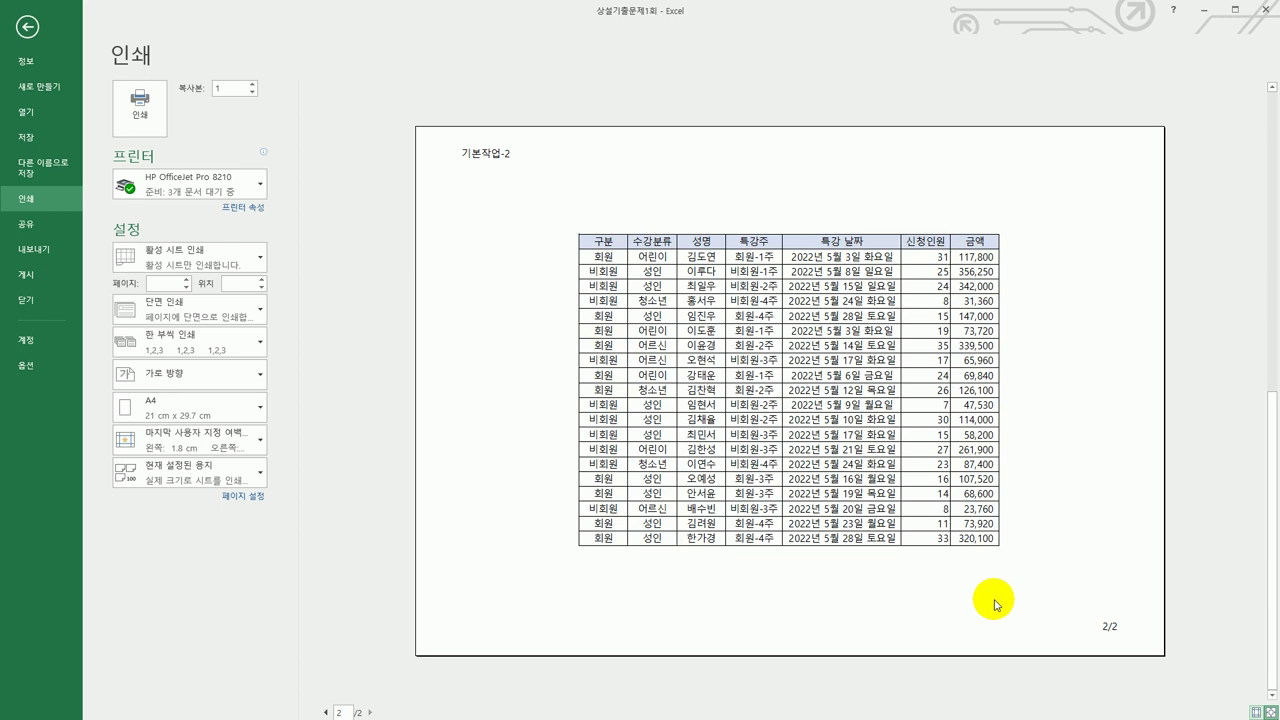
- Leave the print preview, switch to the 계산작업 sheet and review the 구분, 특강 날짜 and 기준일 cells of 표1
left_click(24, 34)
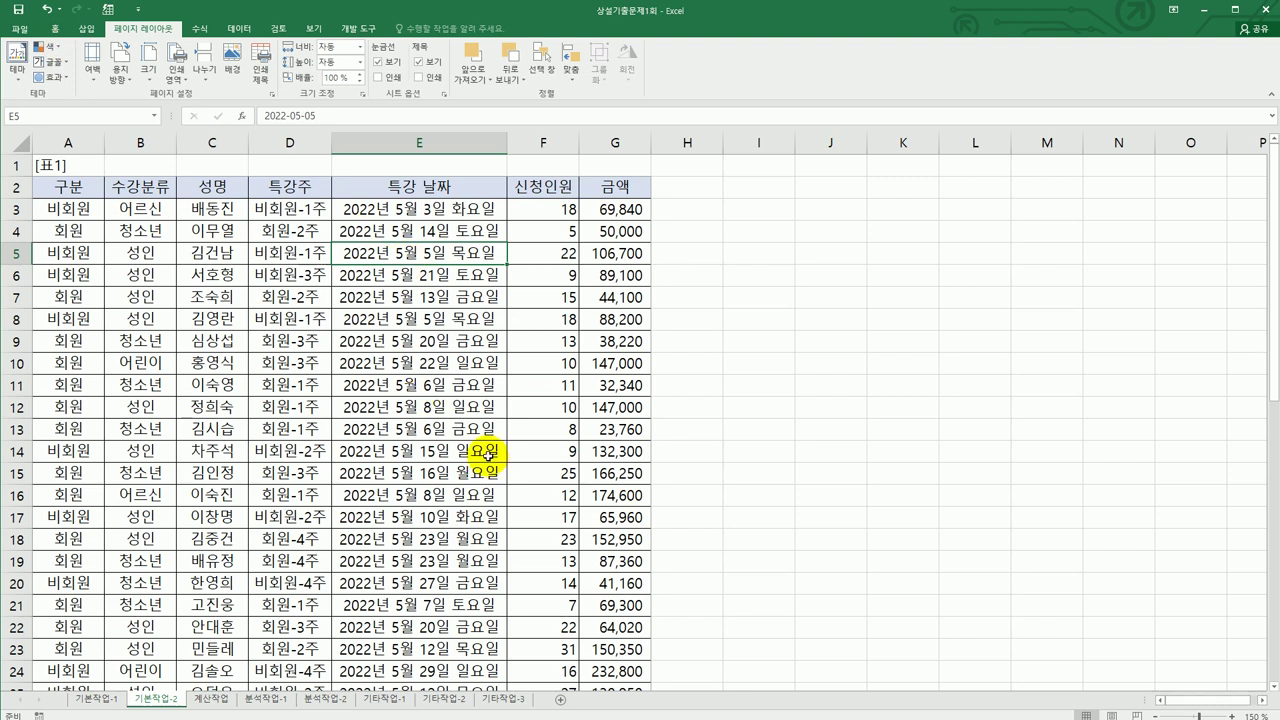
left_click(214, 699)
scroll(586, 634, "up", 2)
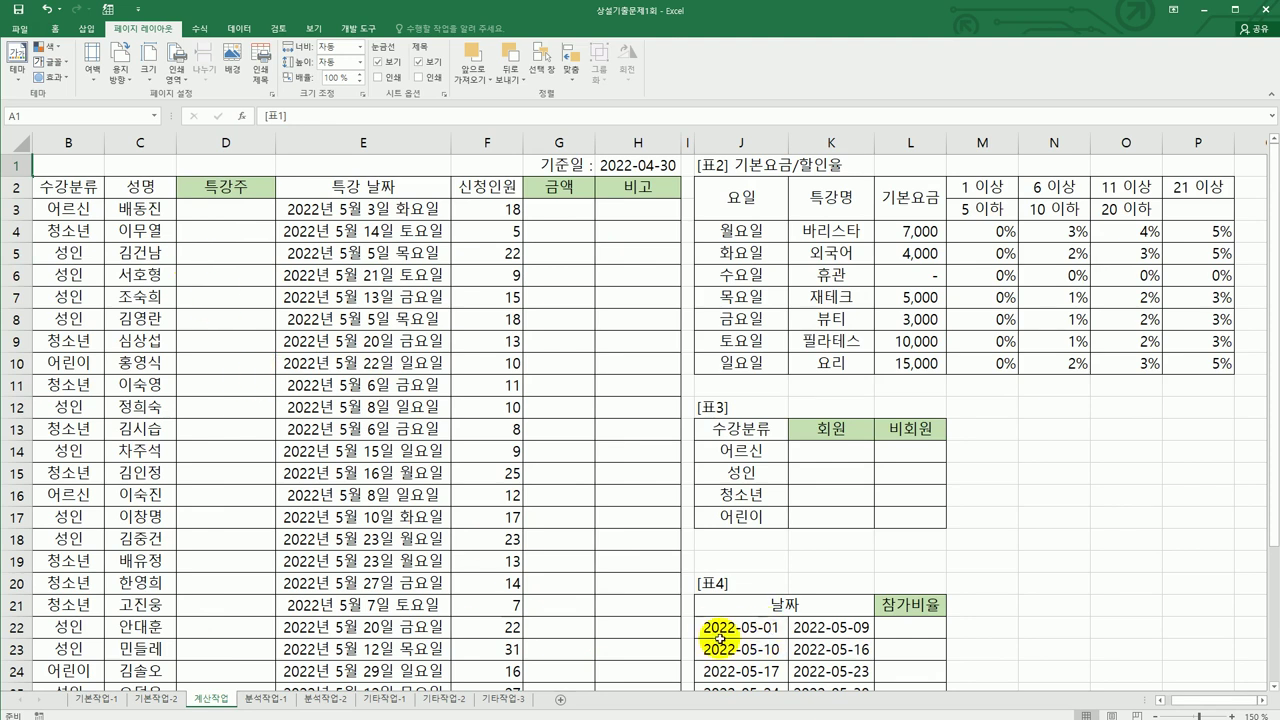
left_click(1185, 703)
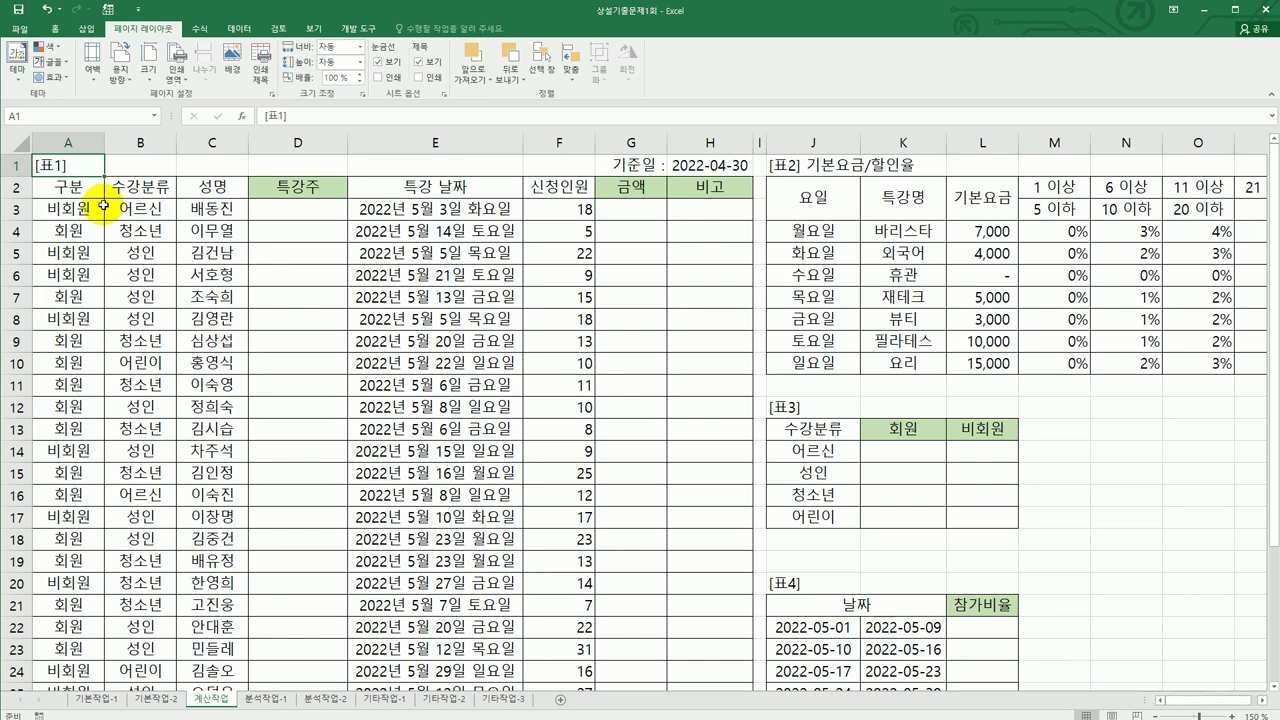
left_click(432, 186)
left_click(688, 172)
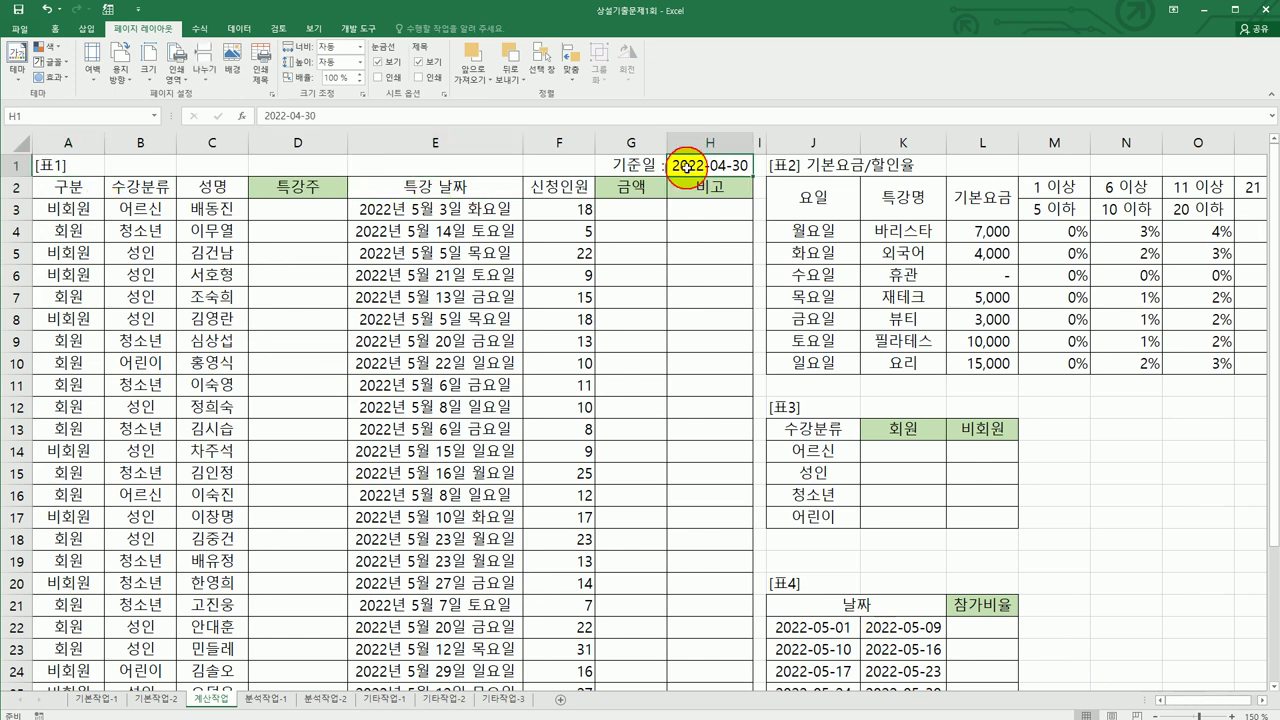
left_click(319, 212)
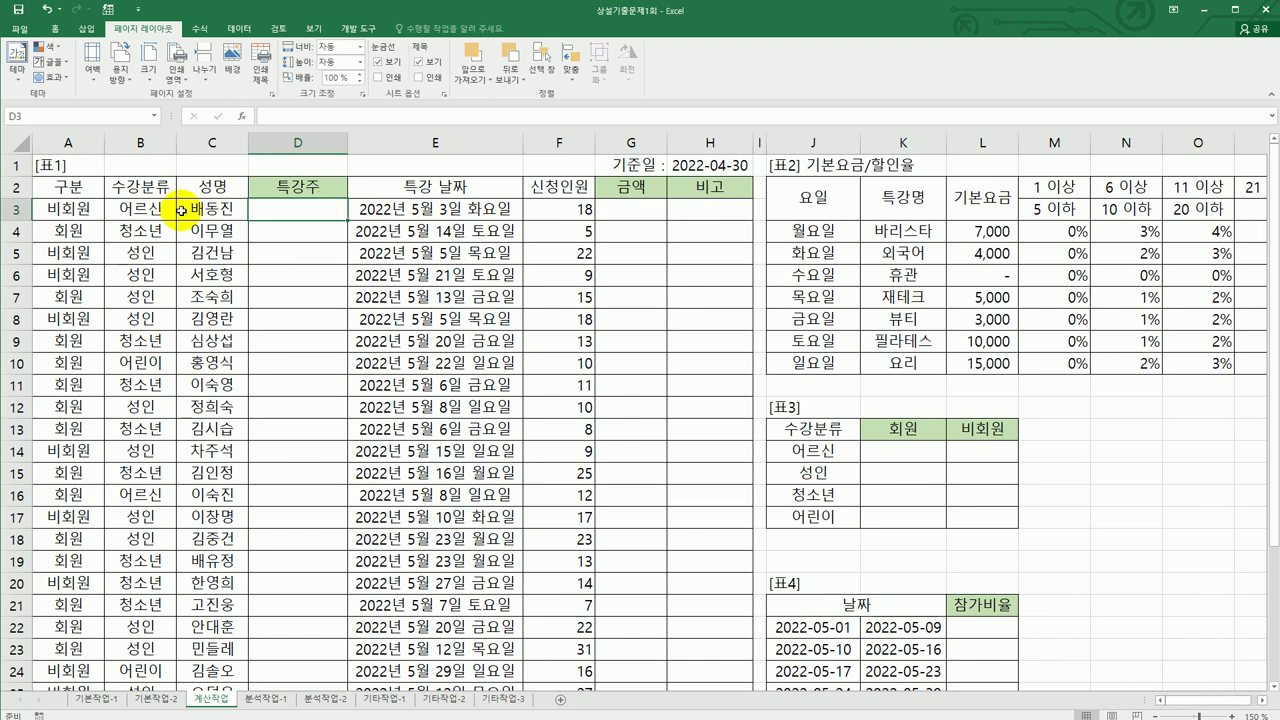
left_click(85, 208)
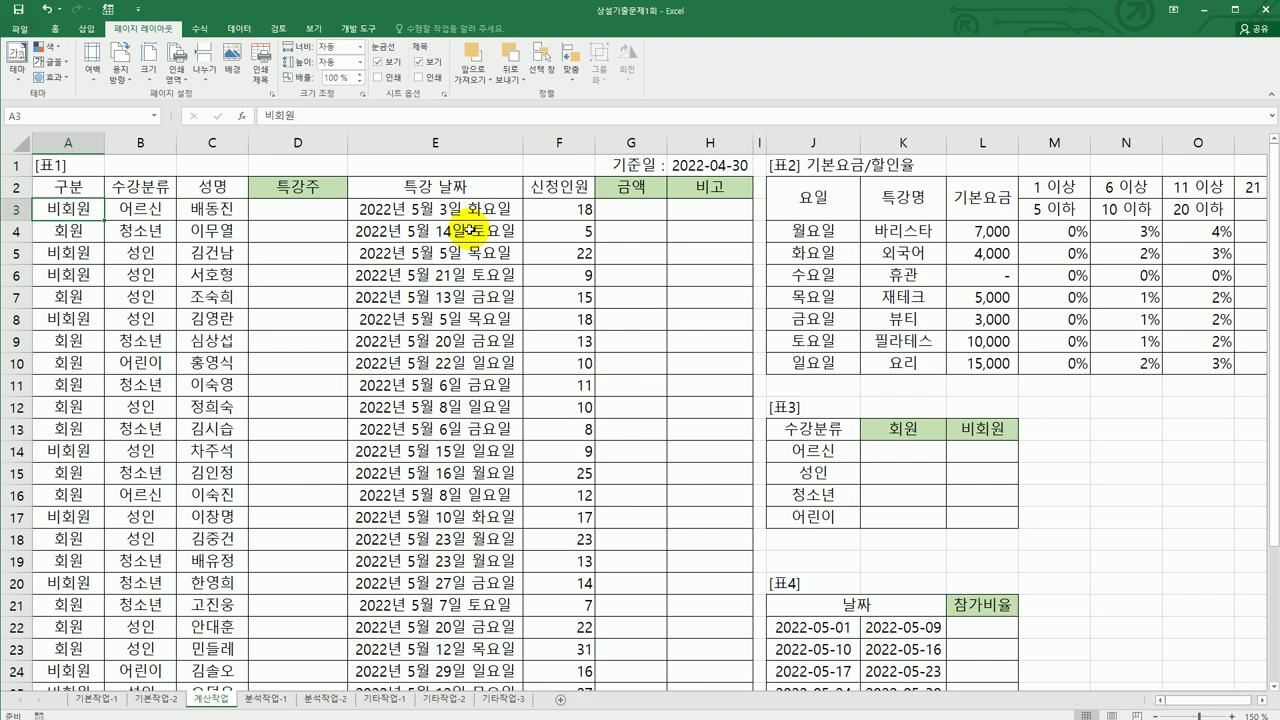
- Start a formula with the WEEKNUM function in cell D3 of the 특강주 column
left_click(300, 219)
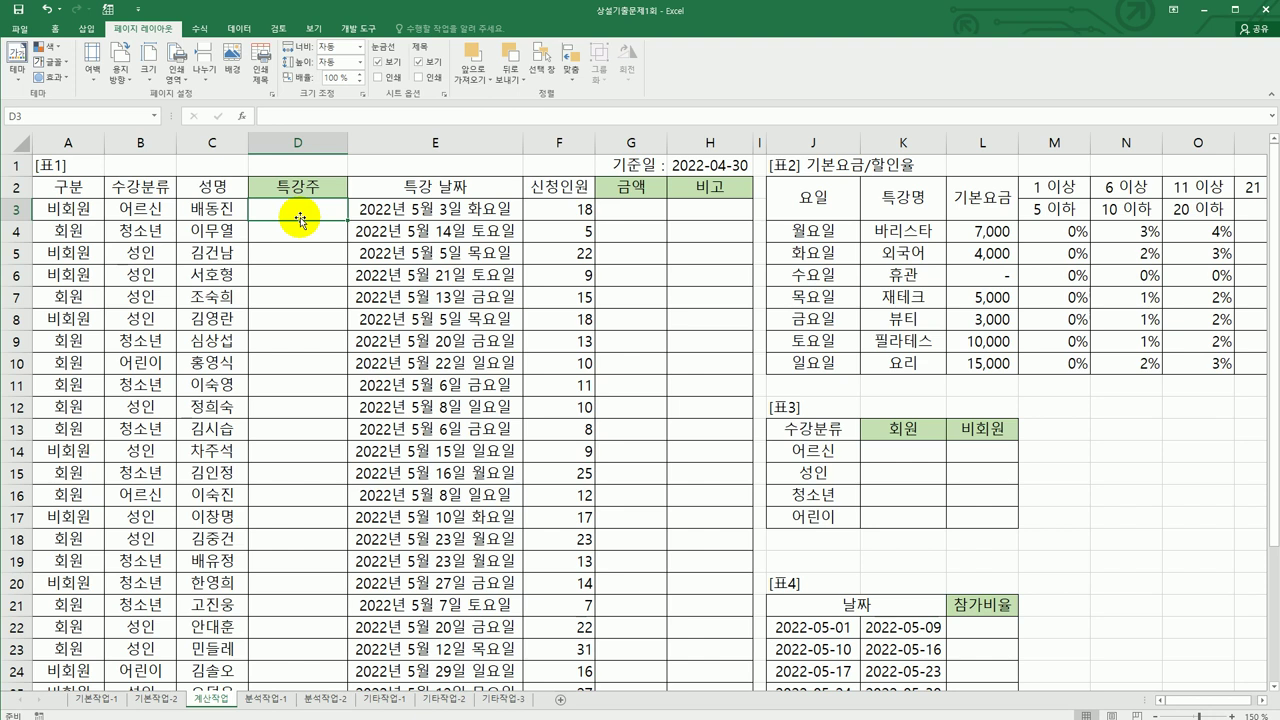
type("=")
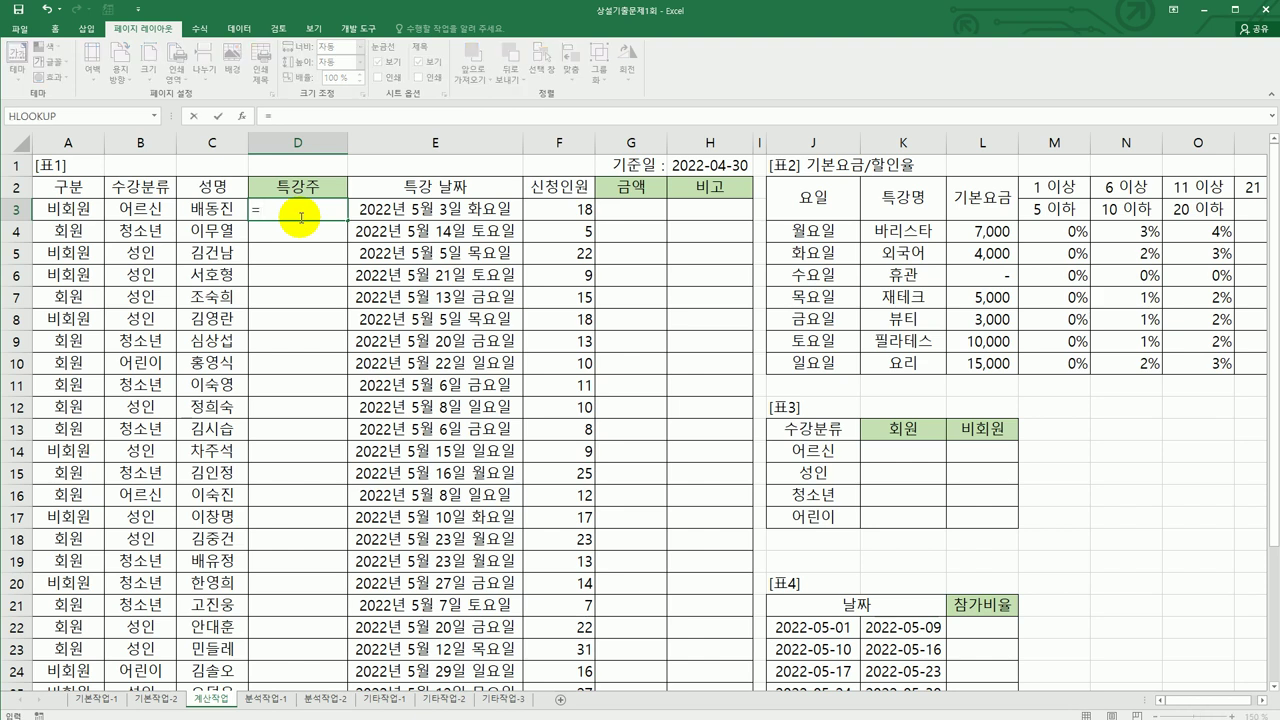
type("w")
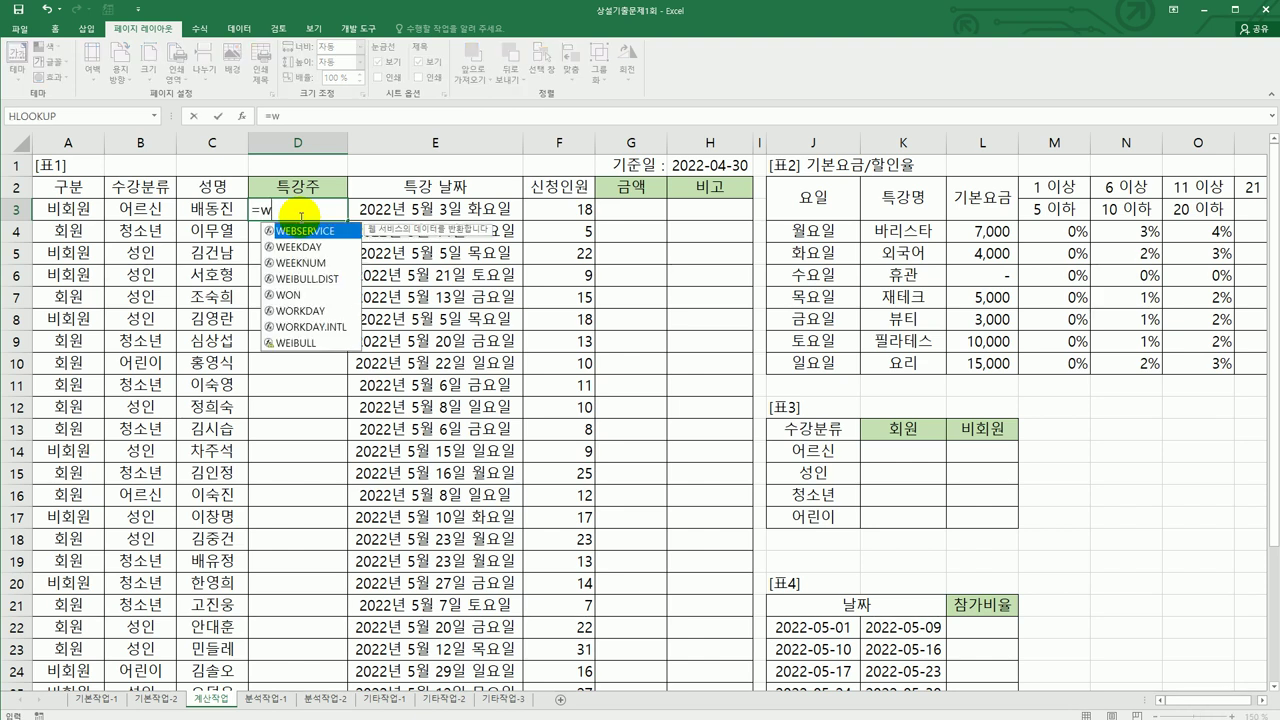
type("eeknu")
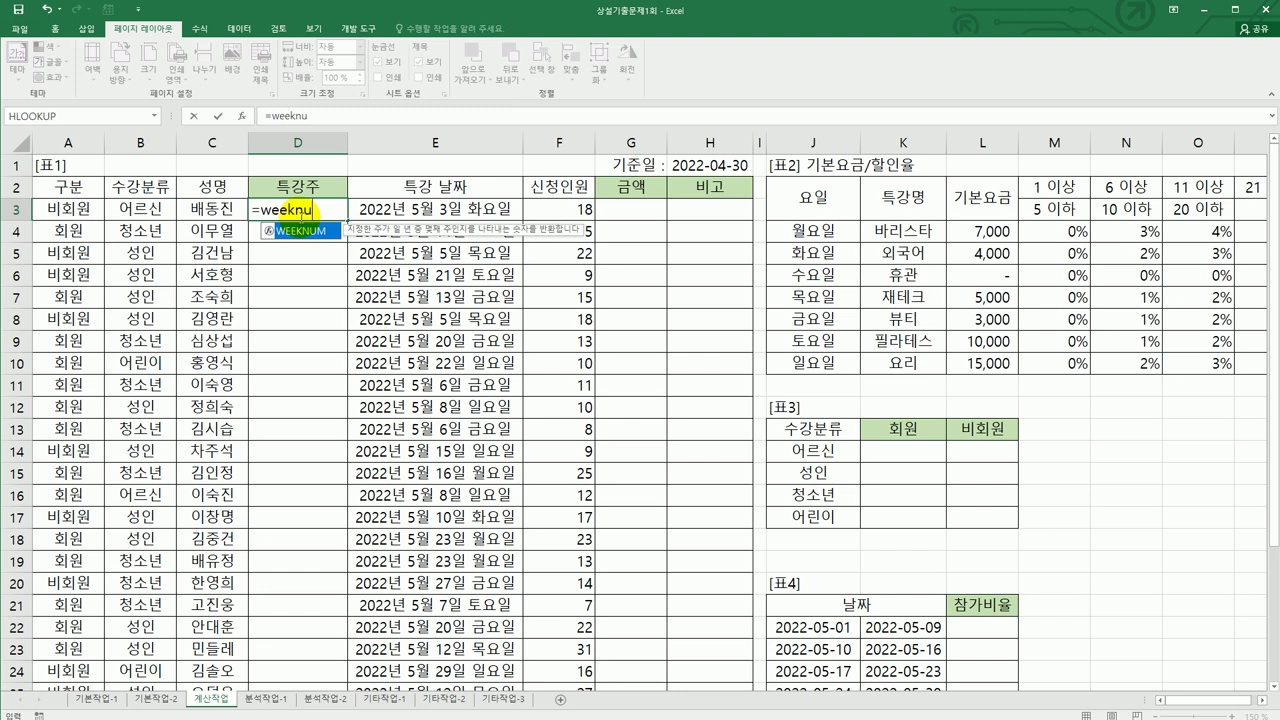
key("BackSpace")
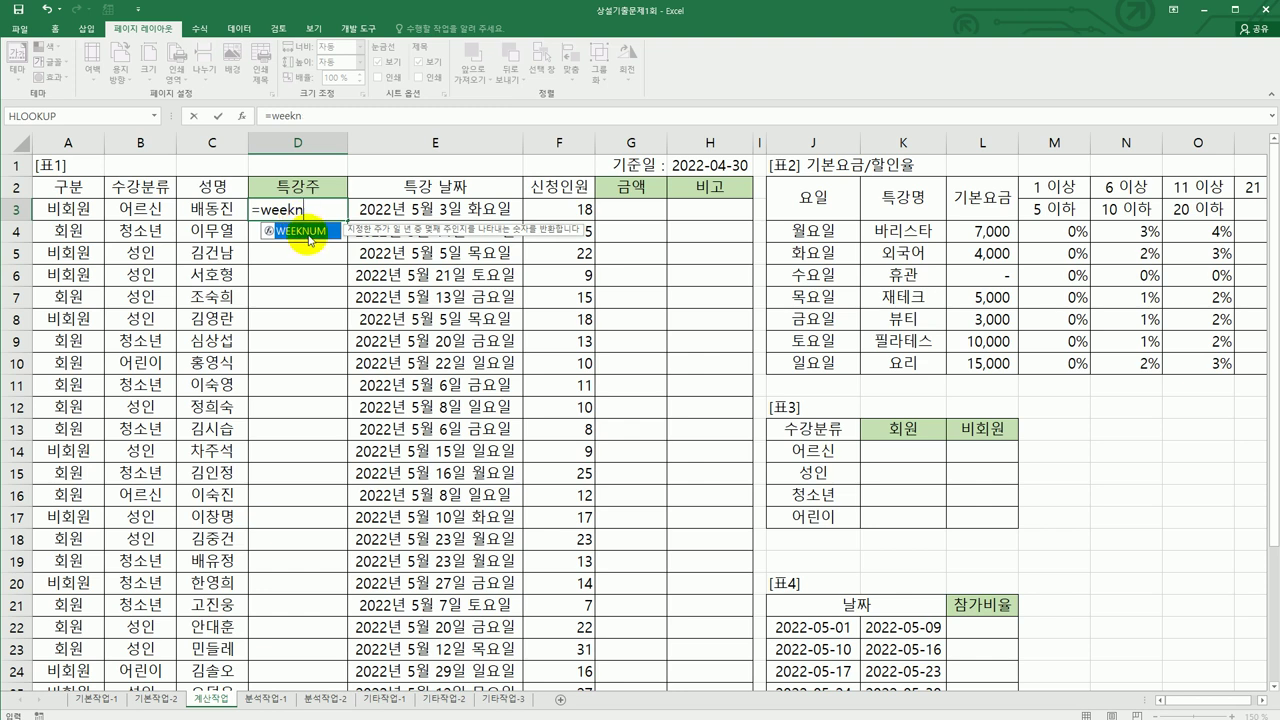
double_click(308, 232)
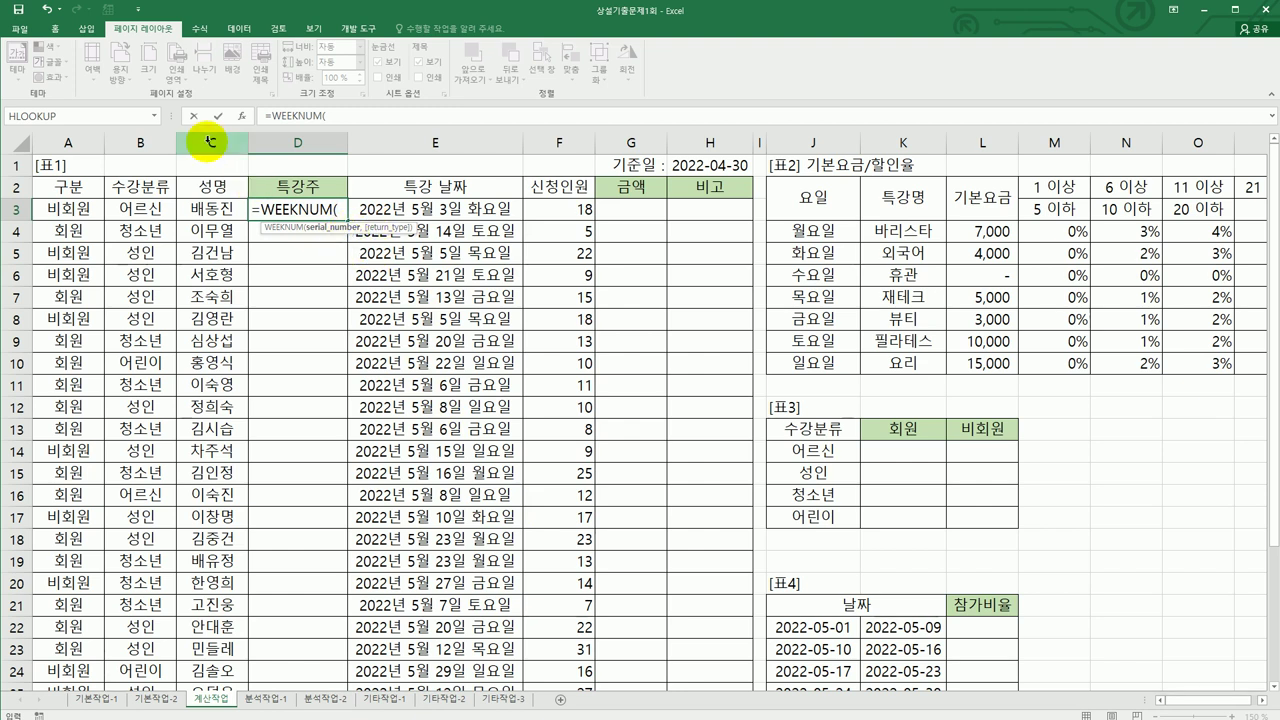
- Fill in the WEEKNUM function arguments with E3 as Serial_number and 2 as Return_type, and apply the formula
left_click(239, 117)
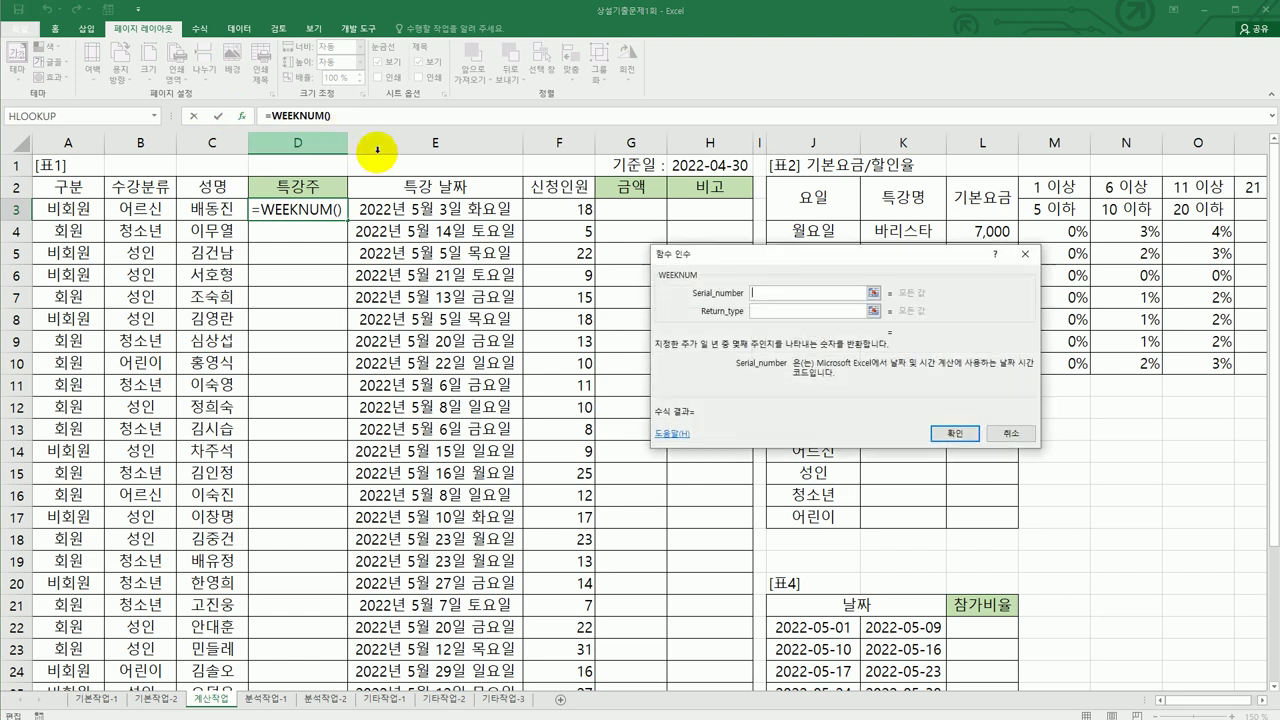
left_click_drag(740, 256, 647, 290)
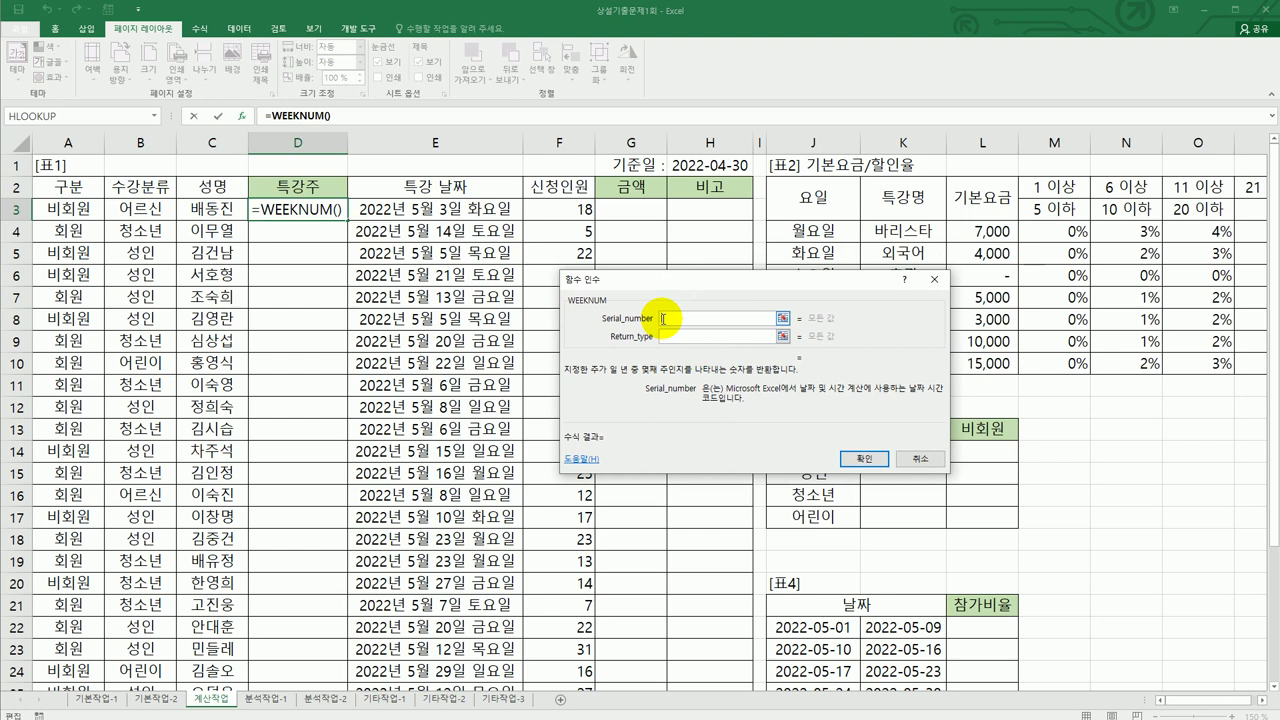
left_click(483, 212)
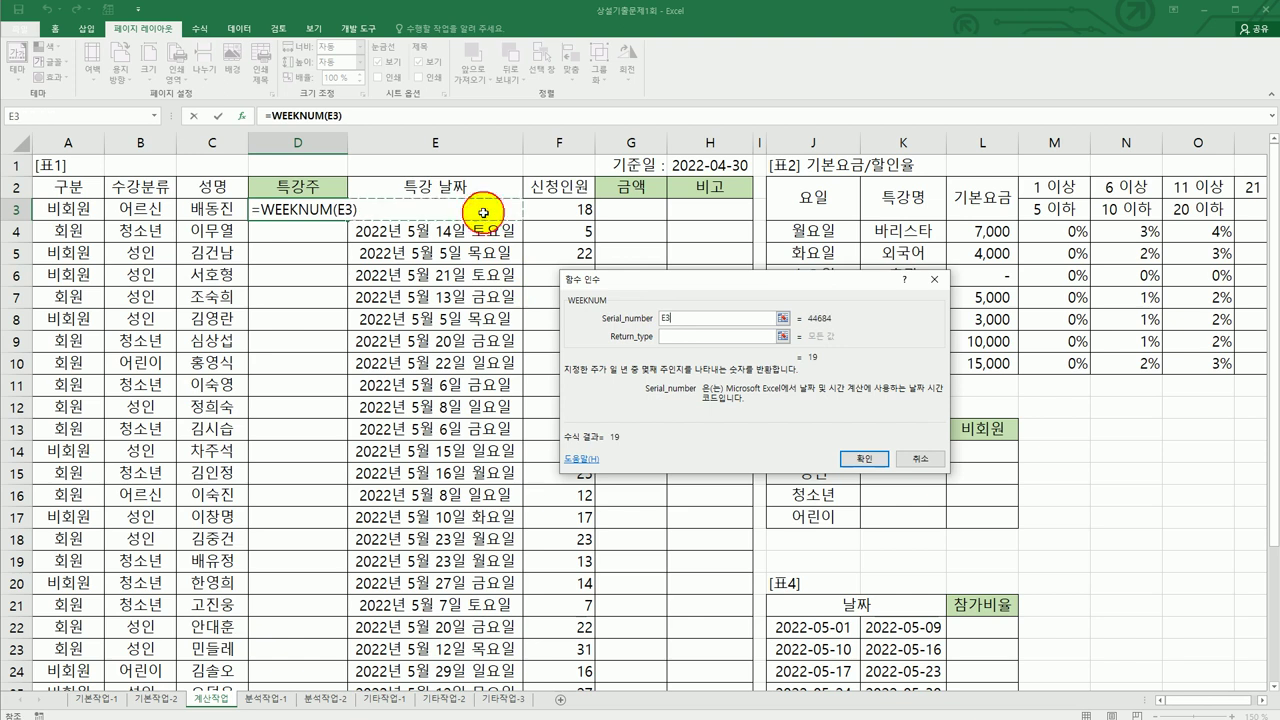
left_click(668, 336)
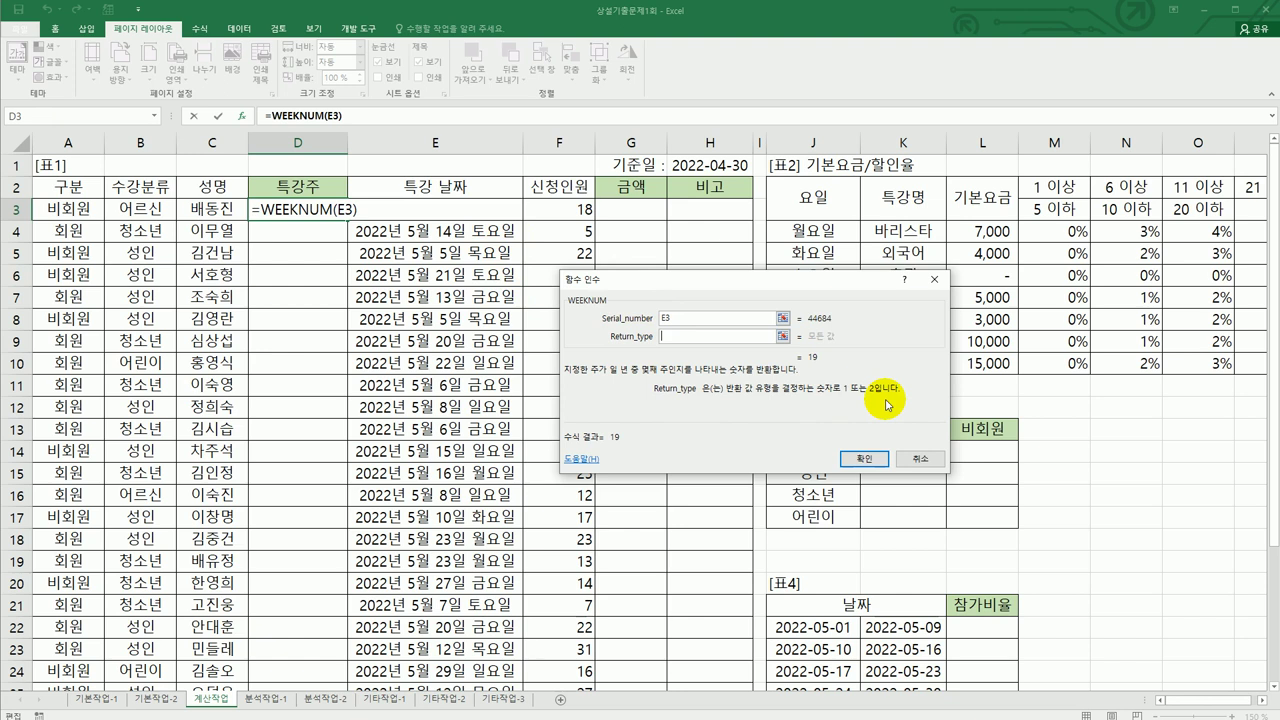
type("2")
left_click(865, 459)
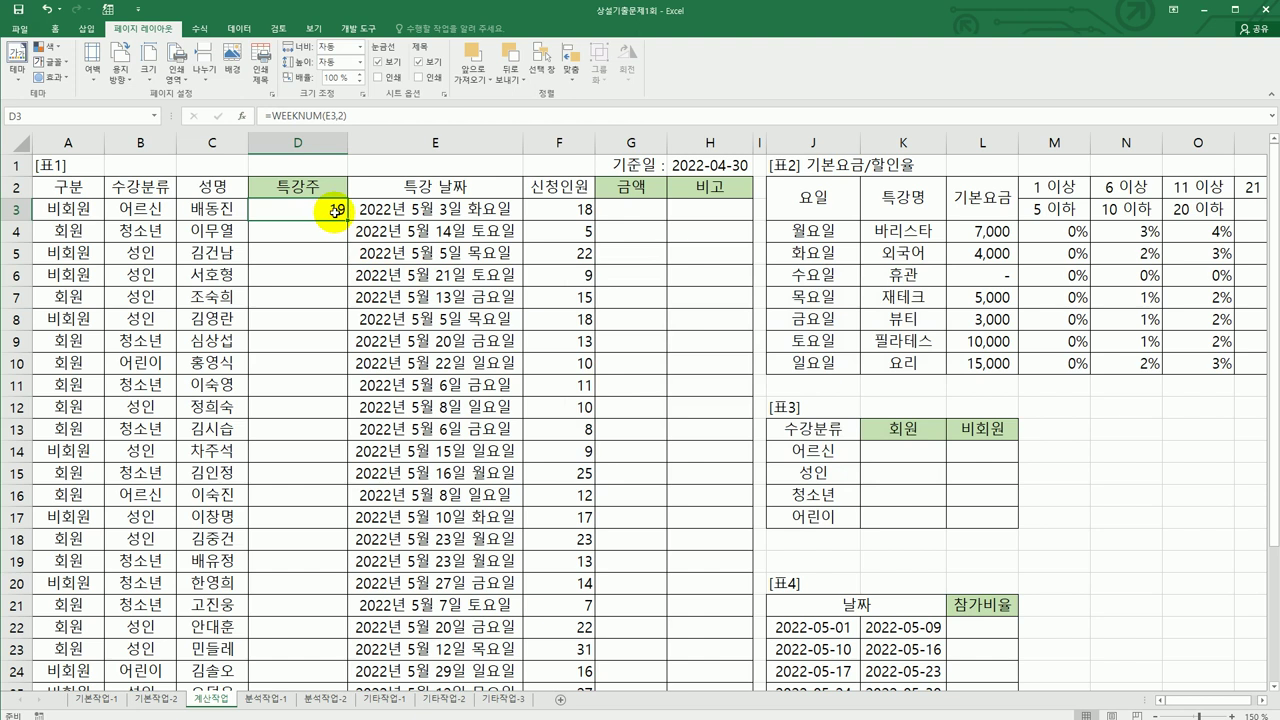
- Remove the return type from D3's WEEKNUM formula and choose the option 2 - 월요일 from the suggested values instead
double_click(334, 211)
left_click(357, 209)
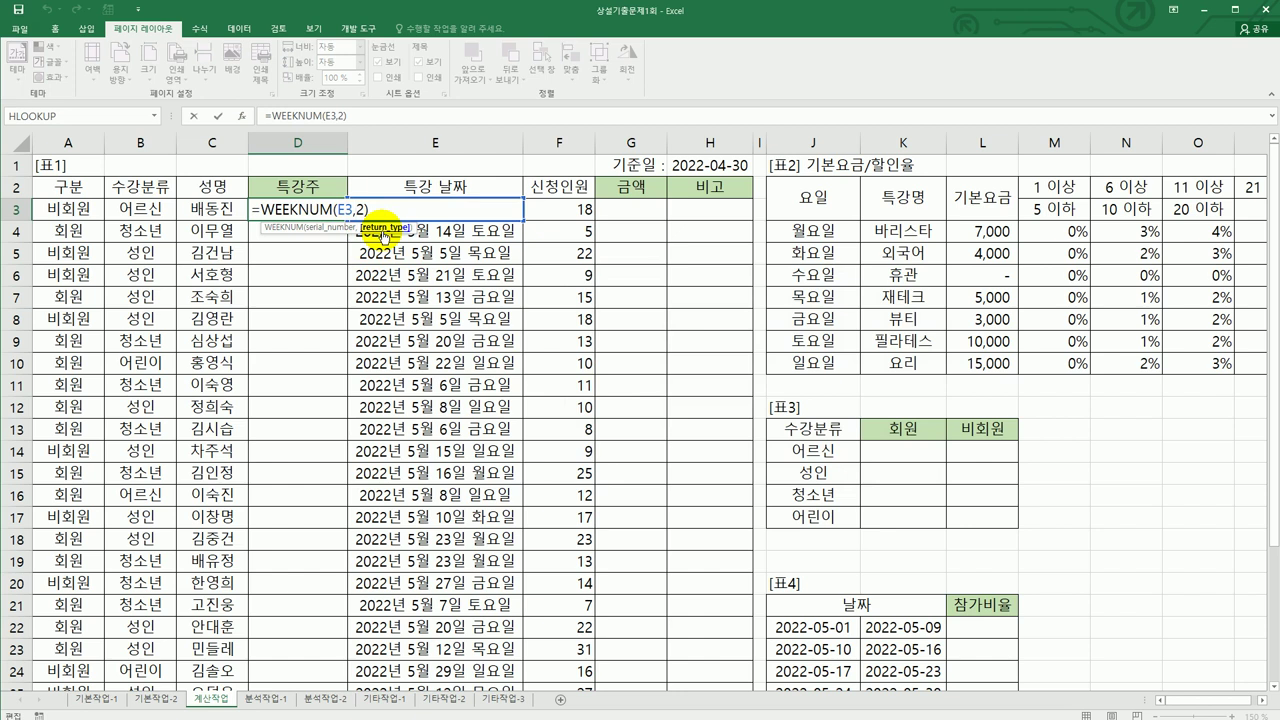
key("BackSpace")
key("BackSpace")
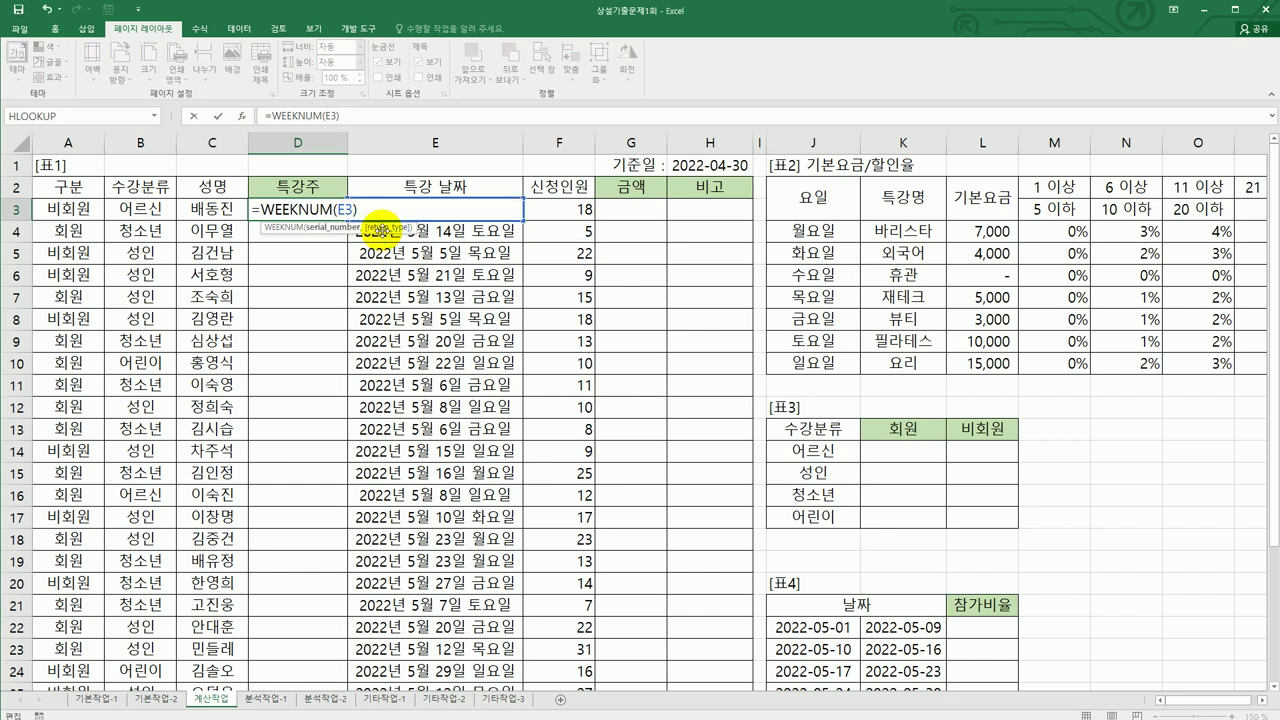
type(",")
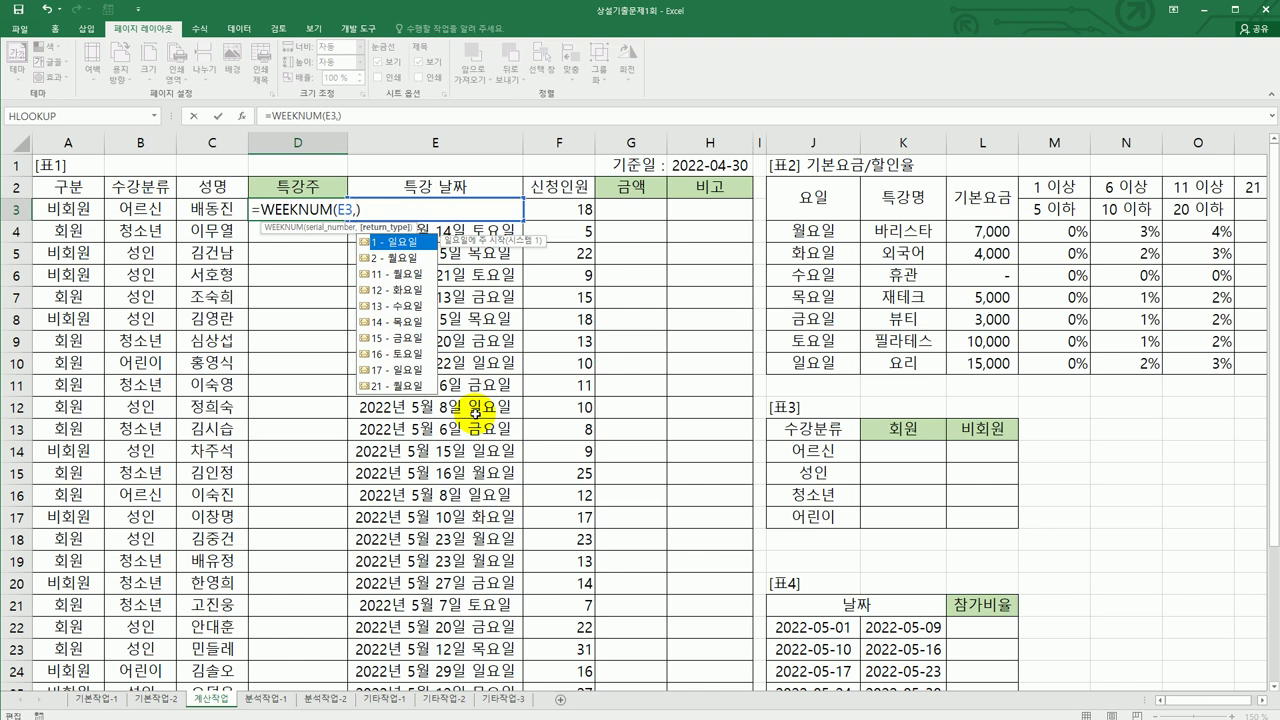
left_click(396, 258)
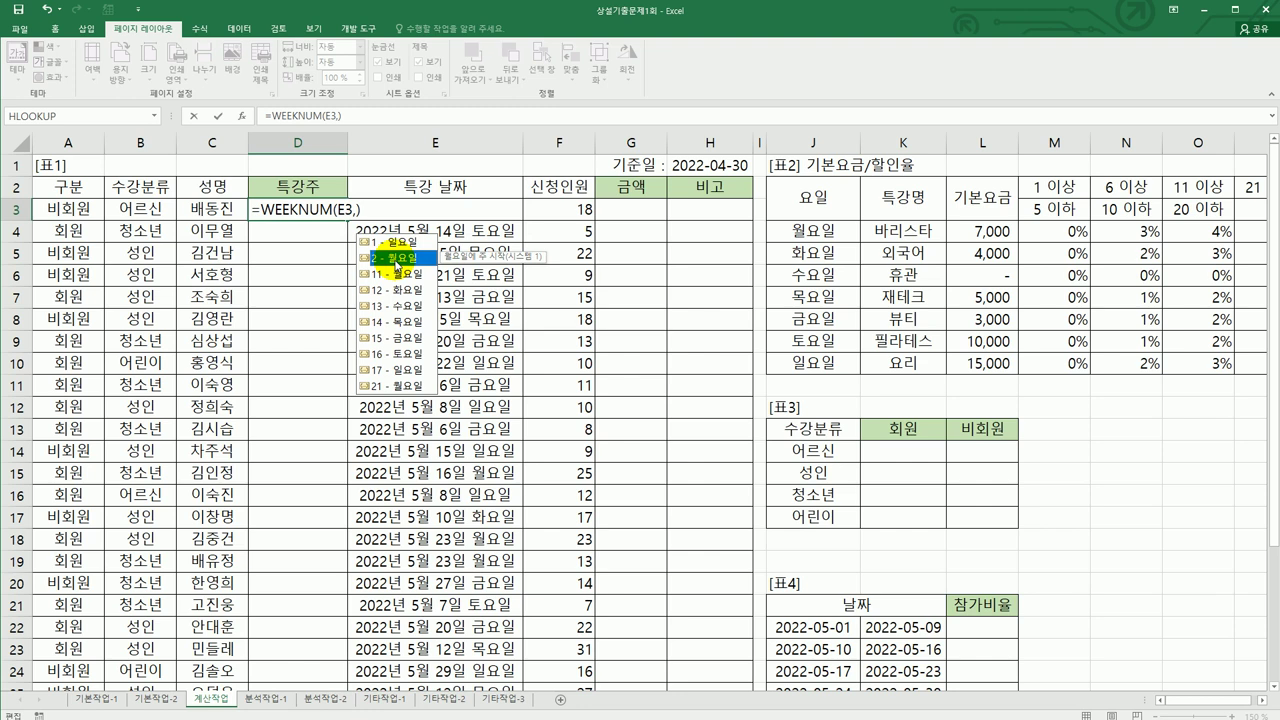
double_click(396, 262)
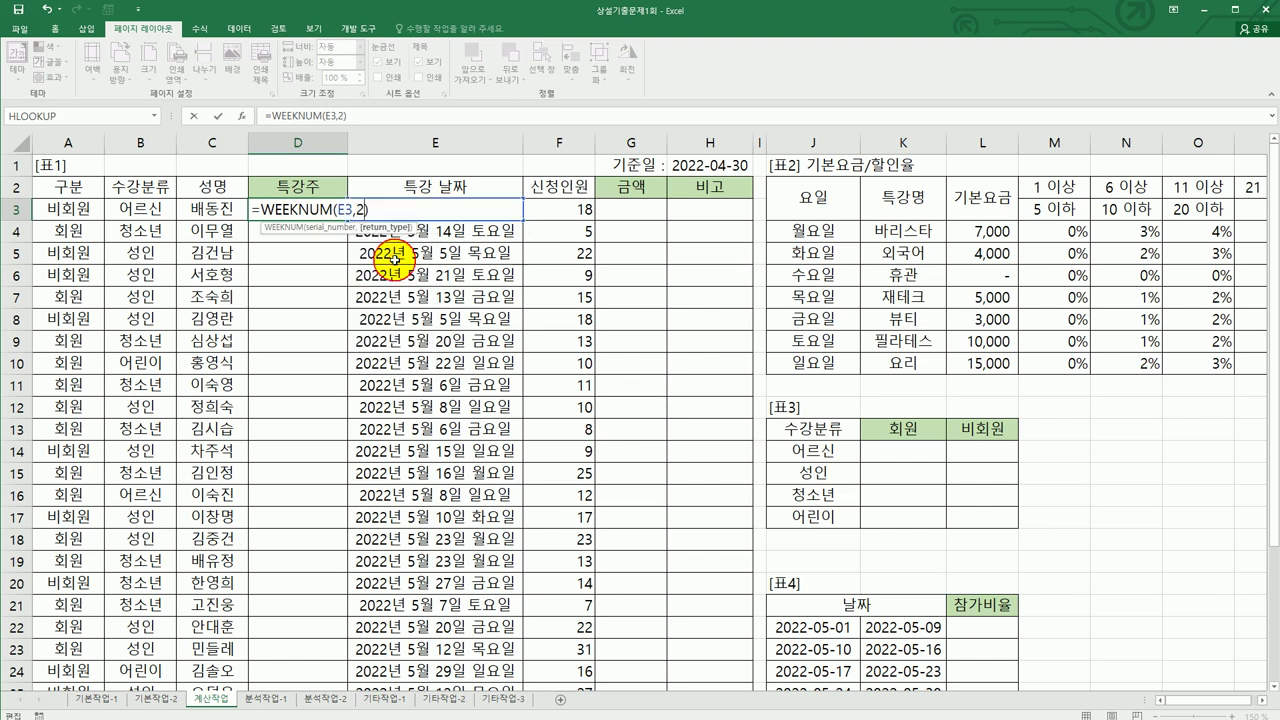
left_click(378, 211)
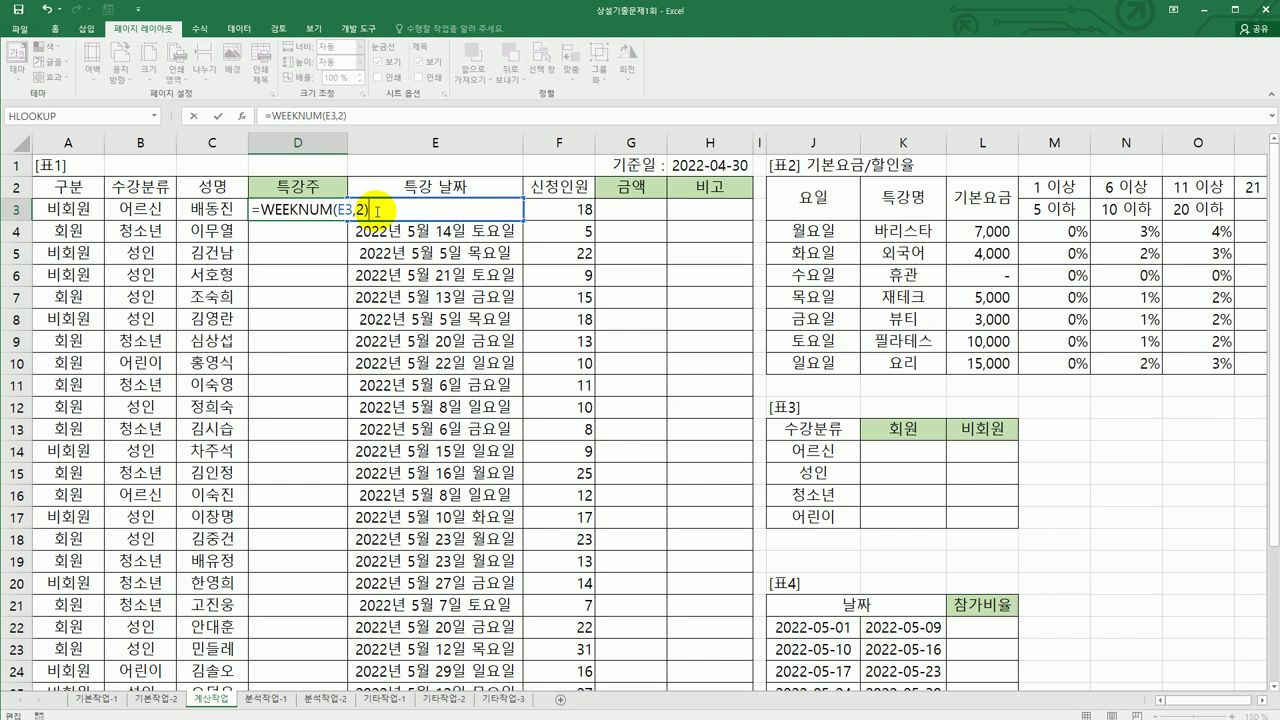
left_click(380, 211)
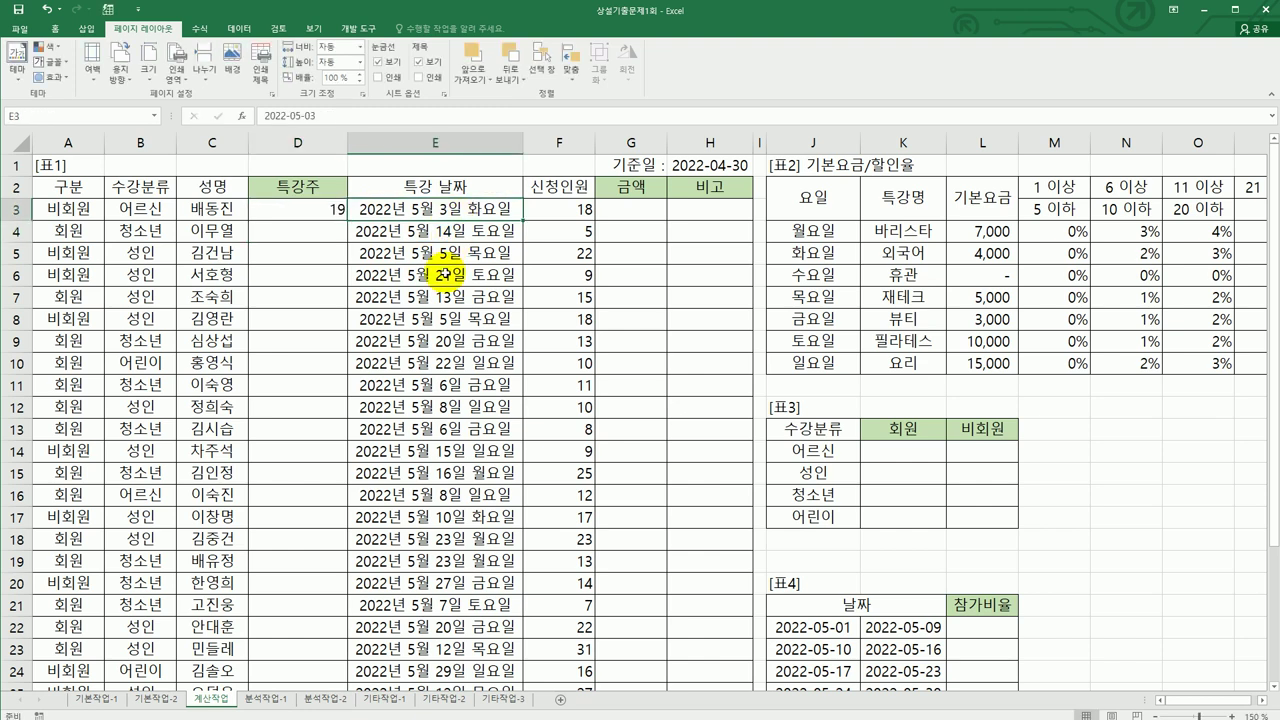
- Extend the 특강주 formula in D3 to subtract the base date's week number, giving =WEEKNUM(E3,2)-WEEKNUM(H1,2)
left_click(305, 210)
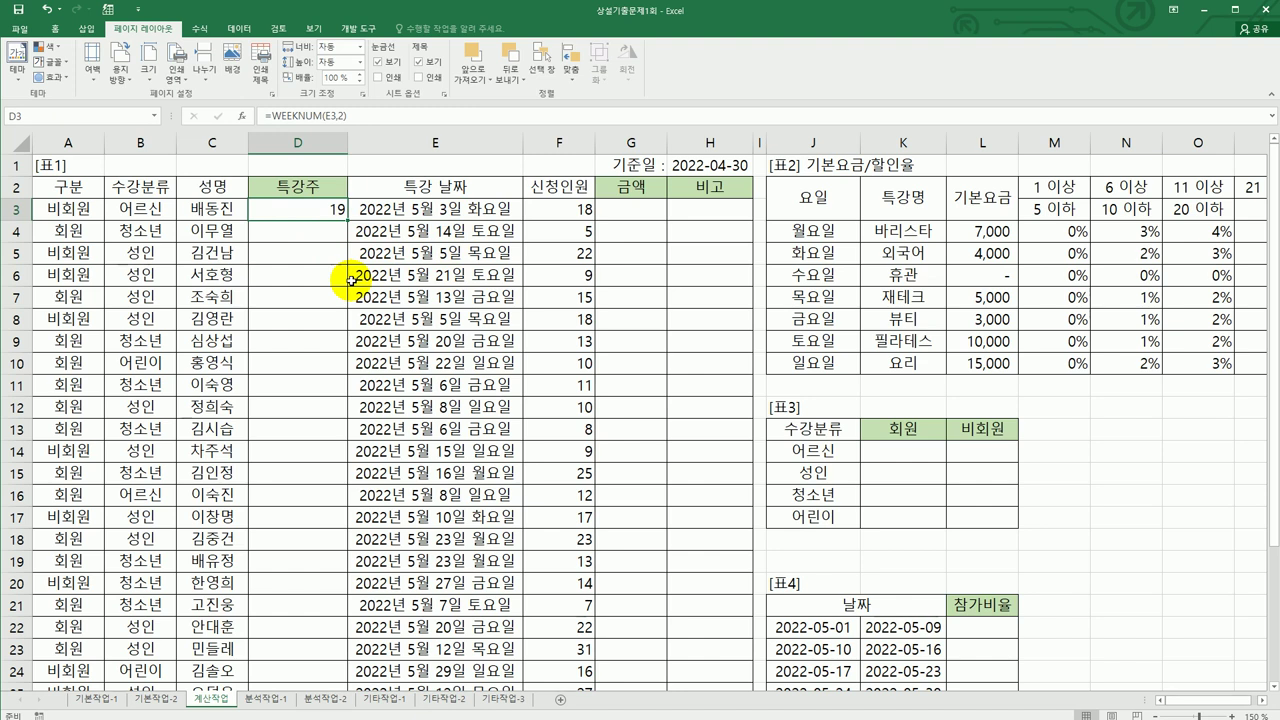
left_click(700, 168)
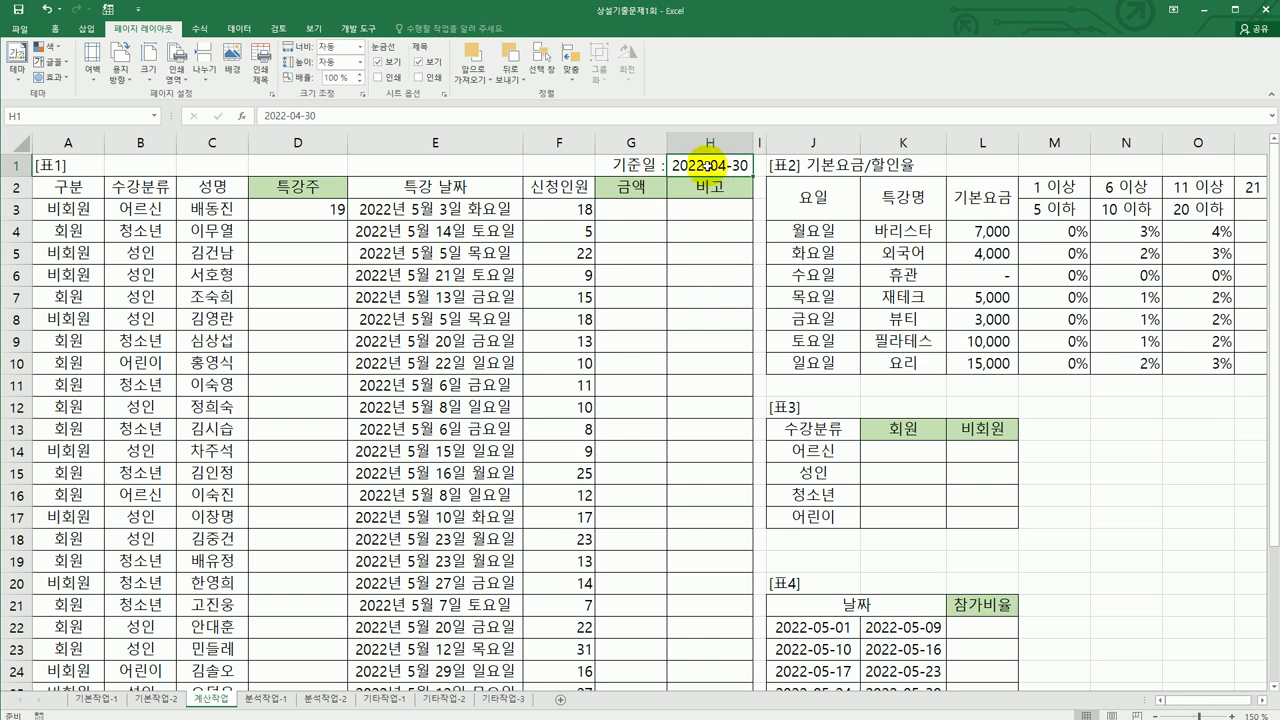
left_click(327, 209)
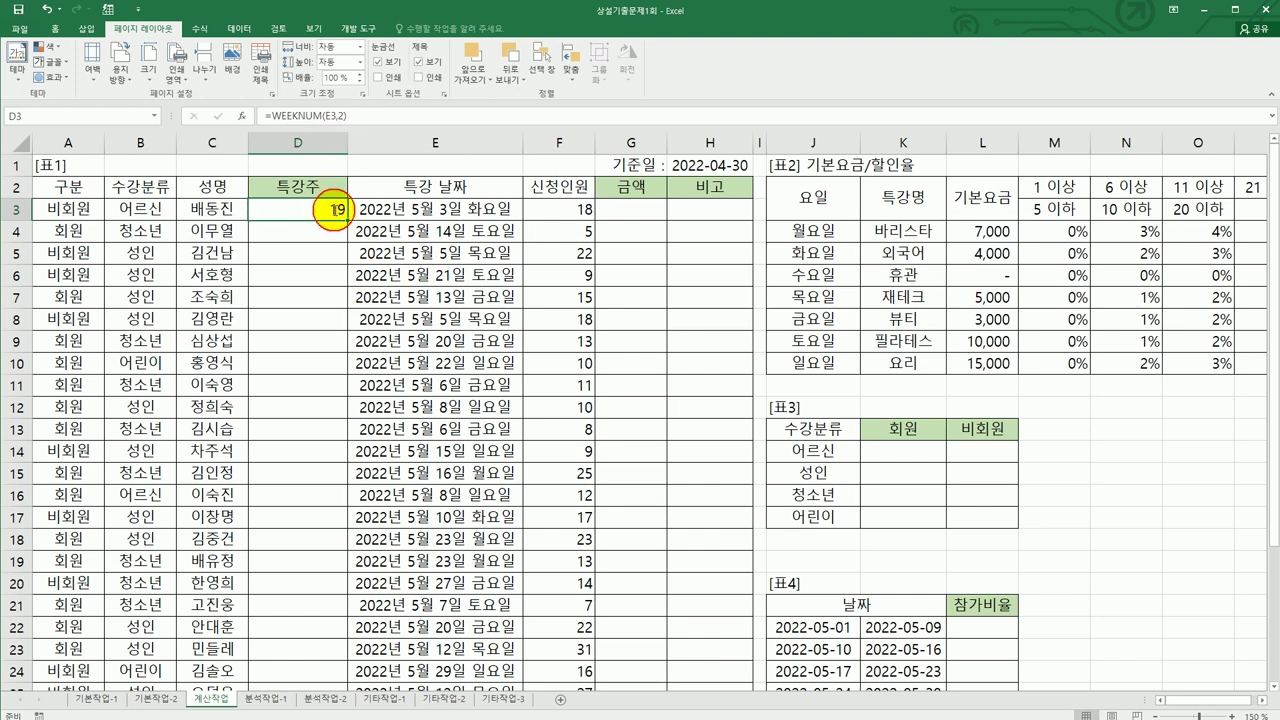
double_click(333, 209)
type("-")
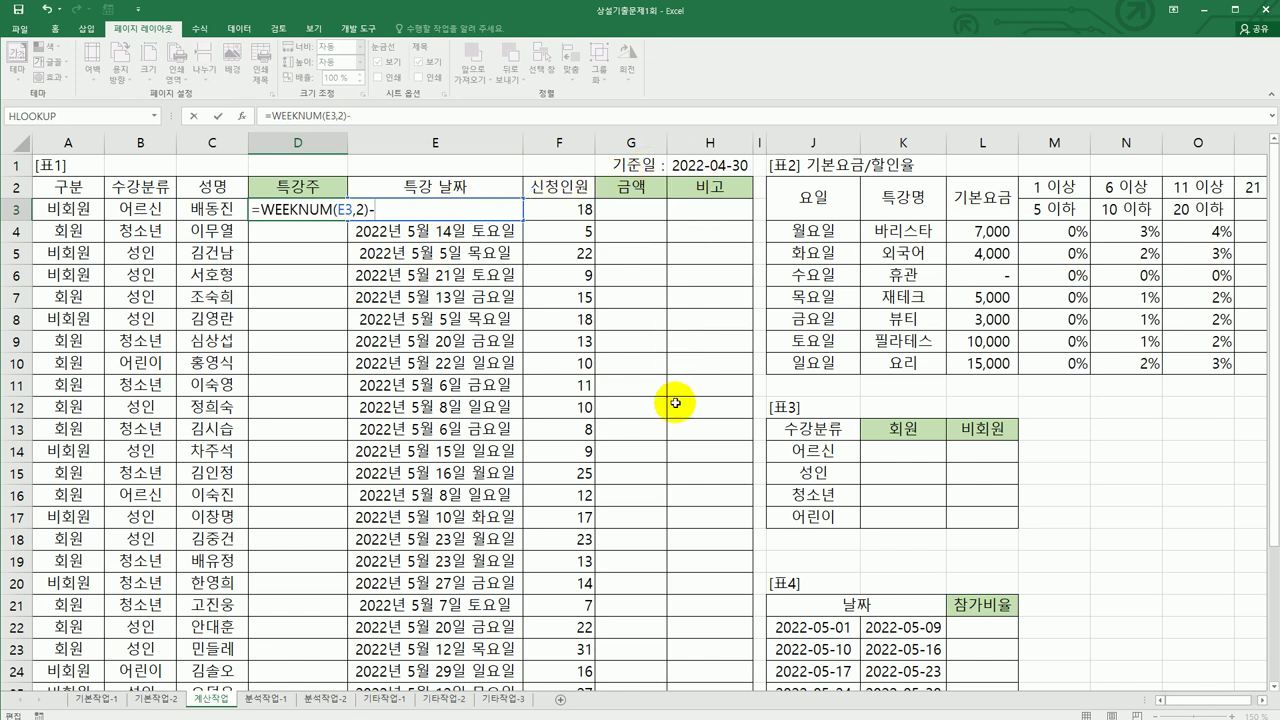
type("w")
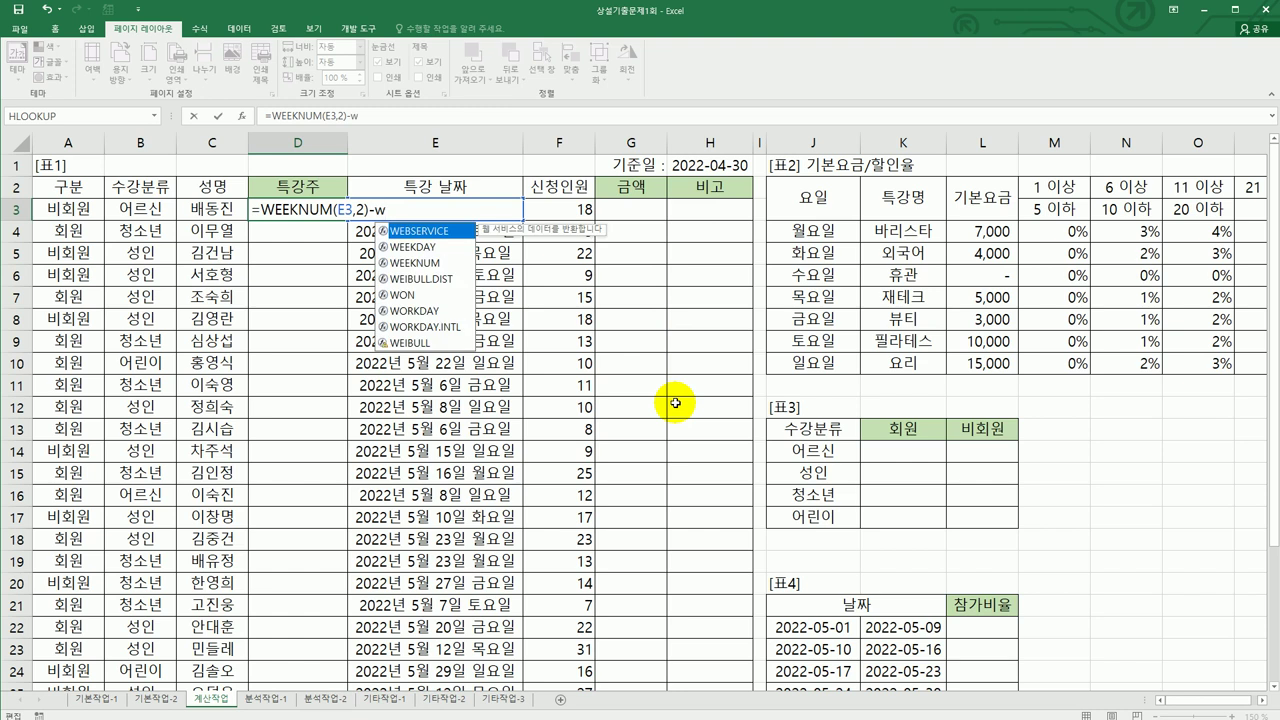
left_click(450, 264)
double_click(450, 264)
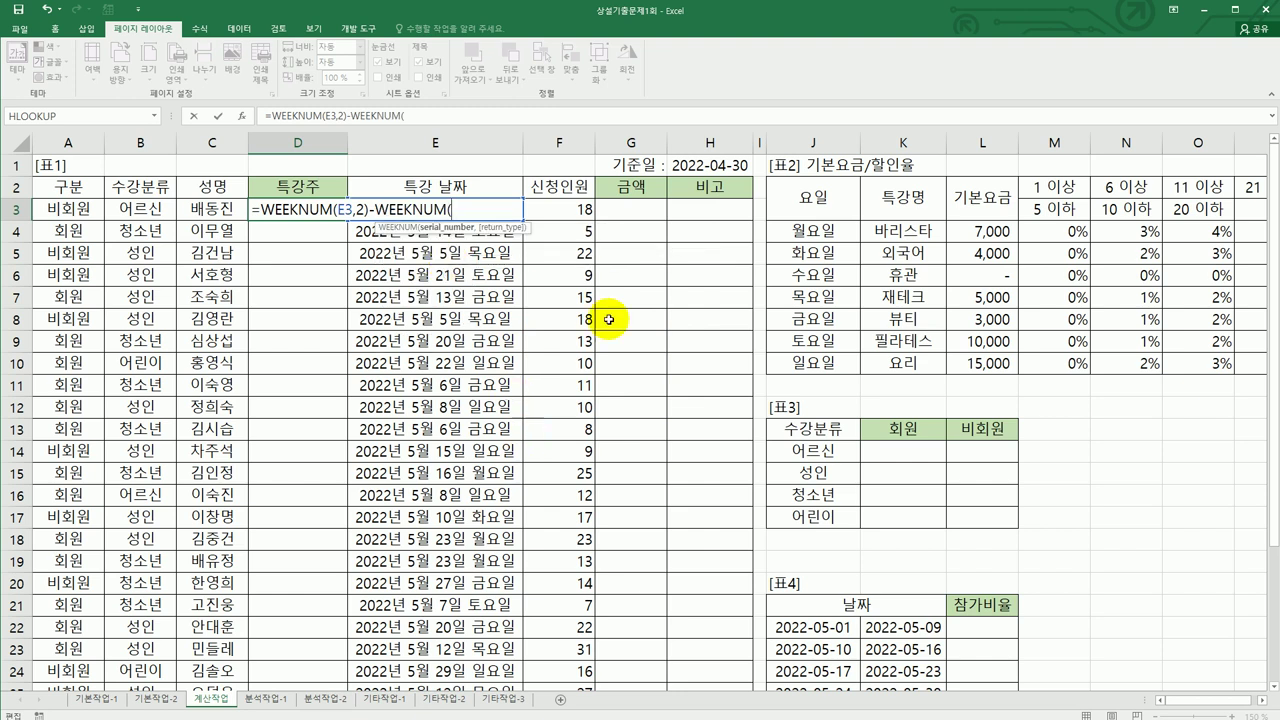
left_click(717, 164)
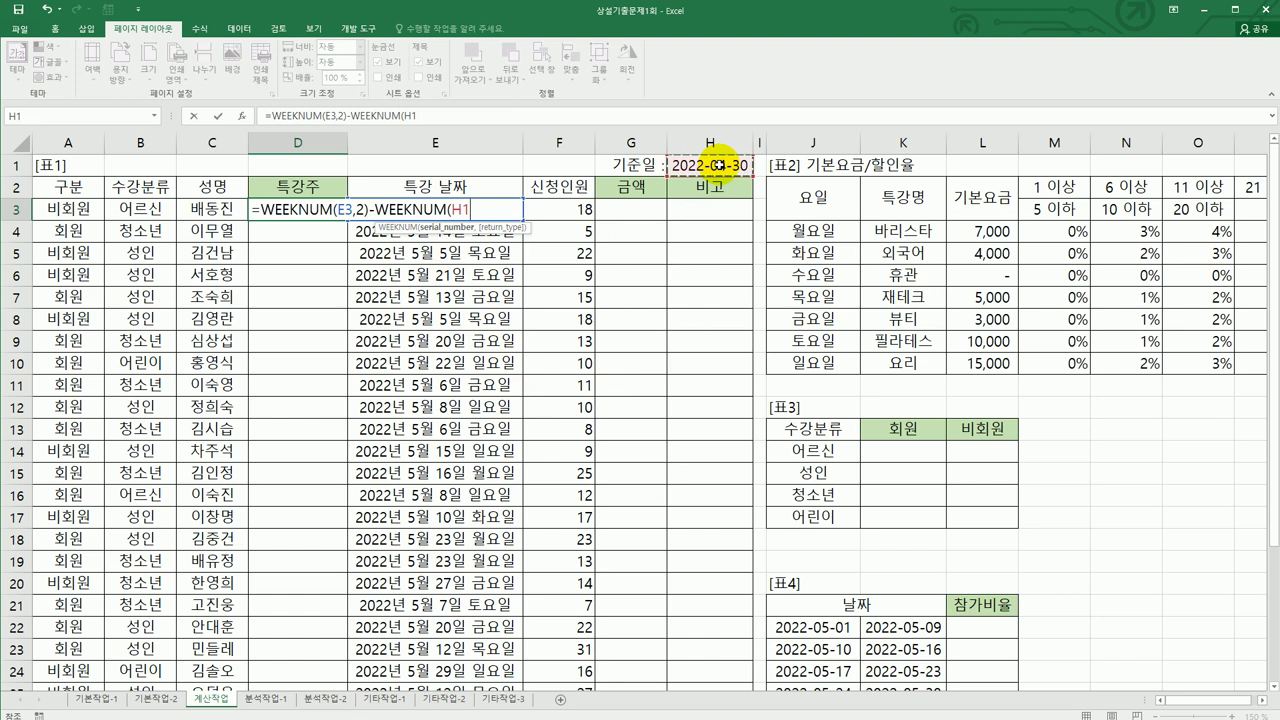
type(",2")
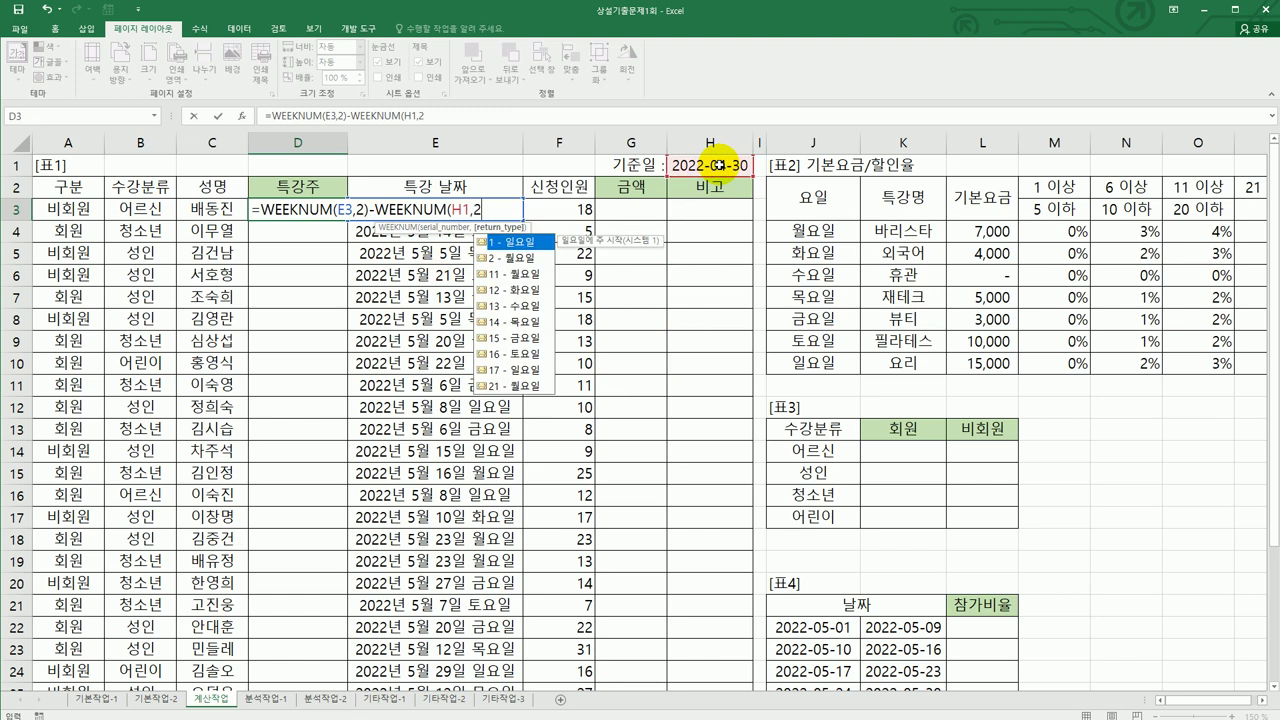
type(")")
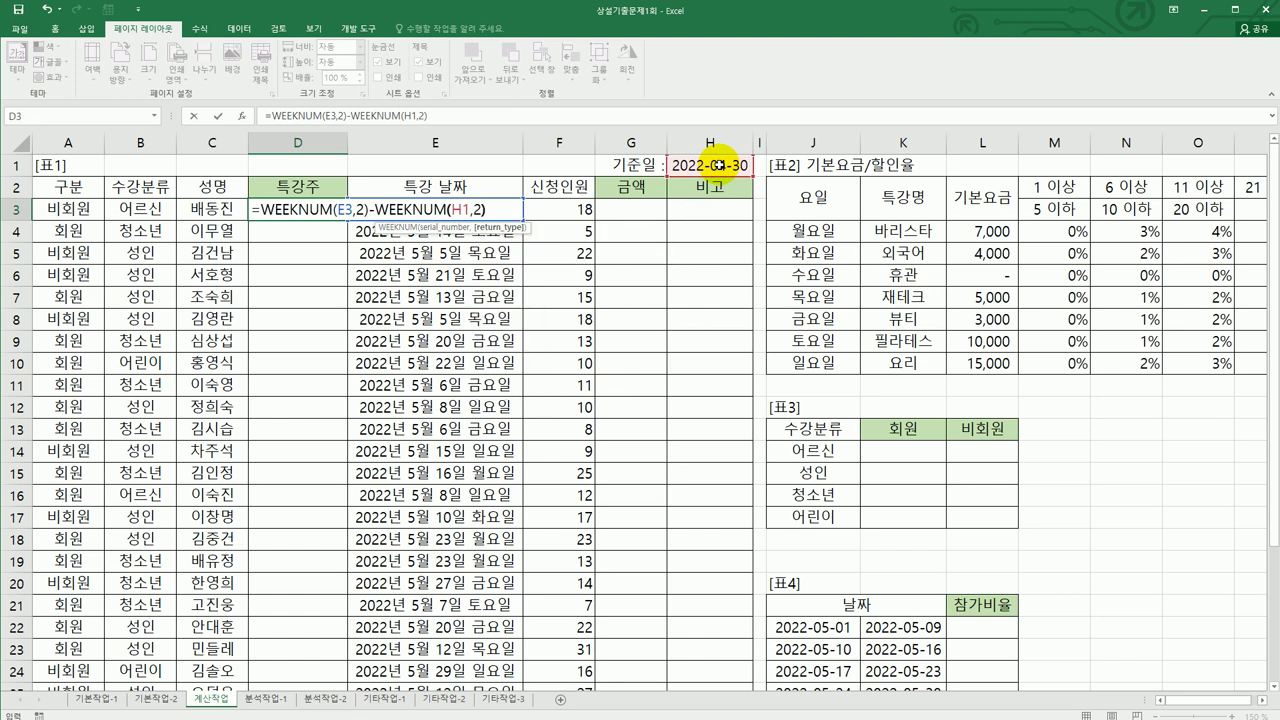
key("Return")
key("Up")
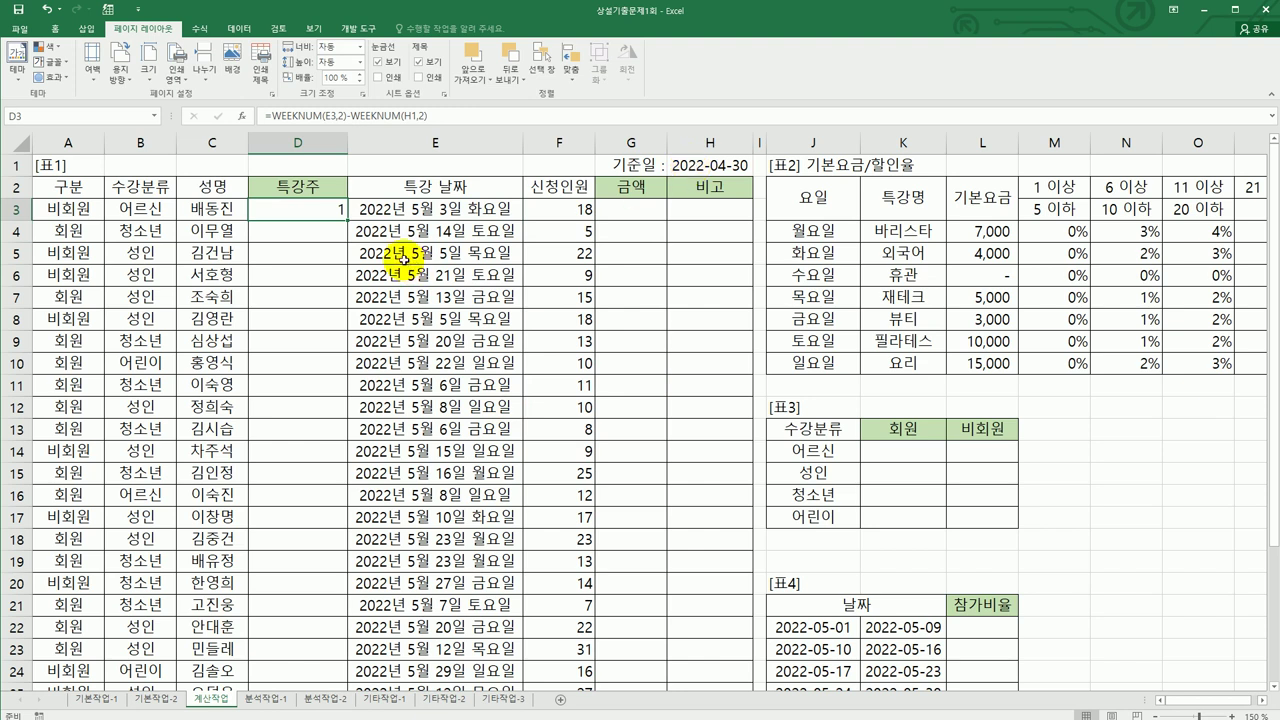
left_click(417, 213)
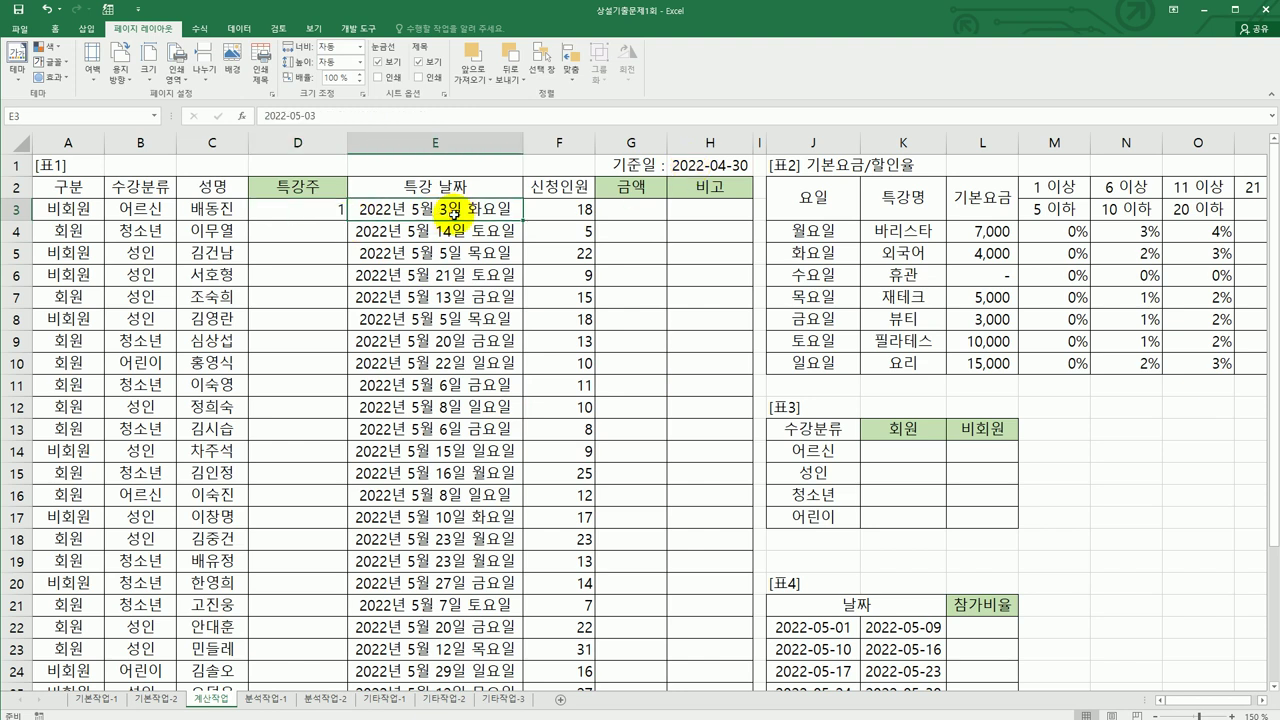
- Insert the CONCATENATE function in front of the existing WEEKNUM expression in D3 of the 특강주 column
left_click(291, 214)
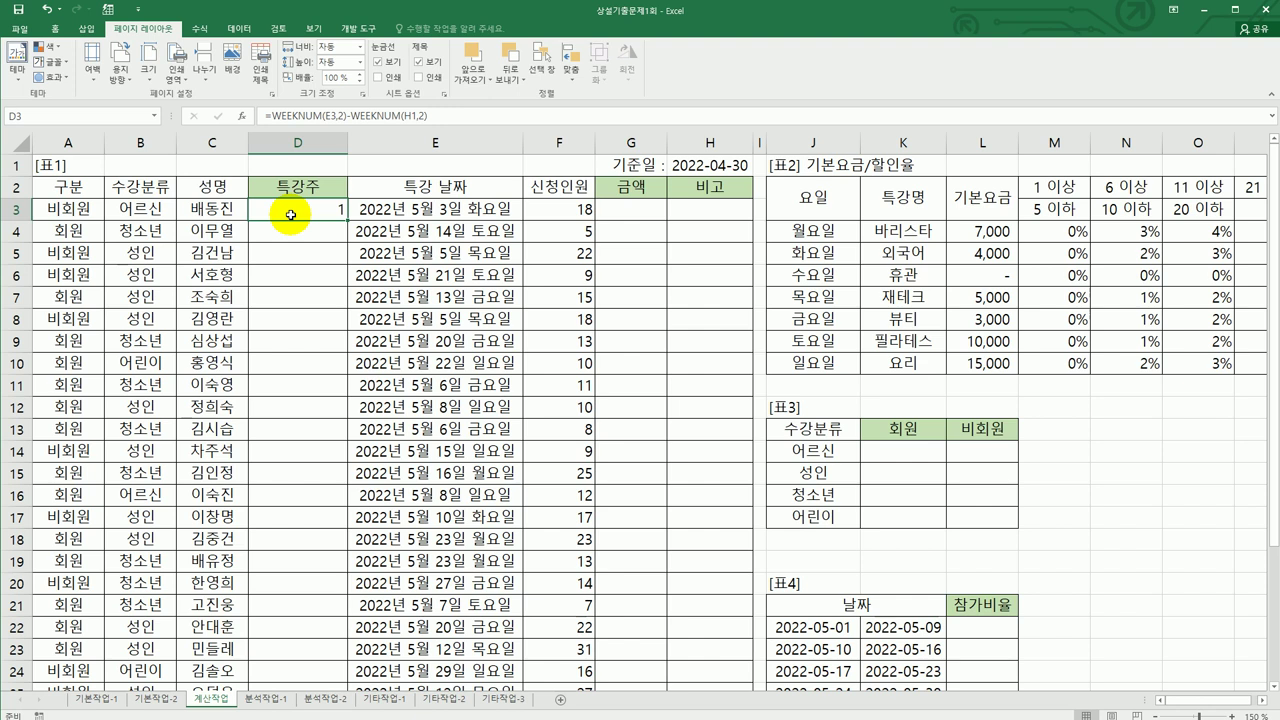
double_click(290, 214)
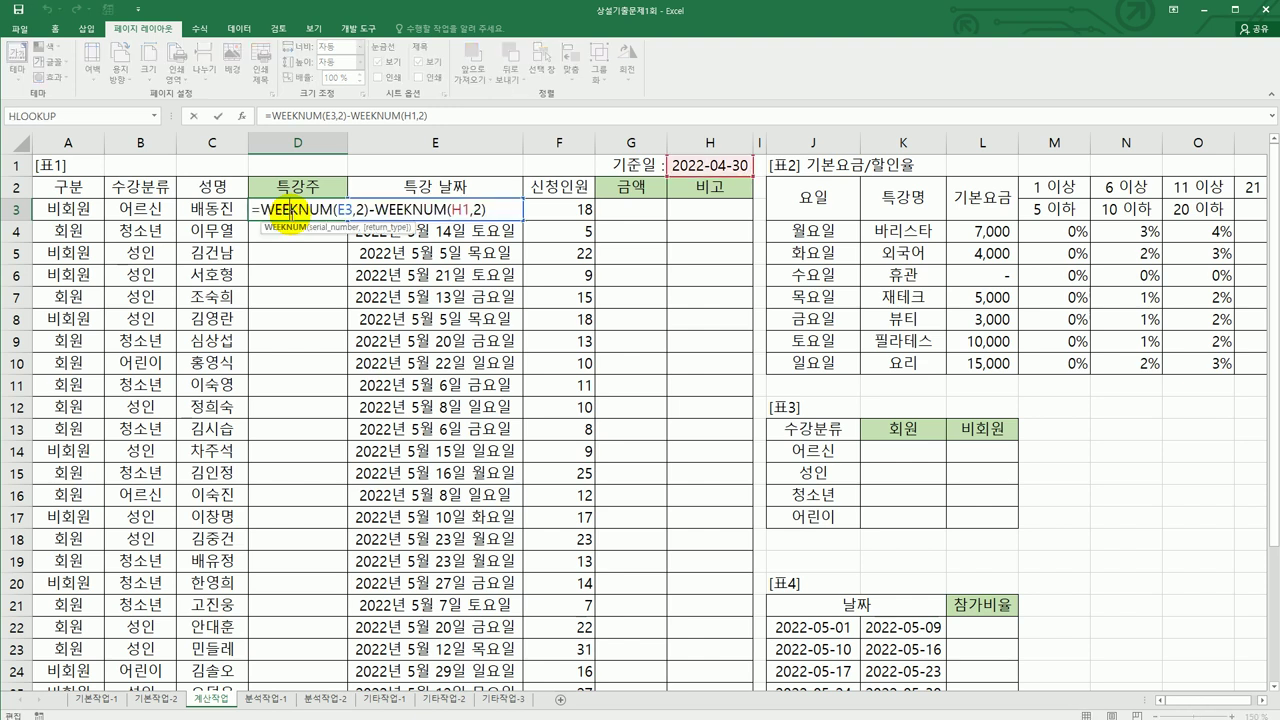
left_click(261, 212)
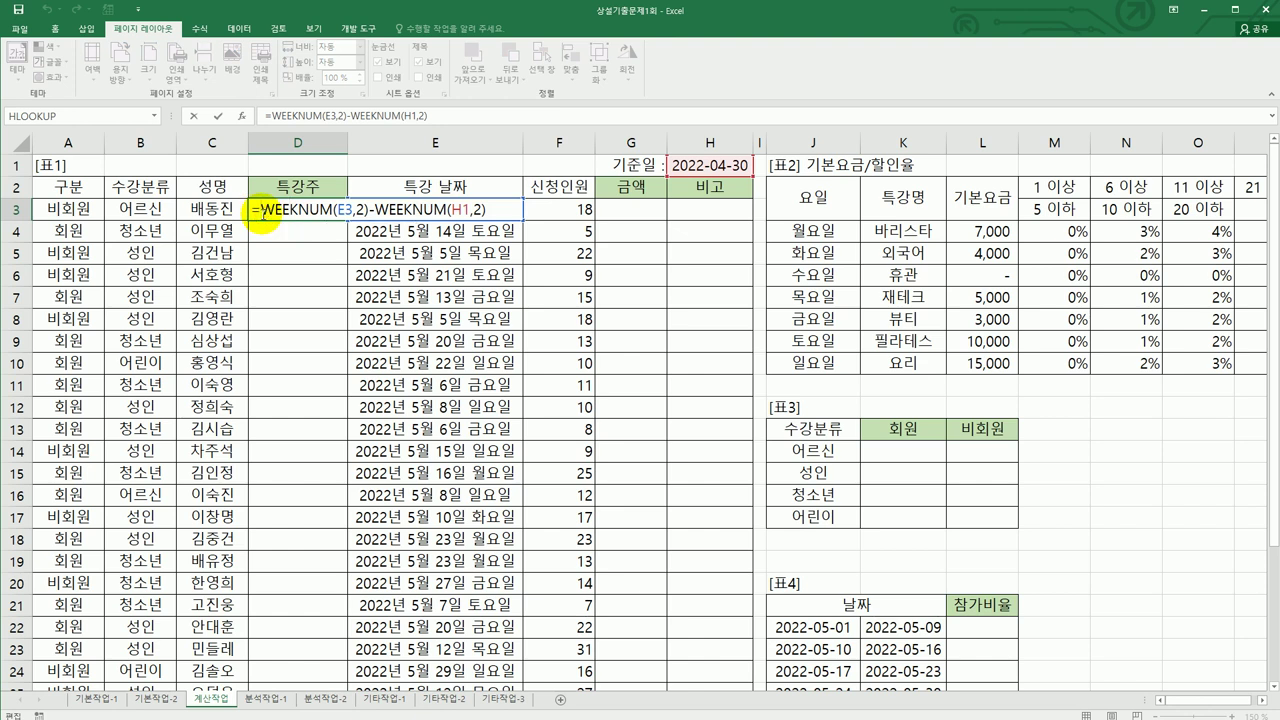
type("co")
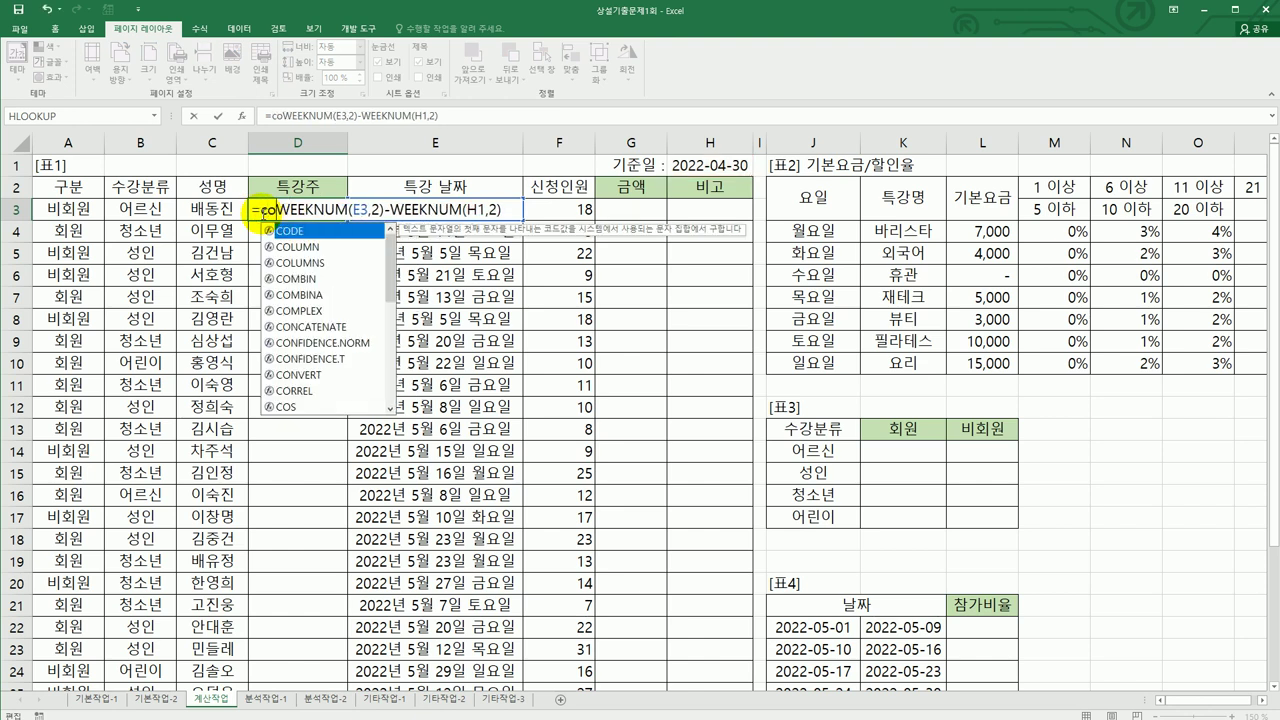
type("n")
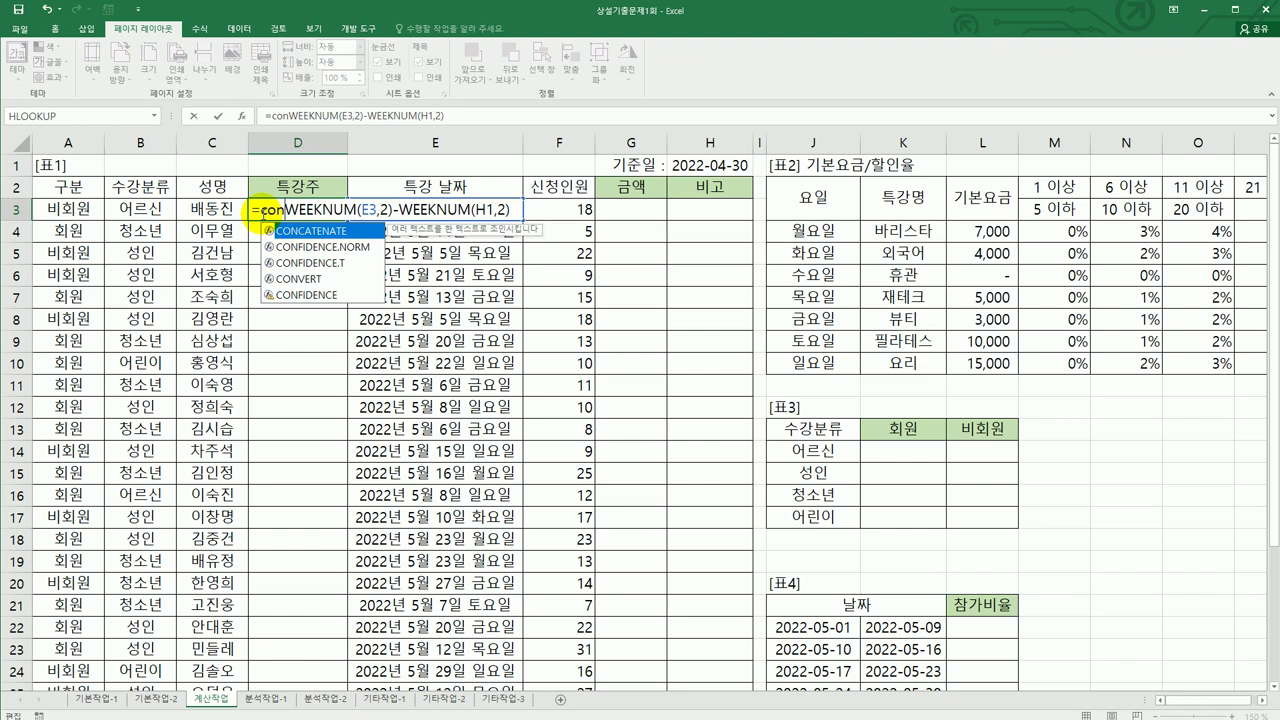
double_click(316, 235)
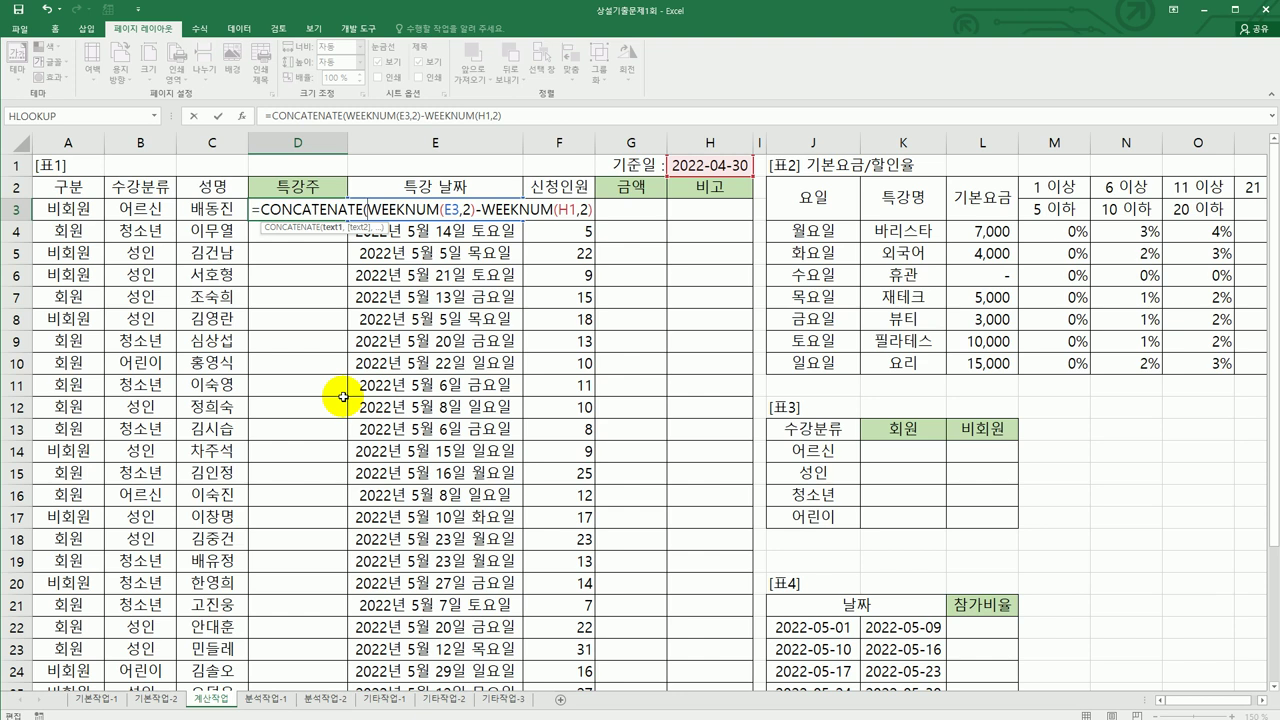
- Add the 구분 cell A3 and the text "-" as the first two CONCATENATE arguments before the week-number difference
left_click(65, 208)
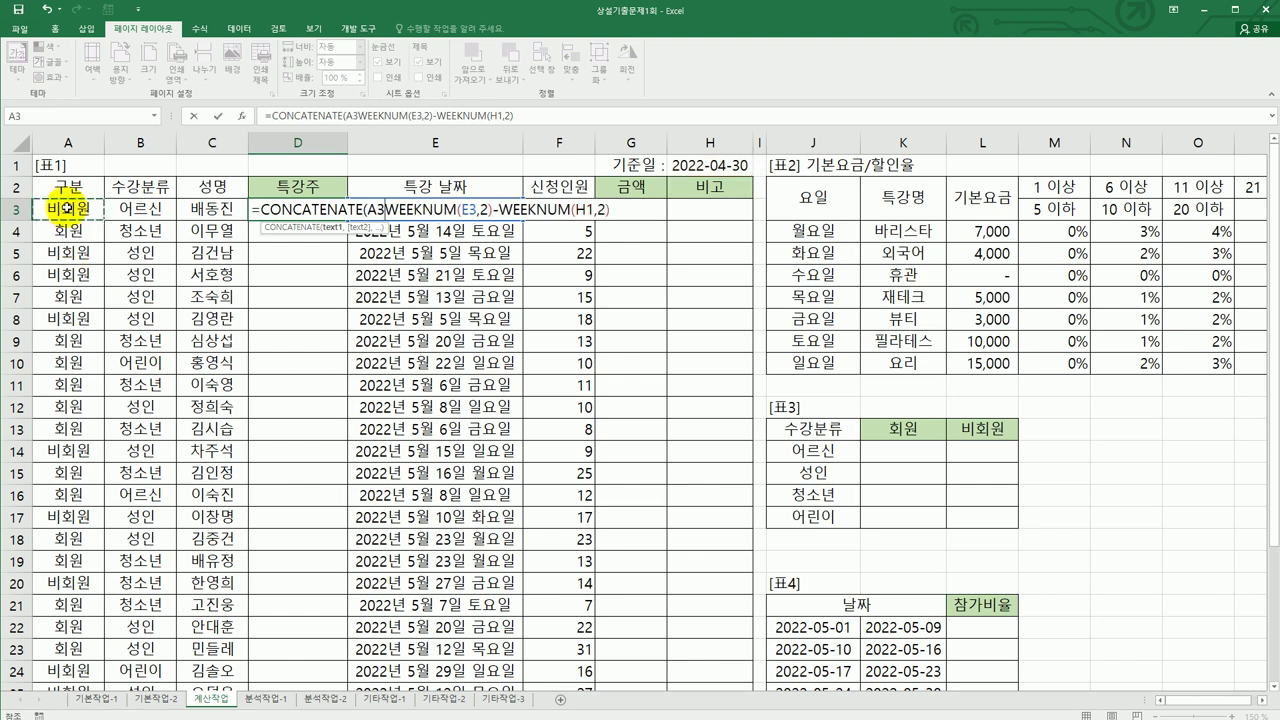
type(",")
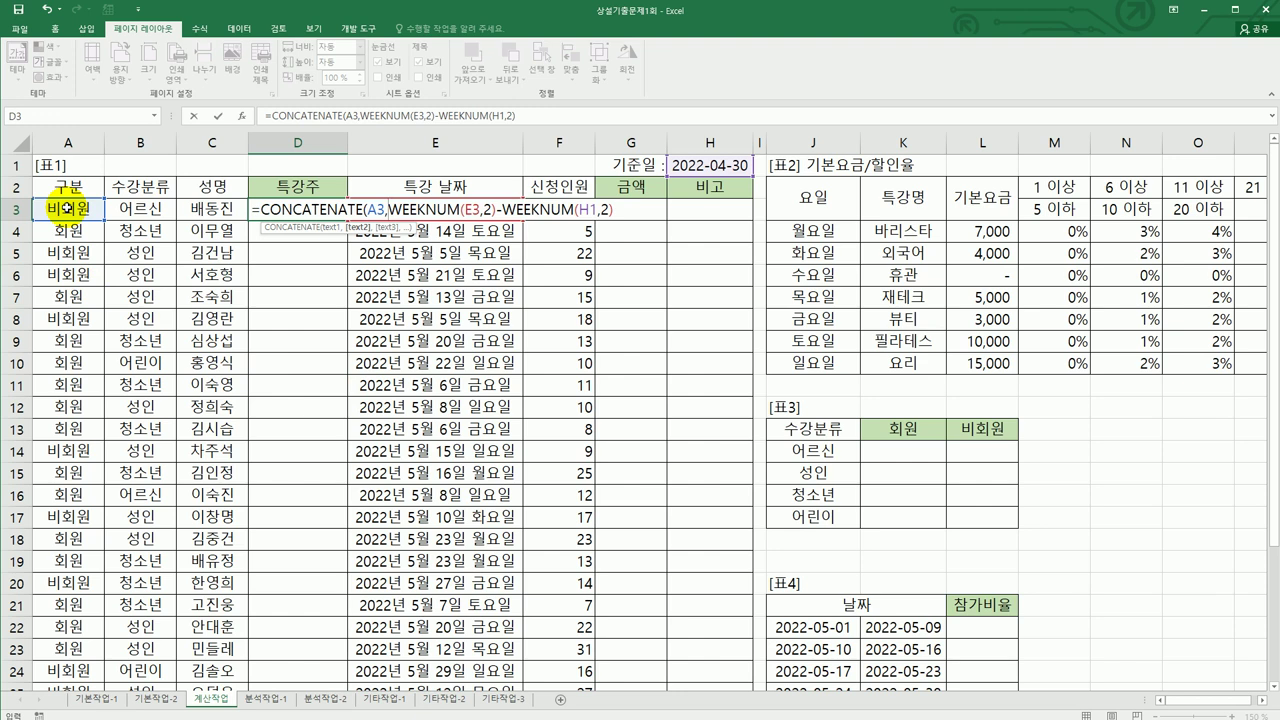
type("\"")
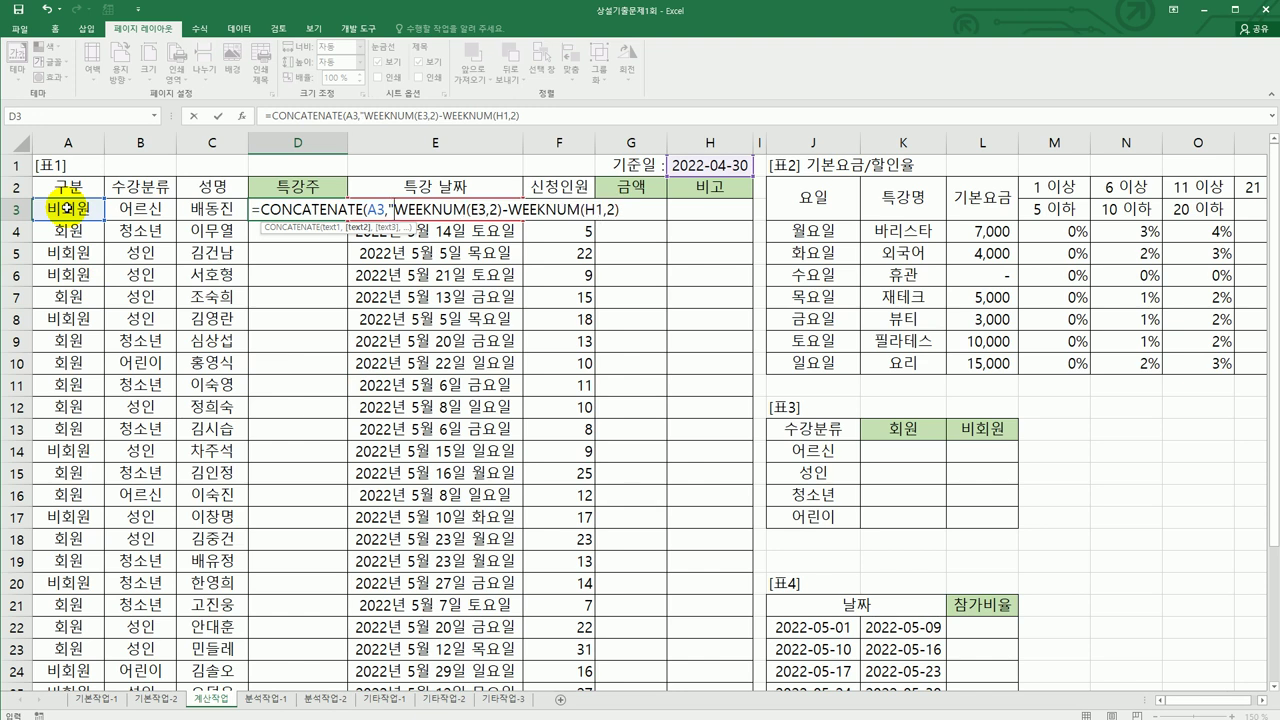
type("-\"")
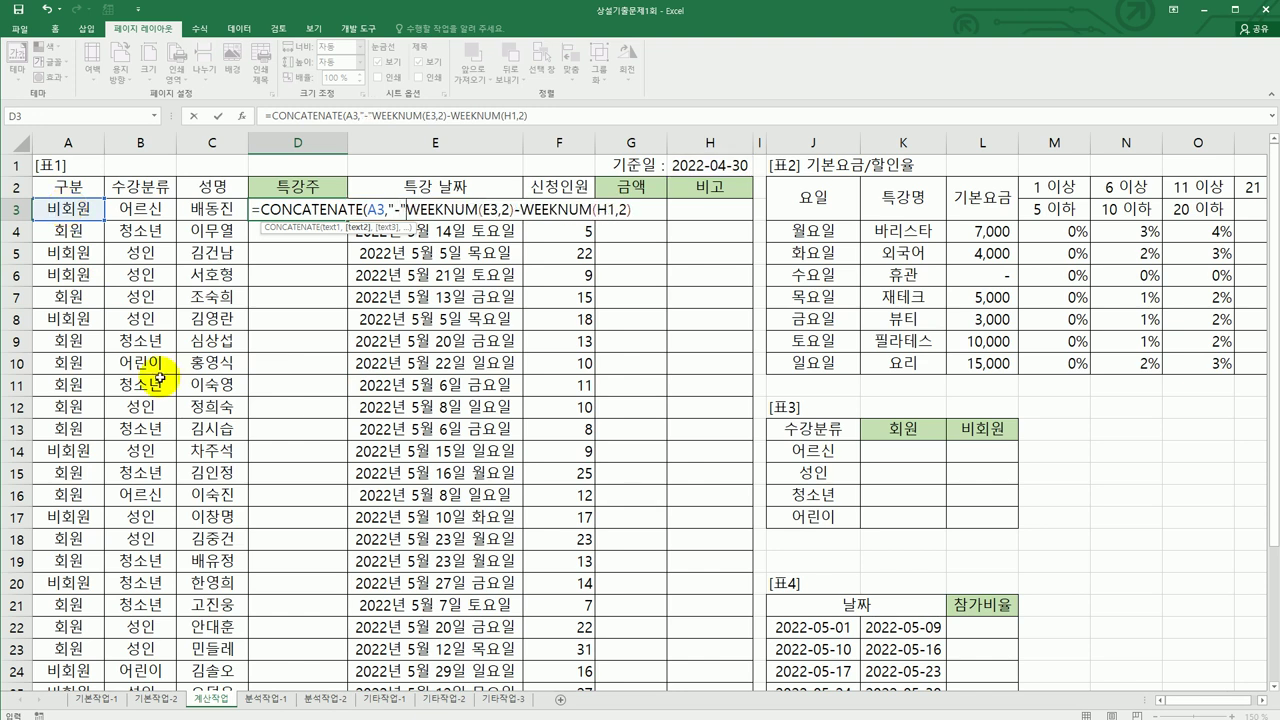
type(",")
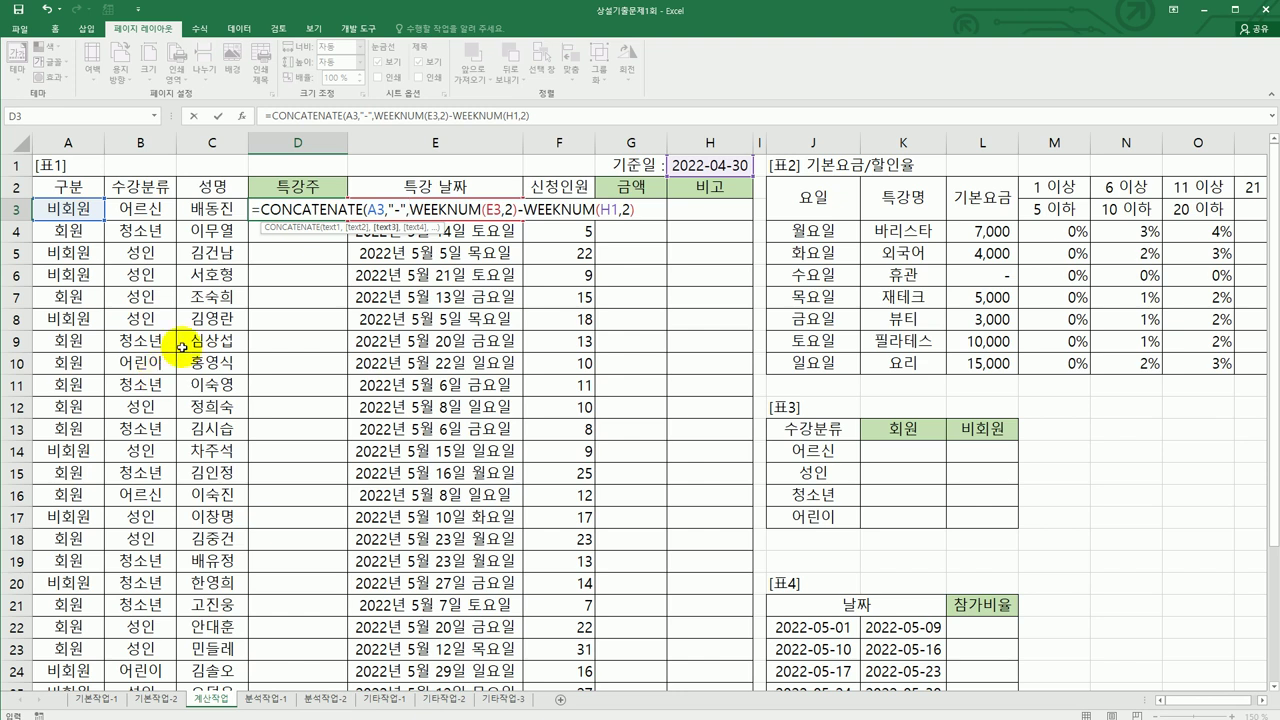
- Add "주" as the last CONCATENATE argument in D3, apply the formula and fill it down to D32
left_click(645, 211)
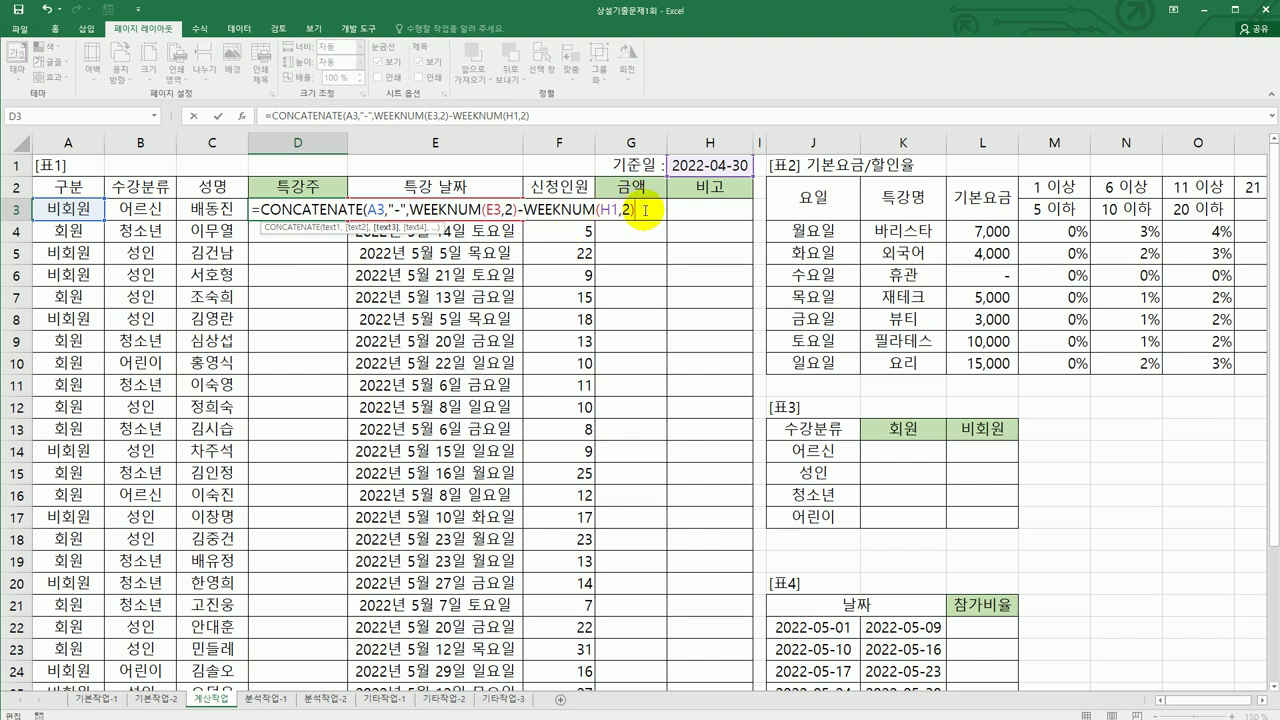
type(",\"wn")
key("BackSpace")
key("BackSpace")
type("주\"")
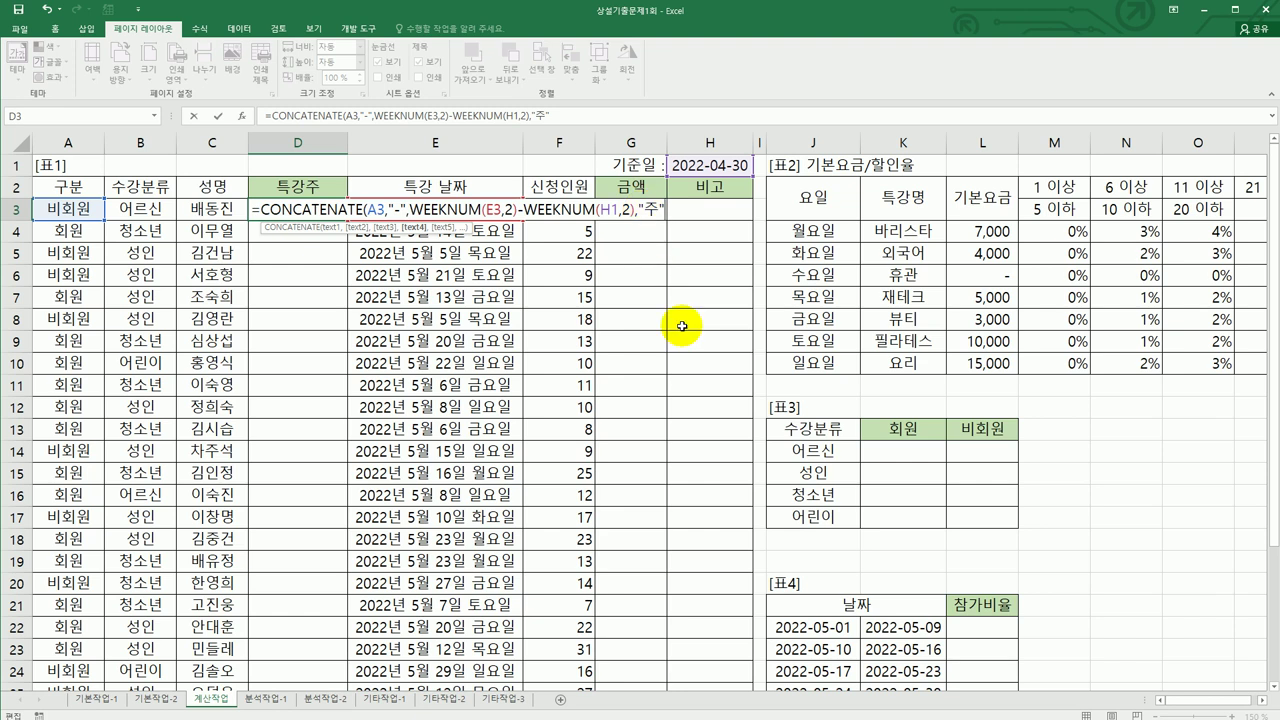
type(")")
key("ctrl+Return")
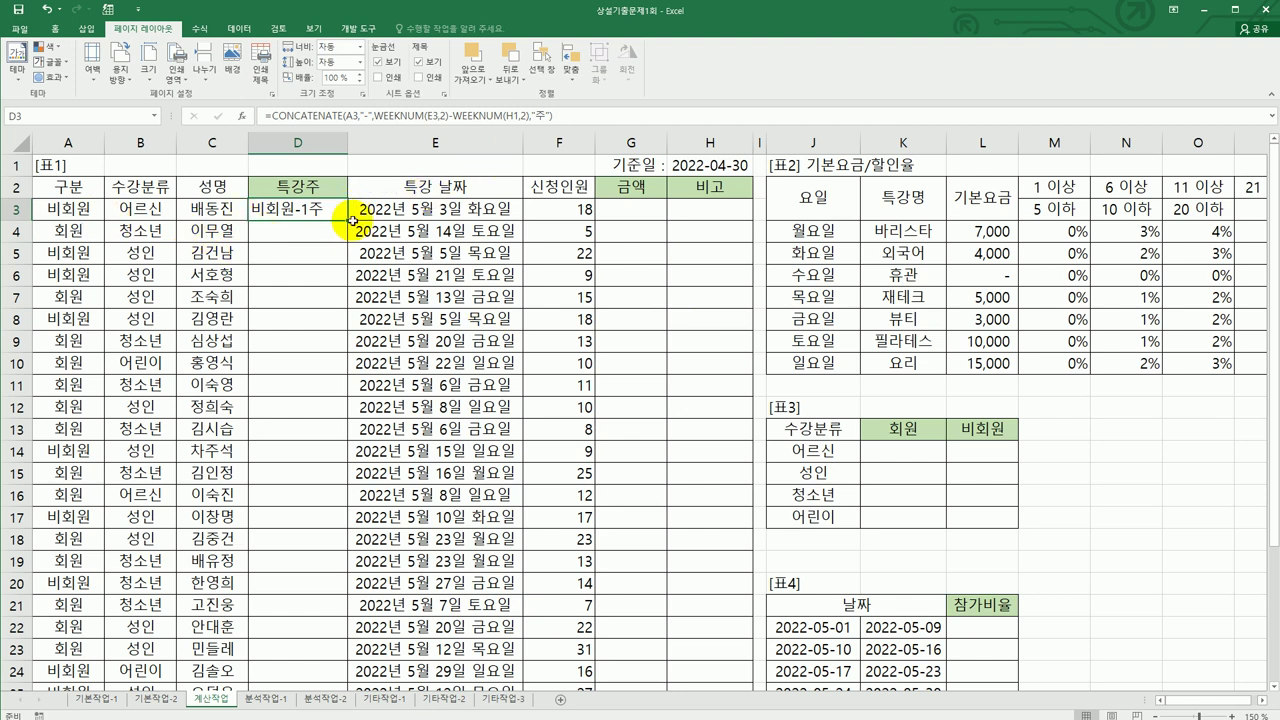
left_click_drag(348, 220, 352, 665)
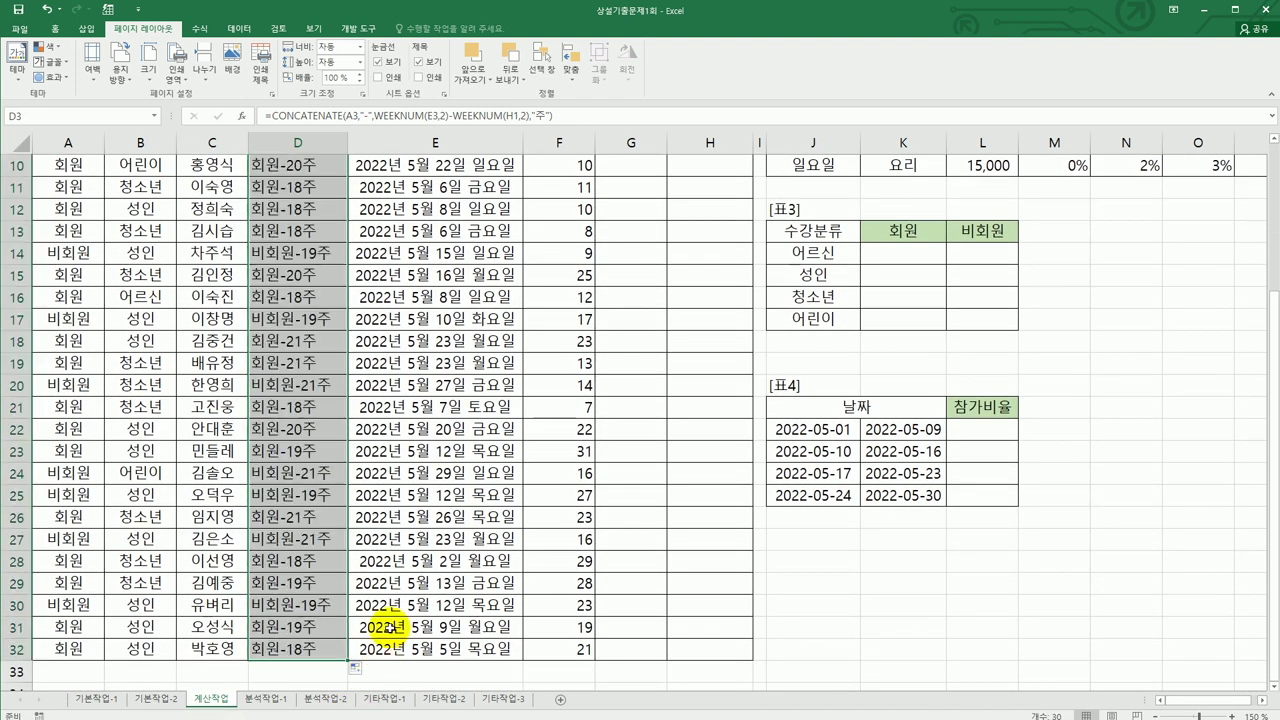
scroll(385, 638, "up", 3)
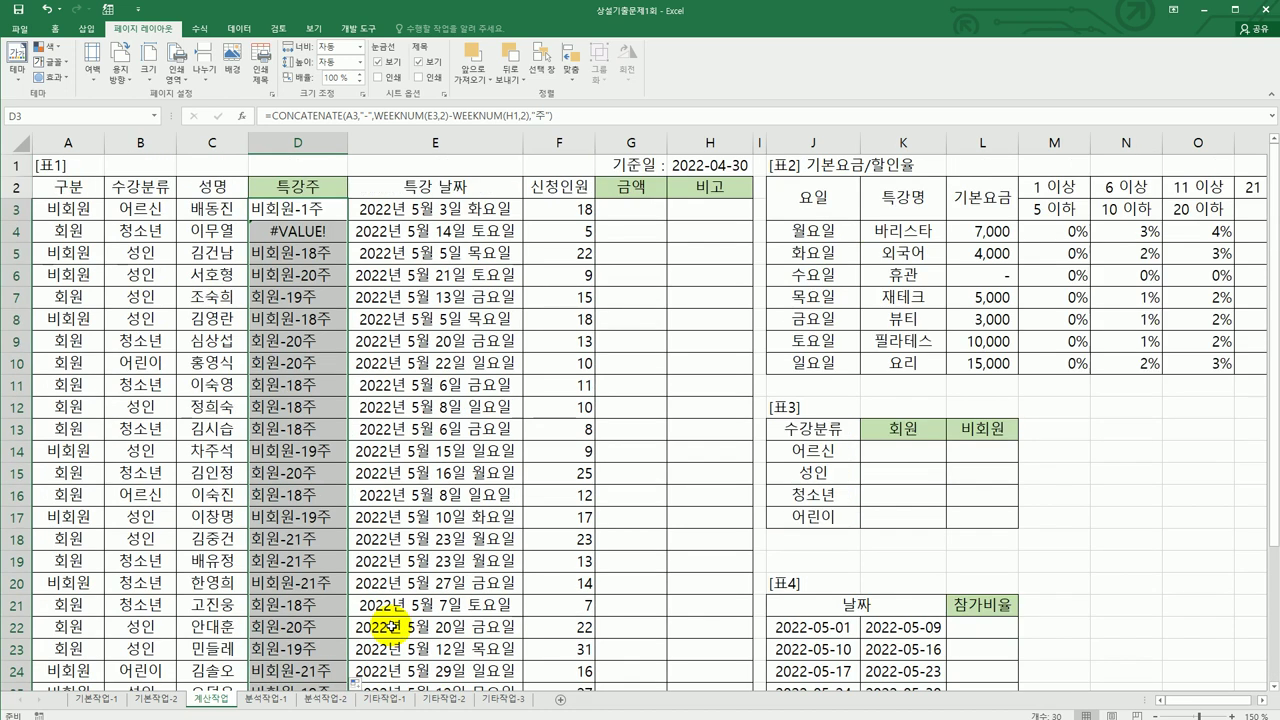
- Compare the base-date reference in the copied 특강주 formulas in D4 and D5 with the original formula in D3
left_click(312, 230)
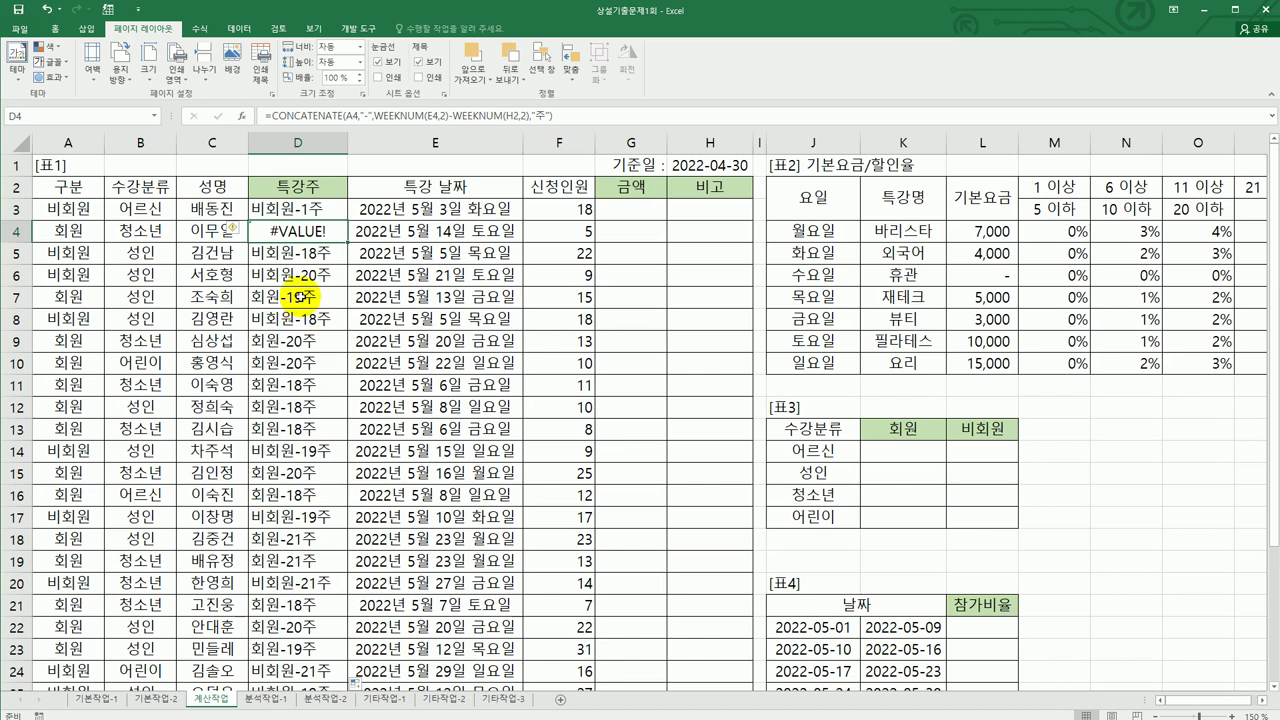
key("Down")
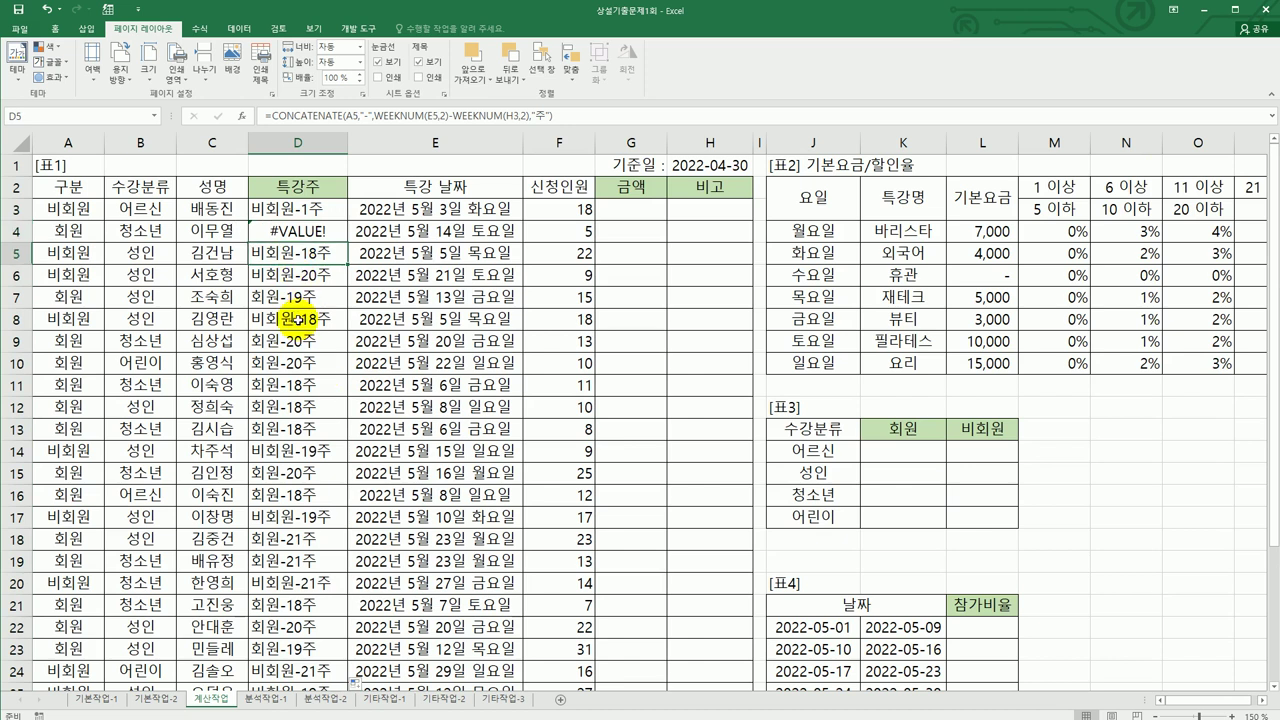
left_click(292, 210)
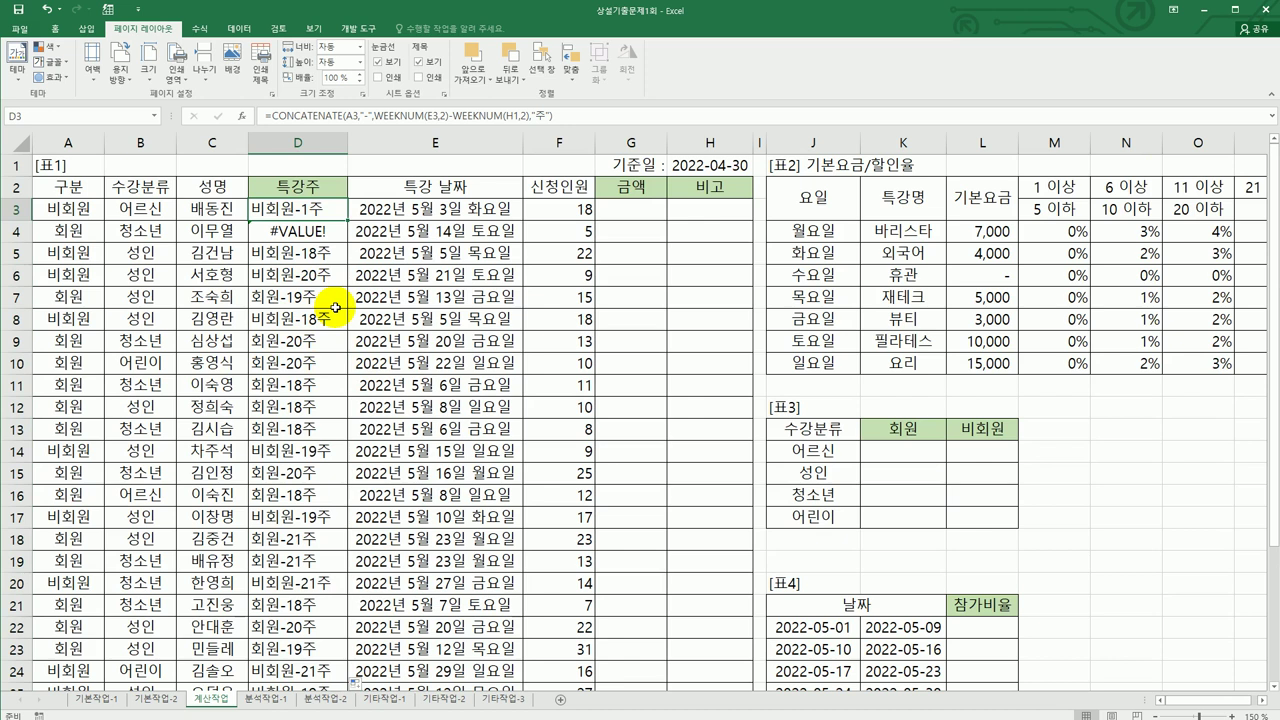
left_click(441, 209)
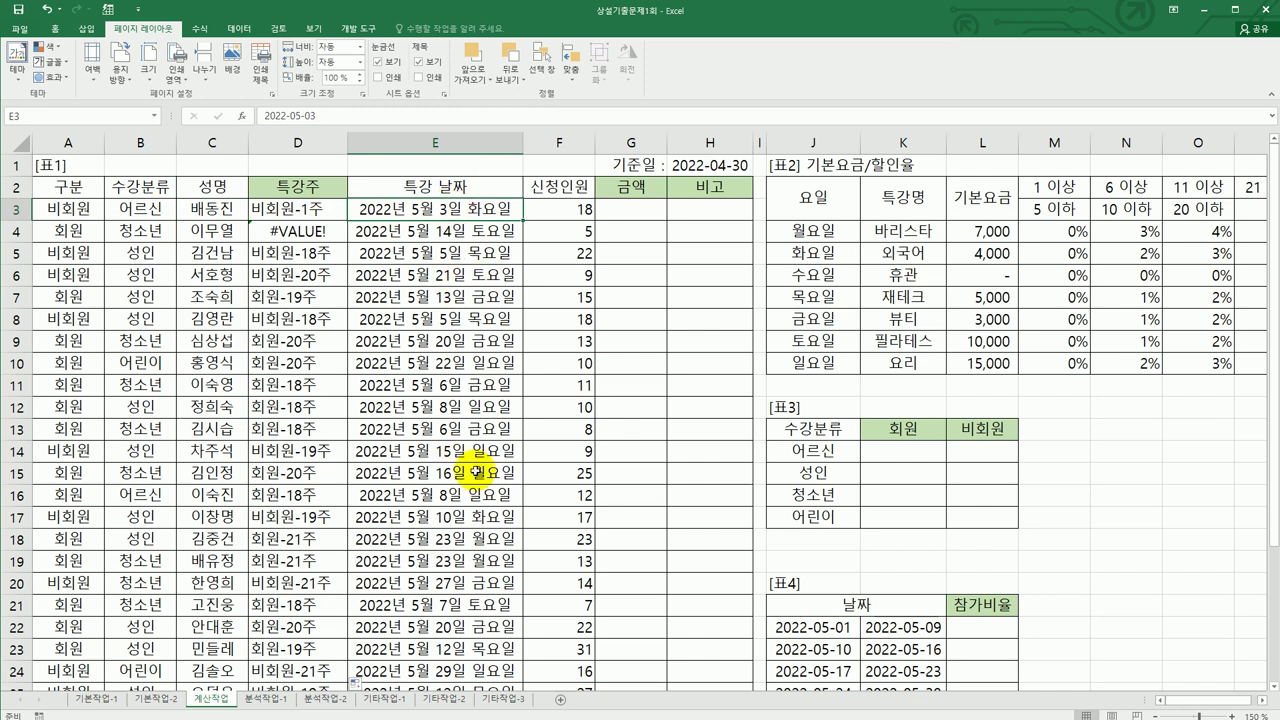
left_click(317, 208)
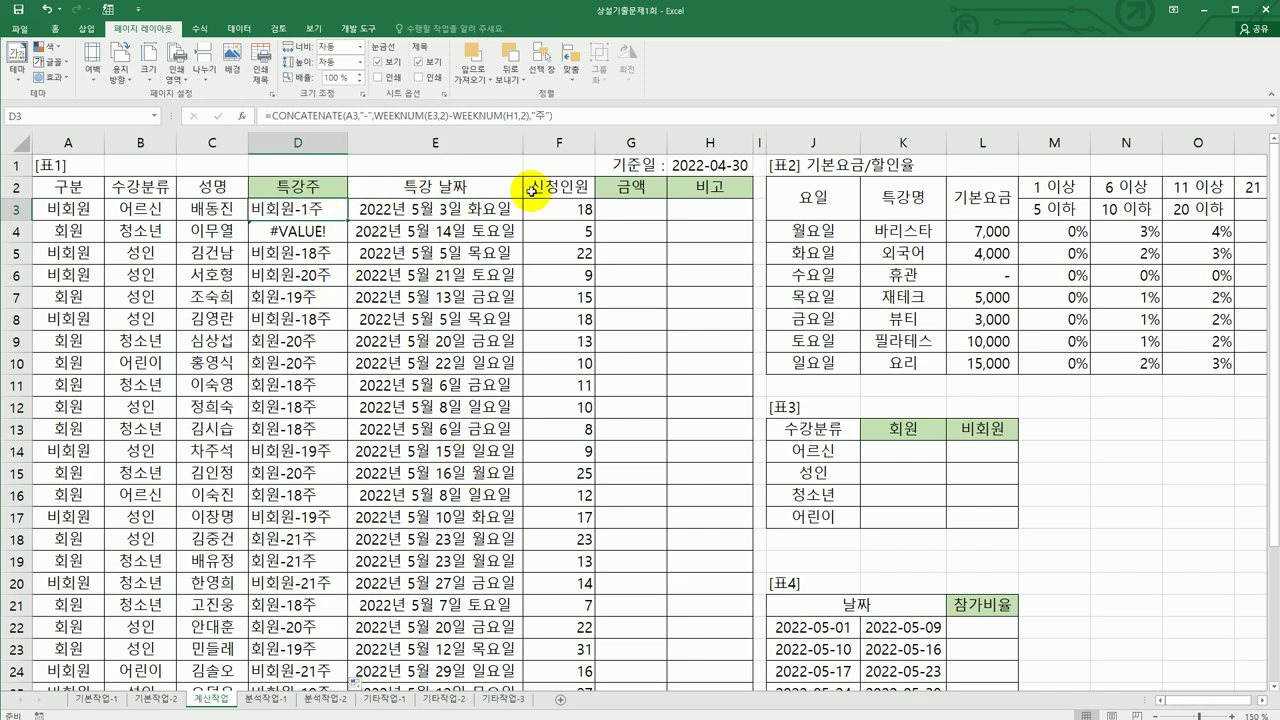
left_click(709, 166)
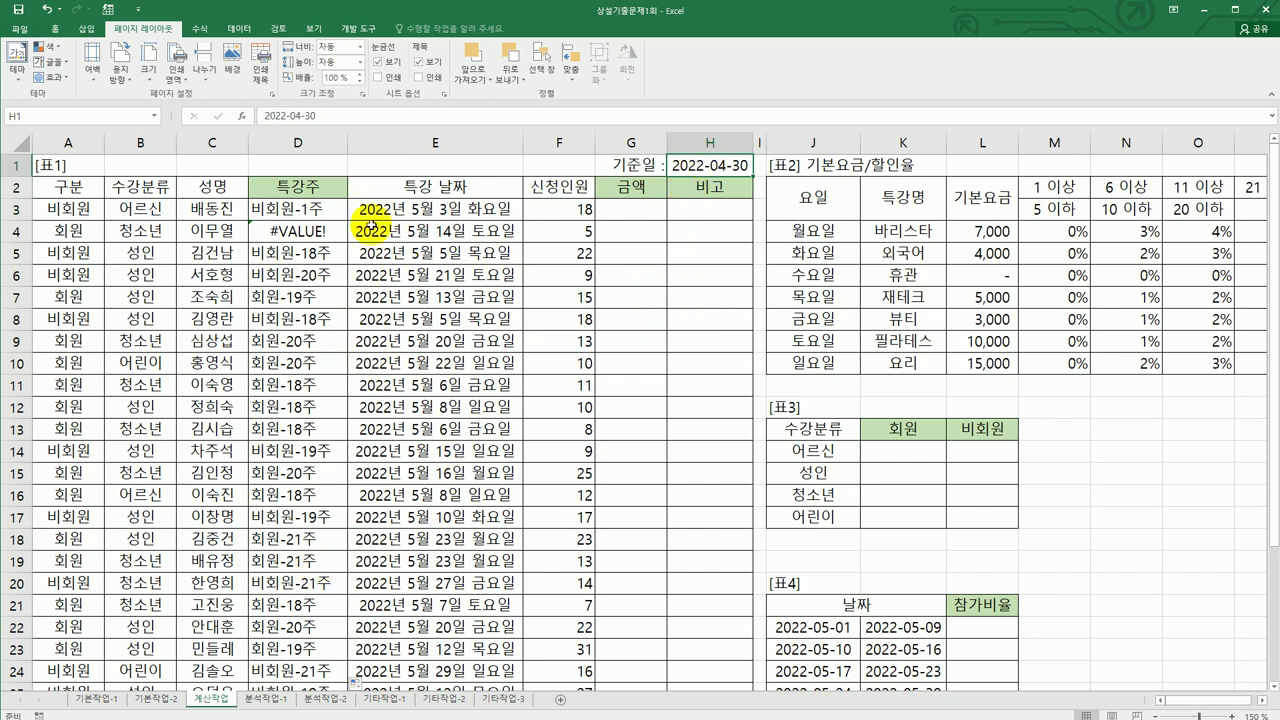
left_click(302, 235)
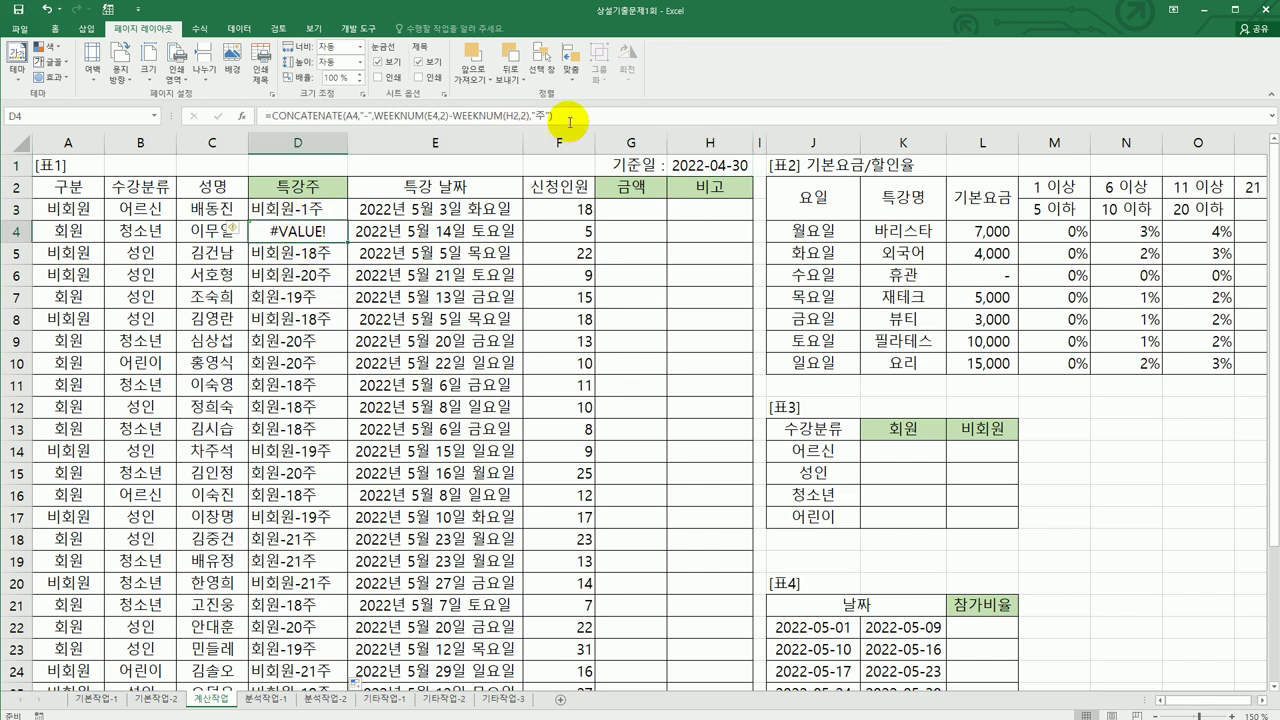
left_click(588, 112)
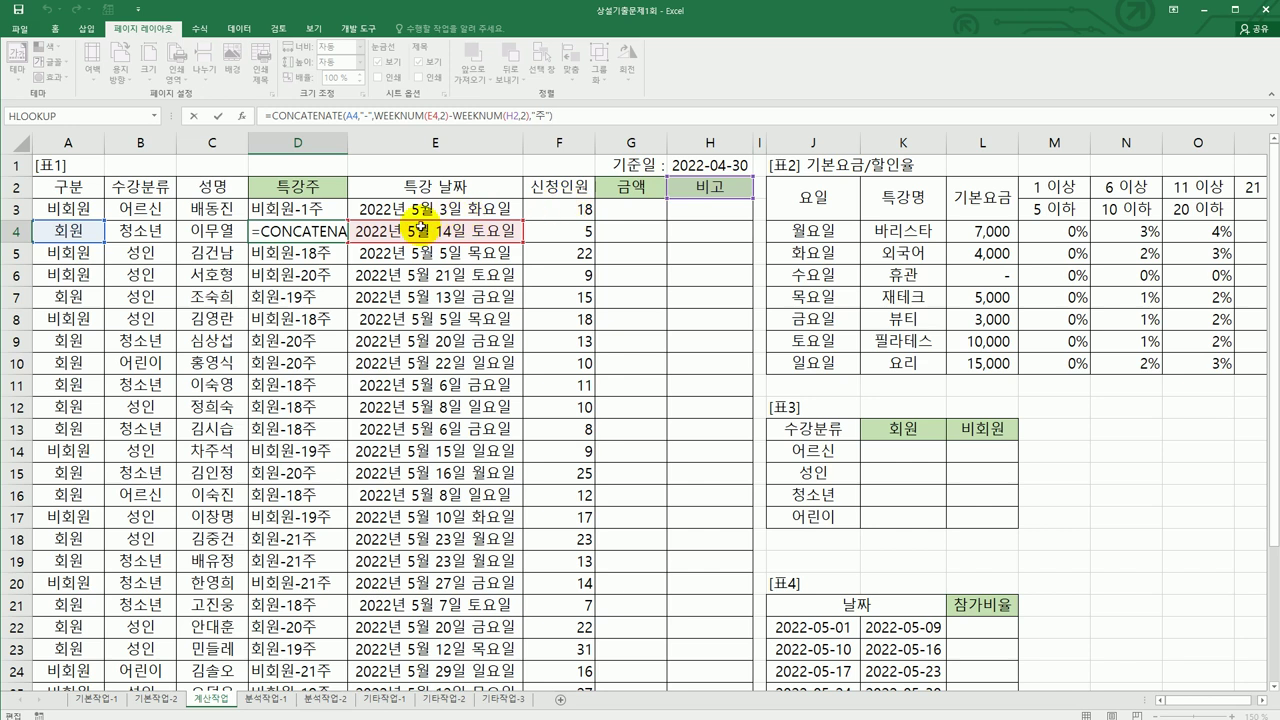
left_click(329, 248)
left_click(575, 114)
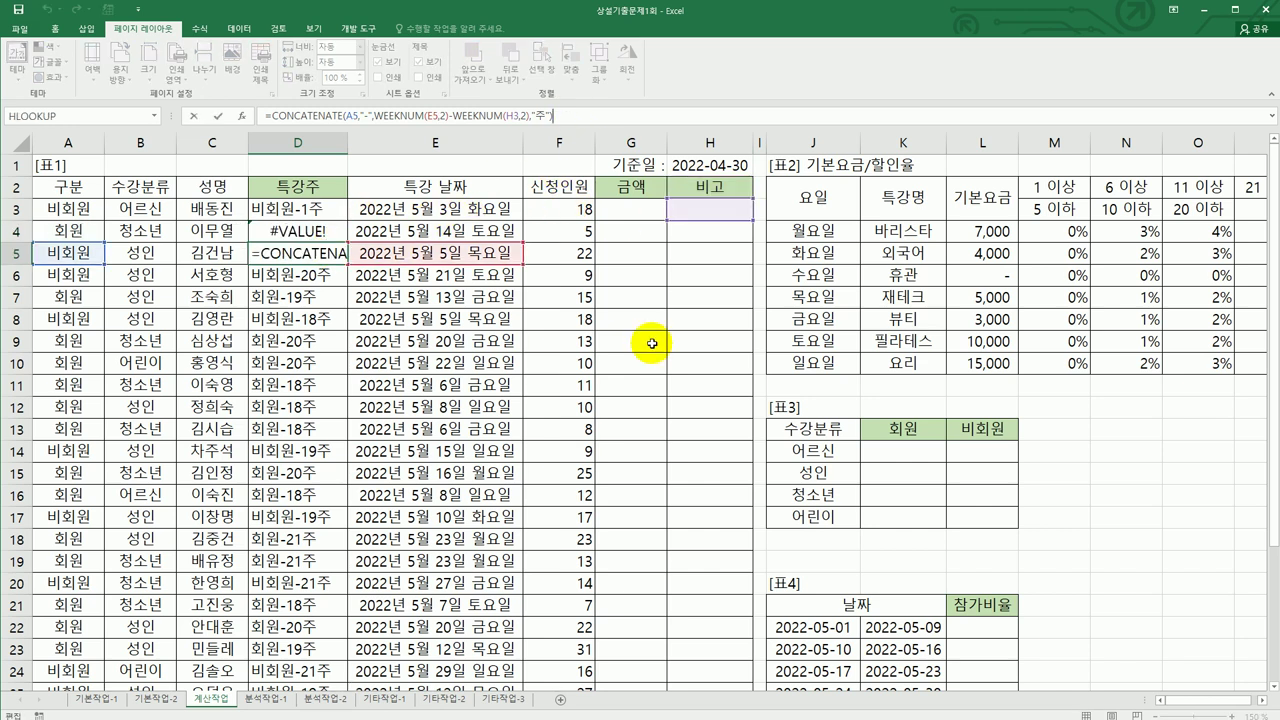
key("Return")
- Make the base-date reference H1 absolute as $H$1 in the 특강주 formula in D3
left_click(330, 208)
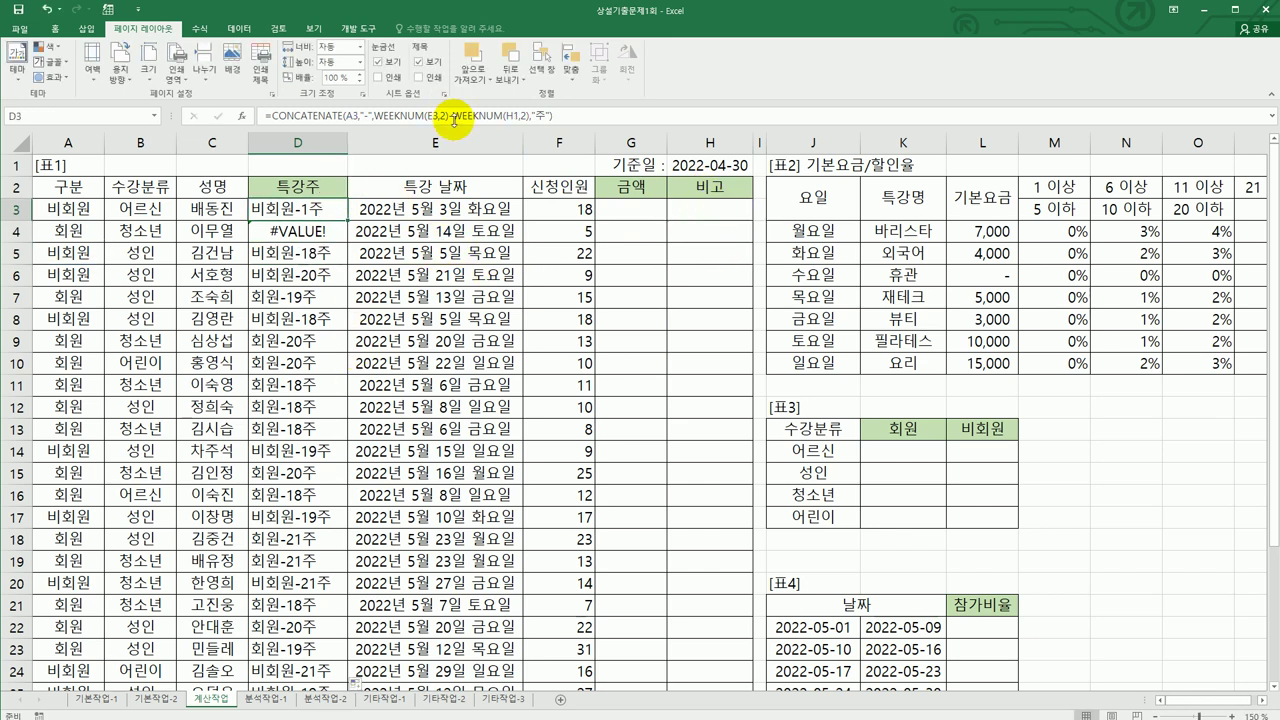
double_click(315, 206)
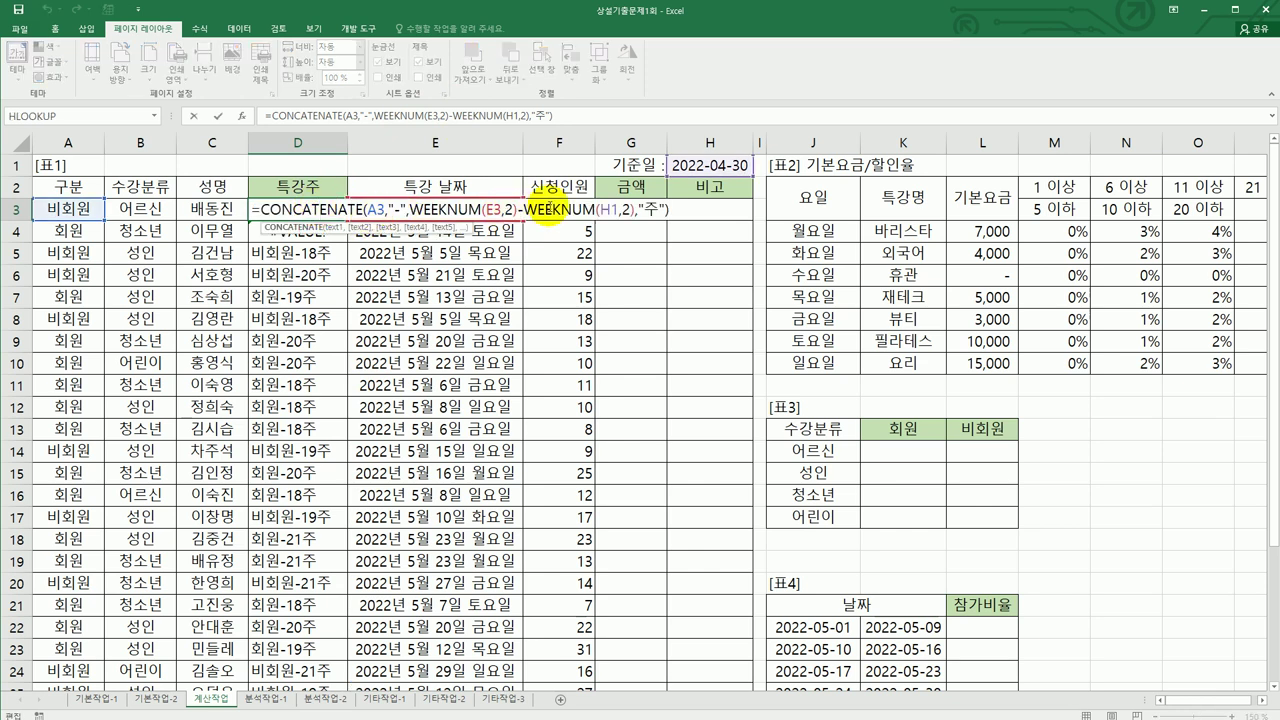
left_click(607, 209)
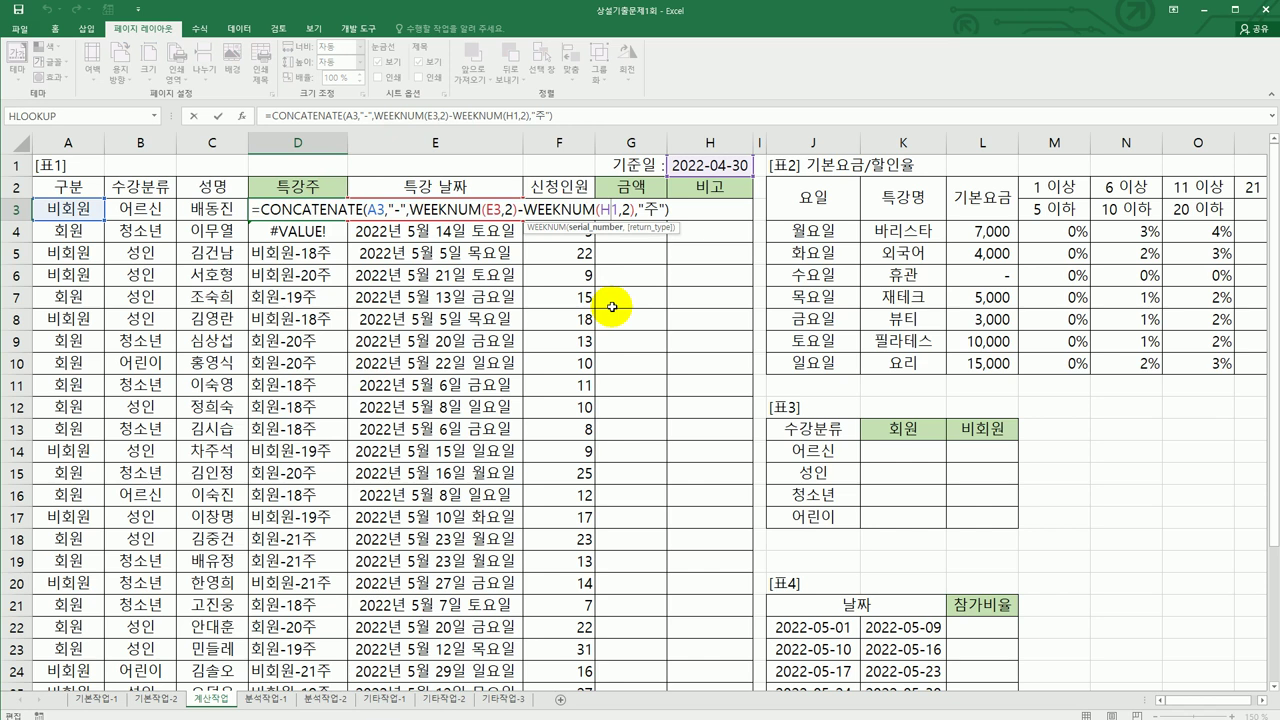
key("F4")
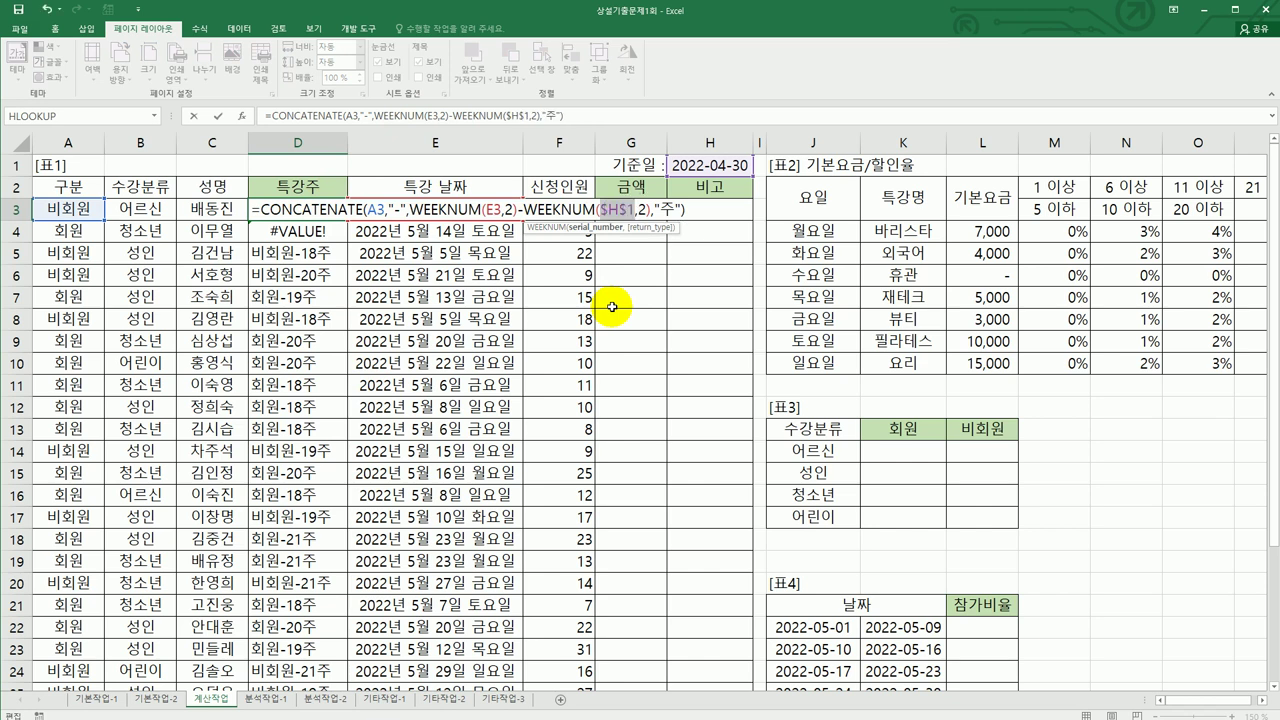
key("Return")
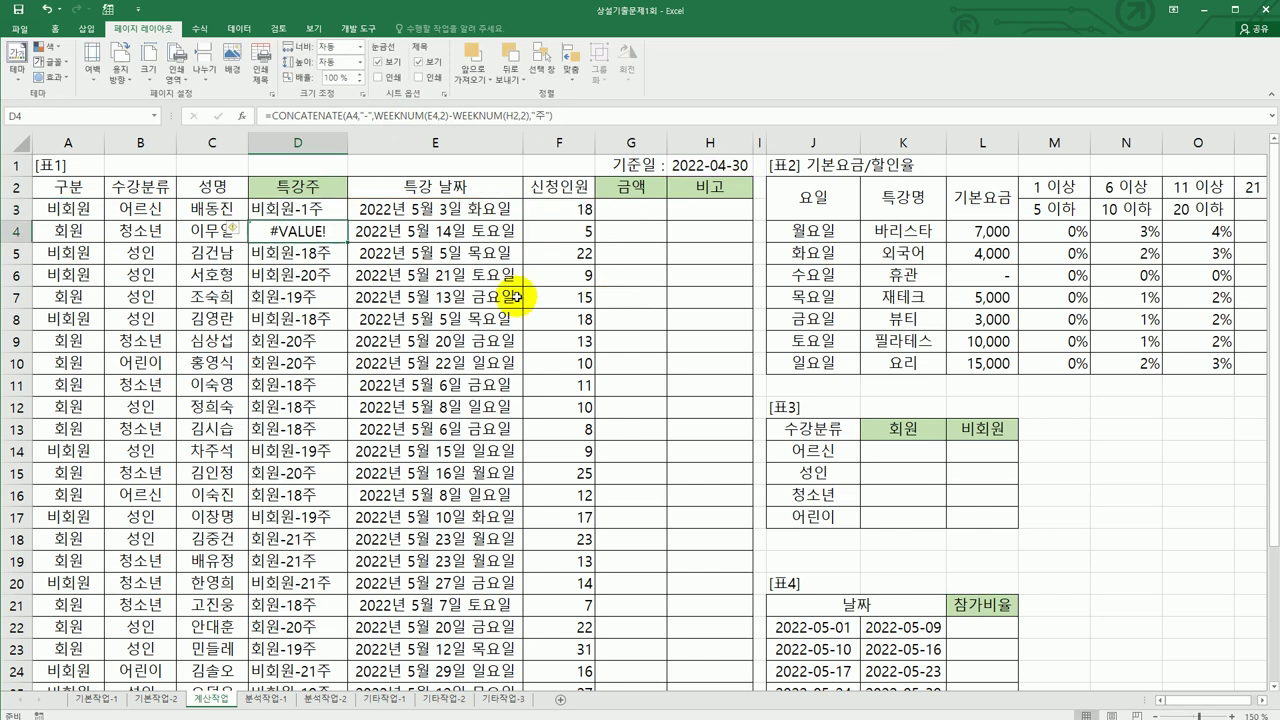
- Fill the corrected 특강주 formula from D3 down to D32 and review the filled column
left_click(320, 205)
double_click(340, 216)
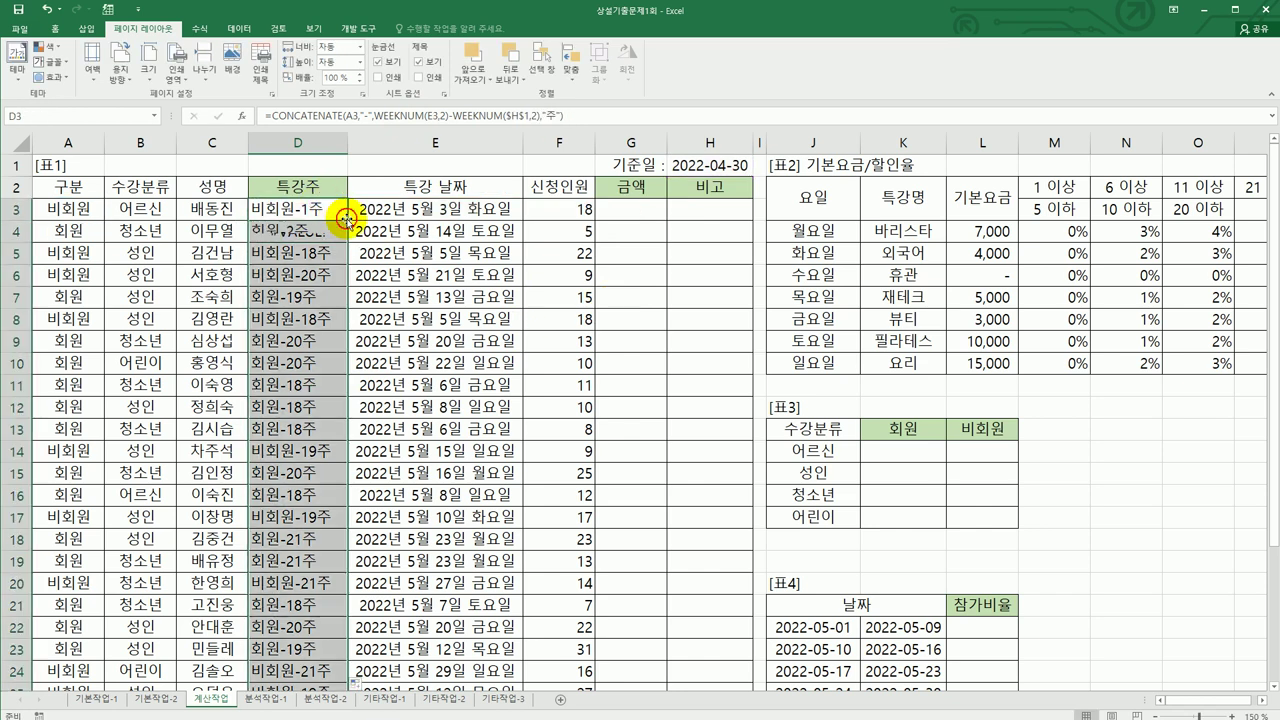
scroll(294, 537, "down", 4)
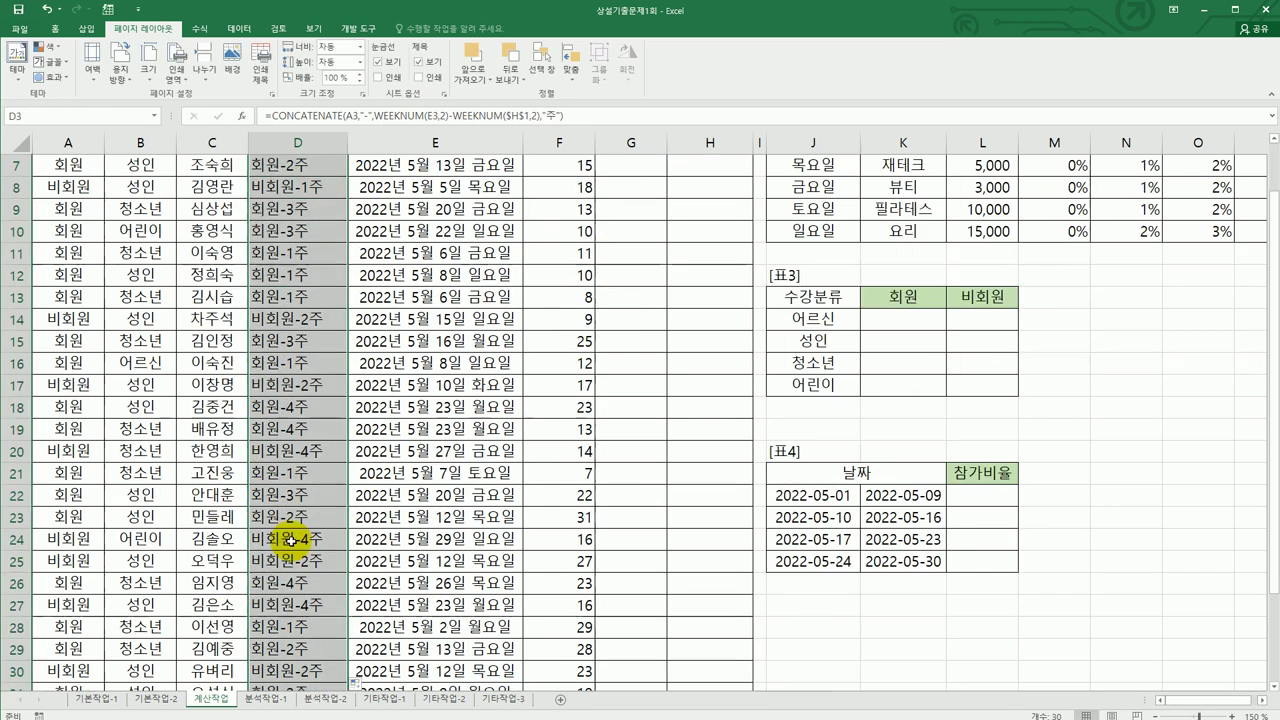
scroll(290, 543, "up", 4)
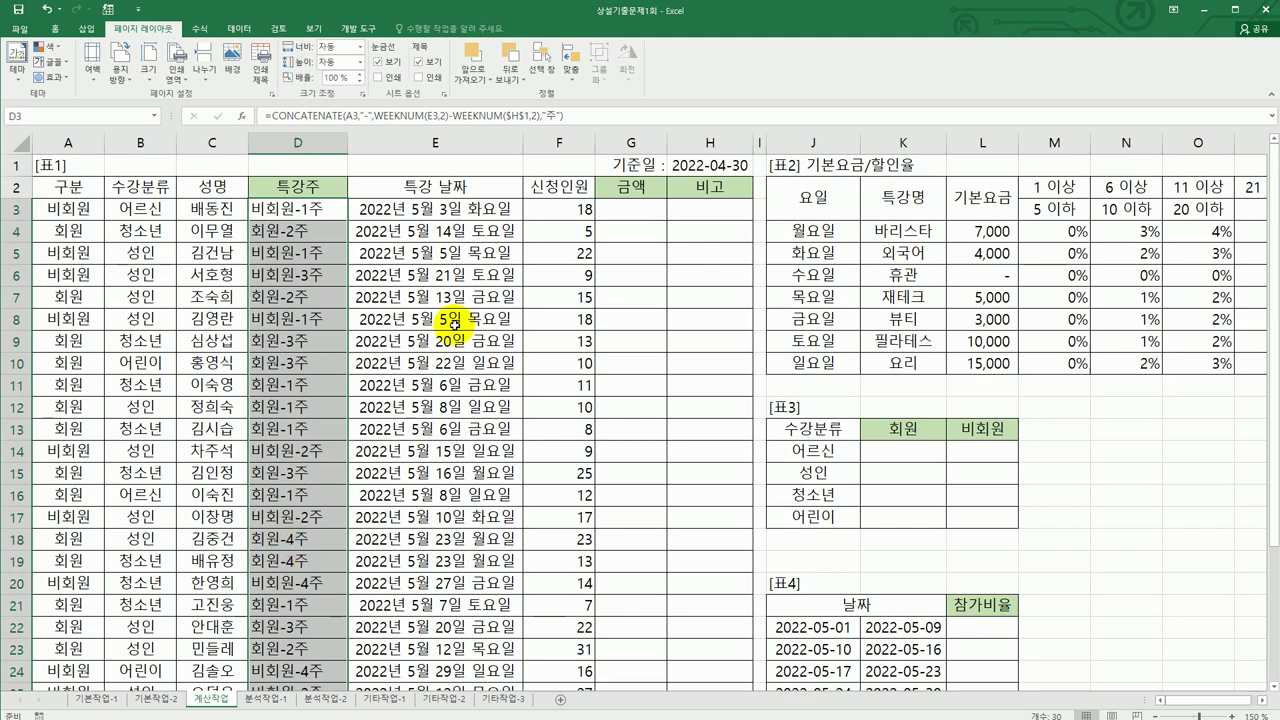
left_click(481, 199)
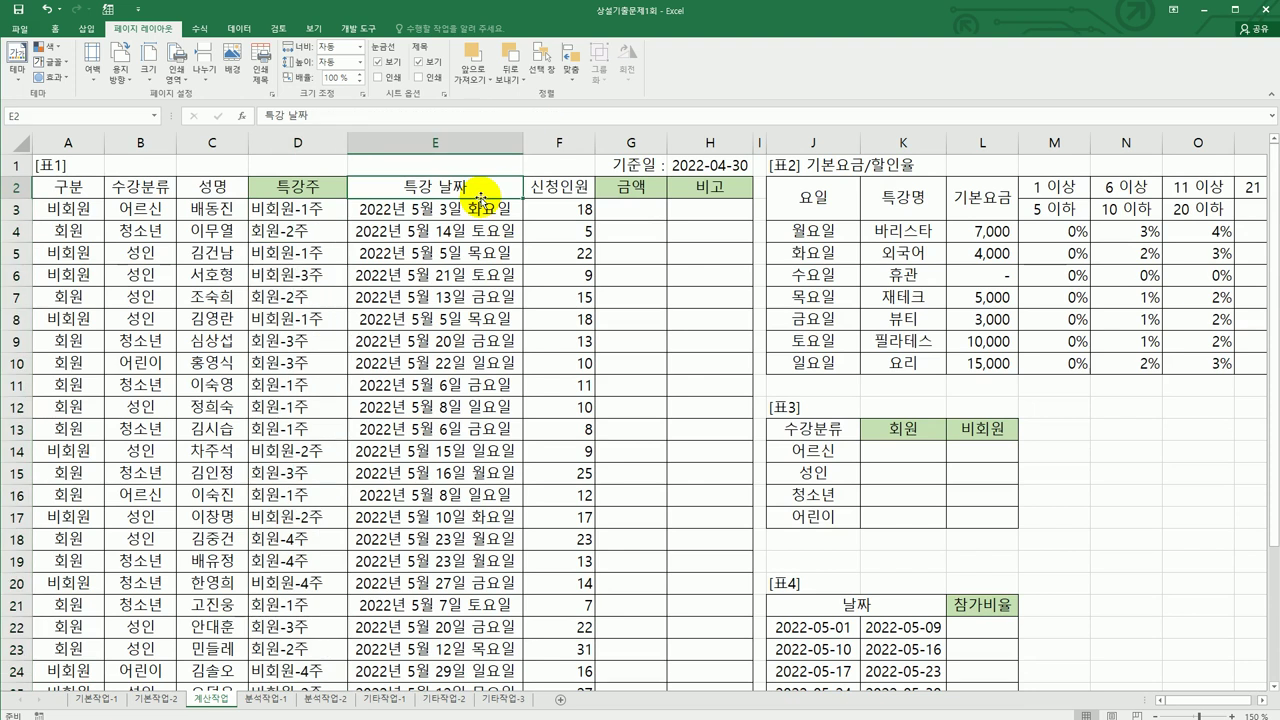
left_click(576, 190)
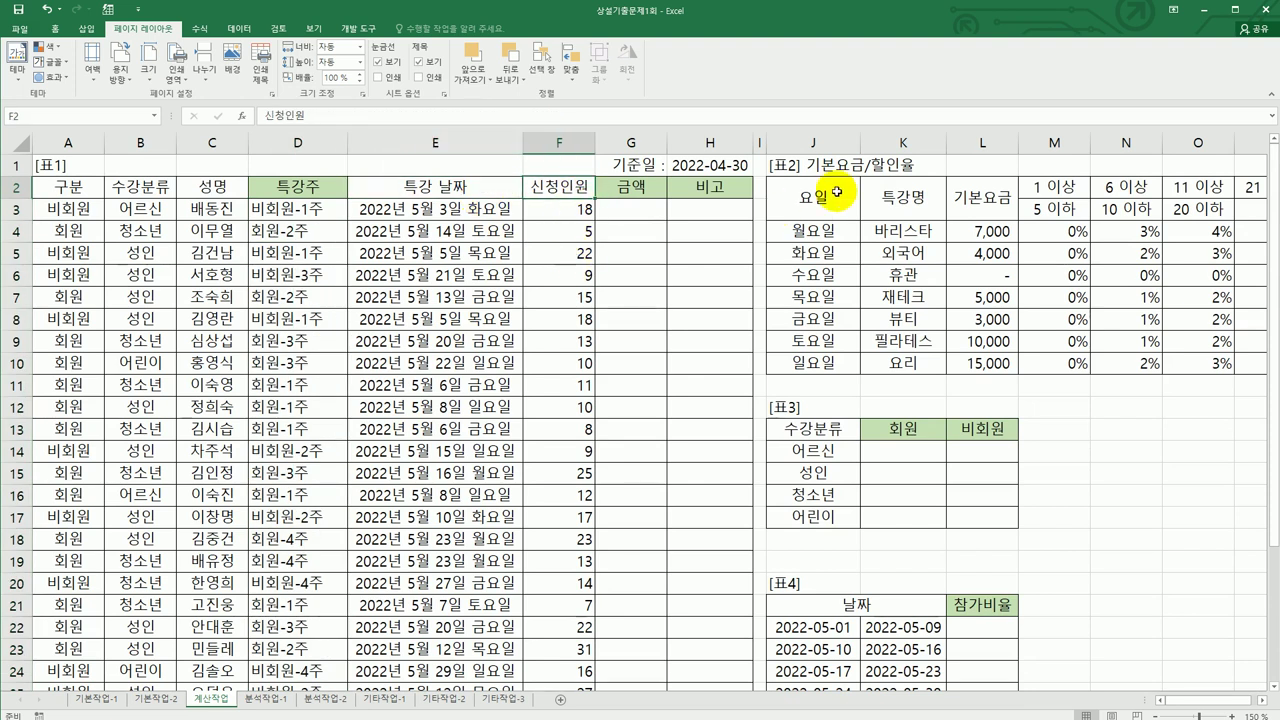
- Examine the 표2 fee and discount-rate table against the 금액 and 신청인원 columns of 표1
left_click_drag(838, 199, 1223, 357)
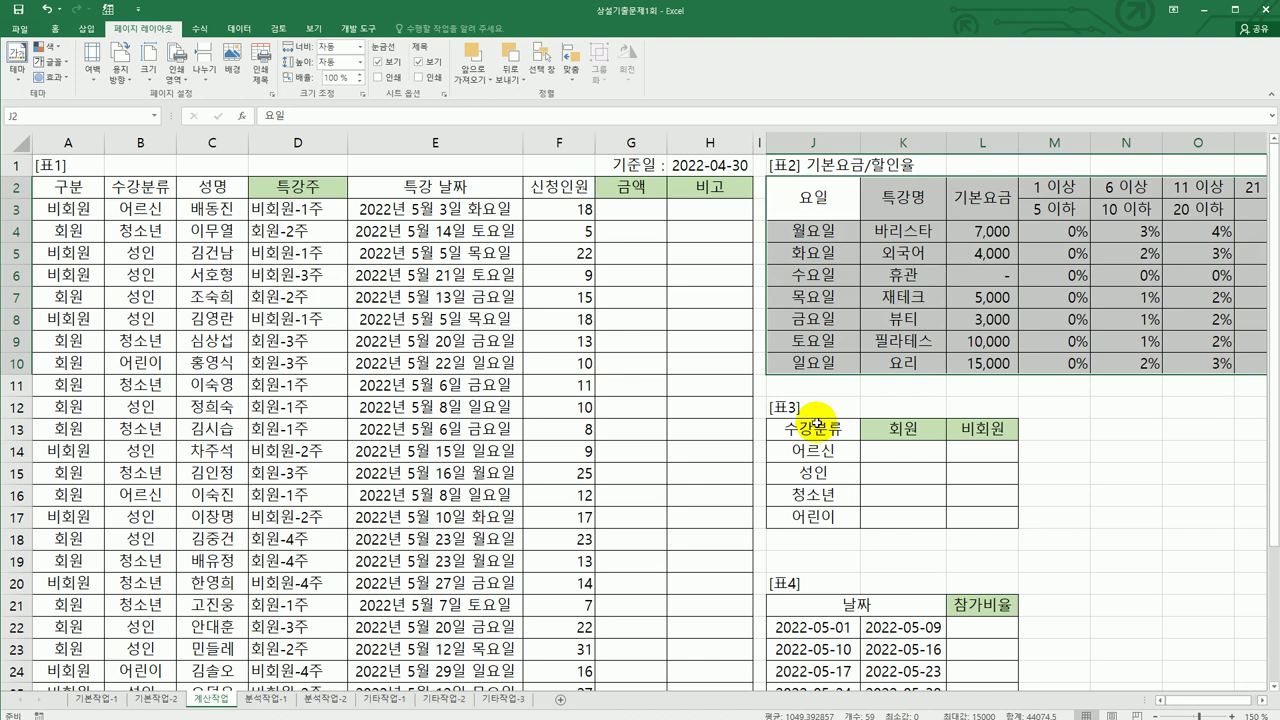
left_click(637, 212)
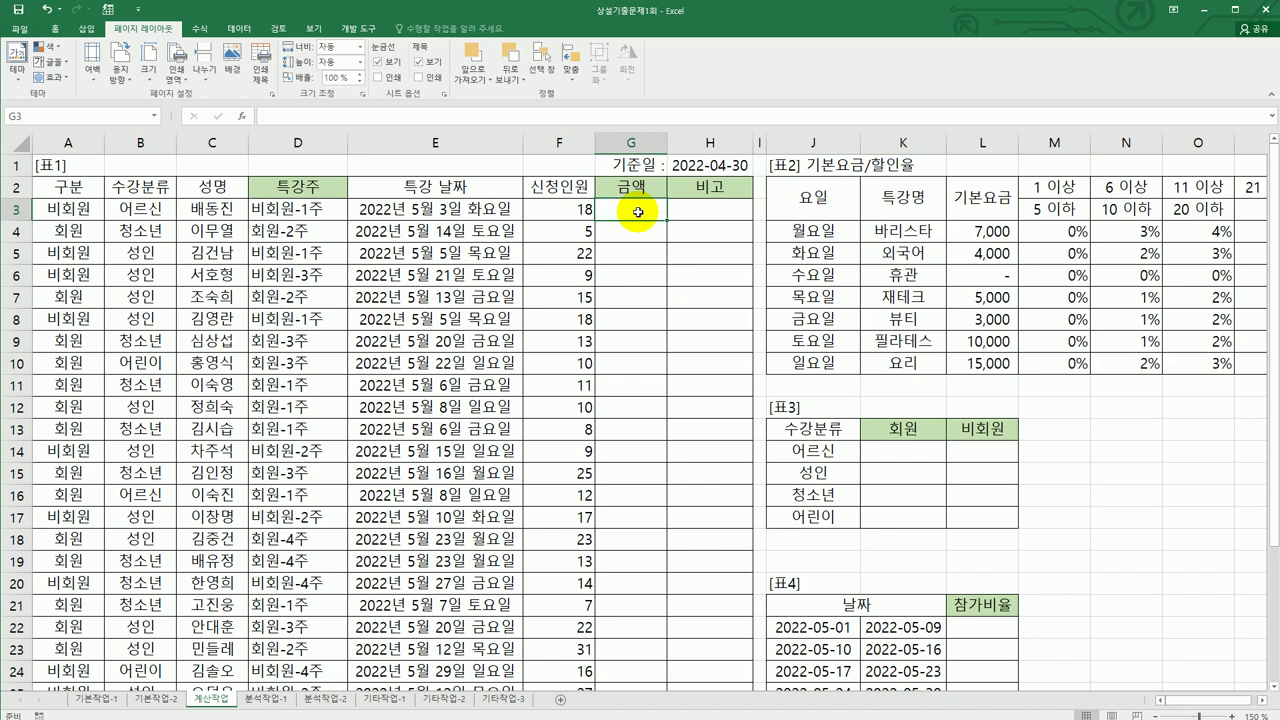
left_click(527, 211)
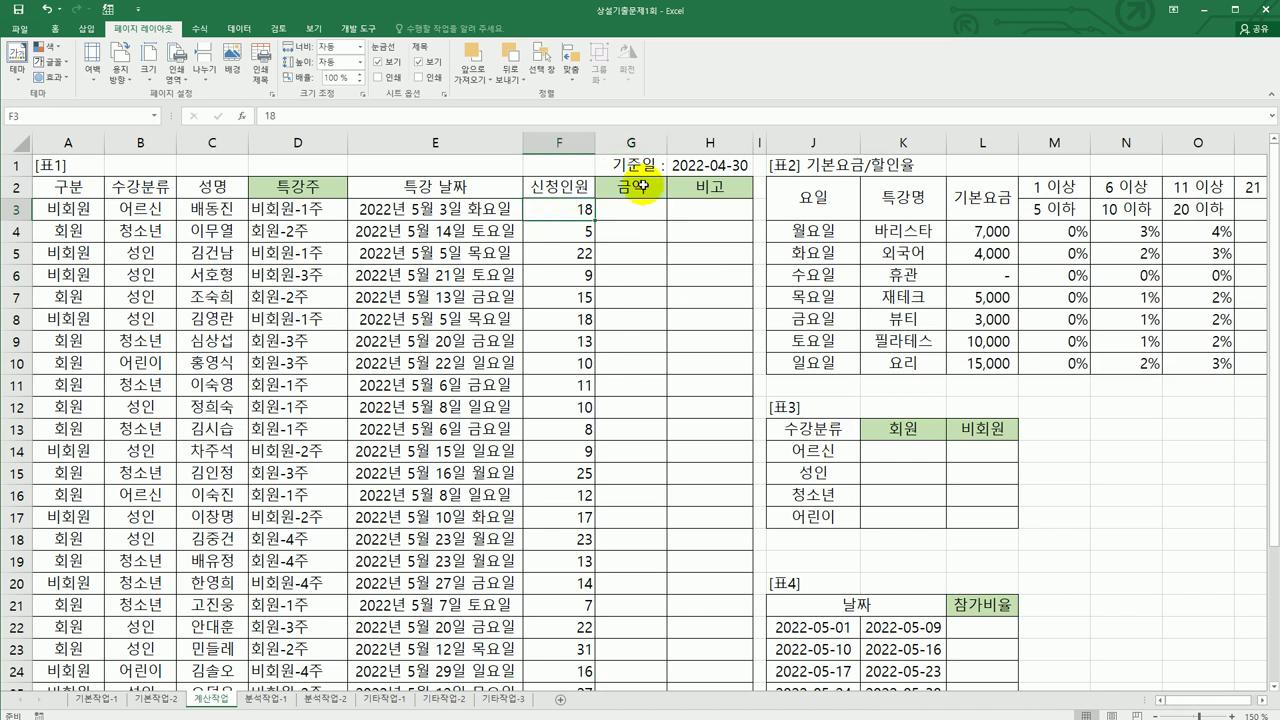
left_click(973, 223)
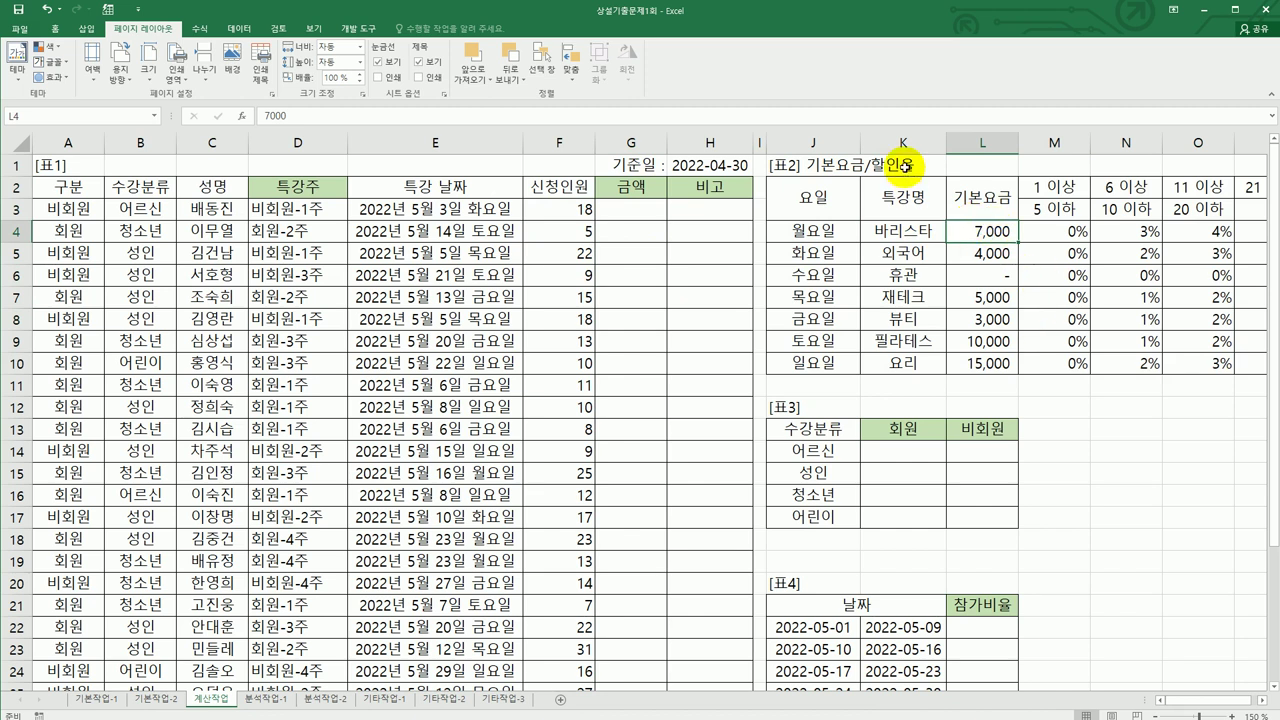
left_click_drag(1050, 232, 1095, 369)
left_click_drag(1185, 700, 1160, 710)
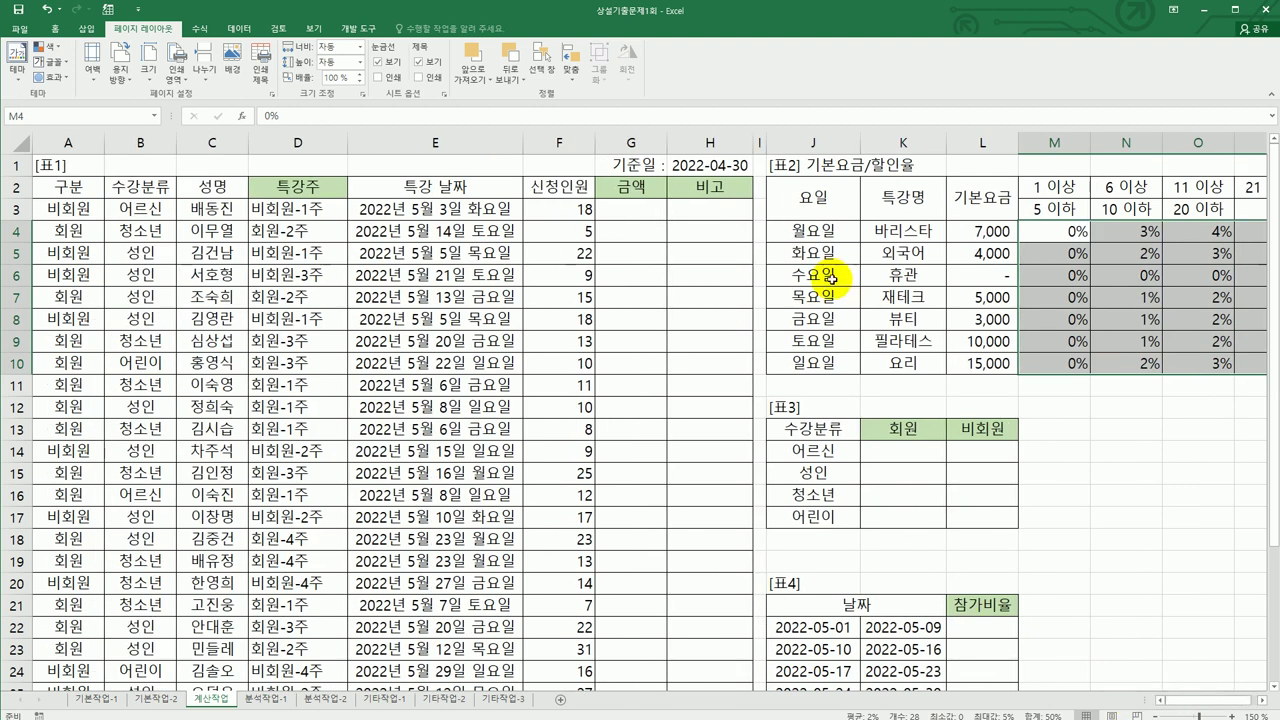
- Examine how the weekday in 특강 날짜 and the 신청인원 brackets locate the 기본요금 and discount rate in 표2
left_click(630, 217)
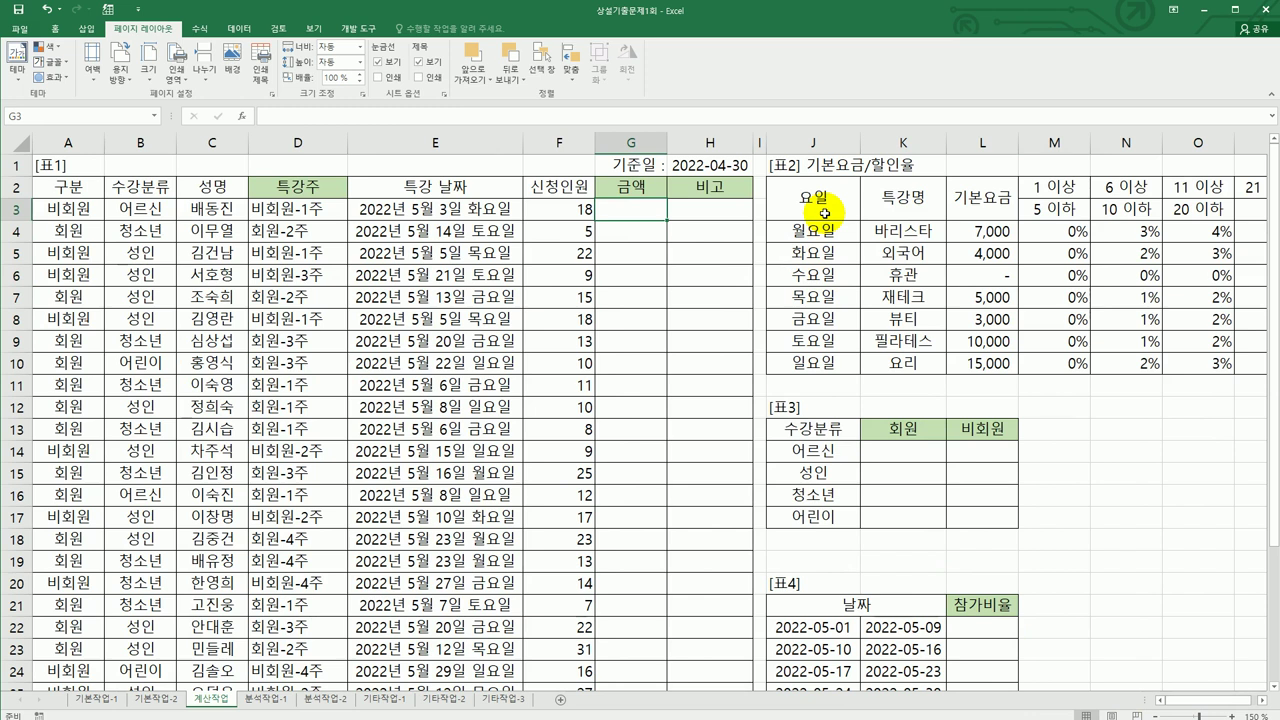
left_click(501, 208)
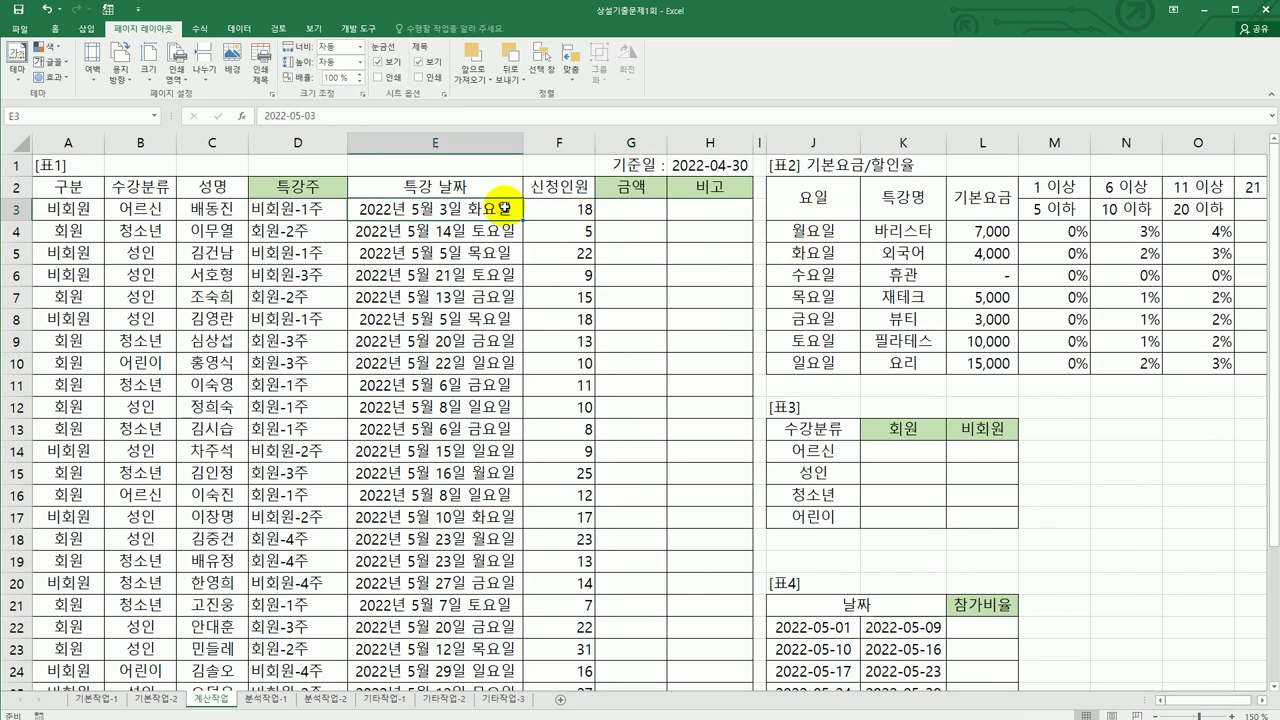
left_click_drag(812, 230, 827, 357)
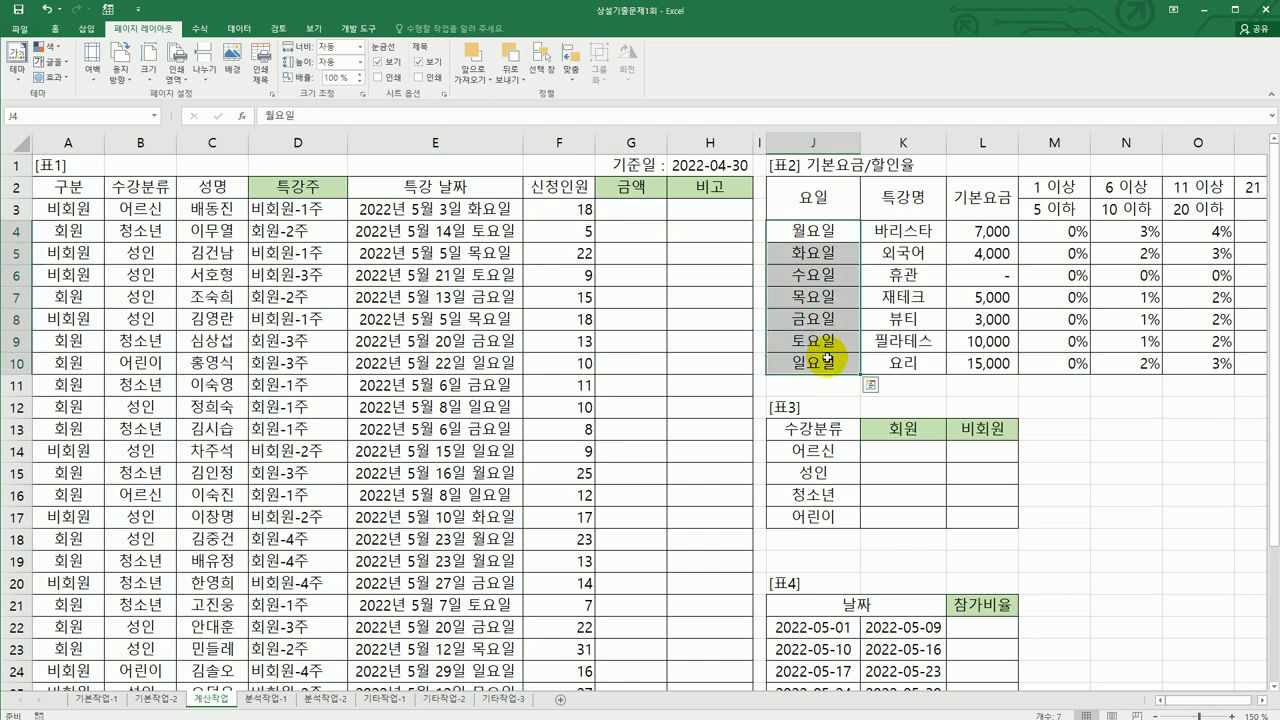
left_click_drag(1057, 186, 1180, 191)
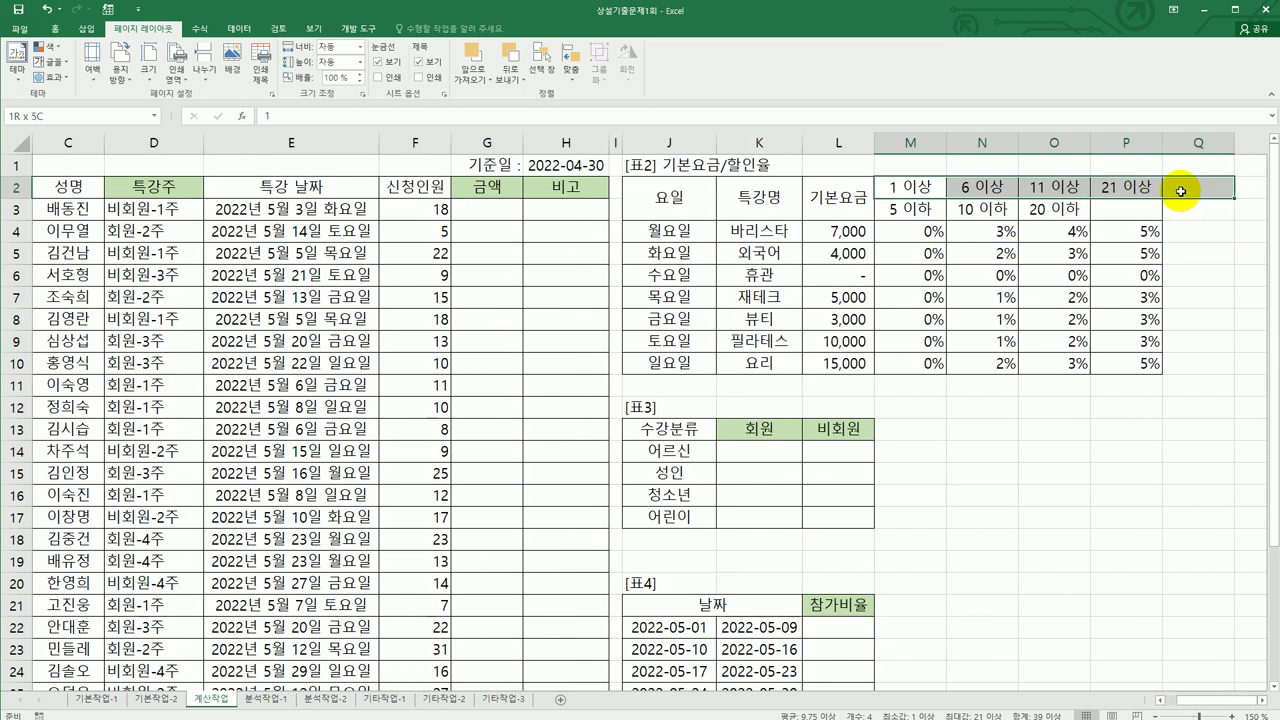
left_click(440, 205)
left_click_drag(918, 231, 1133, 367)
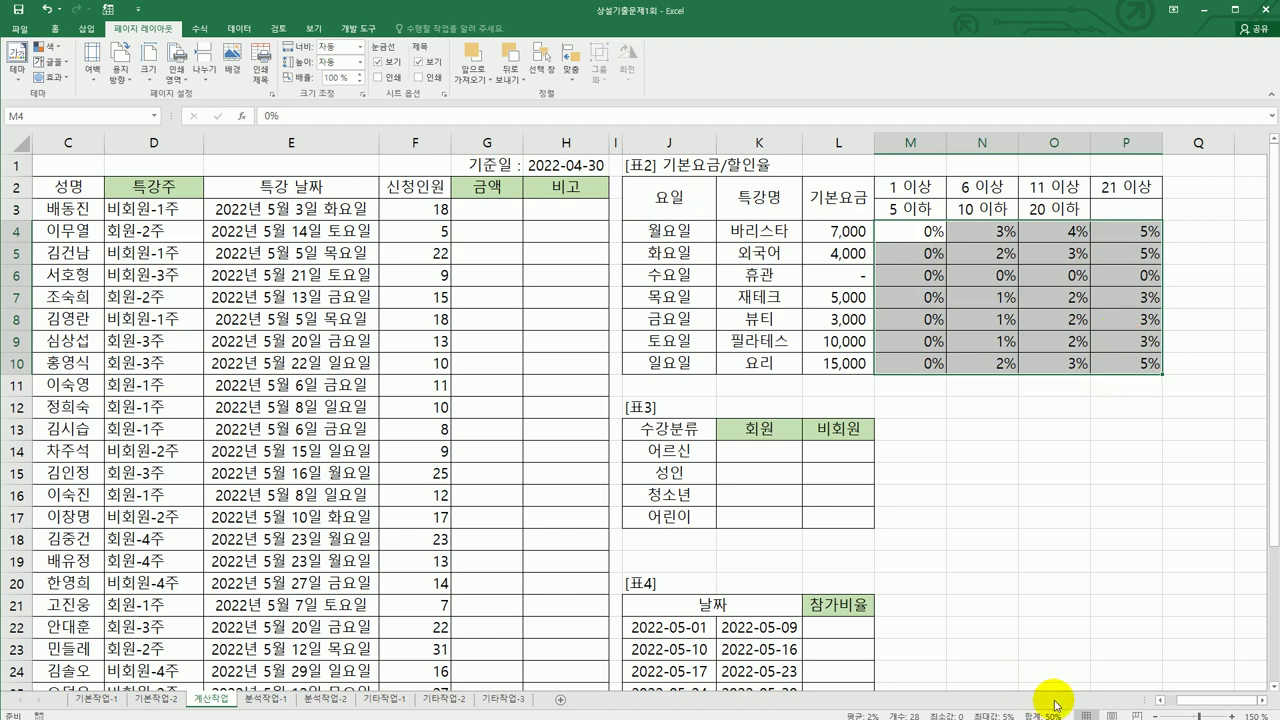
left_click_drag(1196, 702, 1182, 709)
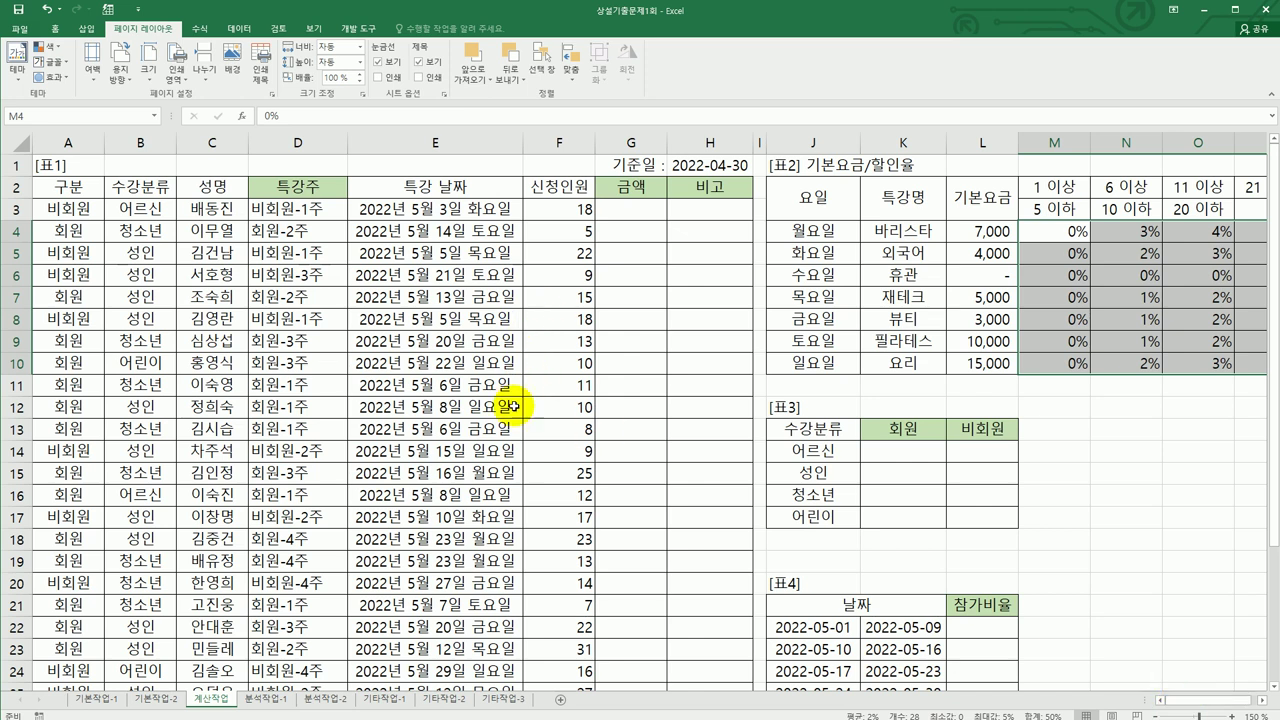
left_click_drag(1000, 232, 996, 355)
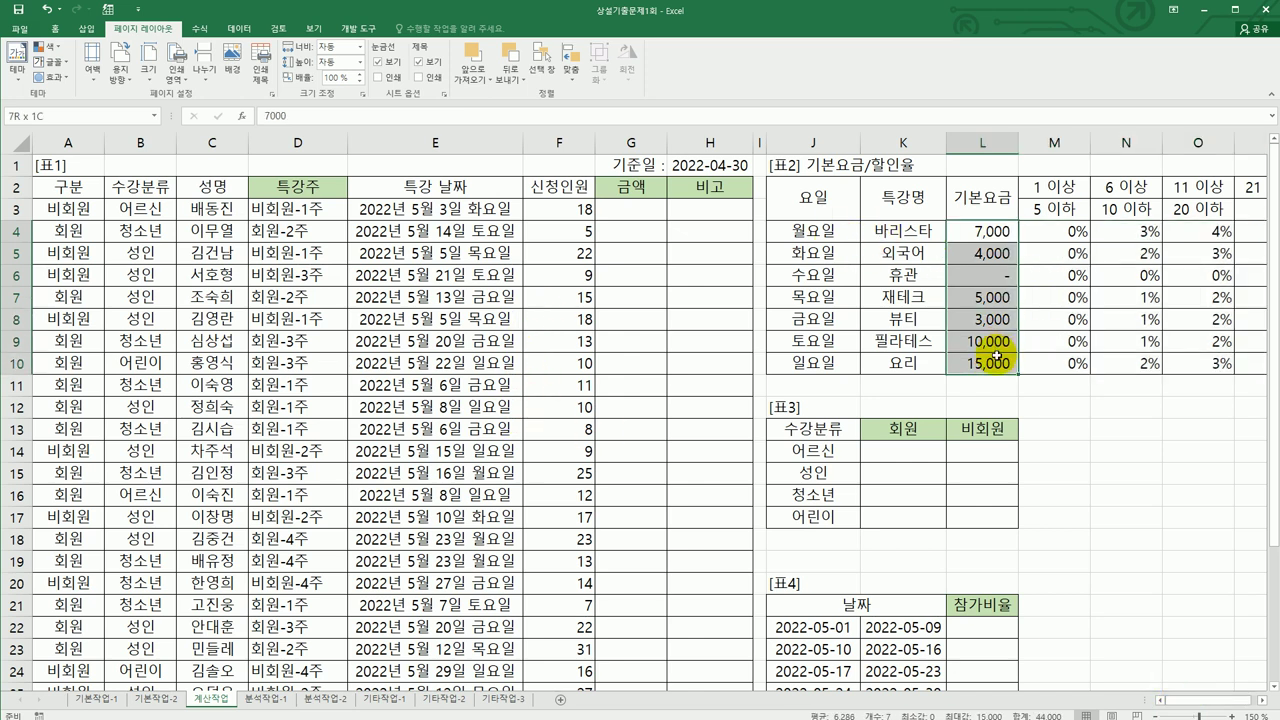
left_click_drag(996, 355, 996, 355)
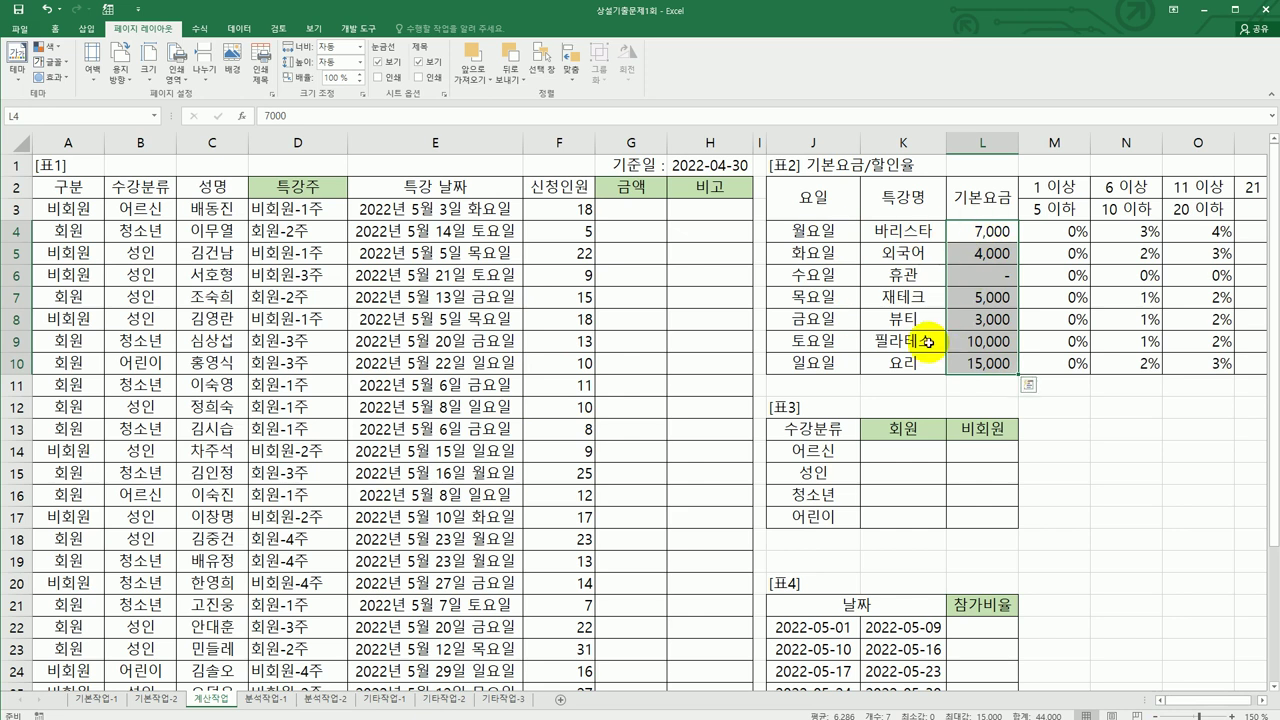
- Start an INDEX formula in 금액 cell G3 with the 기본요금 range as the absolute array $L$4:$L$10
left_click(631, 211)
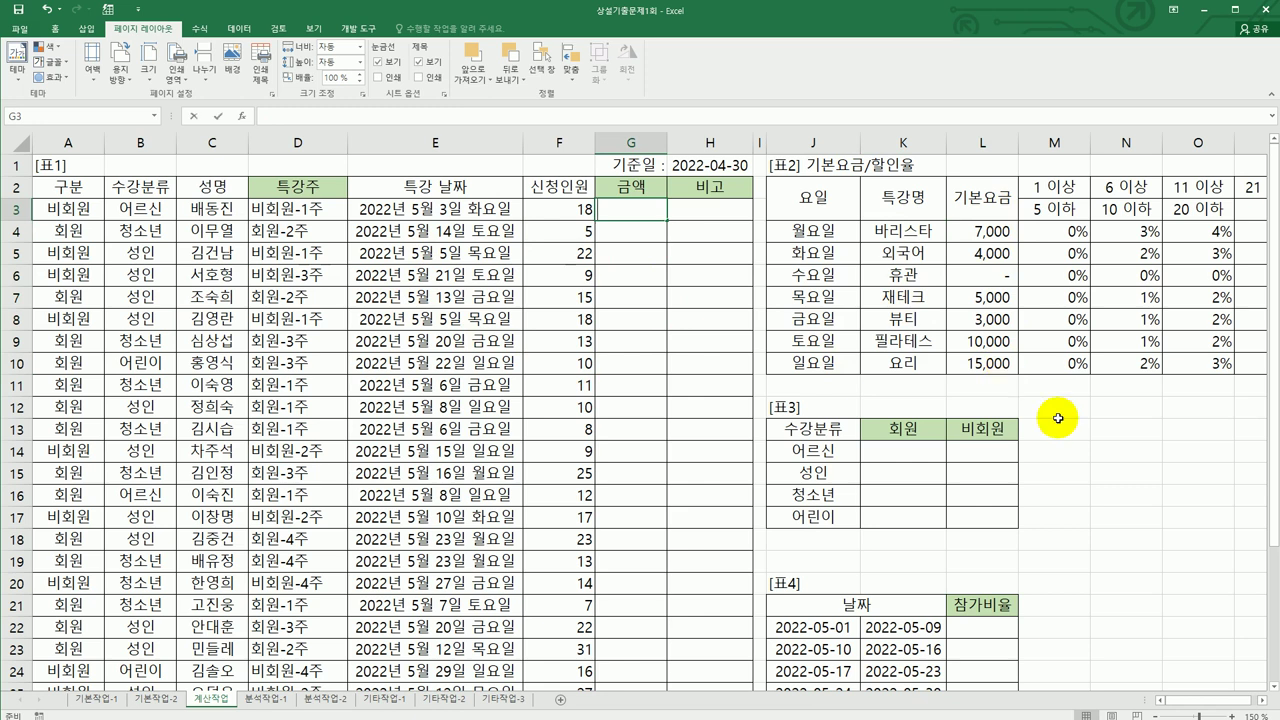
type("=")
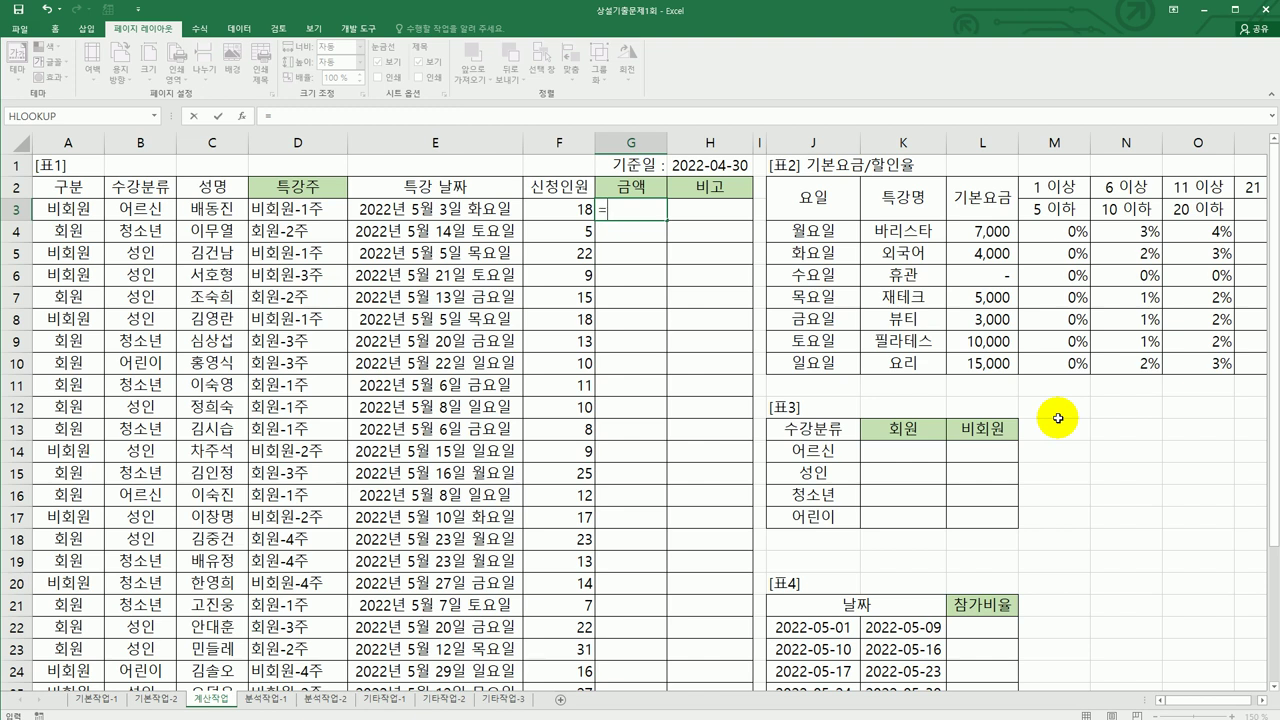
type("ㅏ")
type("in")
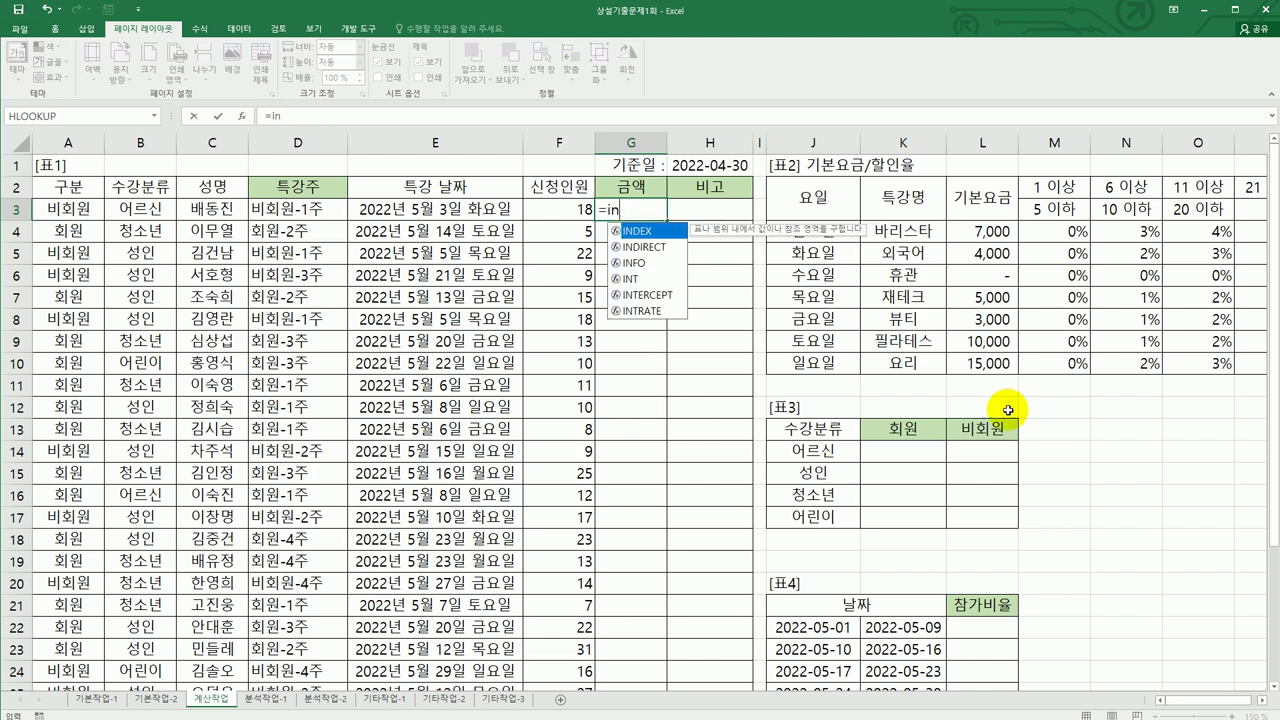
double_click(667, 233)
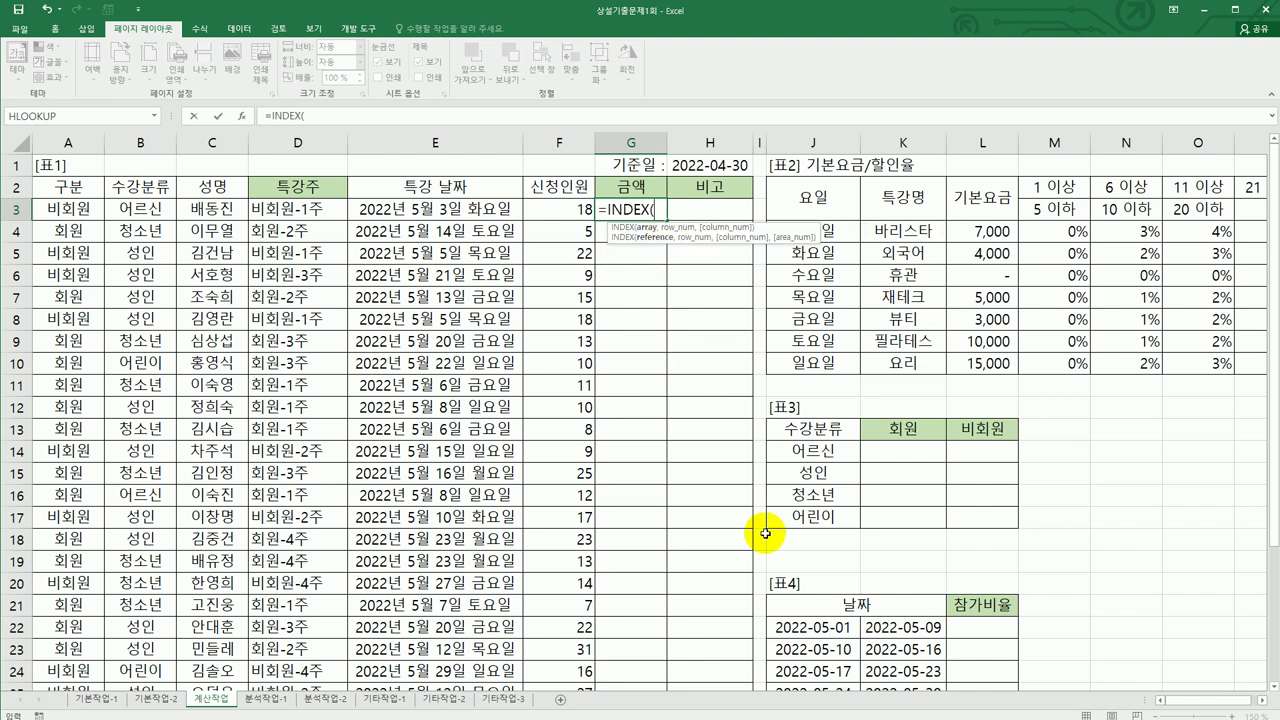
left_click_drag(978, 233, 985, 362)
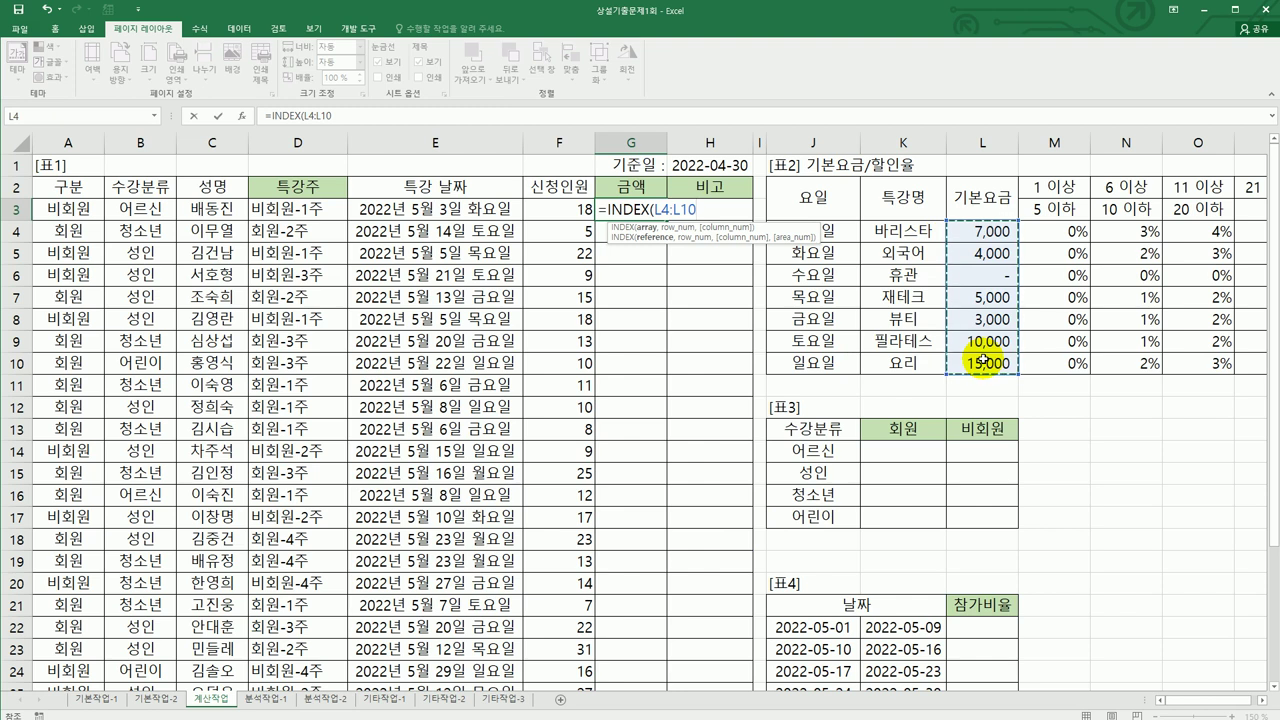
key("F4")
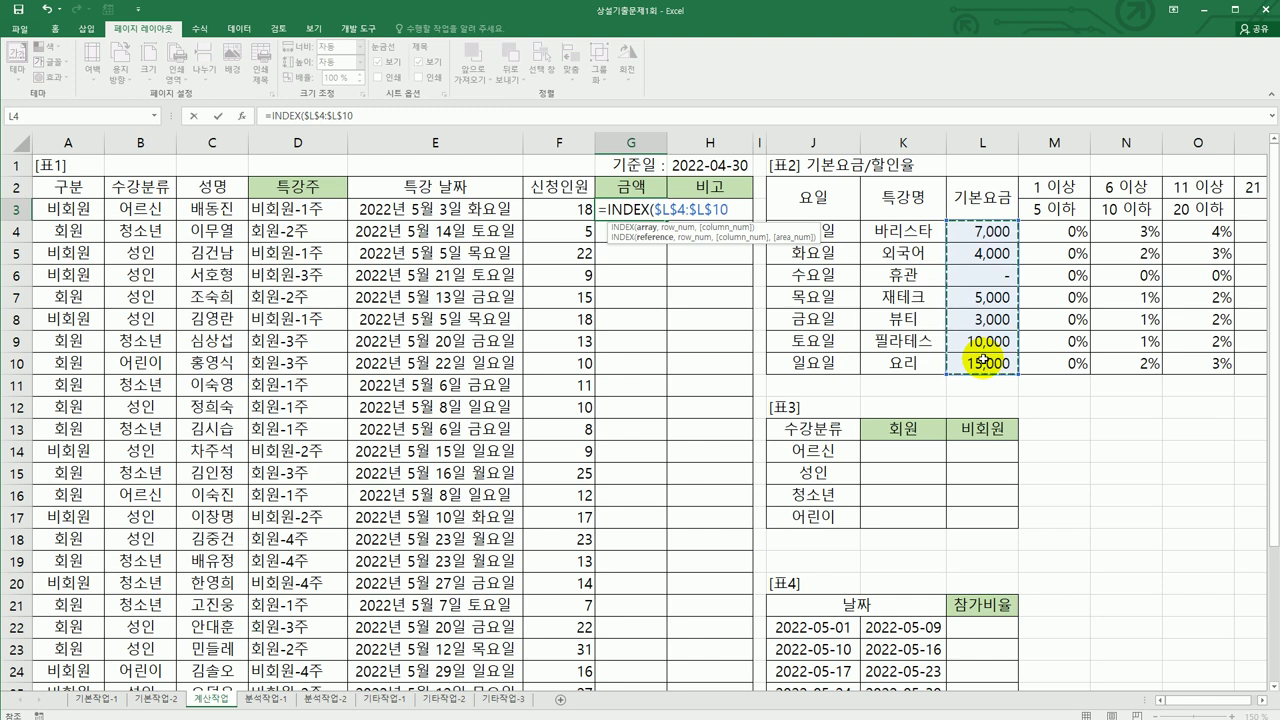
type(",")
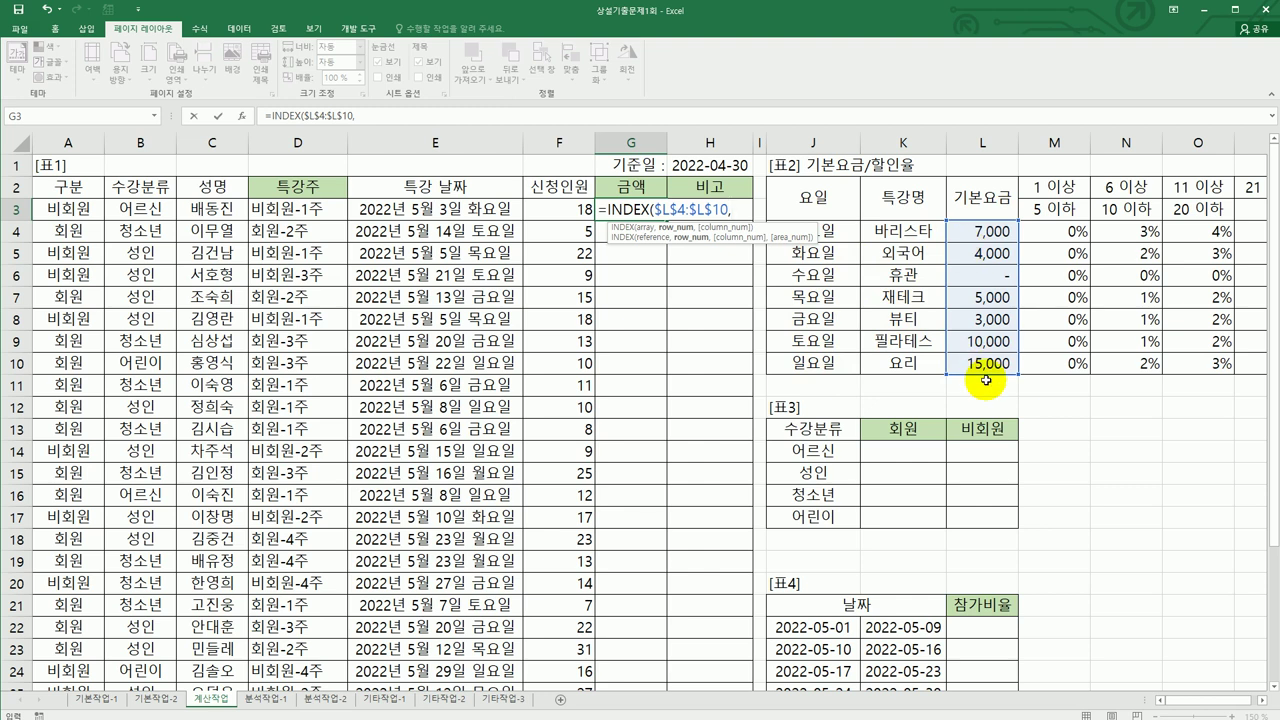
- Use WEEKDAY(E3,2), with Monday as 1, as the INDEX row number in G3 and apply the formula
type("we")
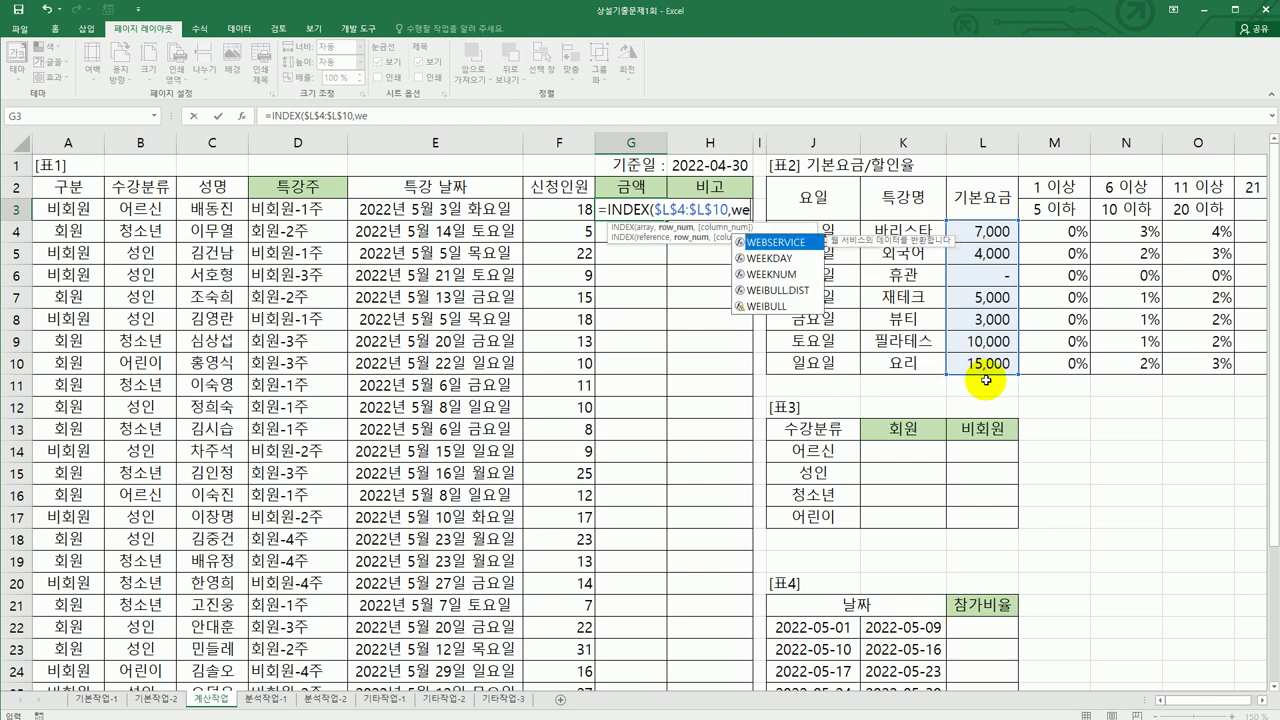
type("ek")
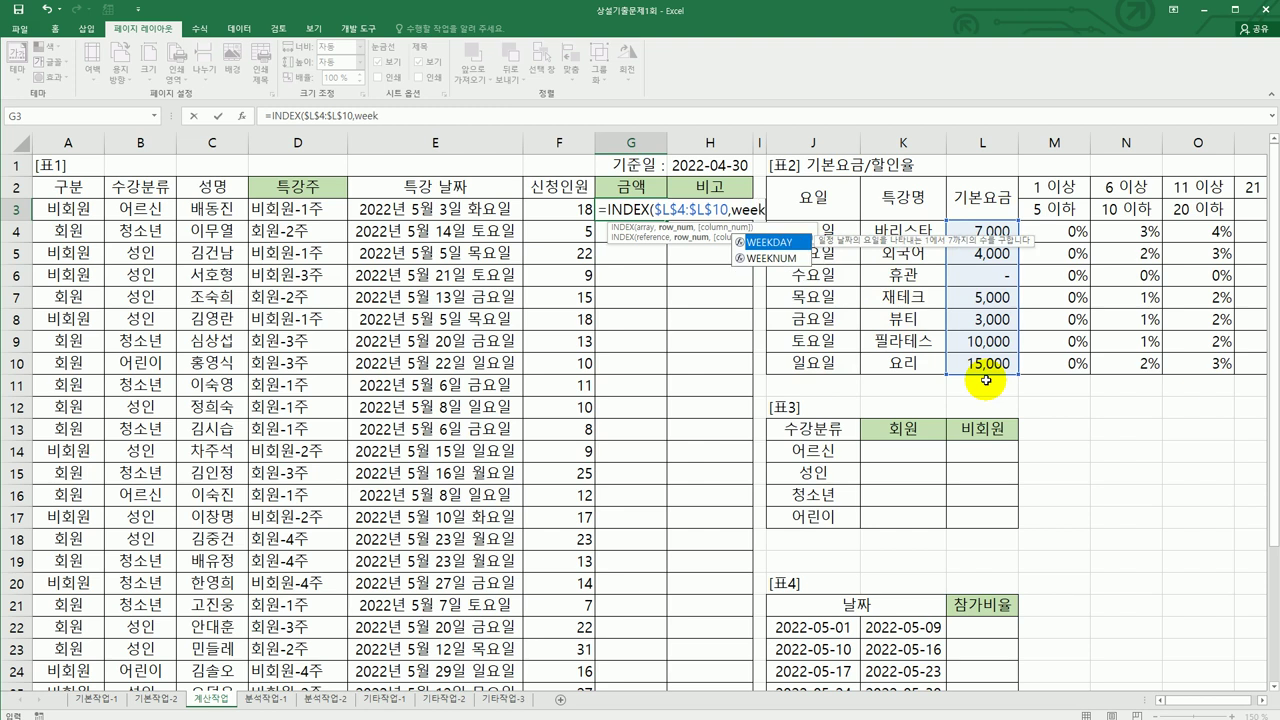
double_click(765, 242)
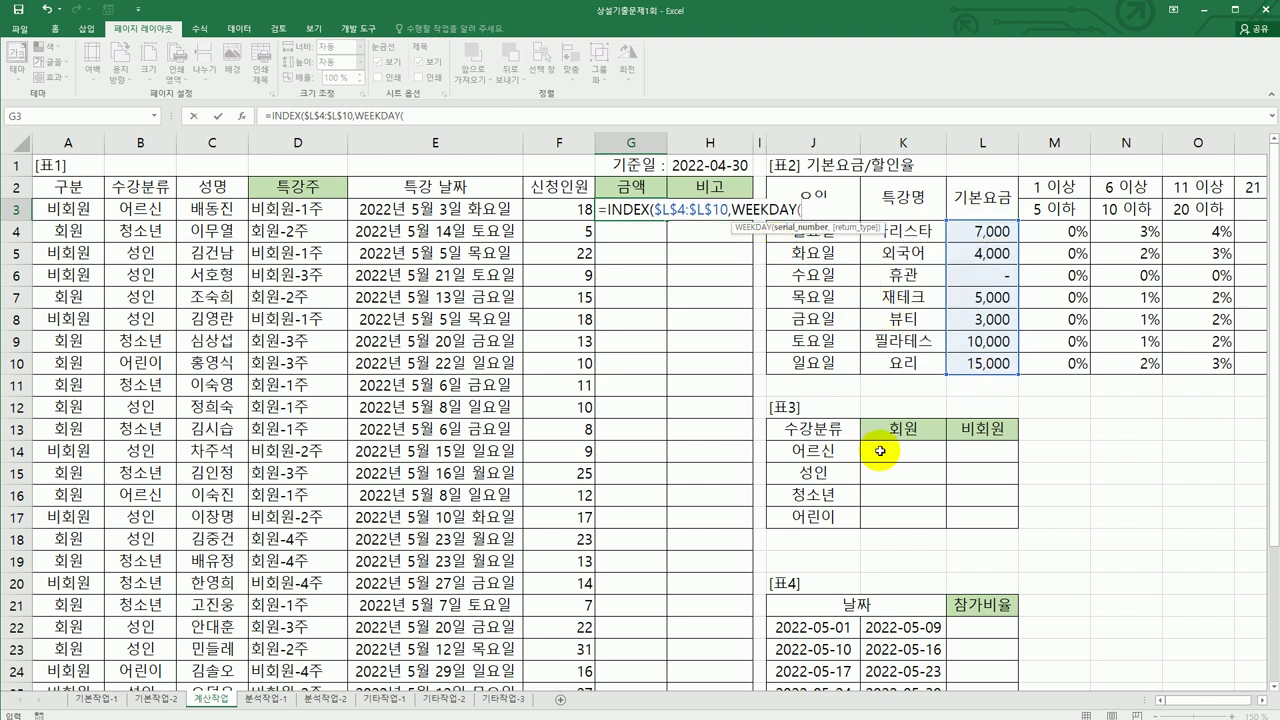
left_click(441, 210)
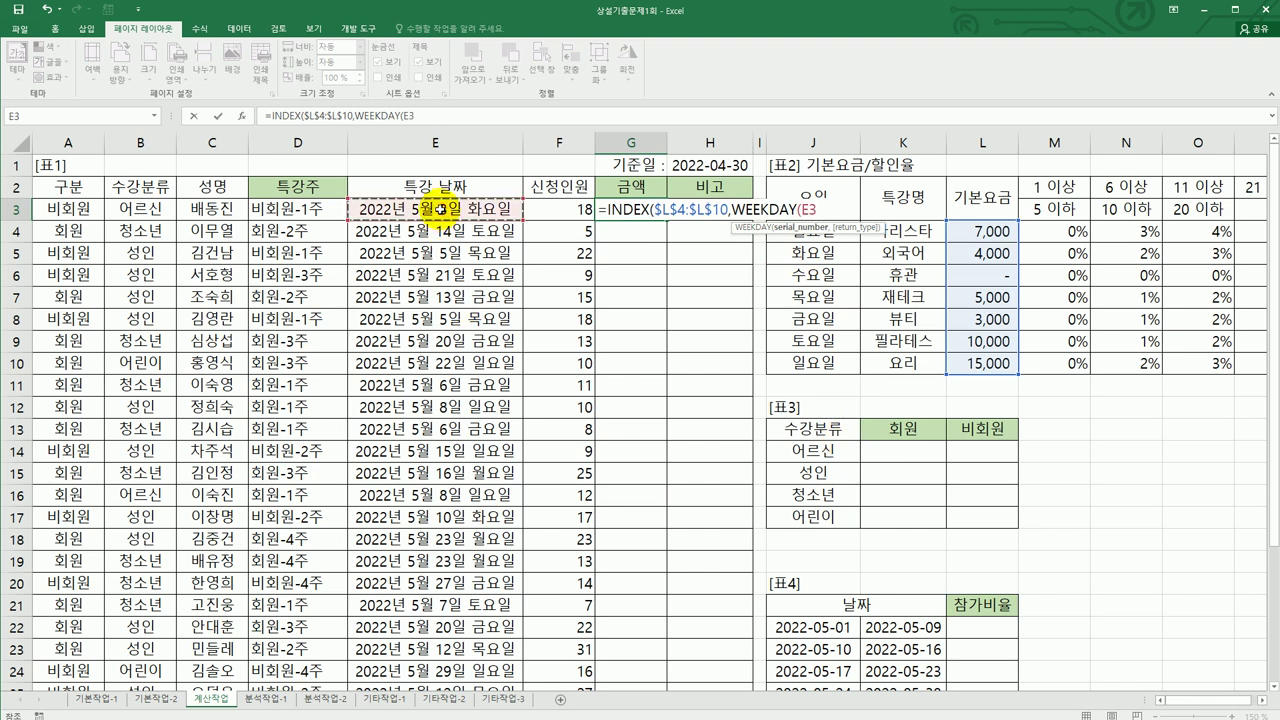
type(",")
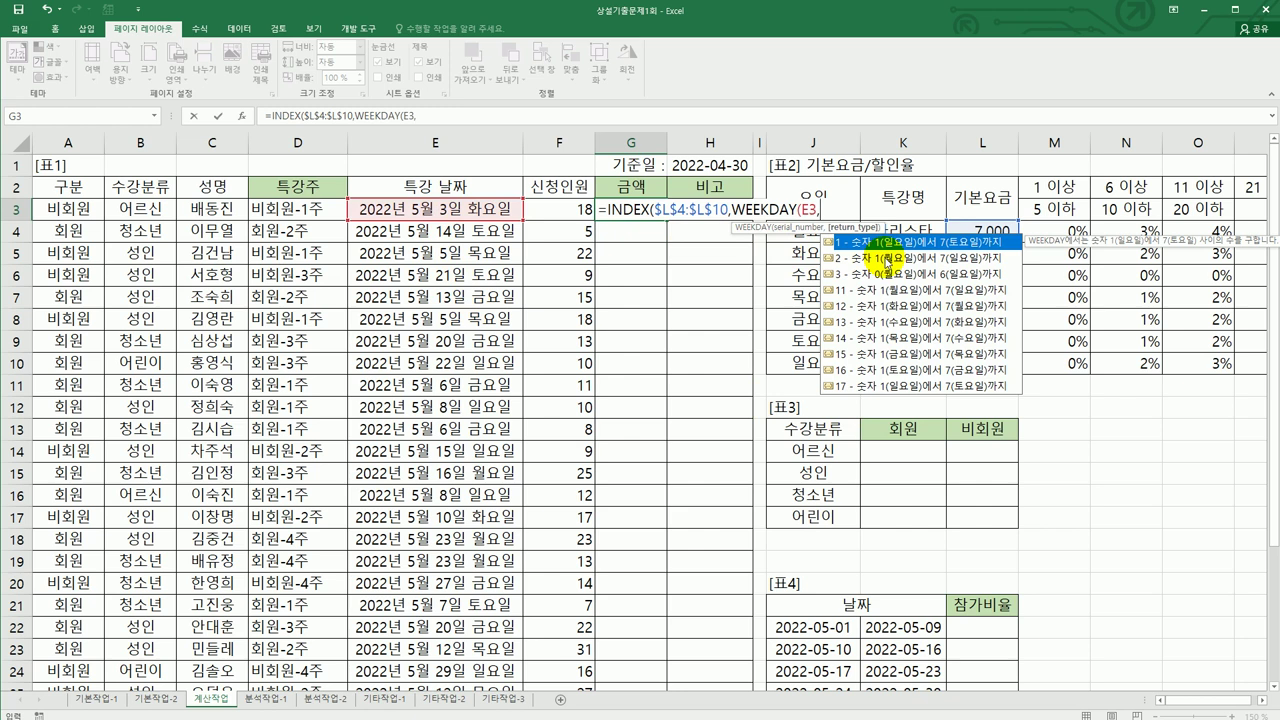
left_click(886, 258)
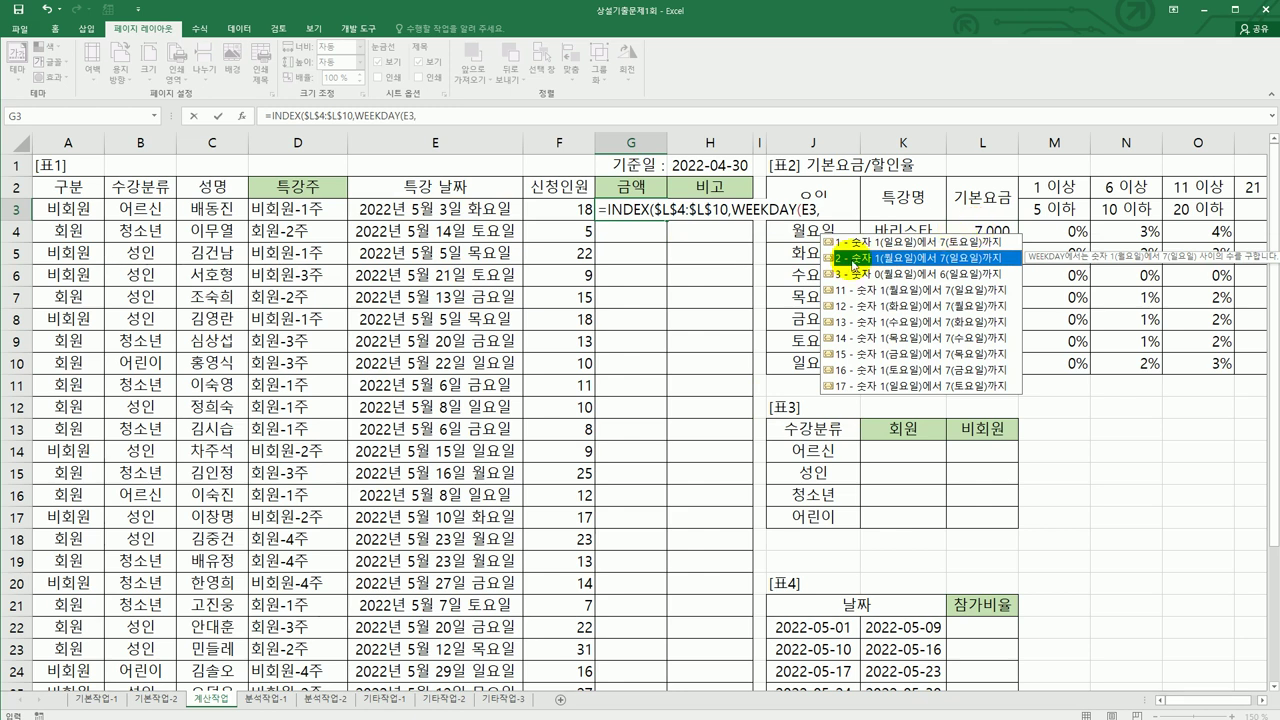
double_click(852, 260)
type(")")
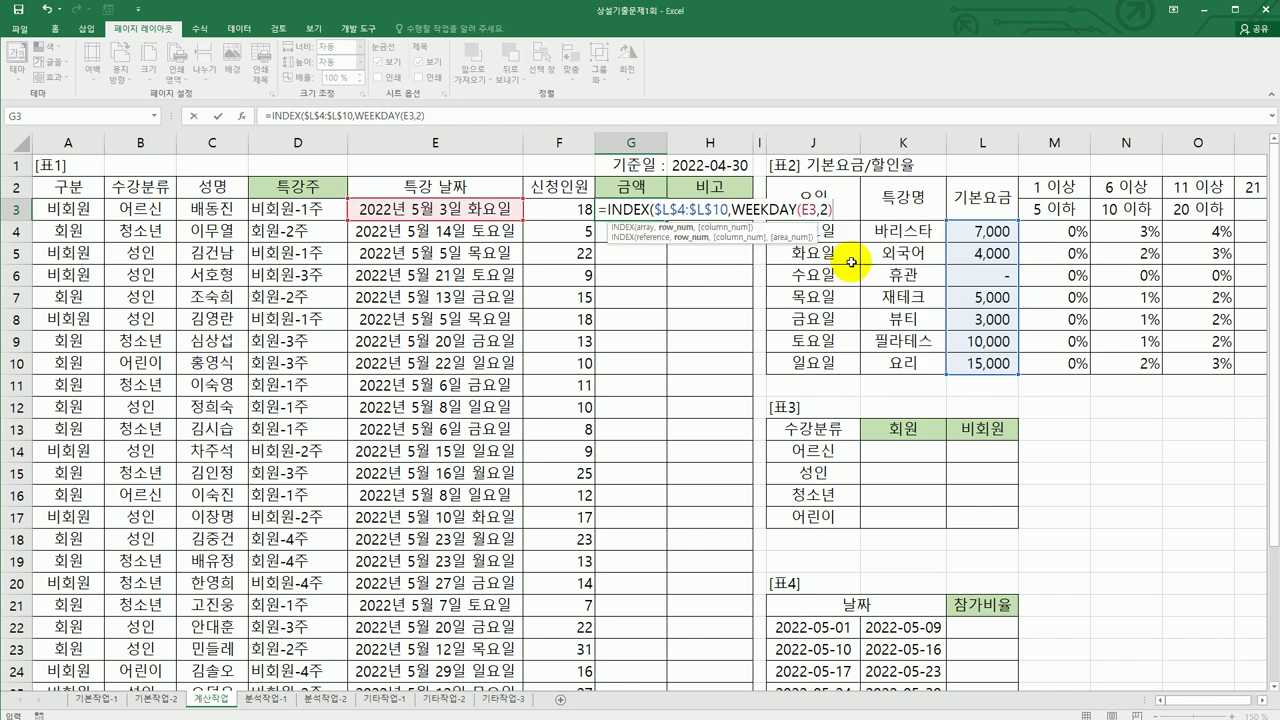
key("Return")
- Check G3 against the Tuesday 기본요금 in 표2, fill the formula down the 금액 column and review the copies
left_click(633, 212)
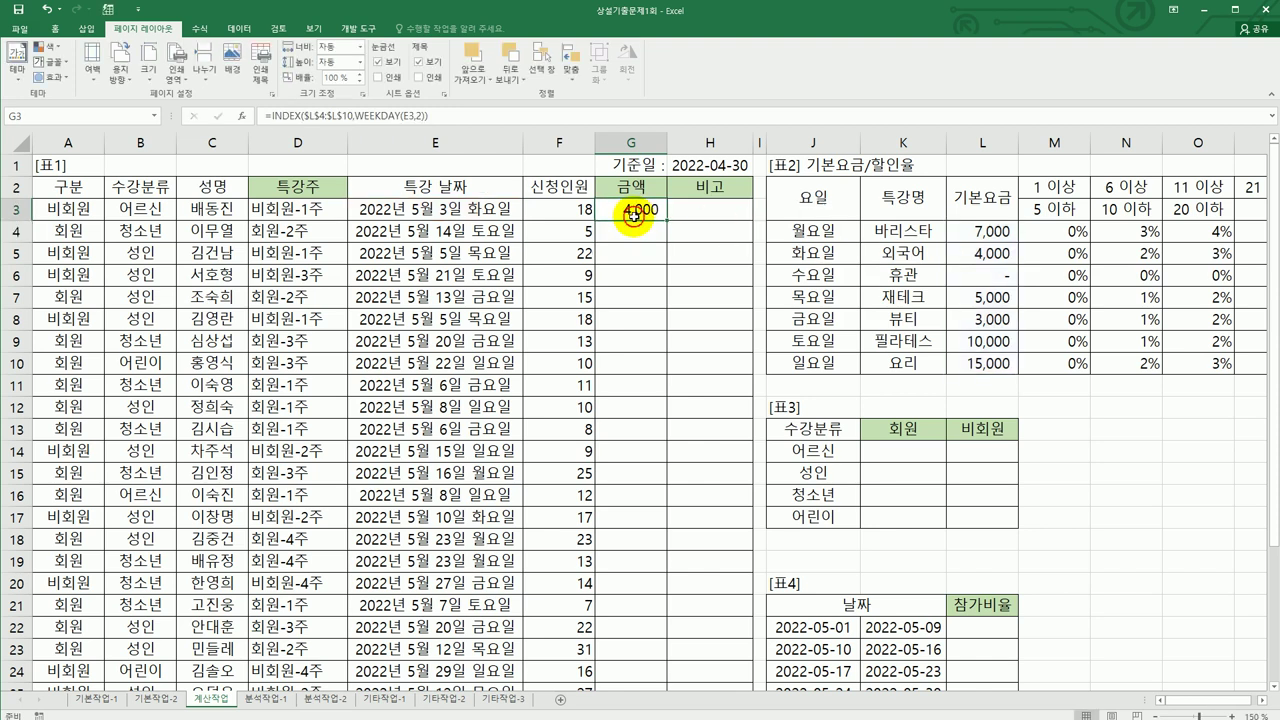
left_click(983, 255)
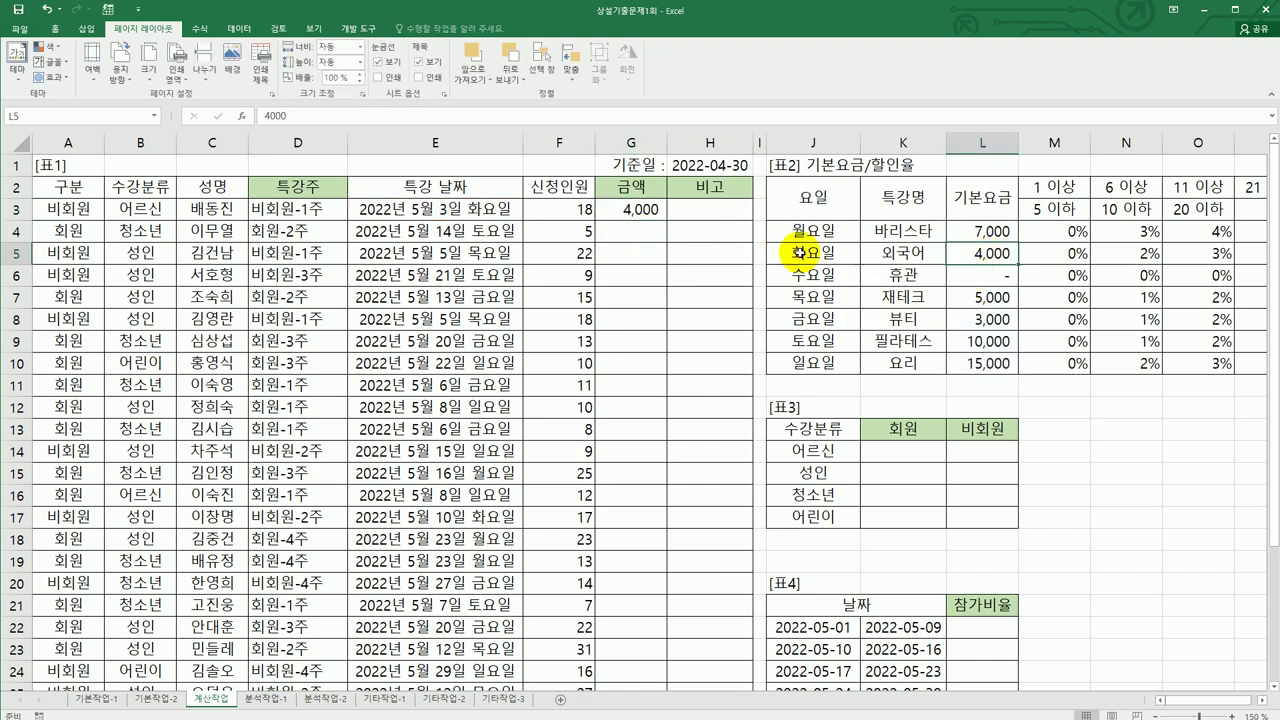
left_click(663, 213)
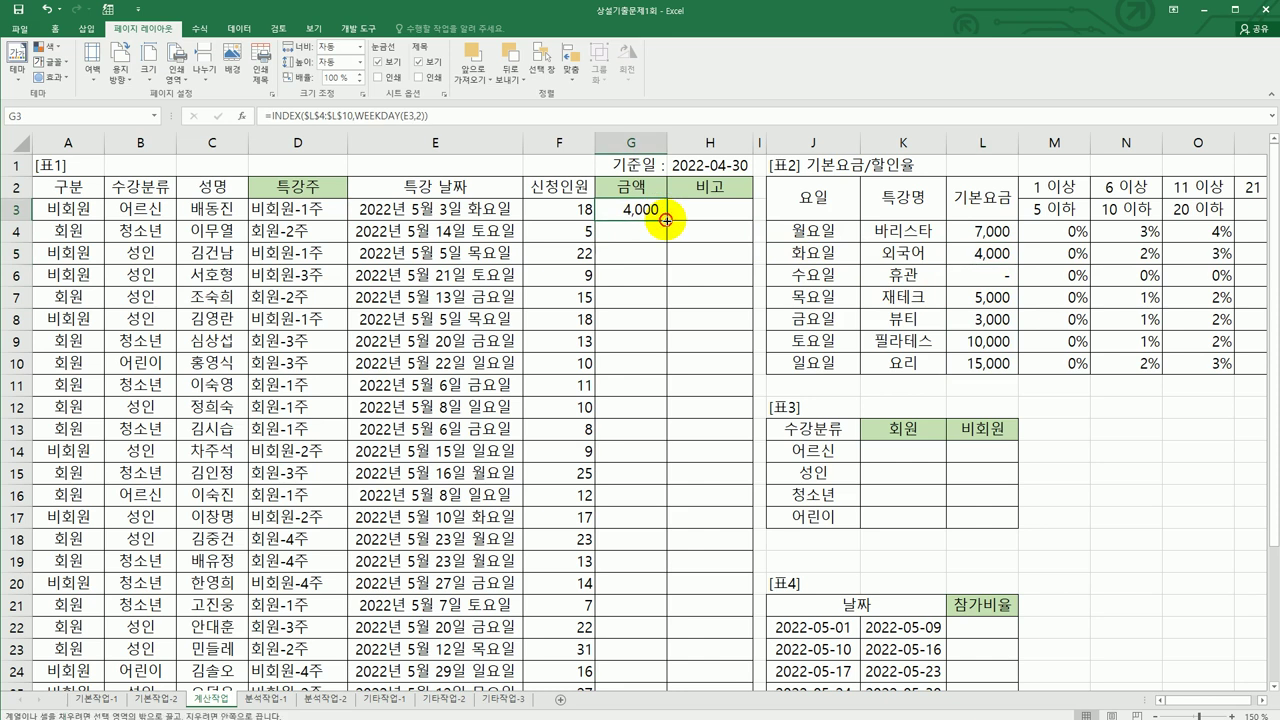
double_click(667, 220)
left_click(622, 230)
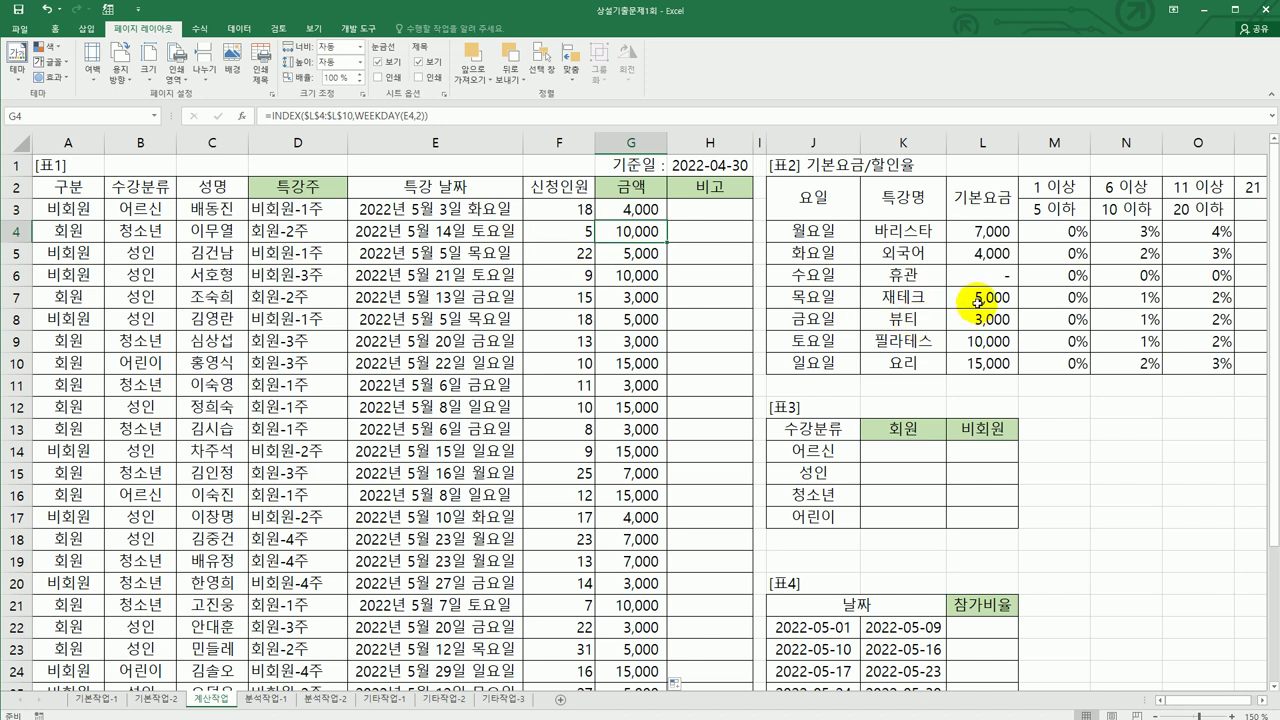
left_click(641, 252)
- Extend the G3 formula with *(1-INDEX(, using the discount rate table as the absolute array $M$4:$P$10
left_click(641, 216)
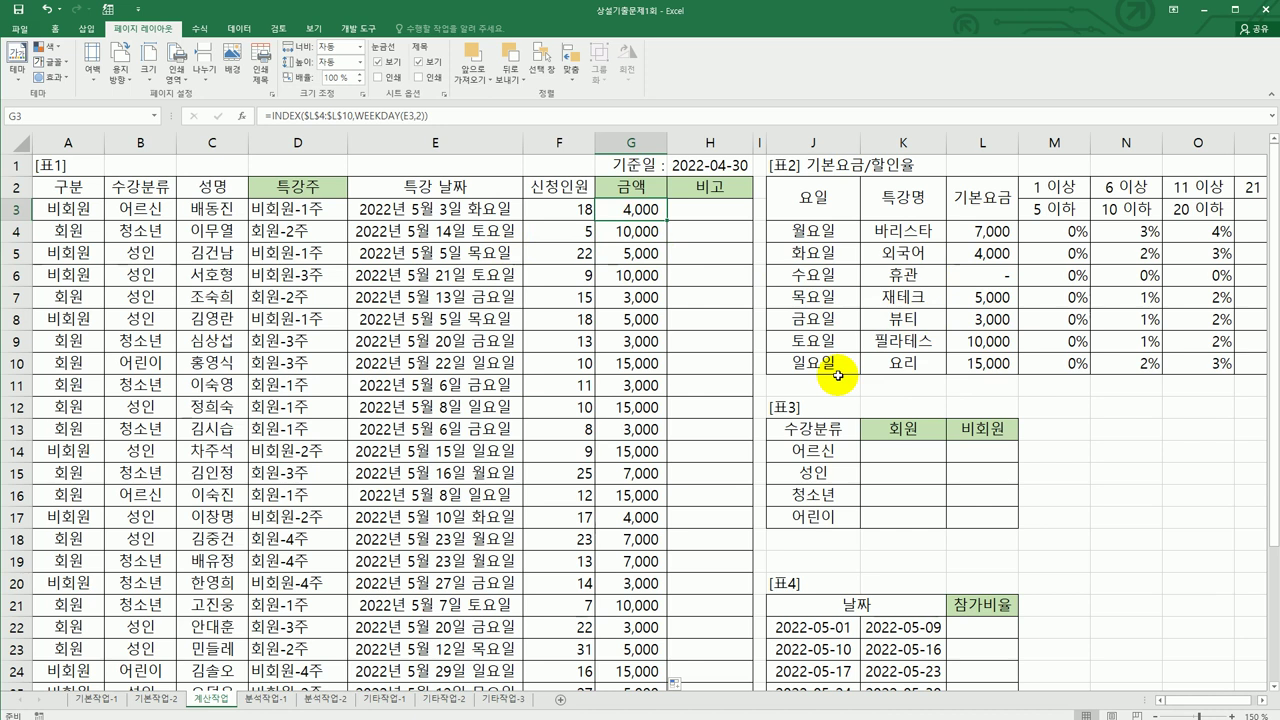
left_click(433, 114)
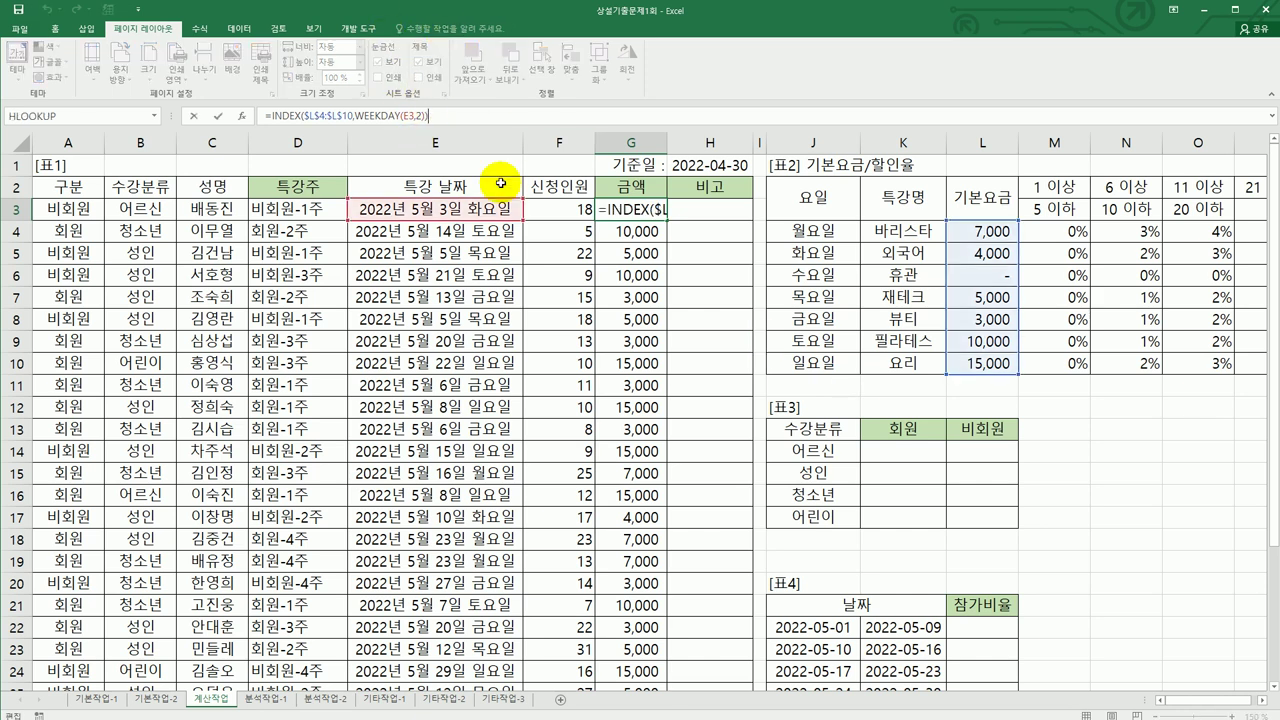
type("*(1-")
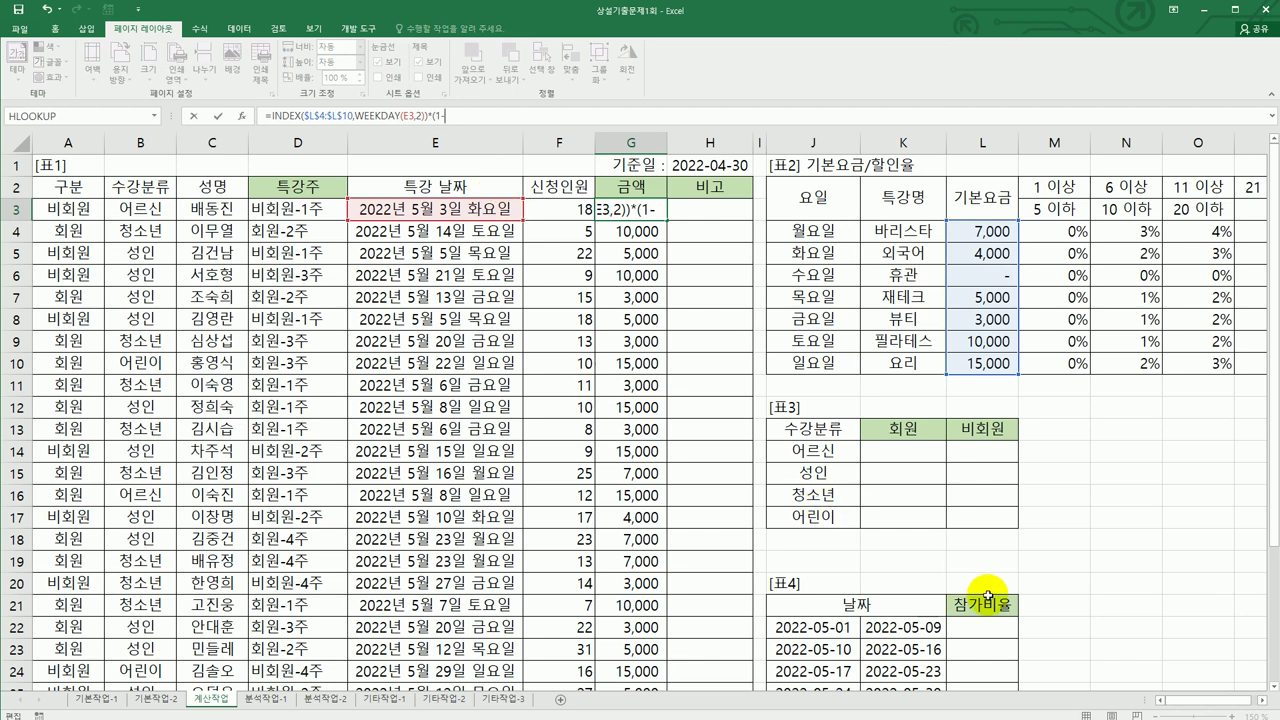
left_click_drag(1177, 700, 1201, 703)
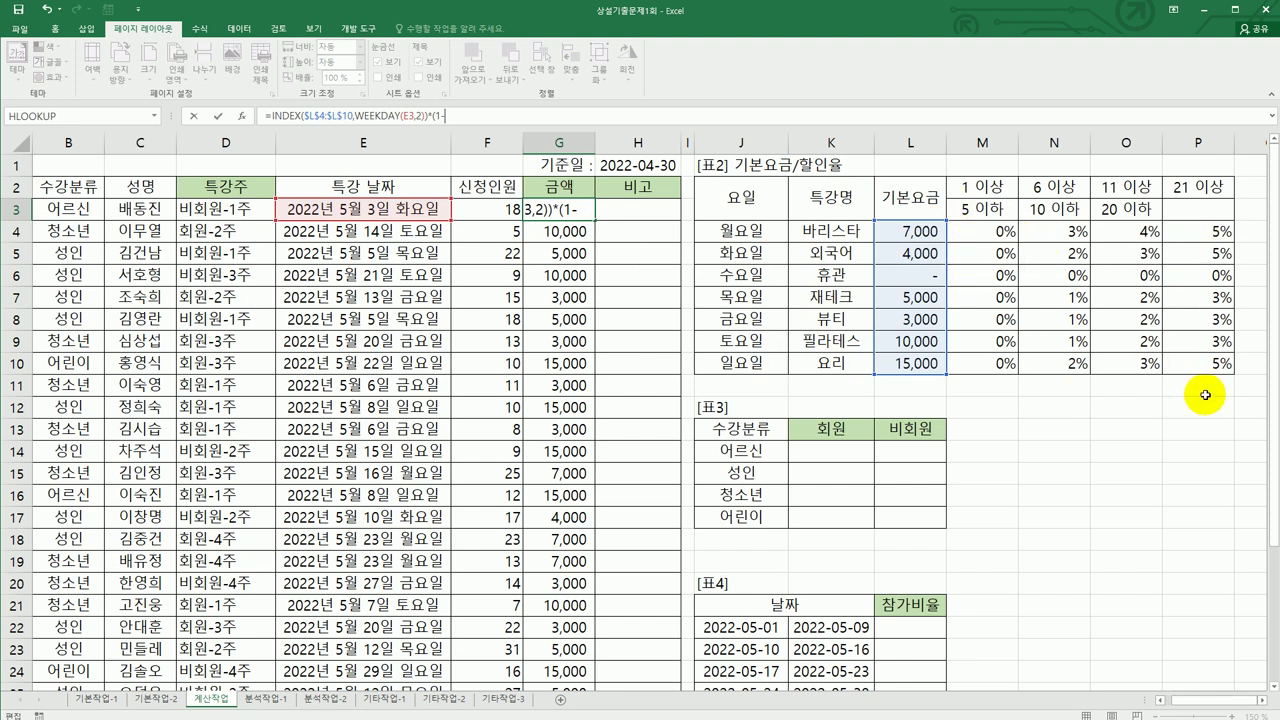
type("in")
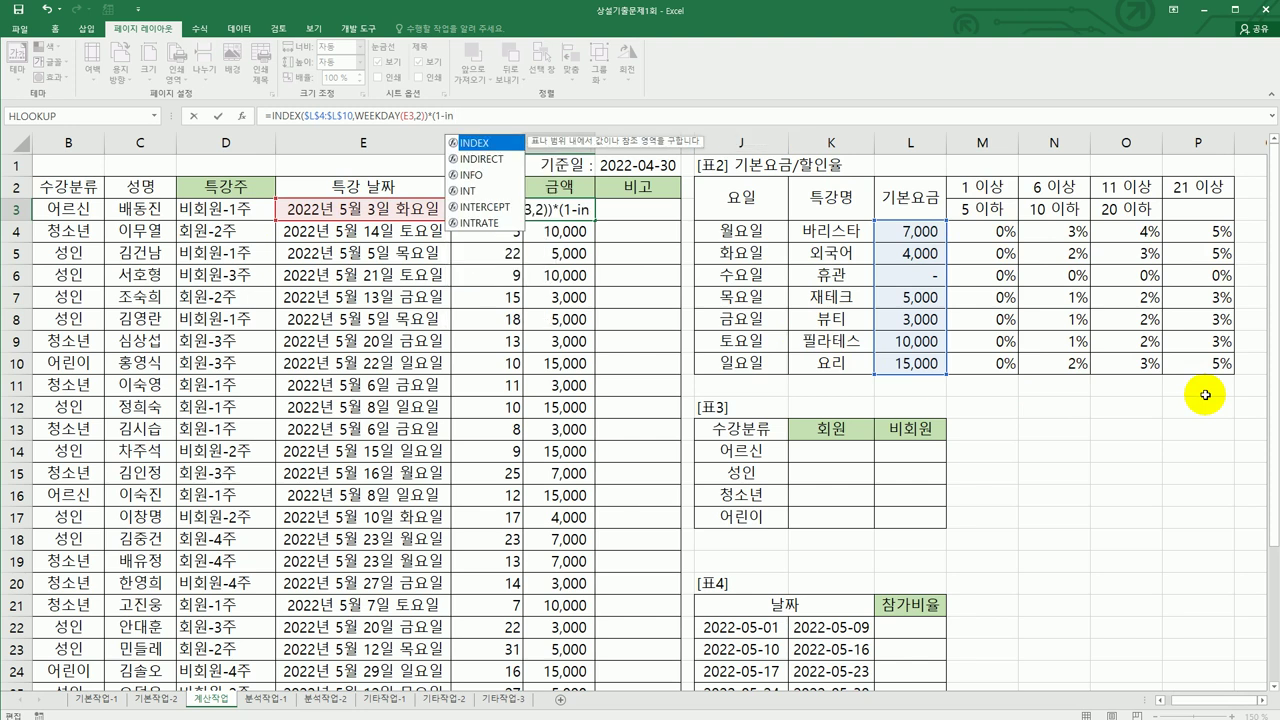
left_click(511, 148)
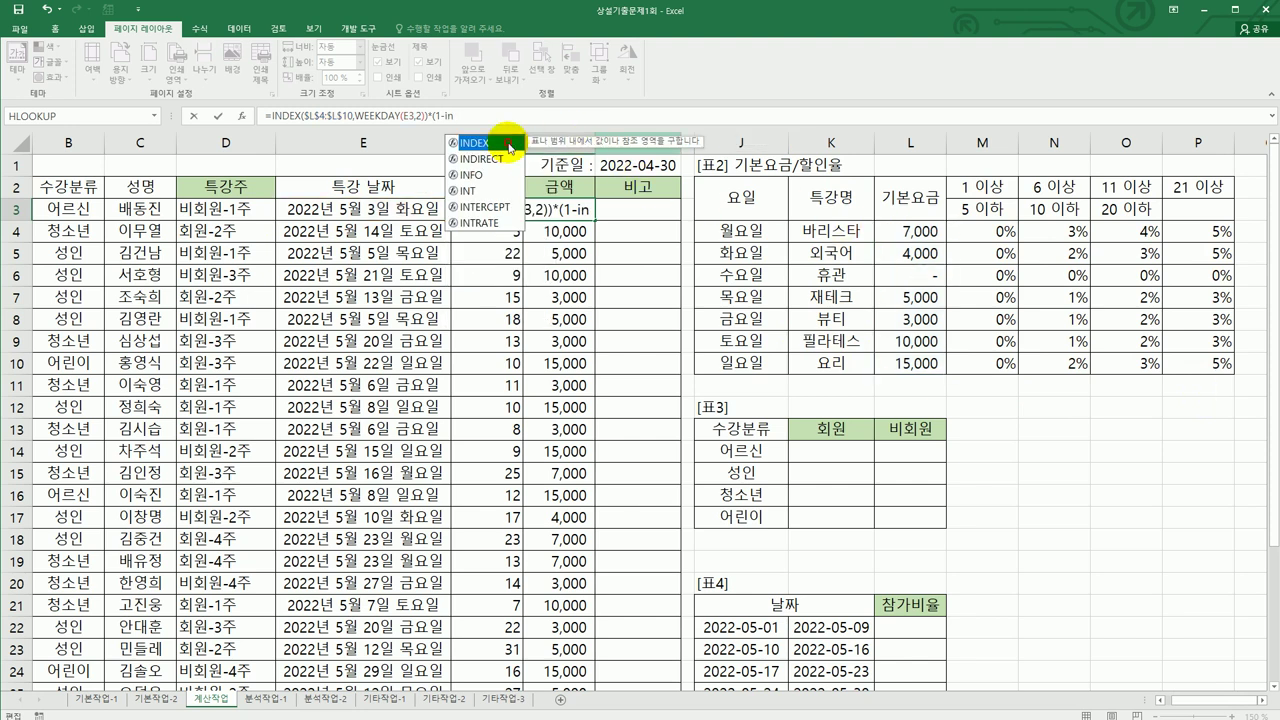
double_click(511, 148)
left_click_drag(1001, 236, 1207, 376)
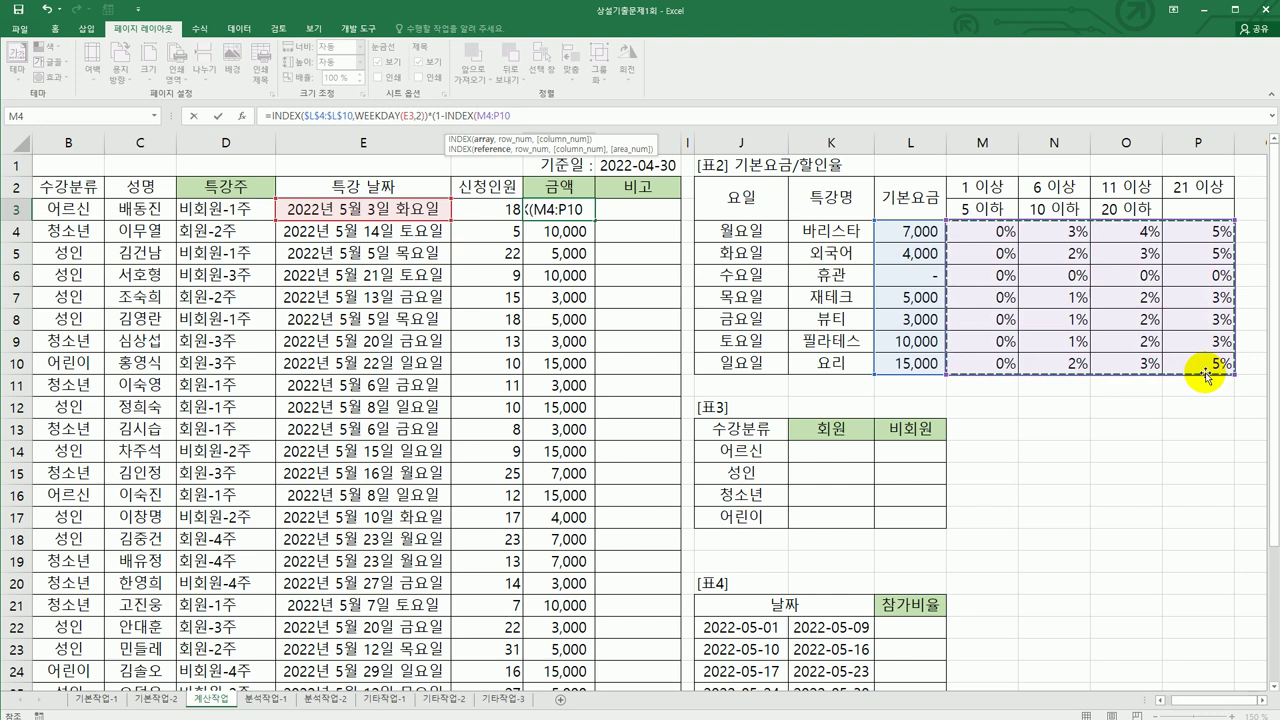
key("F4")
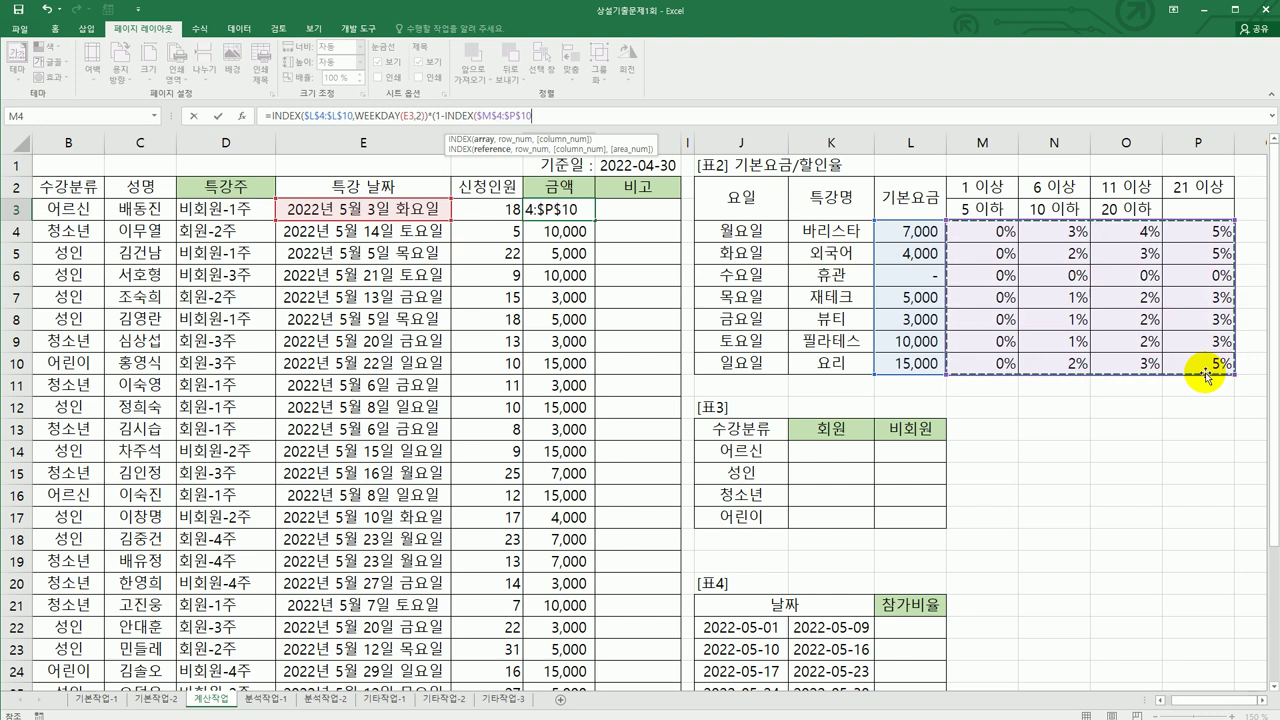
type(",")
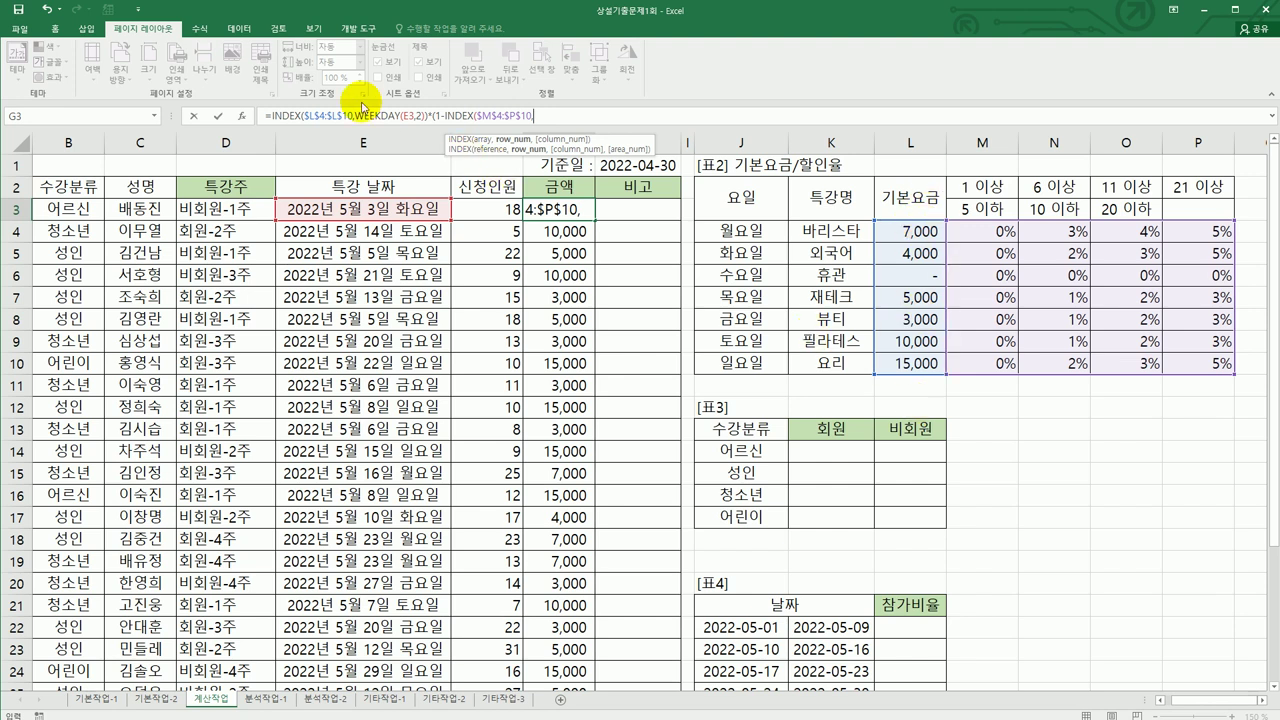
- Use WEEKDAY(E3,2) as the row number of the discount rate INDEX in G3
left_click(421, 117)
type(")")
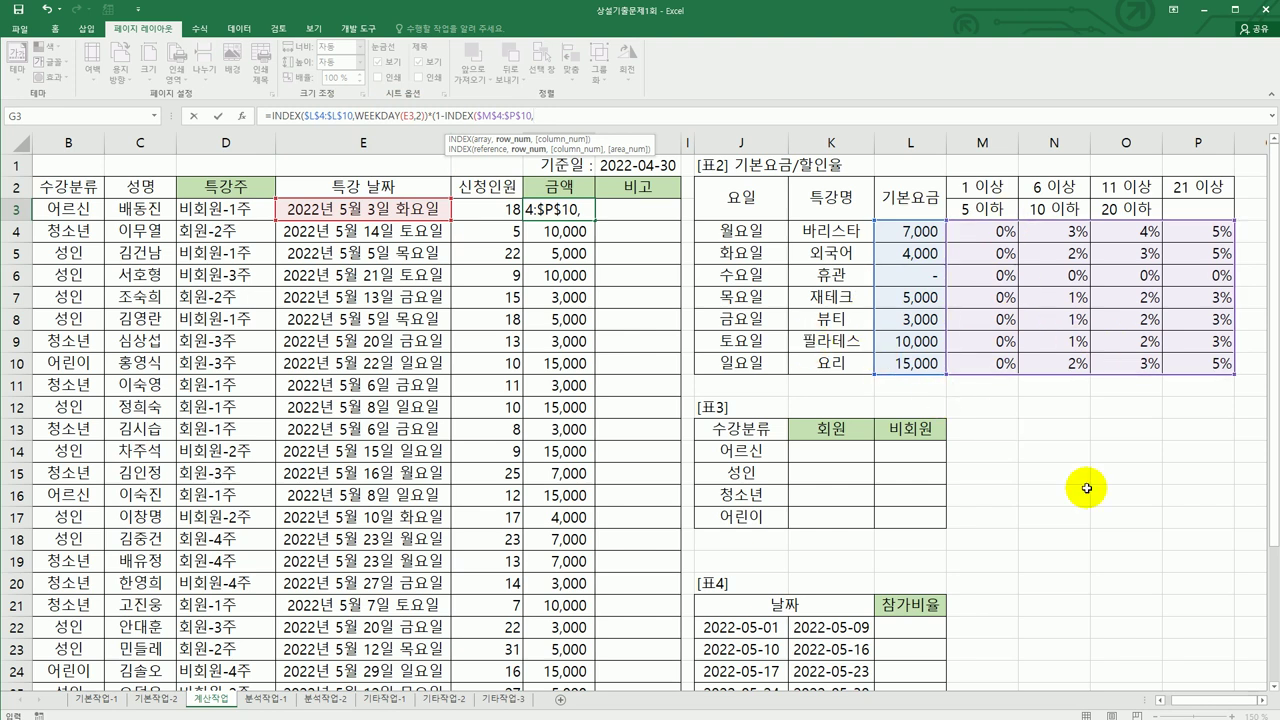
type("w")
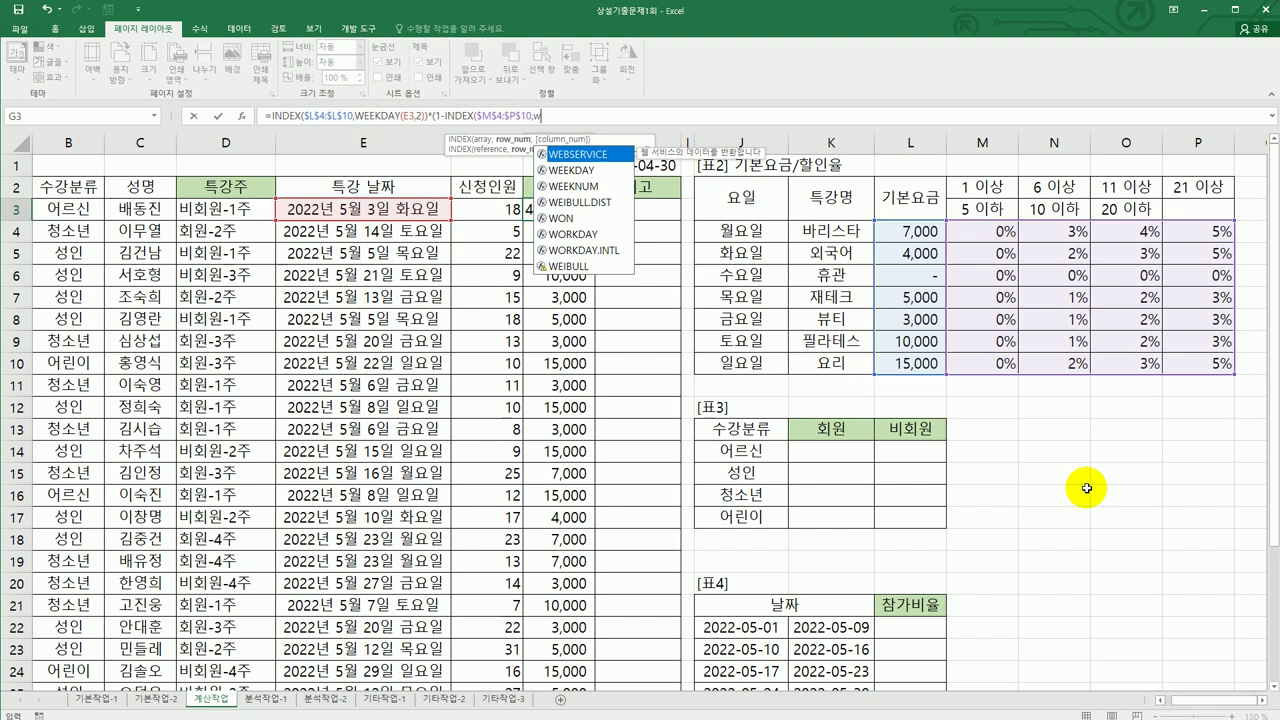
left_click(594, 173)
double_click(594, 173)
left_click(407, 213)
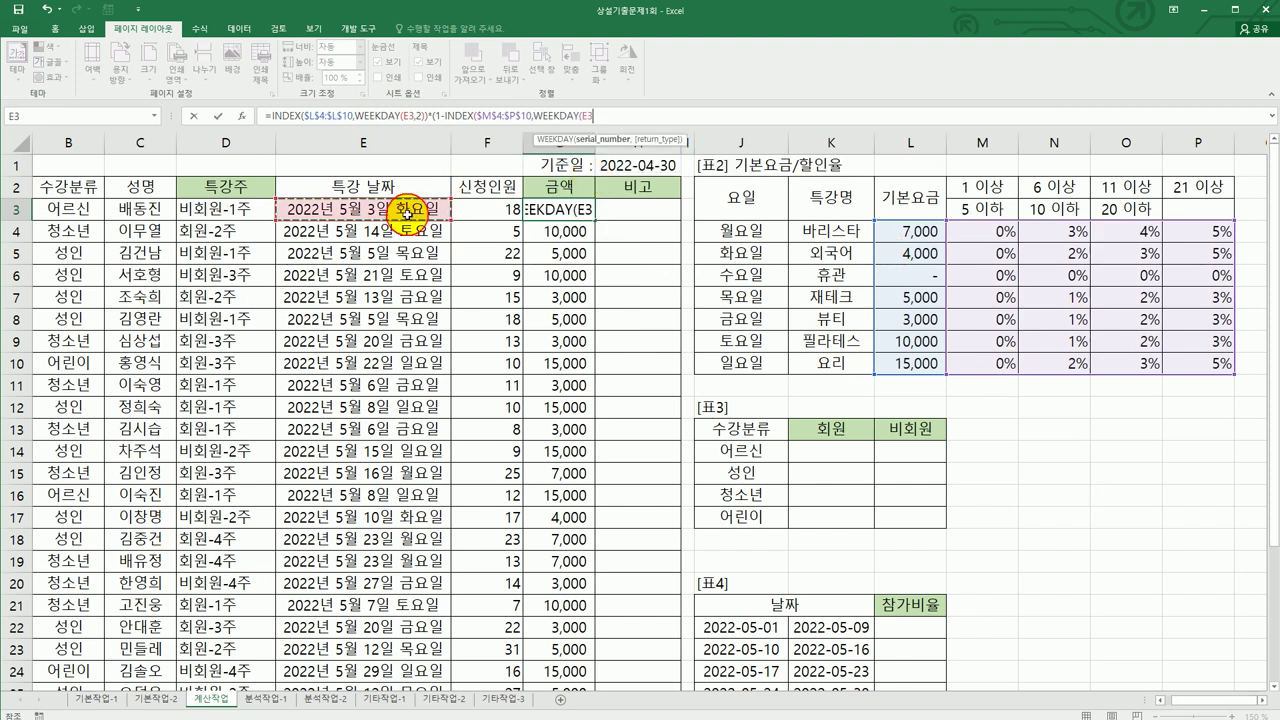
type(",2),")
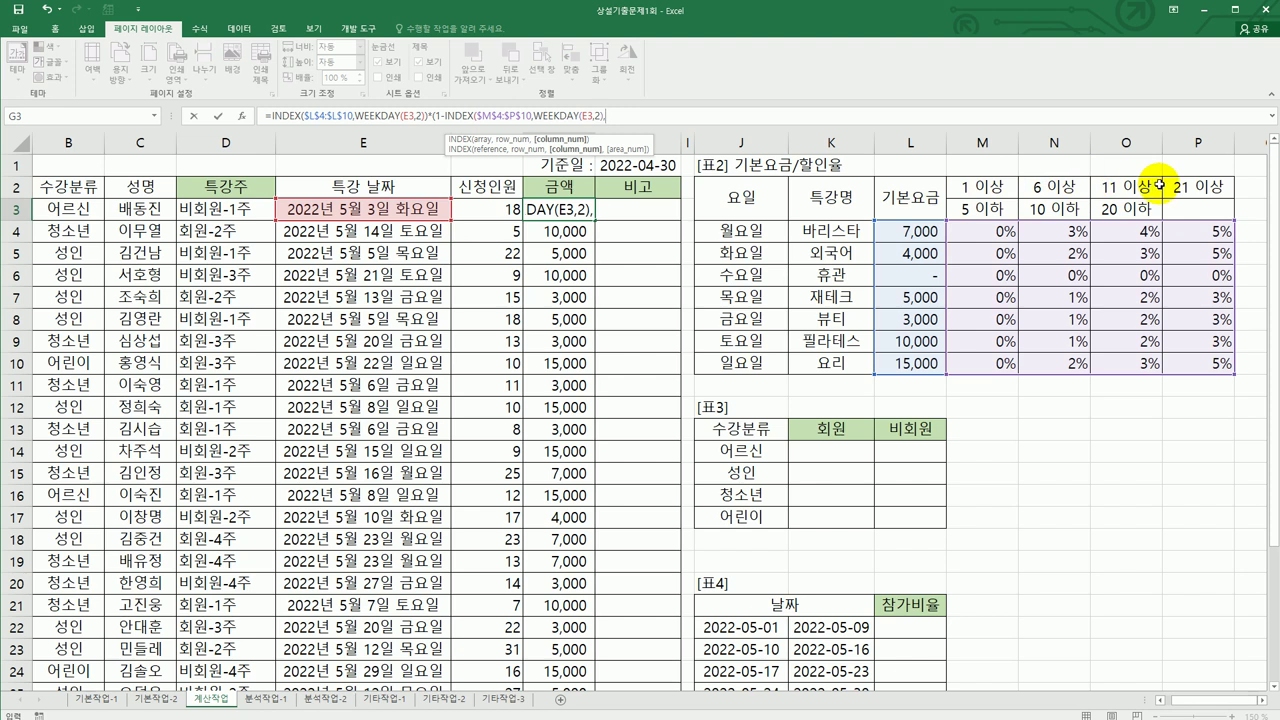
- Use MATCH(F3,$M$2:$P$2,1) as the column number of the discount rate INDEX, close the parentheses and apply the G3 formula
type("mat")
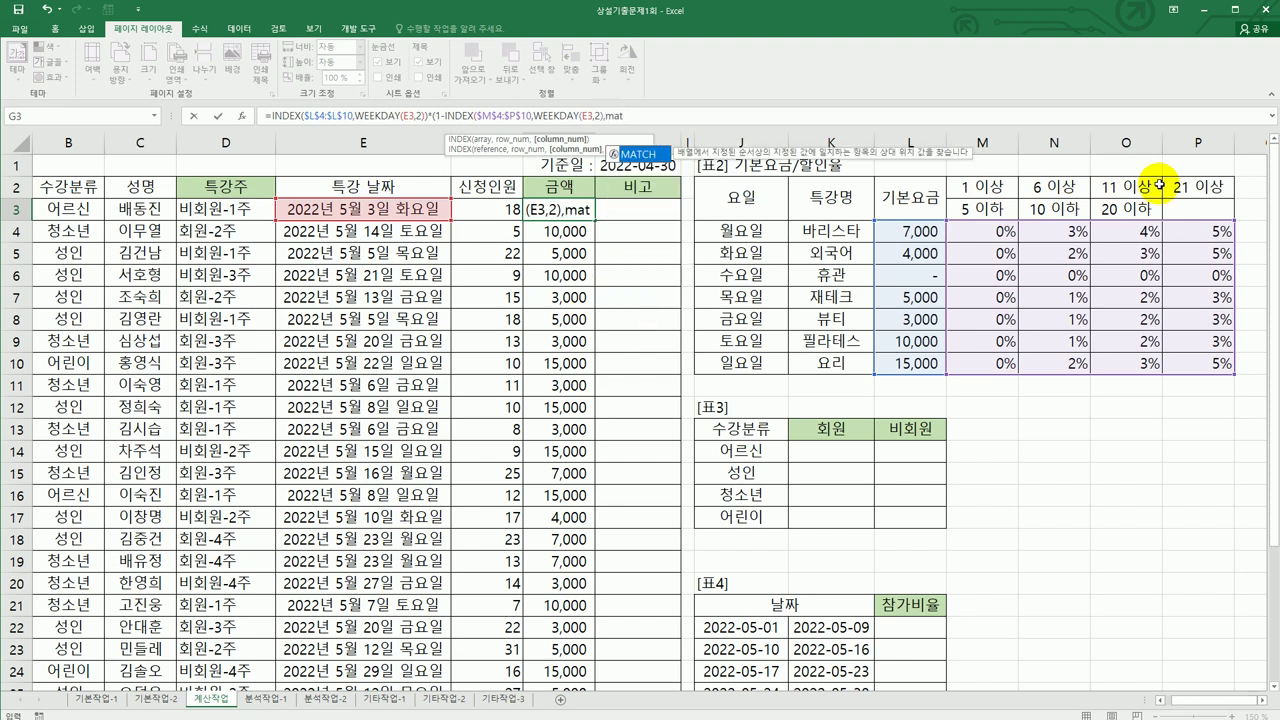
double_click(632, 155)
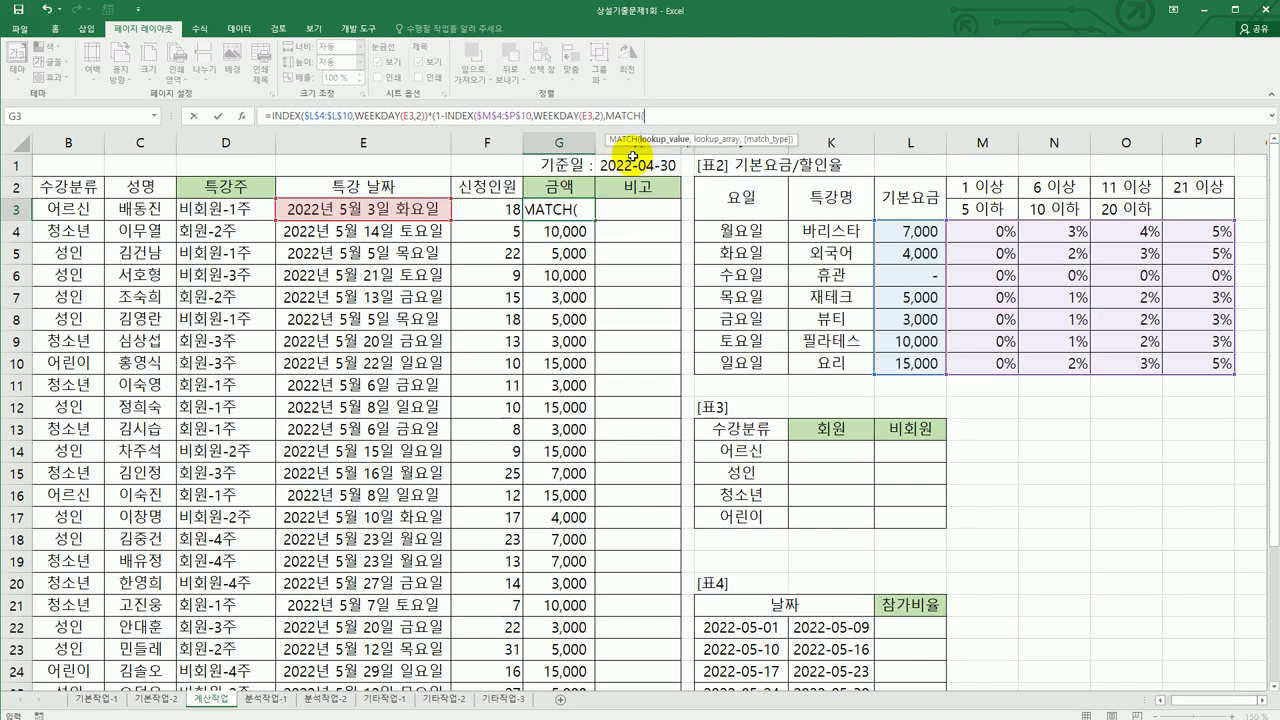
left_click(490, 209)
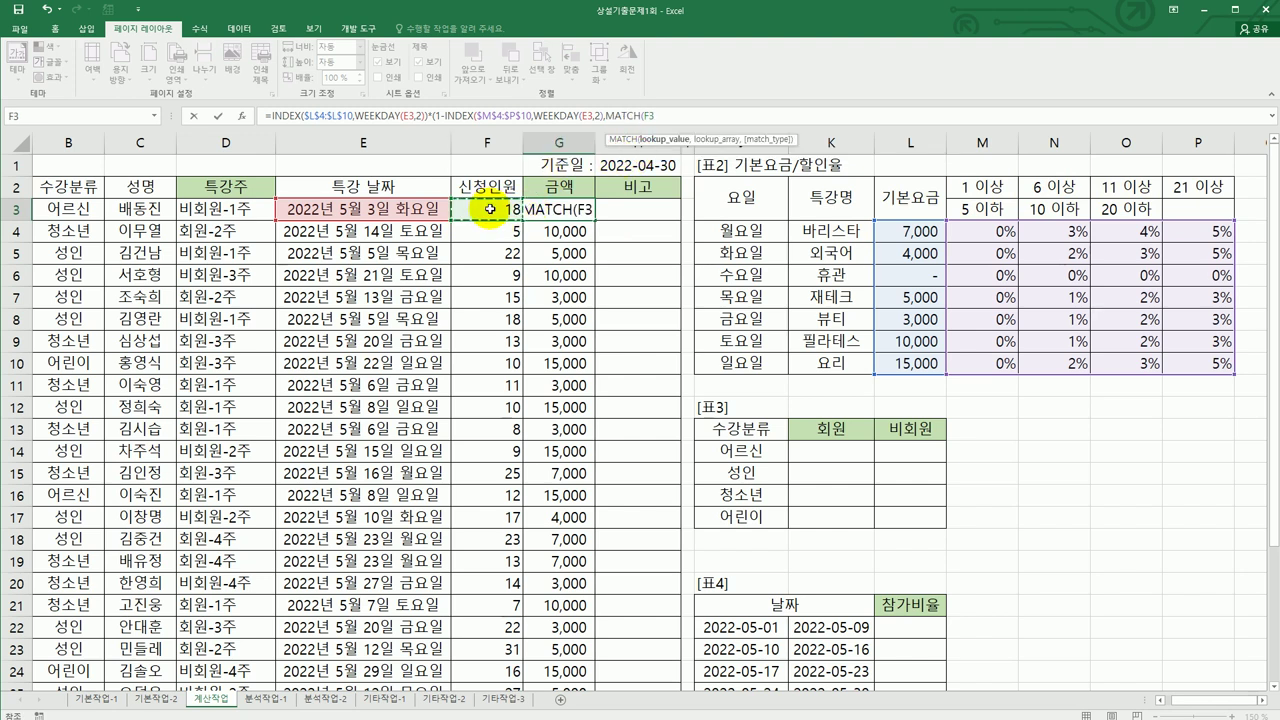
type(",")
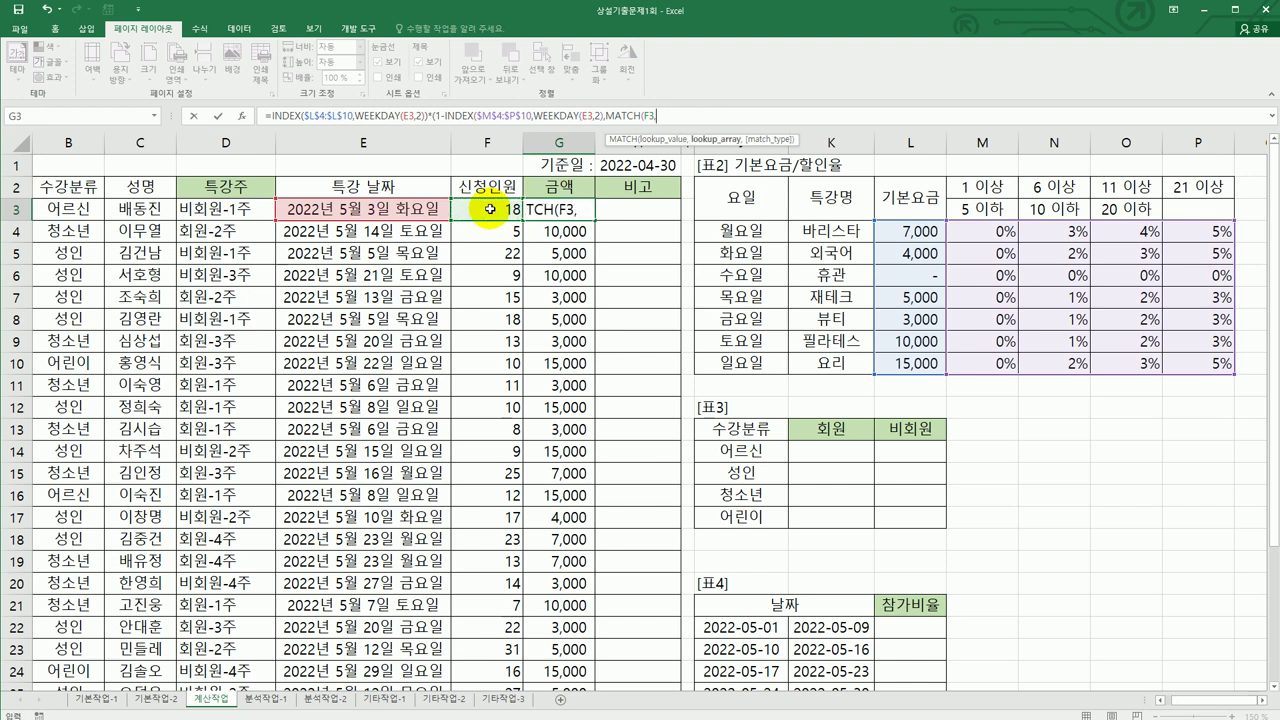
left_click_drag(976, 187, 1185, 188)
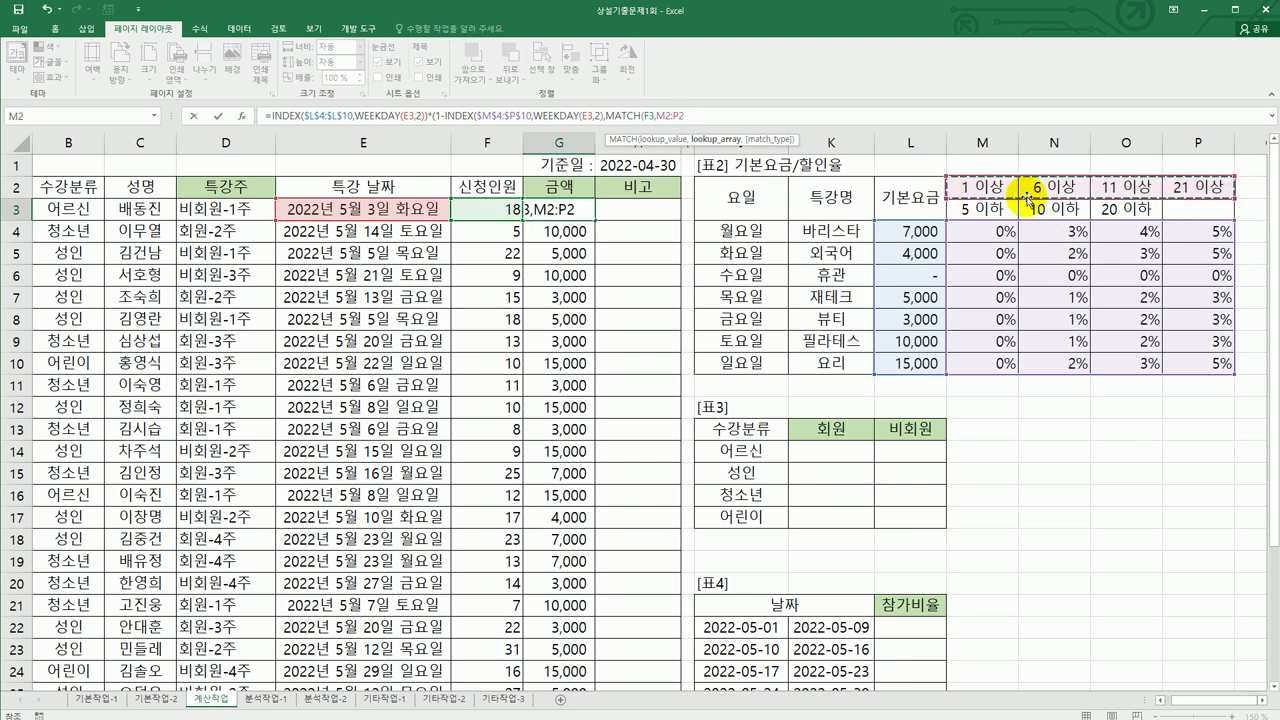
key("F4")
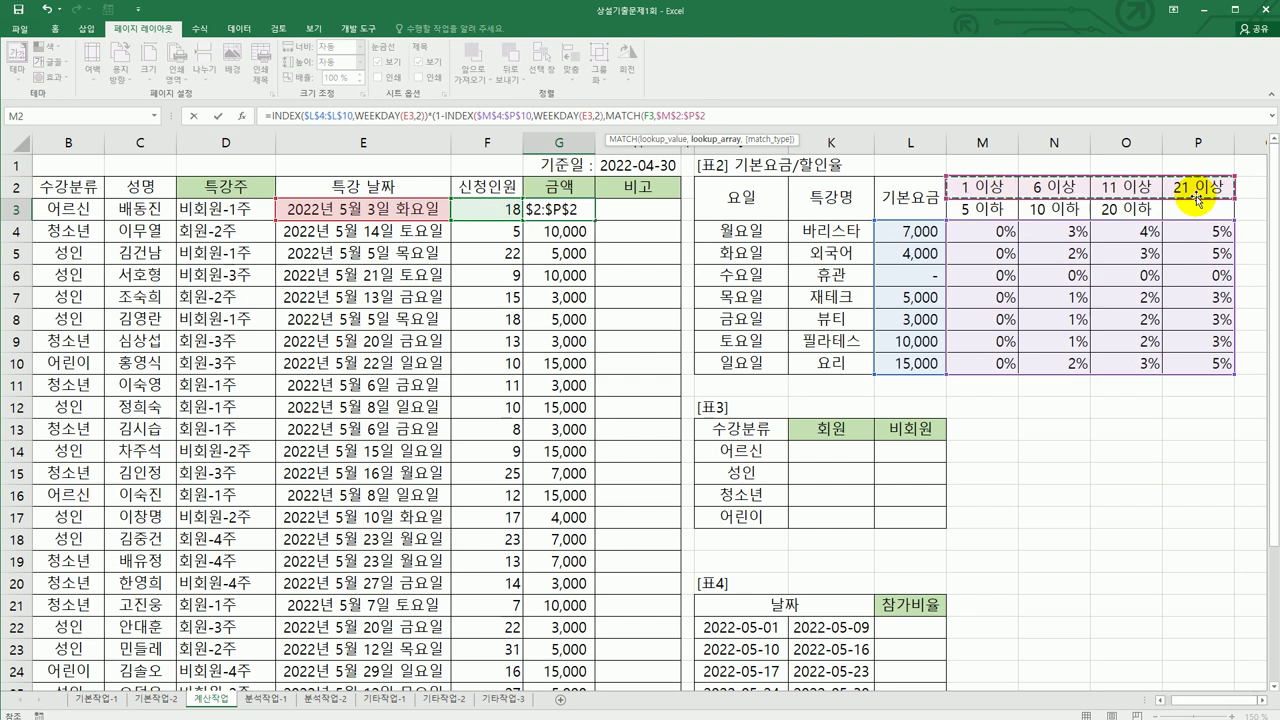
type(",1")
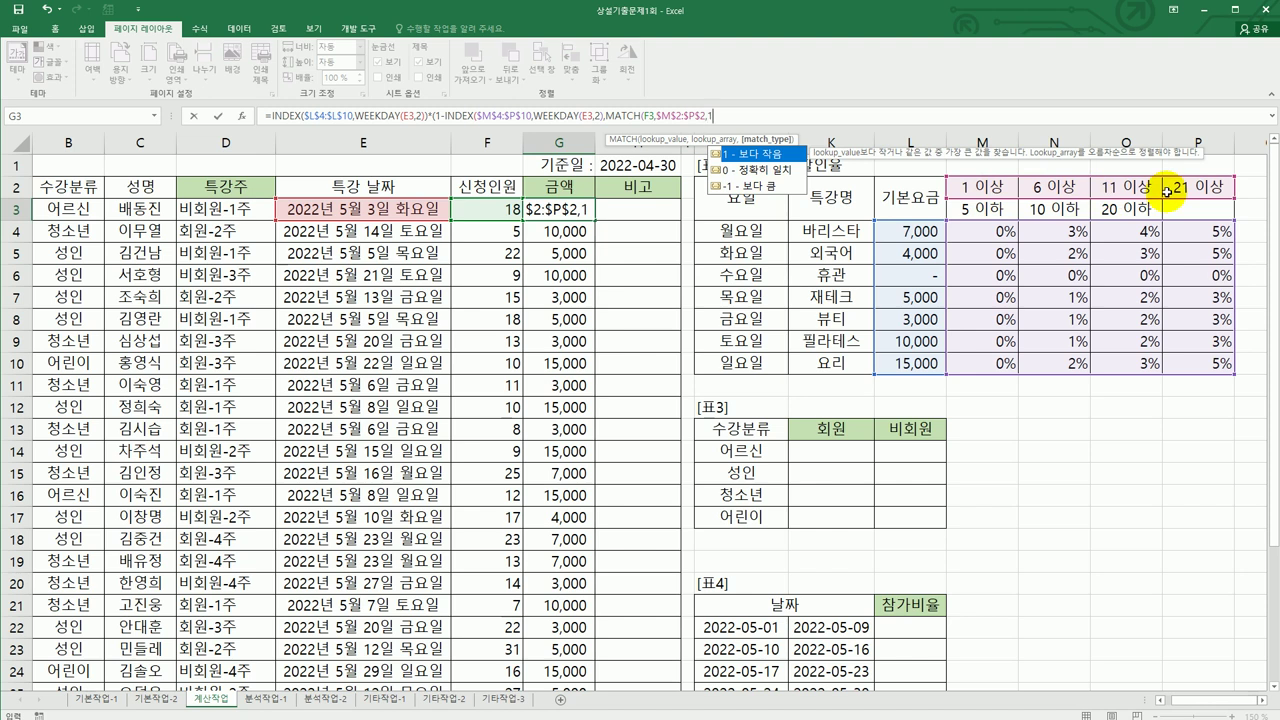
type(")")
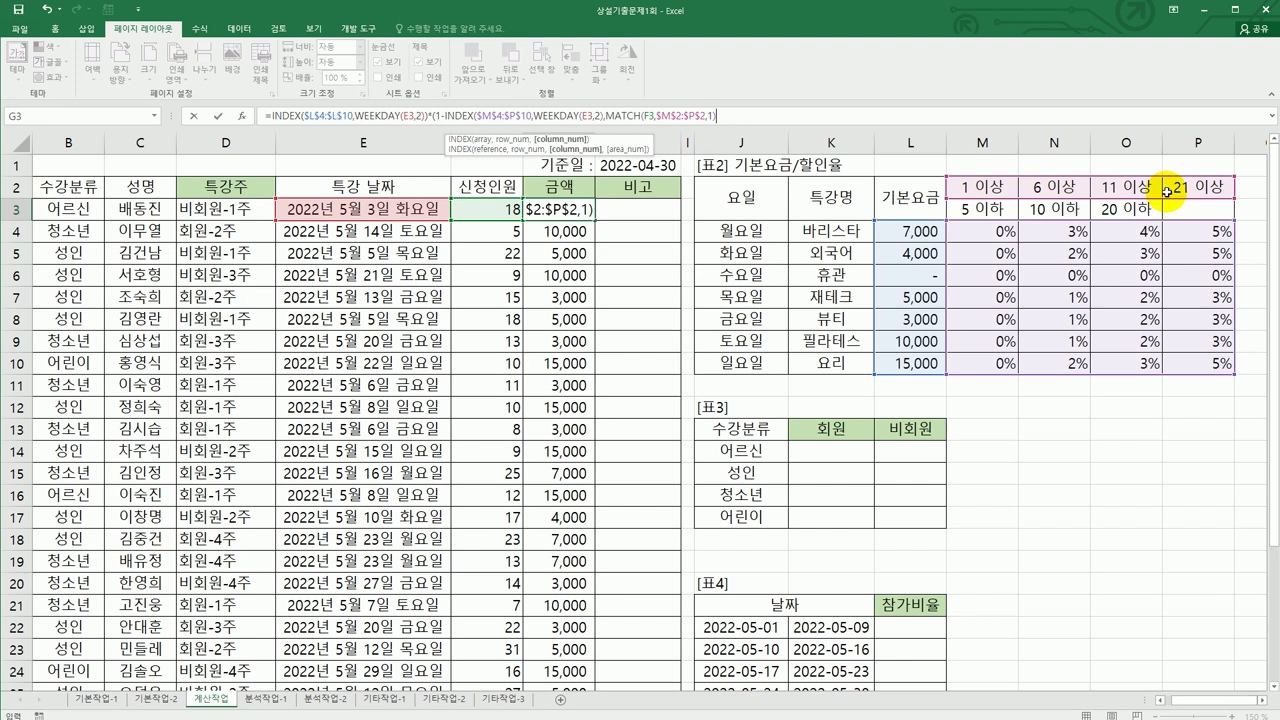
type(")")
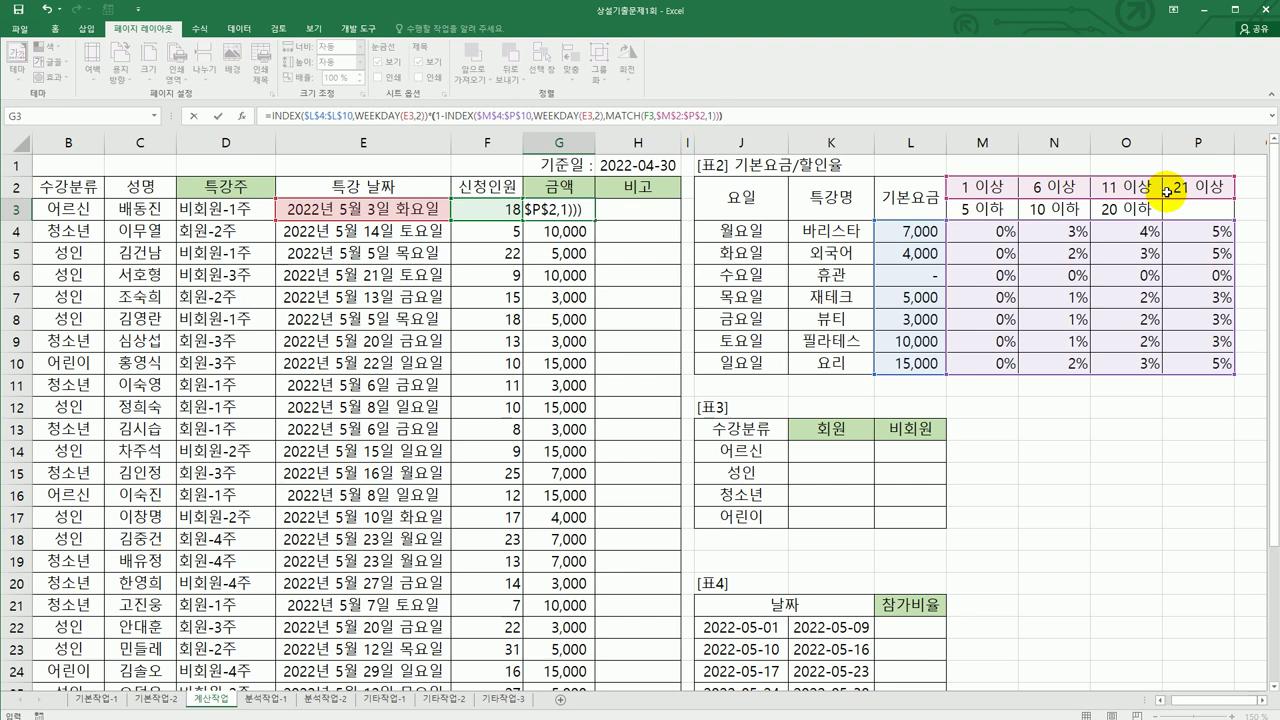
key("Return")
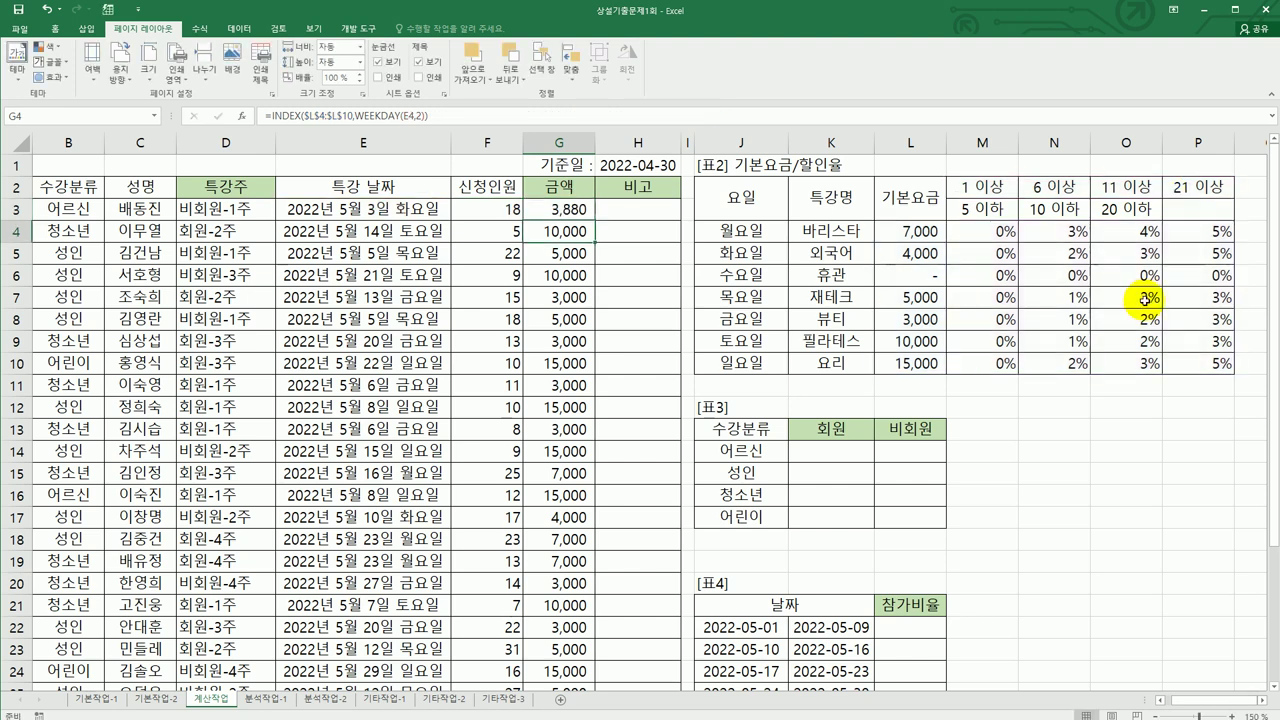
- Check which 신청인원 bracket and Tuesday discount rate in 표2 apply to the amount in G3
left_click(560, 208)
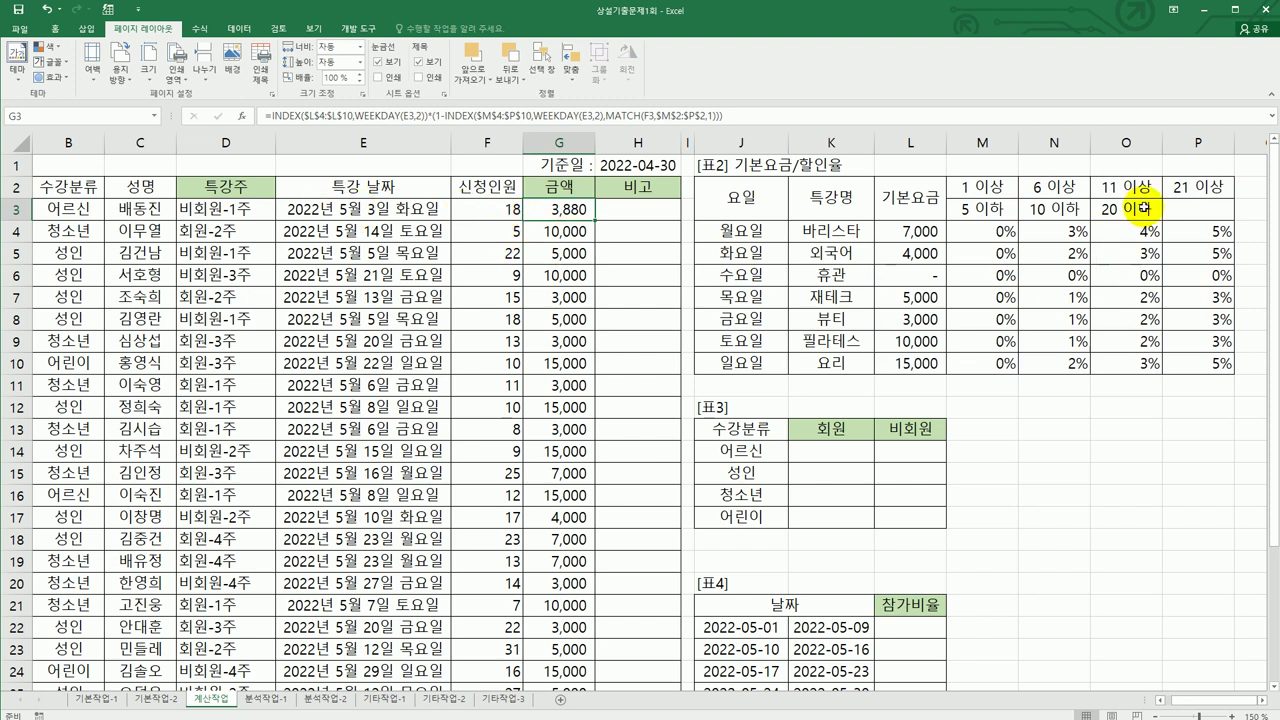
left_click(1187, 192)
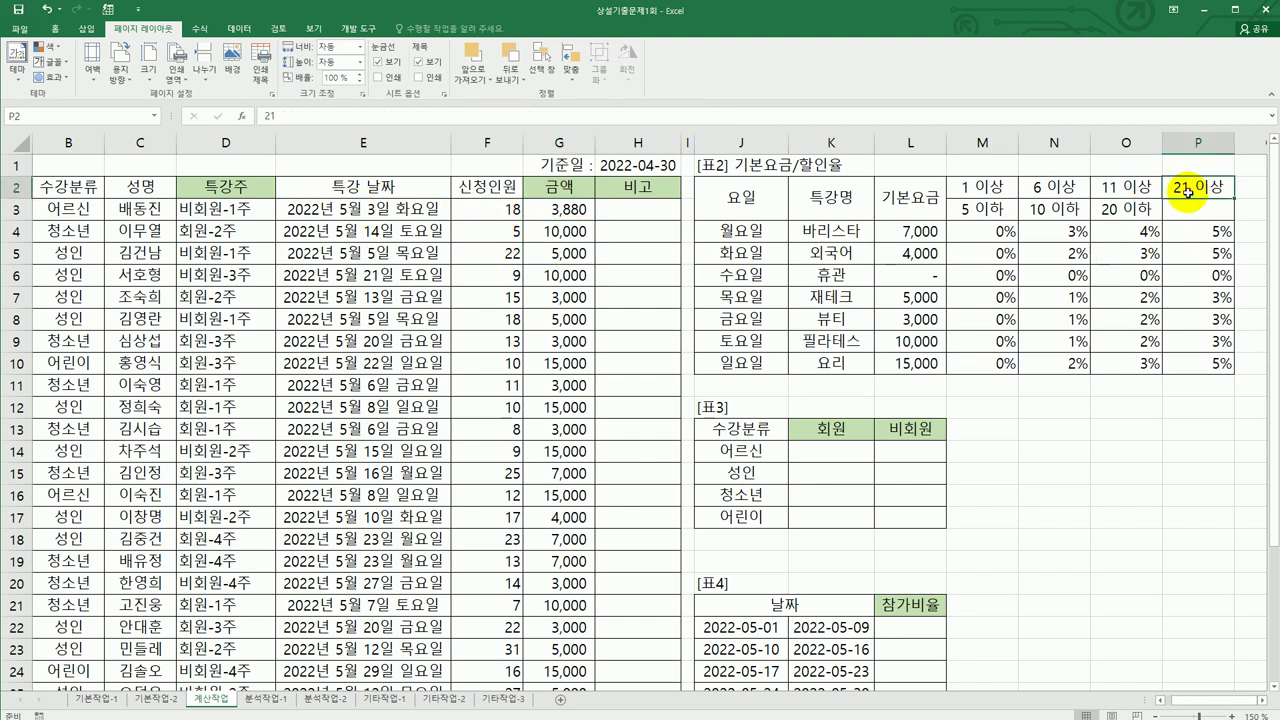
left_click(1143, 188)
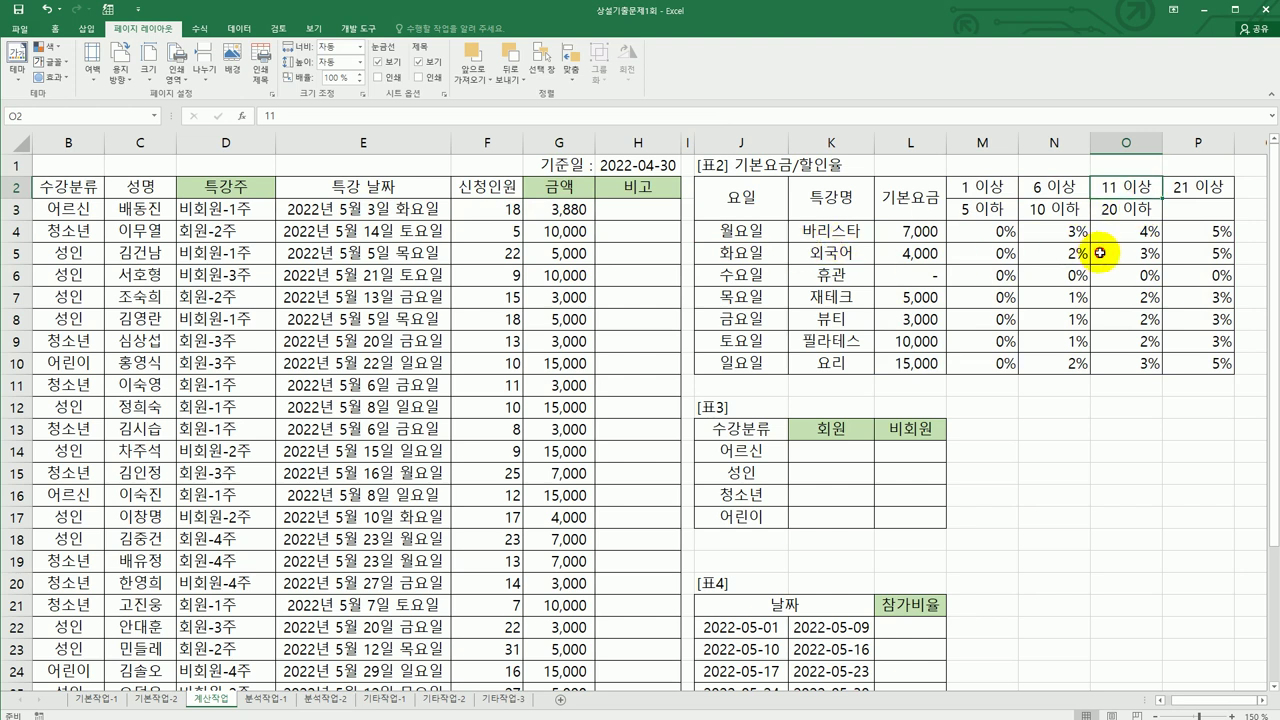
left_click(1100, 253)
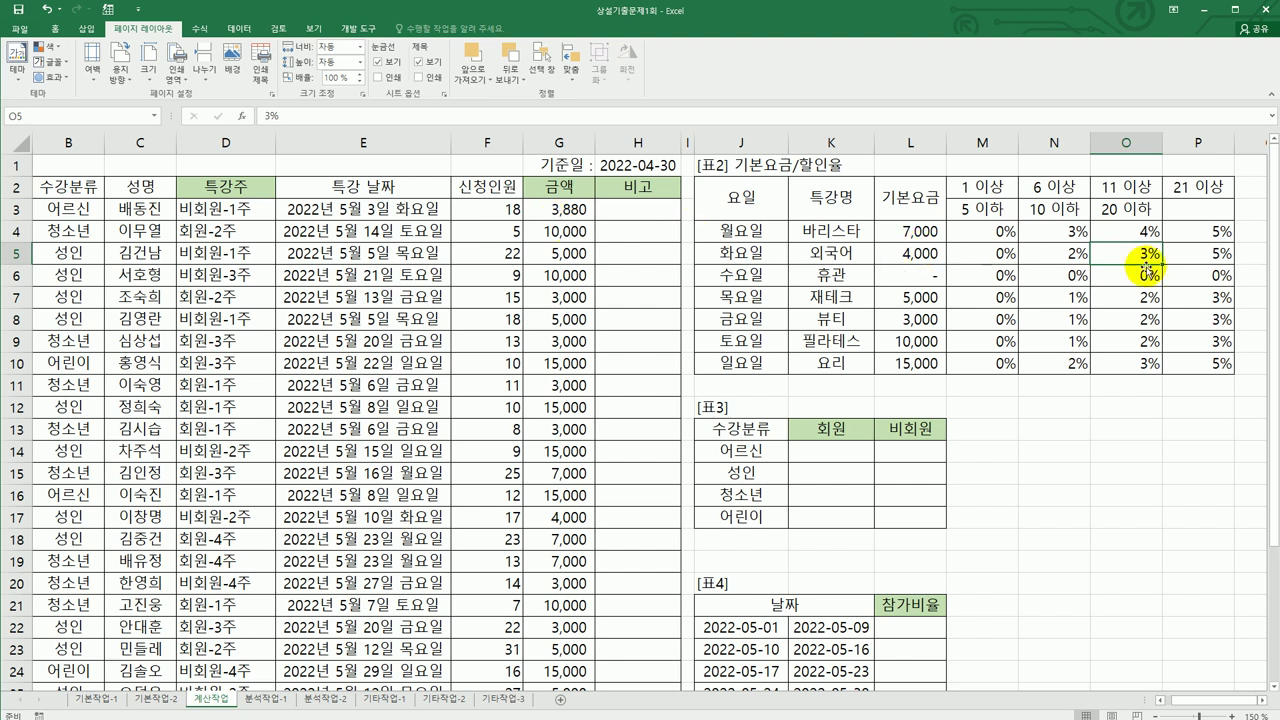
- Calculate =4000*(1-O5) in blank cell N14 to verify the discounted fee, and clear the cell
left_click(1052, 448)
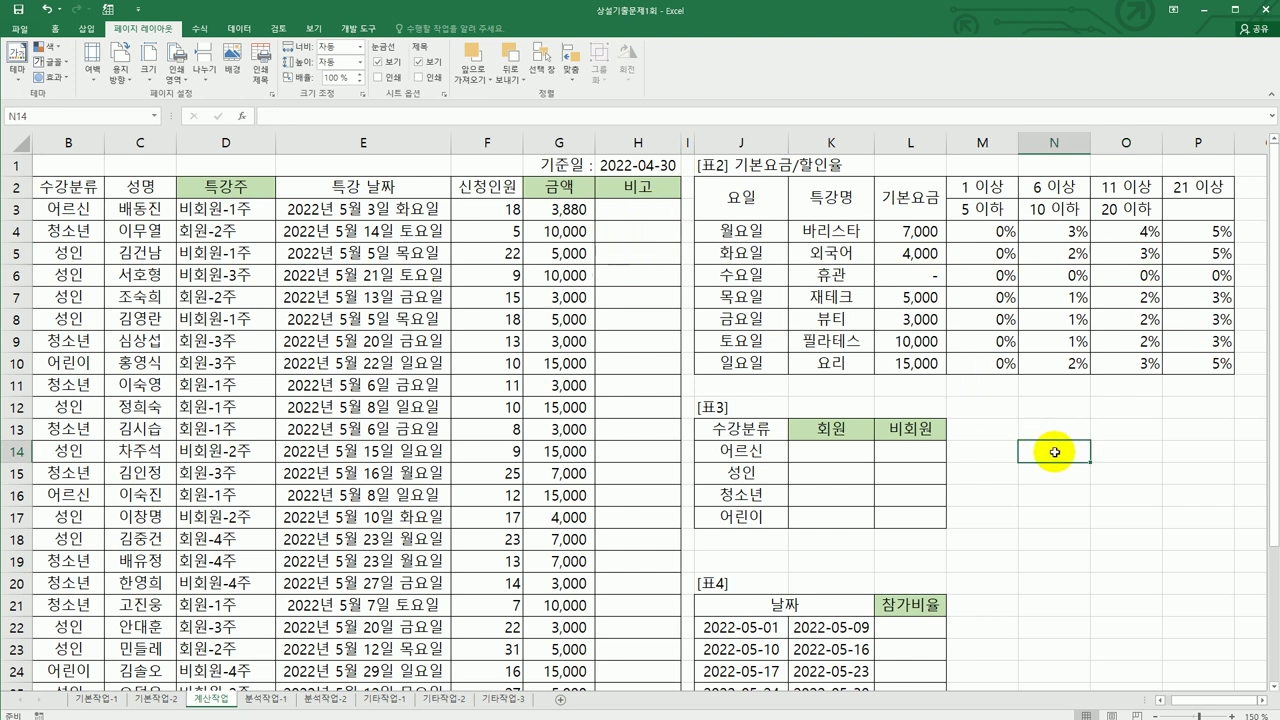
type("=")
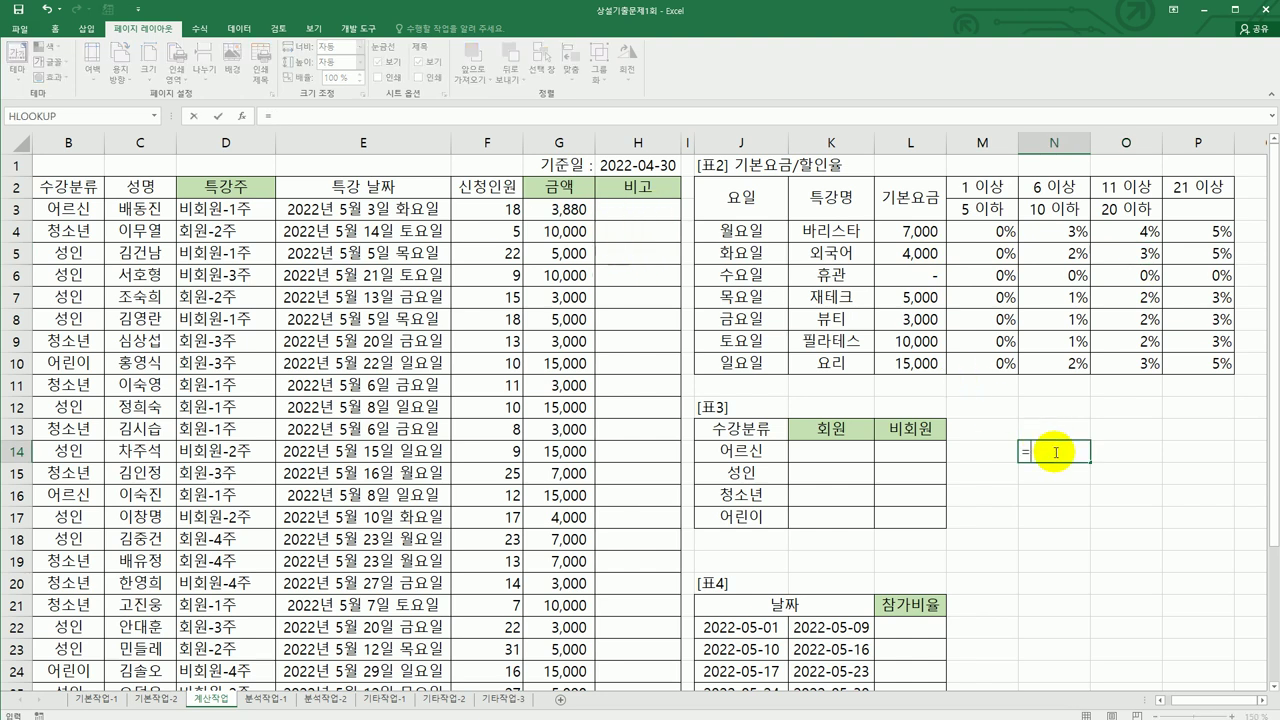
type("4000*(1-")
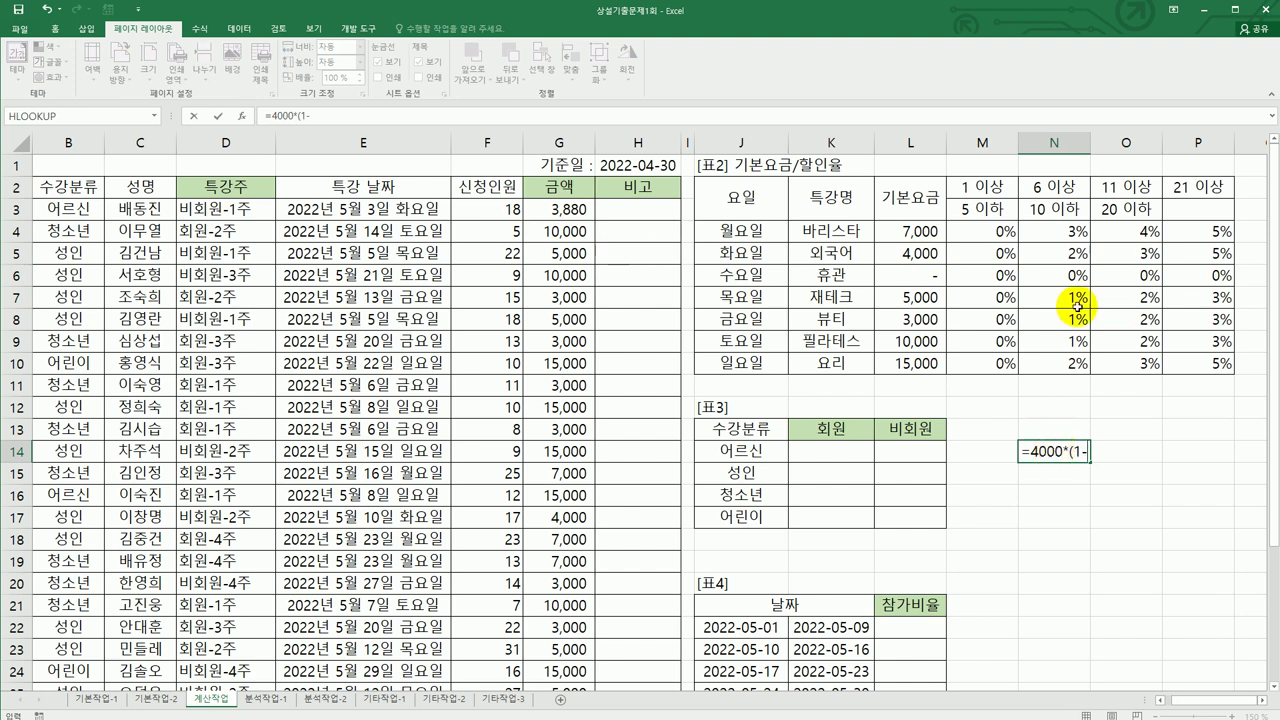
left_click(1126, 252)
type(")")
key("ctrl+Return")
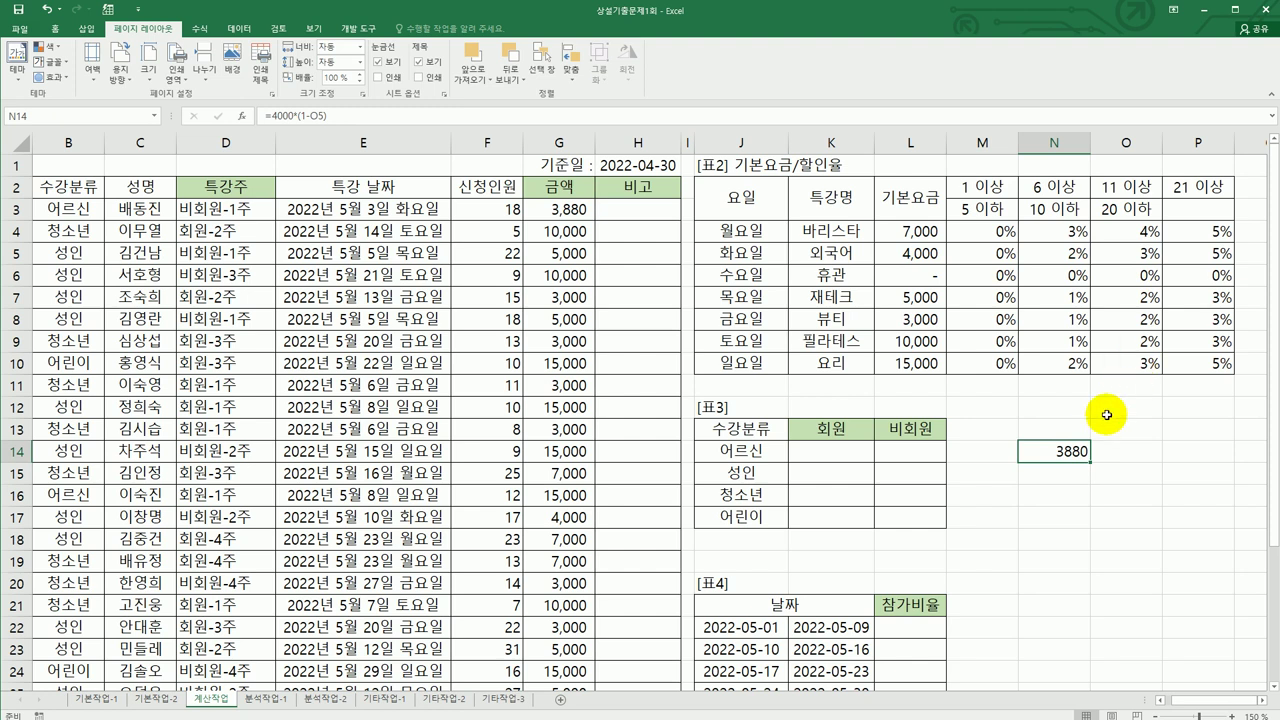
key("Delete")
- Multiply the G3 formula by the 신청인원 in F3 and apply it
left_click(556, 208)
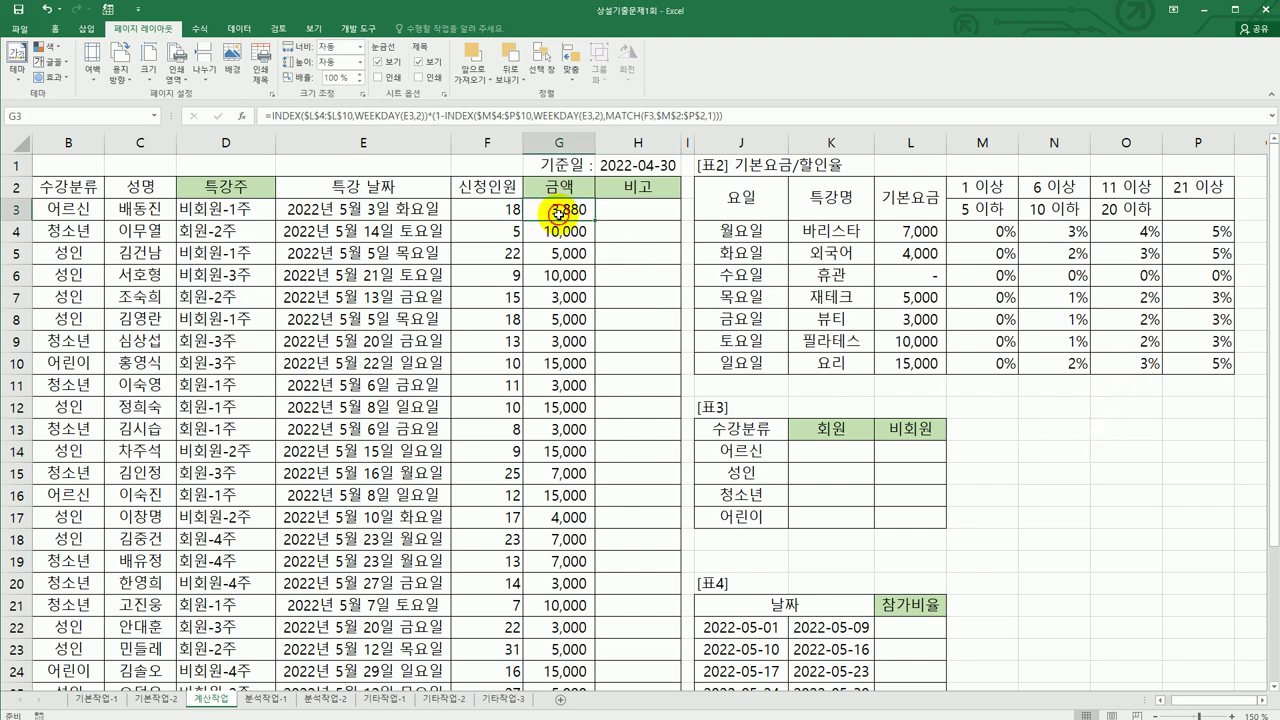
left_click(774, 113)
type("*")
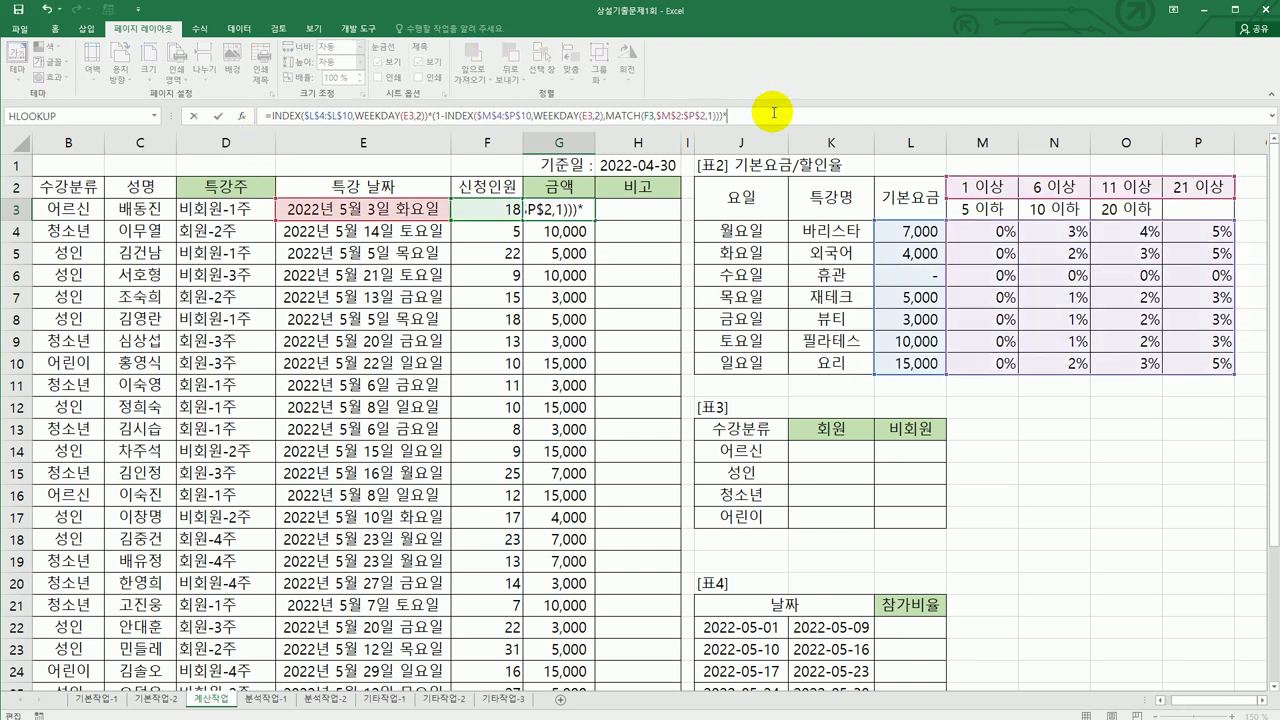
left_click(489, 207)
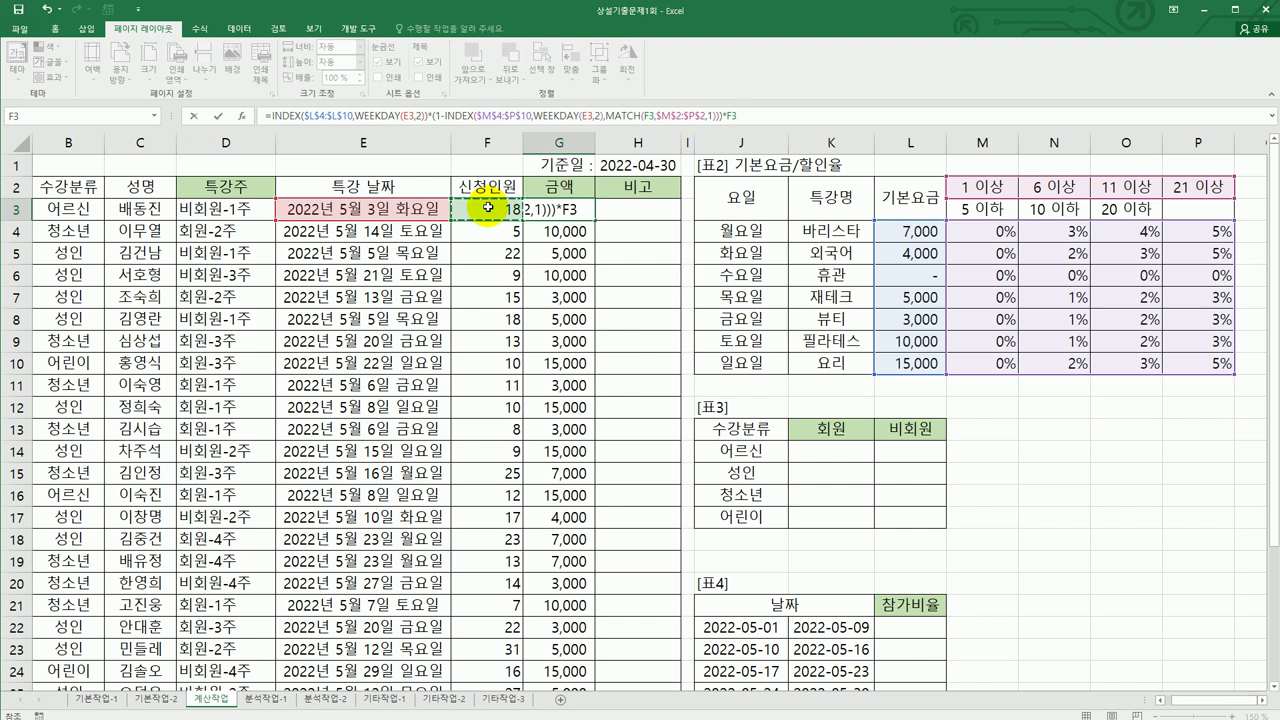
key("Return")
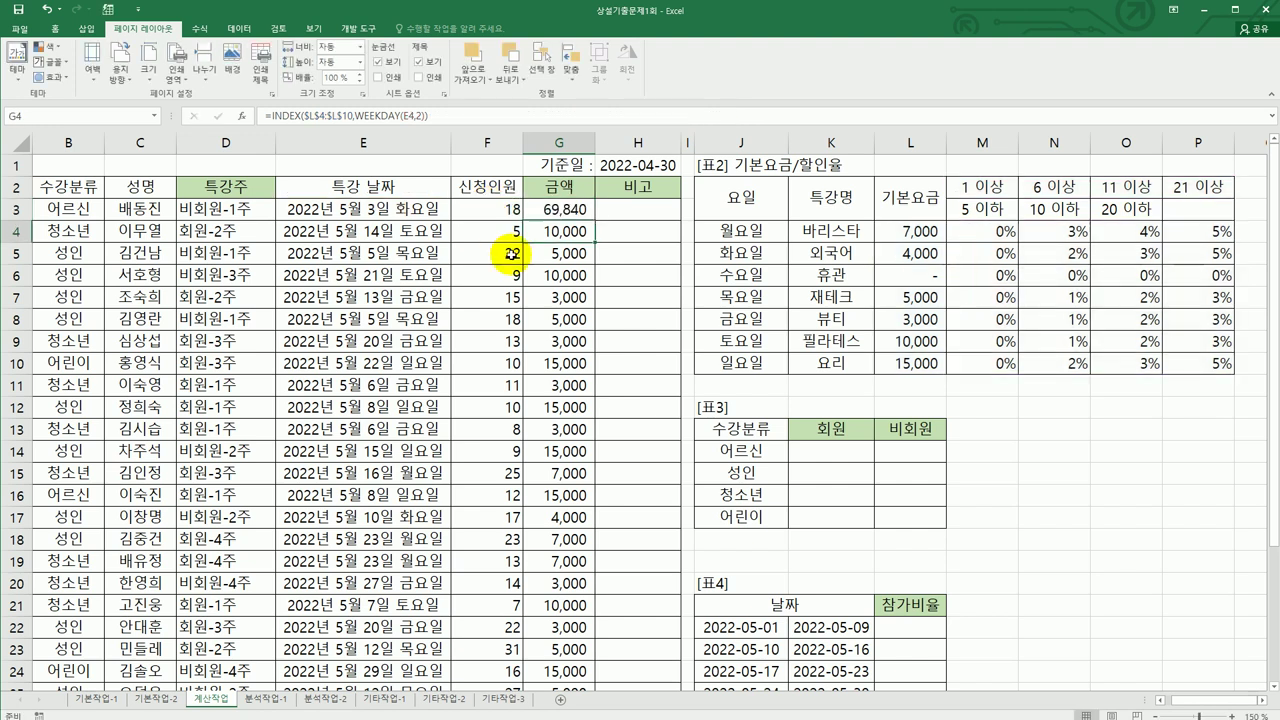
- Fill the G3 formula down the rest of the 금액 column in 표1
left_click(570, 208)
double_click(595, 219)
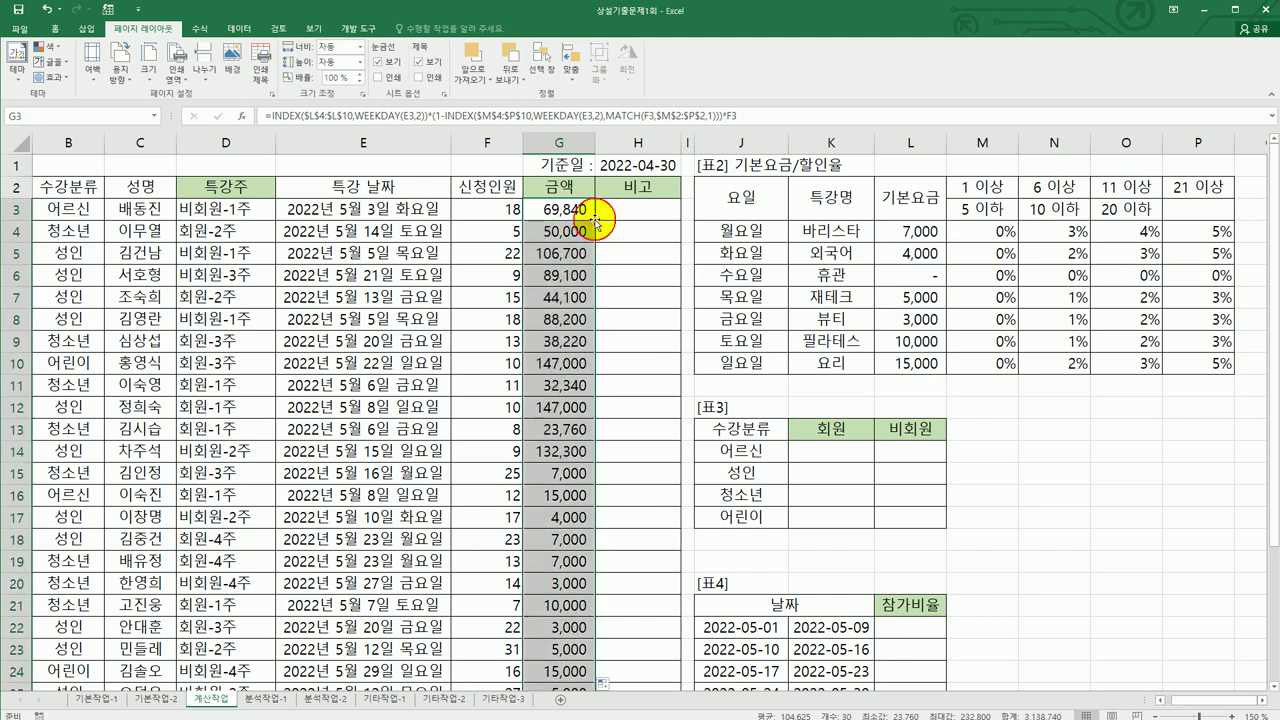
left_click(556, 210)
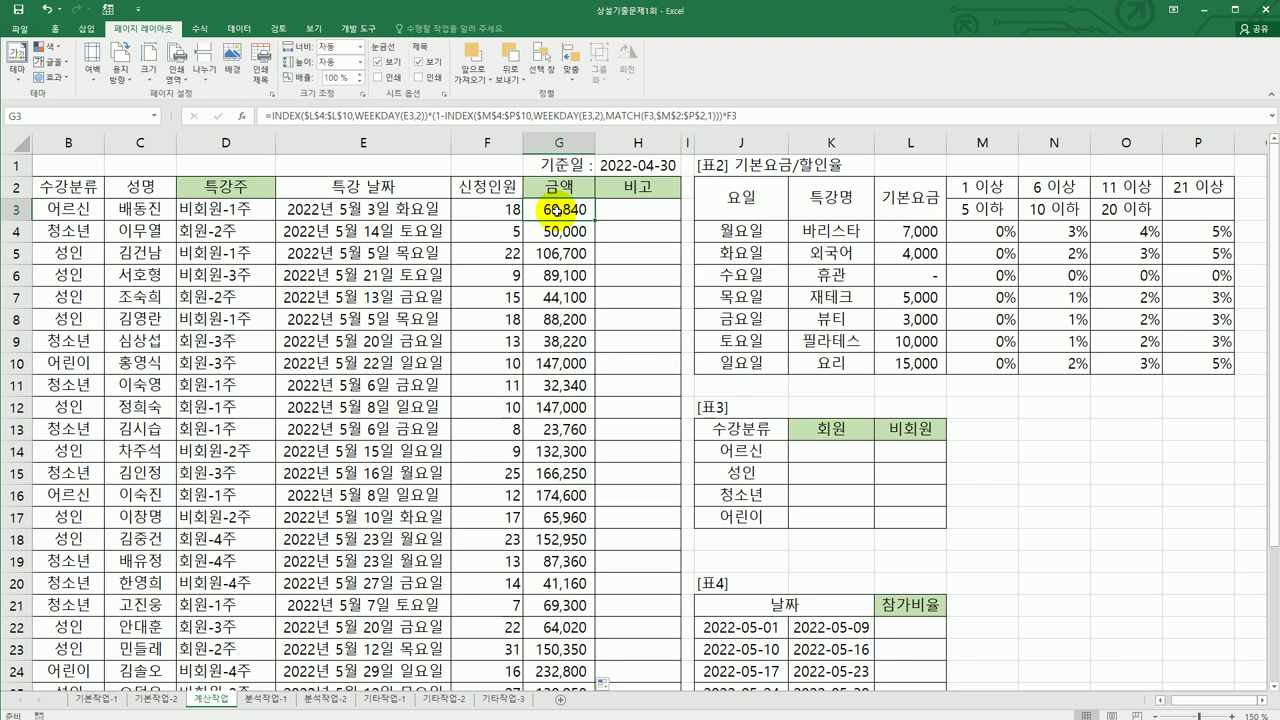
- Examine the 구분, 수강분류 and 신청인원 columns in 표1 as the source data for the 표3 totals
left_click(825, 456)
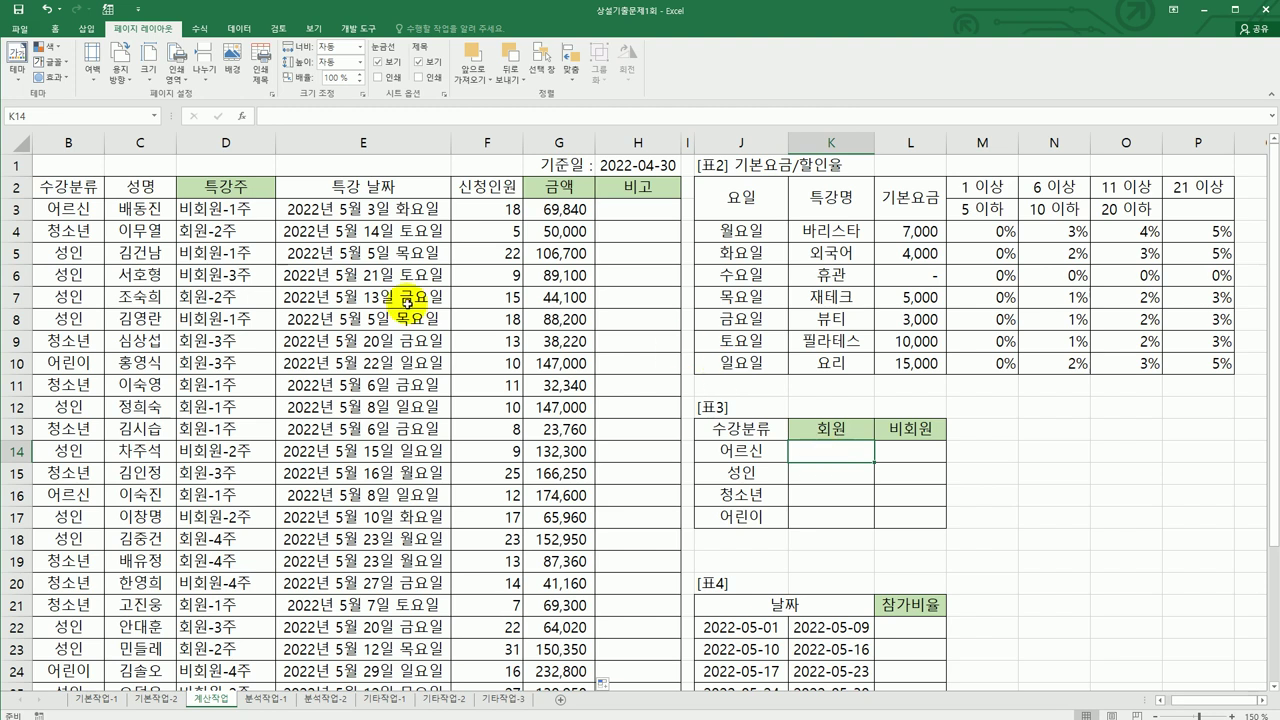
left_click(1165, 699)
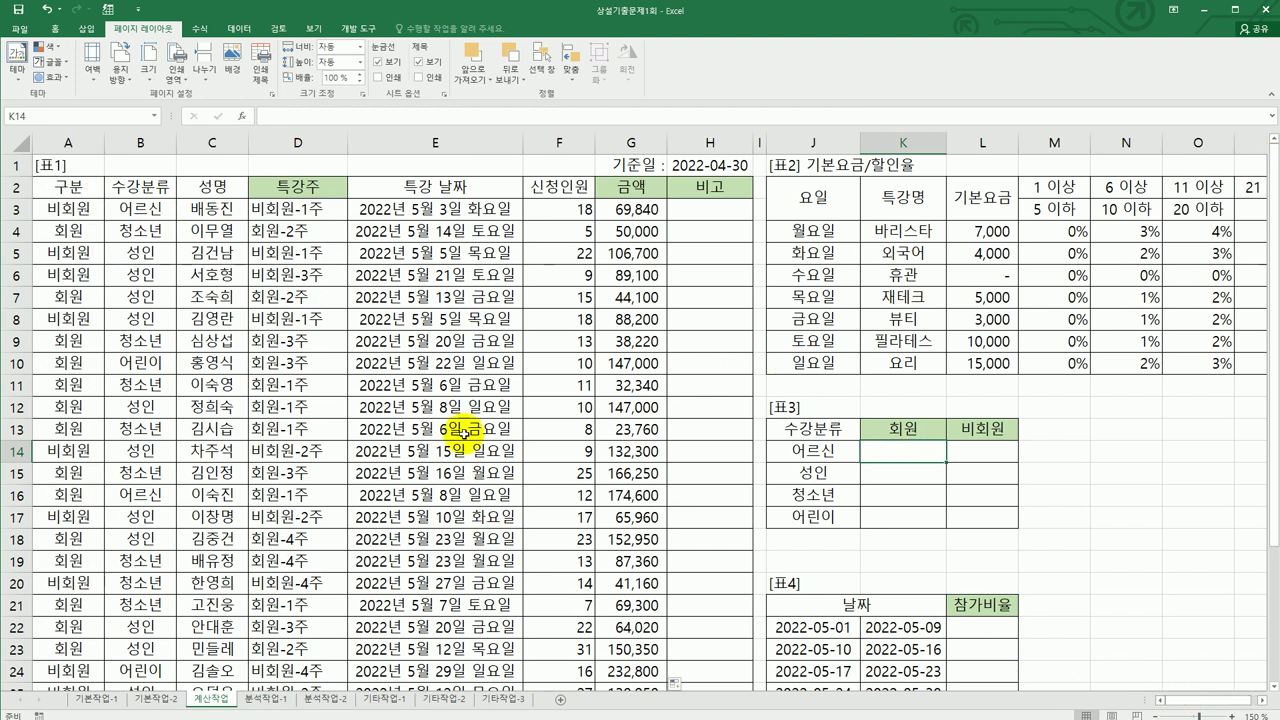
left_click(70, 208)
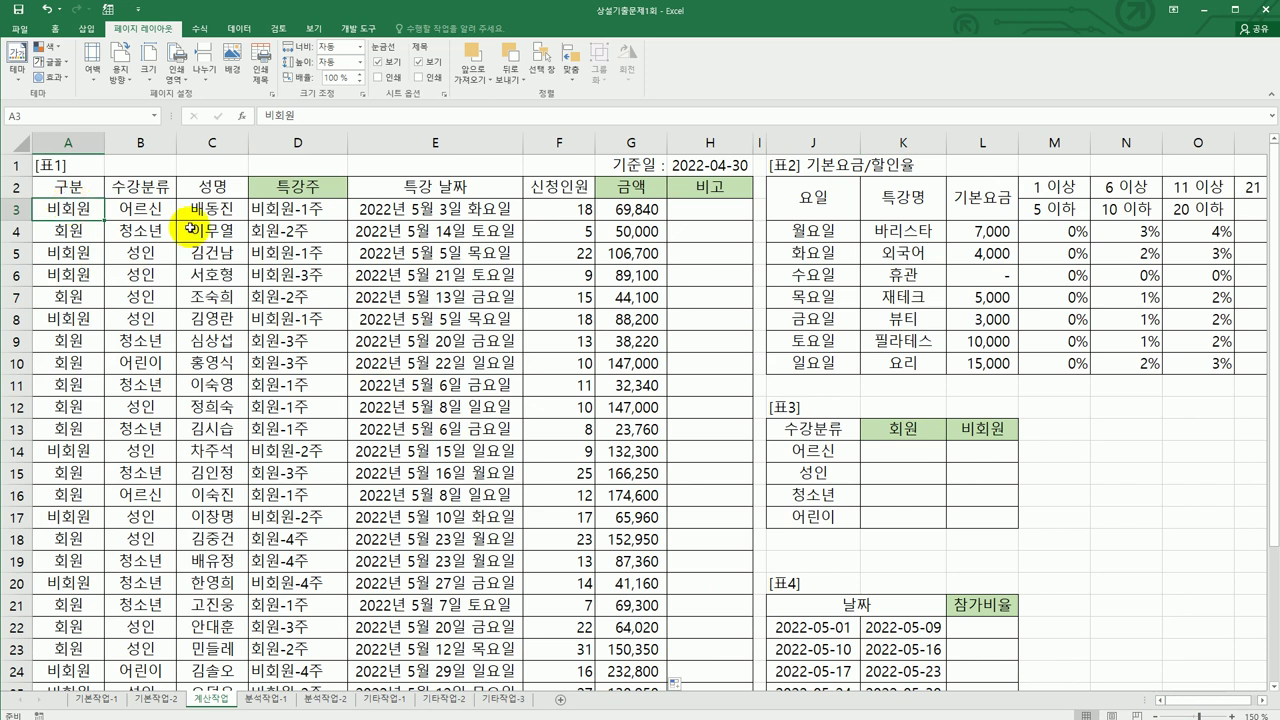
left_click(160, 211)
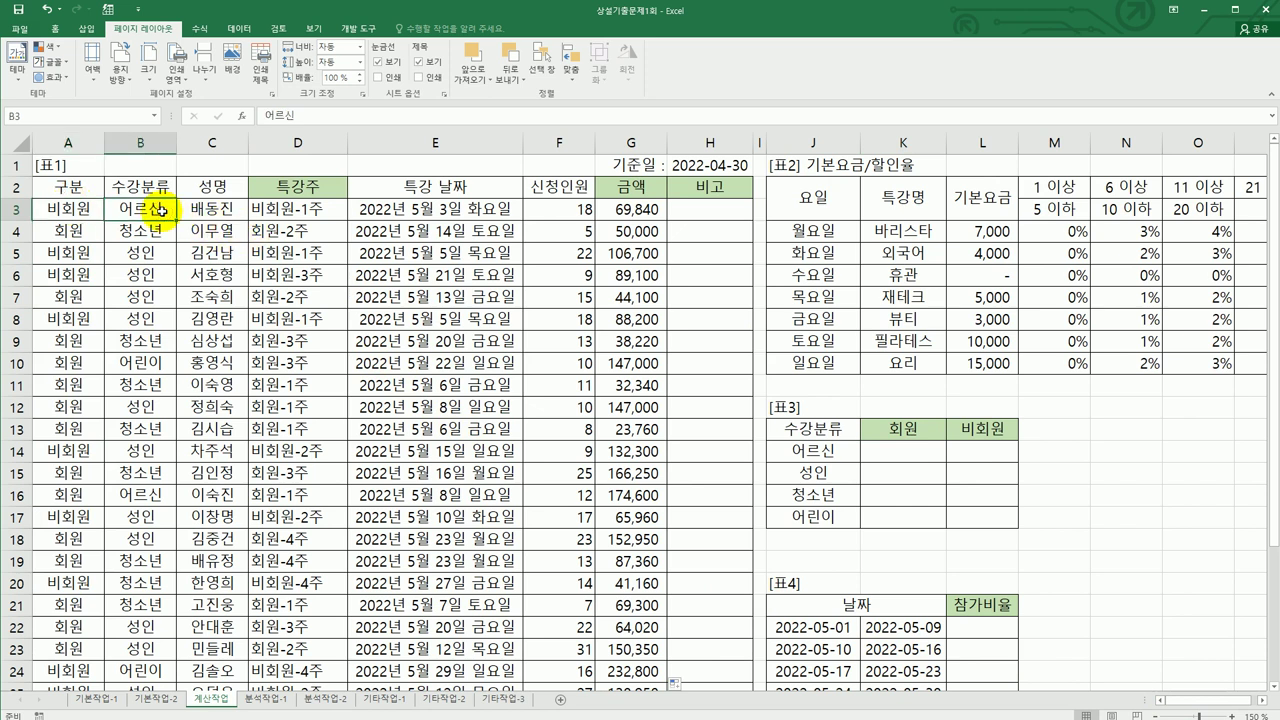
left_click(540, 218)
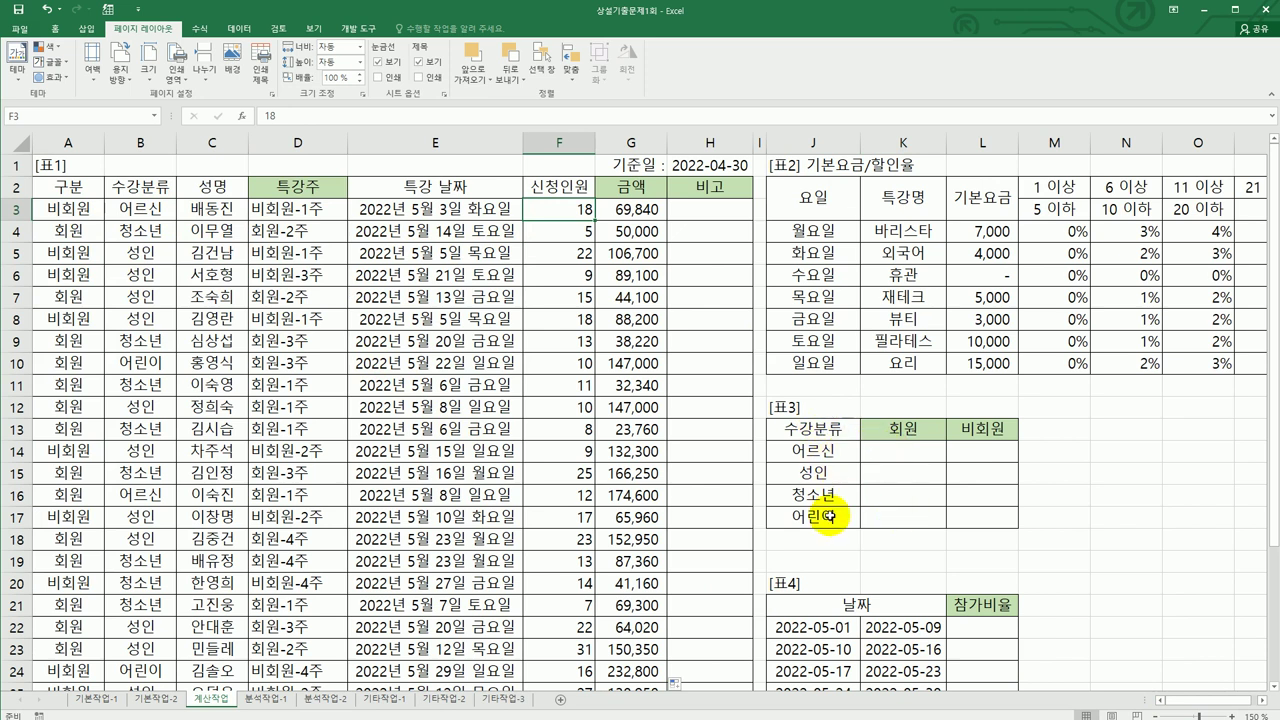
left_click(885, 467)
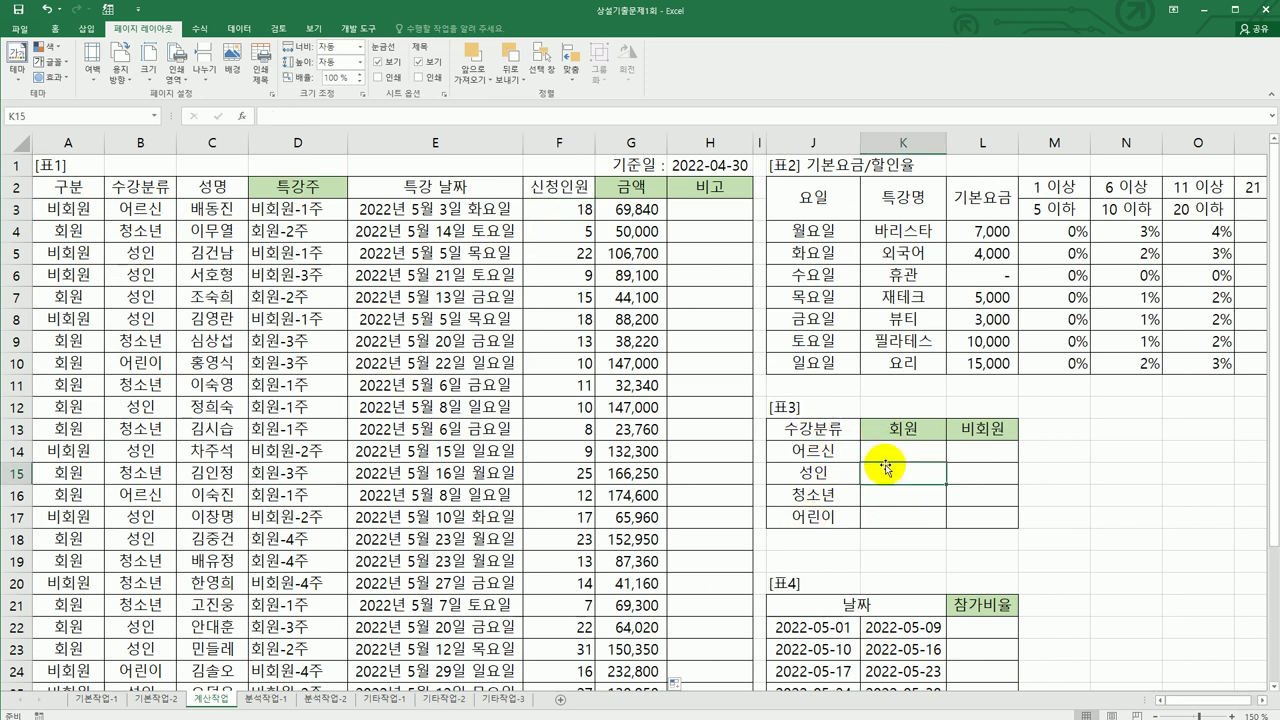
- Start a SUM(IF()) formula in K14 with the first condition $A$3:$A$32=K$13, matching 구분 to the 표3 column header
left_click(895, 456)
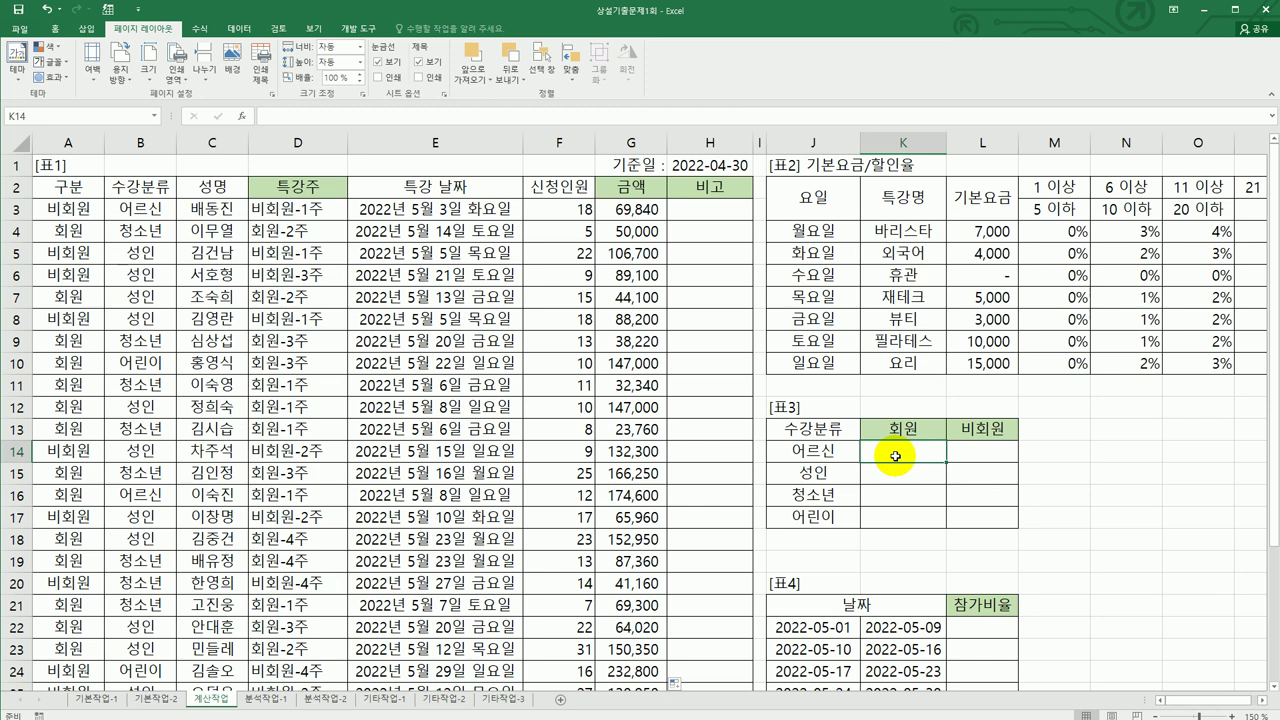
type("=")
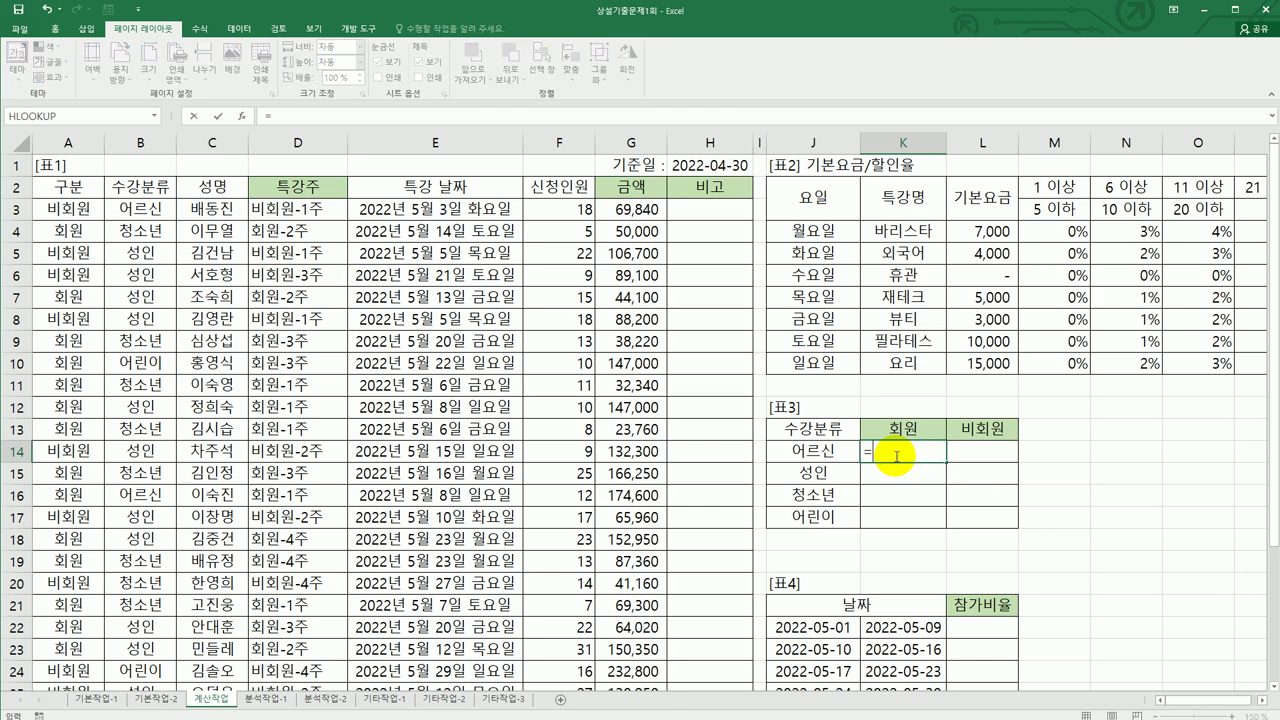
type("sum(")
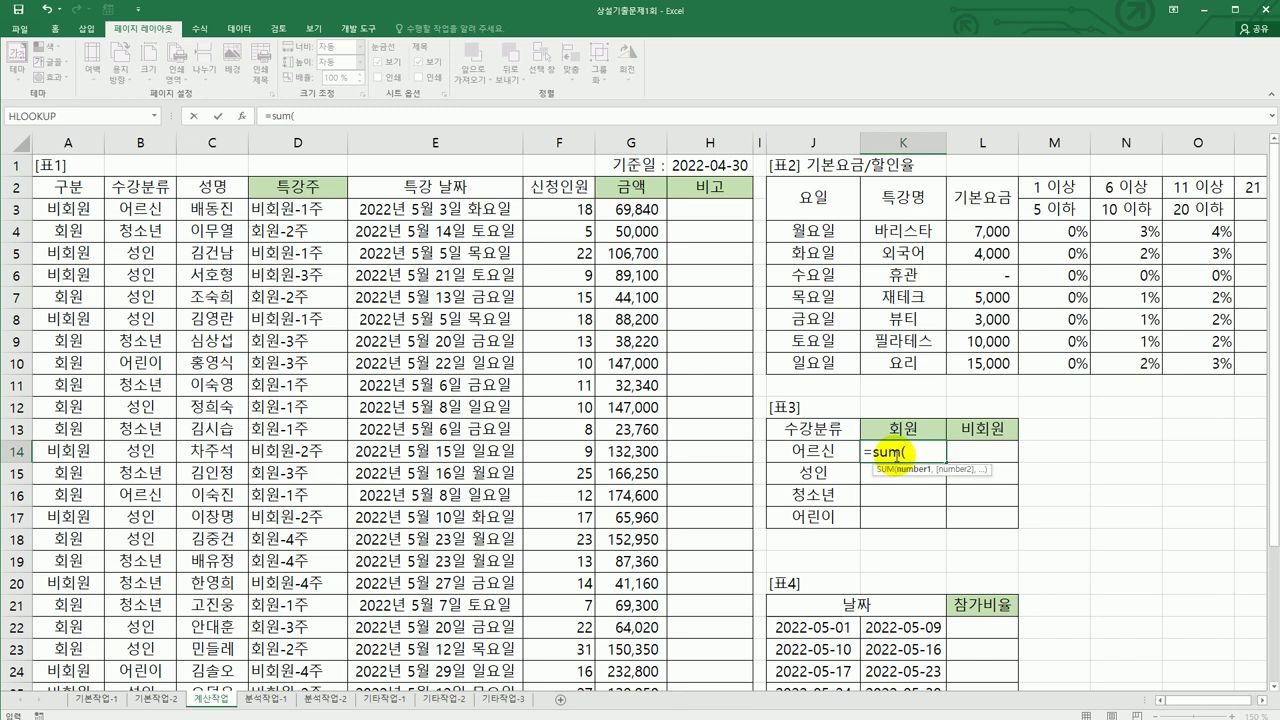
type("if((")
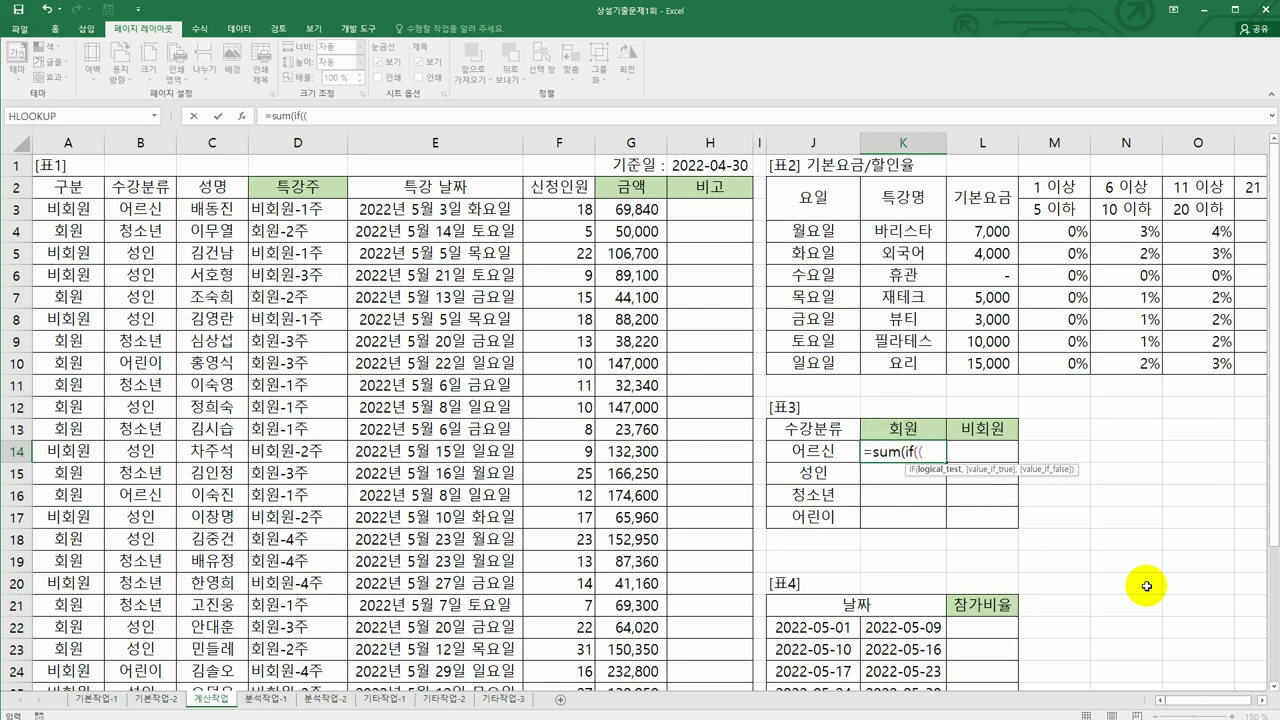
left_click(69, 207)
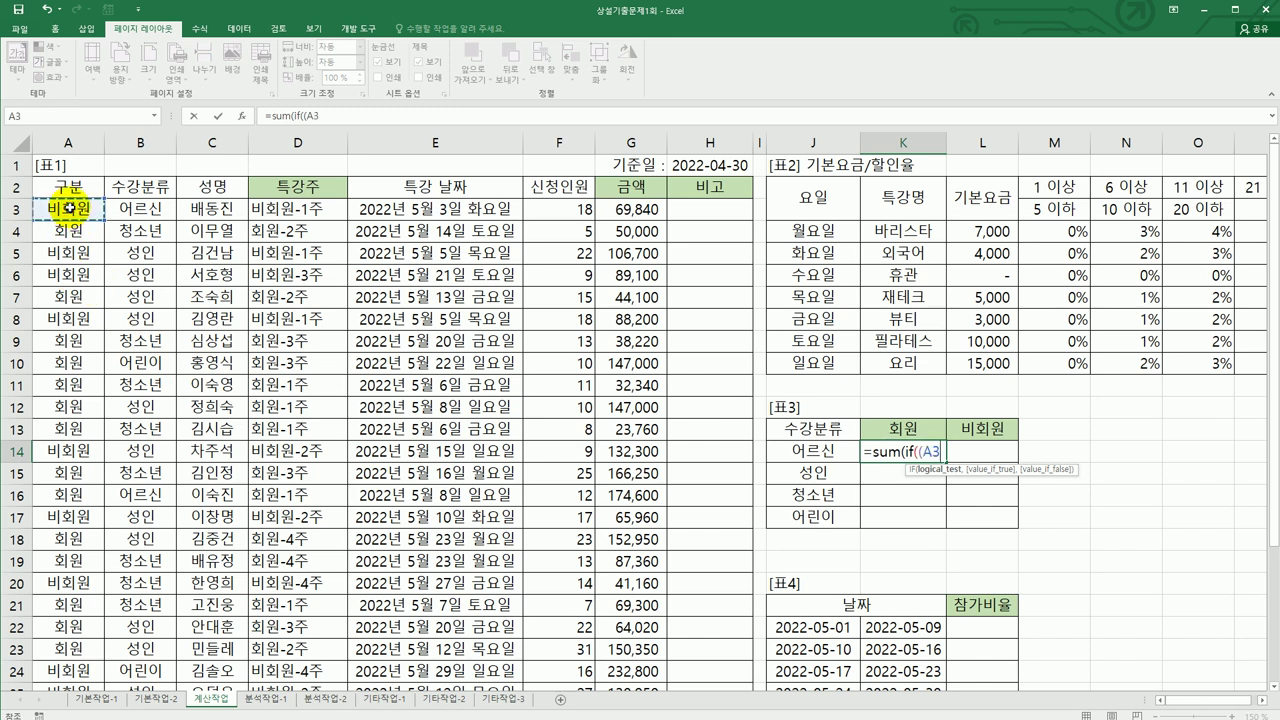
left_click_drag(69, 207, 62, 652)
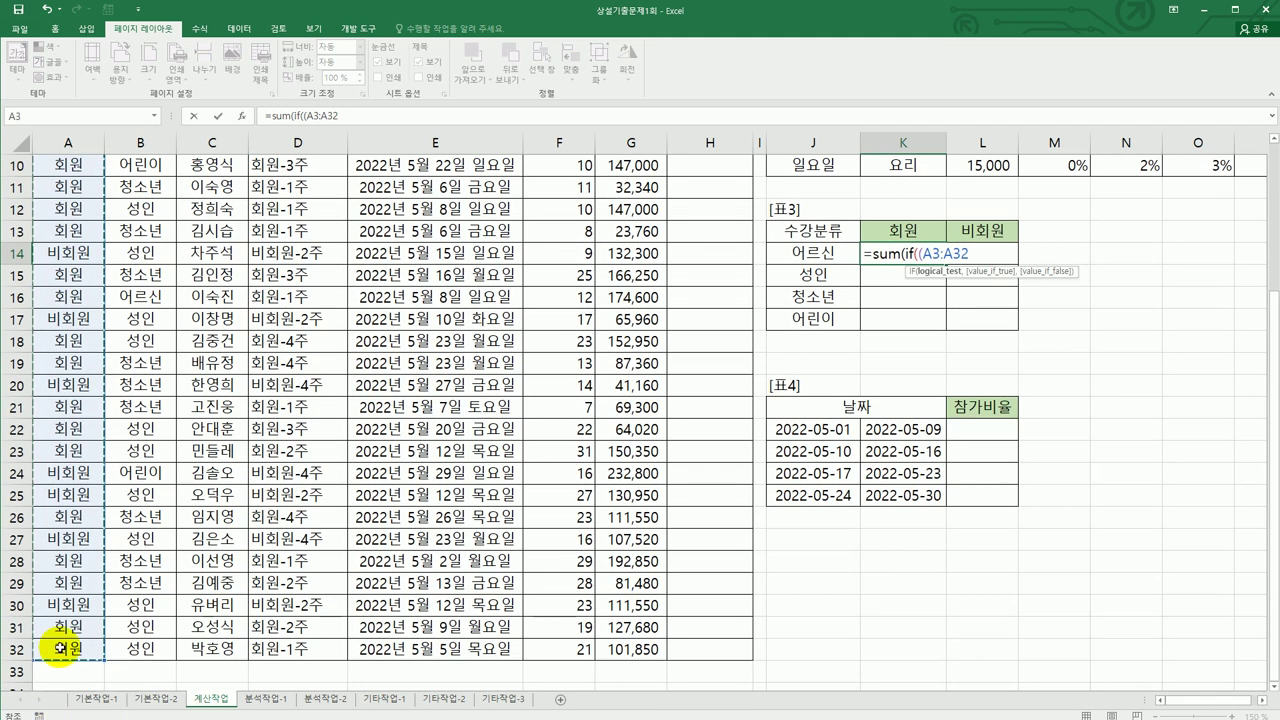
scroll(428, 627, "up", 3)
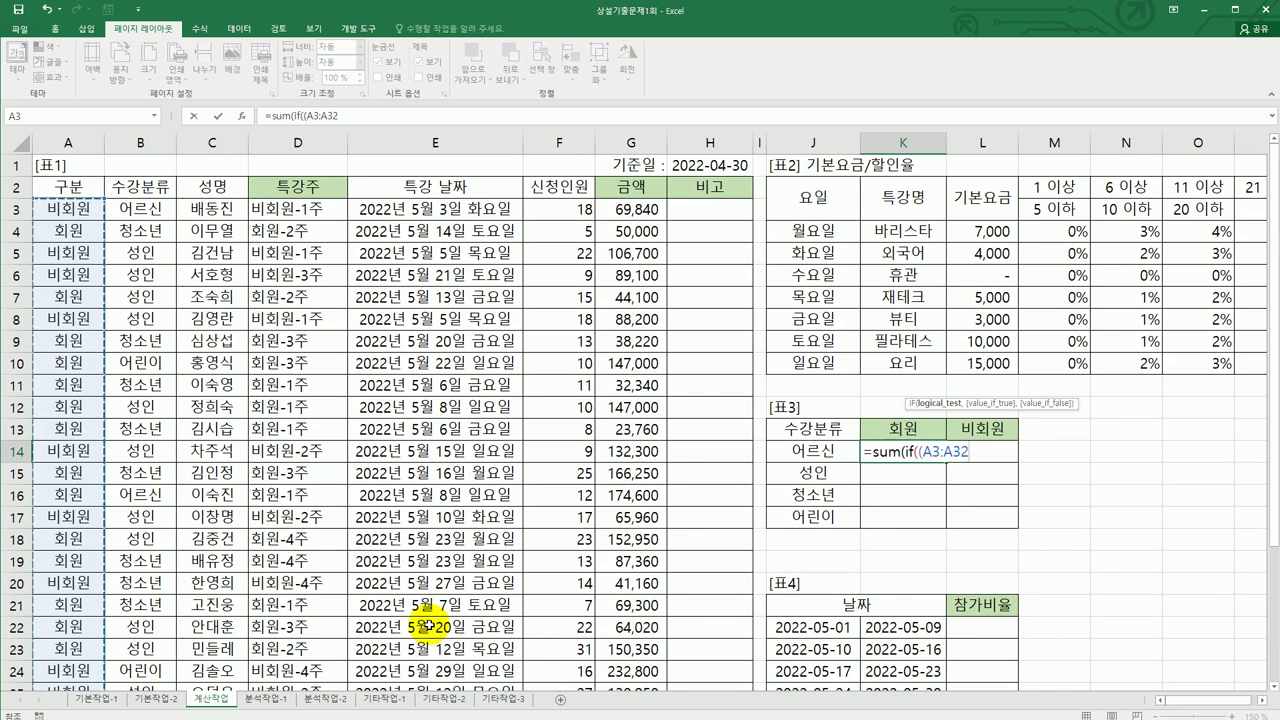
key("F4")
type("=")
left_click(875, 430)
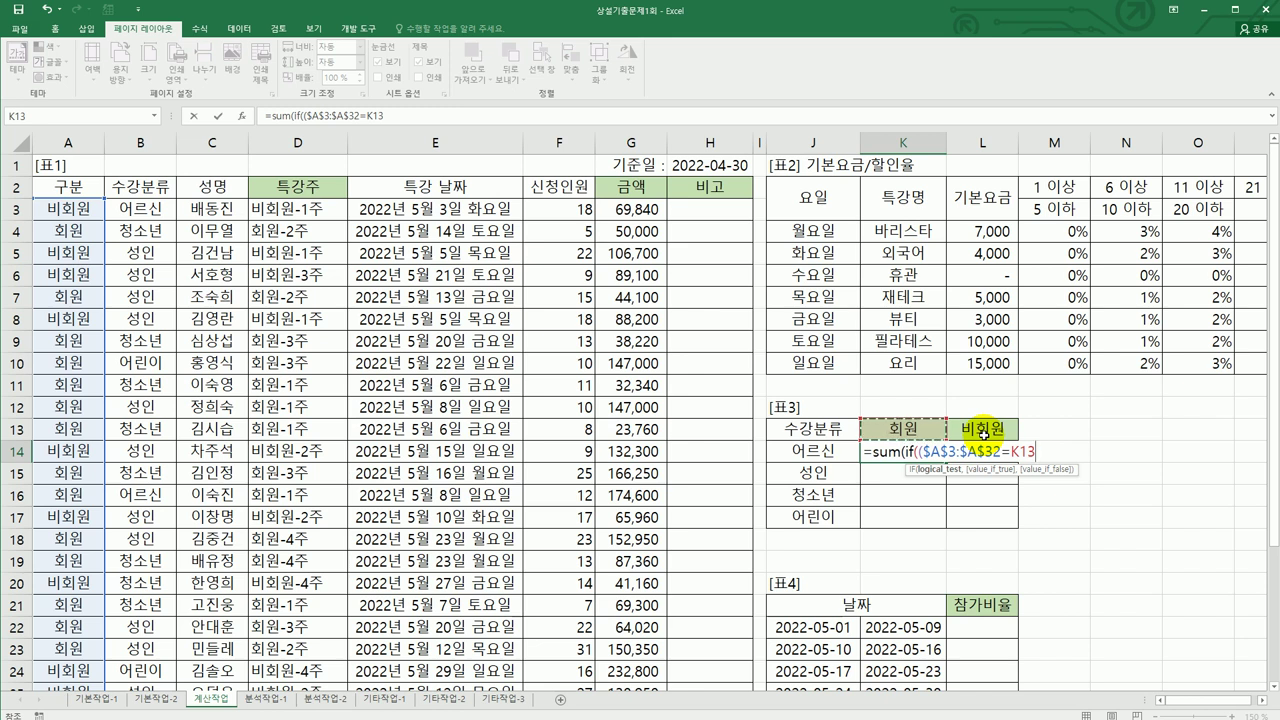
key("F4")
key("F4")
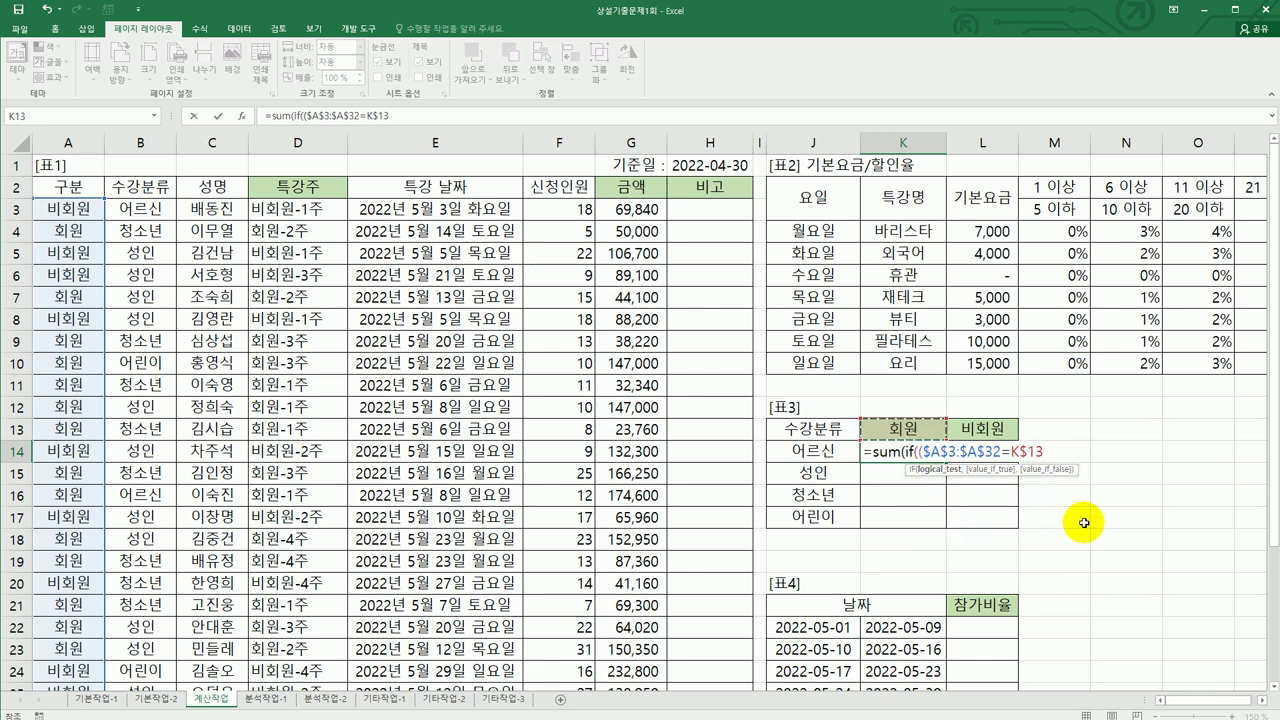
- Multiply the K14 condition by a second one, ($B$3:$B$32=$J14), matching 수강분류 to the 표3 row label
type(")*(")
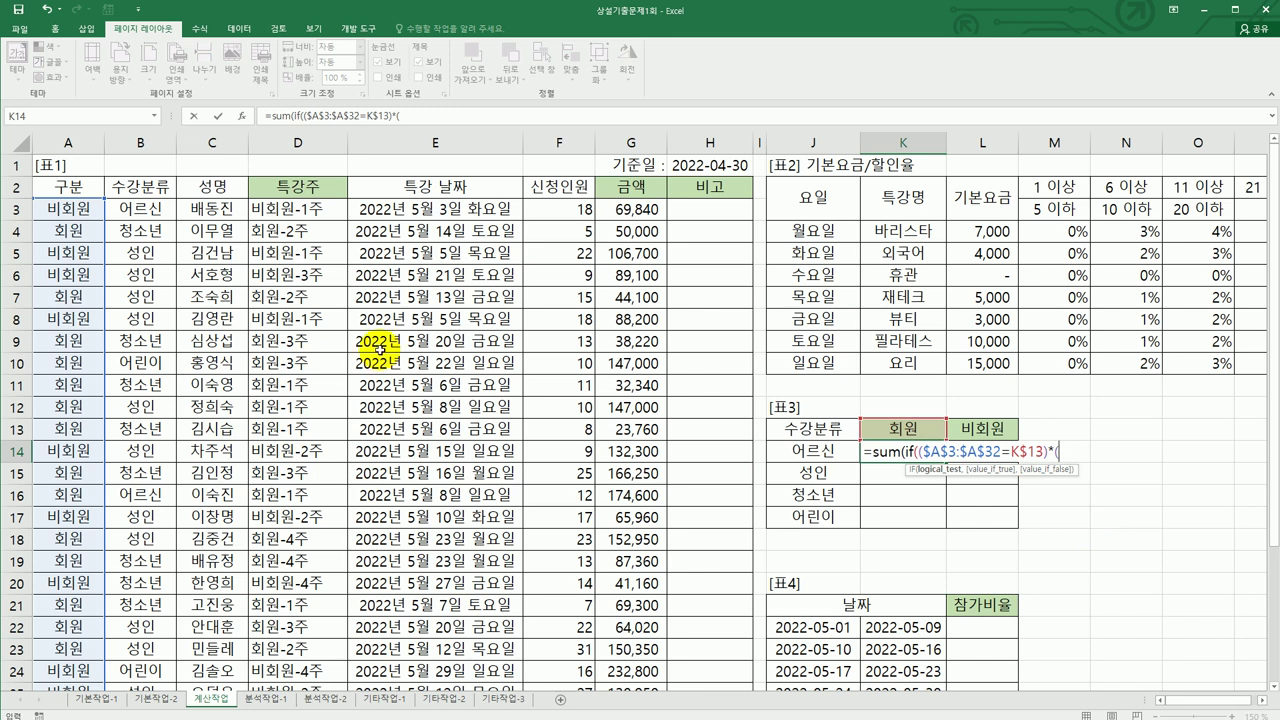
left_click_drag(135, 209, 140, 628)
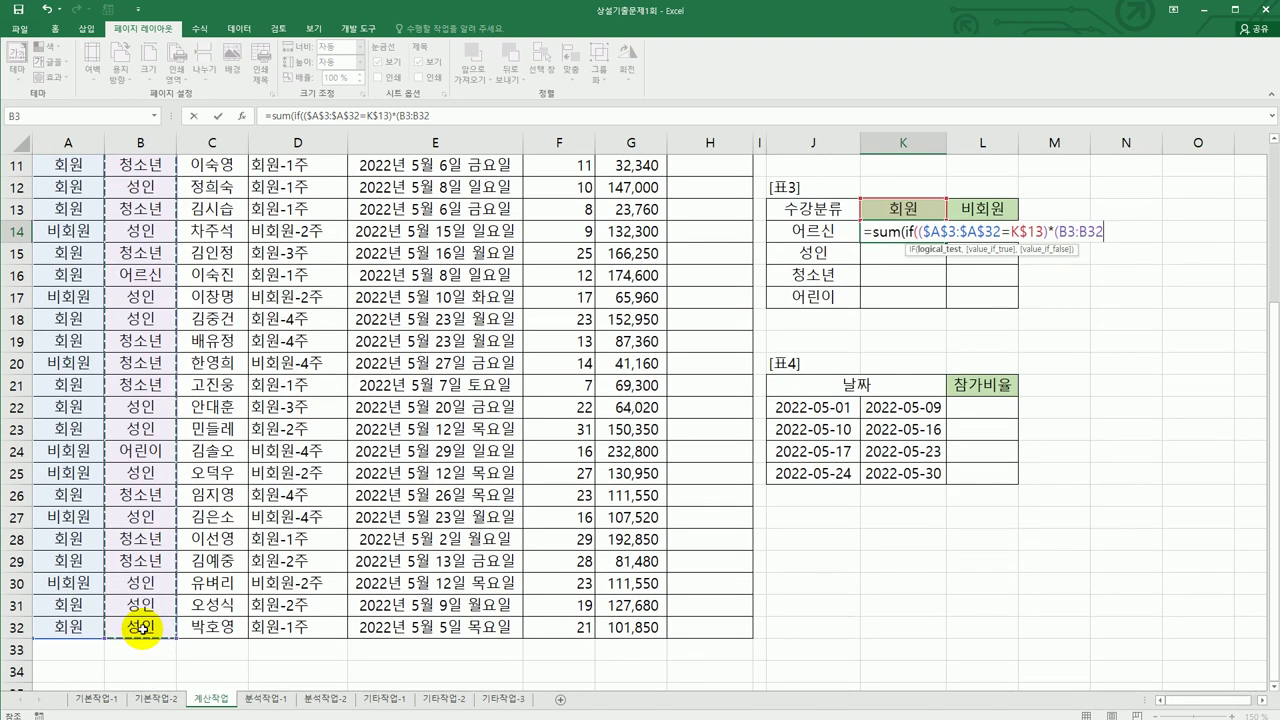
key("F4")
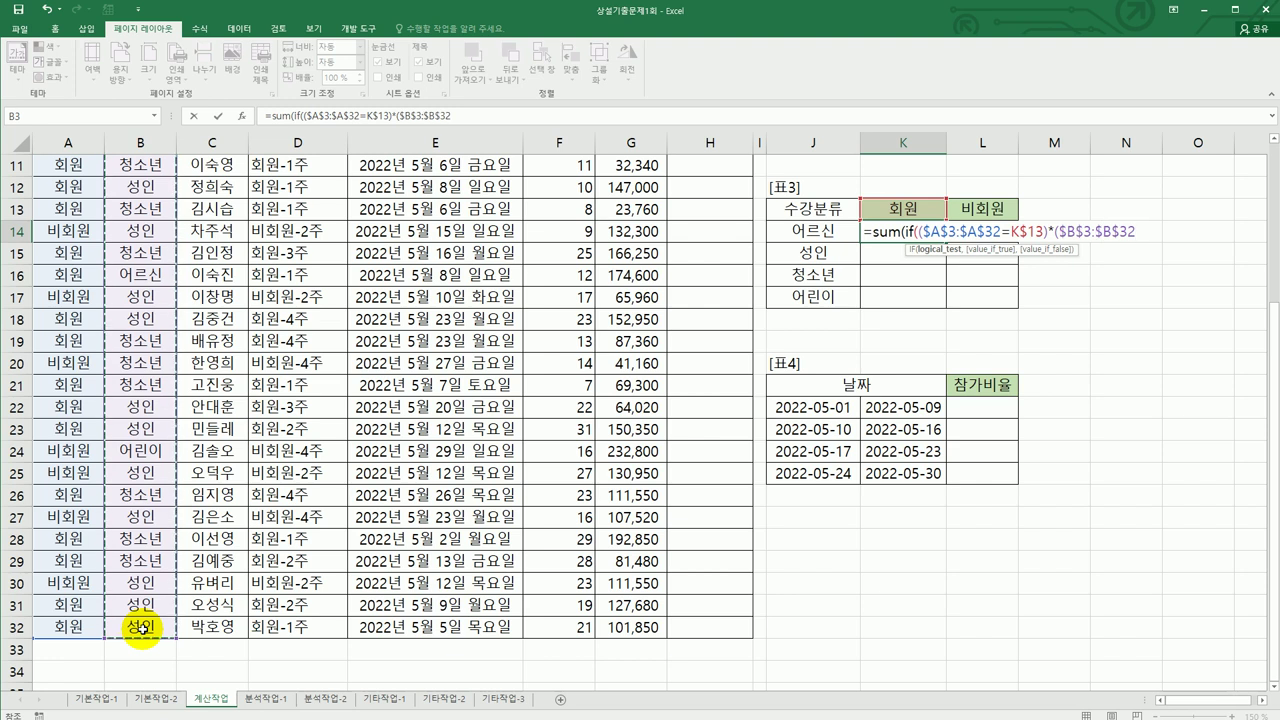
type("=")
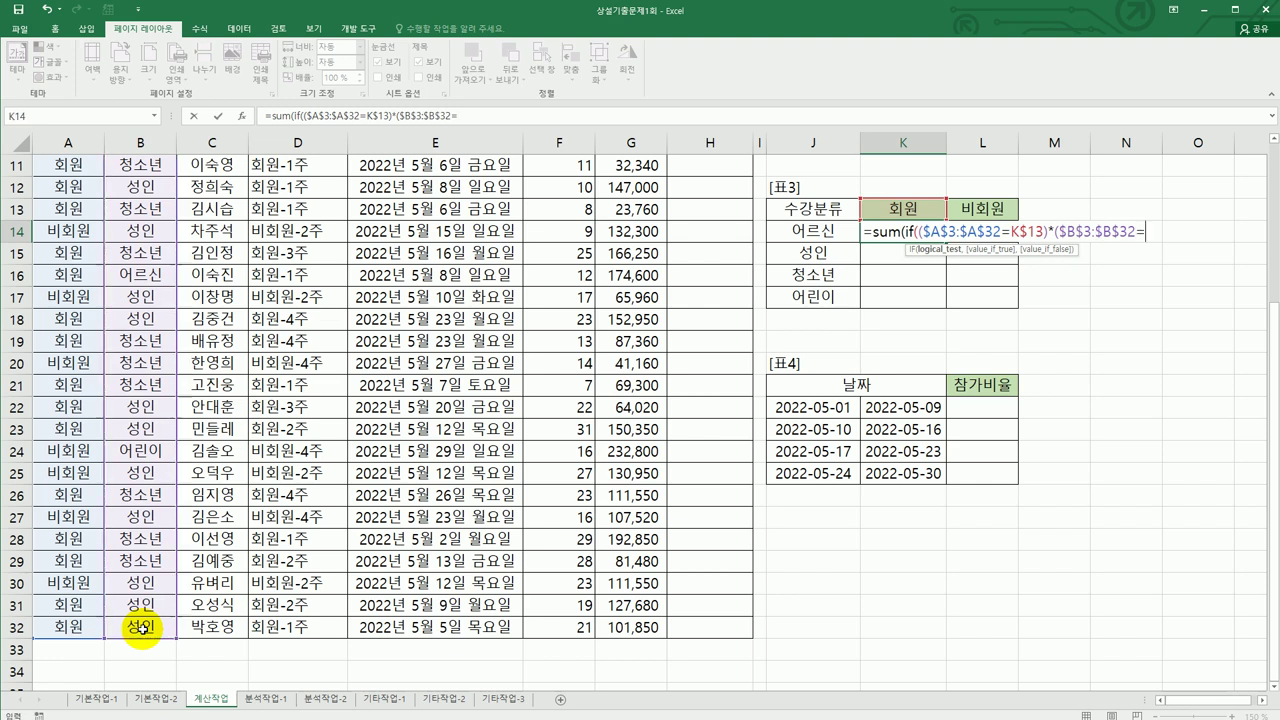
left_click(801, 234)
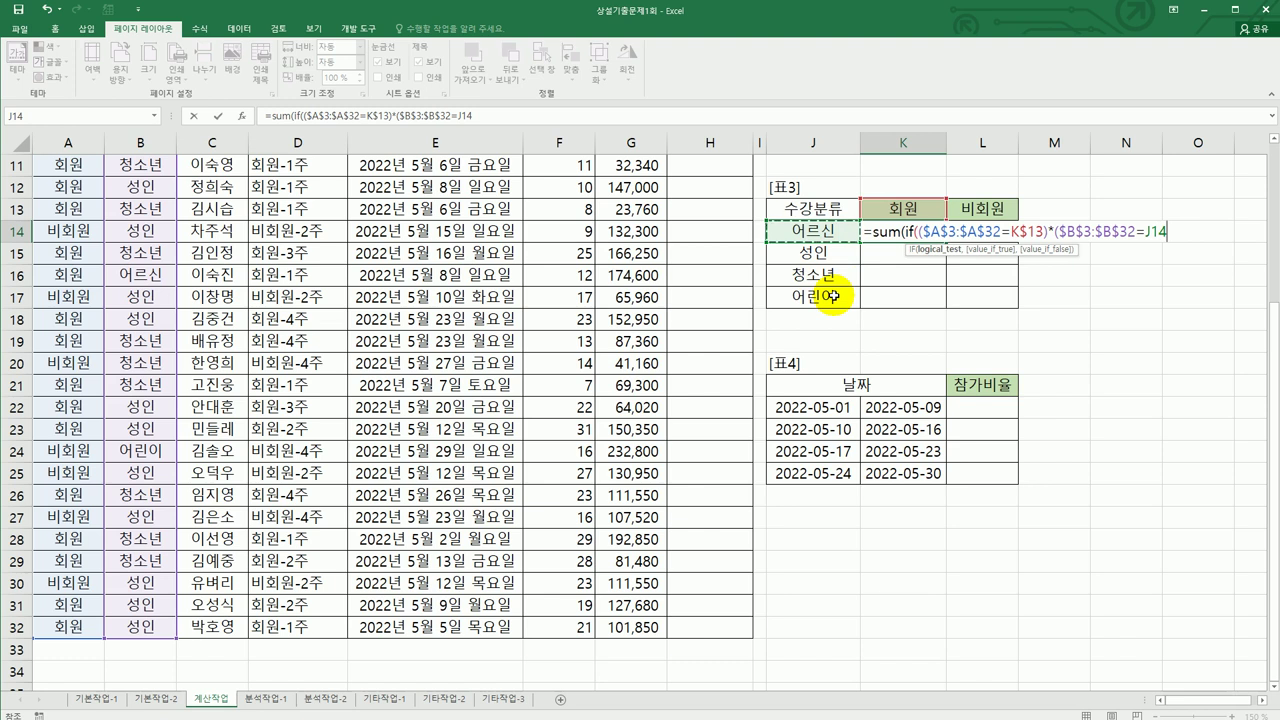
key("F4")
key("F4")
key("F4")
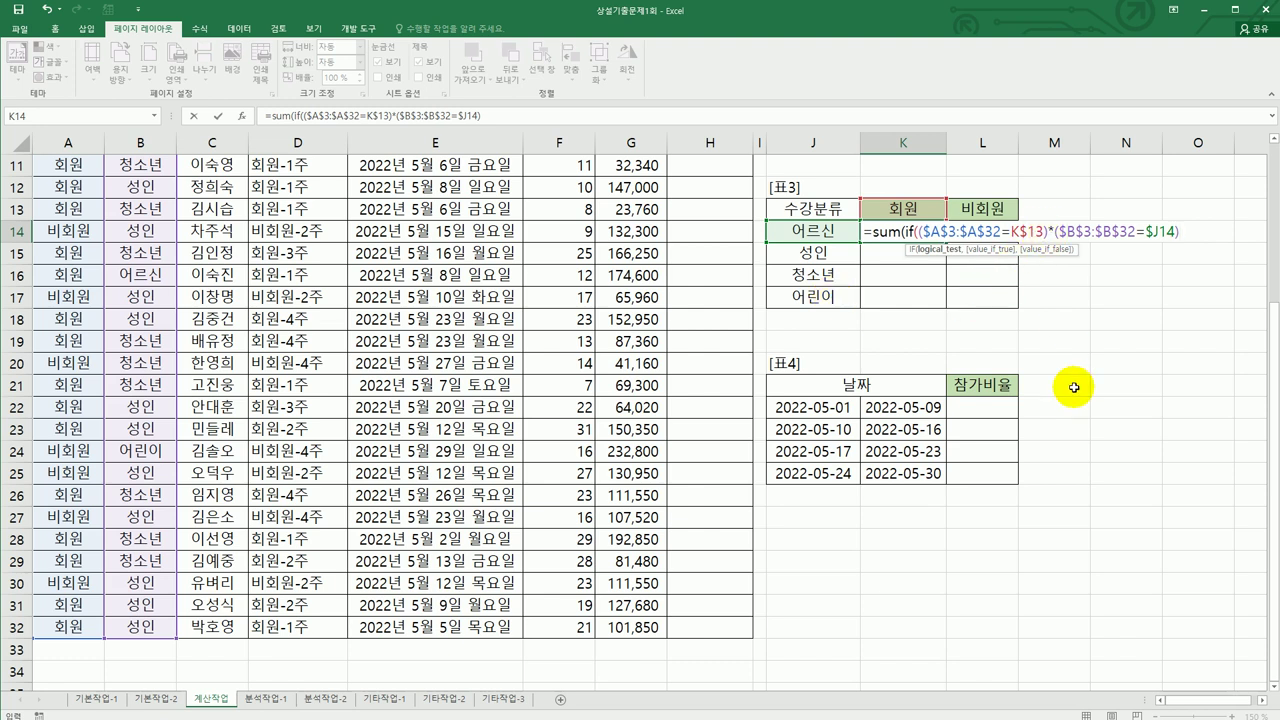
- Use $F$3:$F$32 as the IF true value, enter K14 as an array formula, and fill it across K14:L17
type(",")
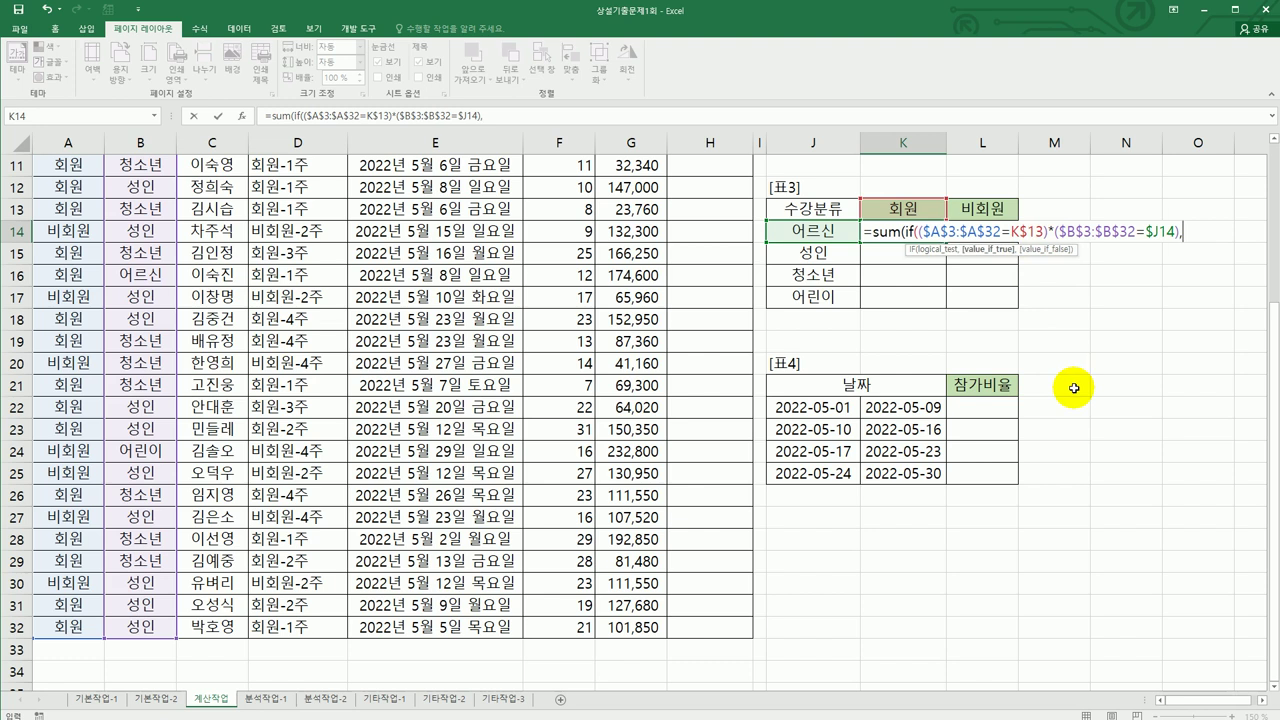
scroll(814, 500, "up", 3)
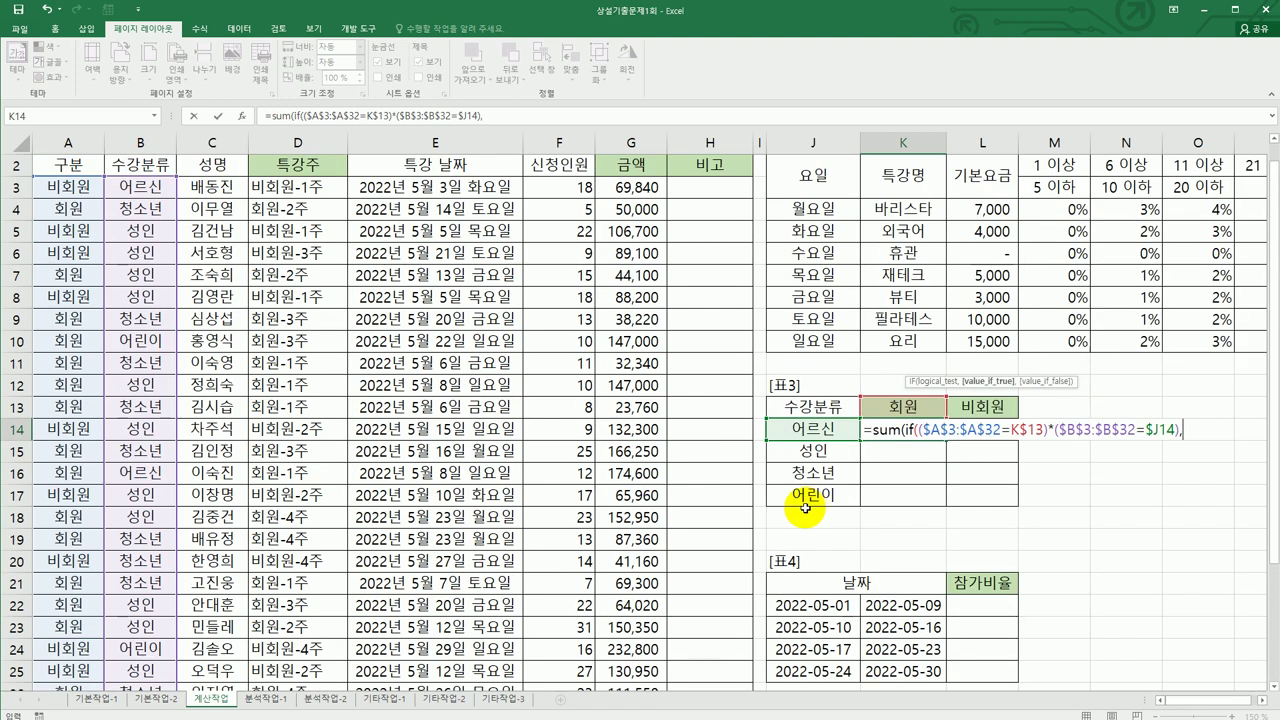
left_click_drag(563, 194, 549, 648)
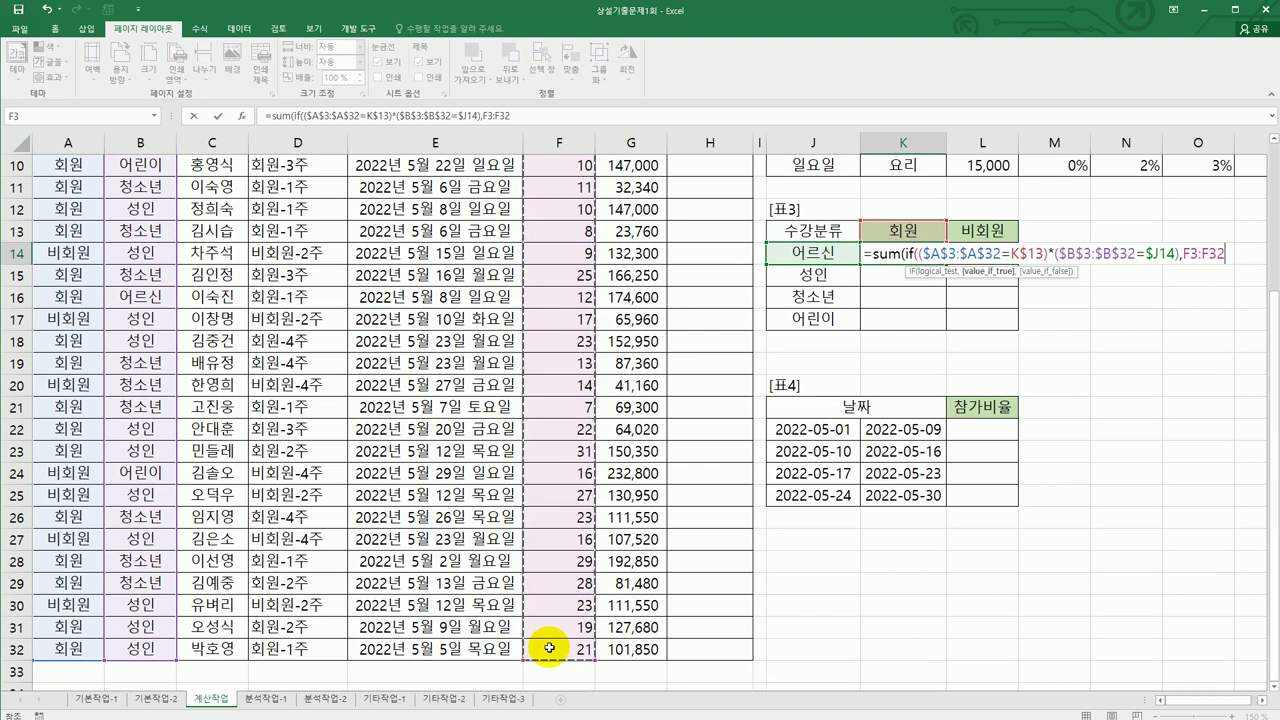
key("F4")
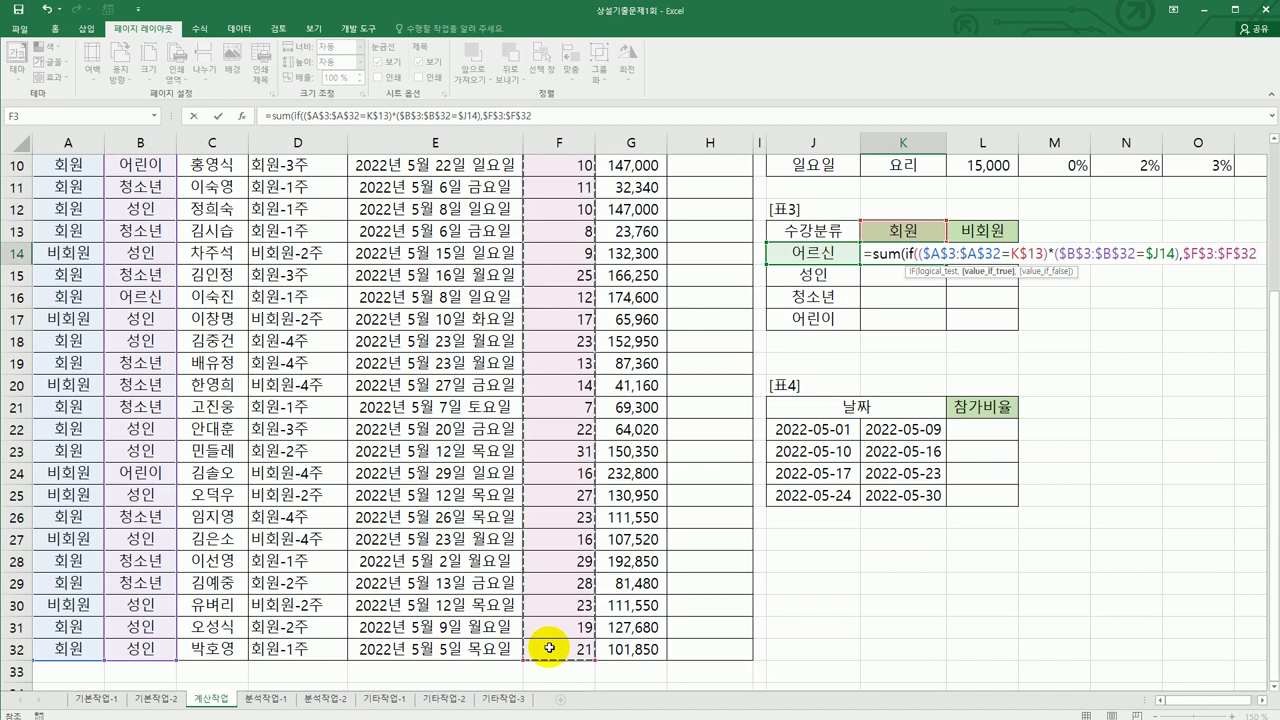
type(")")
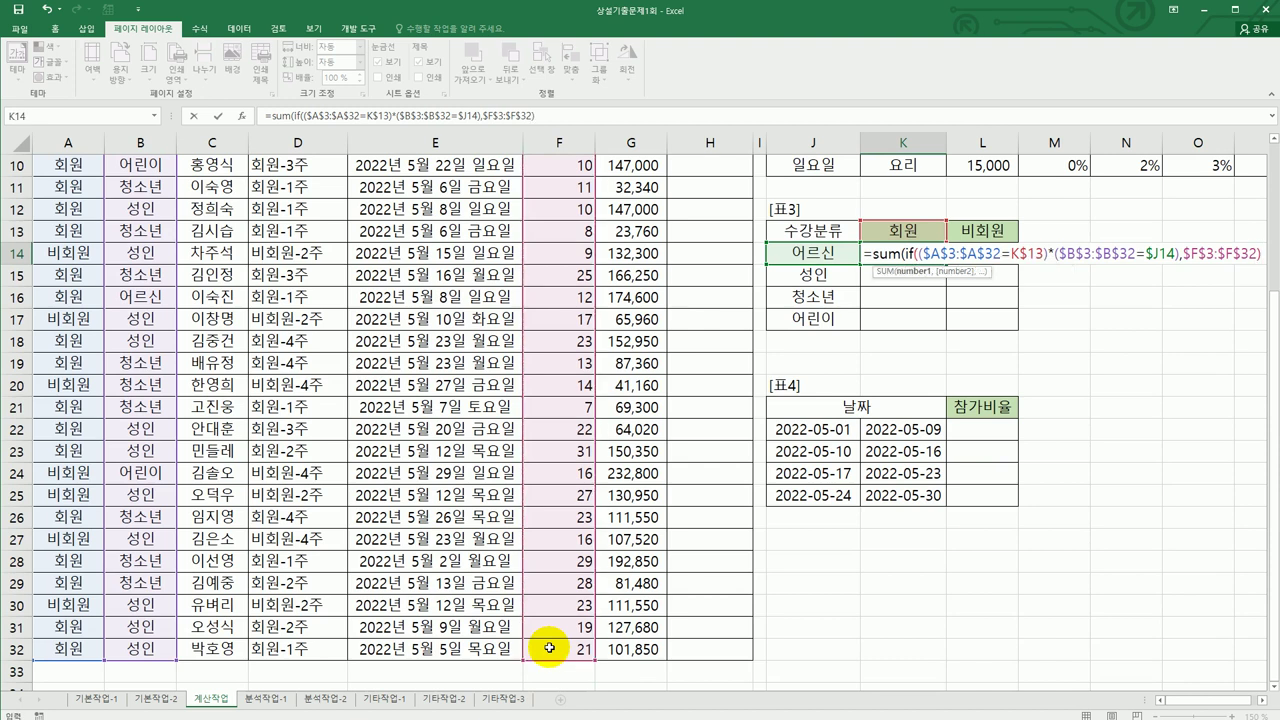
type(")")
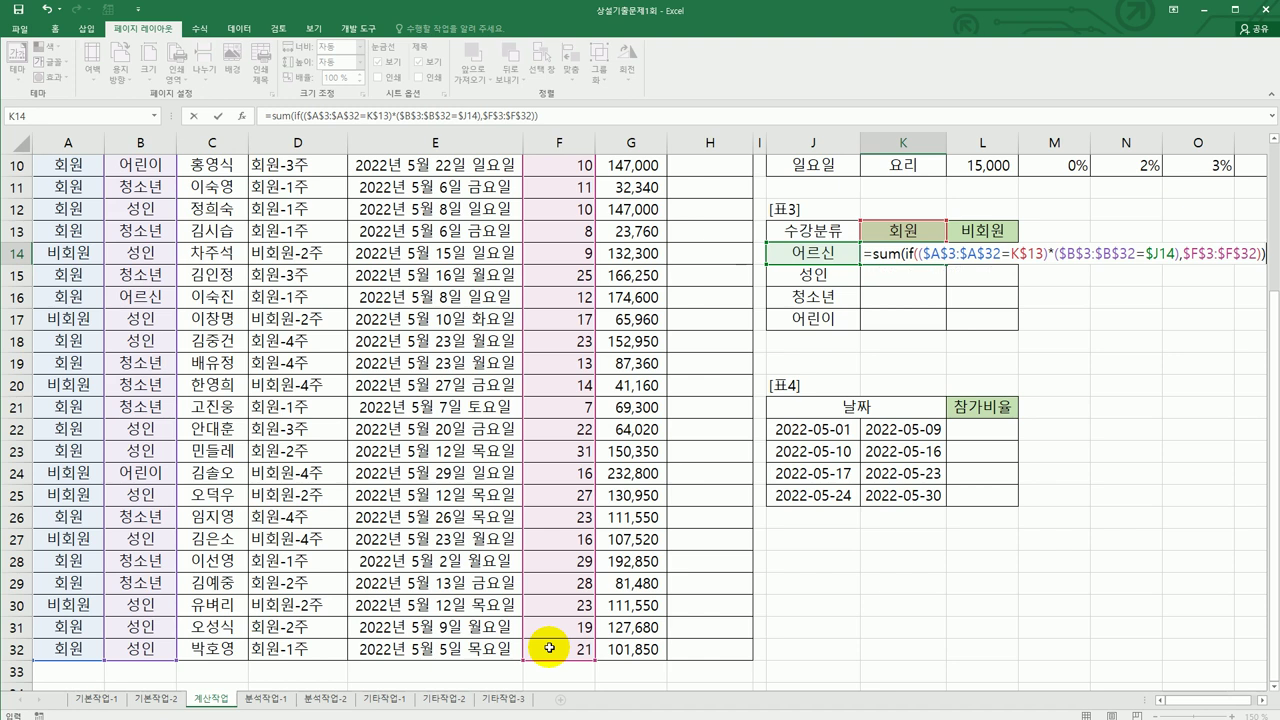
key("ctrl+shift+Return")
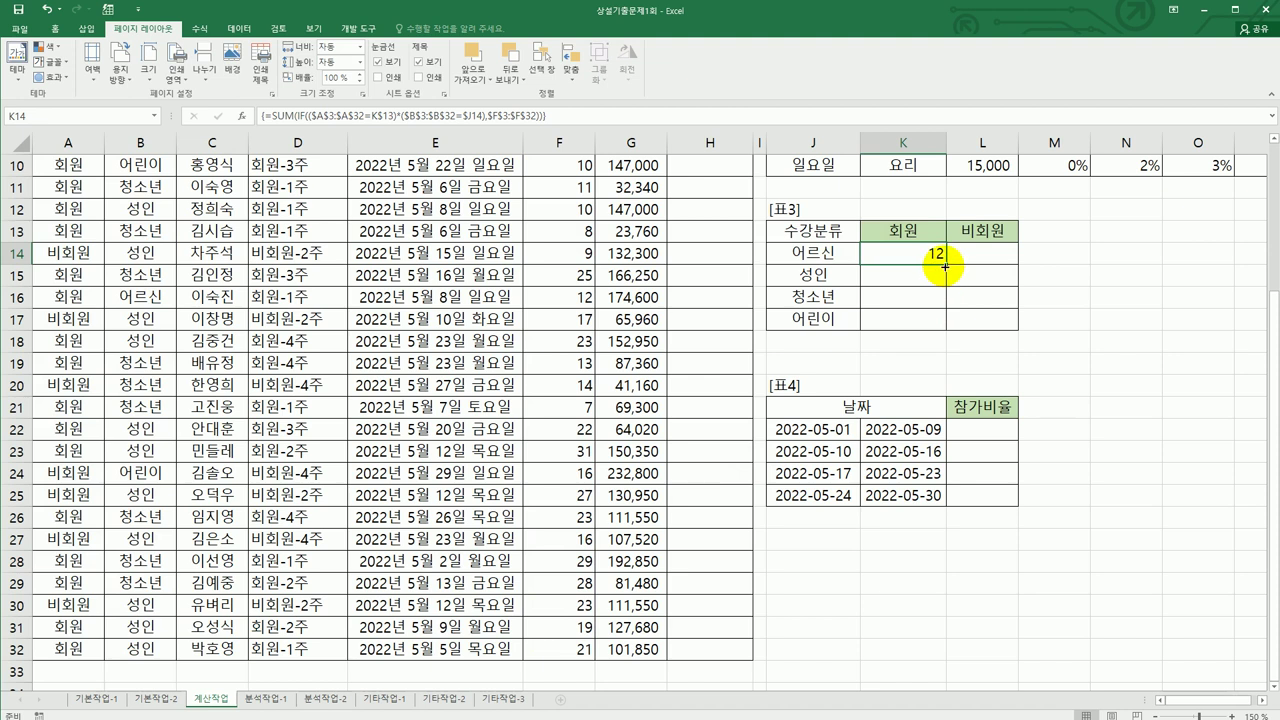
left_click_drag(944, 266, 992, 326)
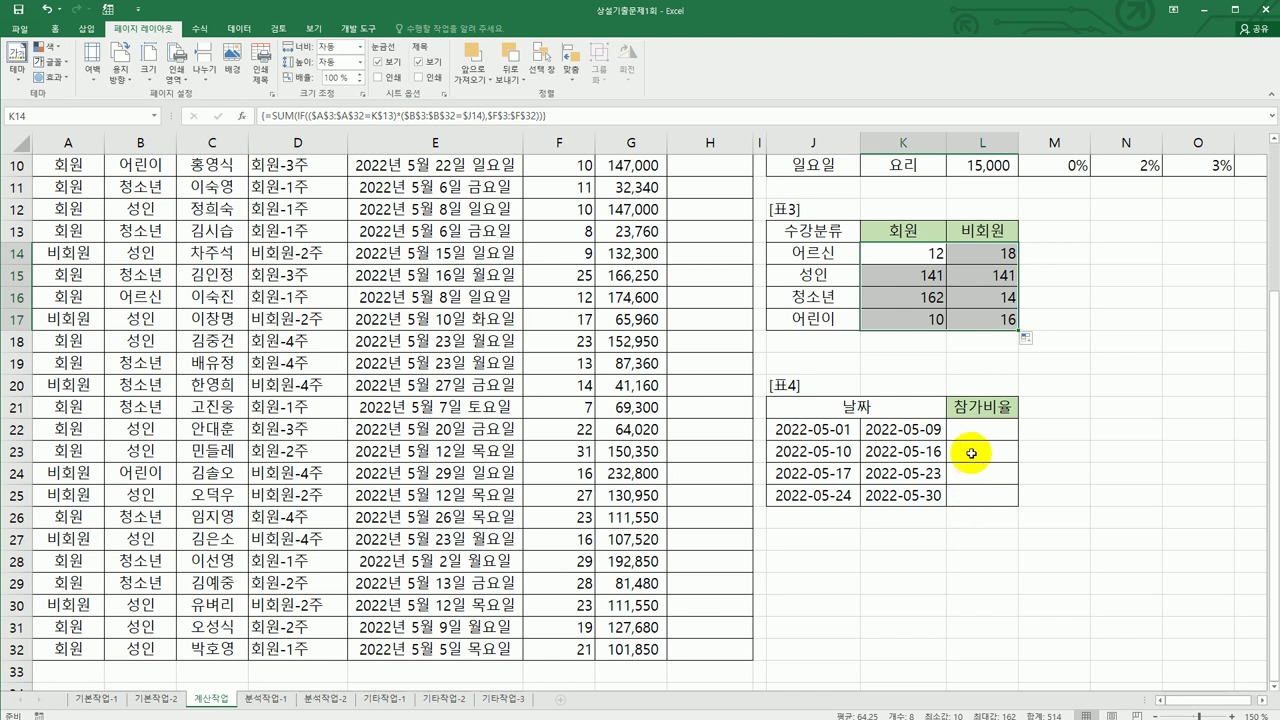
- Examine the start dates, end dates and empty 참가비율 cells in 표4 to plan the frequency calculation
left_click_drag(974, 432, 976, 497)
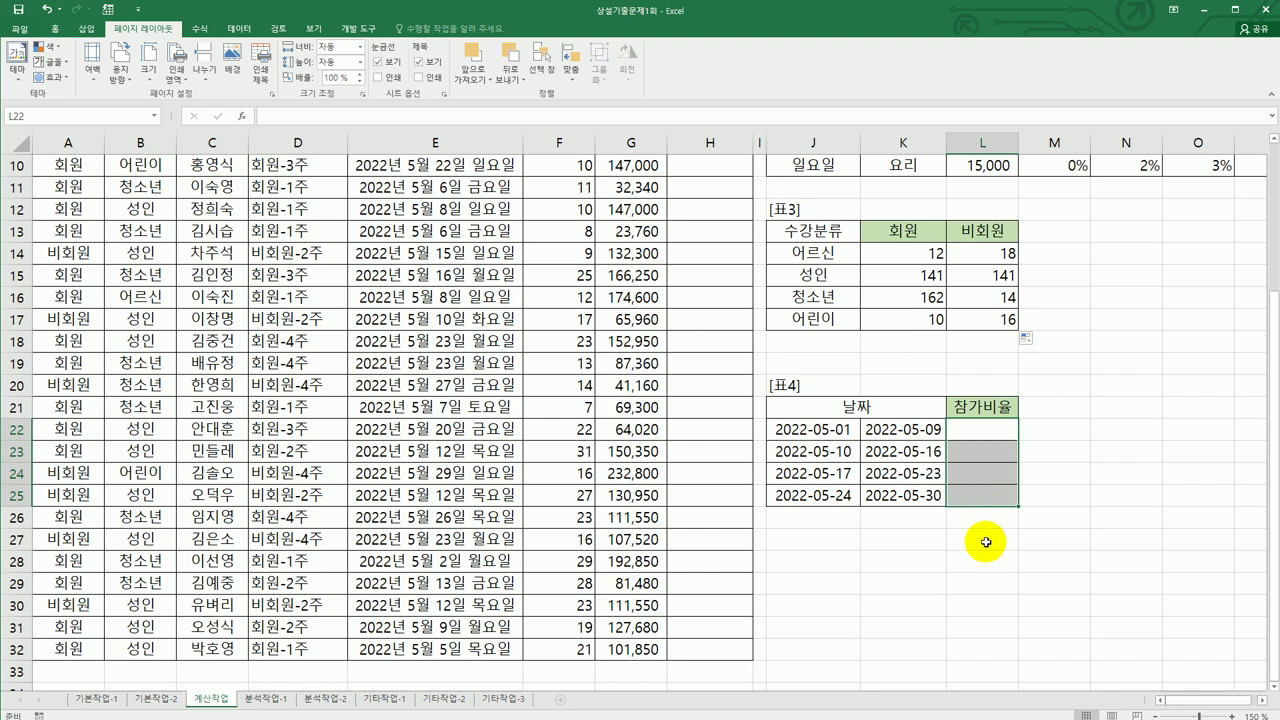
left_click(984, 538)
left_click(1002, 430)
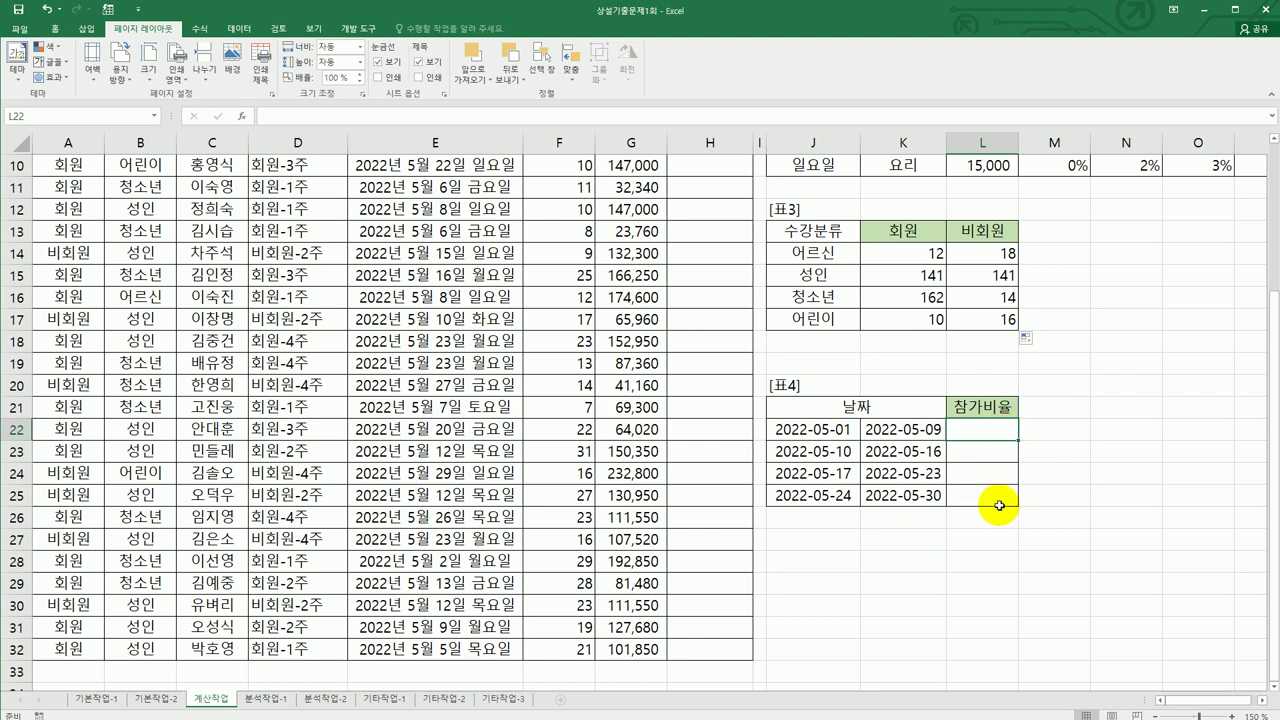
left_click_drag(984, 429, 986, 500)
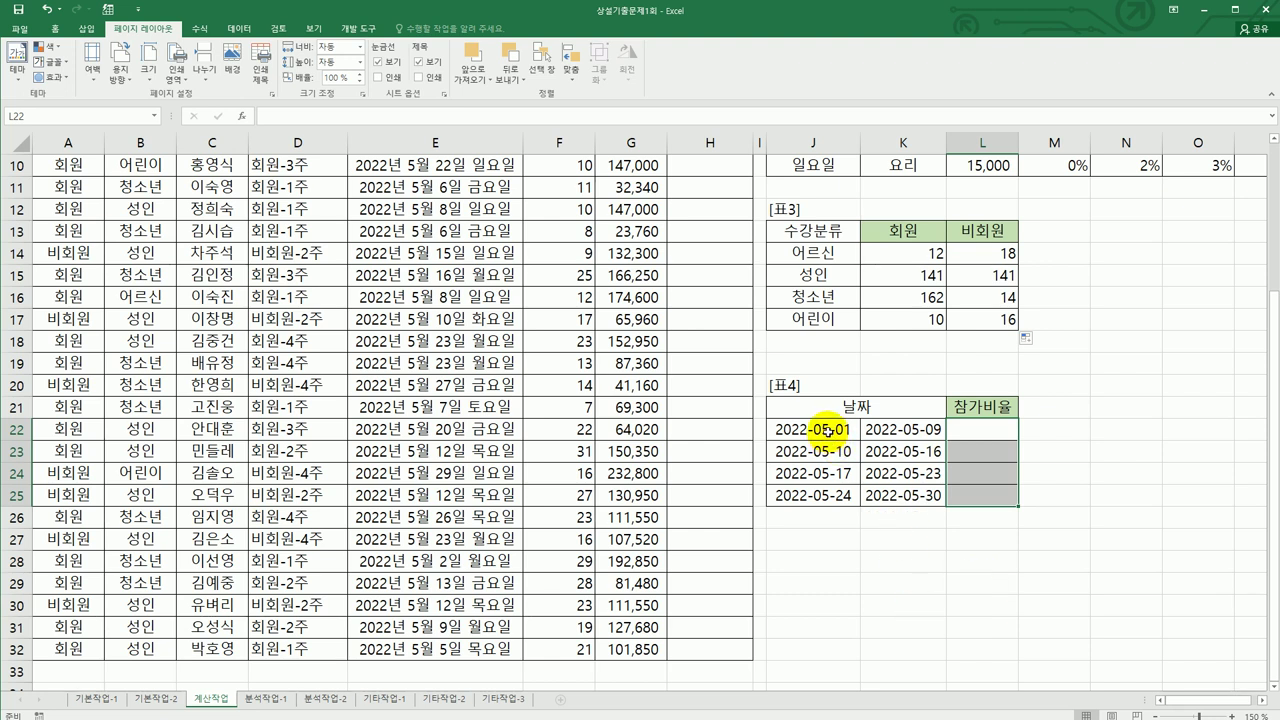
left_click_drag(828, 432, 834, 492)
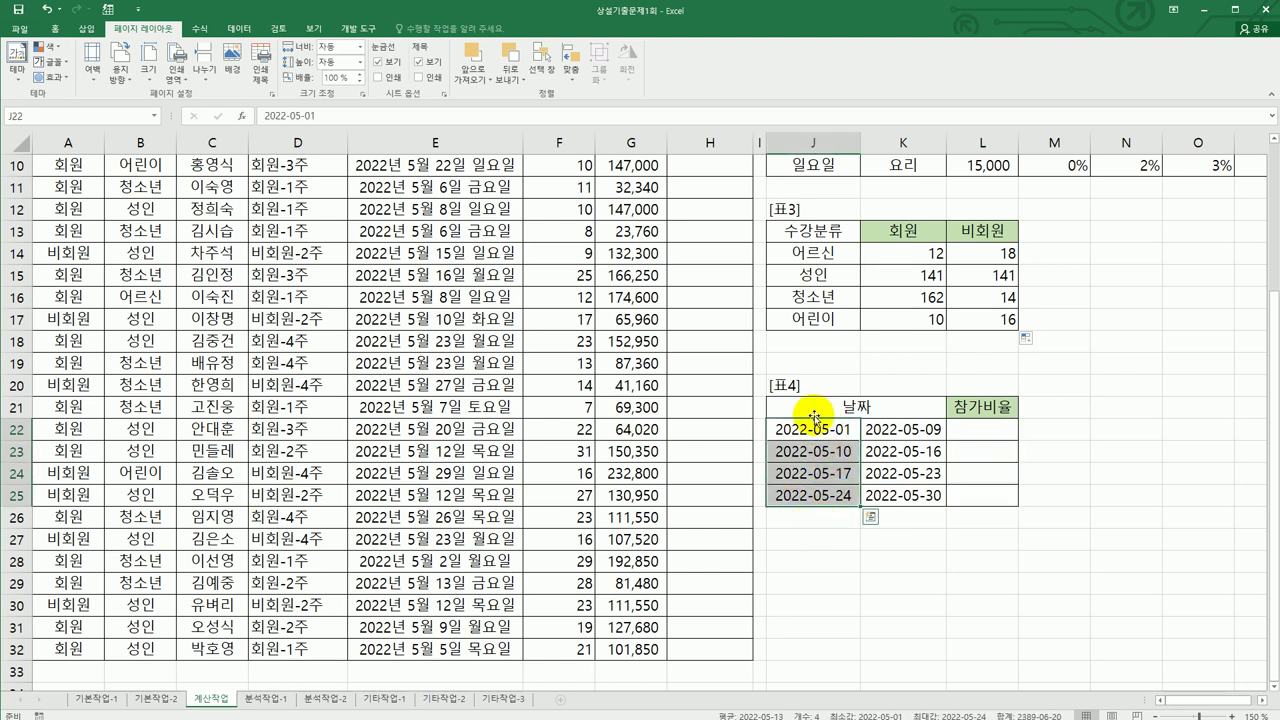
left_click_drag(901, 436, 901, 495)
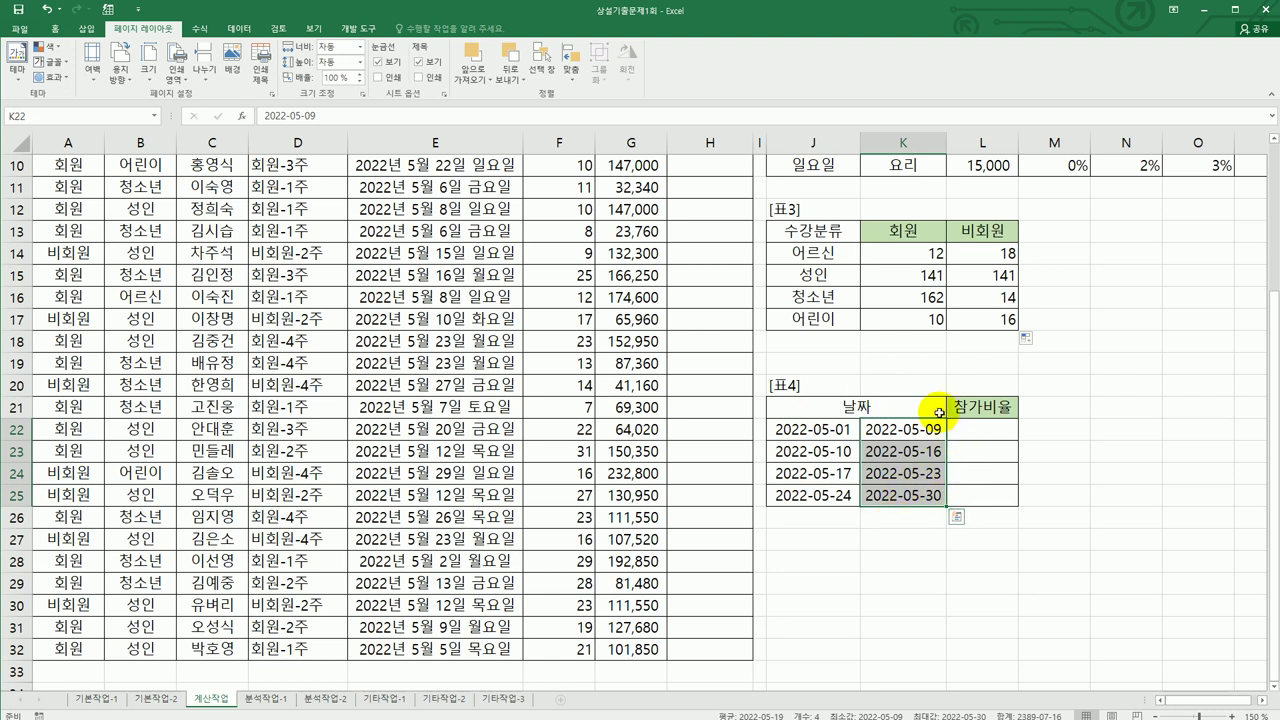
left_click(835, 432)
left_click(893, 435)
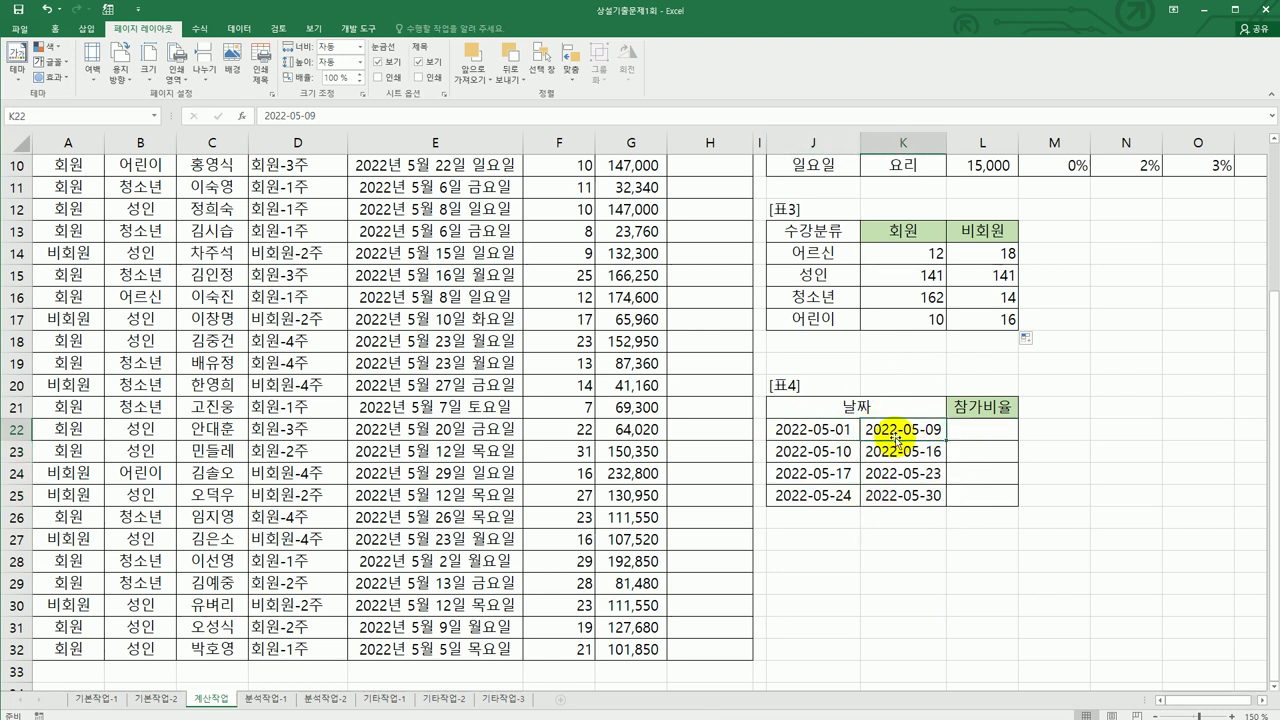
left_click_drag(922, 430, 882, 494)
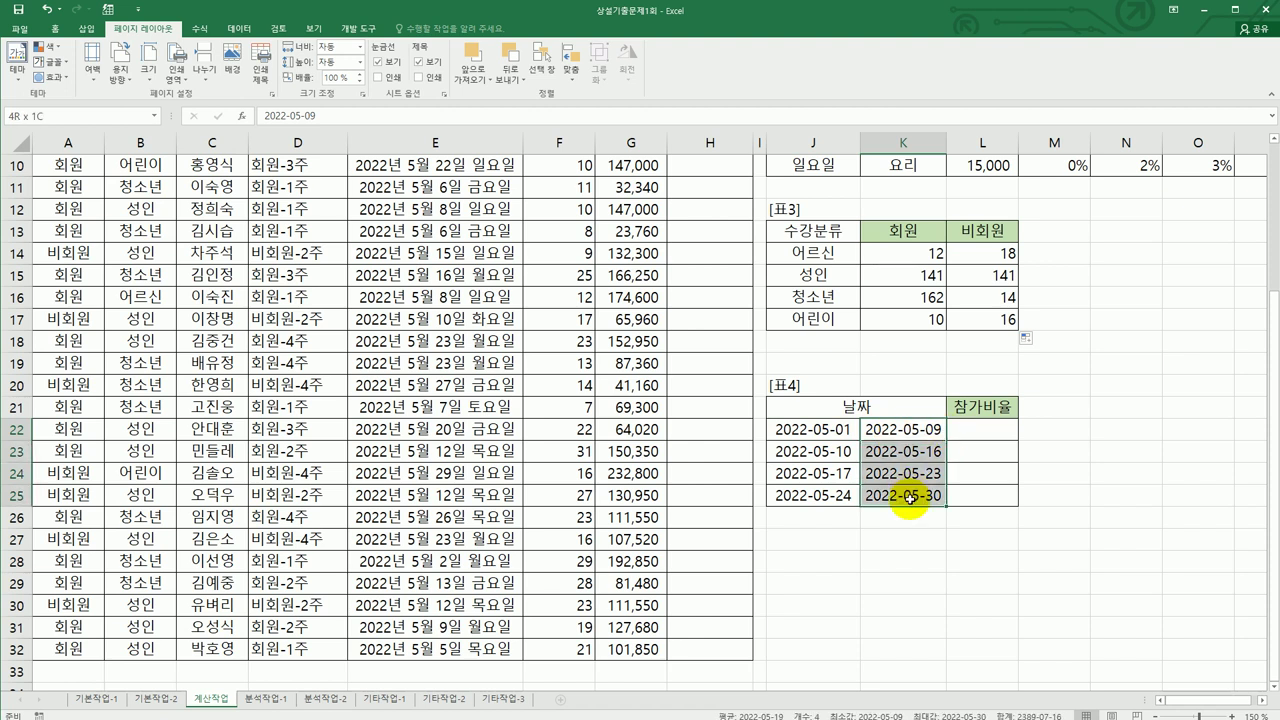
left_click(980, 431)
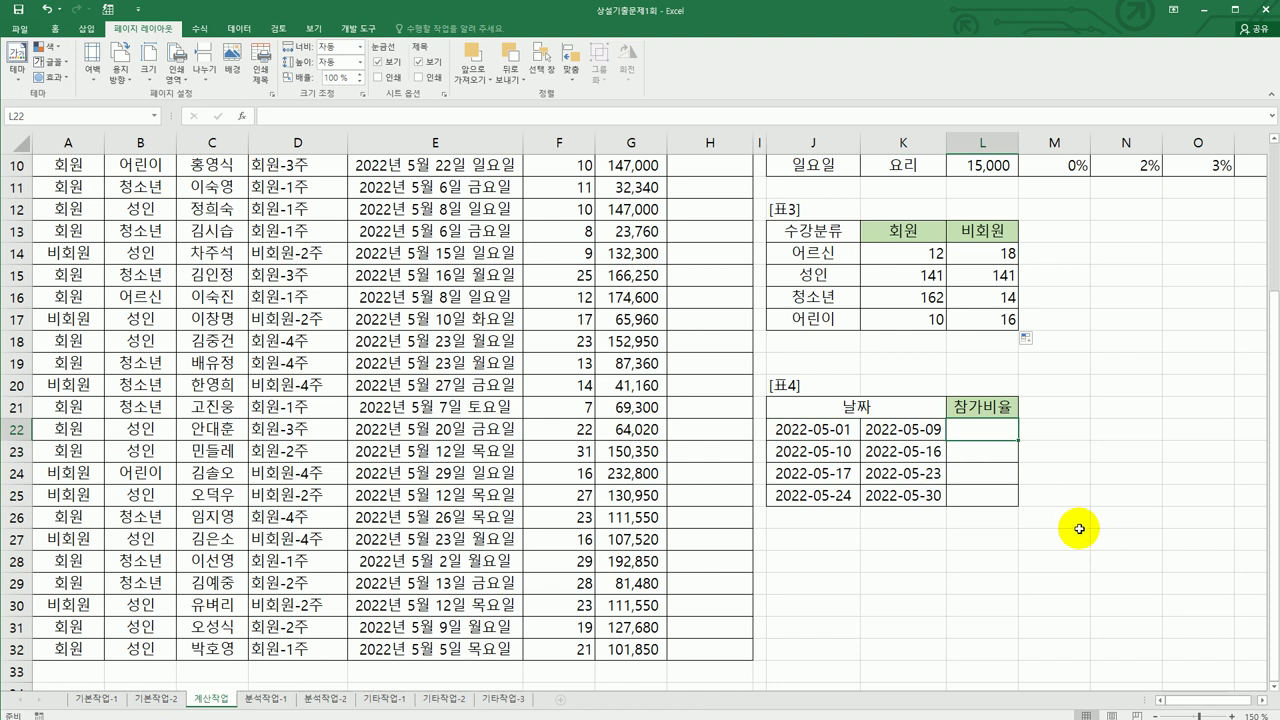
- Start a FREQUENCY formula across L22:L25 with the 특강 날짜 dates E3:E32 as the data array
left_click_drag(984, 431, 976, 501)
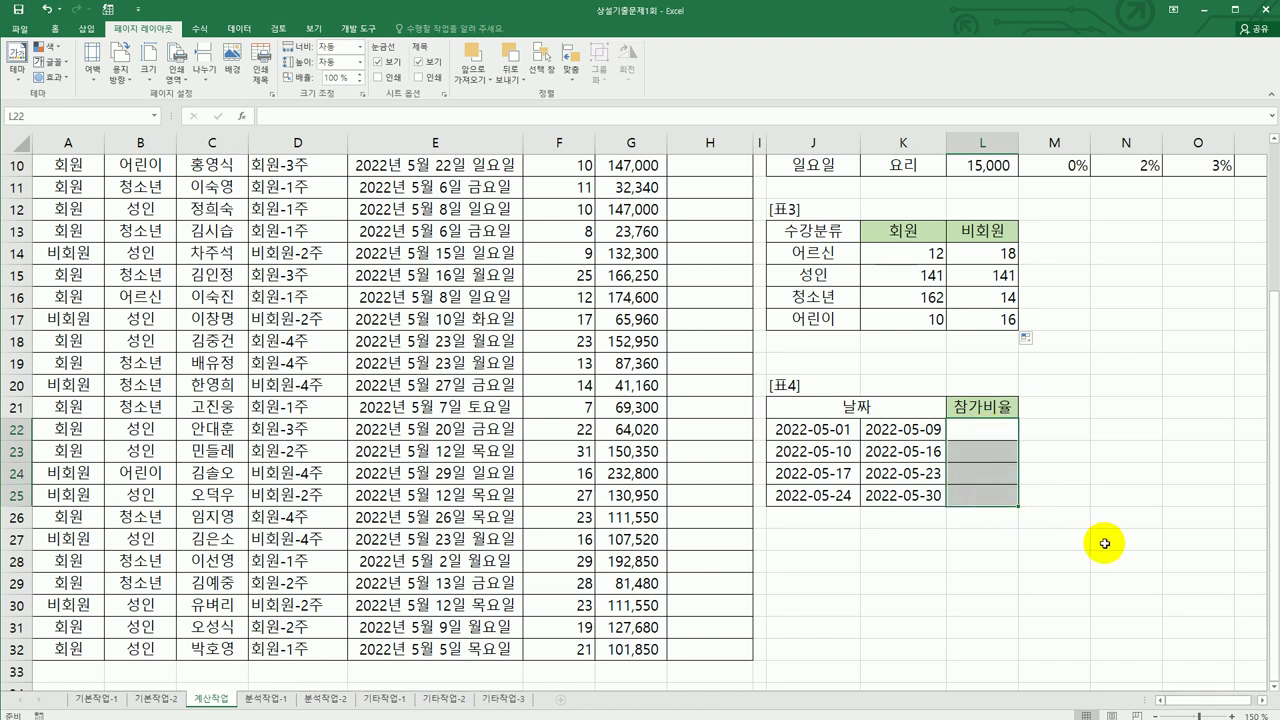
type("=f")
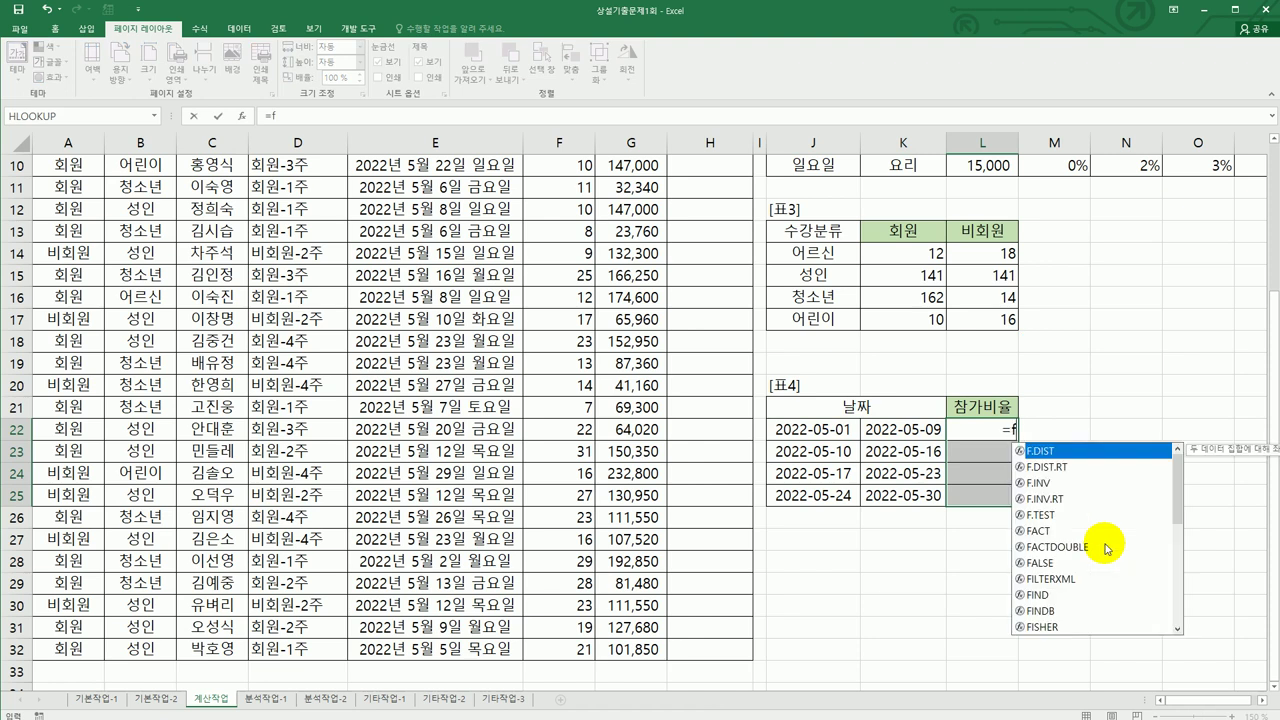
type("r")
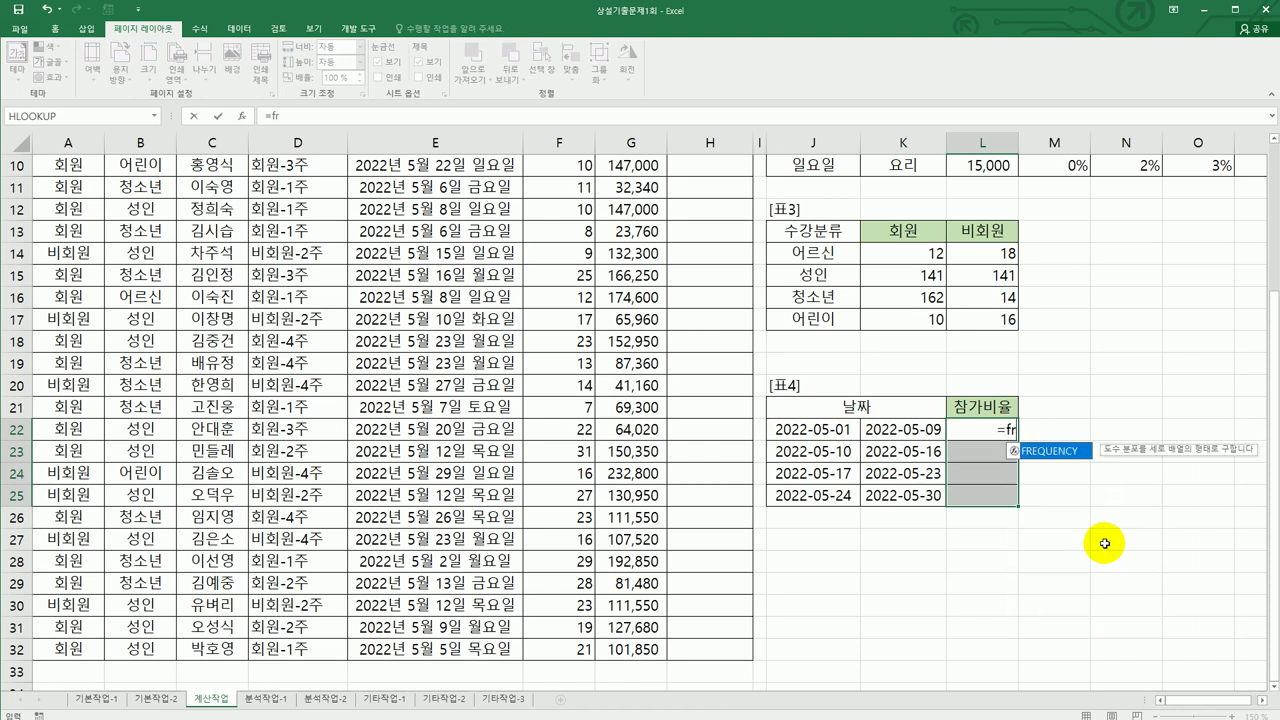
double_click(1072, 452)
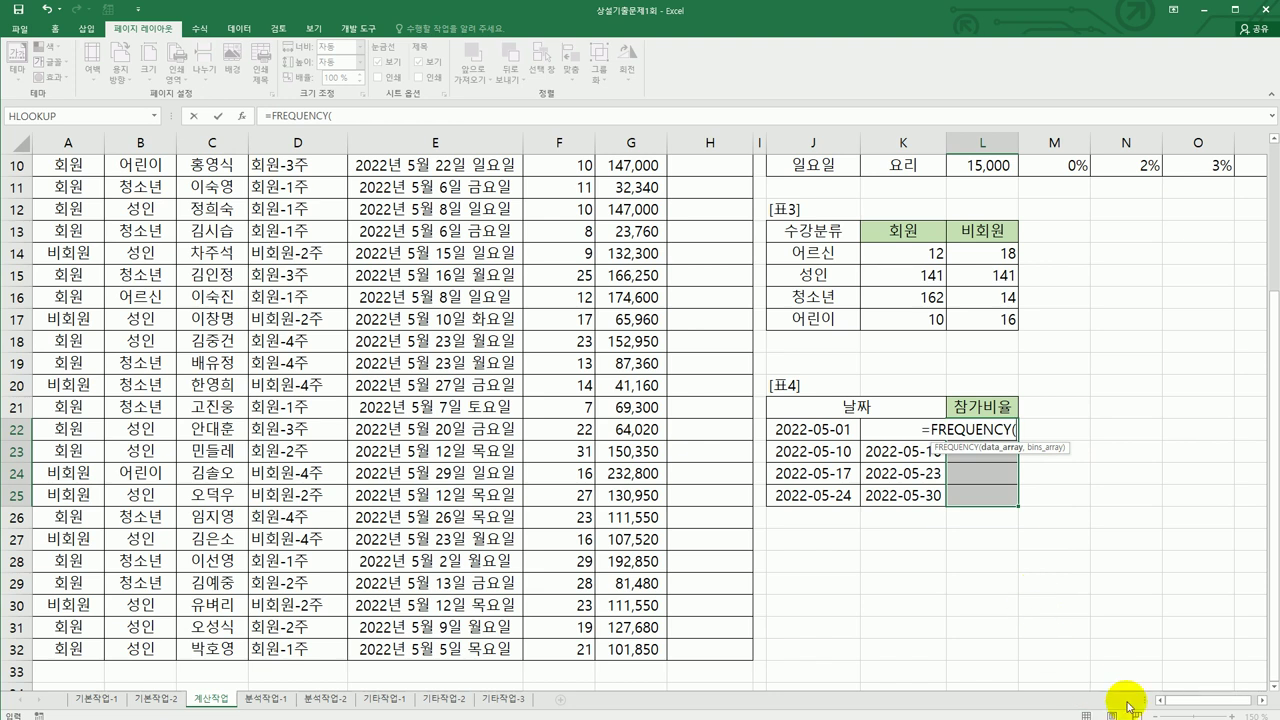
scroll(680, 540, "up", 3)
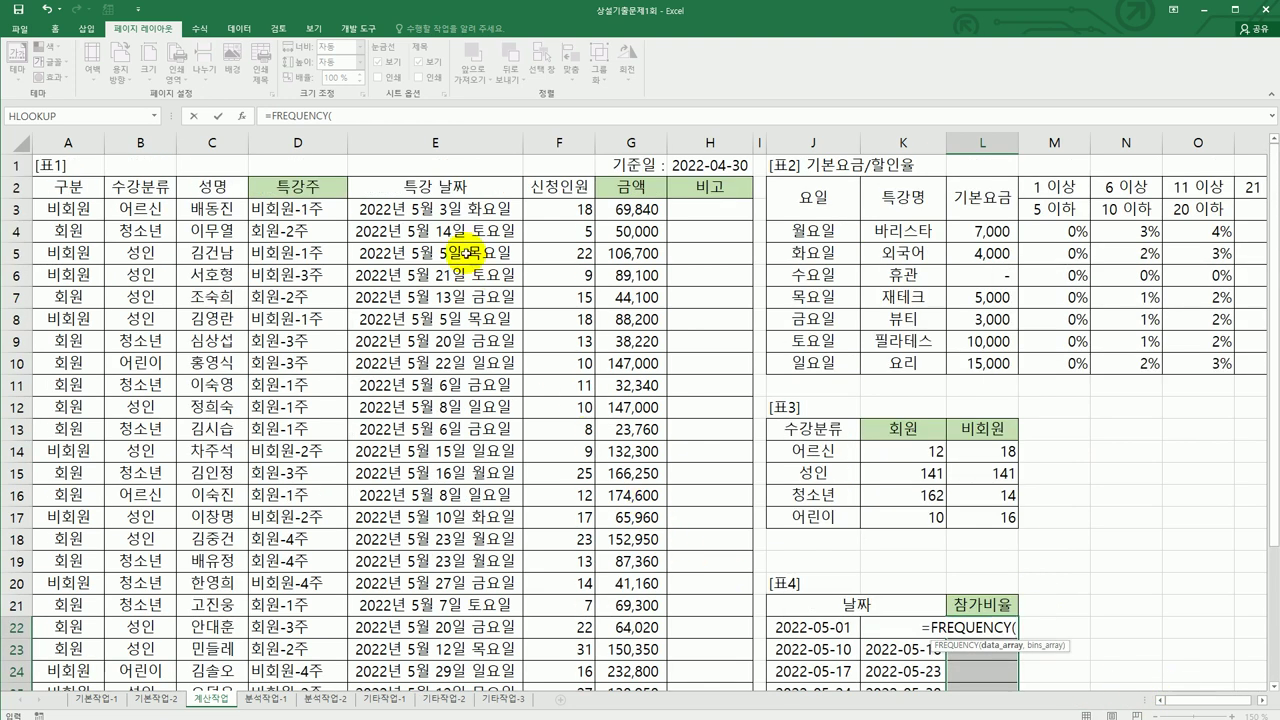
left_click_drag(448, 206, 423, 605)
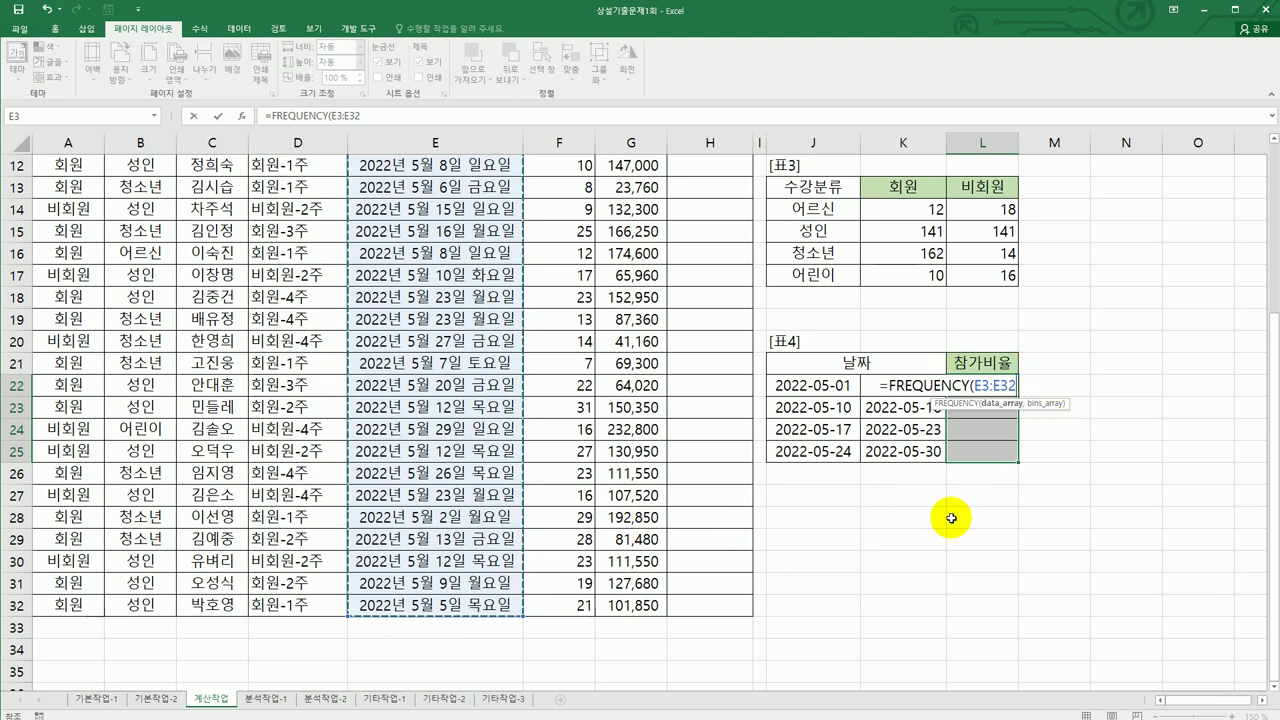
- Use the 표4 end dates K22:K25 as the bins array and enter the FREQUENCY formula as an array formula
type(",")
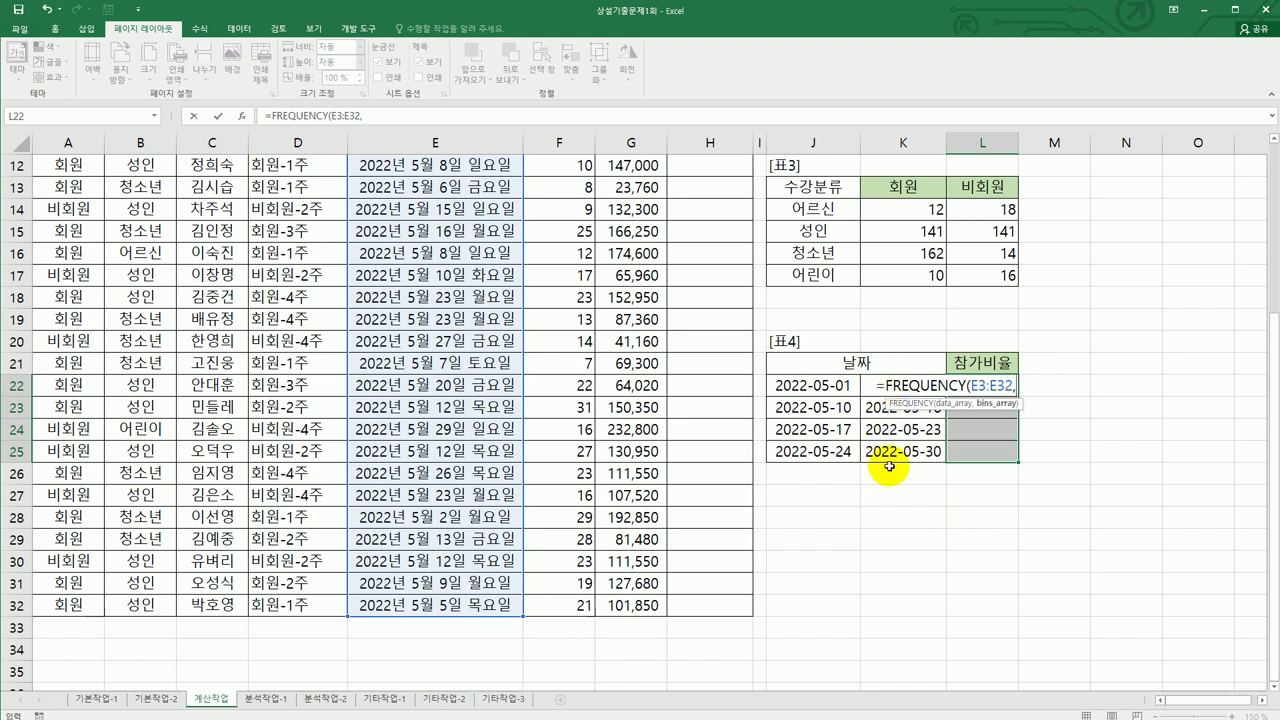
left_click_drag(889, 455, 889, 385)
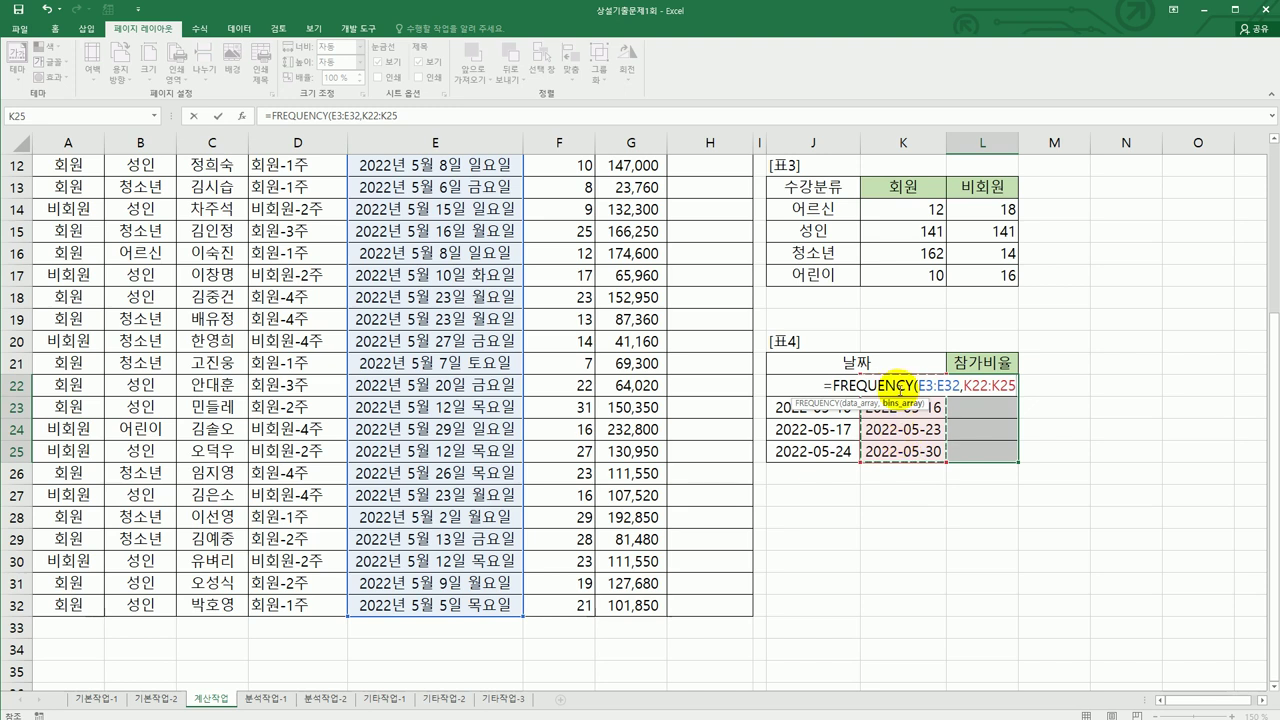
type(")")
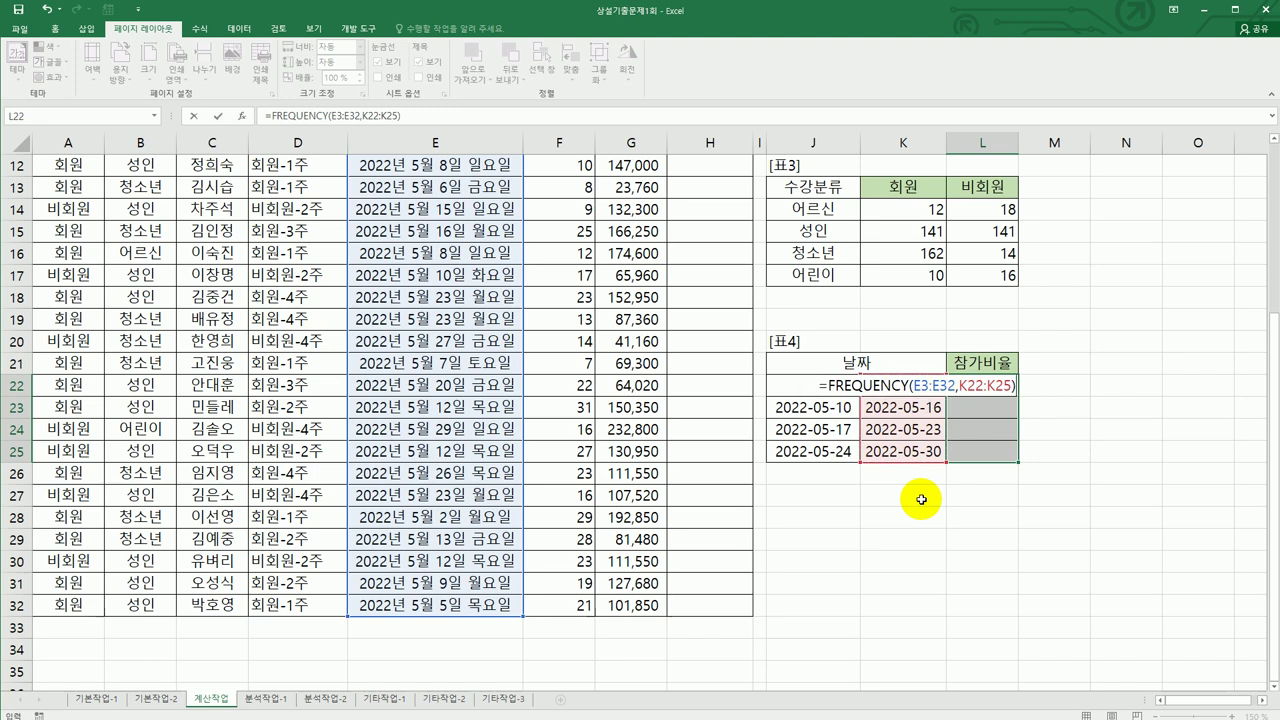
key("ctrl+shift+Return")
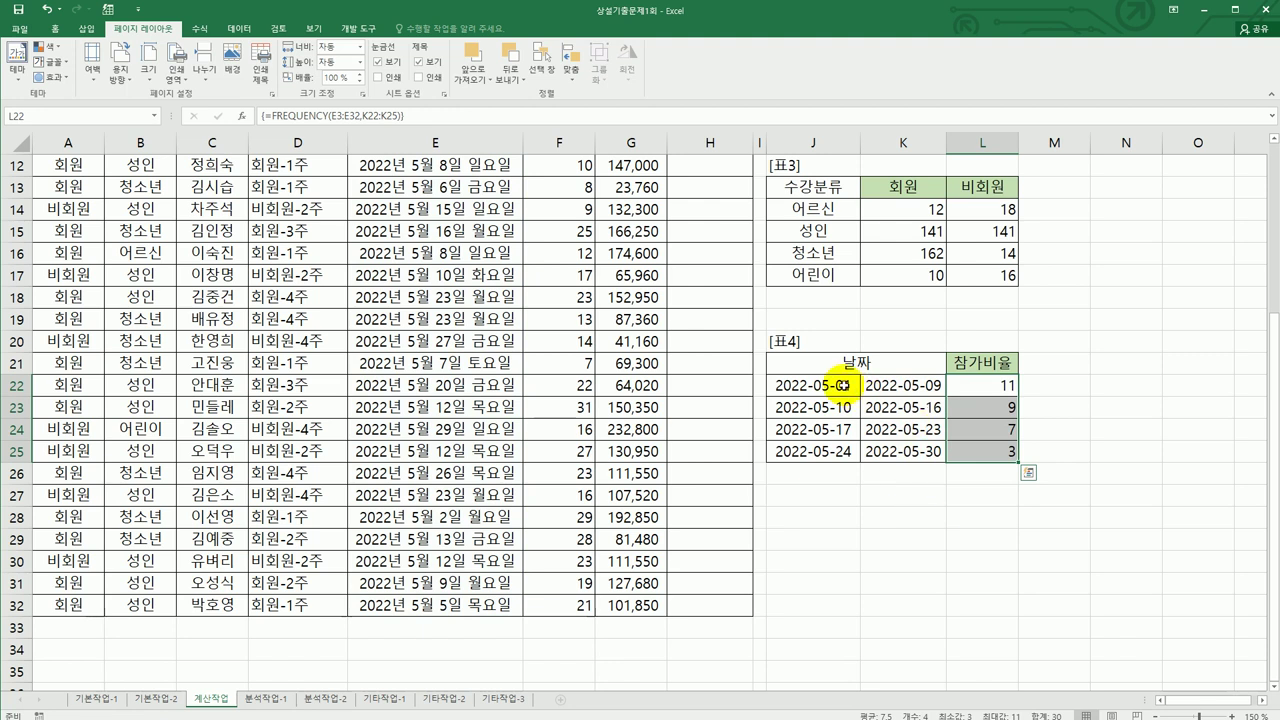
- Check the 표4 frequency results against 표1's 특강 날짜 column, picking out the dates between 2022-05-24 and 2022-05-30
left_click(1005, 385)
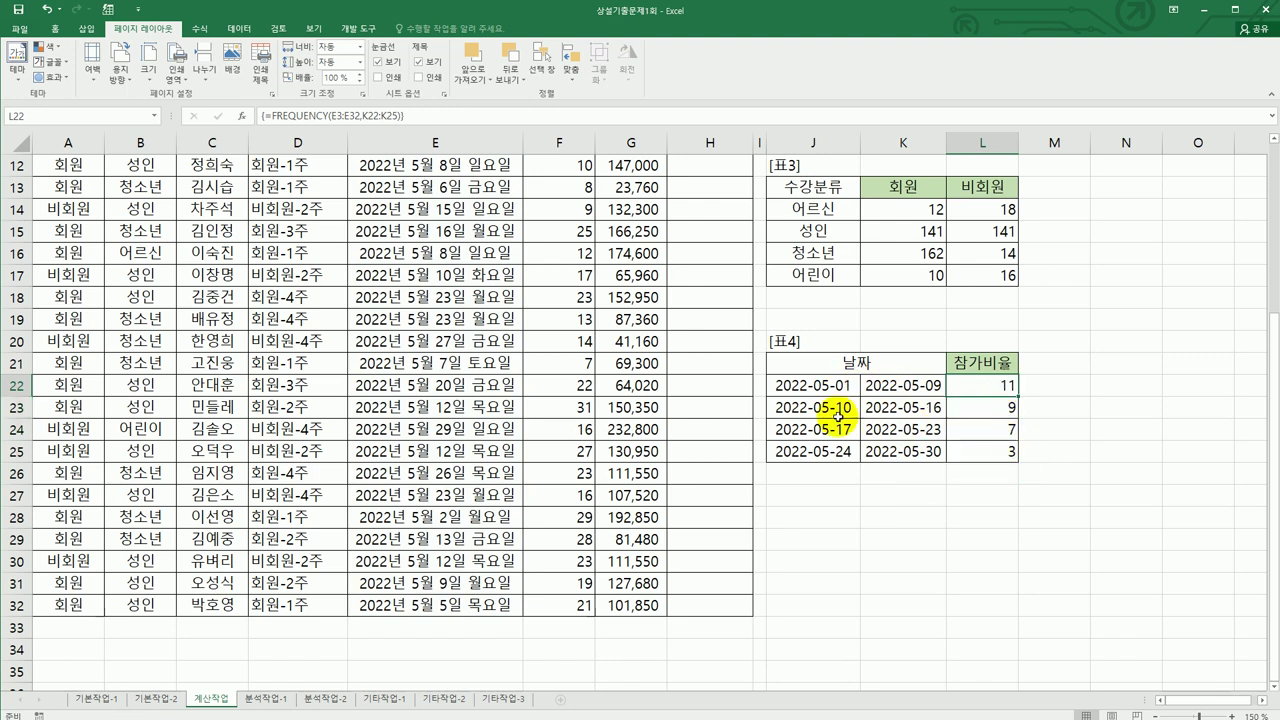
left_click(998, 407)
scroll(1085, 476, "up", 1)
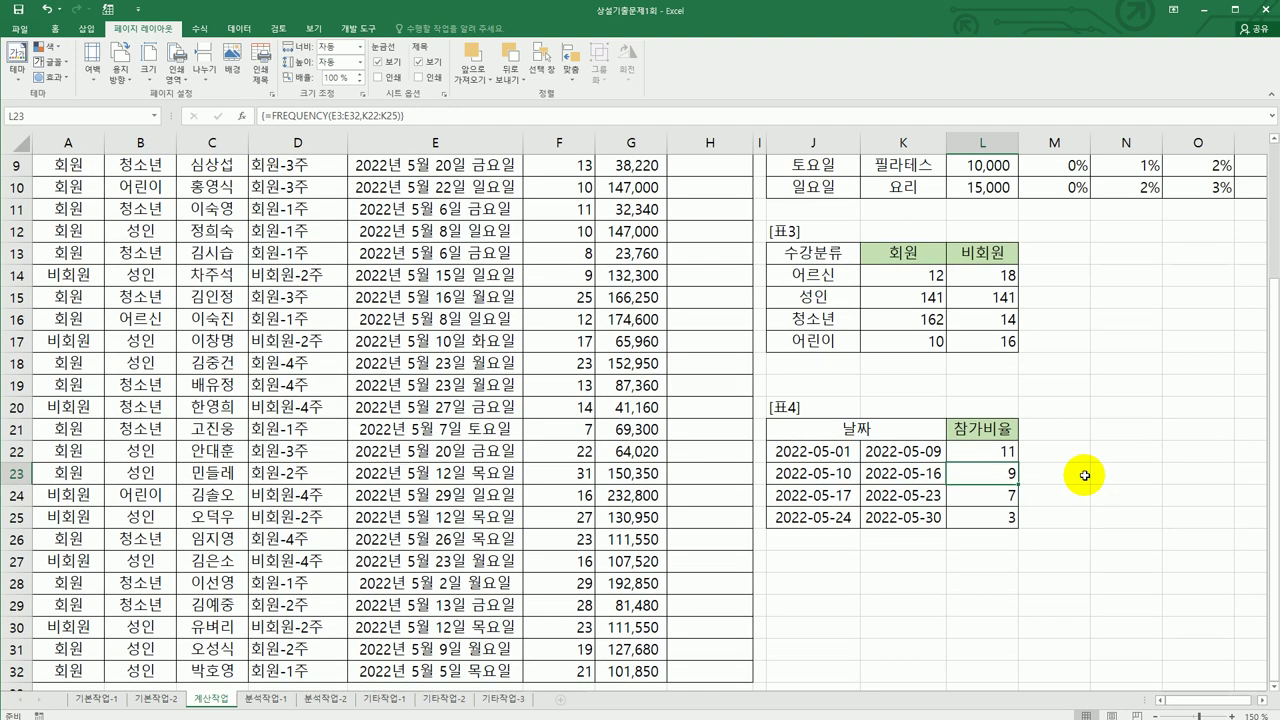
left_click(1008, 515)
scroll(1054, 527, "down", 1)
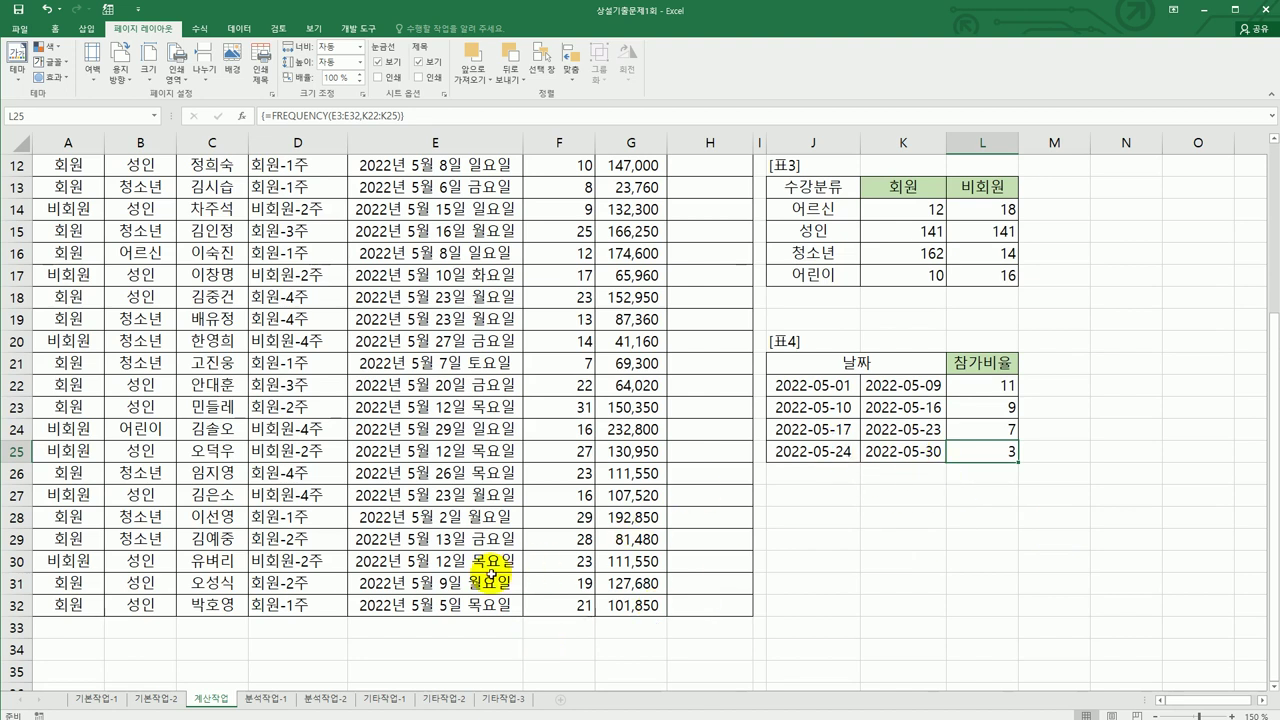
left_click(452, 473)
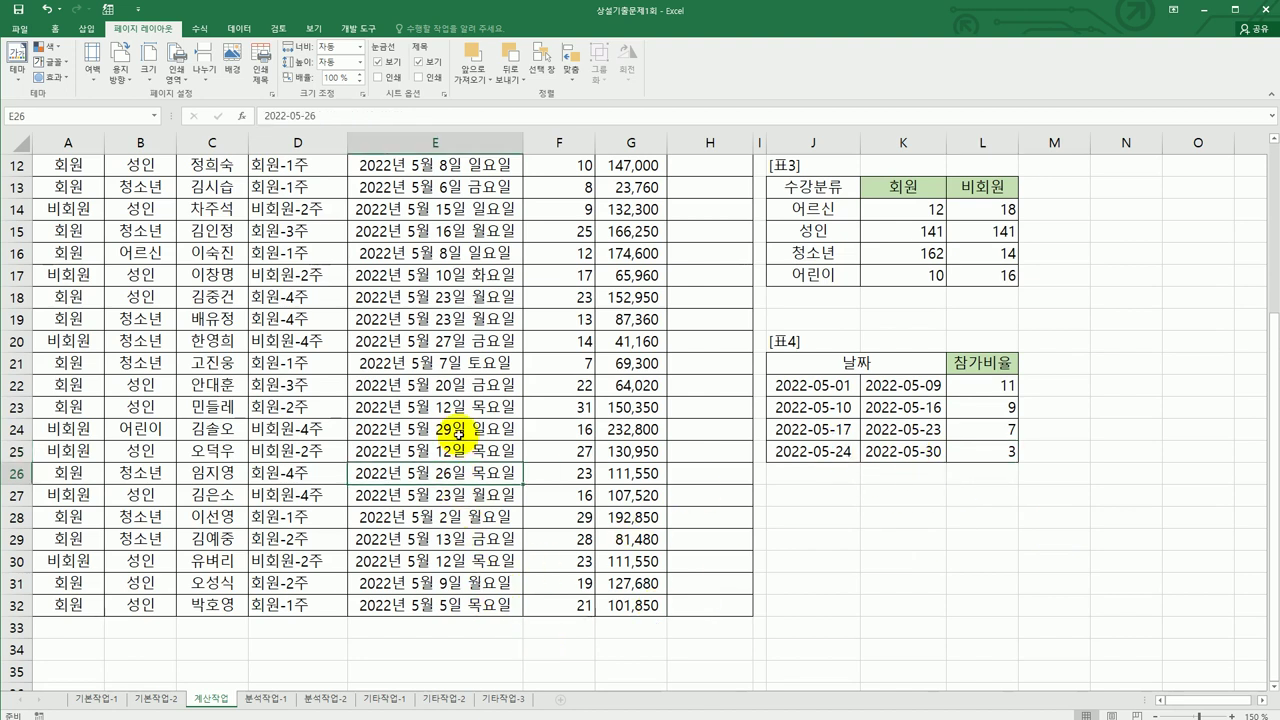
left_click(455, 428, "ctrl")
left_click(455, 340, "ctrl")
scroll(540, 348, "up", 3)
scroll(540, 348, "up", 1)
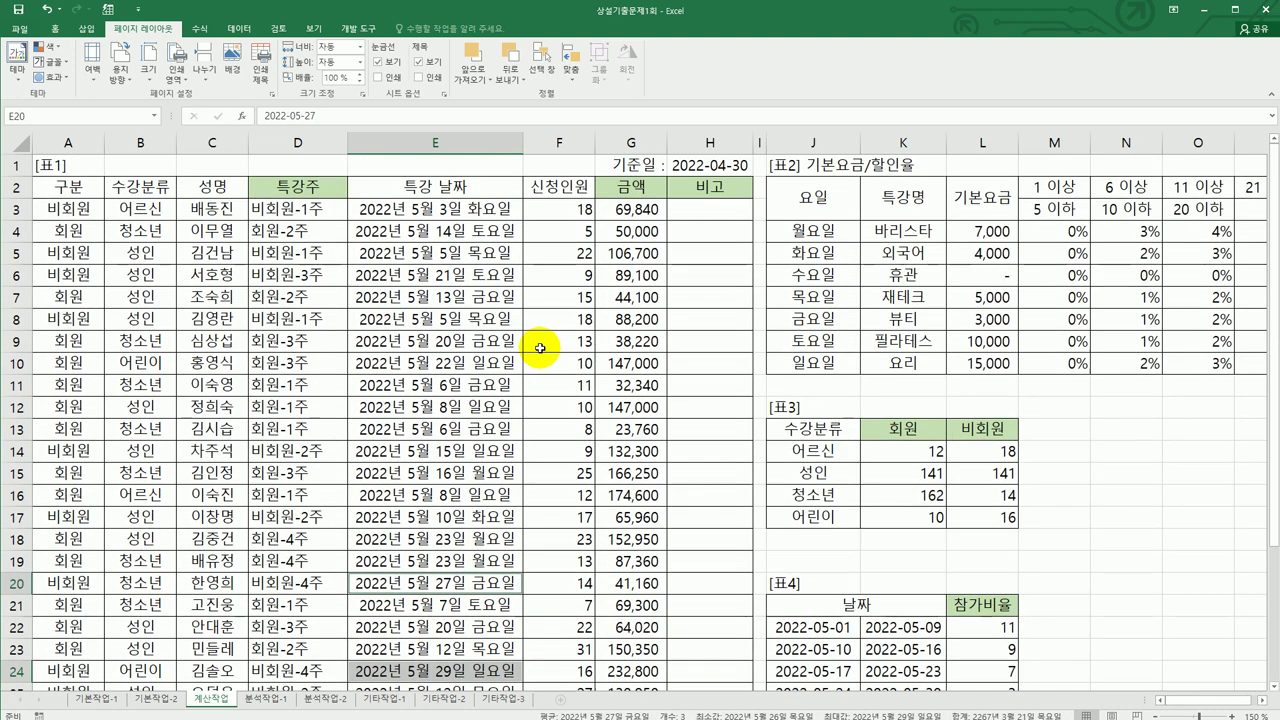
scroll(540, 348, "down", 2)
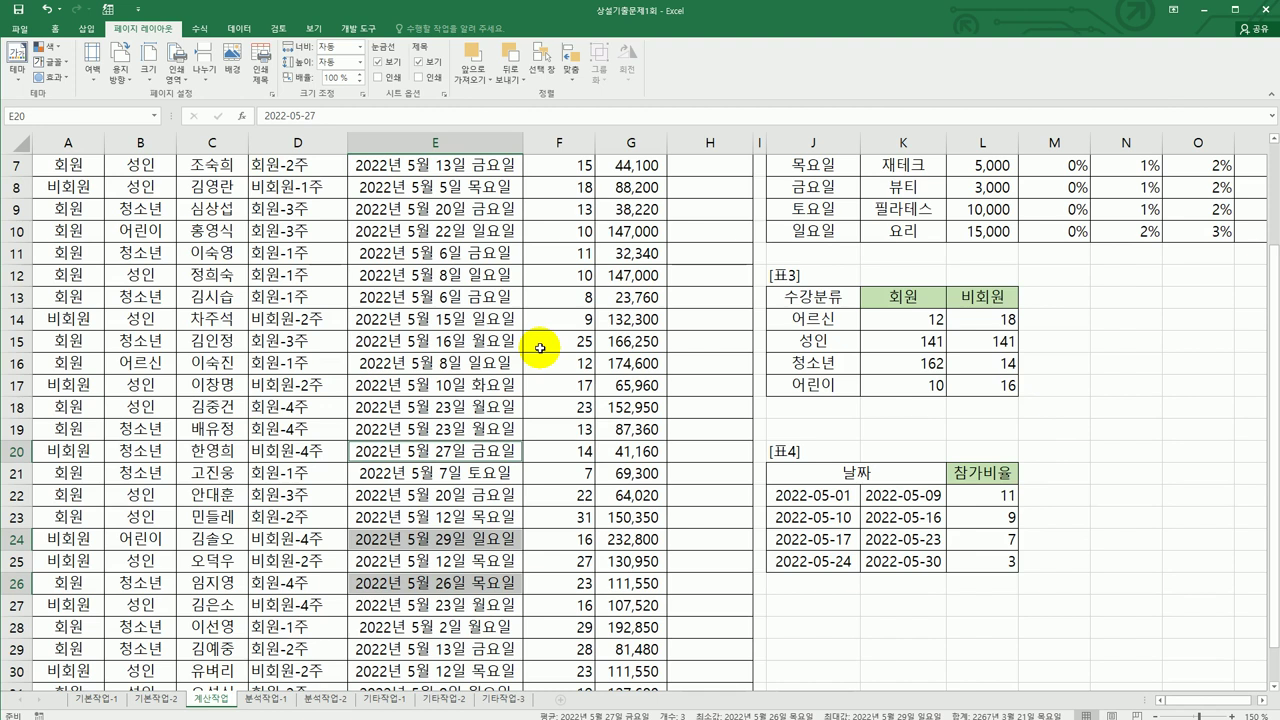
left_click(960, 565)
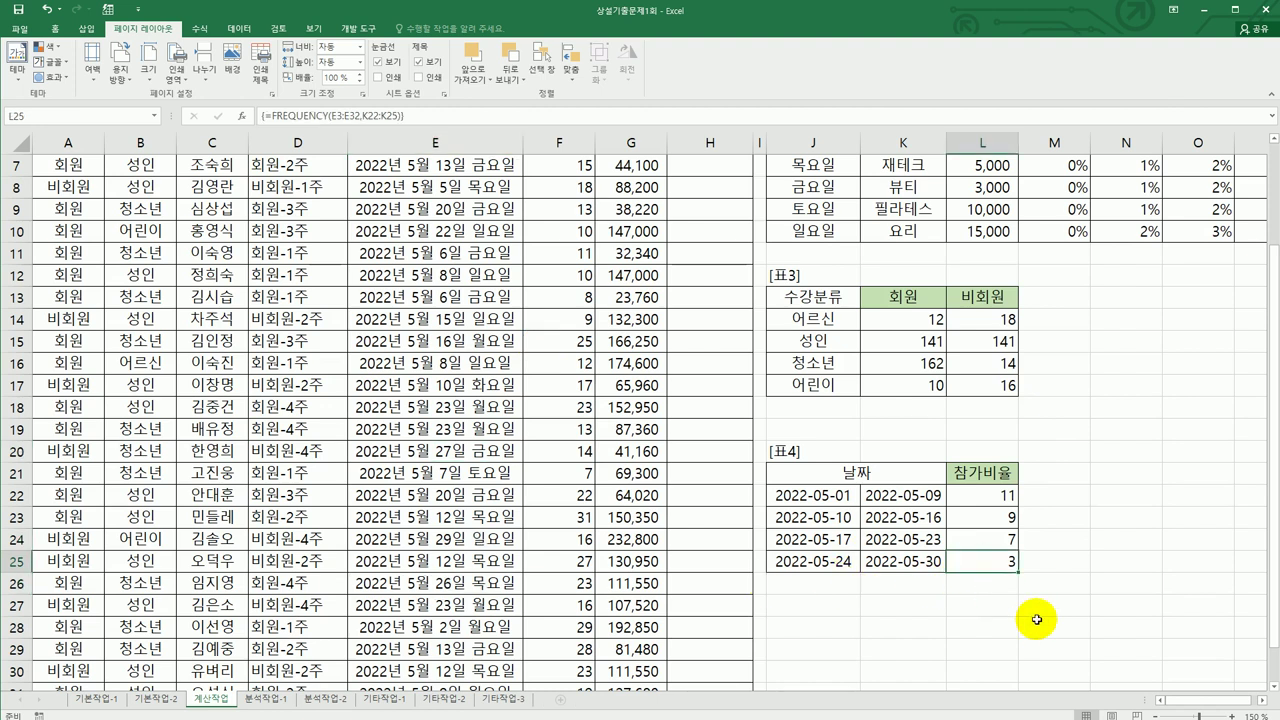
- Divide the FREQUENCY formula in L22:L25 by COUNT(E3:E32) and re-enter it as an array formula
left_click_drag(999, 500, 991, 562)
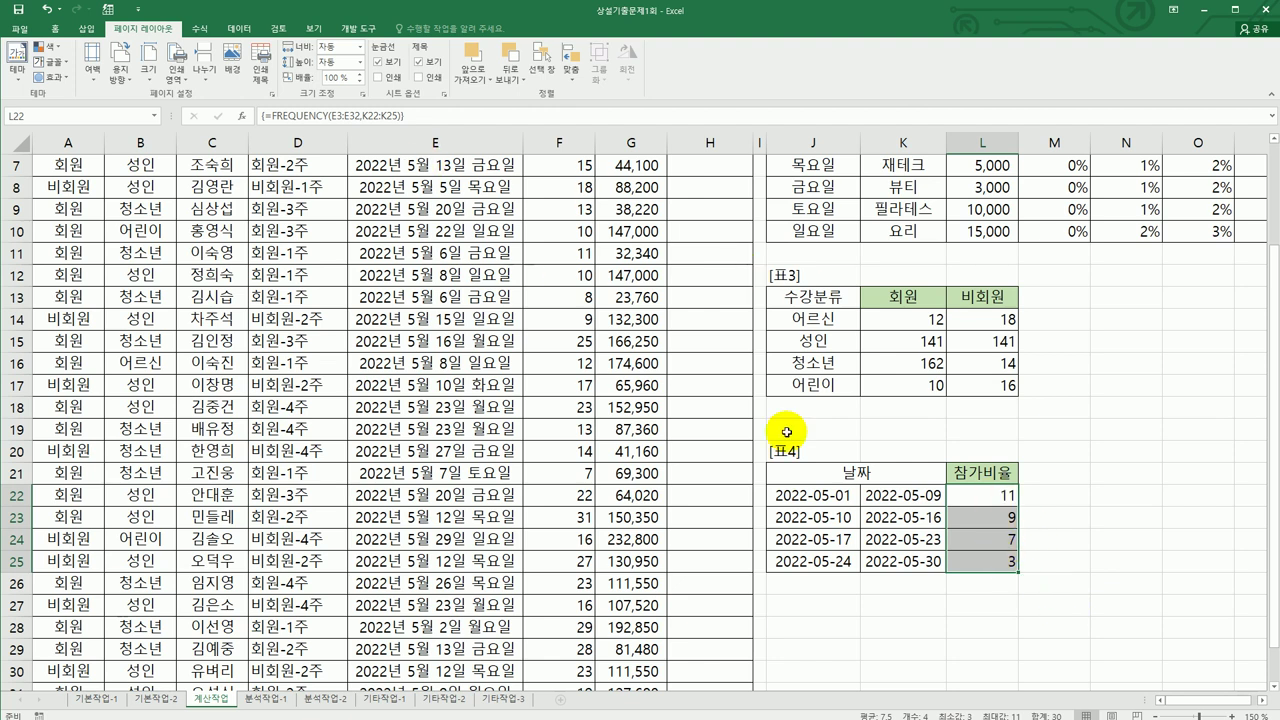
left_click_drag(1000, 495, 995, 562)
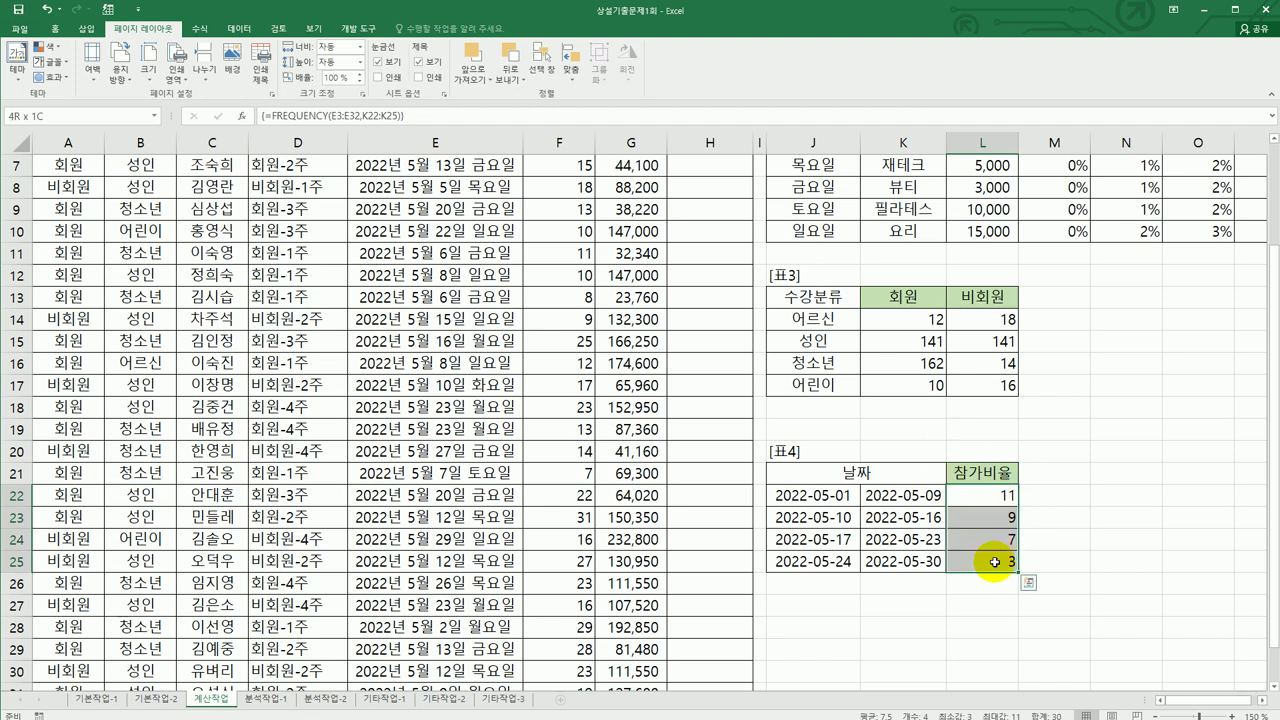
left_click(449, 118)
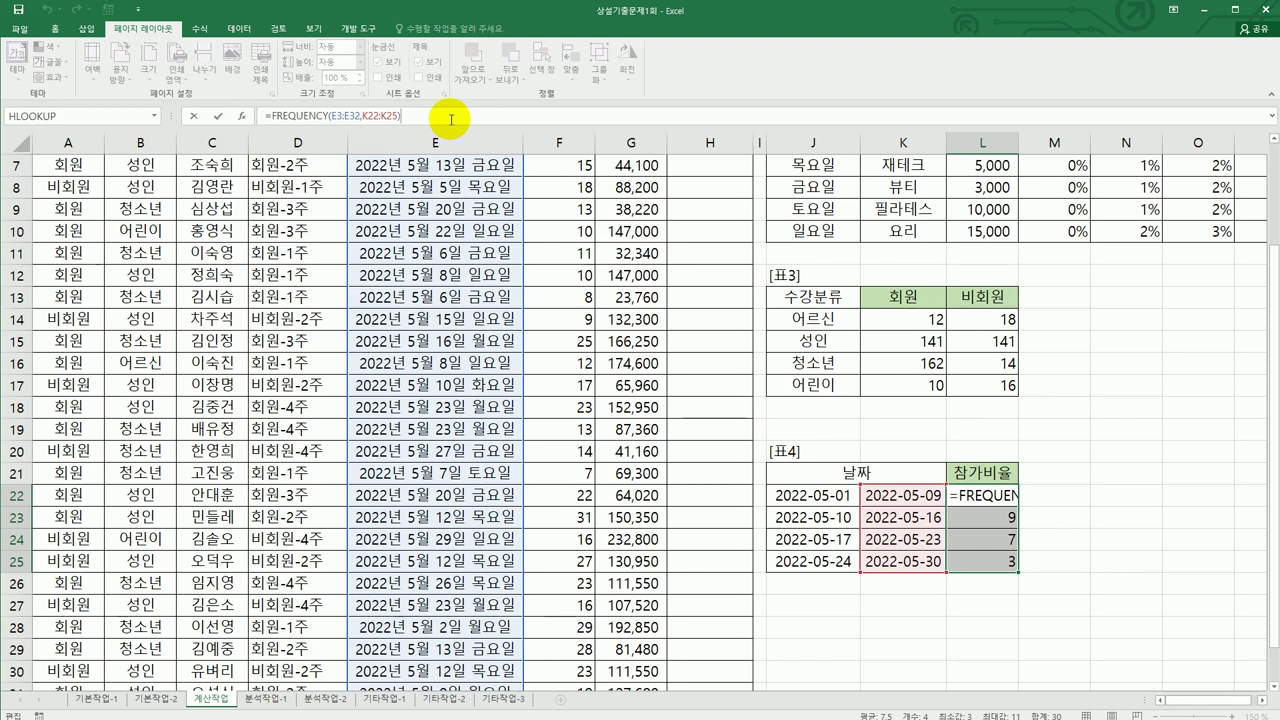
type("/cou")
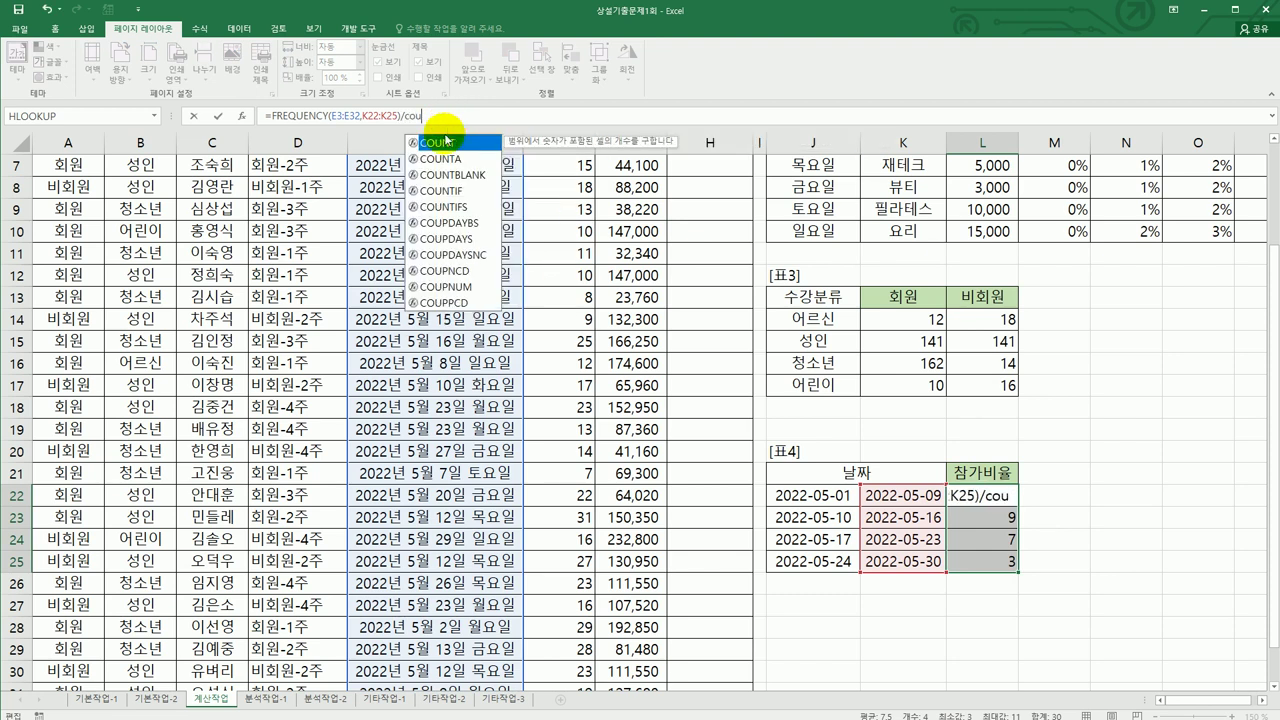
double_click(445, 143)
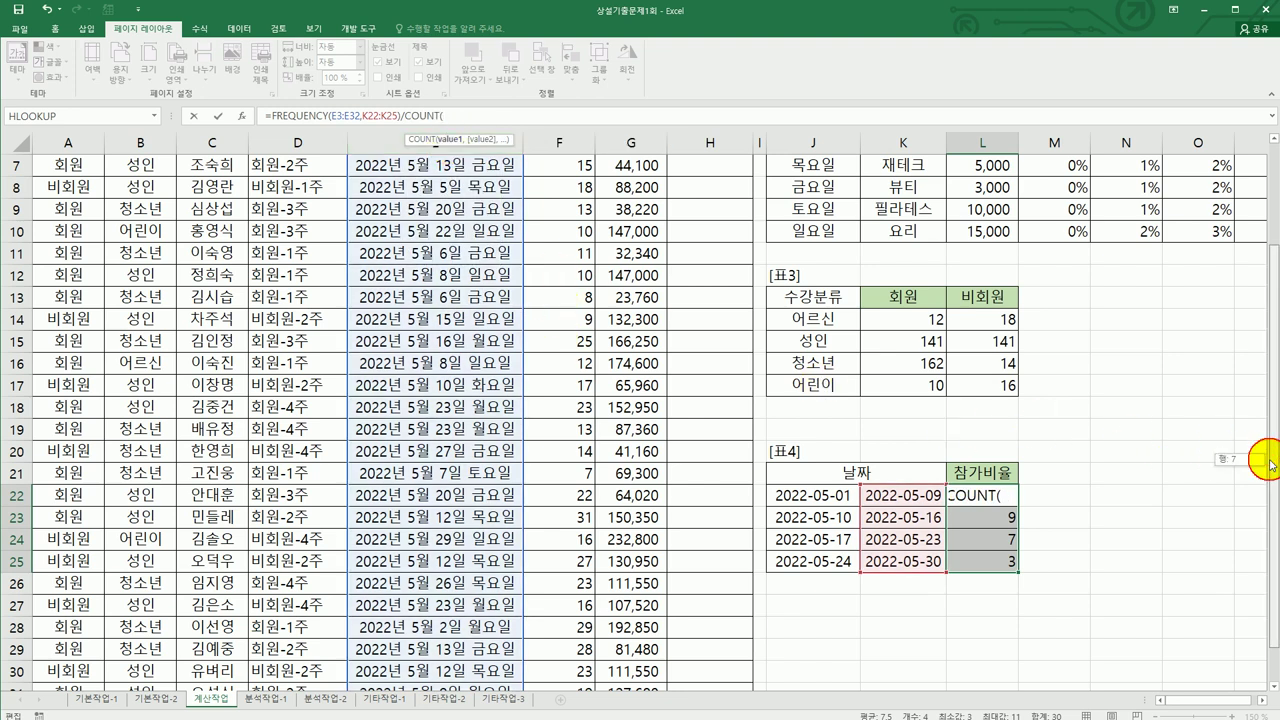
scroll(1270, 465, "up", 2)
left_click_drag(473, 210, 455, 650)
type(")")
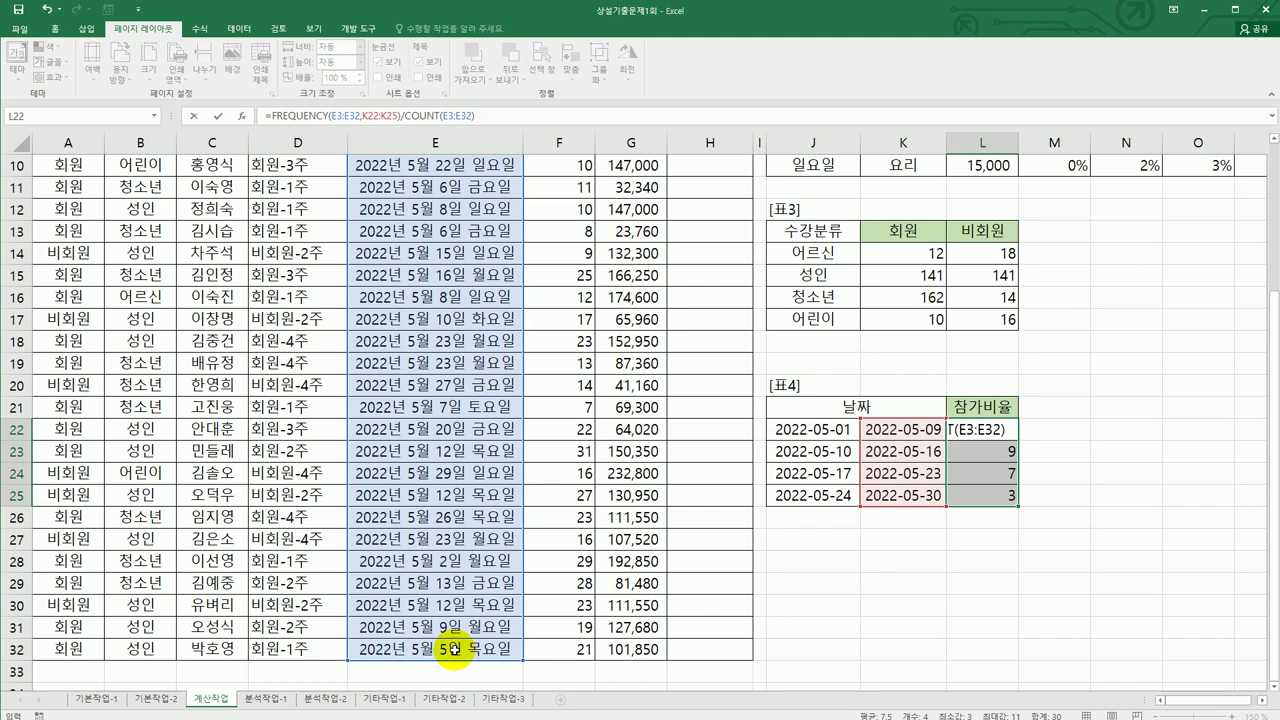
key("ctrl+shift+Return")
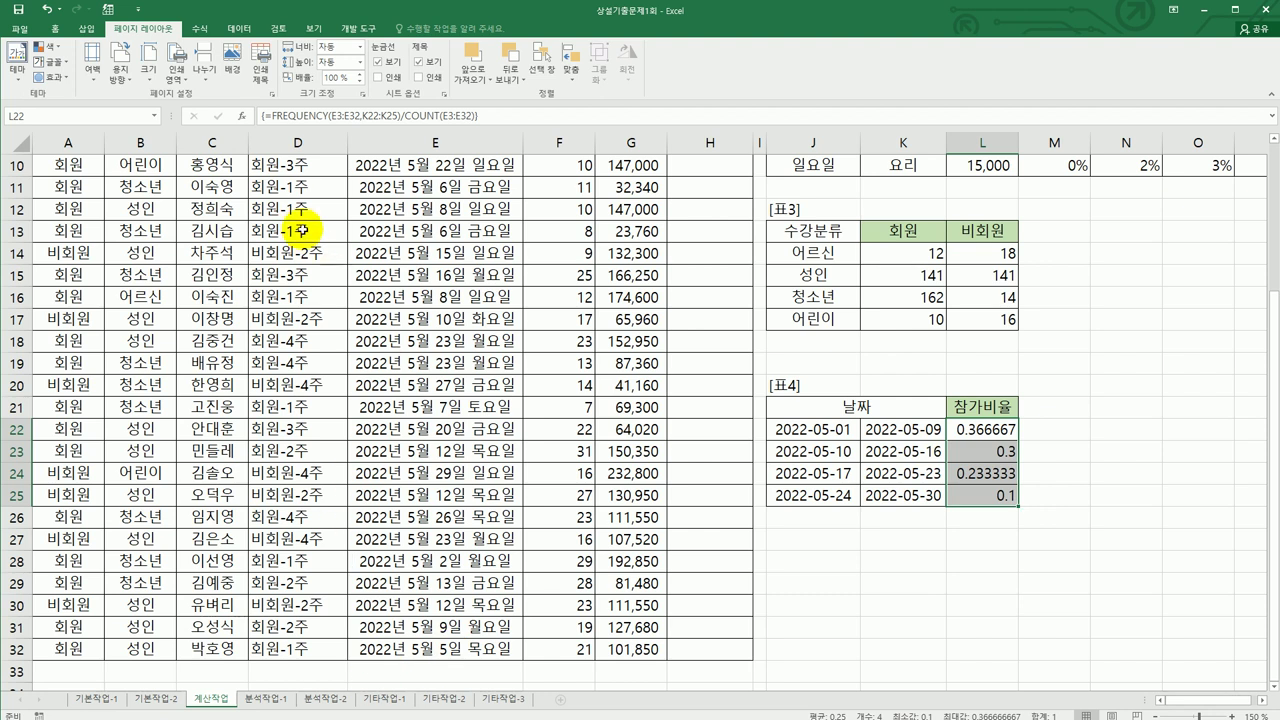
- Wrap the FREQUENCY/COUNT formula in L22:L25 in a TEXT function with the format "0.0%"
left_click(286, 115)
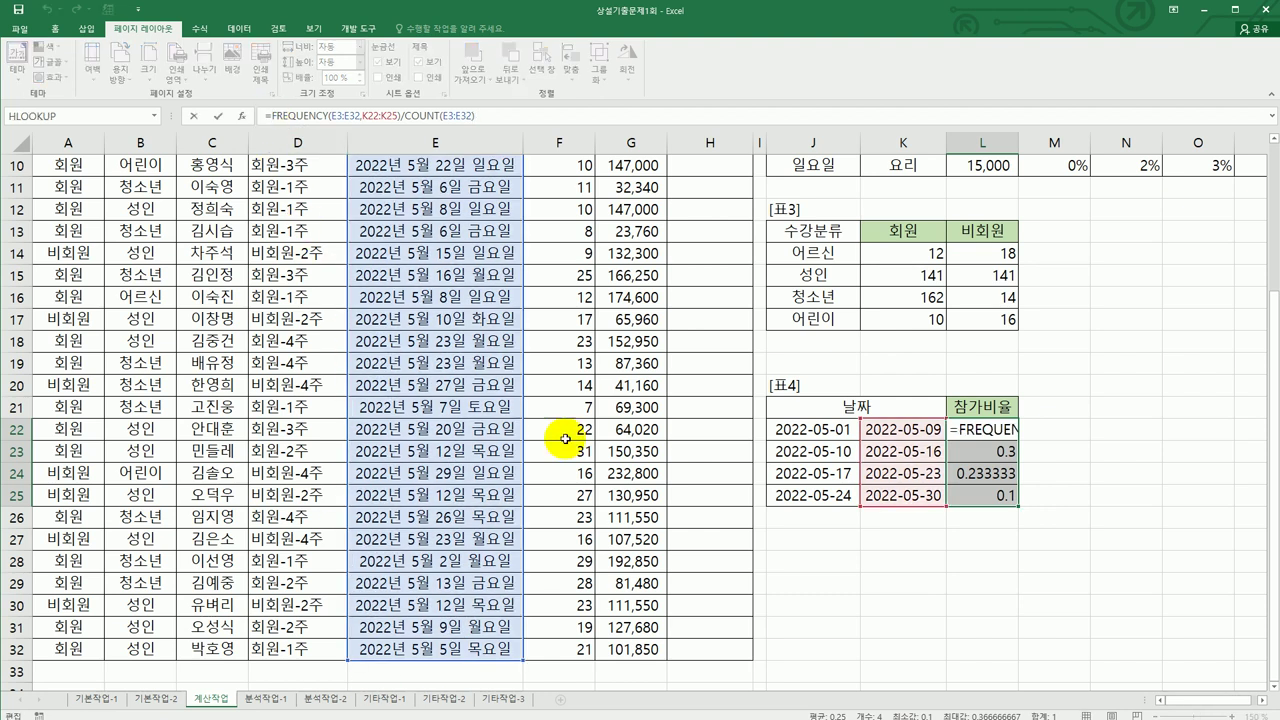
type("te")
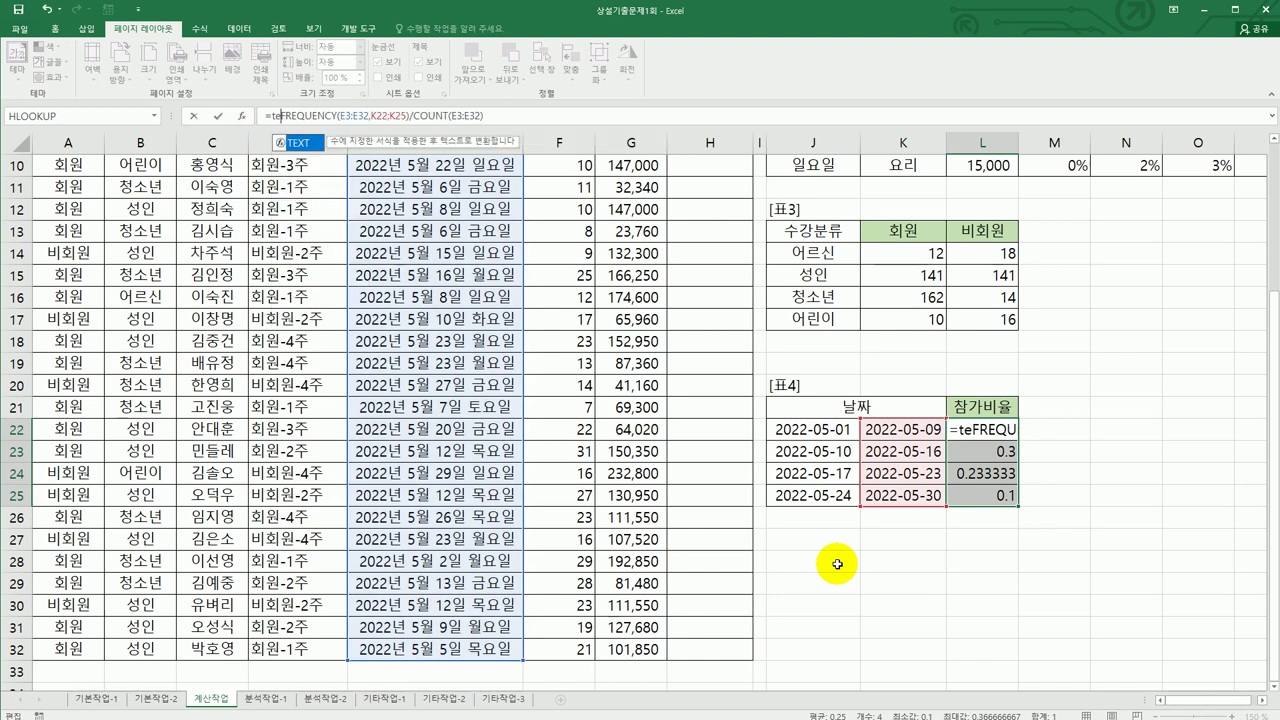
key("Tab")
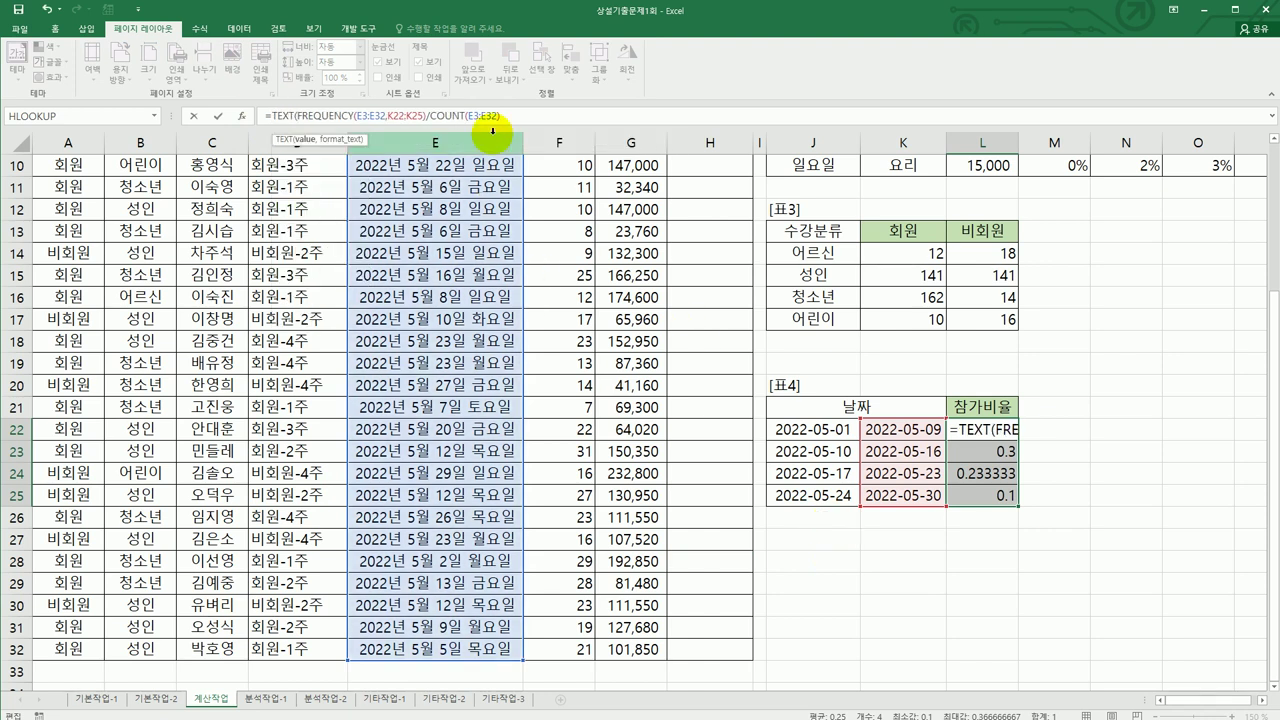
left_click(512, 115)
type(",")
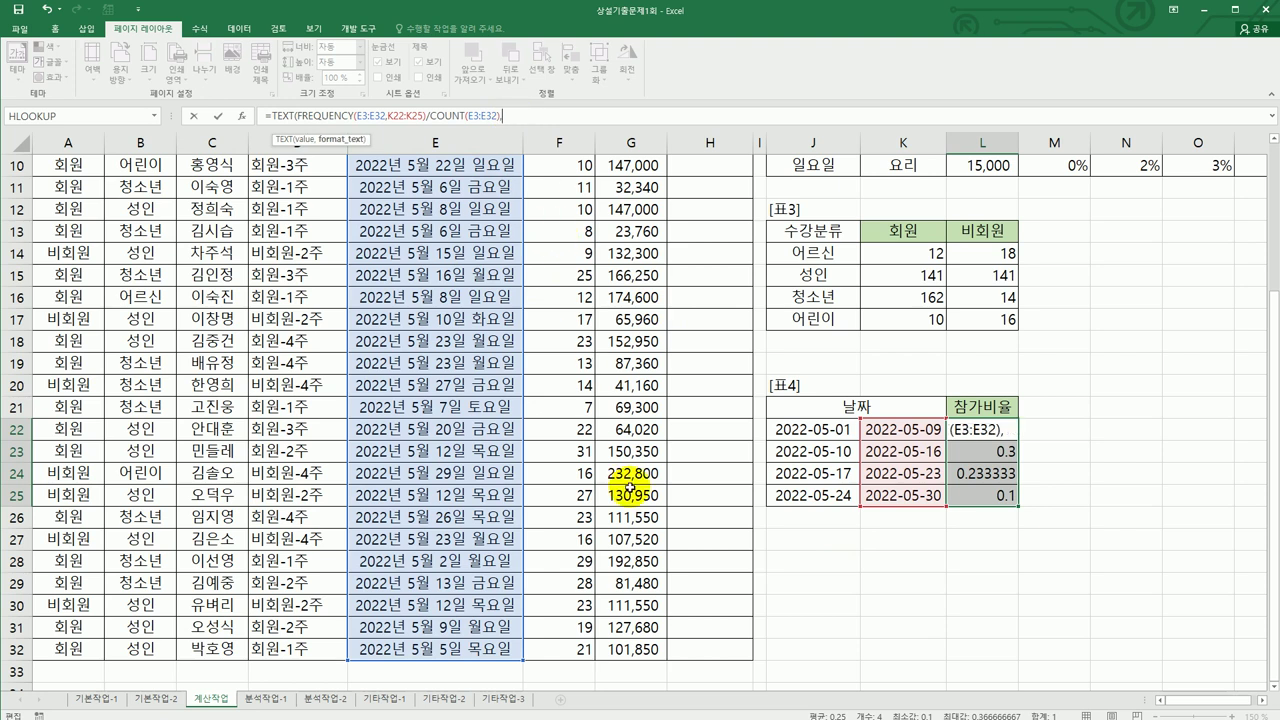
type("\"0.0%")
type("\")")
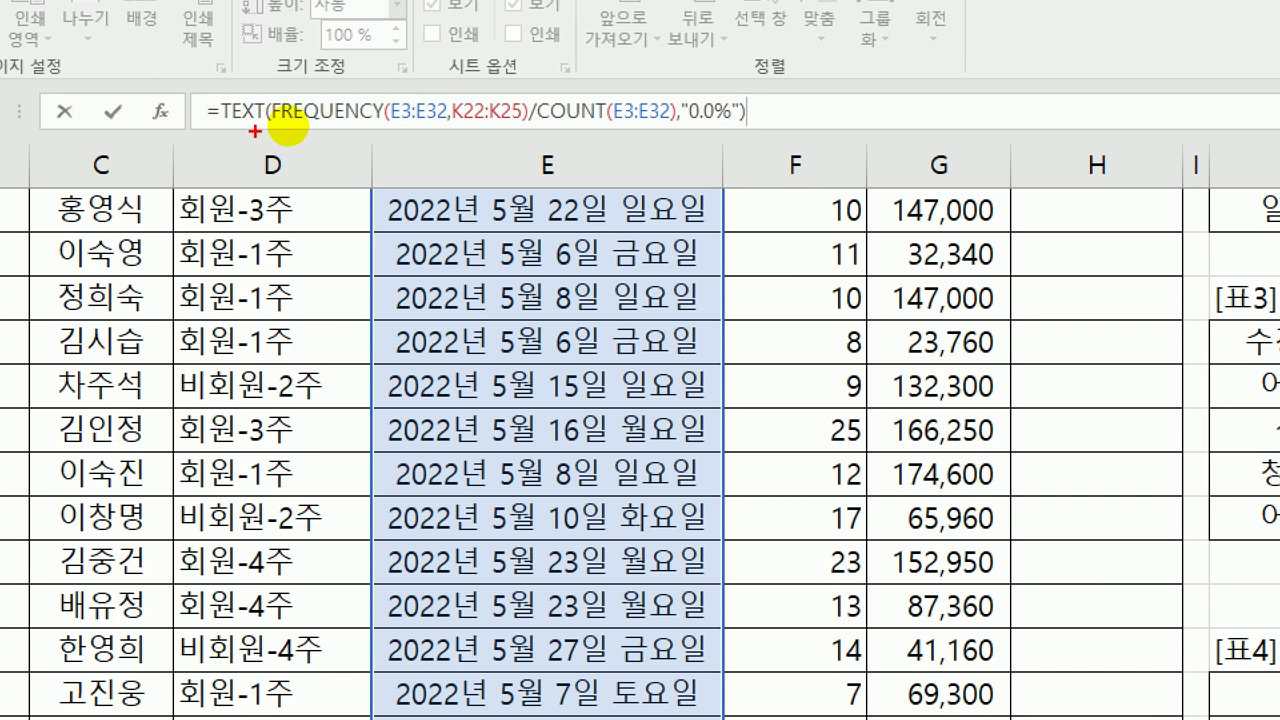
left_click_drag(283, 129, 447, 112)
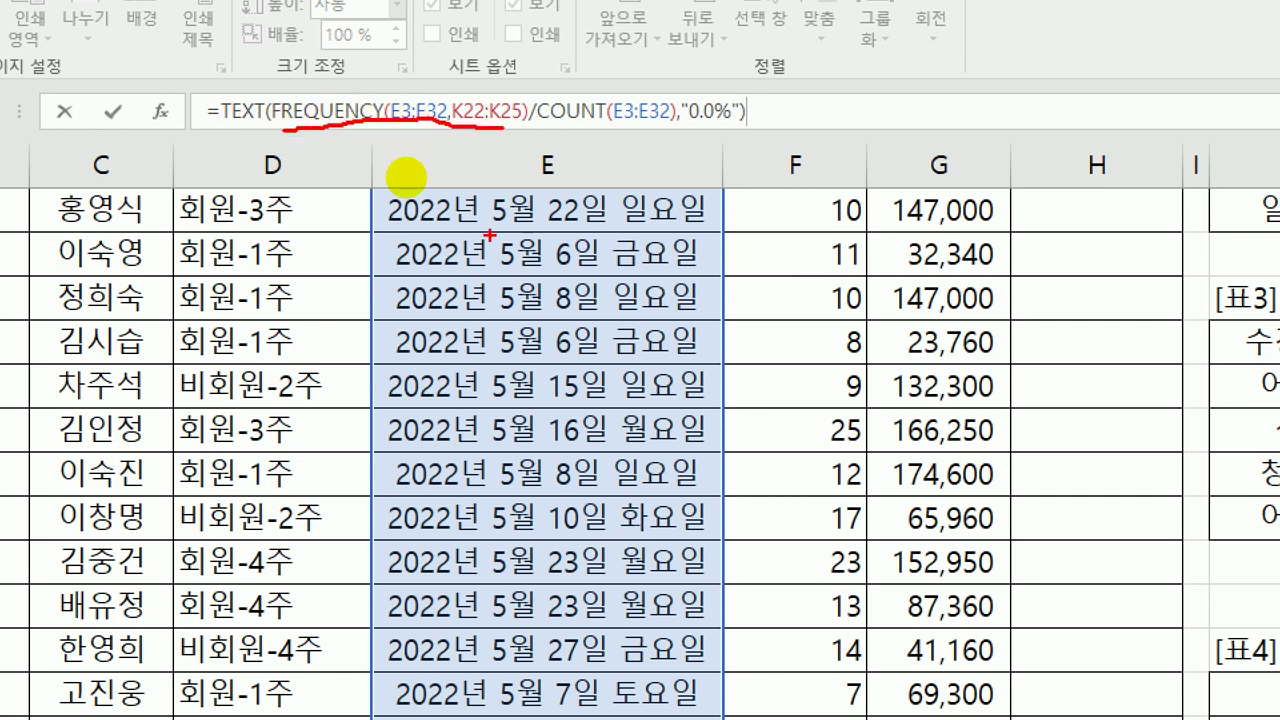
left_click_drag(538, 129, 582, 127)
left_click_drag(452, 128, 493, 130)
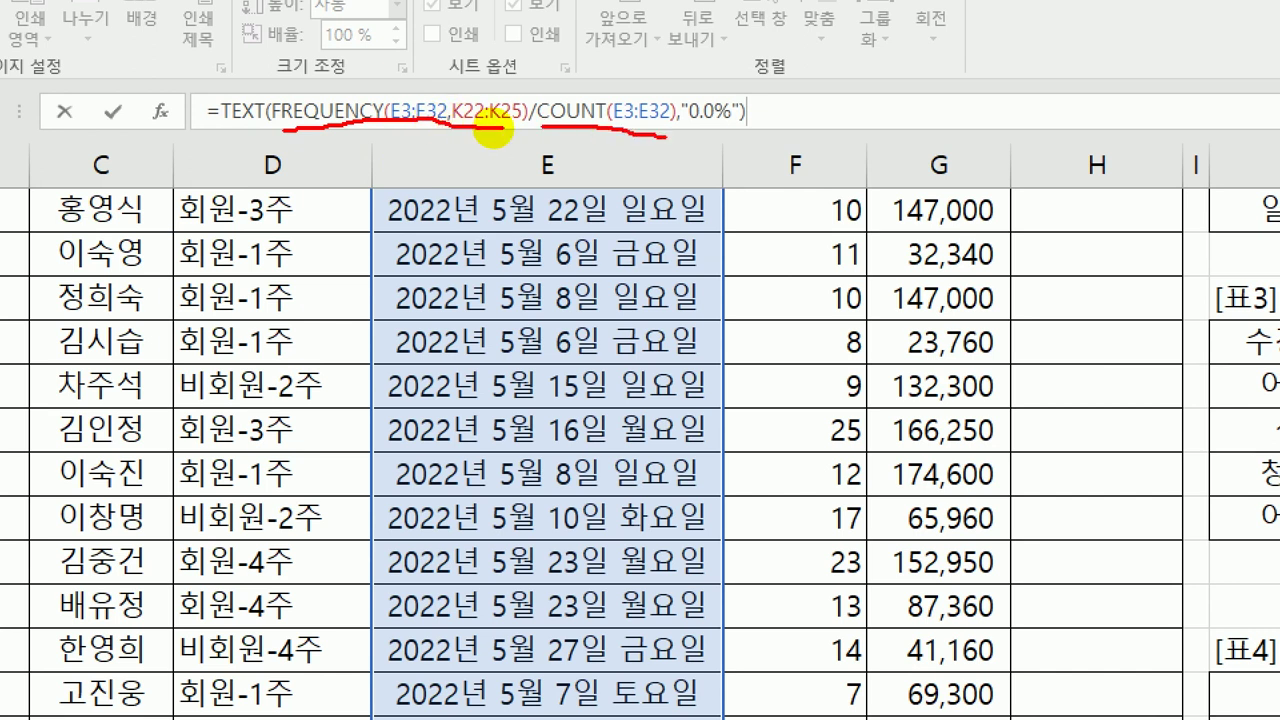
left_click(274, 129)
mouse_move(299, 125)
left_mouse_down()
mouse_move(262, 110)
mouse_move(282, 100)
mouse_move(258, 130)
left_mouse_up()
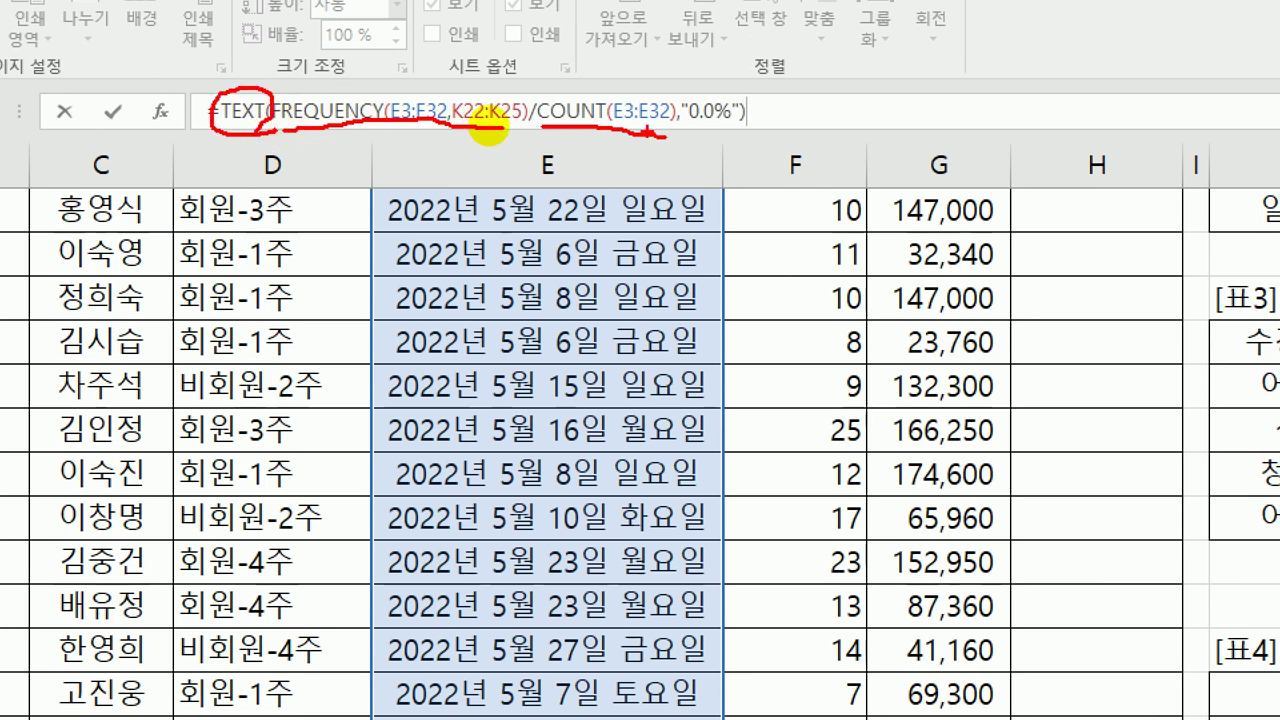
left_click_drag(740, 86, 722, 140)
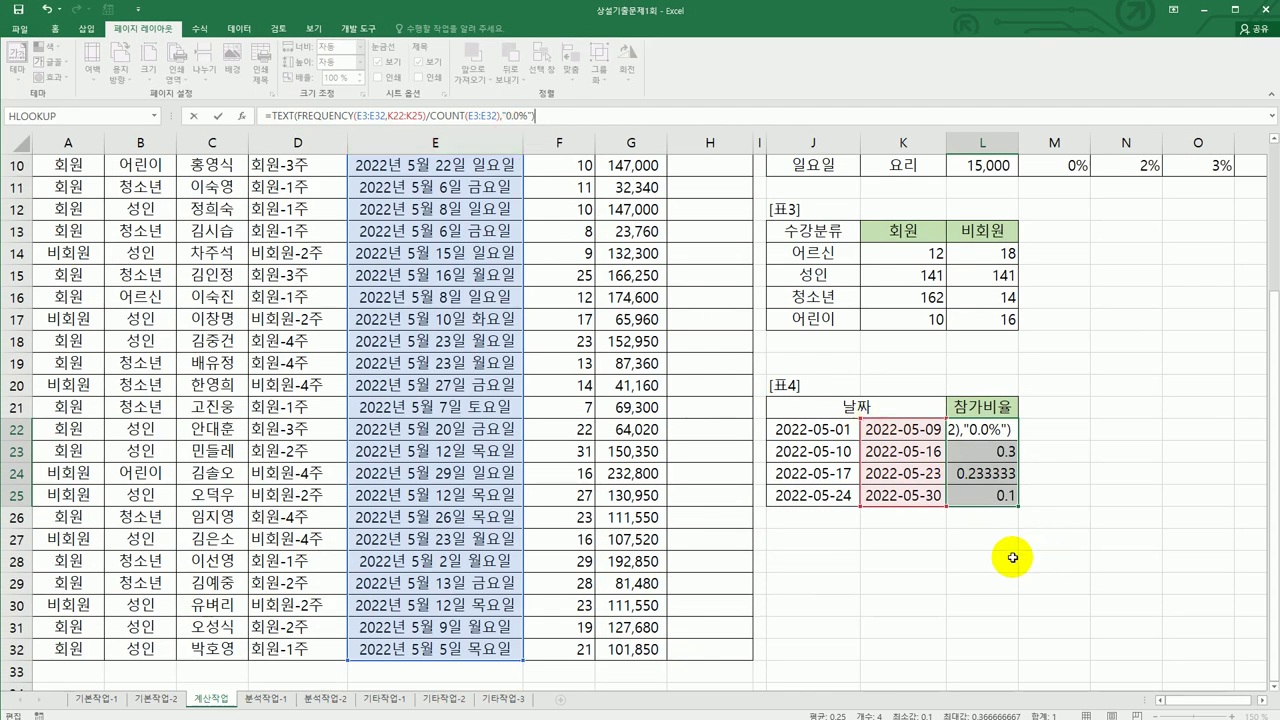
- Enter the TEXT formula in L22:L25 as an array formula and select the first 비고 cell, H3
key("ctrl+shift+Return")
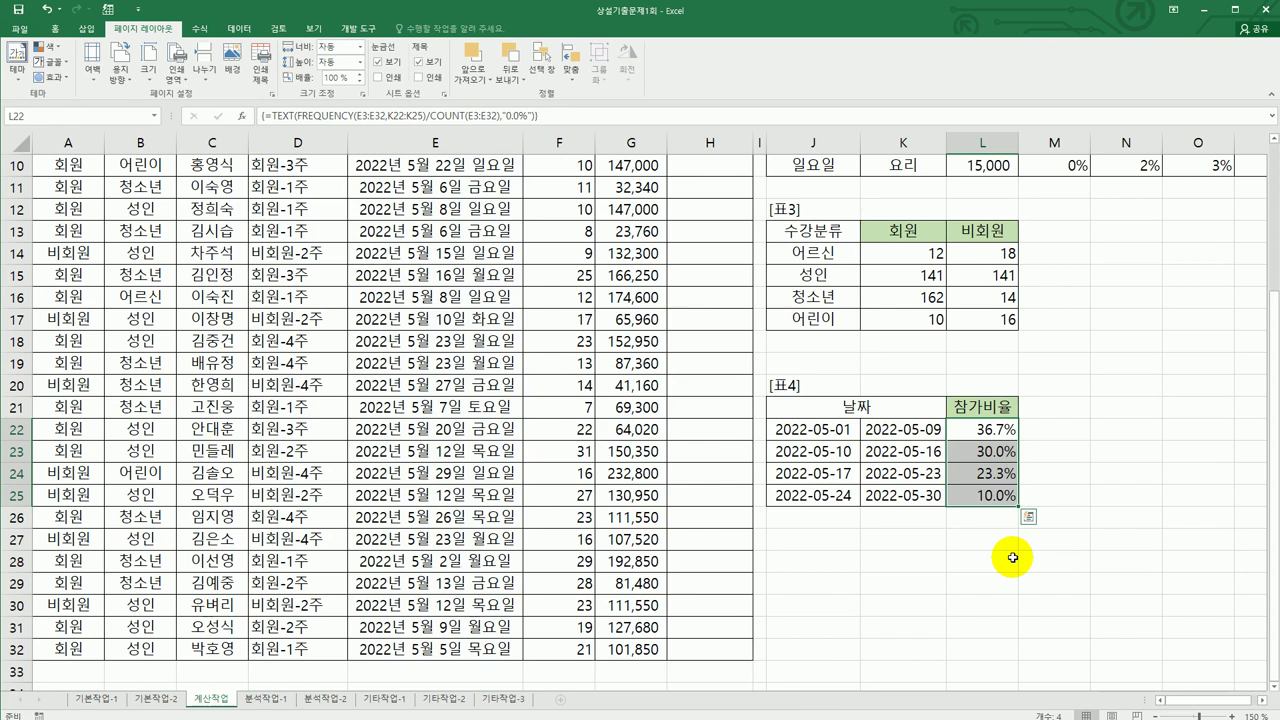
scroll(1012, 557, "up", 3)
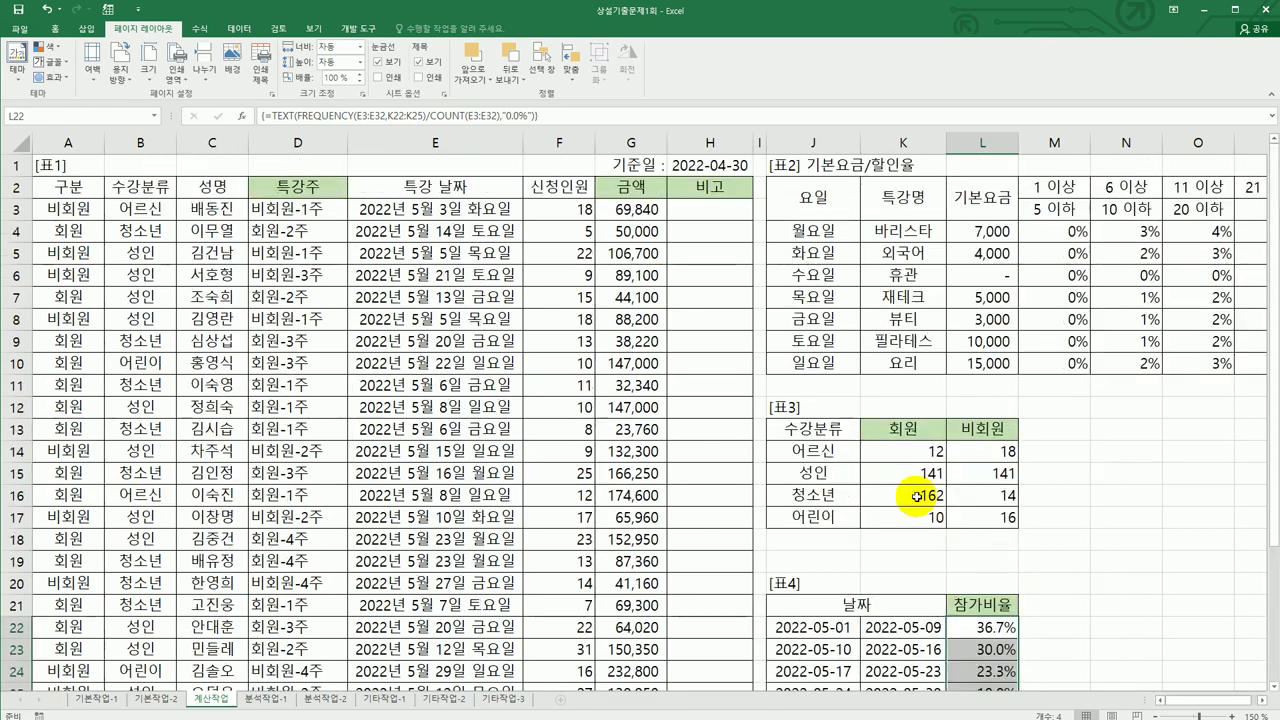
left_click(722, 209)
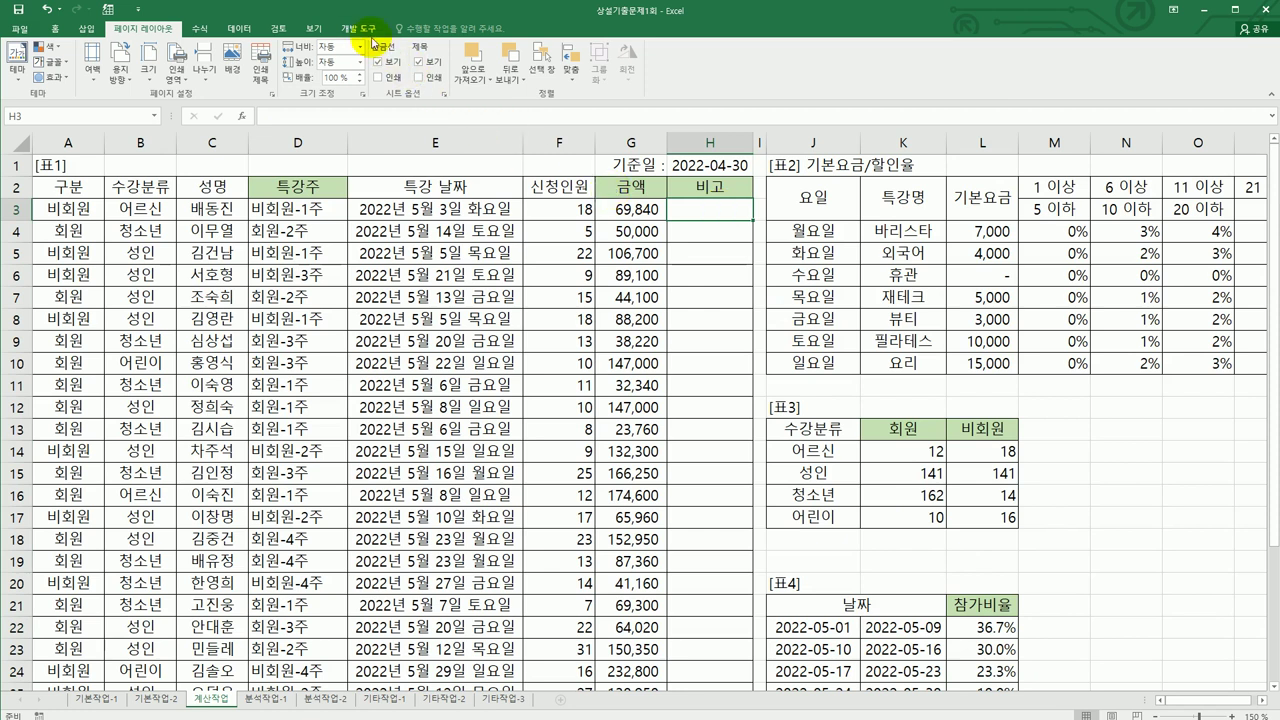
- Open the Visual Basic editor and reposition and resize its window so that it fits on the screen
left_click(368, 37)
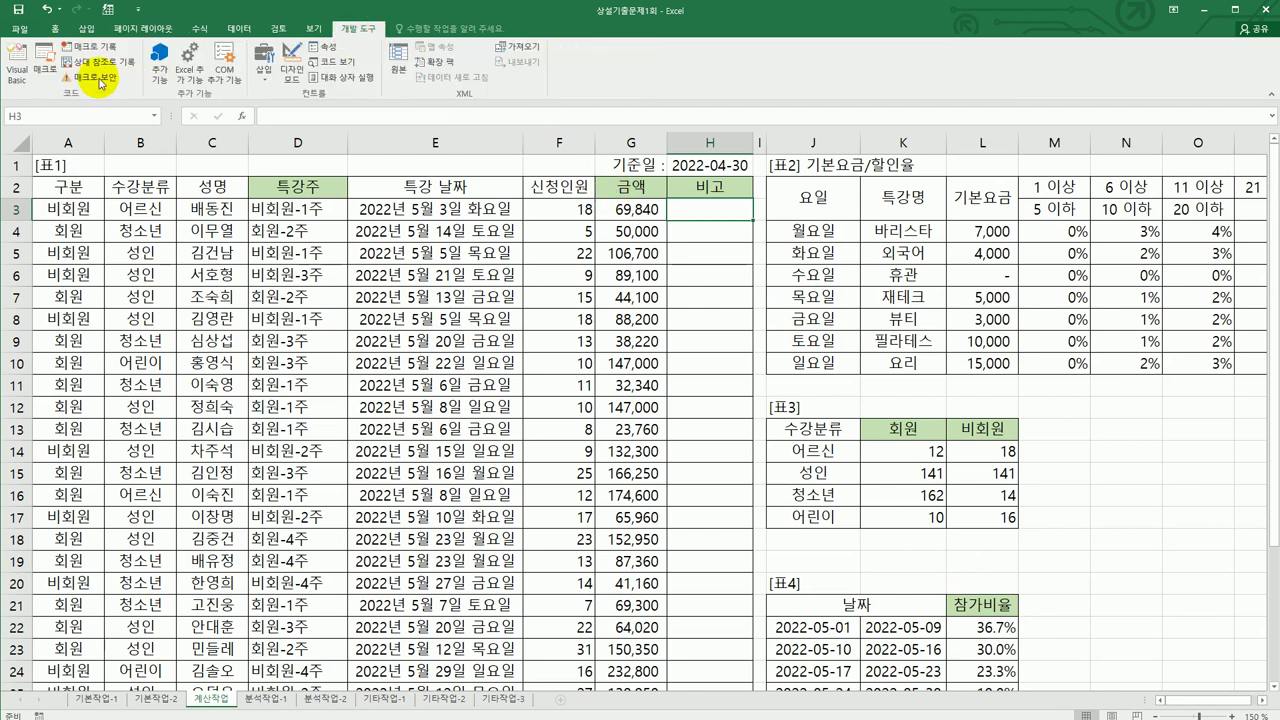
left_click(20, 78)
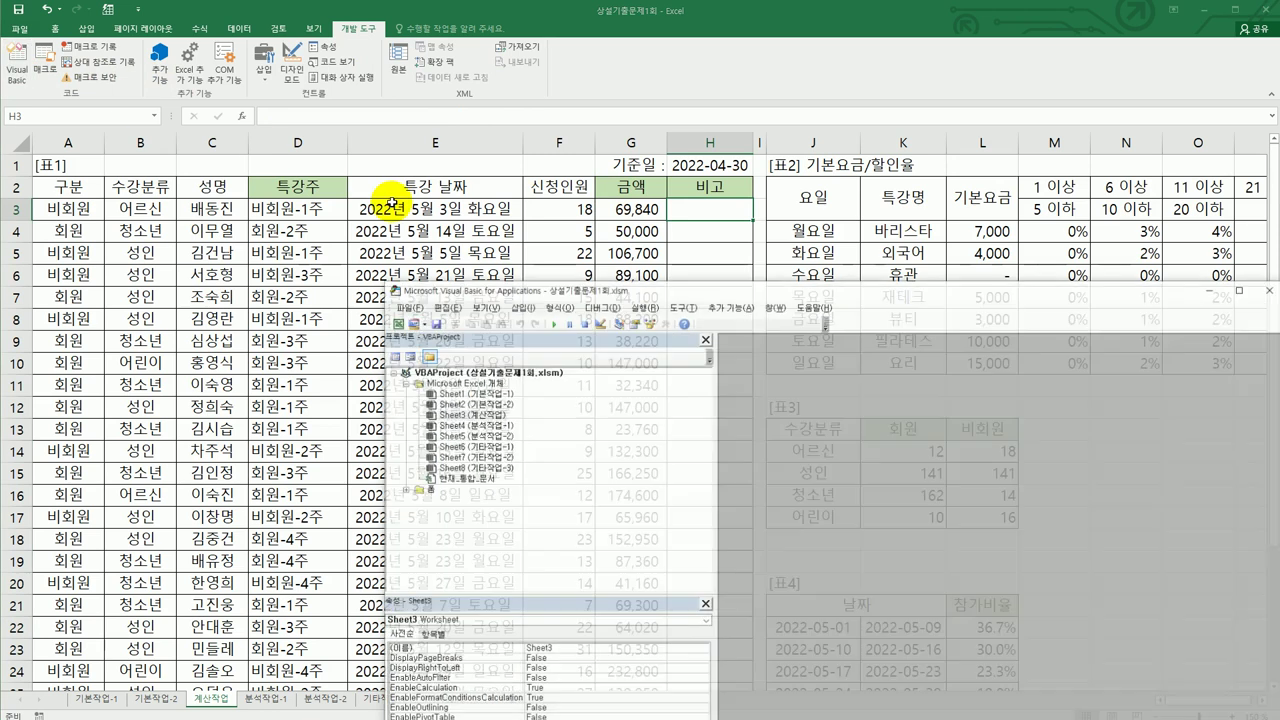
left_click_drag(673, 291, 365, 25)
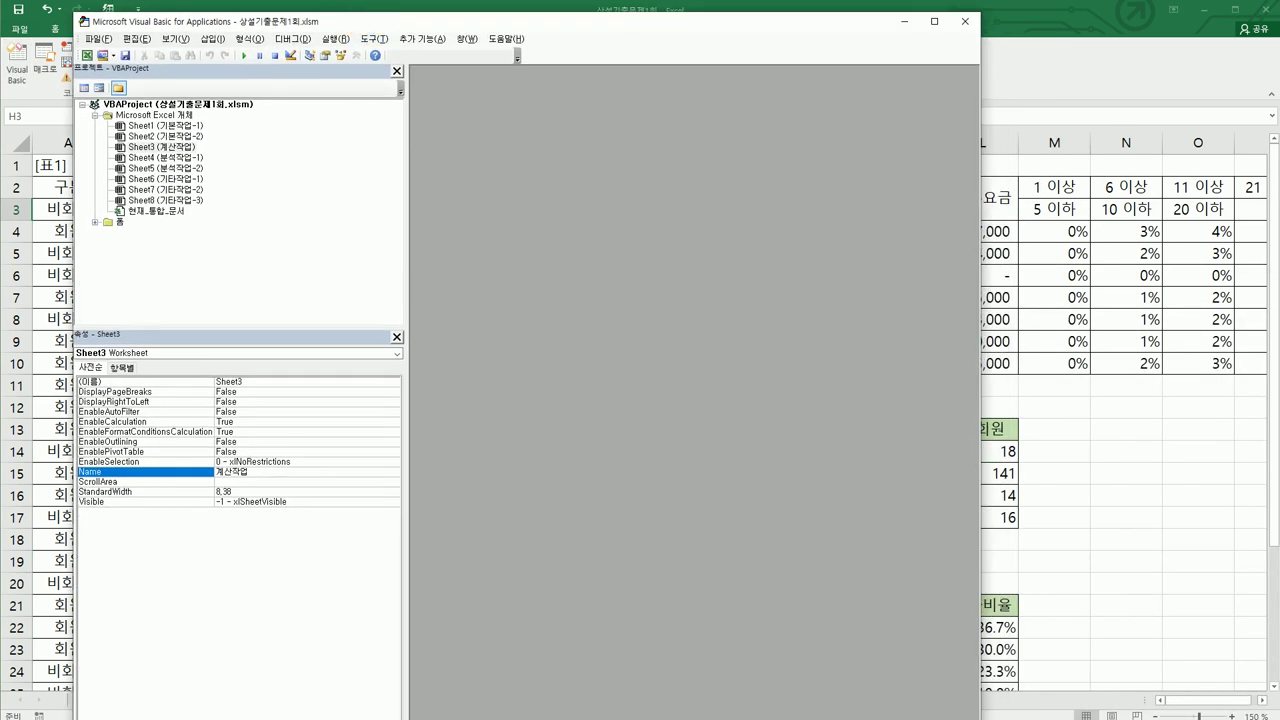
left_click_drag(570, 718, 570, 705)
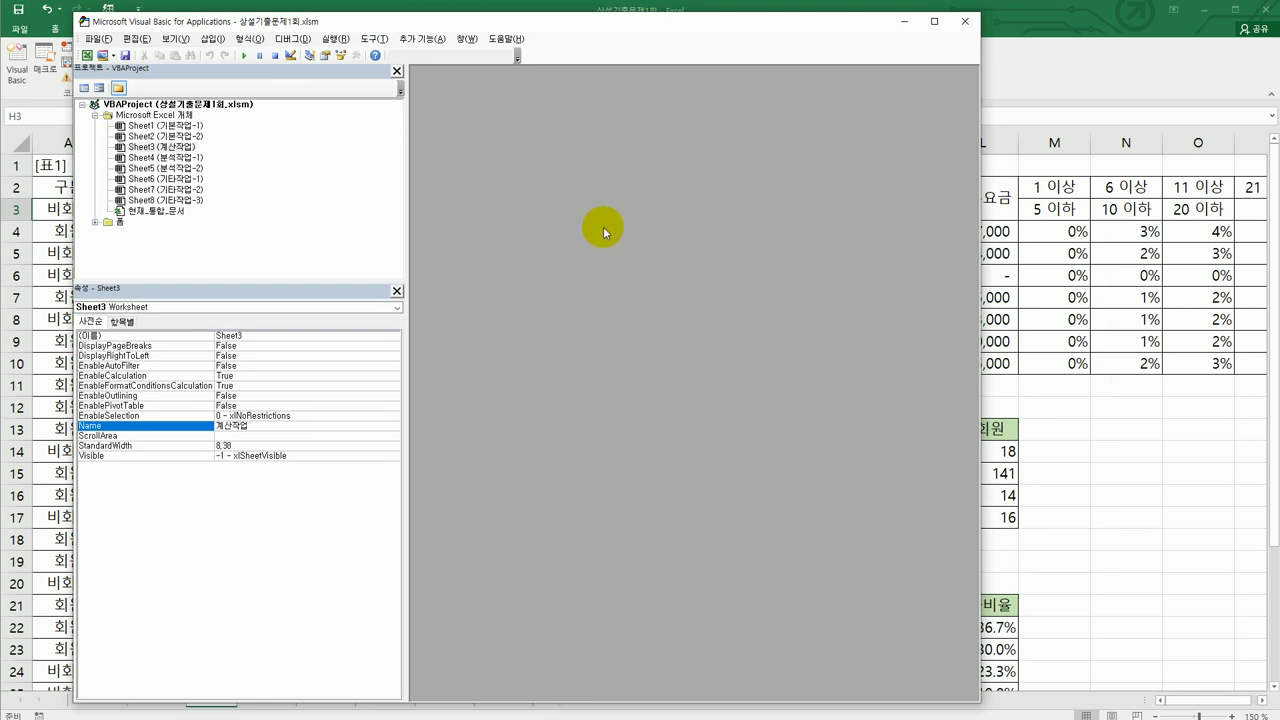
- Insert a new module and declare the public function fn비고 with the arguments 수강분류 and 신청인원
left_click(219, 40)
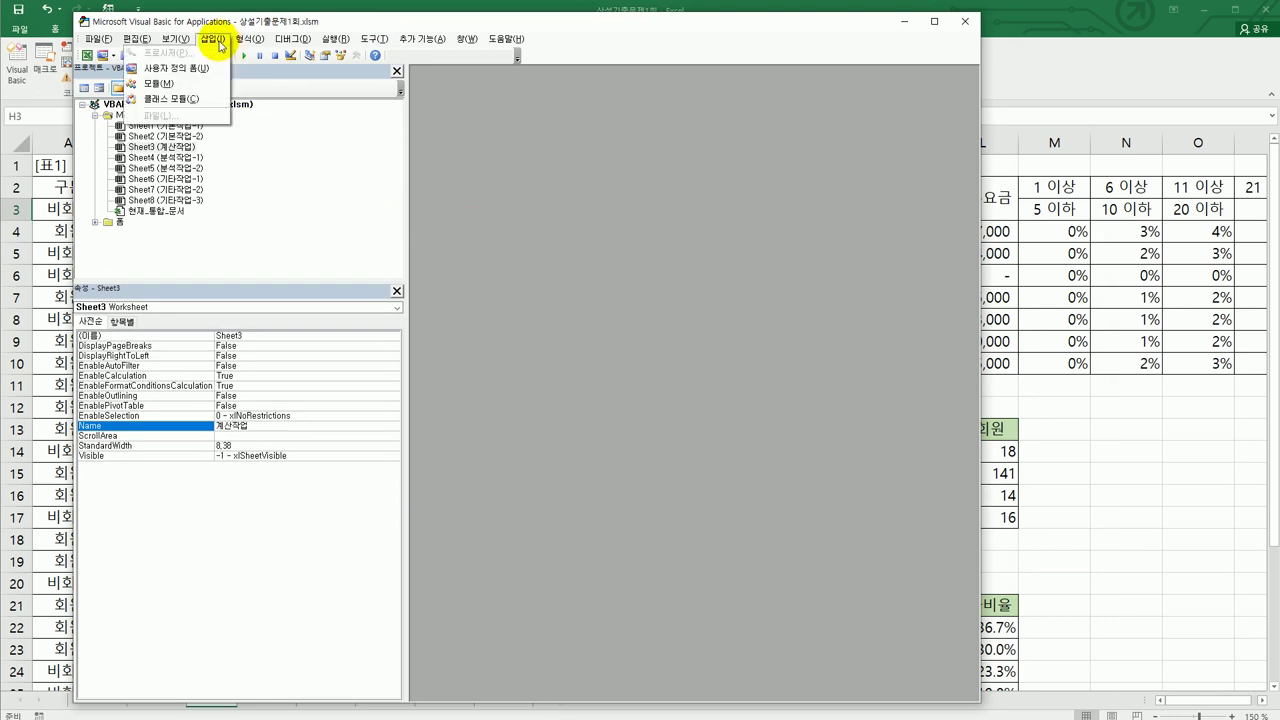
left_click(192, 85)
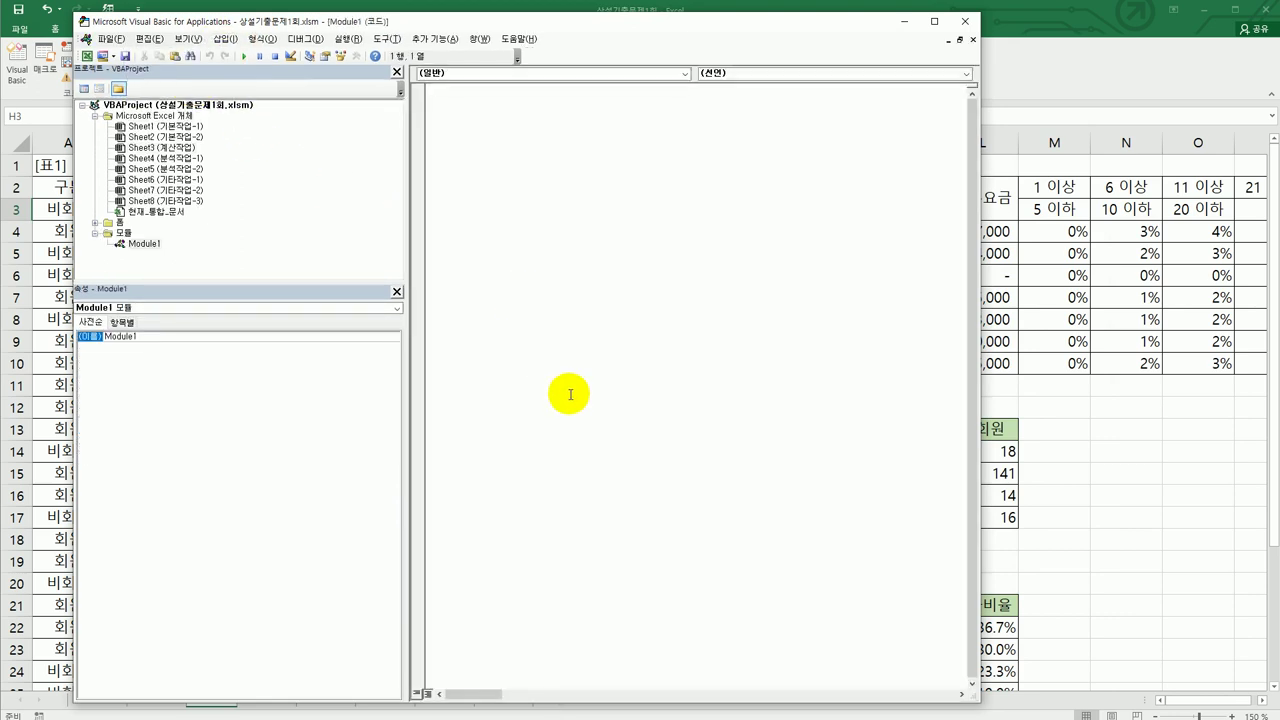
type("public function fn비고(수강분류,신청인원)")
key("Return")
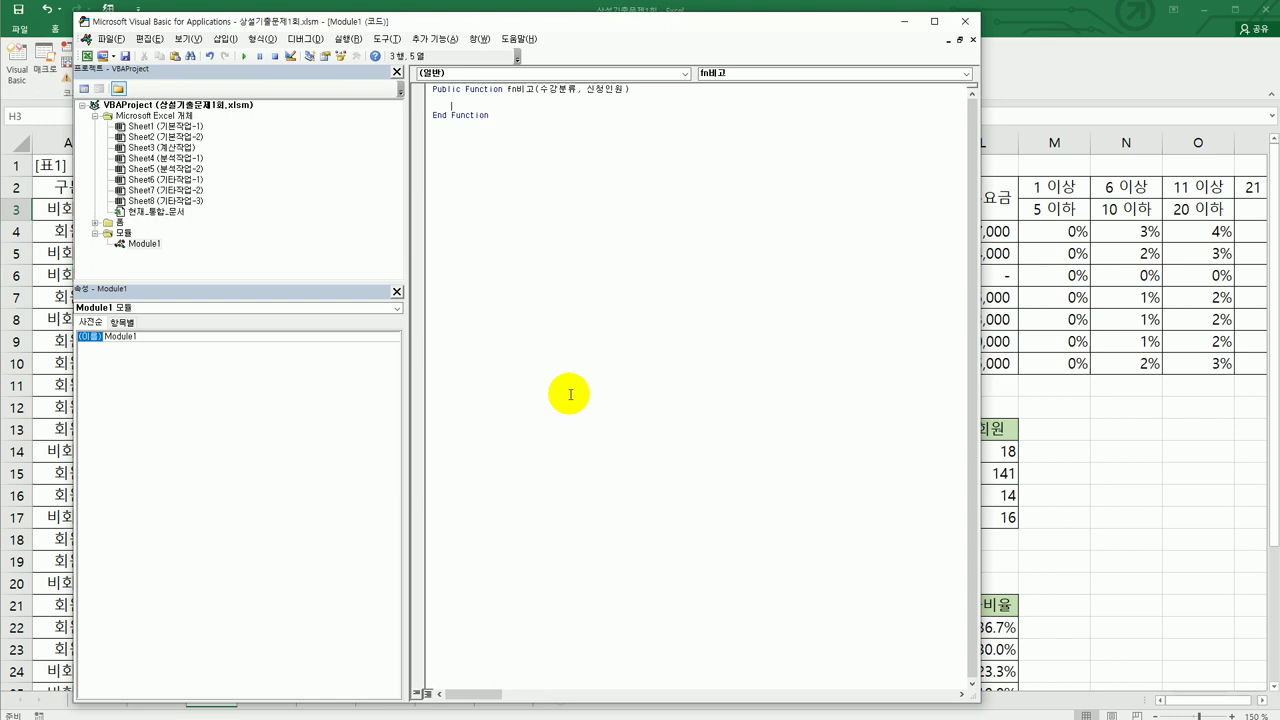
- Start an If condition in fn비고 requiring 신청인원 >= 20 And, in an opening parenthesis, 수강분류 = "어린이"
key("Hangul")
key("Hangul")
type("if")
key("Hangul")
type("ㅅ")
type("청인원 ")
type(">=20")
type(" an")
type("(")
type("수강")
type("분류 ")
type("=")
type(" \"")
type("어린이\"")
- Extend the If condition with Or 수강분류 = "청소년"
type(" or ")
type("수강분류 =")
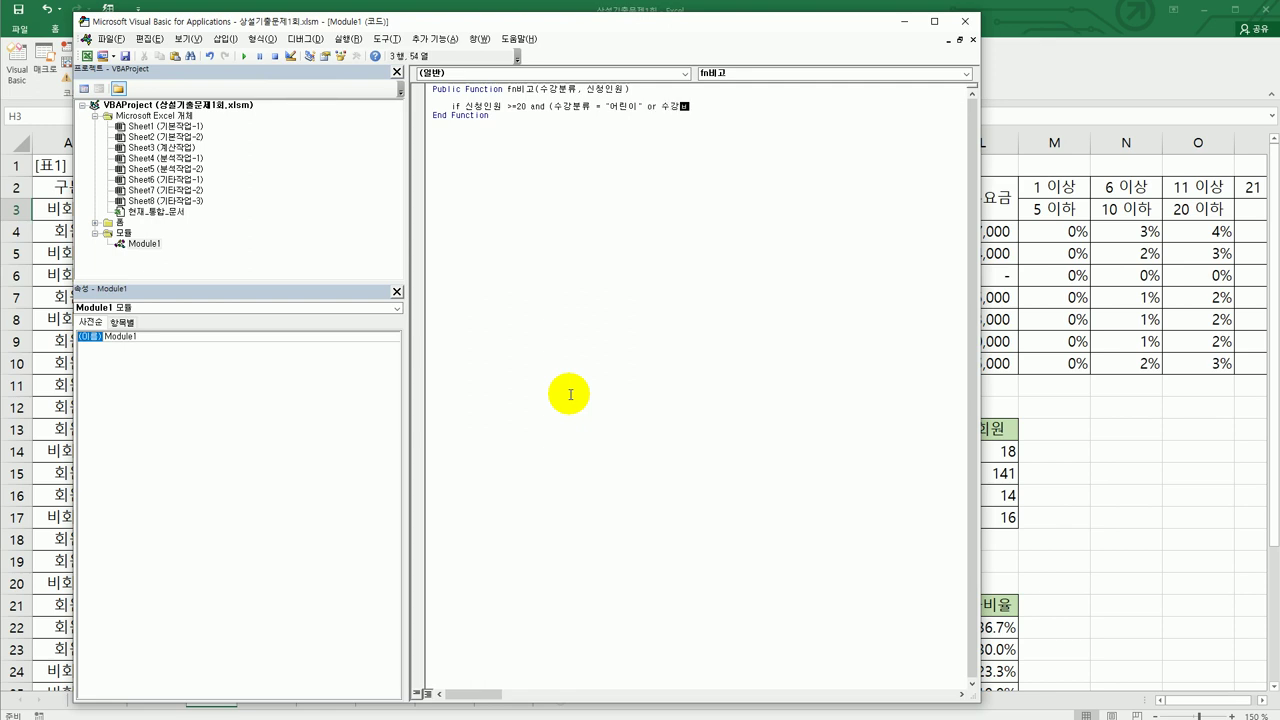
type("= \"cjdt")
key("BackSpace")
key("BackSpace")
key("BackSpace")
key("BackSpace")
type("청ㅅ")
type("년\"")
- Add Or 수강분류 = "성인" to the condition, close the parenthesis and end the line with Then
type(" or")
type(" 수강분류")
type(" = \"ti")
key("BackSpace")
key("BackSpace")
key("Hangul")
type("성인")
key("Hangul")
type("\") Then")
key("Return")
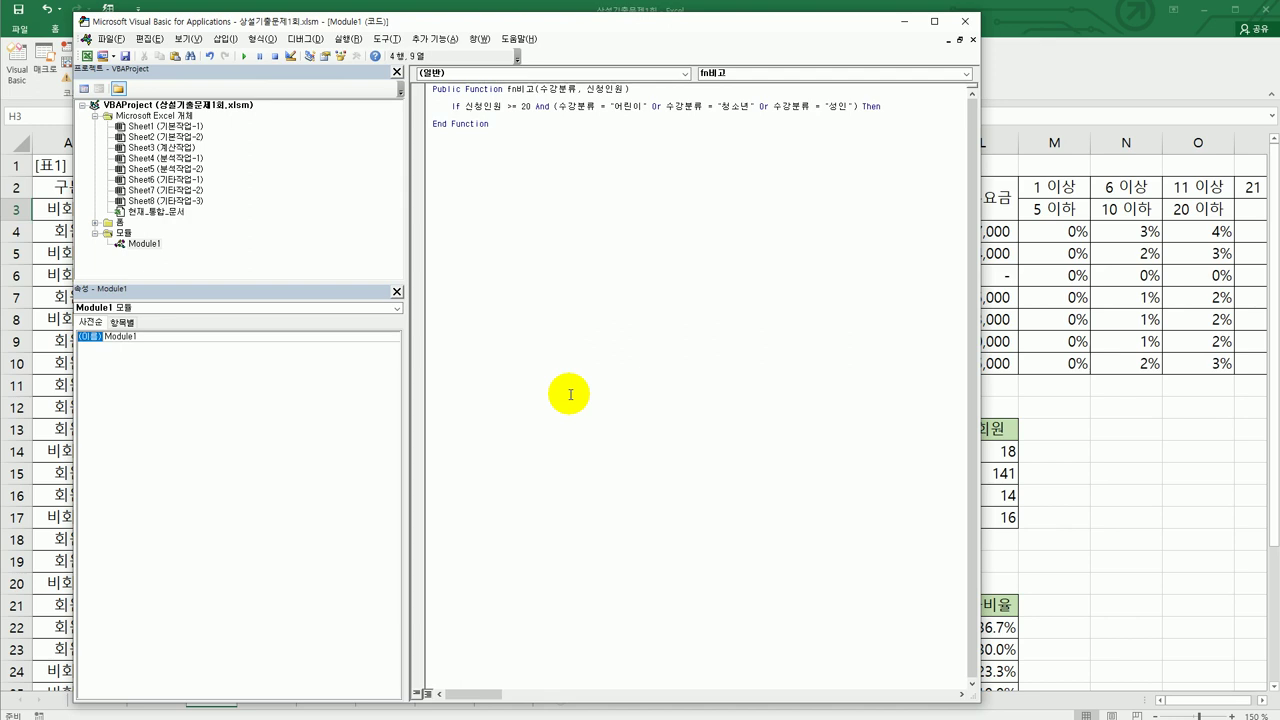
- Make the function return the special symbol "※" through fn비고 when the condition is true
type("fnql")
key("BackSpace")
key("BackSpace")
key("Hangul")
type("비고 =")
key("Return")
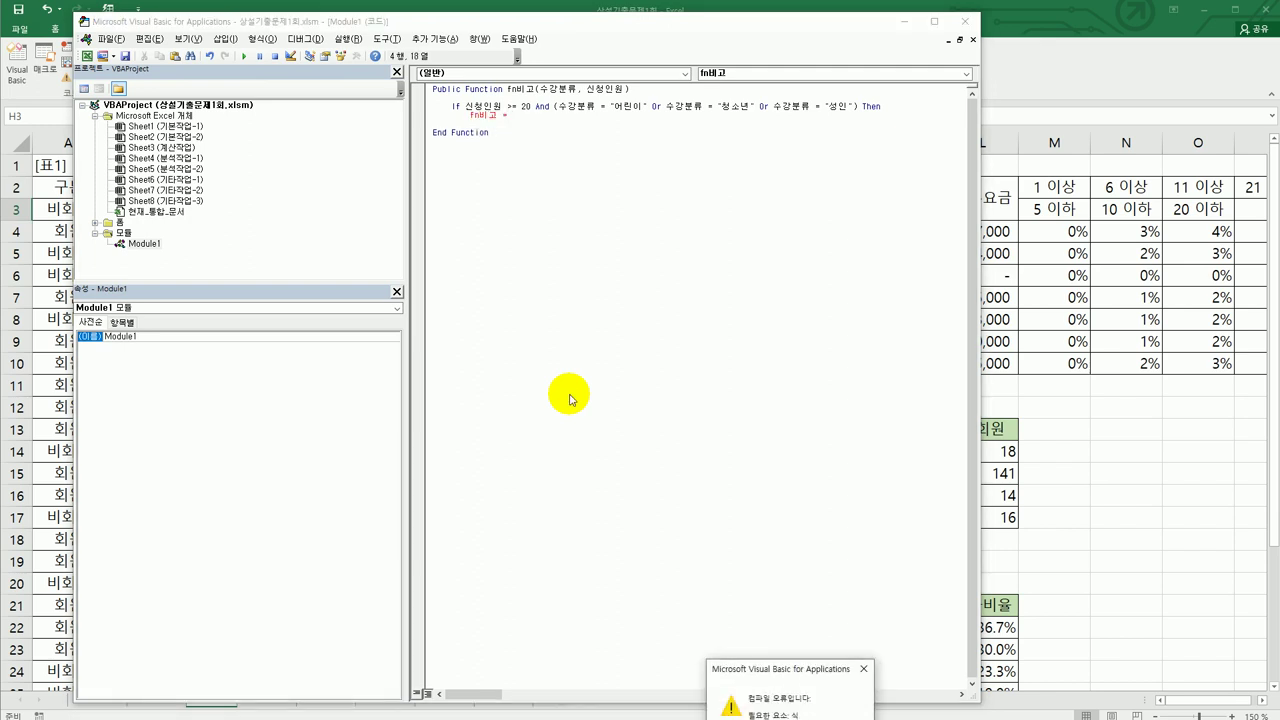
key("Return")
type("\"ㅇ")
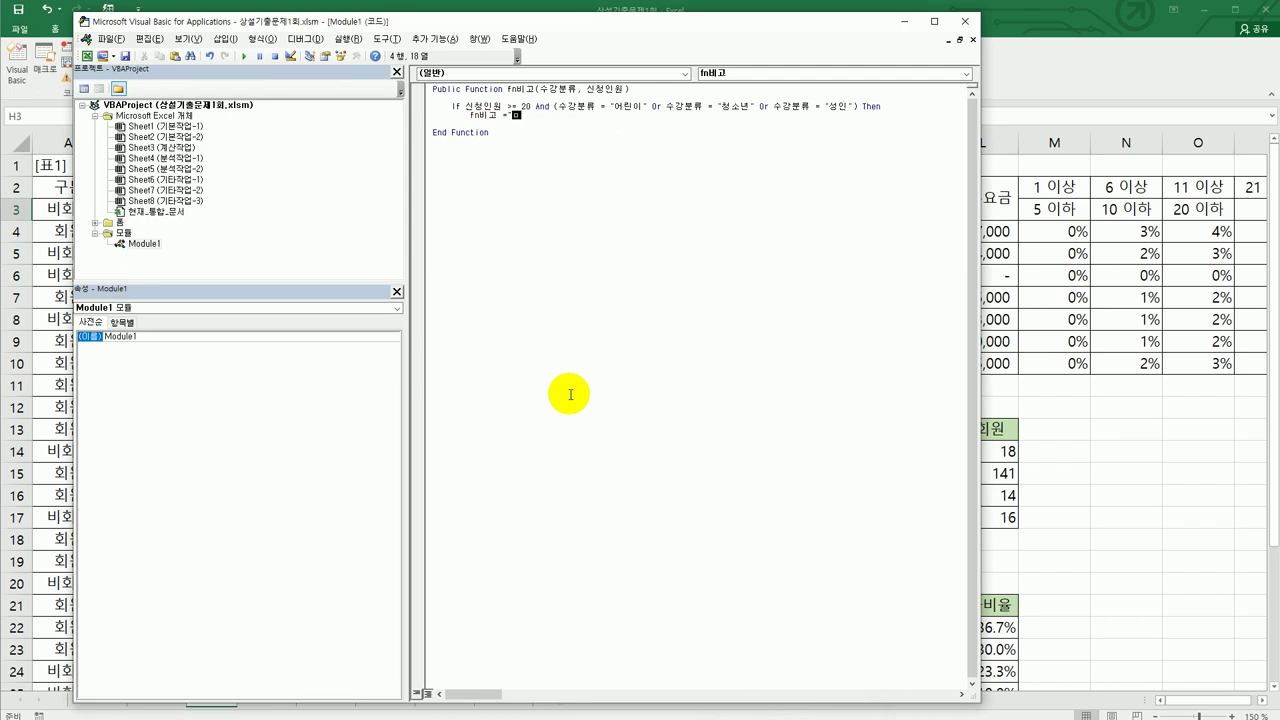
key("Hangul_Hanja")
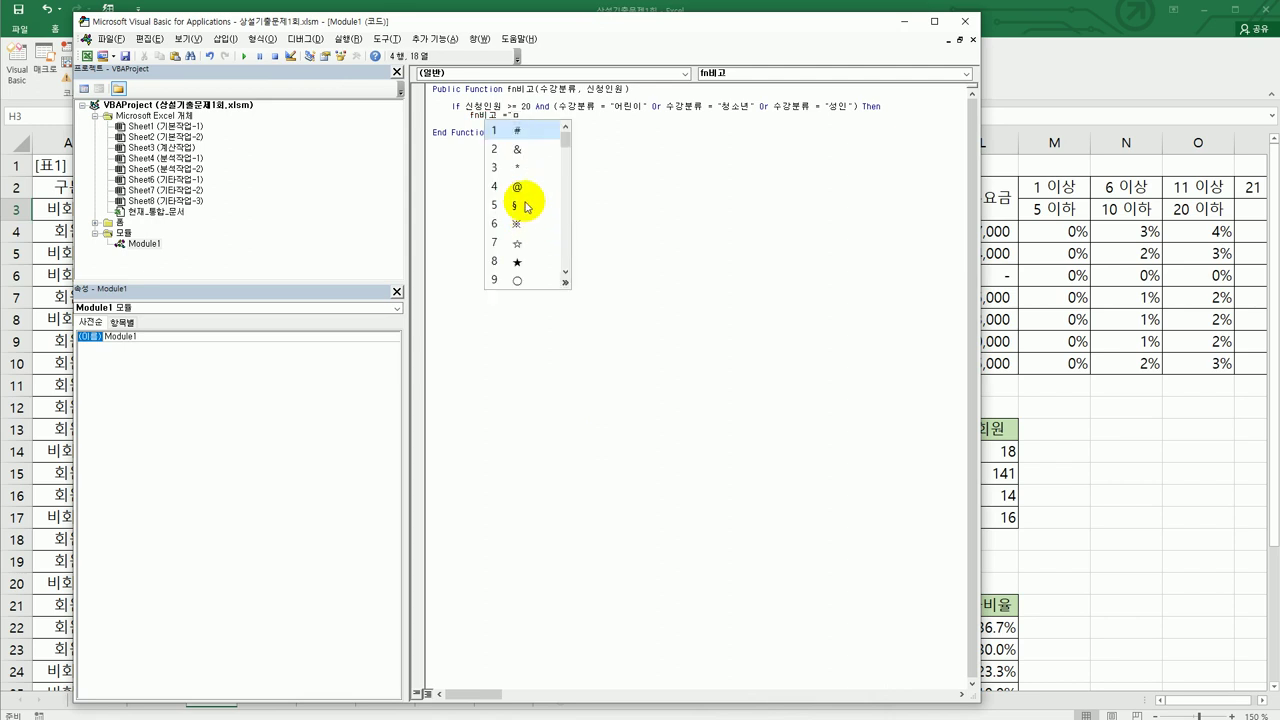
left_click(528, 232)
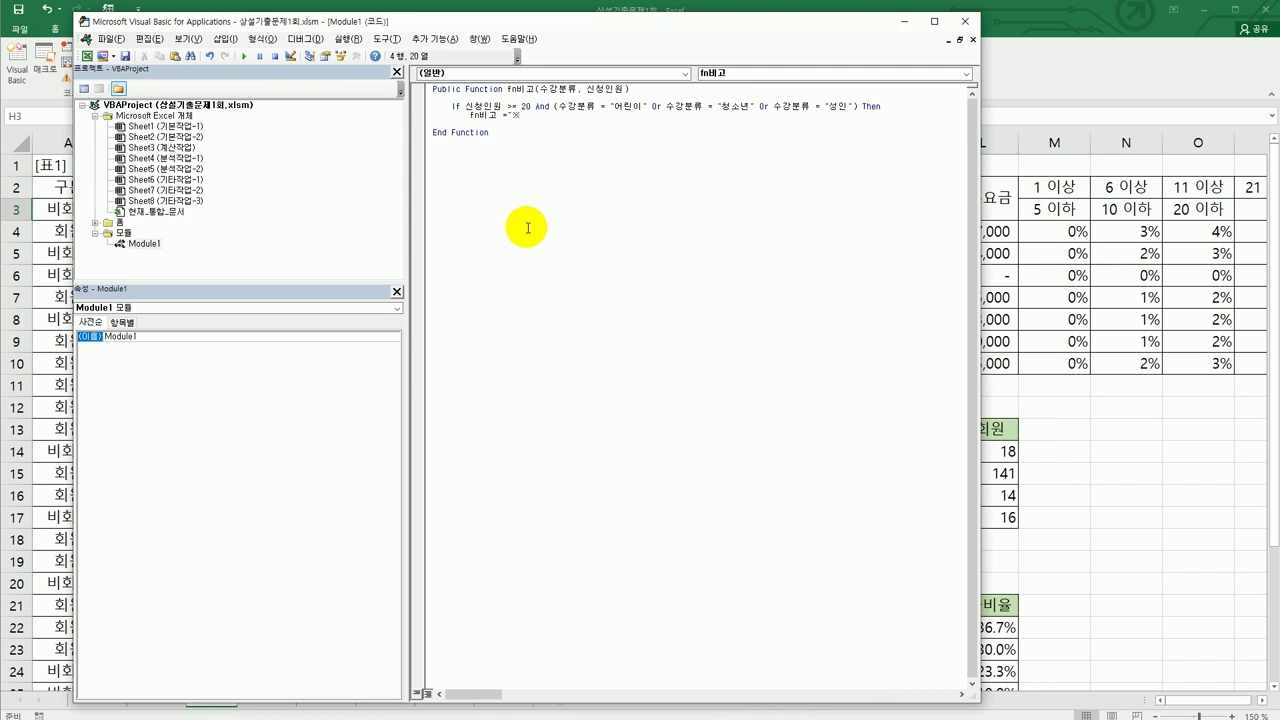
type("\"")
key("Return")
- Add an Else branch that sets fn비고 to an empty string "" and close the block with End If
type("Else")
key("Return")
type("fn비고 = \"\"")
key("Return")
type("end if")
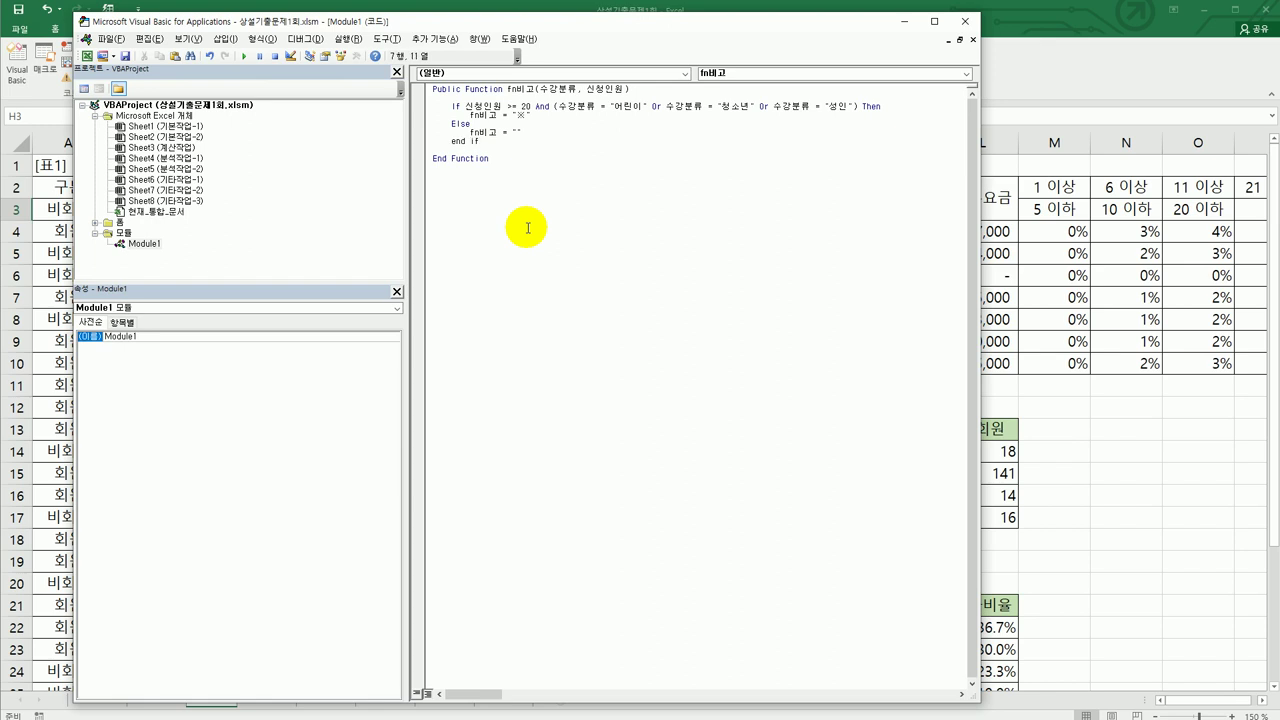
key("Return")
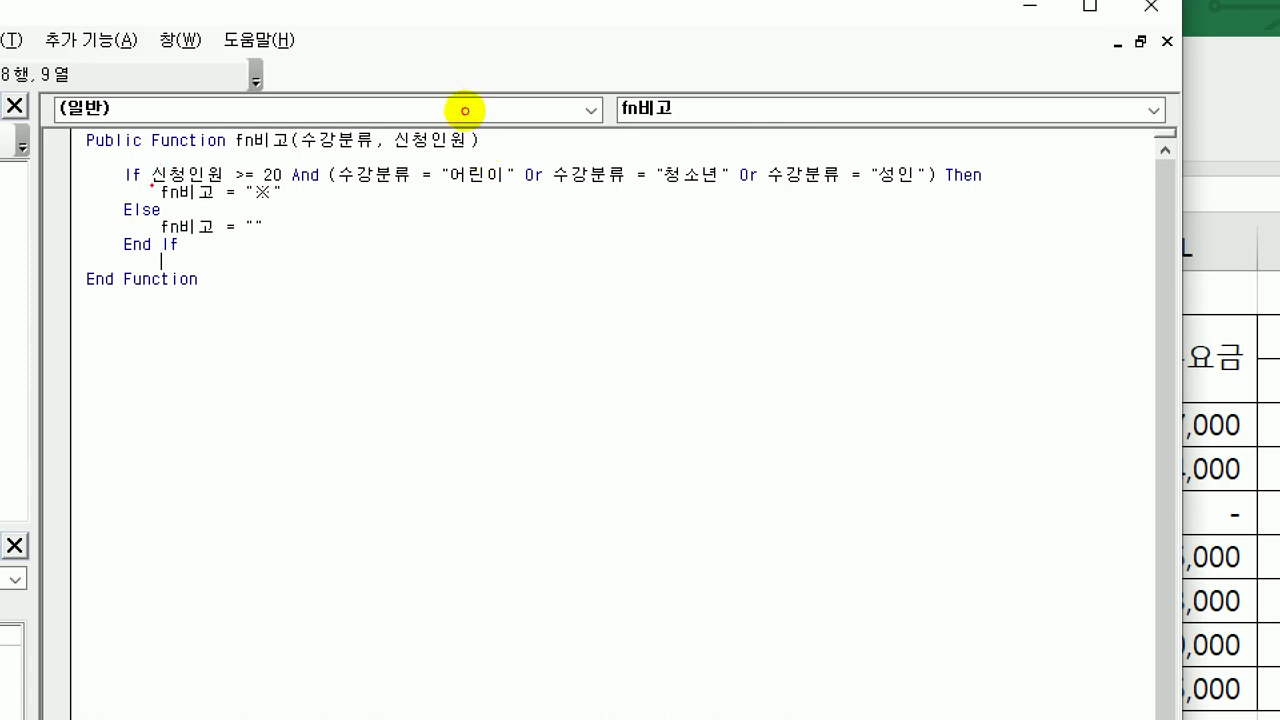
left_click_drag(152, 185, 916, 190)
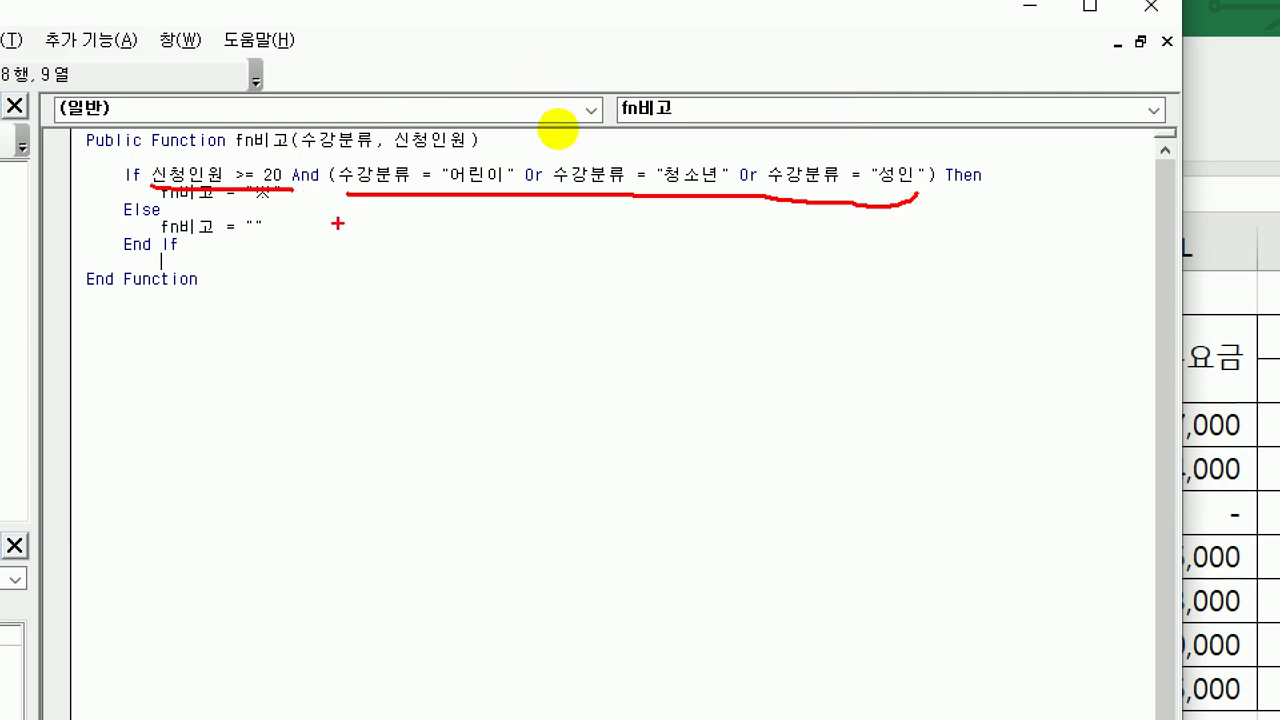
left_click_drag(531, 114, 529, 243)
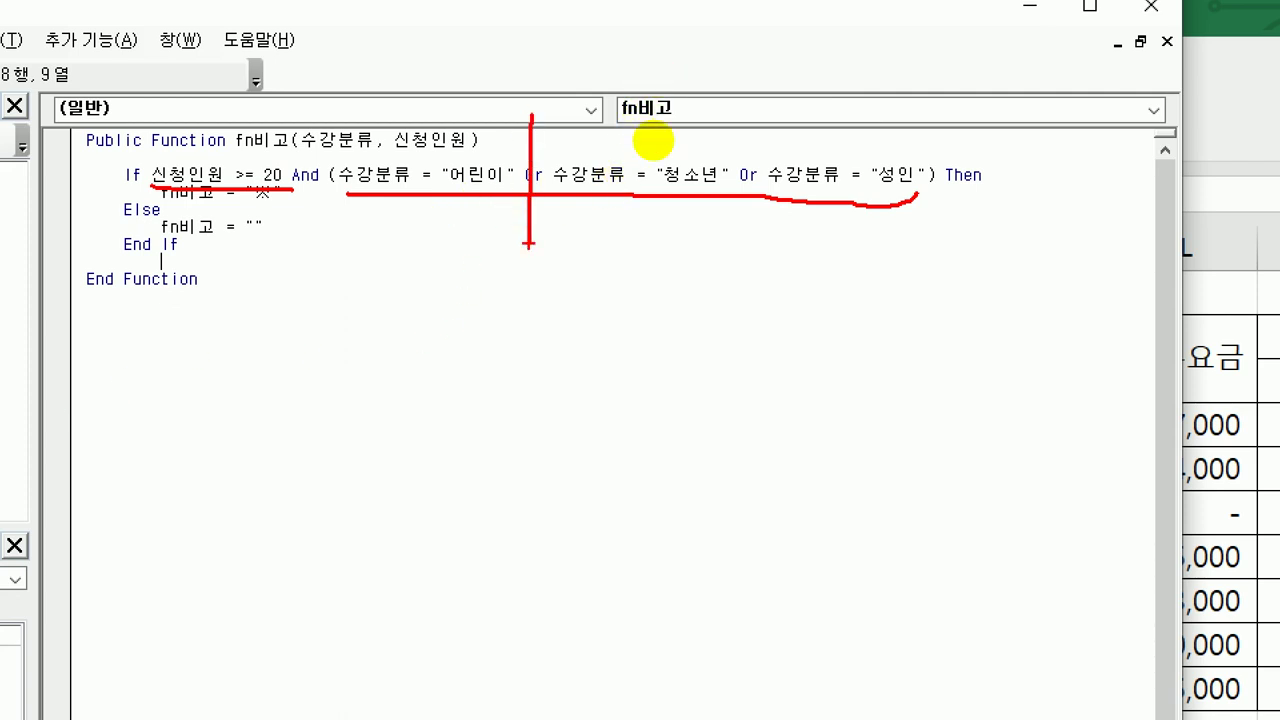
mouse_move(741, 170)
left_mouse_down()
mouse_move(741, 88)
mouse_move(738, 277)
left_mouse_up()
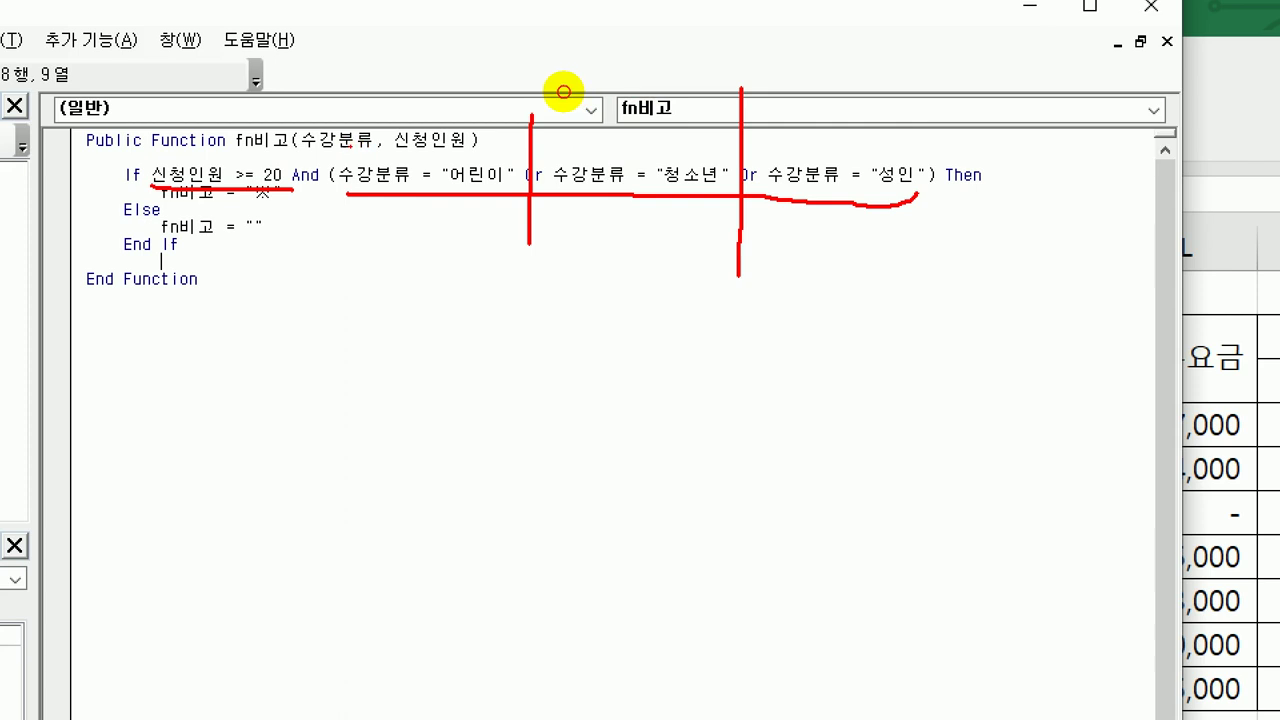
left_click_drag(350, 148, 372, 228)
mouse_move(920, 142)
left_mouse_down()
mouse_move(895, 278)
mouse_move(490, 262)
mouse_move(528, 71)
mouse_move(775, 200)
left_mouse_up()
left_click_drag(778, 118, 750, 345)
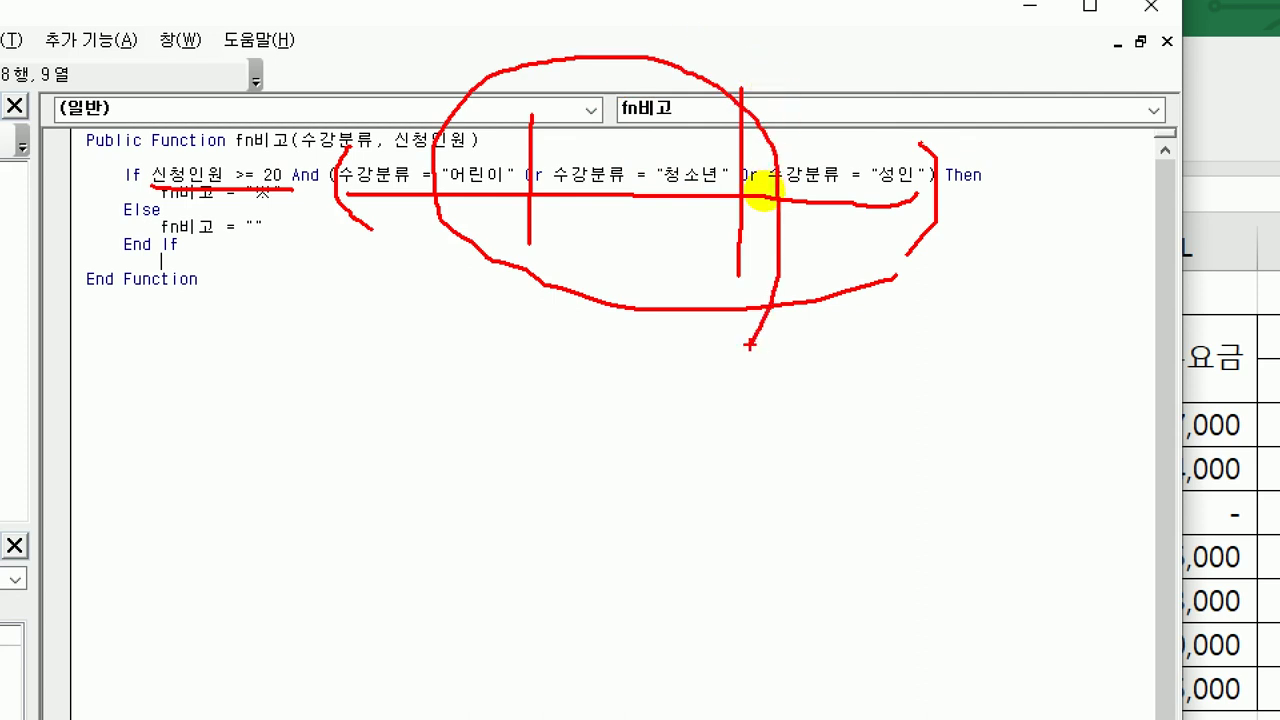
mouse_move(268, 212)
left_mouse_down()
mouse_move(220, 228)
mouse_move(200, 130)
left_mouse_up()
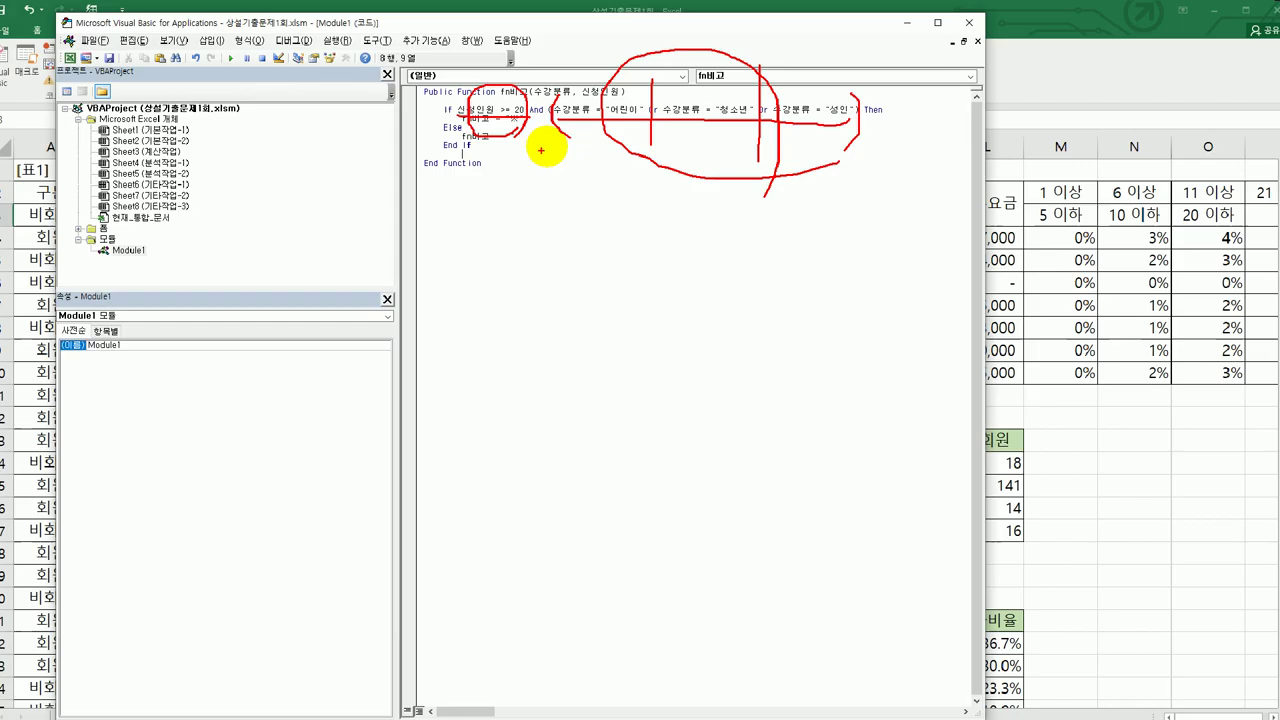
key("Escape")
key("Up")
key("Up")
key("Up")
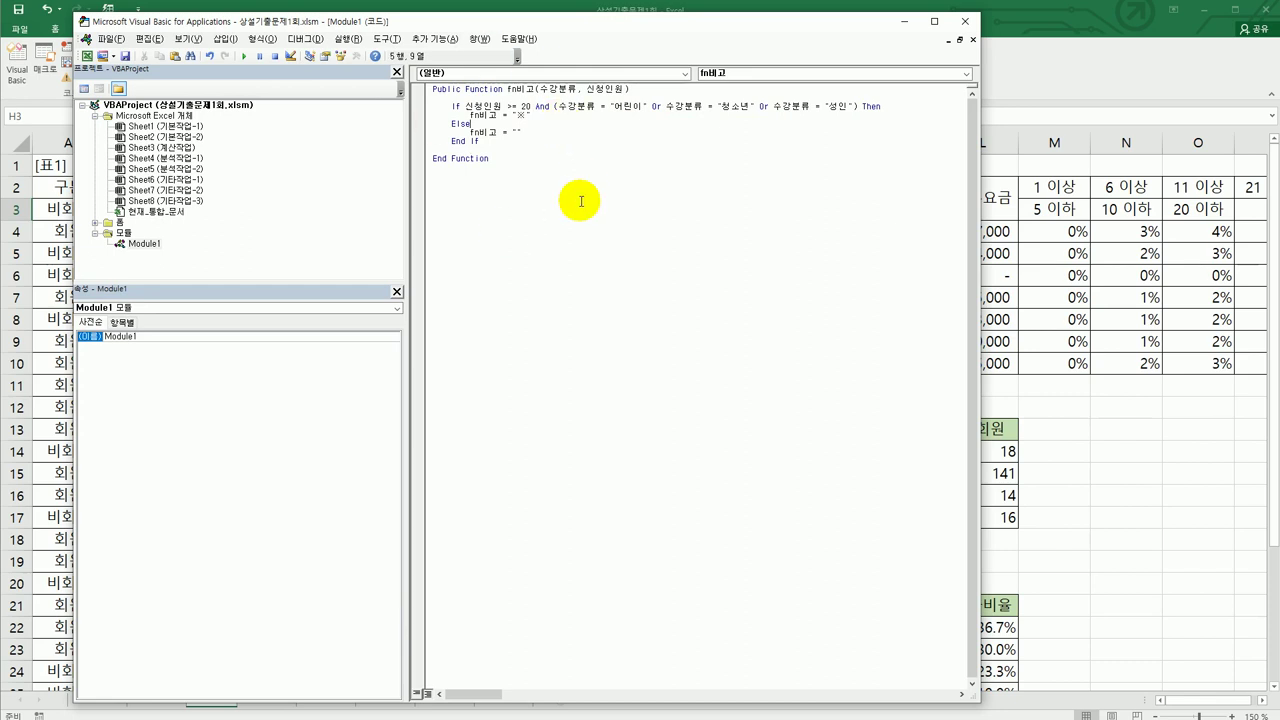
- Close the code editor and insert the user-defined function fn비고 into cell H3 of the 계산작업 sheet
left_click(966, 22)
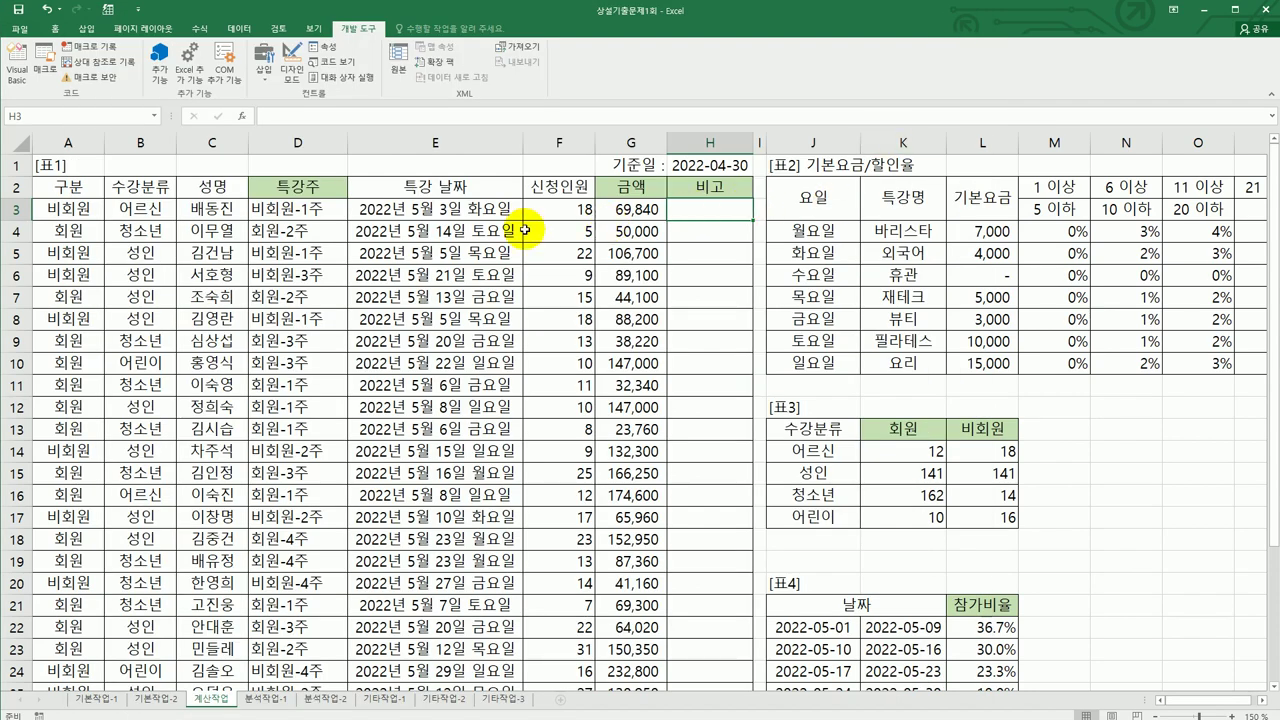
left_click(241, 116)
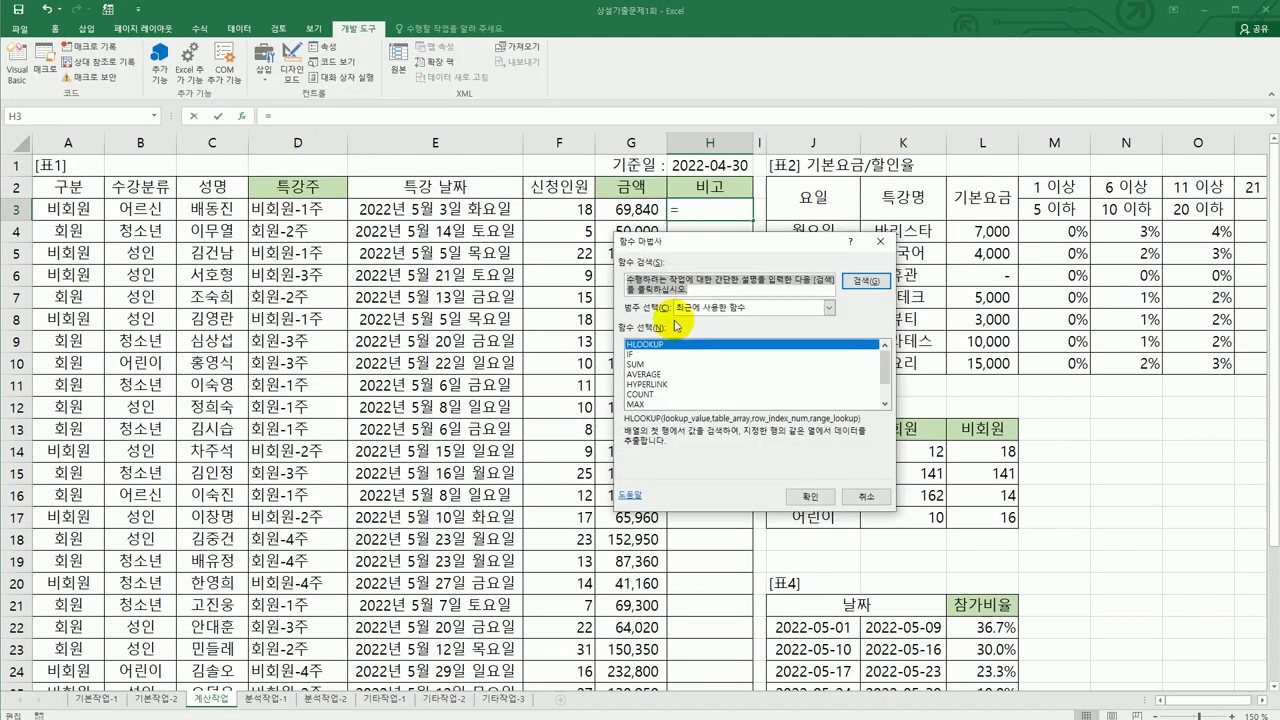
left_click(727, 306)
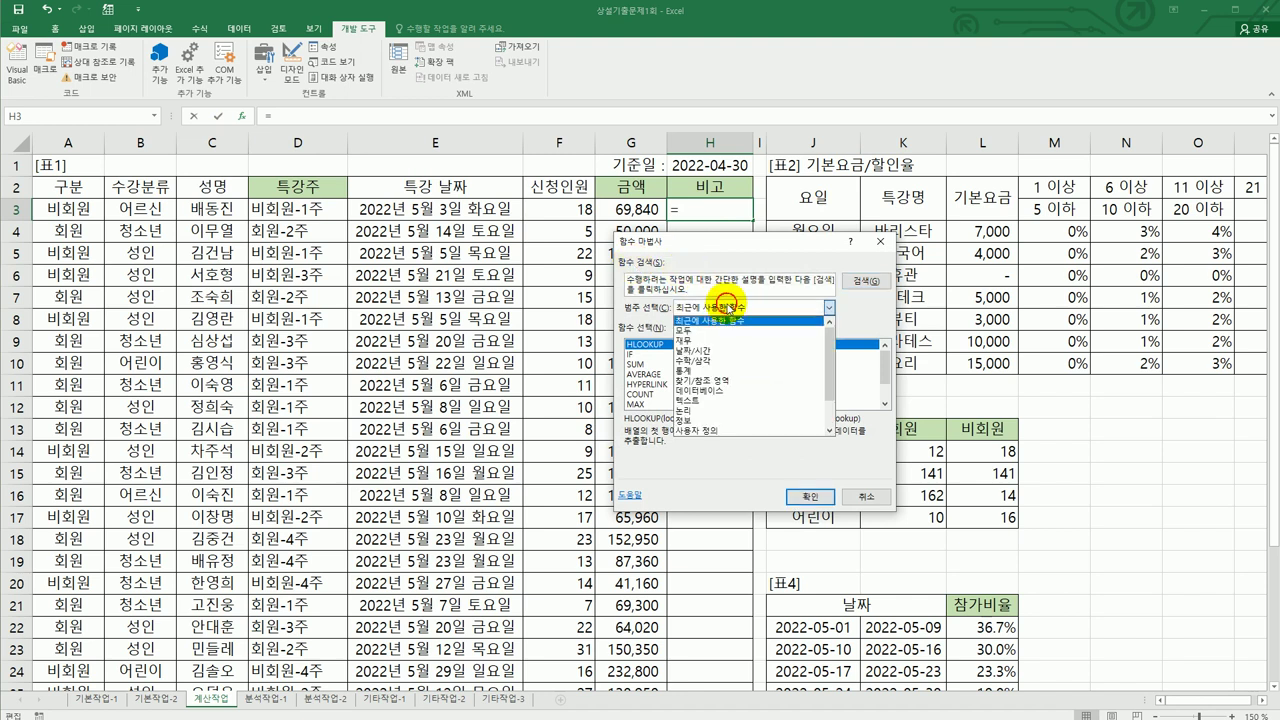
left_click(734, 428)
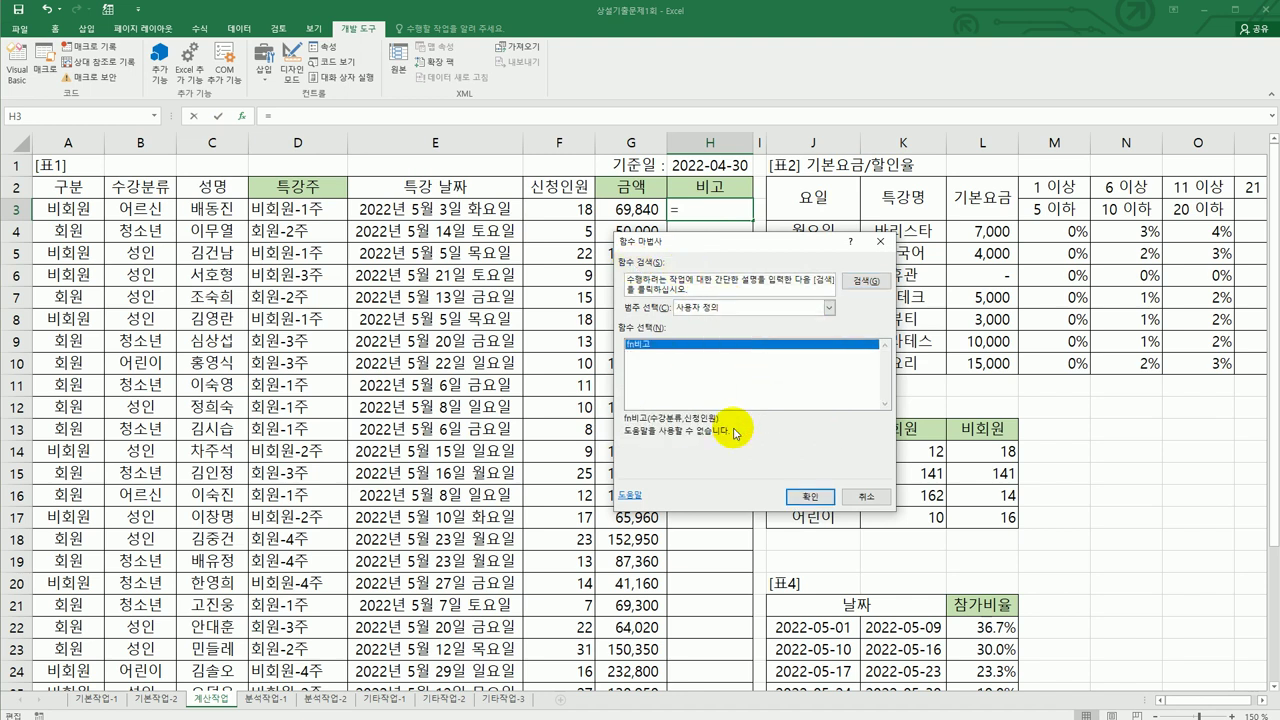
left_click(810, 496)
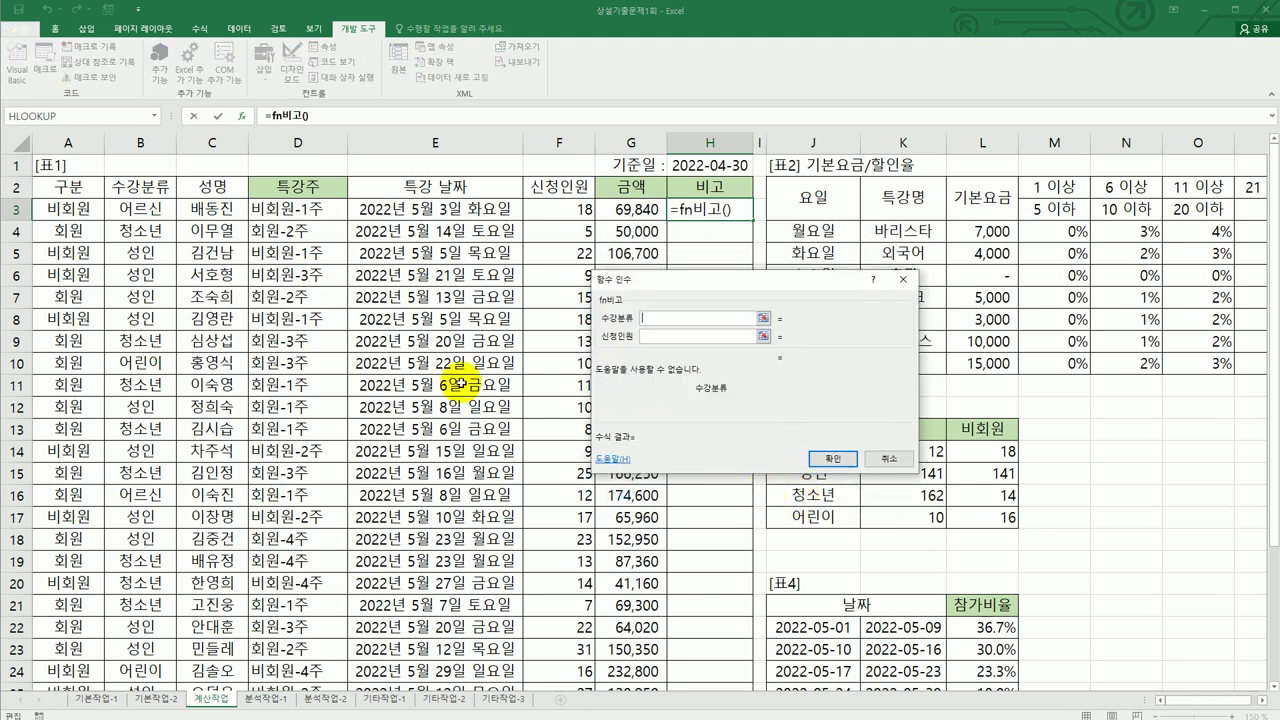
- Set 수강분류 to B3 and 신청인원 to F3 for fn비고, and fill the formula down the 비고 column
left_click(147, 211)
left_click(693, 336)
left_click(585, 212)
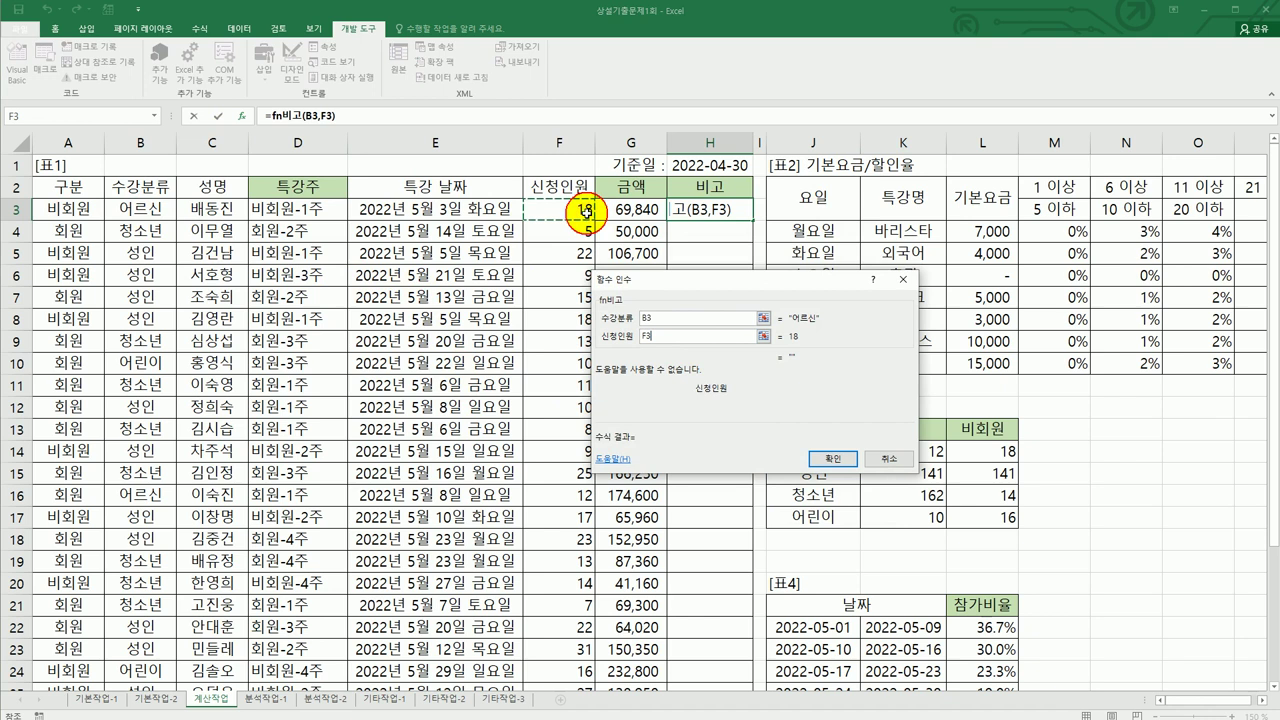
left_click(833, 458)
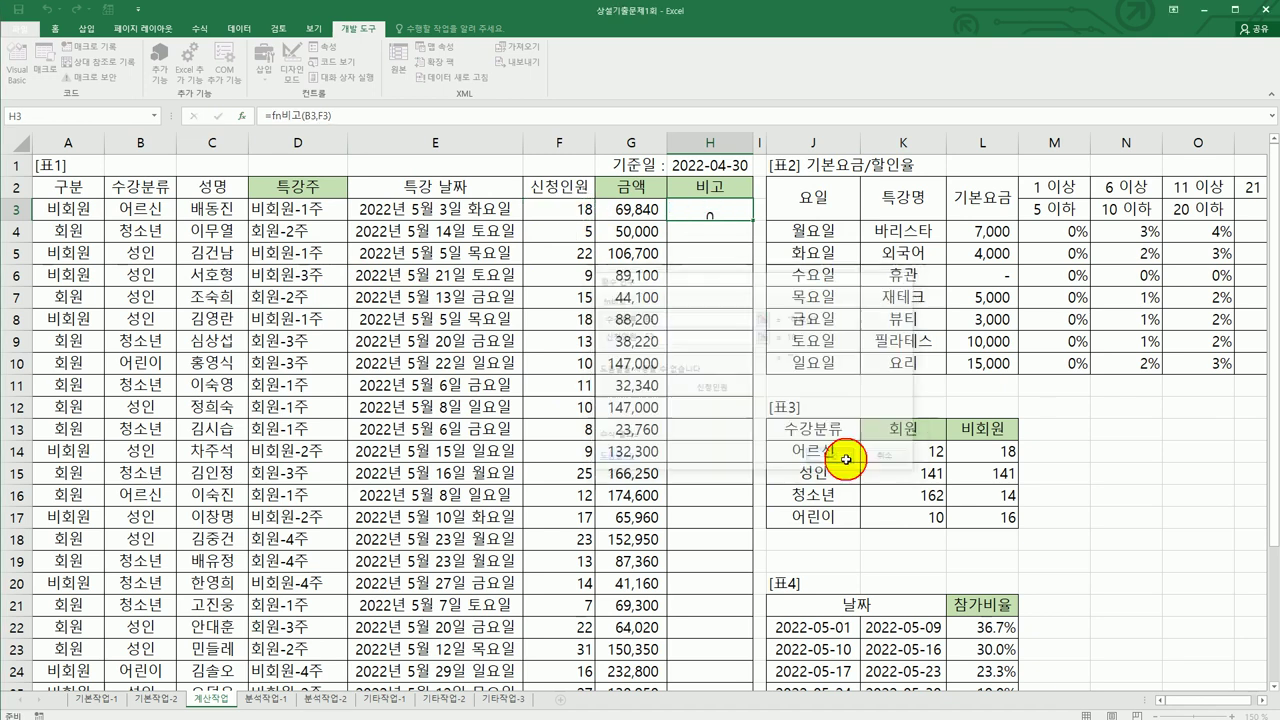
double_click(753, 220)
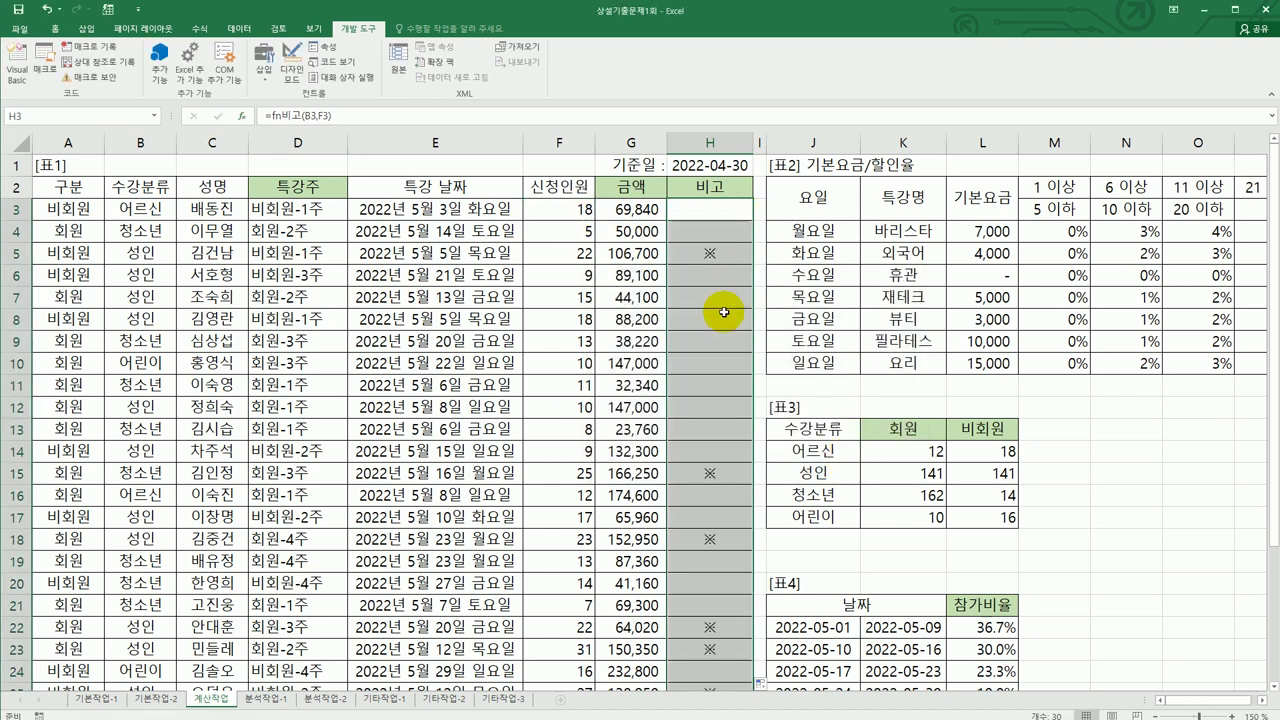
- Check the fn비고 results down the 비고 column against each row's 수강분류 and 신청인원
left_click(702, 254)
left_click(711, 458)
left_click(711, 473)
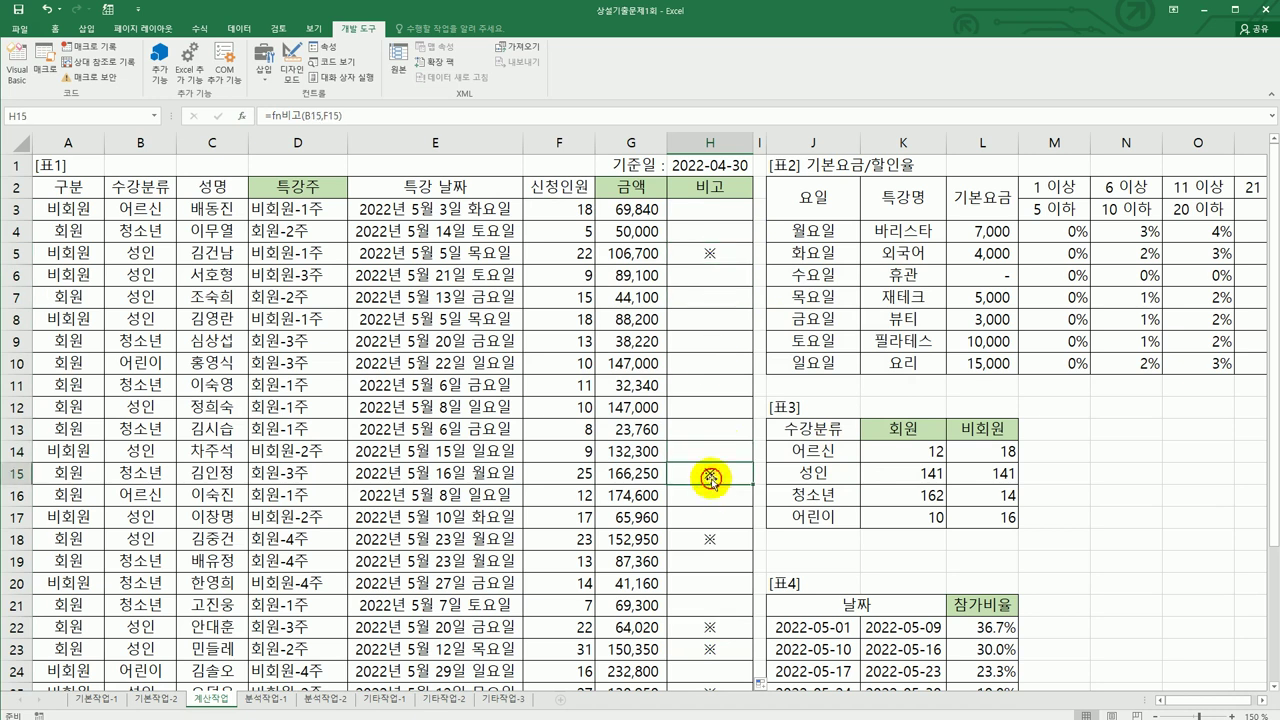
left_click(713, 517)
left_click(711, 539)
scroll(759, 586, "down", 4)
scroll(760, 584, "up", 4)
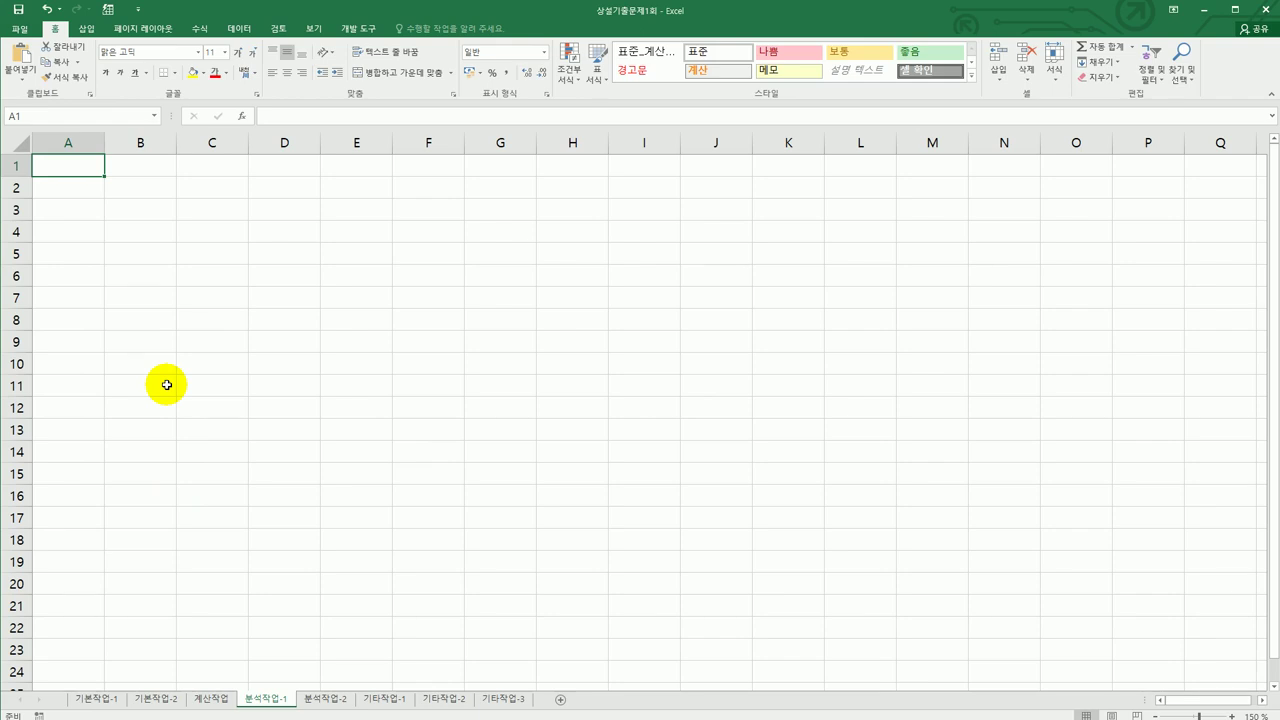
- Start creating a pivot table at cell B2 of the 분석작업-1 sheet
left_click(145, 193)
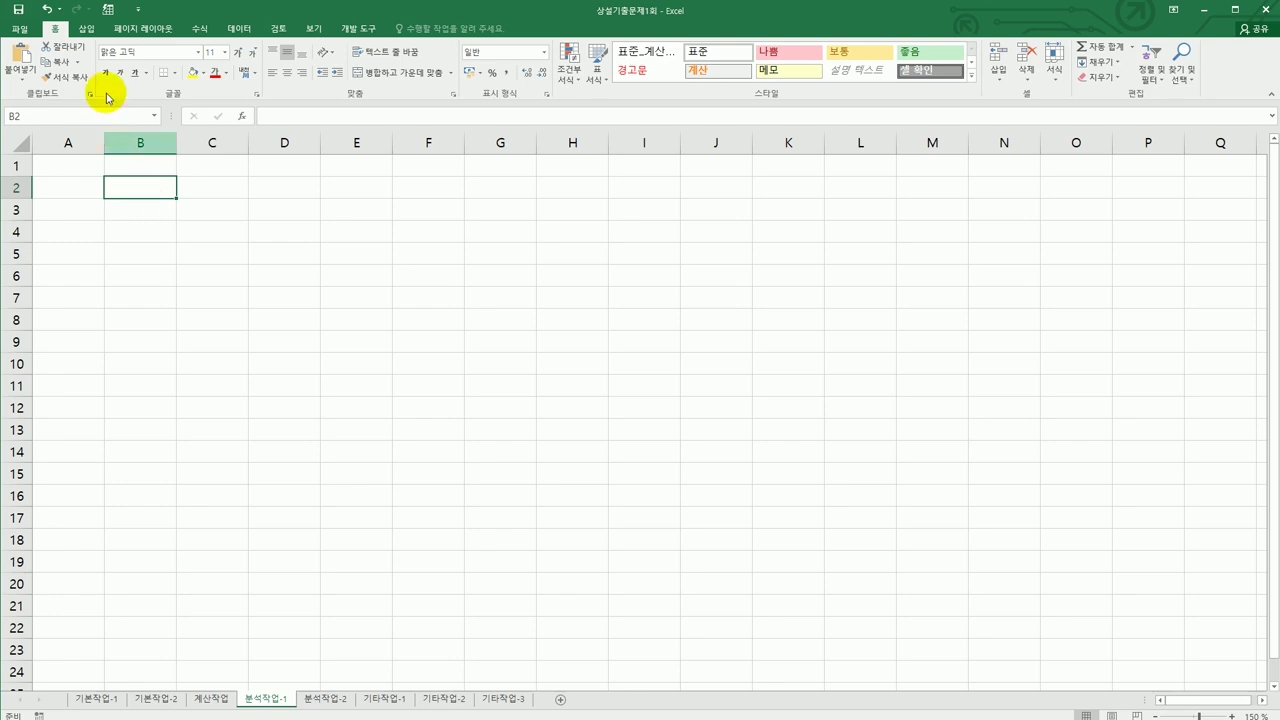
left_click(88, 30)
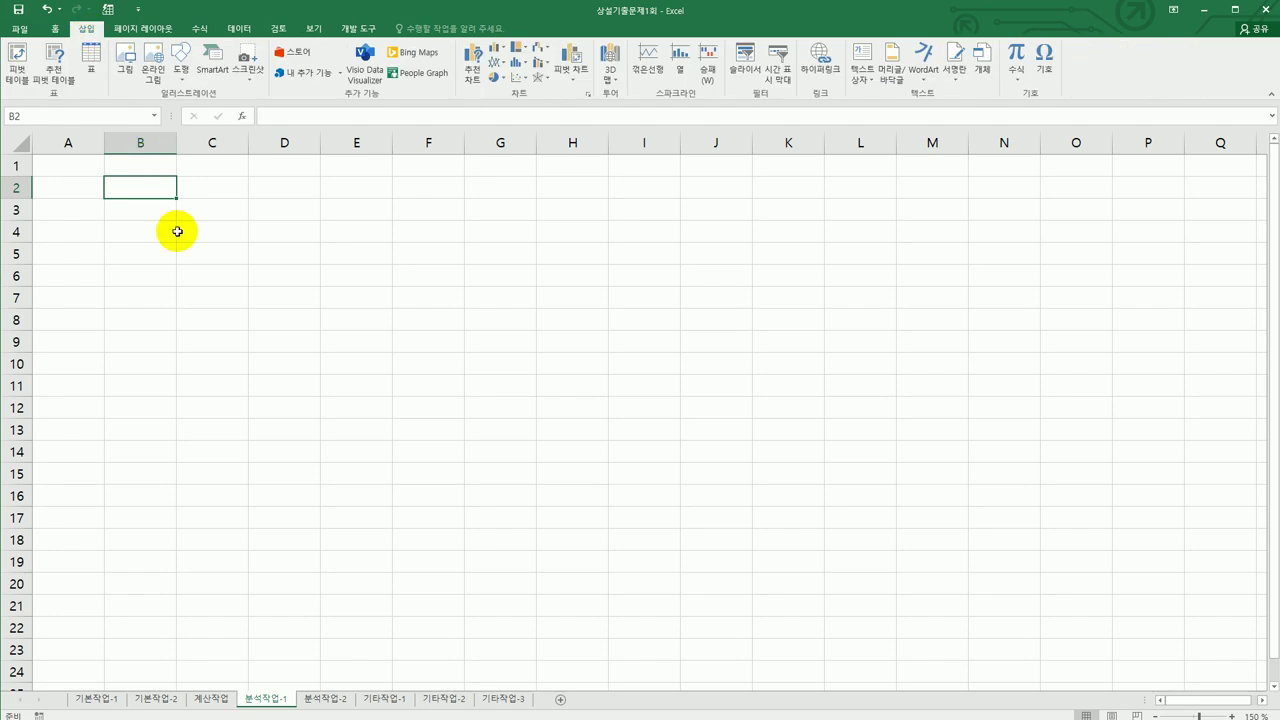
left_click(244, 30)
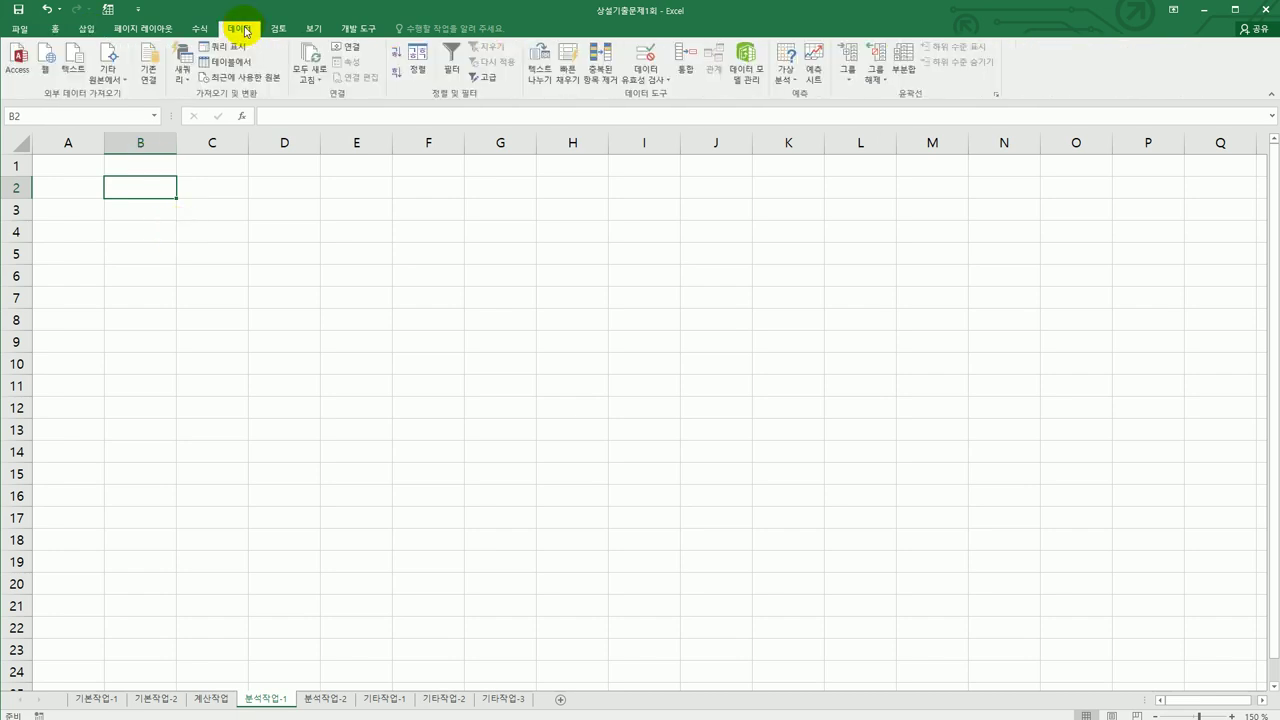
left_click(83, 31)
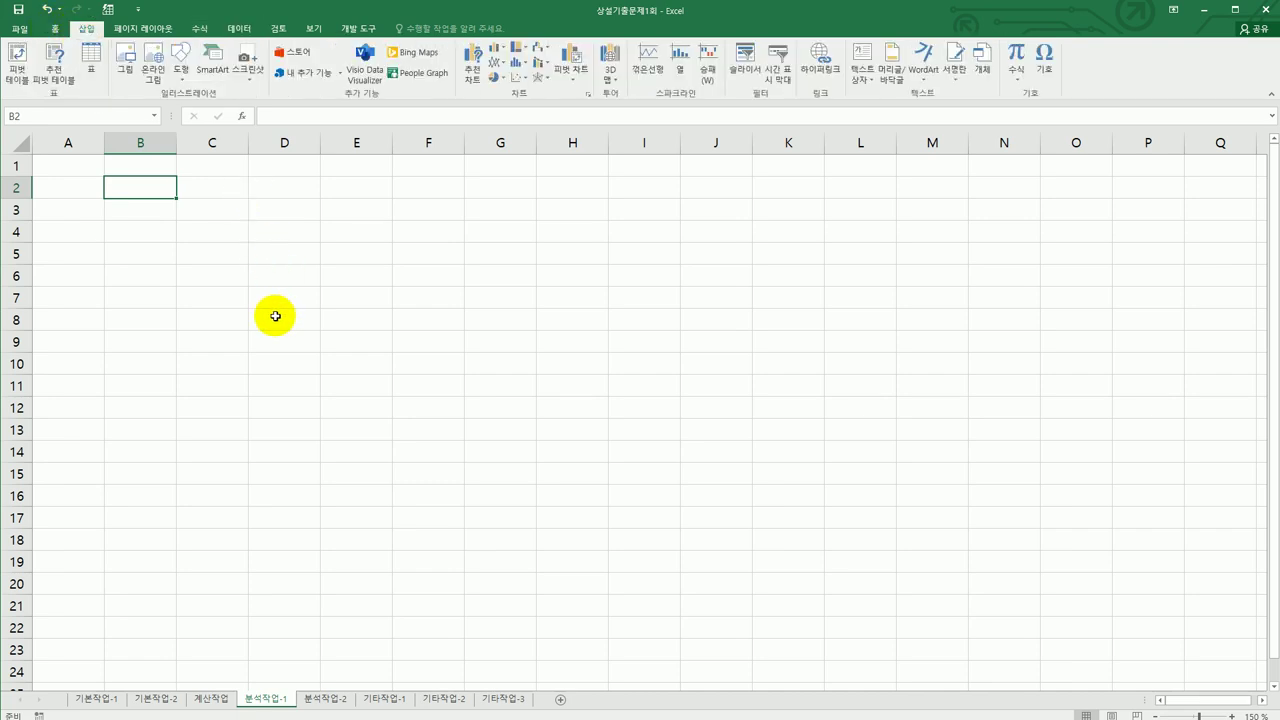
left_click(17, 62)
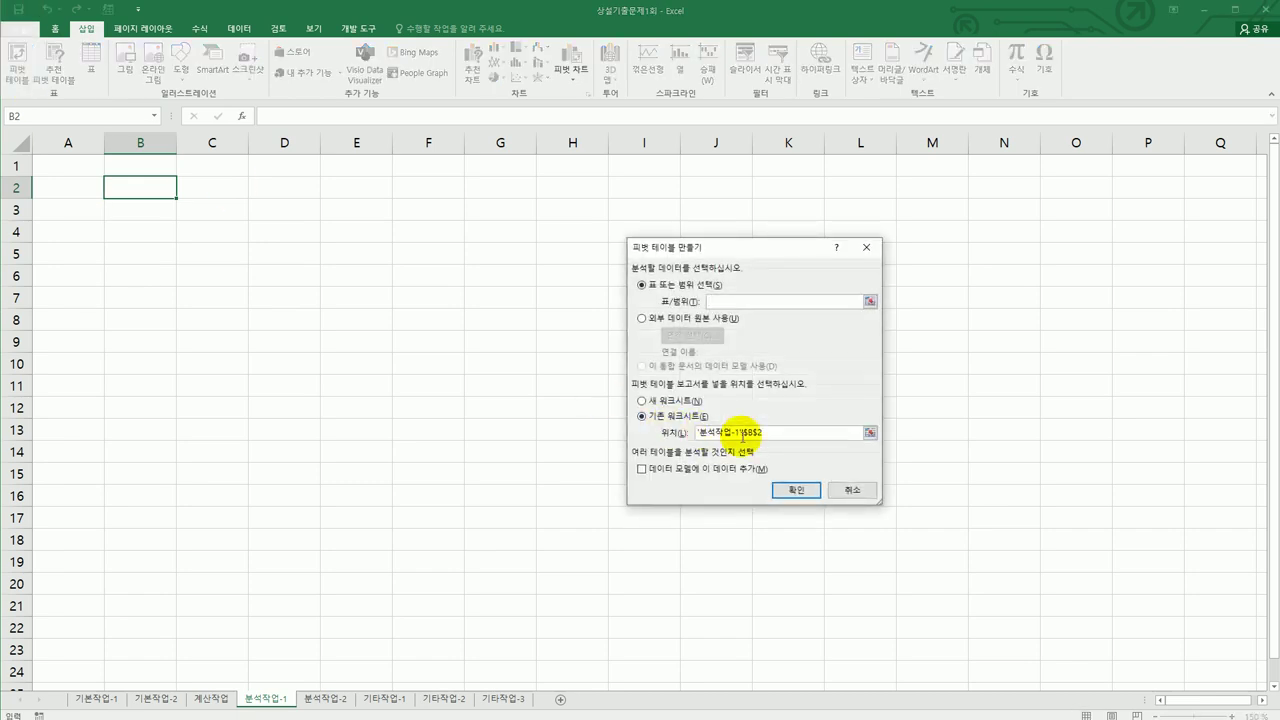
left_click_drag(726, 256, 655, 256)
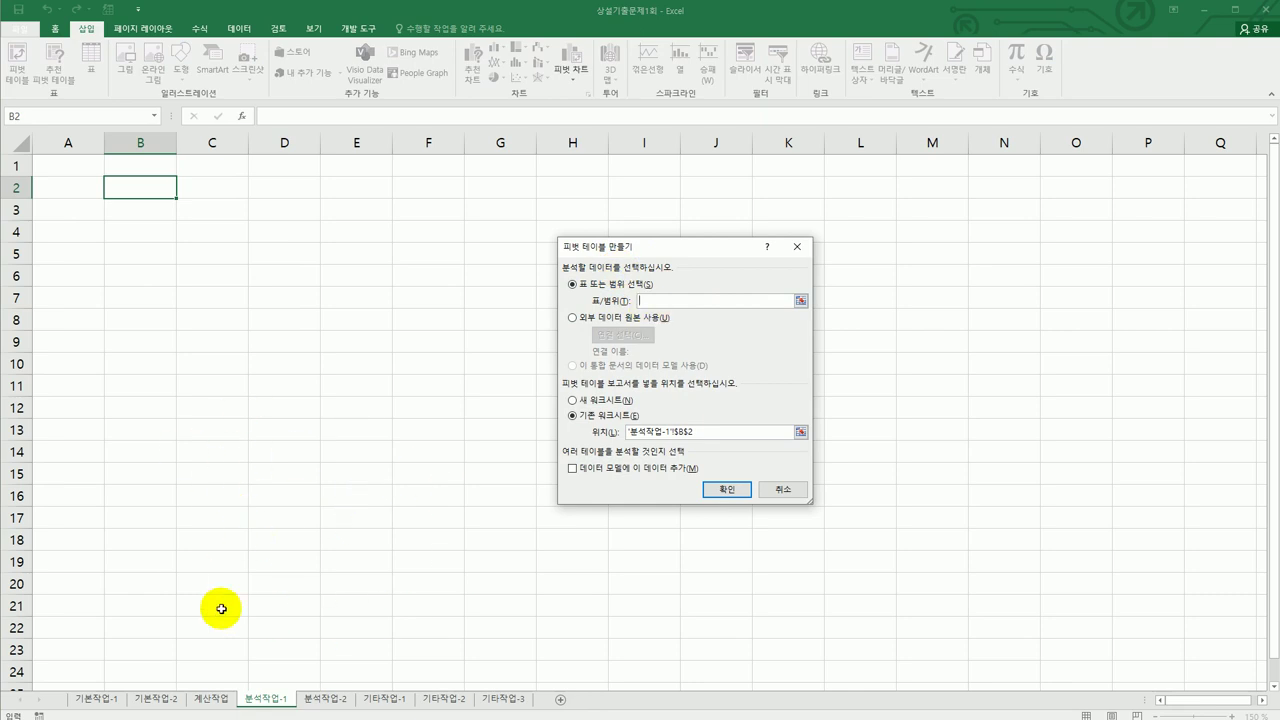
- Set the pivot table to use an external data source and start browsing for a data source file
left_click(627, 320)
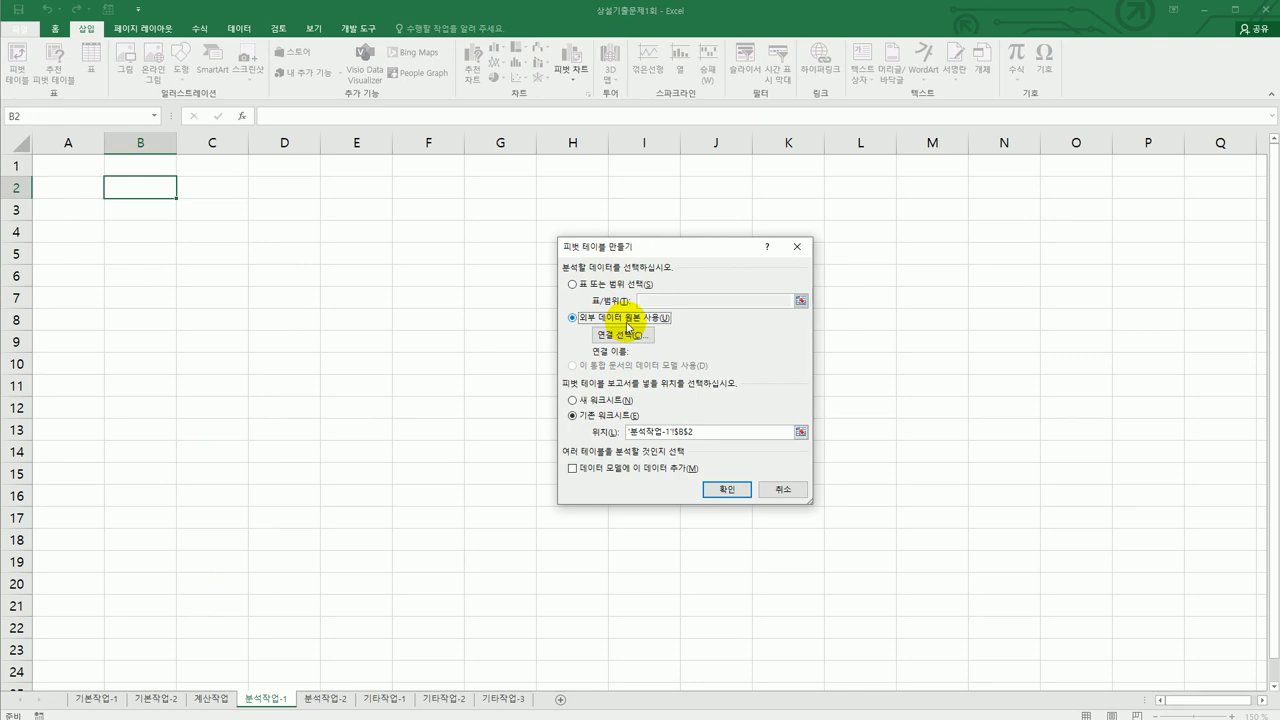
left_click(627, 336)
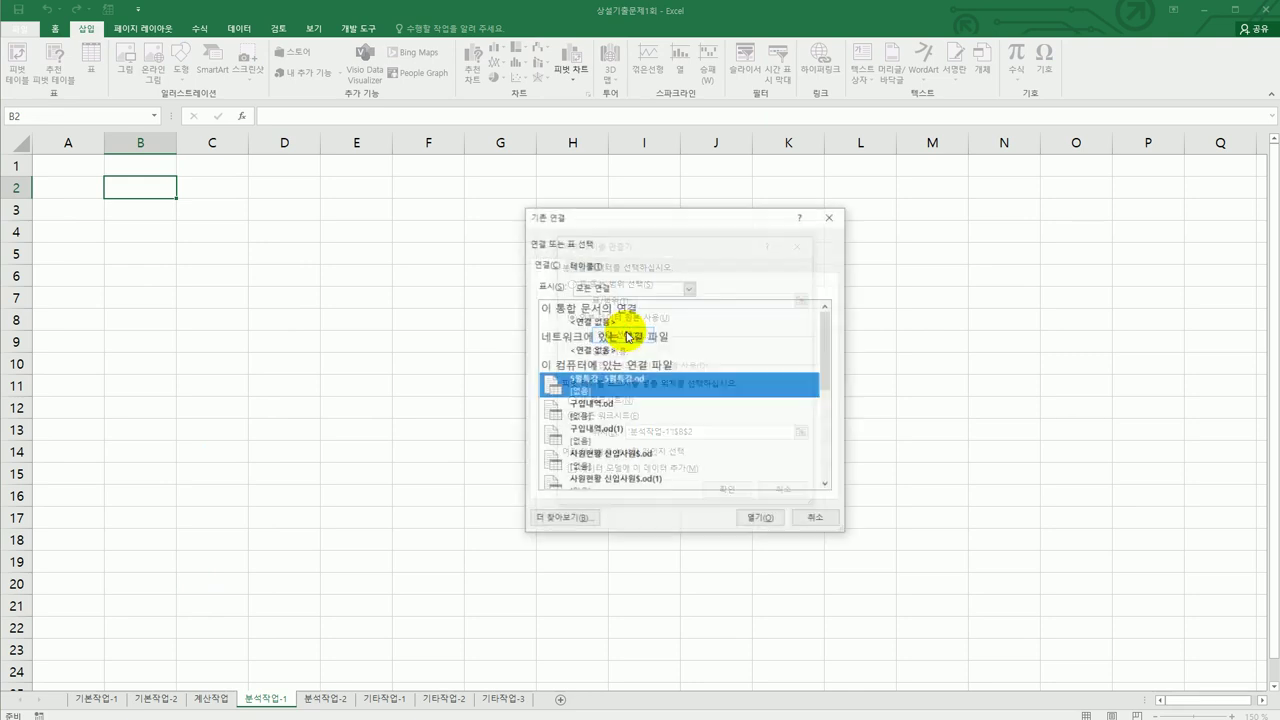
left_click_drag(640, 225, 959, 207)
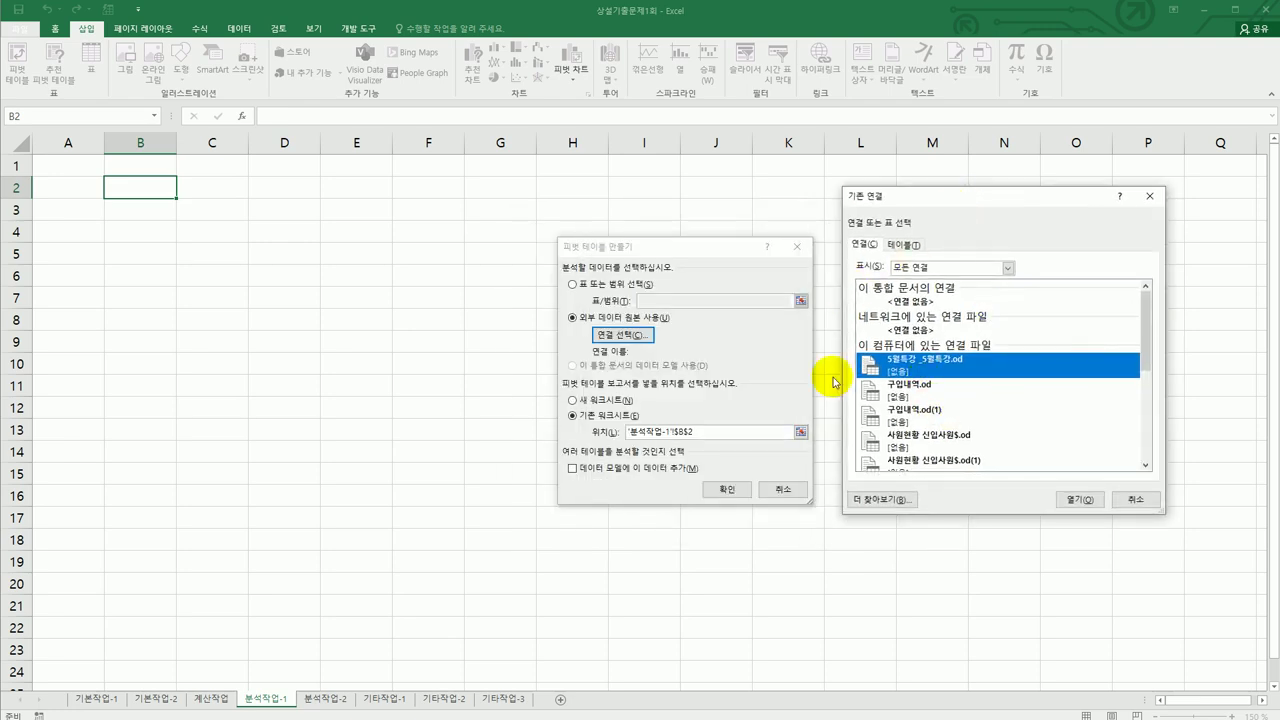
left_click(880, 503)
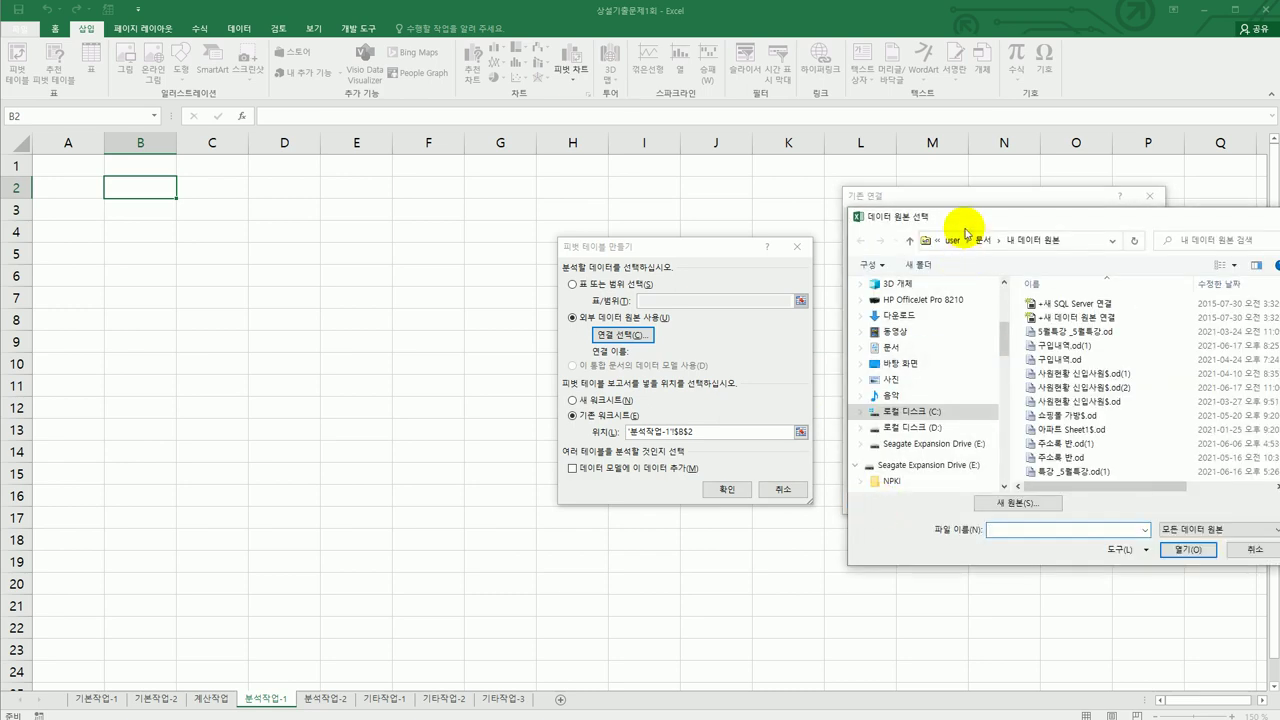
left_click_drag(966, 233, 763, 246)
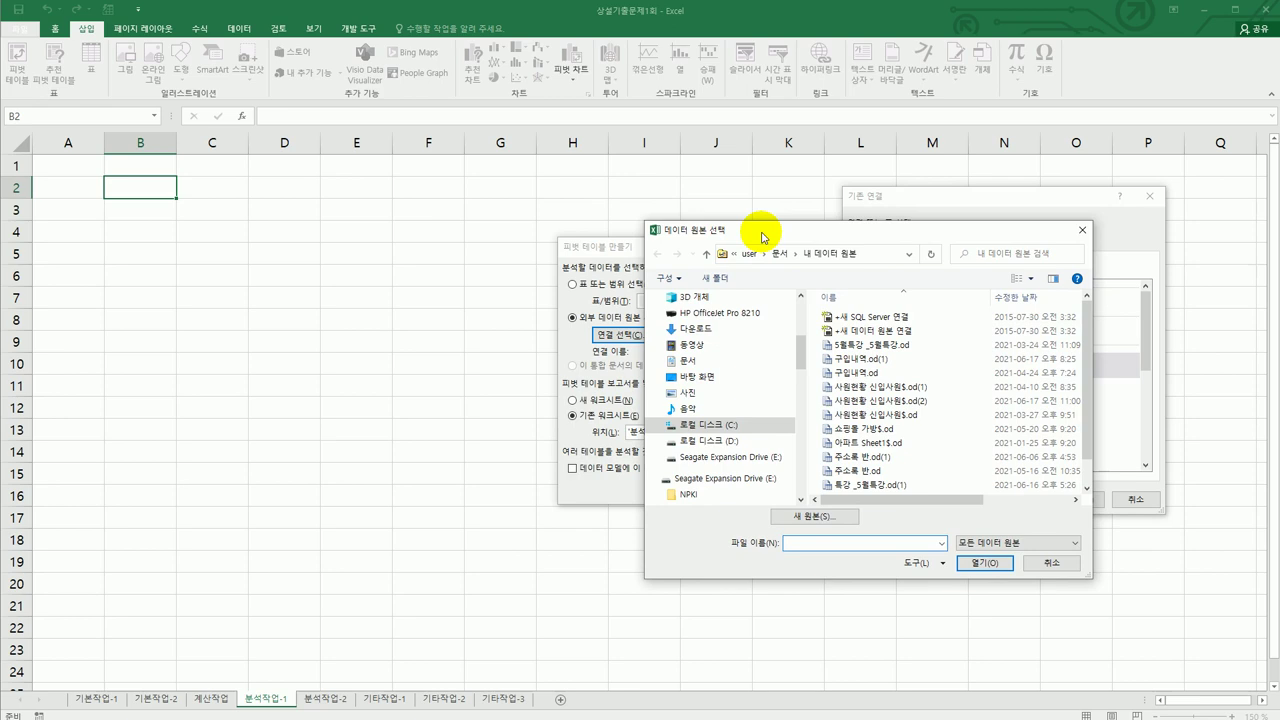
- Open the 특강 workbook from the 컴활1급 > 스프레드시트 > 상설기출문제 folder on drive C: as the data source
left_click(708, 424)
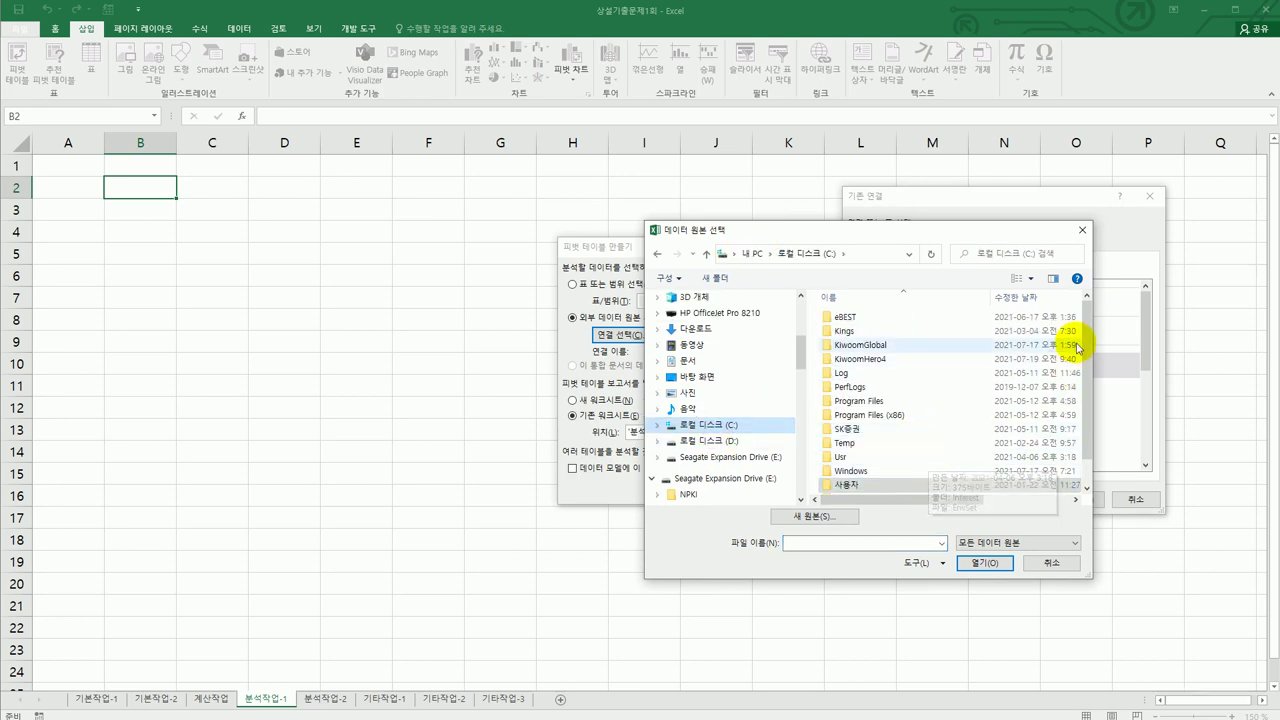
scroll(1075, 357, "down", 1)
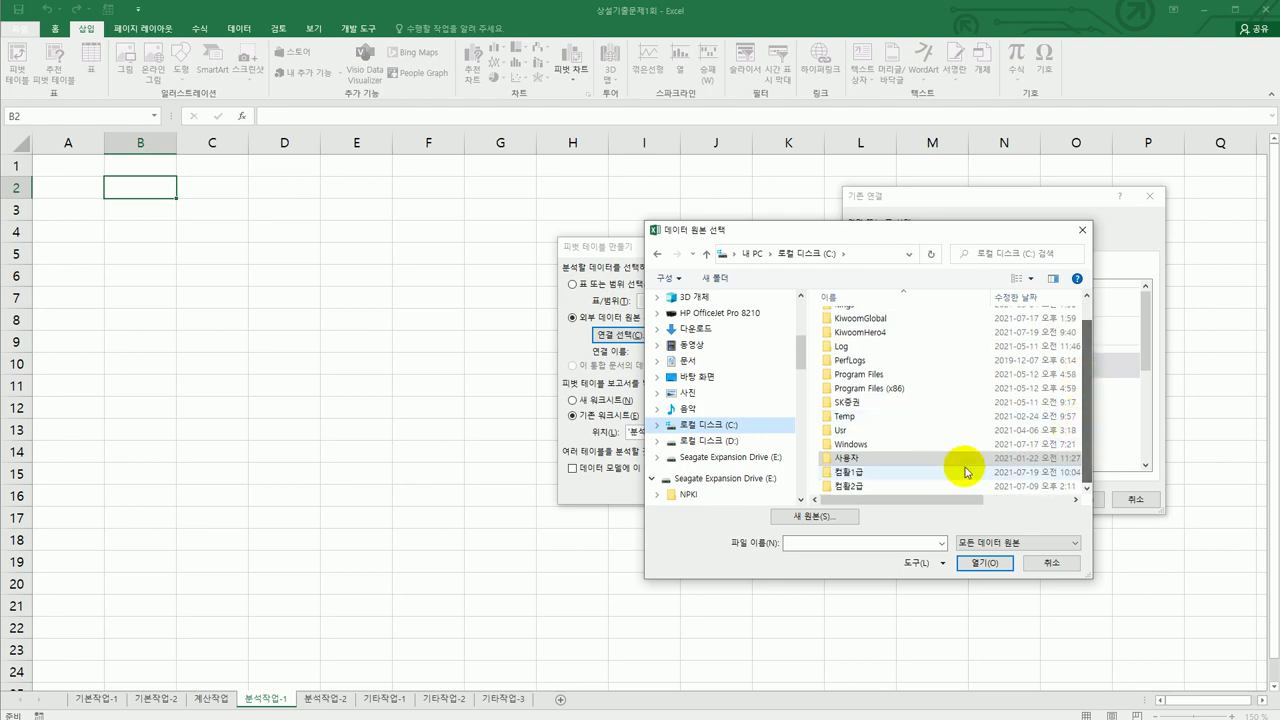
left_click(927, 474)
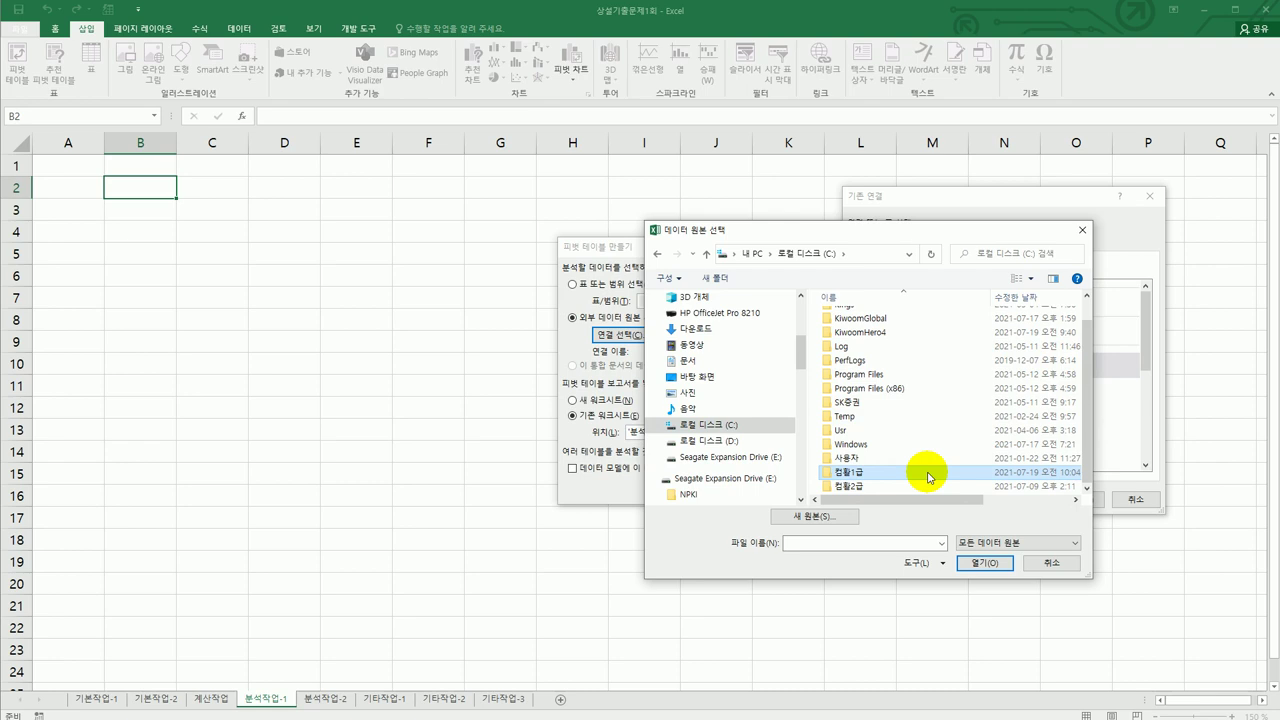
double_click(927, 474)
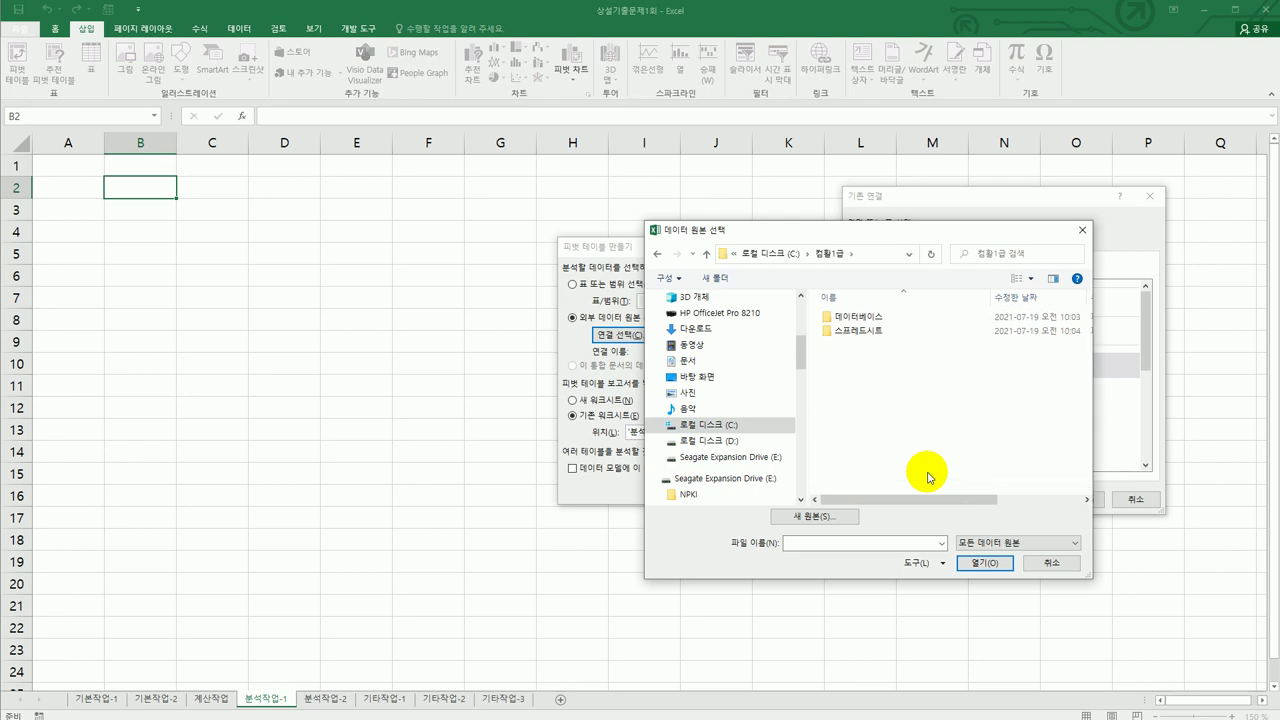
double_click(893, 330)
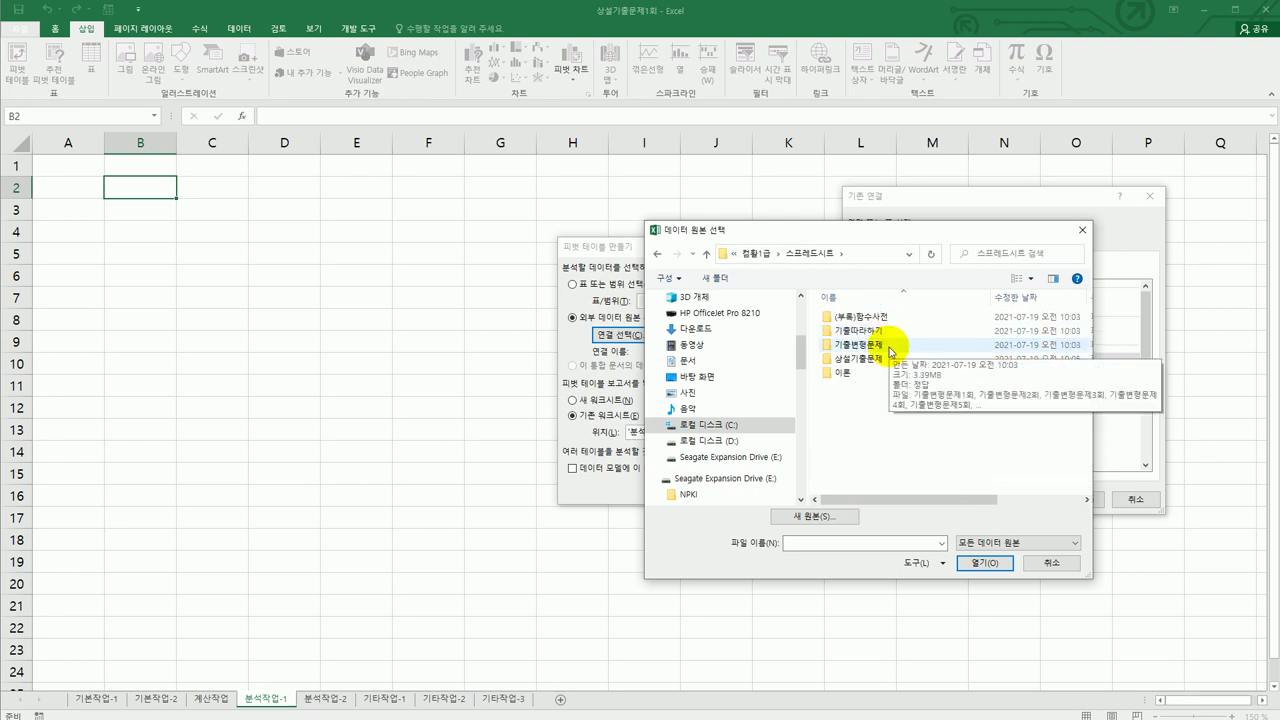
left_click(889, 364)
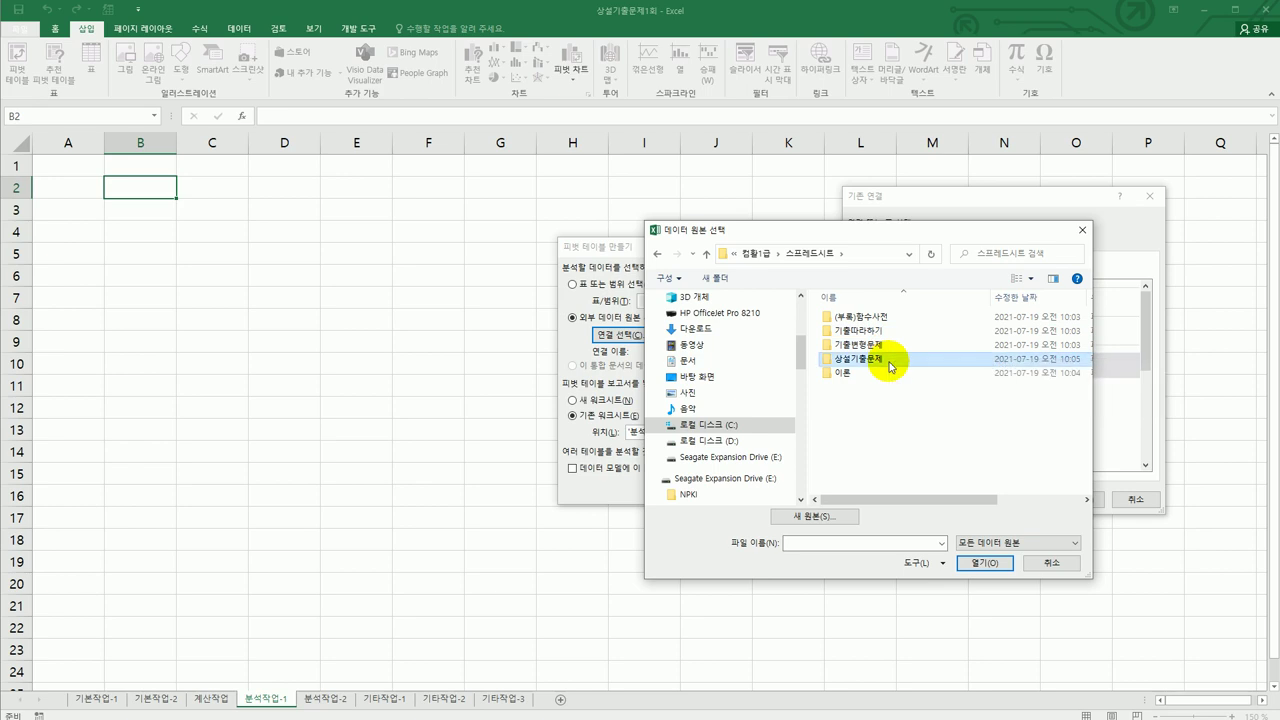
double_click(889, 364)
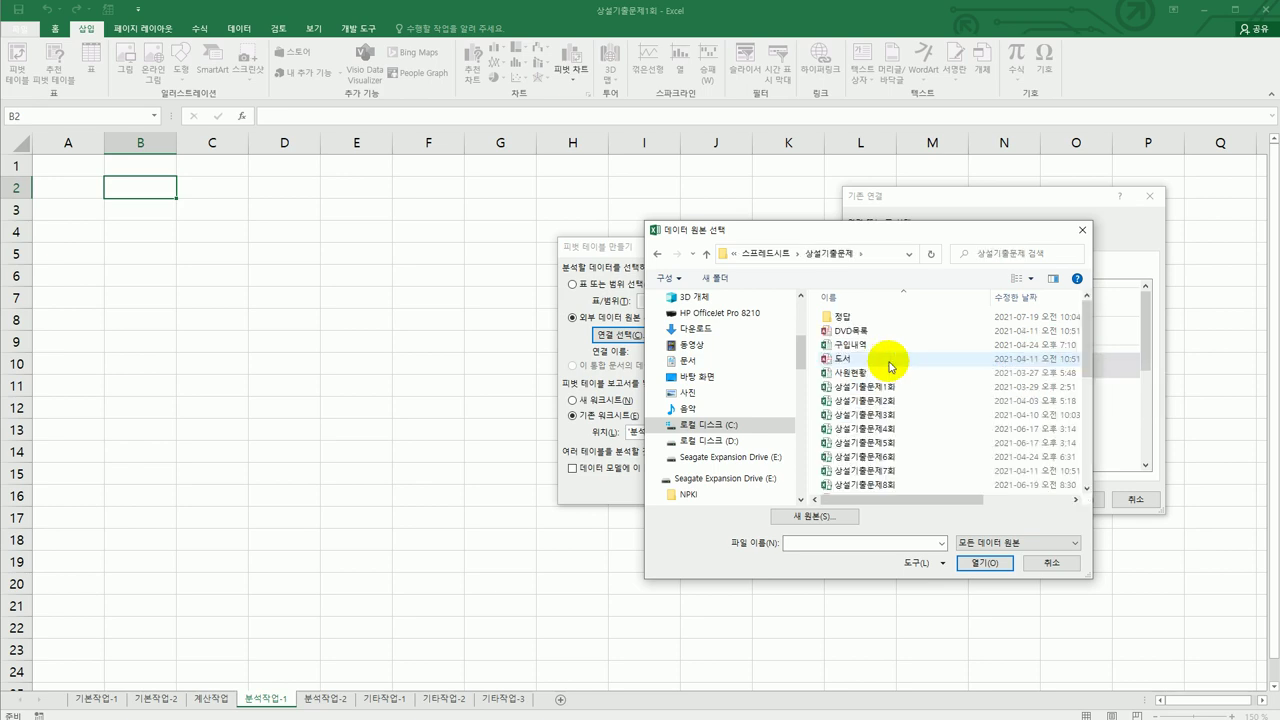
scroll(889, 366, "down", 6)
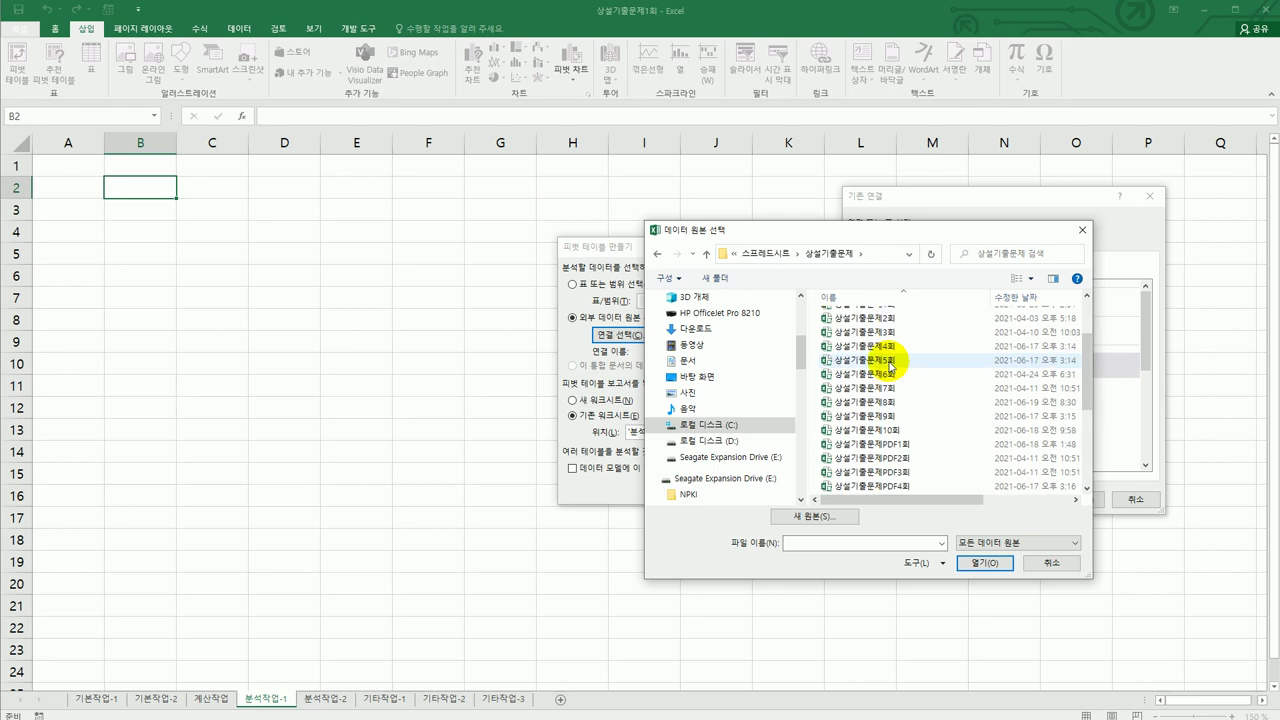
left_click(877, 459)
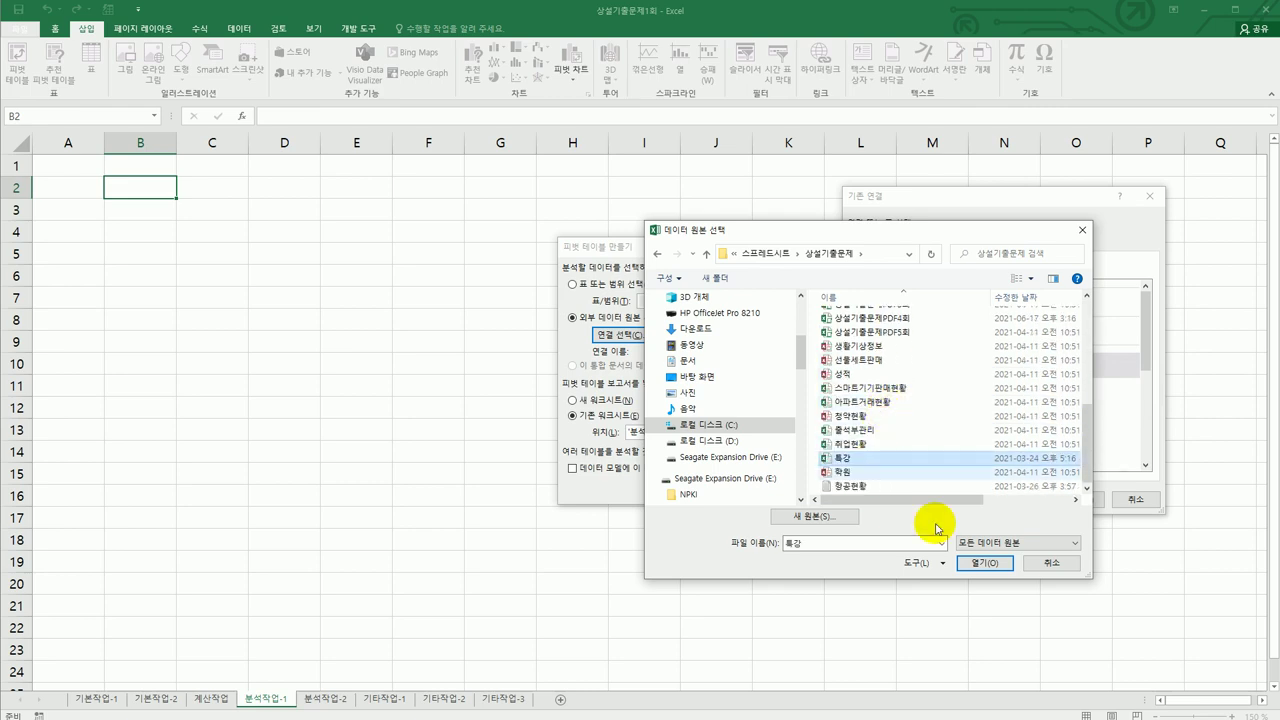
left_click(986, 564)
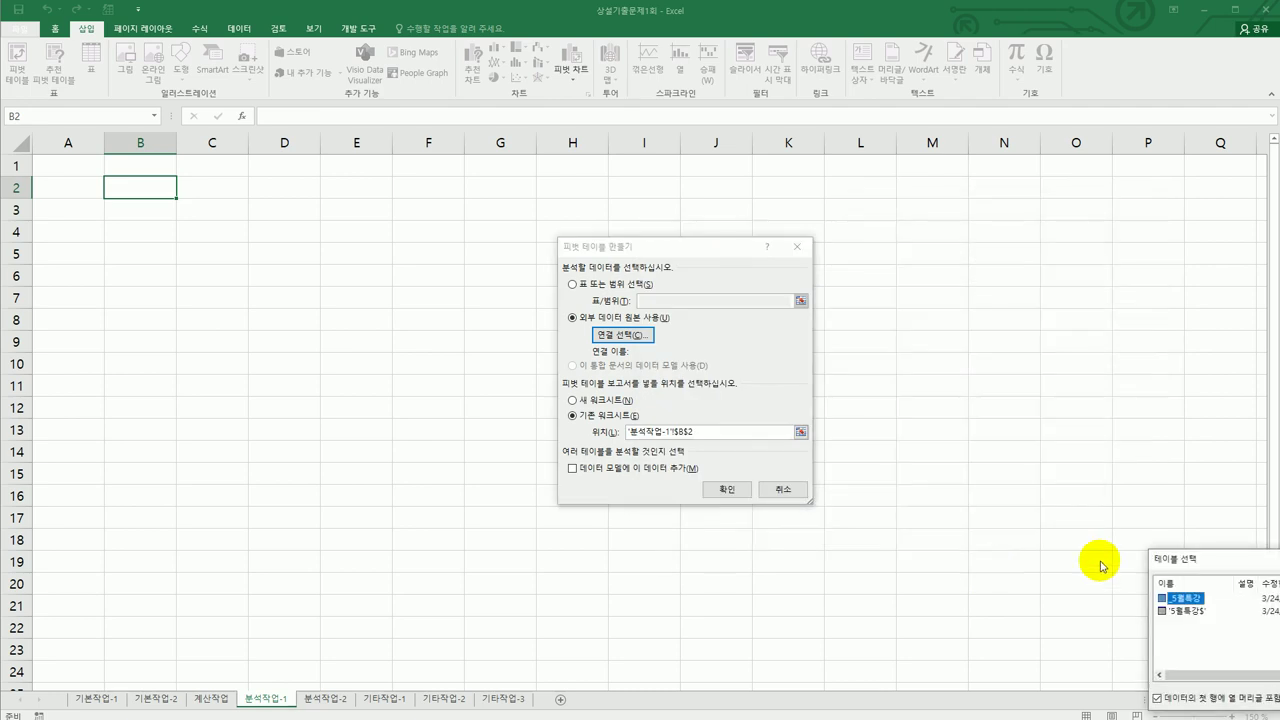
- Select the _5월특강 table with first-row column headers as the source and create the pivot table at B2
left_click_drag(1207, 558, 955, 303)
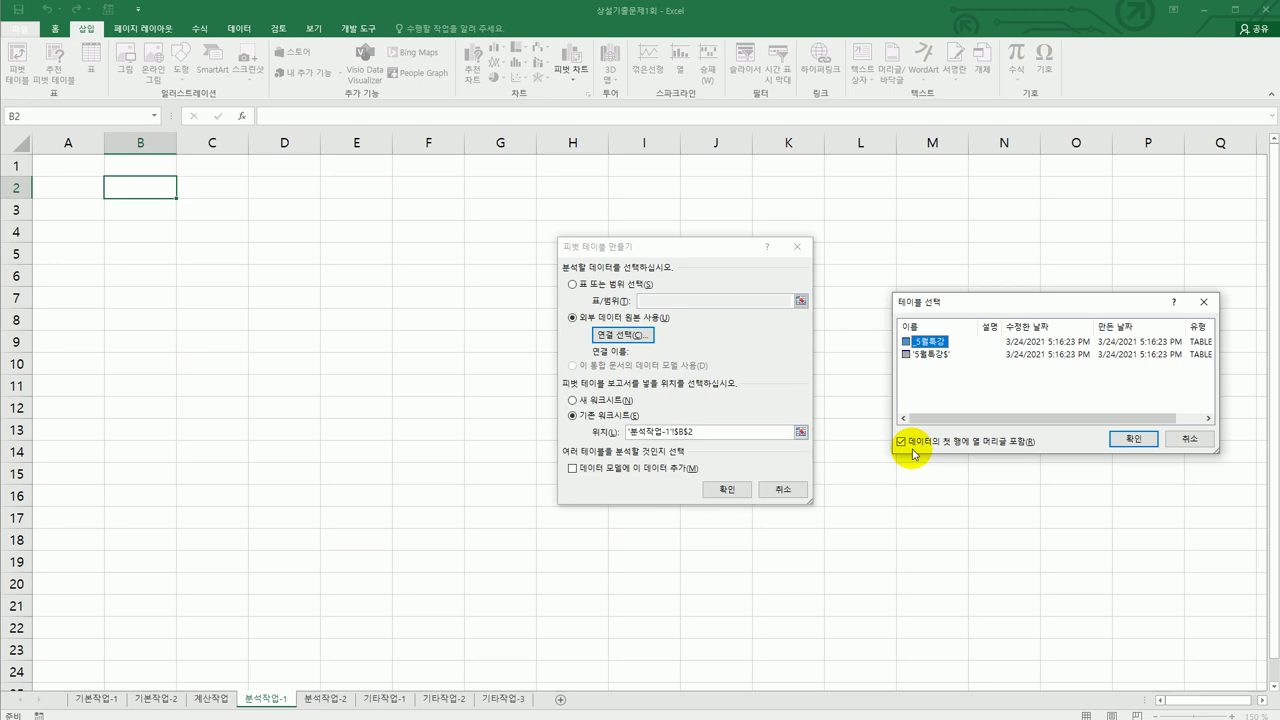
left_click(1132, 438)
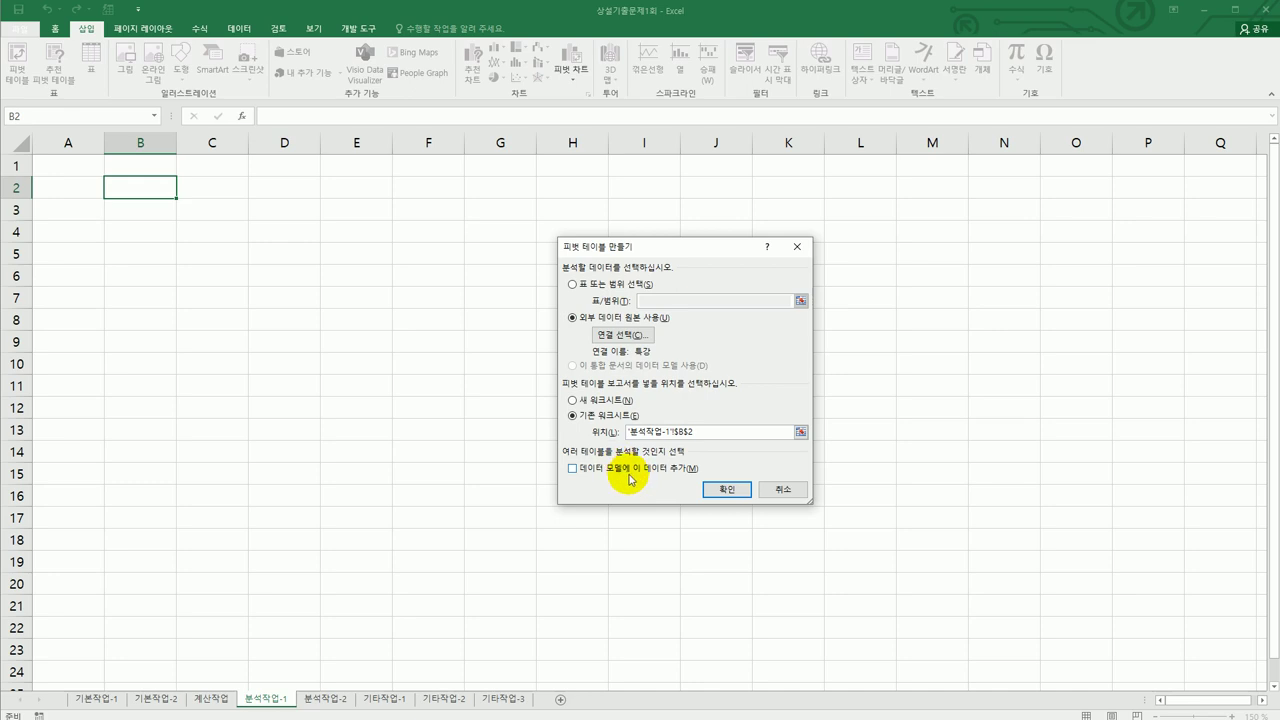
left_click(728, 489)
- Move the pivot table field list closer to the table, and hide and redisplay it
left_click_drag(323, 250, 746, 109)
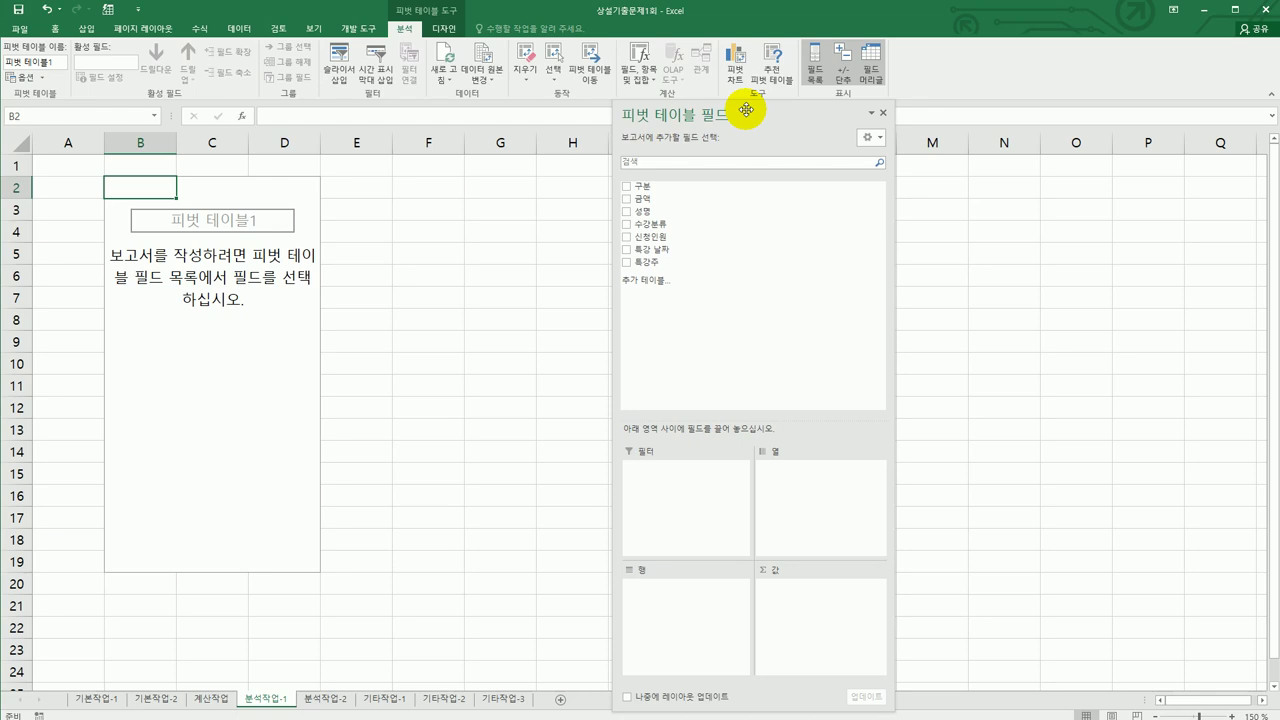
left_click(883, 112)
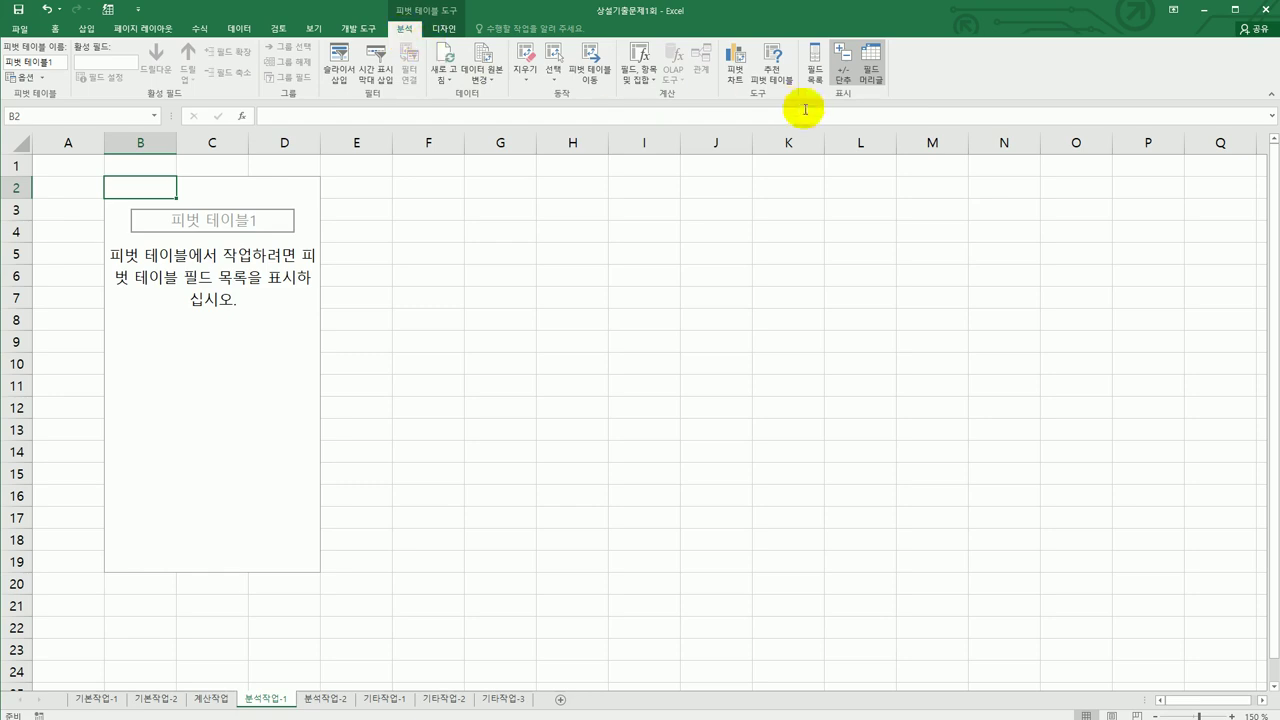
left_click(815, 72)
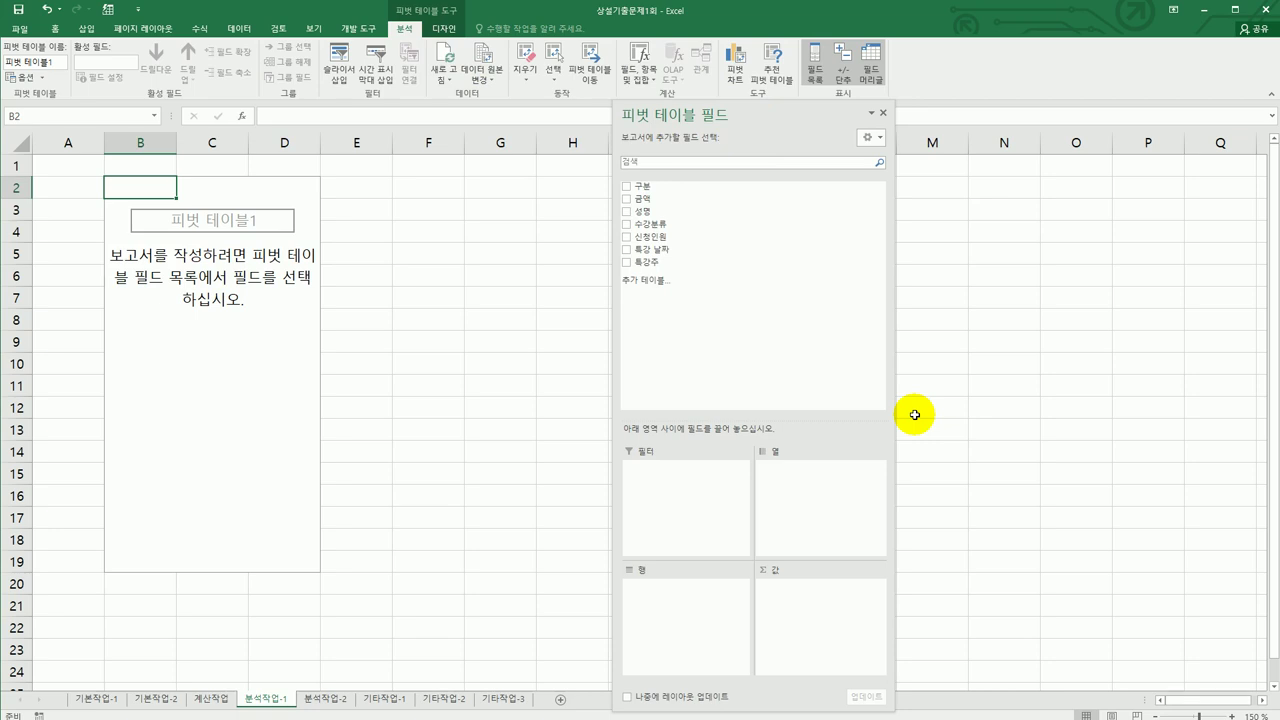
- Place 구분 in the pivot table's columns, 수강분류 in its rows, and 금액 and 신청인원 in its values
left_click_drag(671, 195, 828, 510)
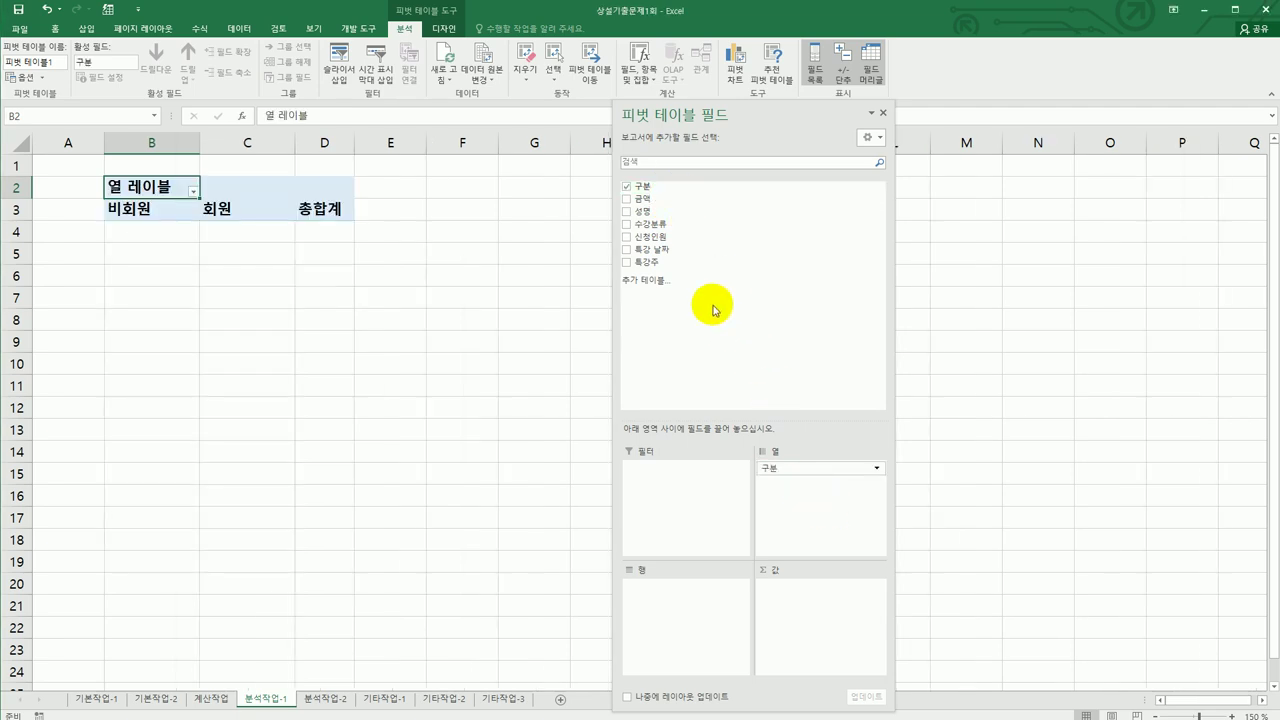
left_click_drag(677, 224, 692, 634)
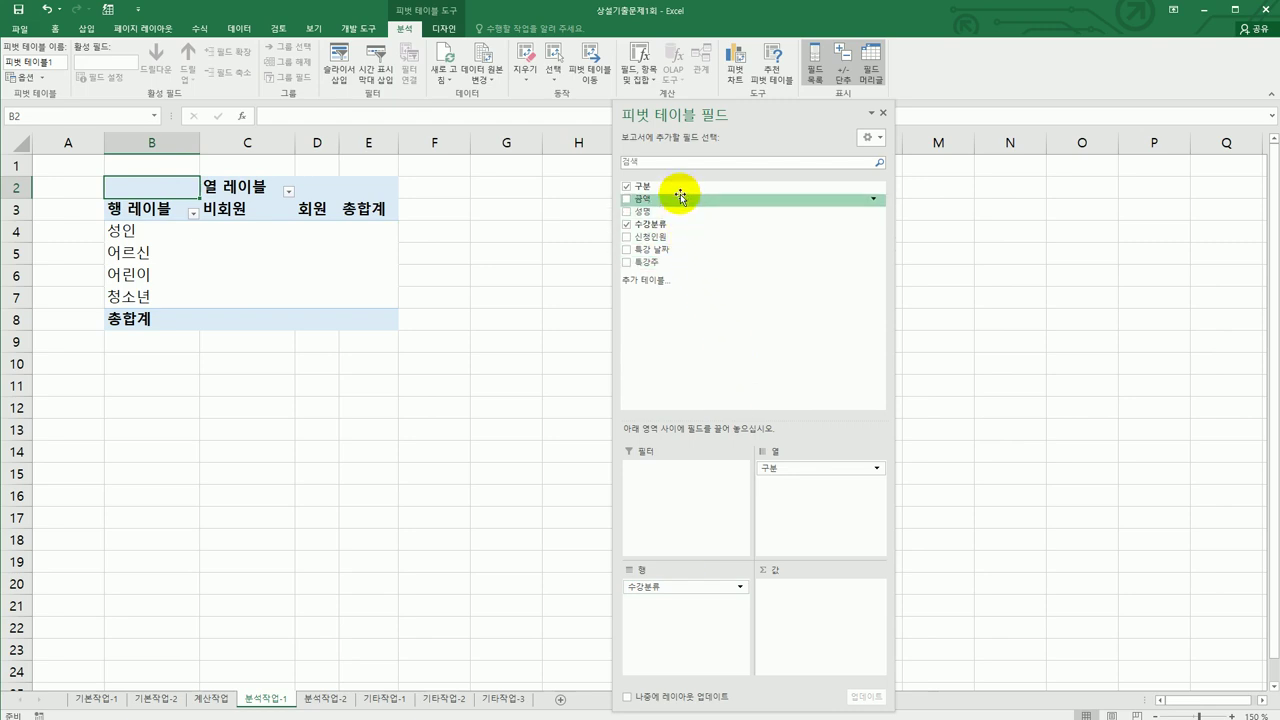
left_click_drag(680, 197, 783, 643)
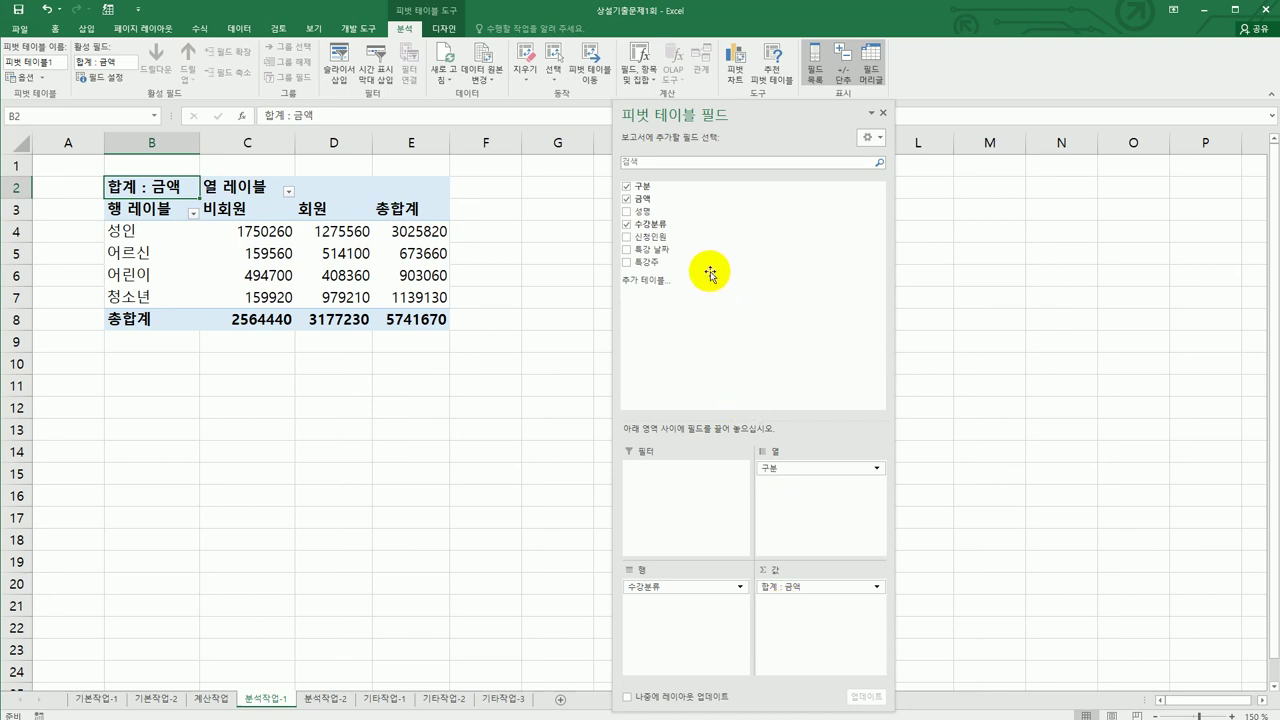
left_click_drag(701, 245, 815, 648)
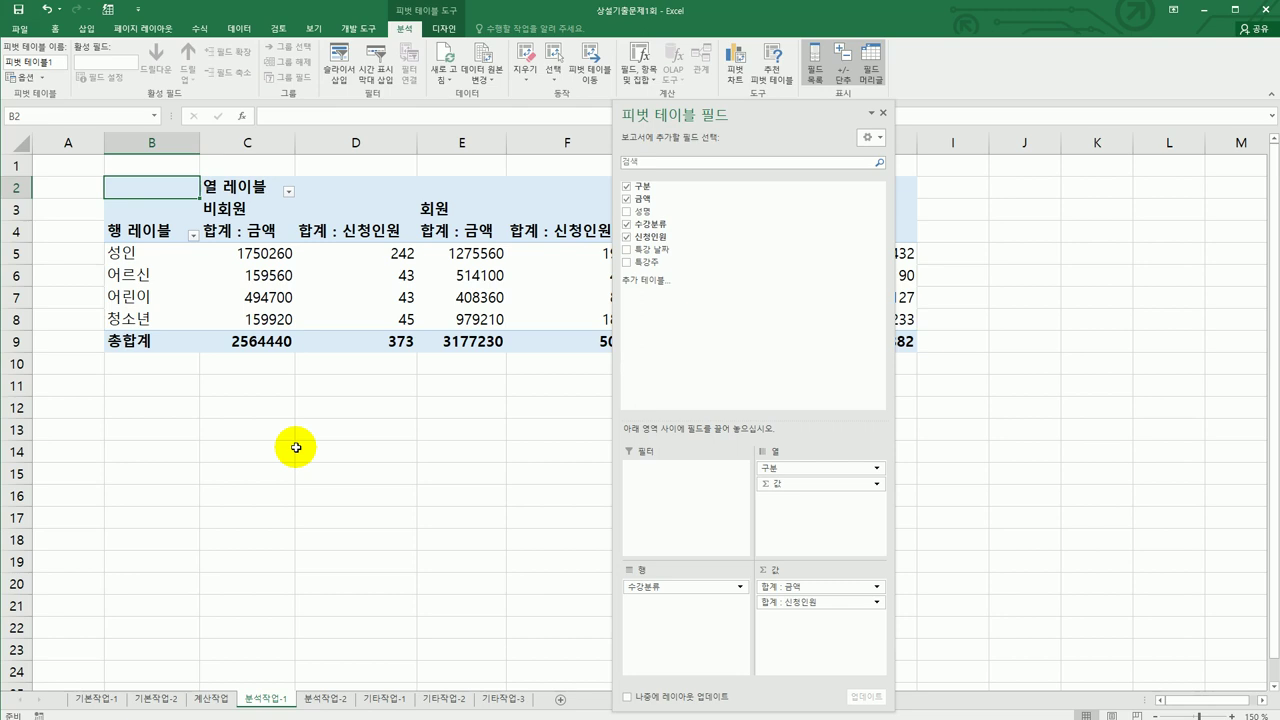
- Show the pivot table report in outline form and check its 구분 and 수강분류 headers
left_click(440, 28)
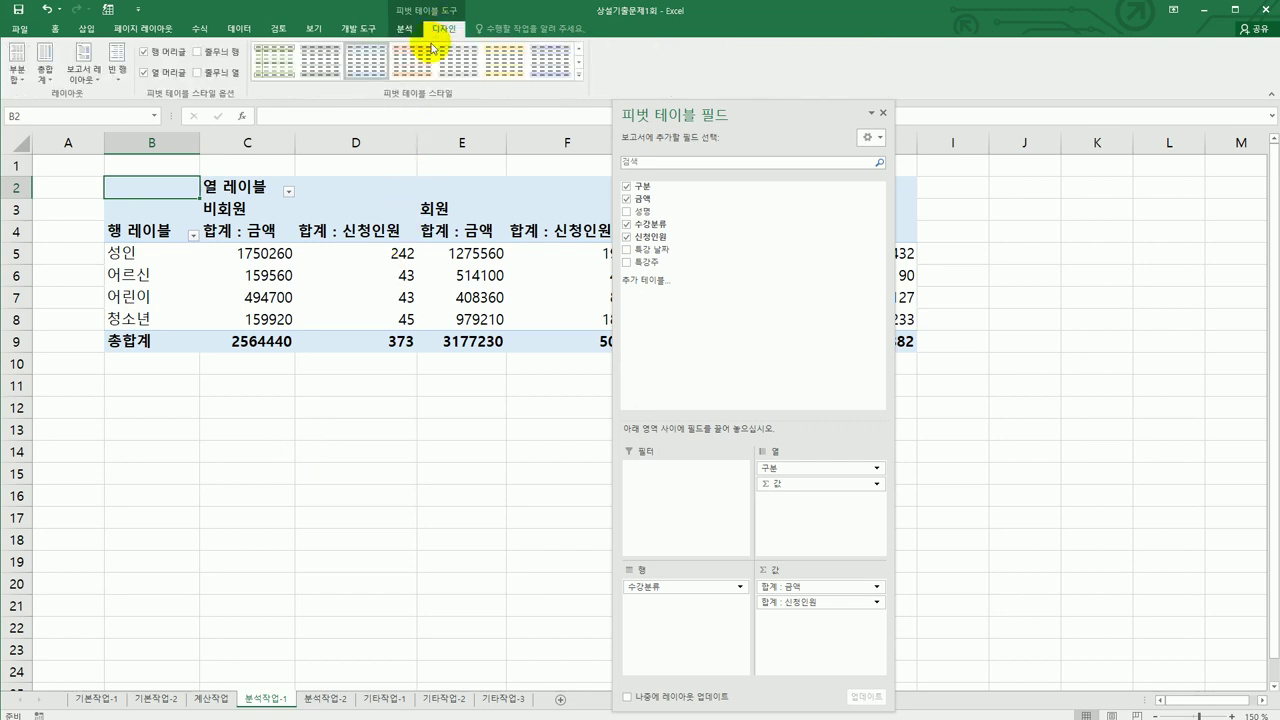
left_click(82, 76)
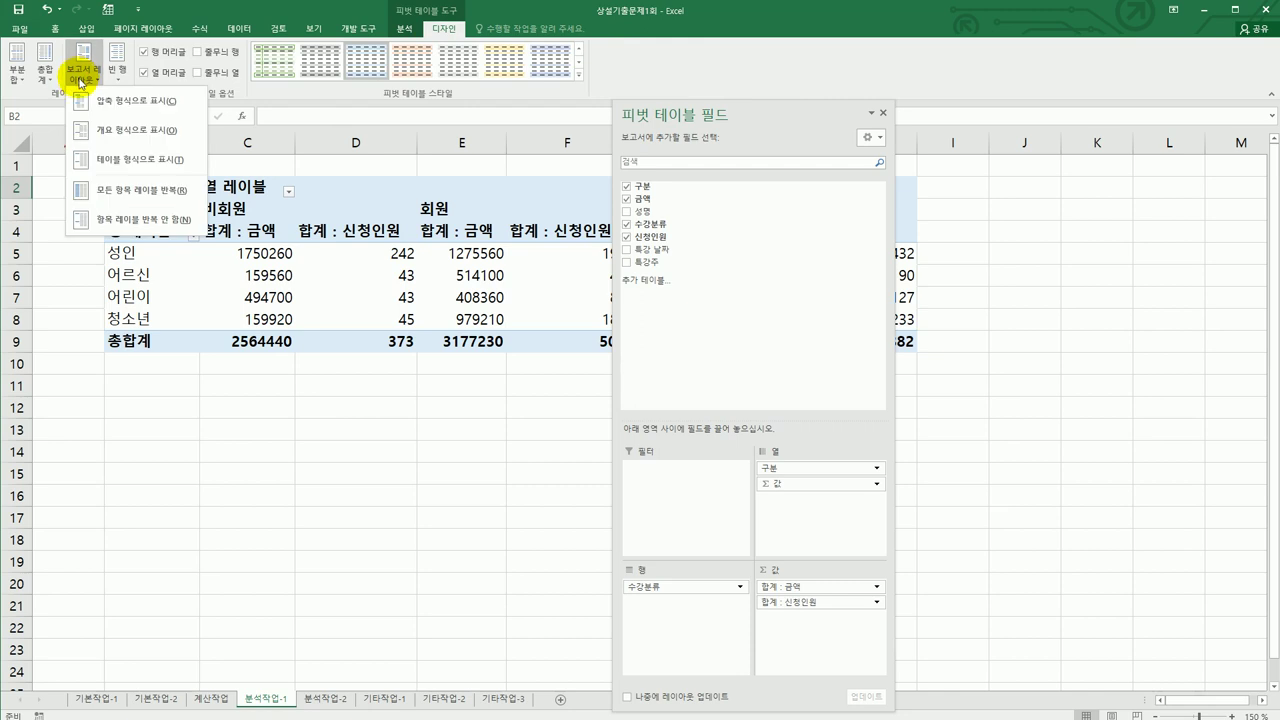
left_click(100, 130)
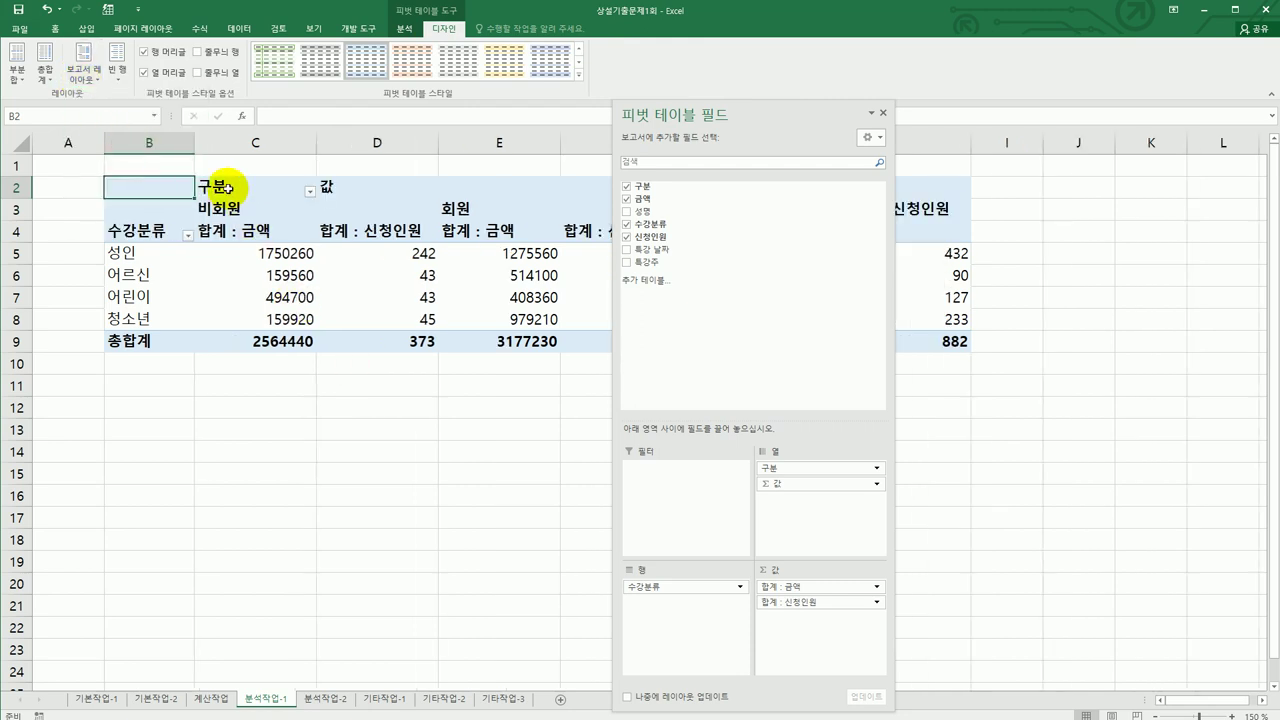
left_click(228, 188)
left_click(148, 230)
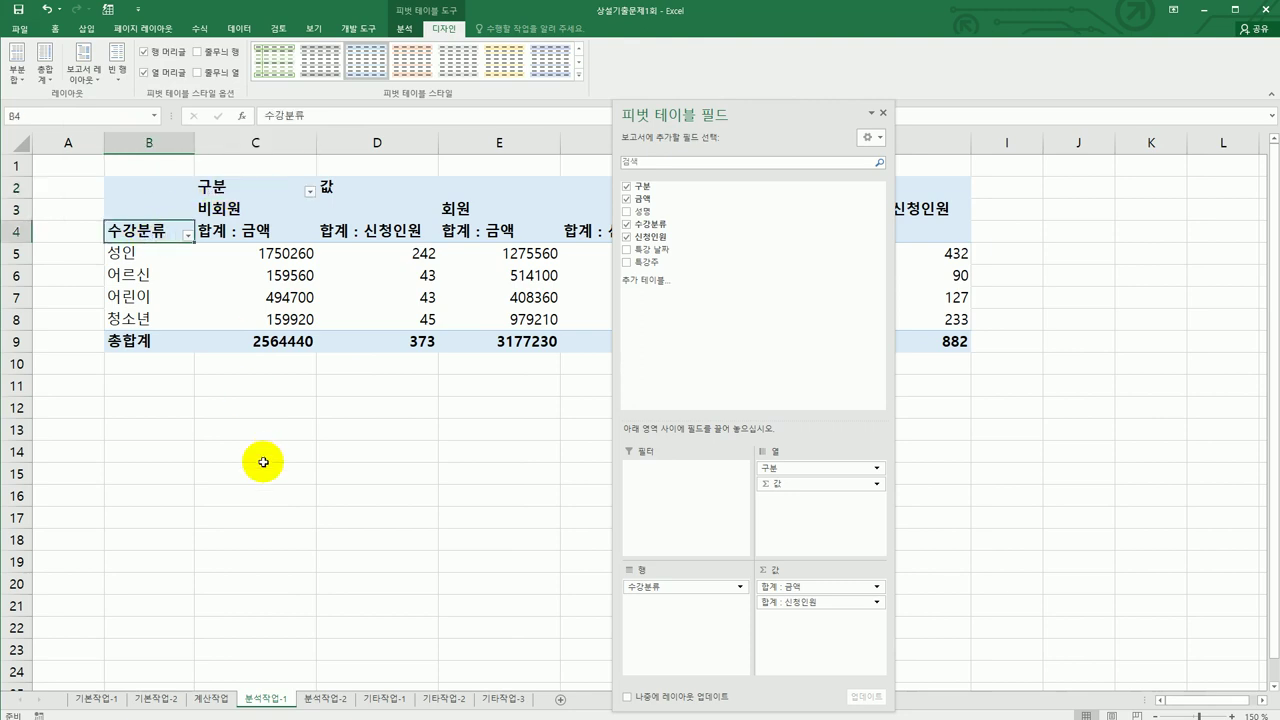
- Summarize the pivot table's 금액 values by average
left_click(236, 232)
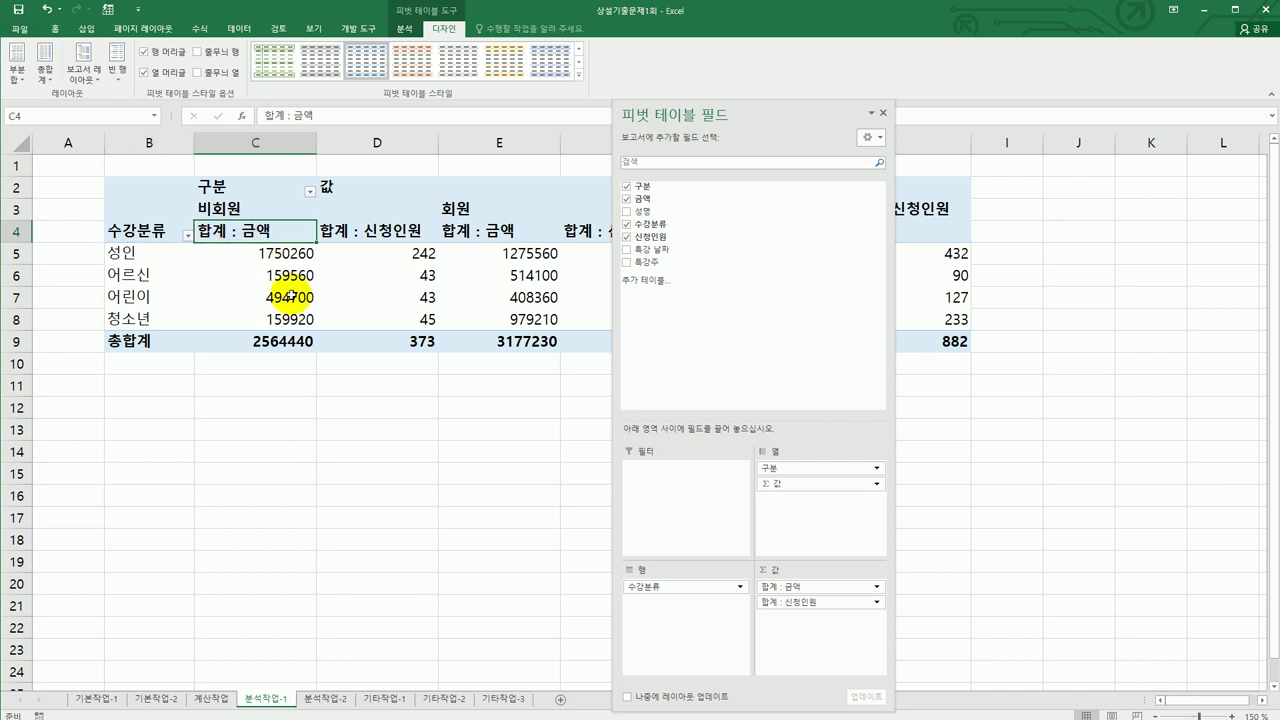
mouse_move(289, 296)
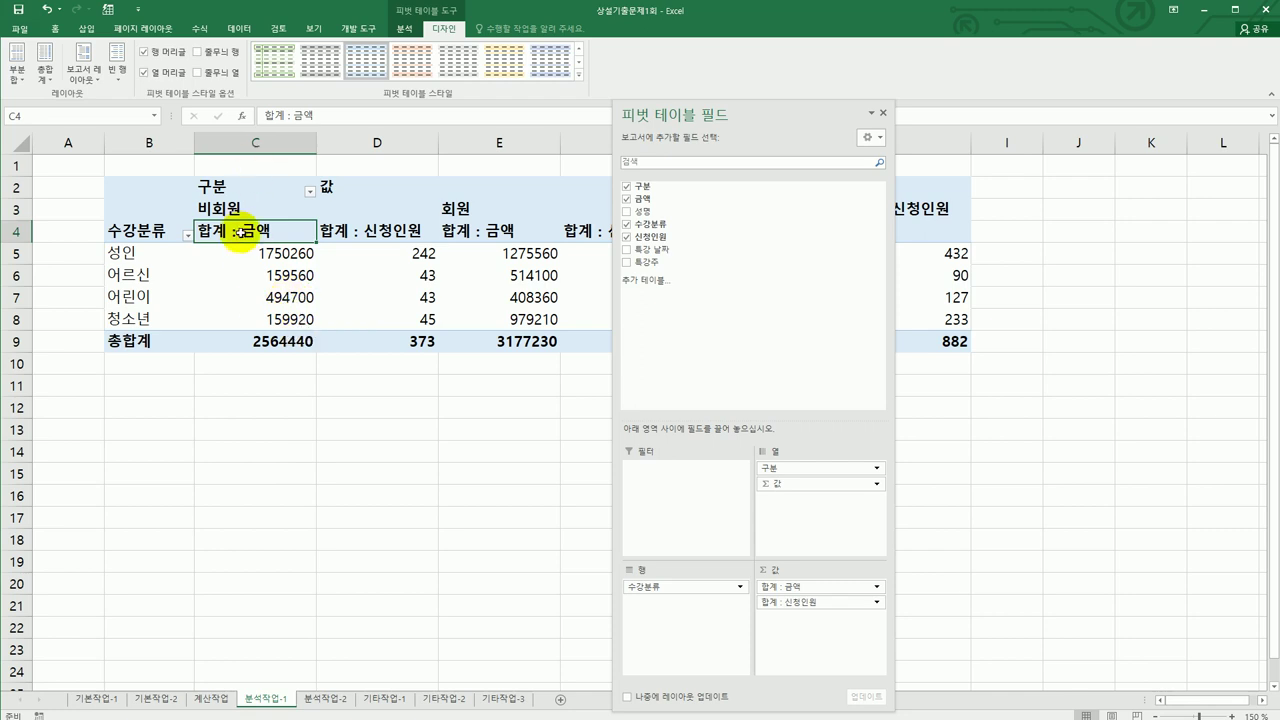
mouse_move(239, 230)
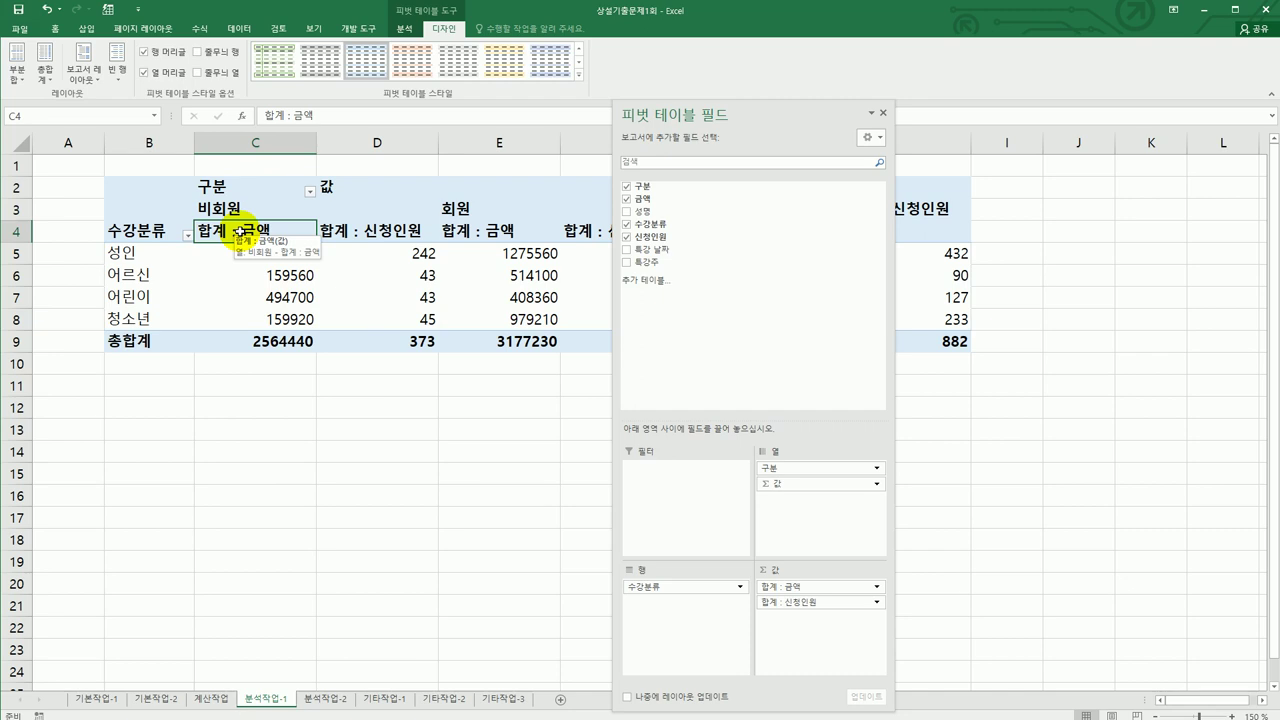
right_click(239, 230)
mouse_move(305, 366)
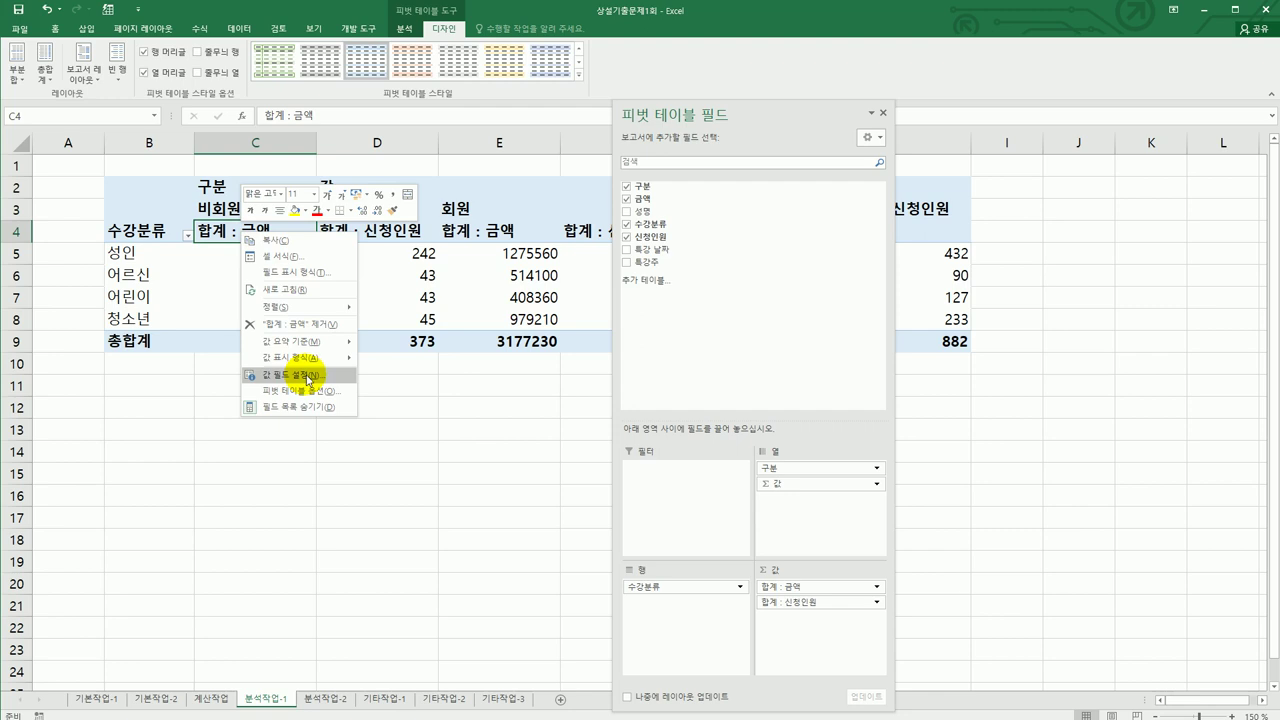
mouse_move(320, 341)
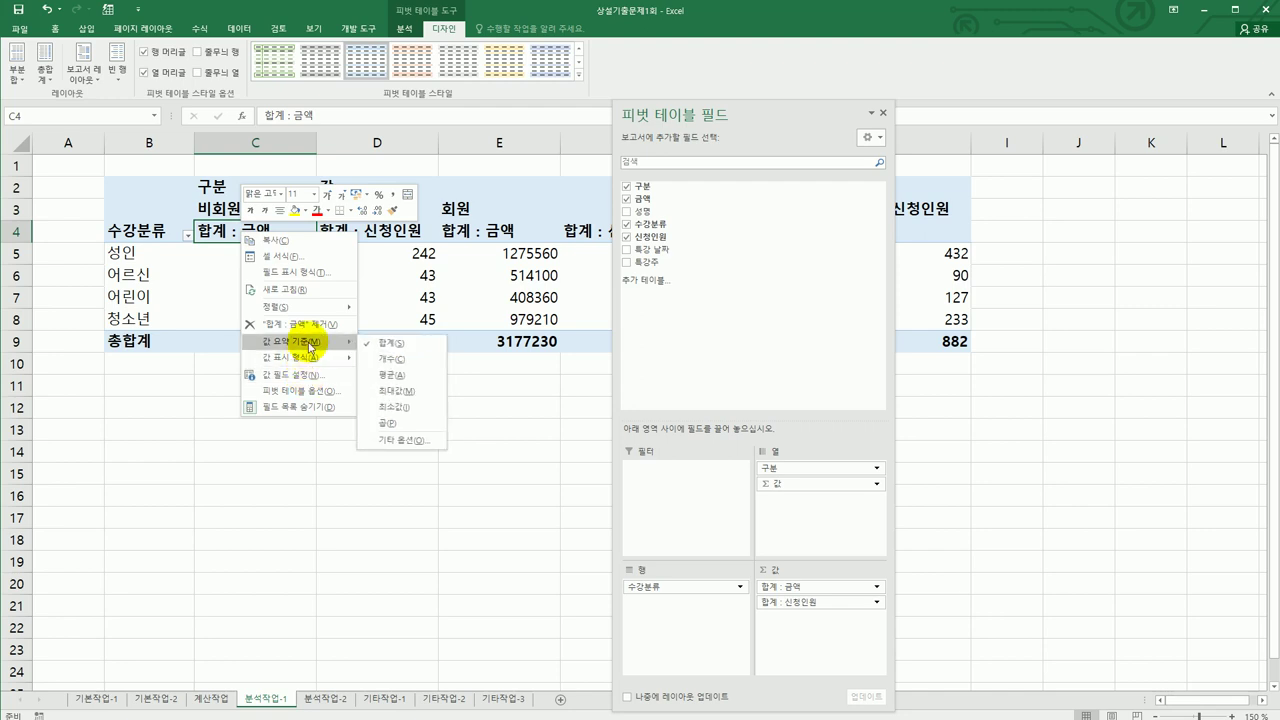
left_click(395, 374)
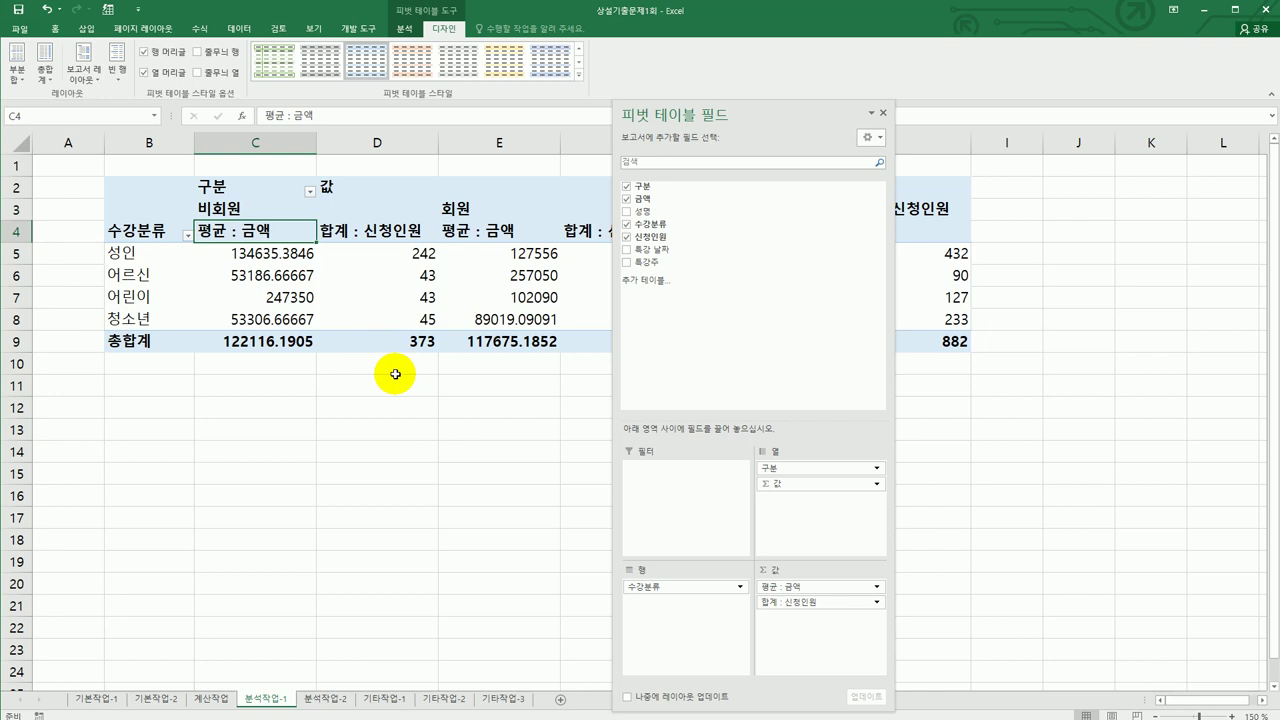
- Format the averaged 금액 values as 숫자 with 0 decimal places and the thousands separator
right_click(226, 236)
mouse_move(286, 347)
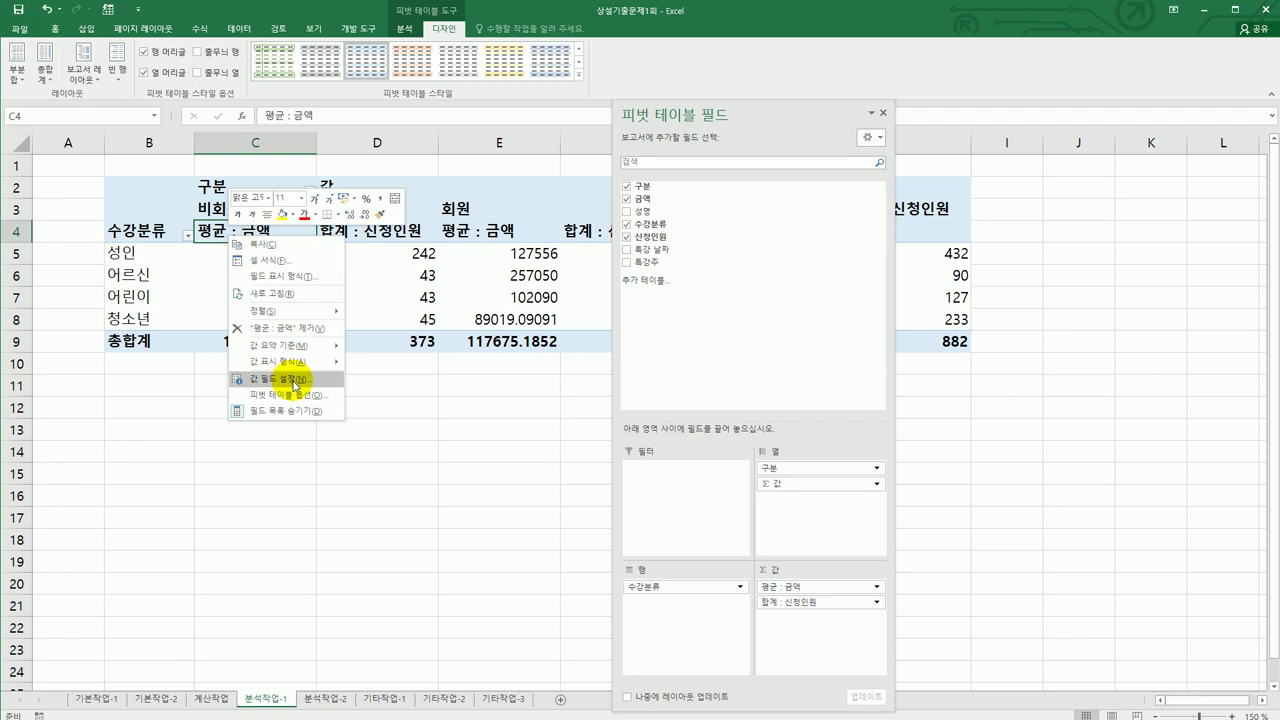
left_click(295, 380)
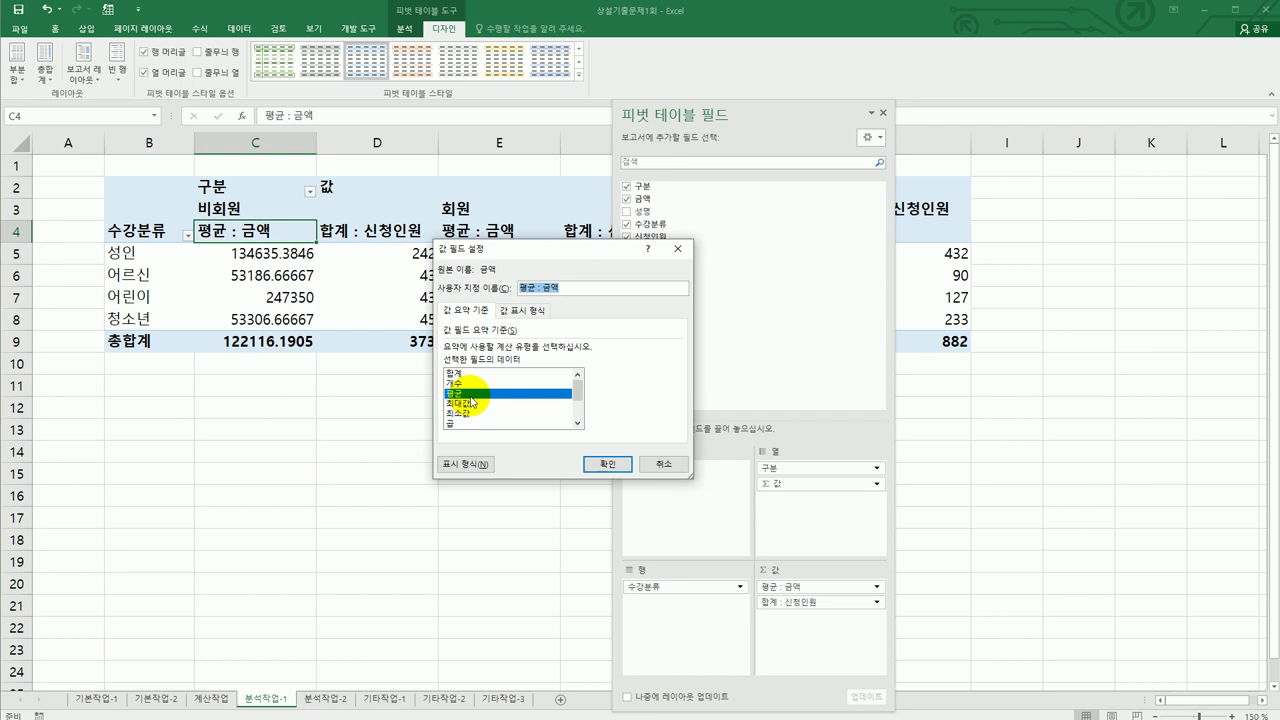
left_click(474, 466)
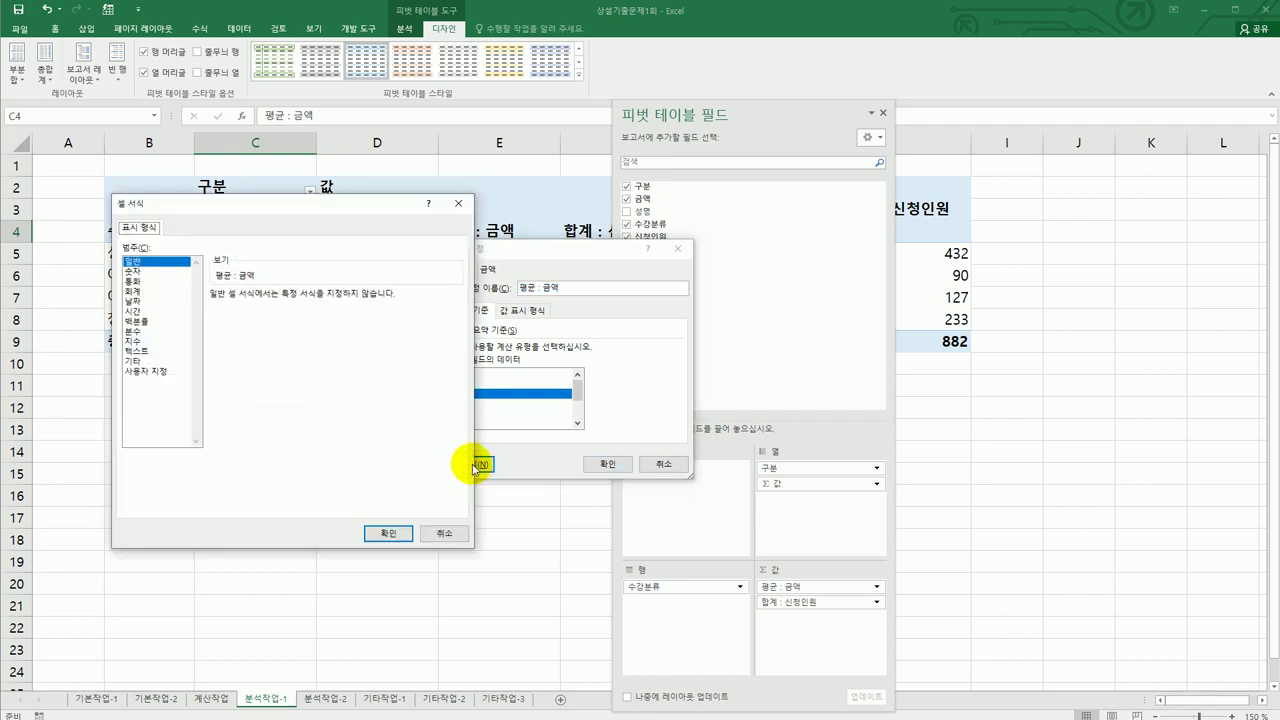
left_click_drag(440, 204, 1001, 198)
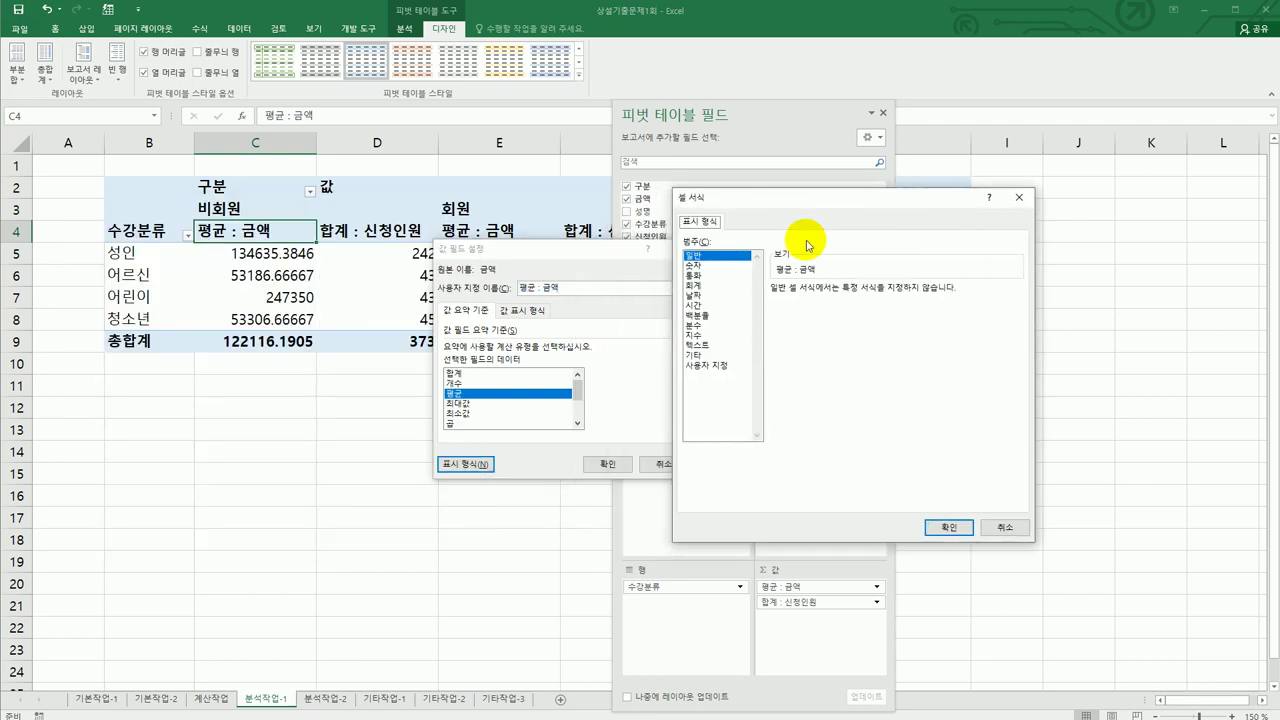
left_click(740, 265)
left_click(803, 311)
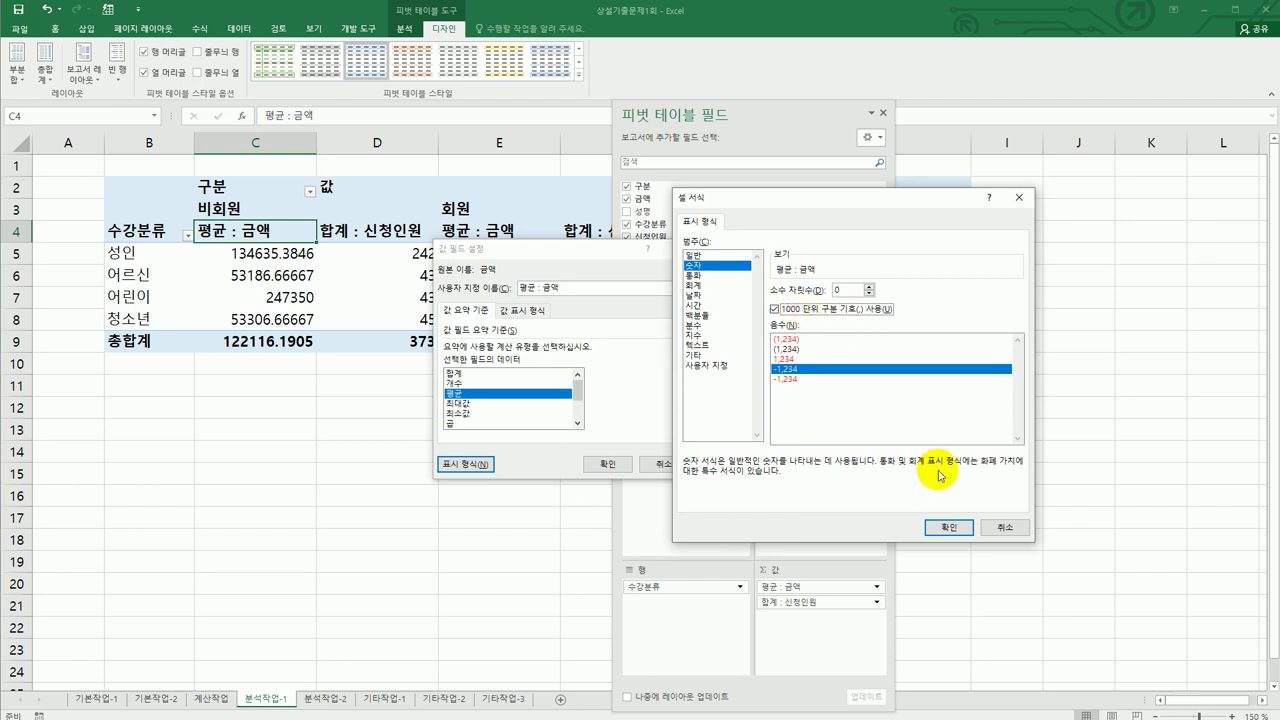
left_click(947, 527)
left_click(612, 465)
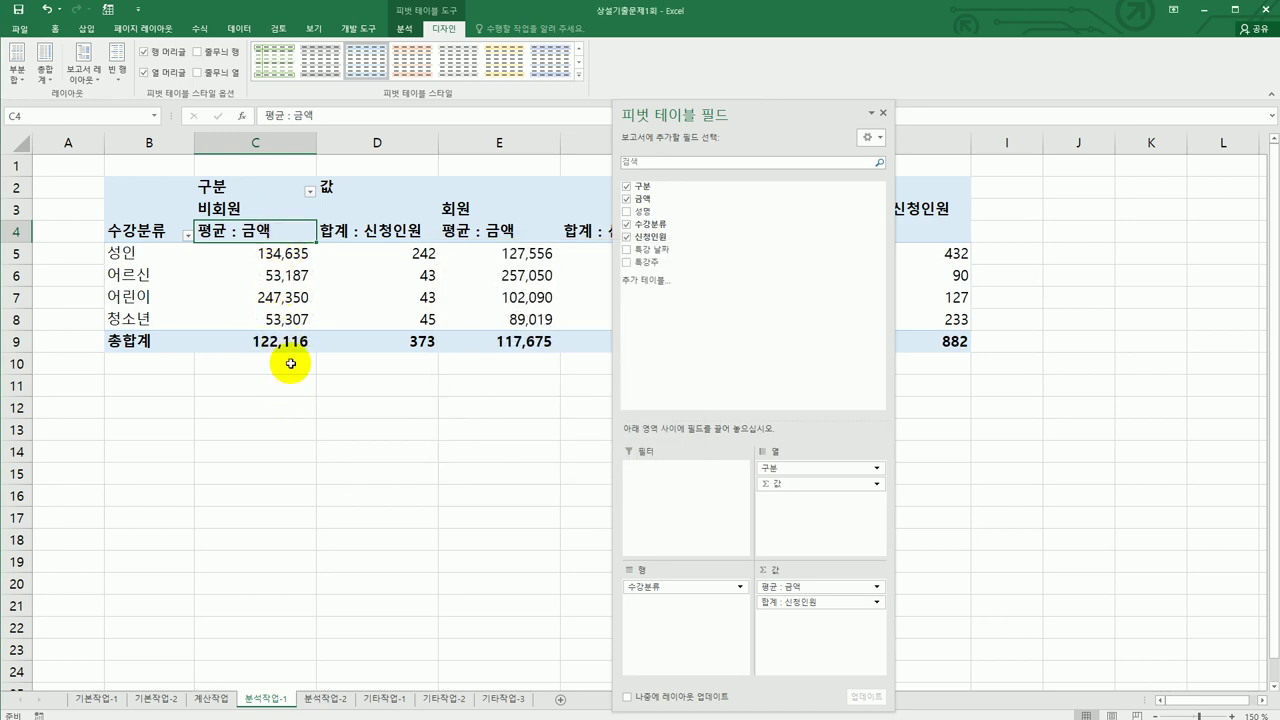
- Summarize the 신청인원 values by average and format them as 숫자 with 1 decimal place
left_click(372, 230)
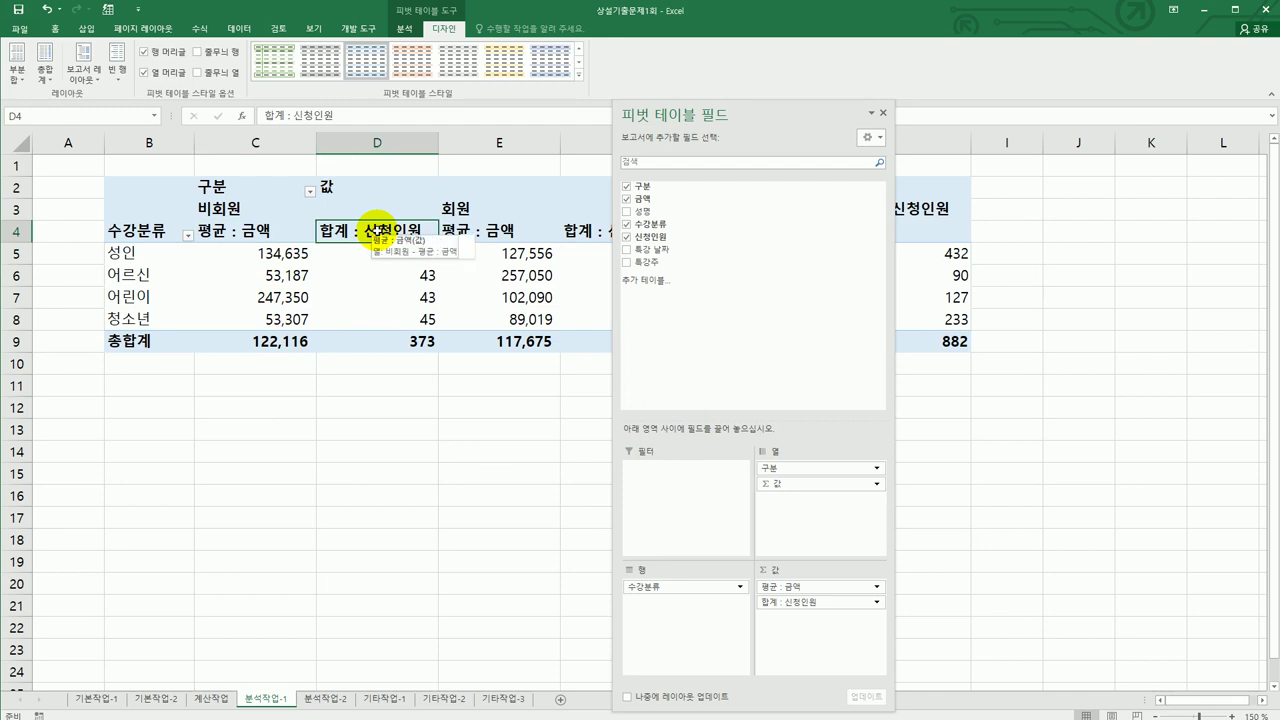
right_click(372, 229)
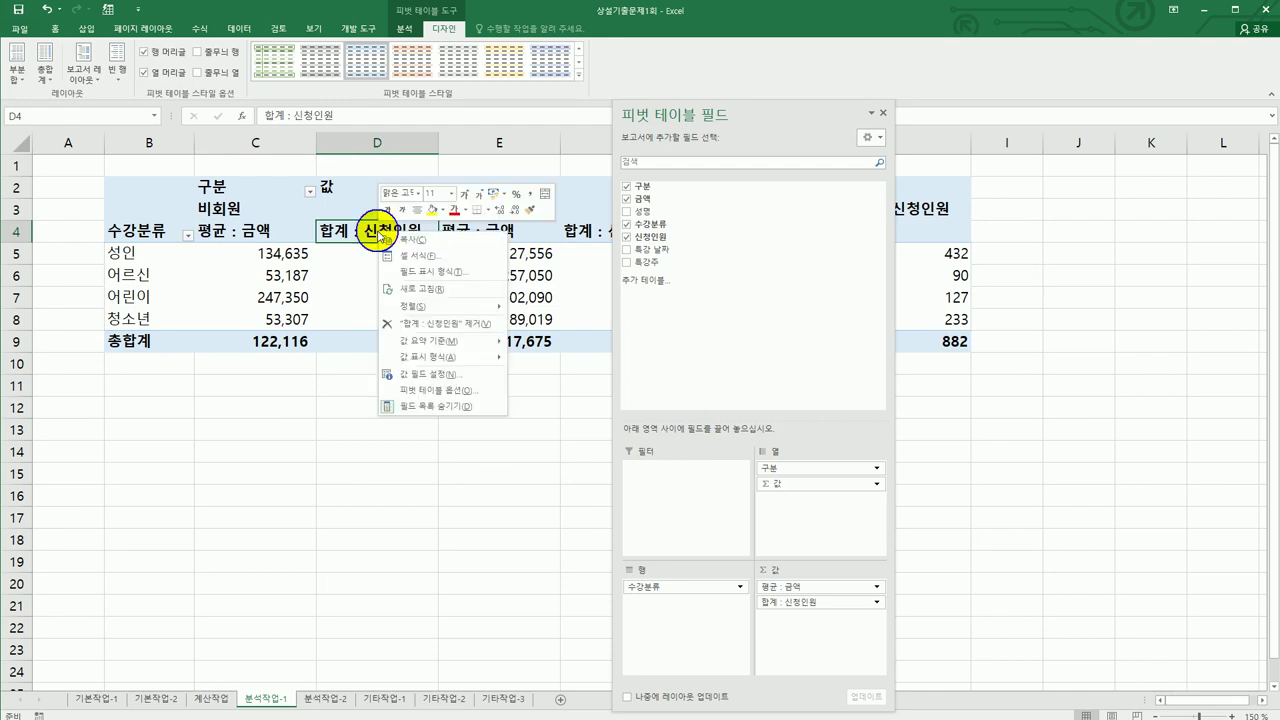
left_click(484, 376)
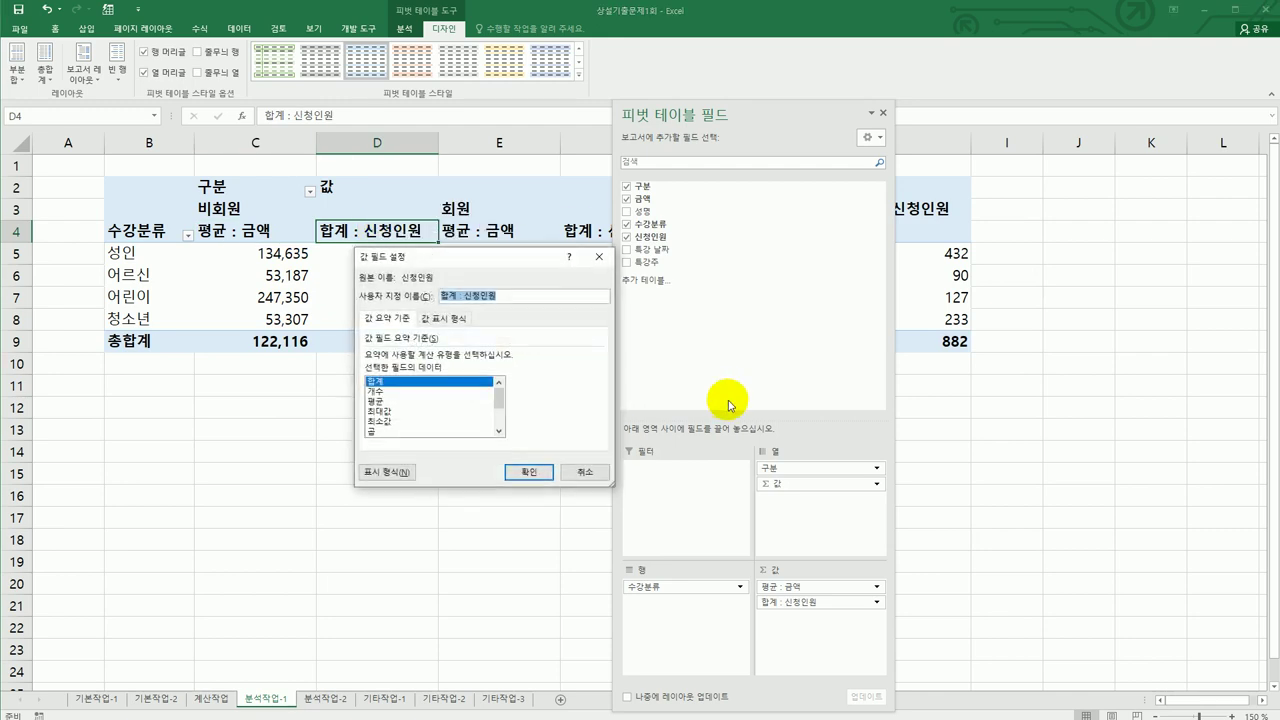
left_click(422, 401)
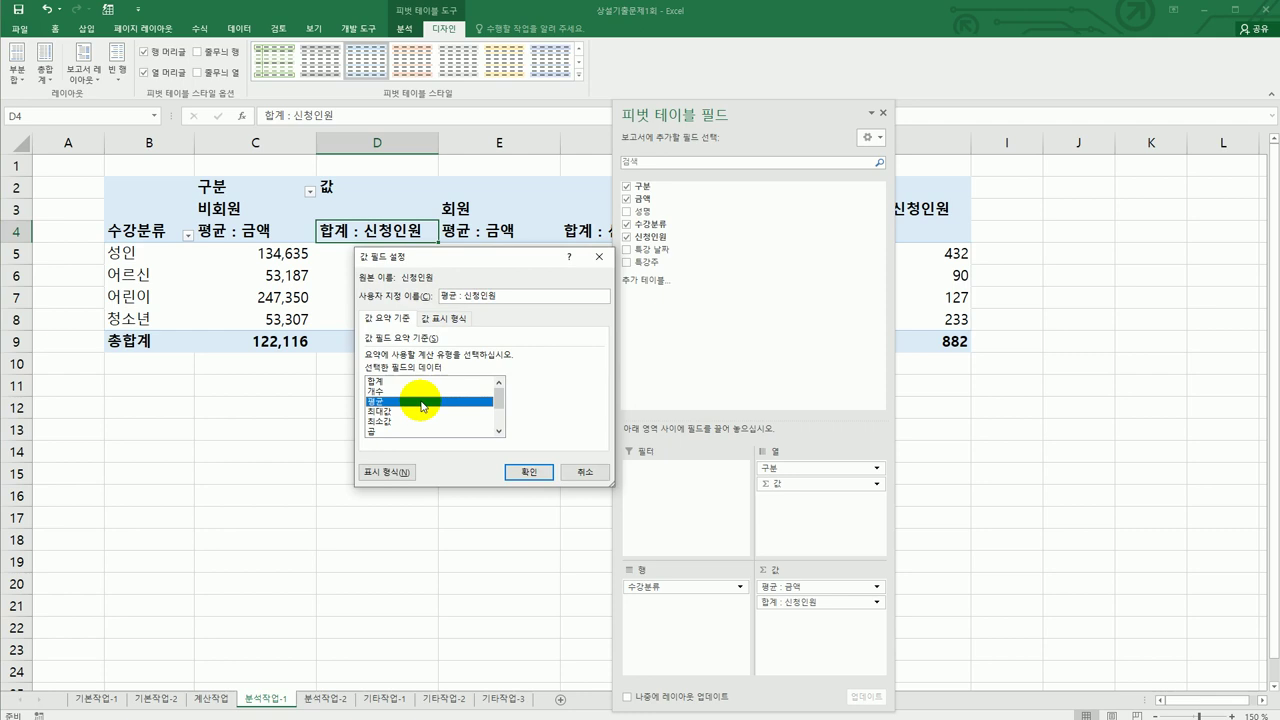
left_click(385, 471)
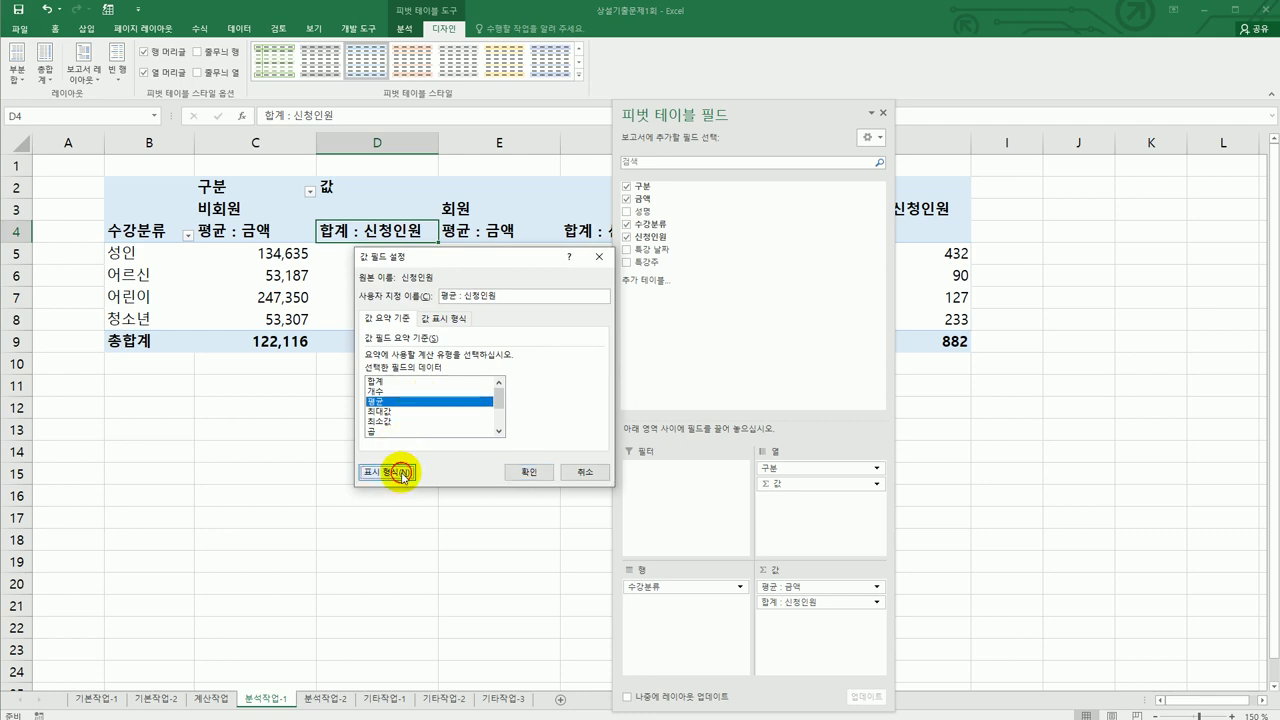
left_click(351, 269)
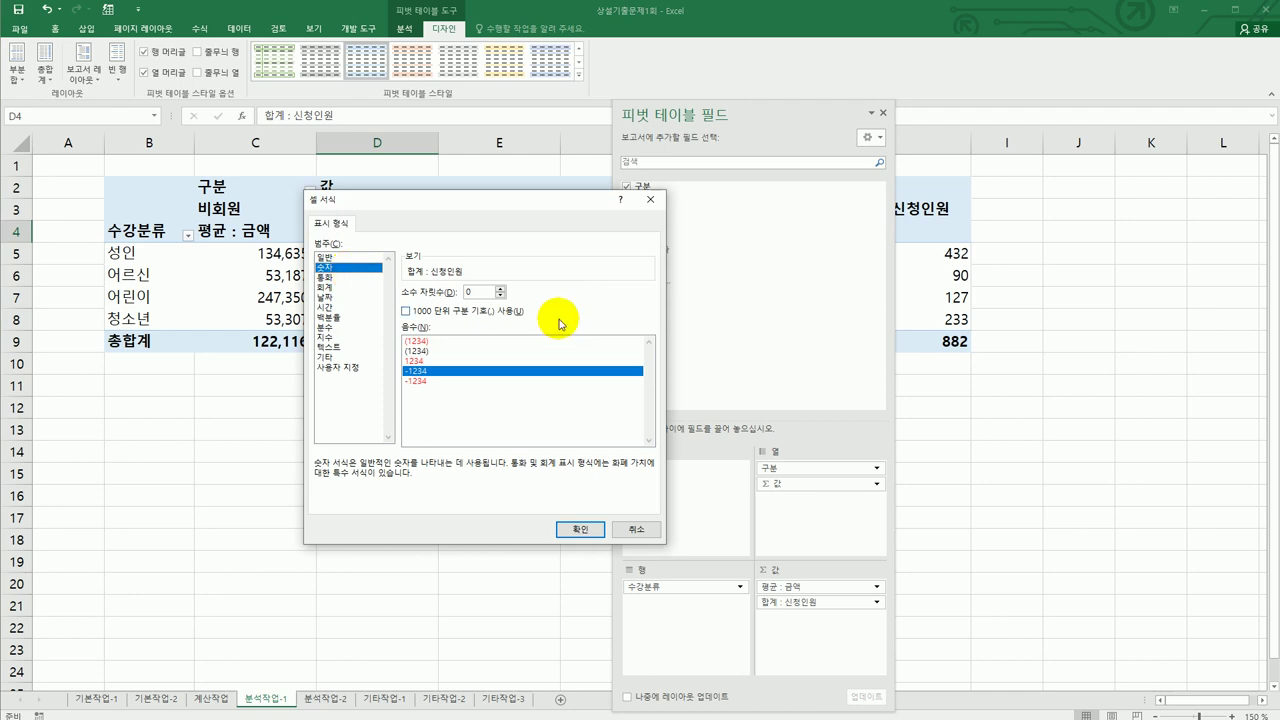
left_click(501, 289)
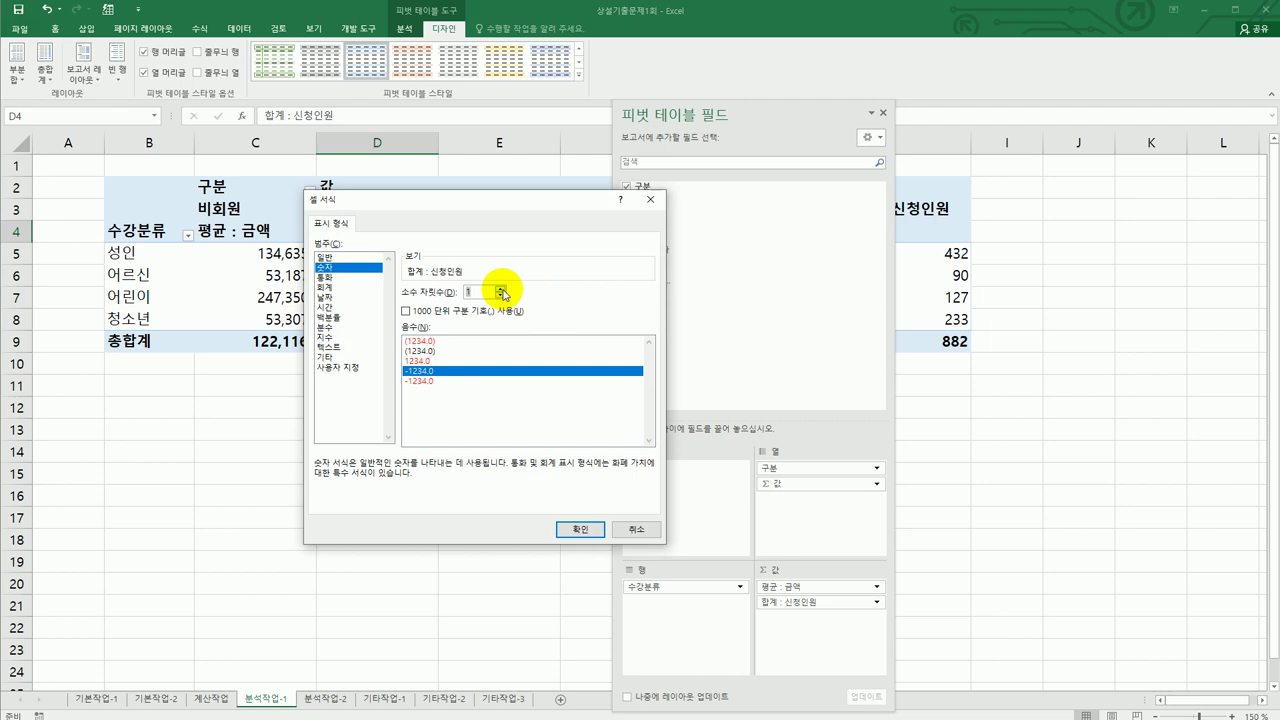
left_click(579, 530)
left_click(529, 471)
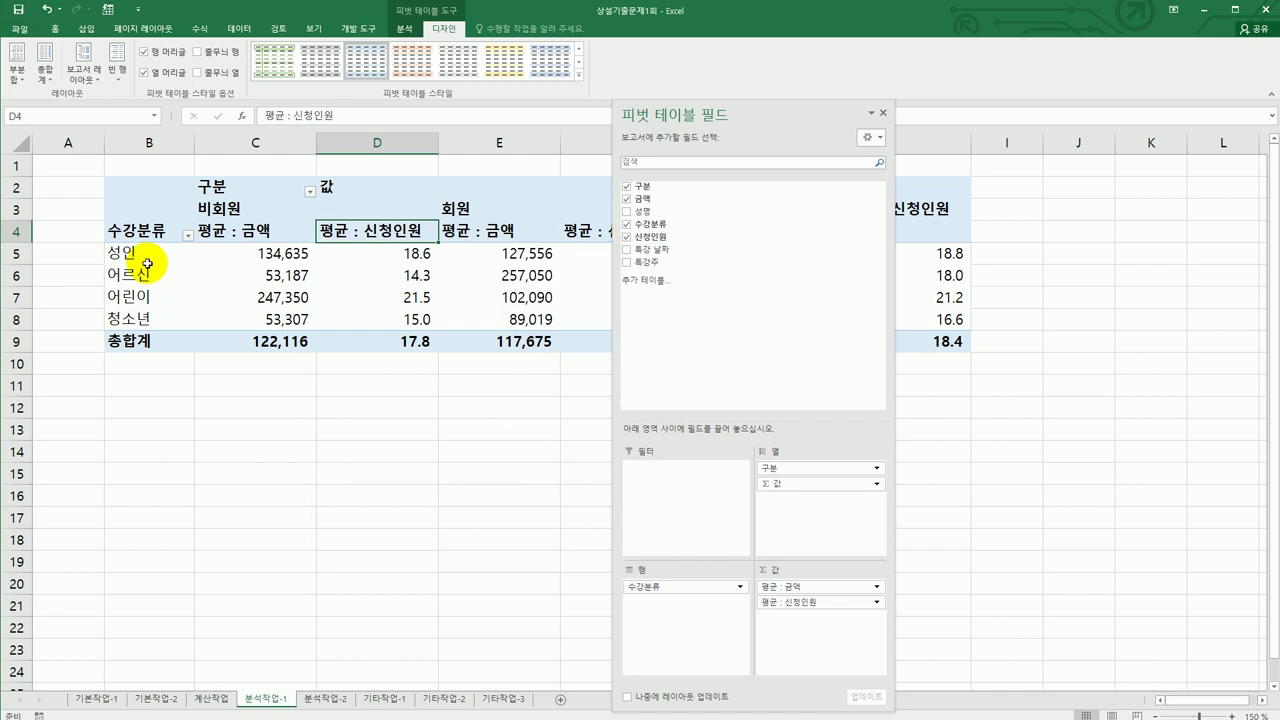
- Group the 수강분류 items 성인 and 어르신 together, and 어린이 and 청소년 into a second group
left_click_drag(146, 258, 143, 272)
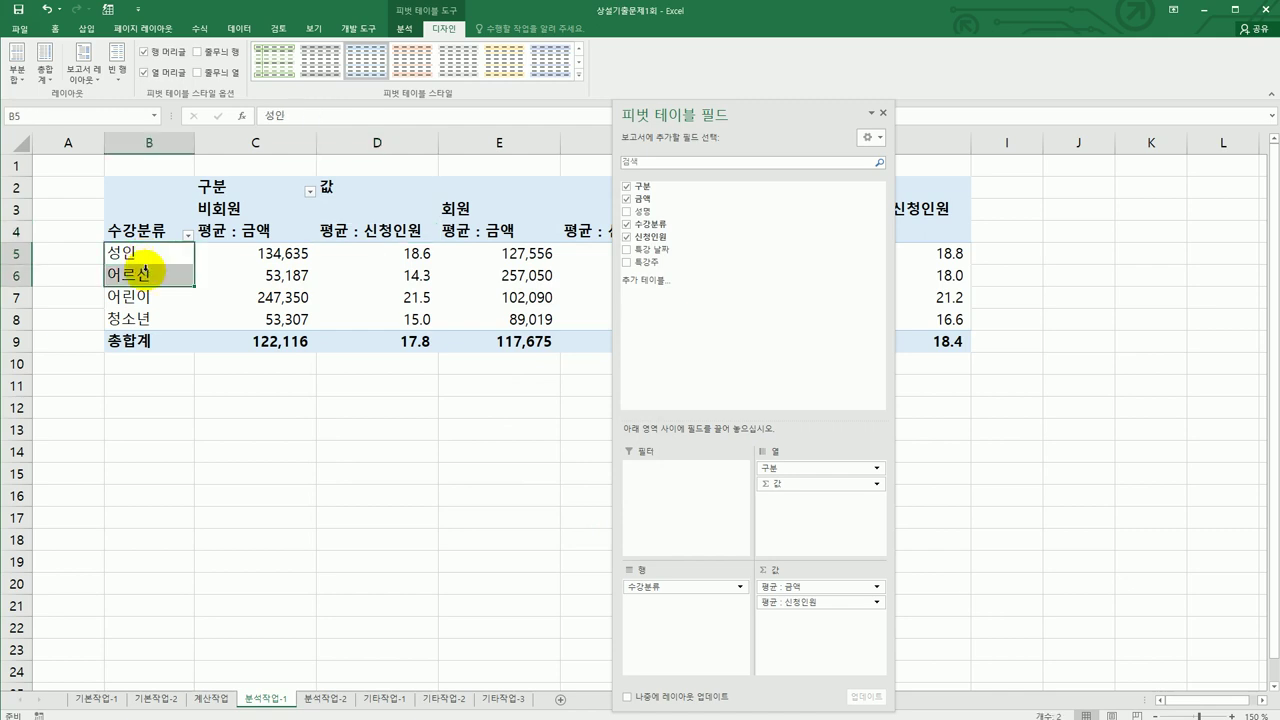
right_click(144, 272)
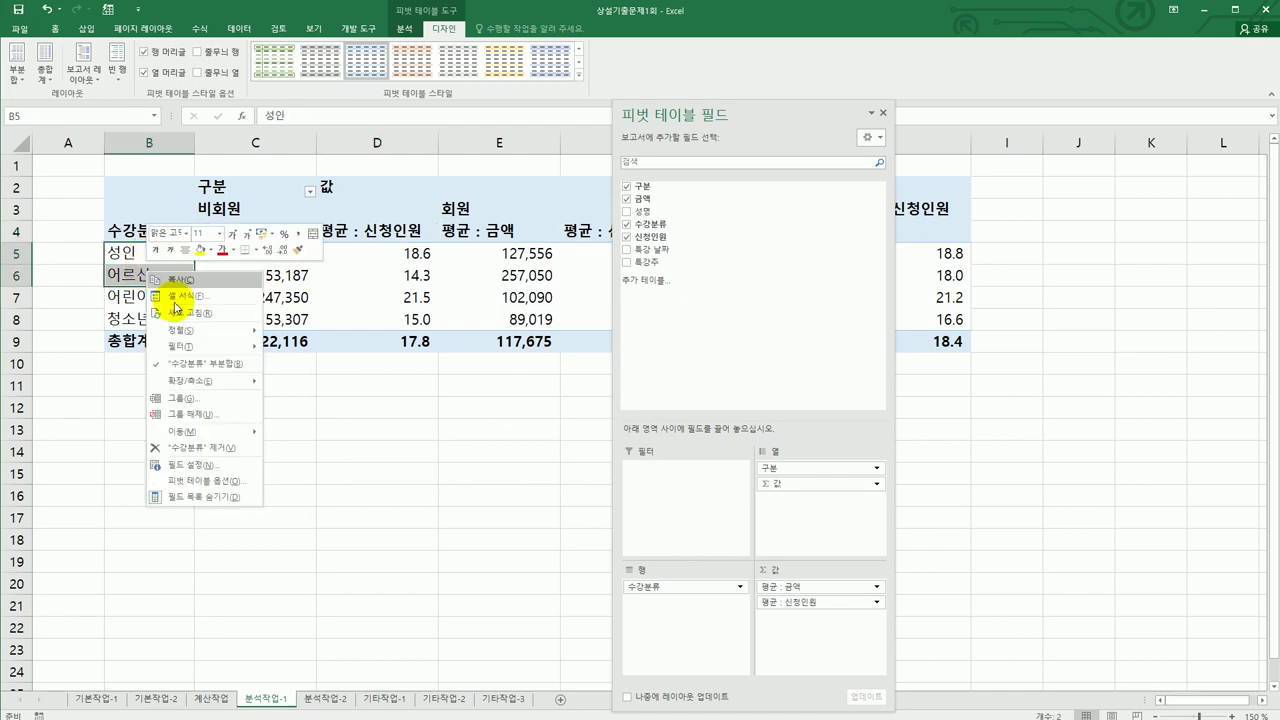
left_click(176, 400)
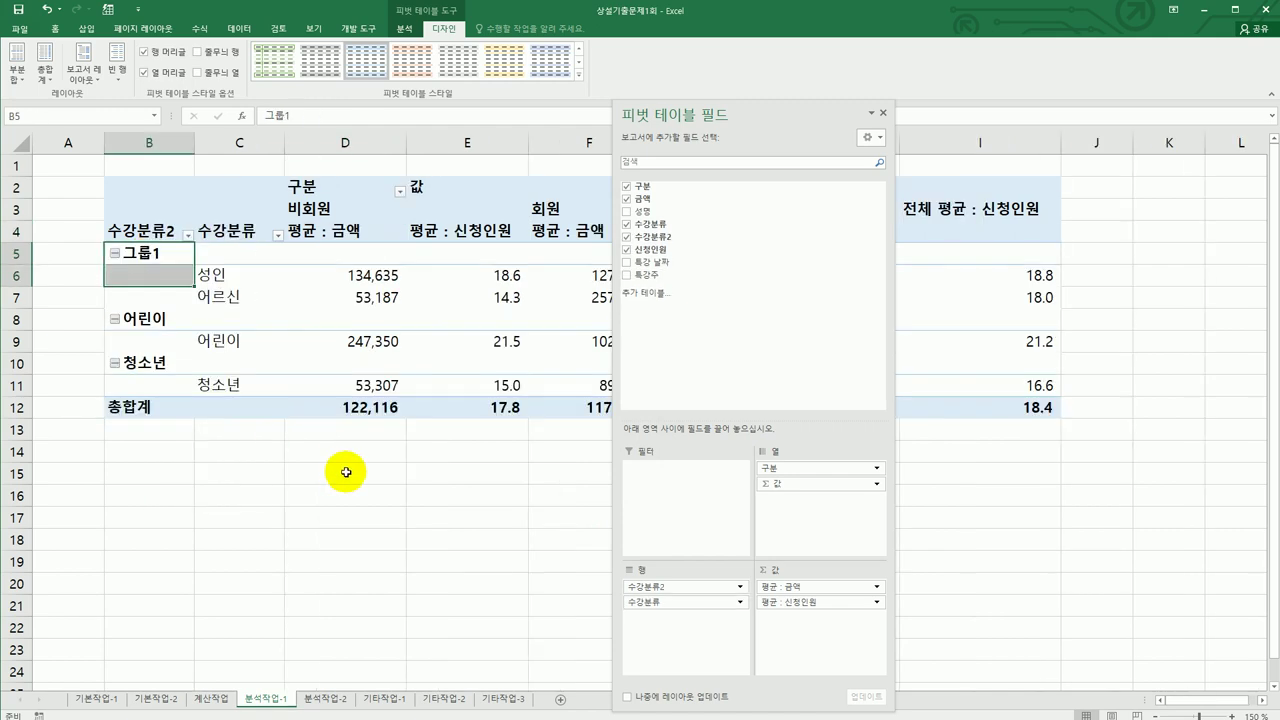
left_click(150, 318)
left_click(155, 360, "shift")
right_click(157, 360)
left_click(237, 494)
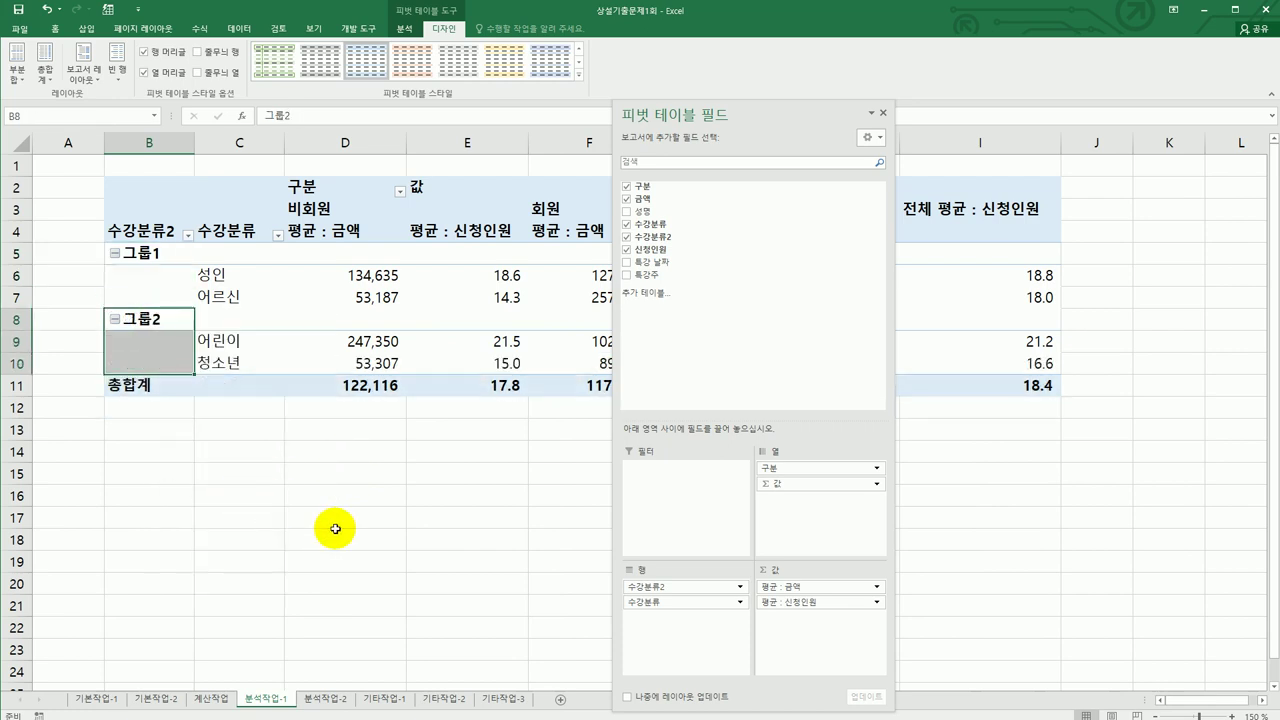
left_click(335, 529)
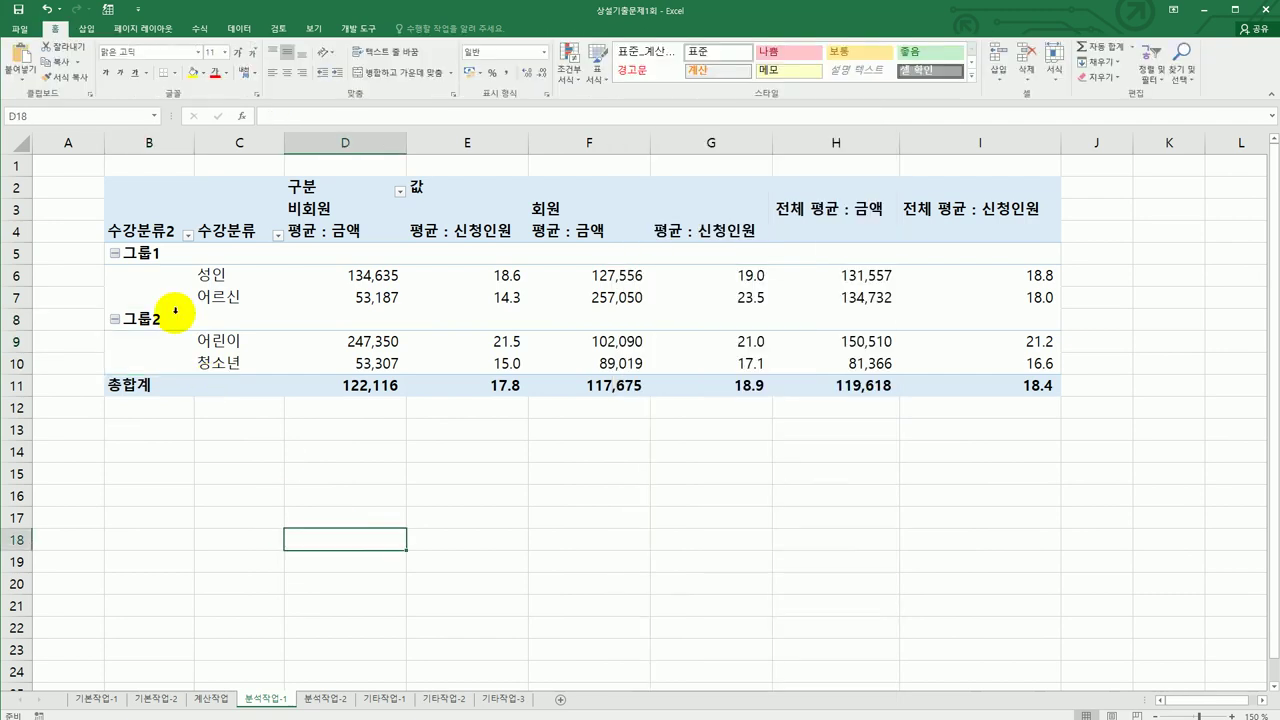
- Hide the expand/collapse buttons beside the 수강분류2 group names in the pivot table
left_click(140, 252)
left_click(140, 320)
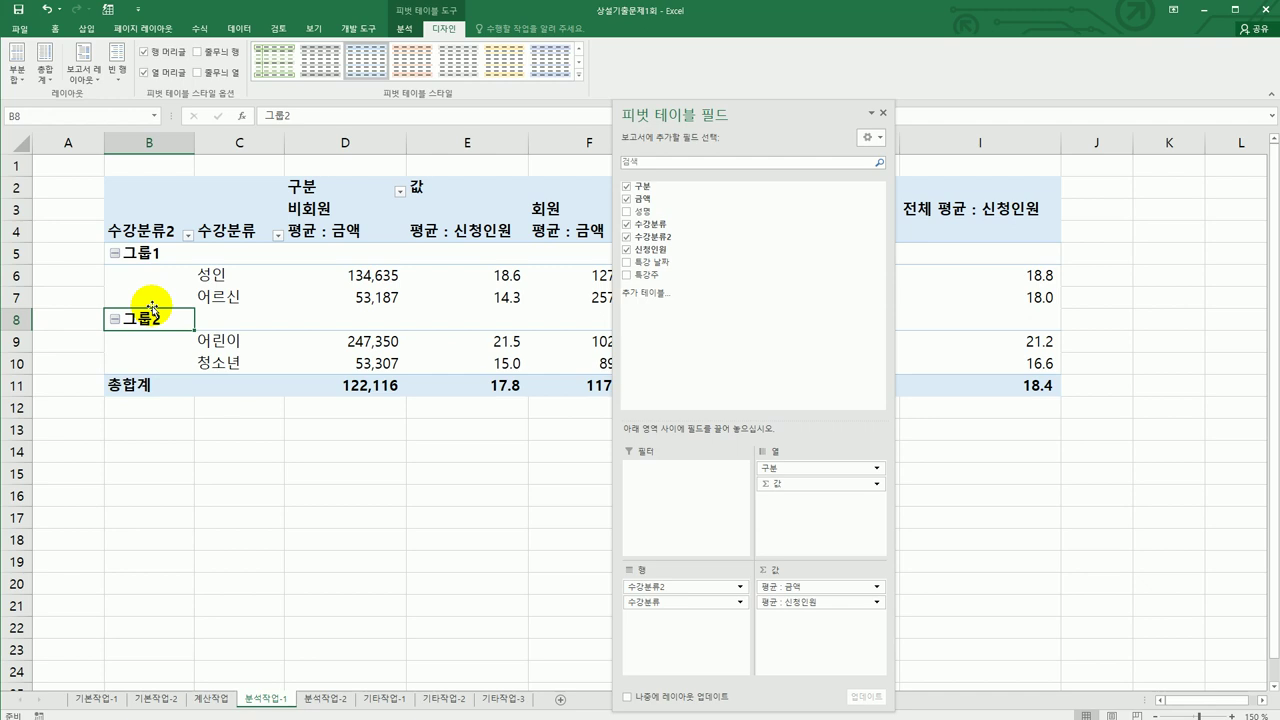
left_click(405, 28)
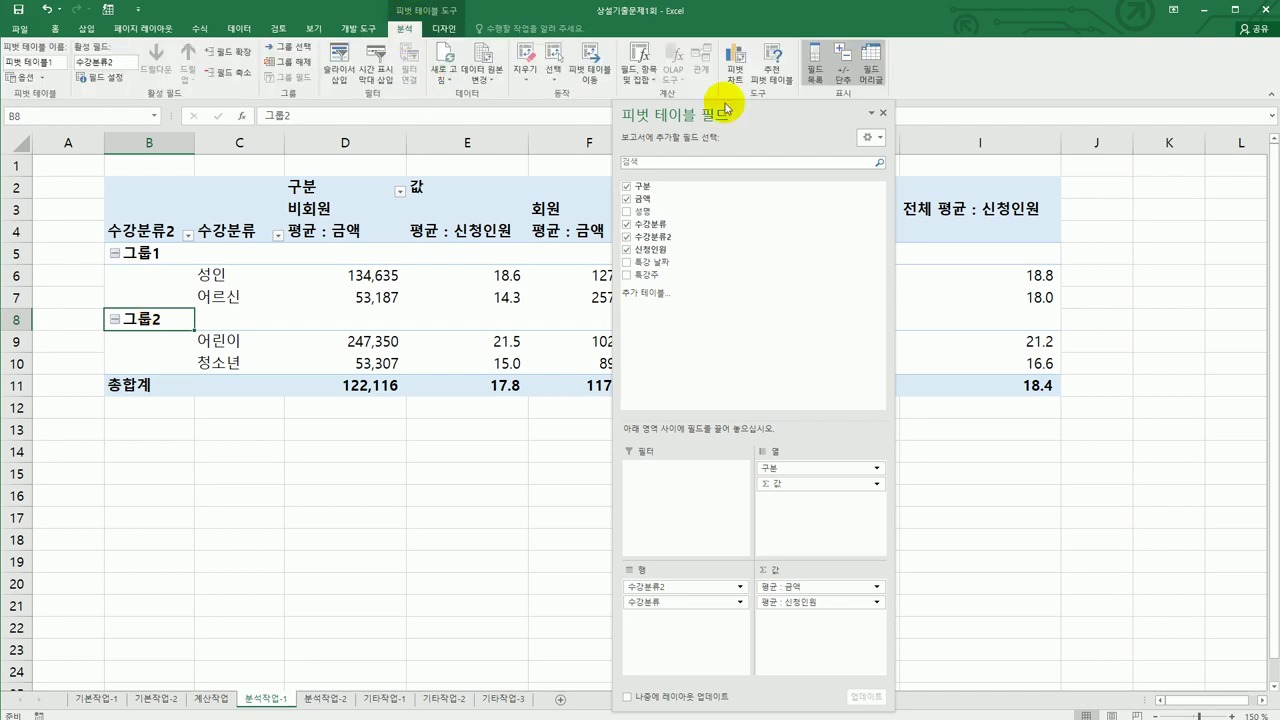
left_click(845, 76)
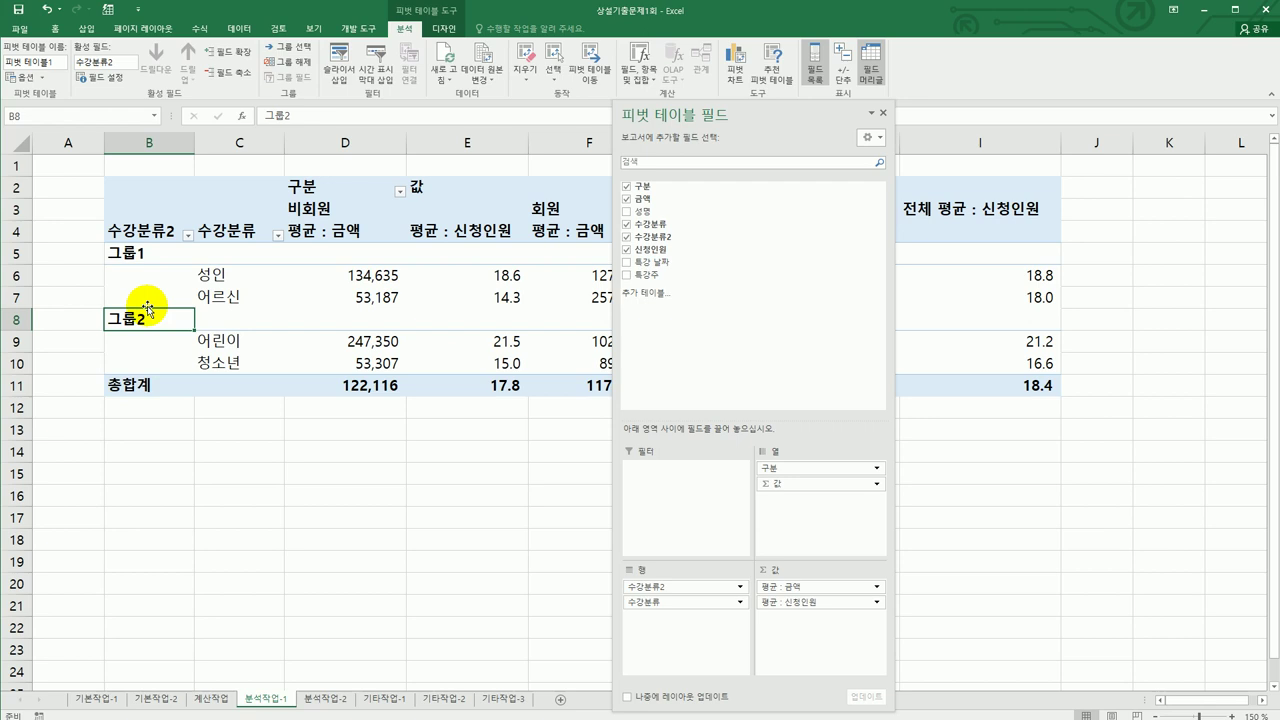
- Show grand totals for columns only in the pivot table and close its field list
left_click(445, 29)
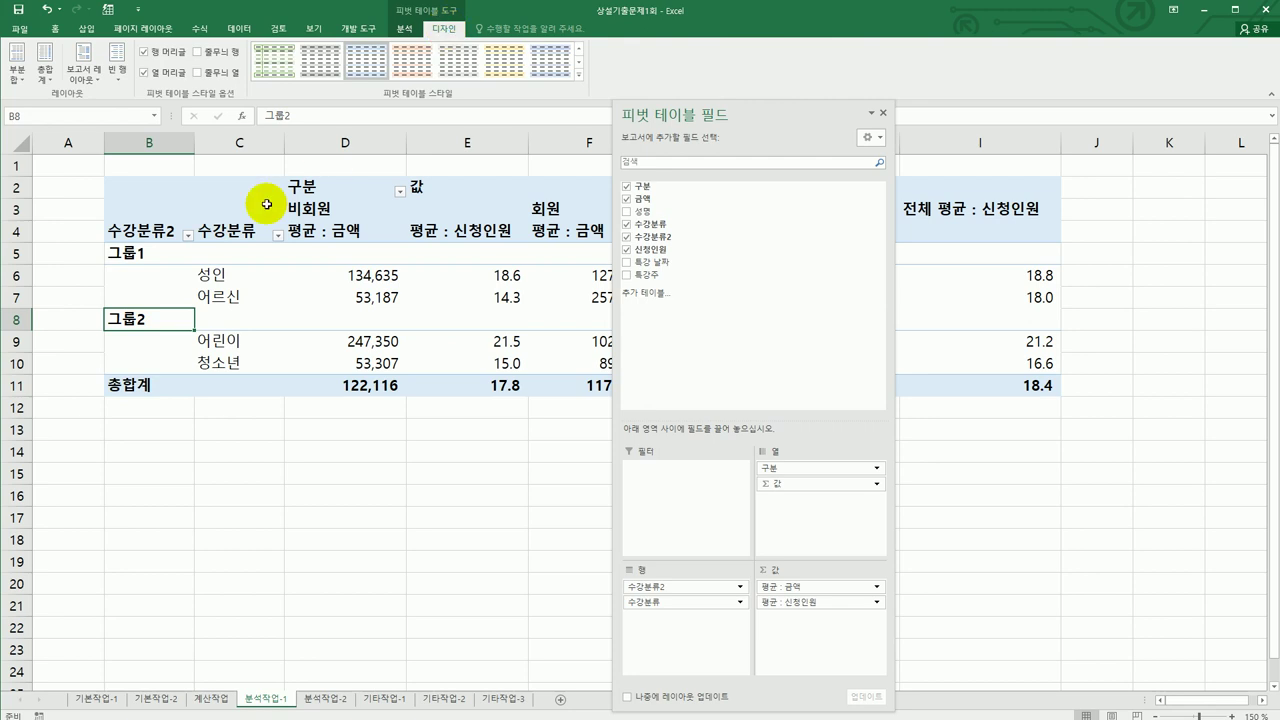
left_click(47, 76)
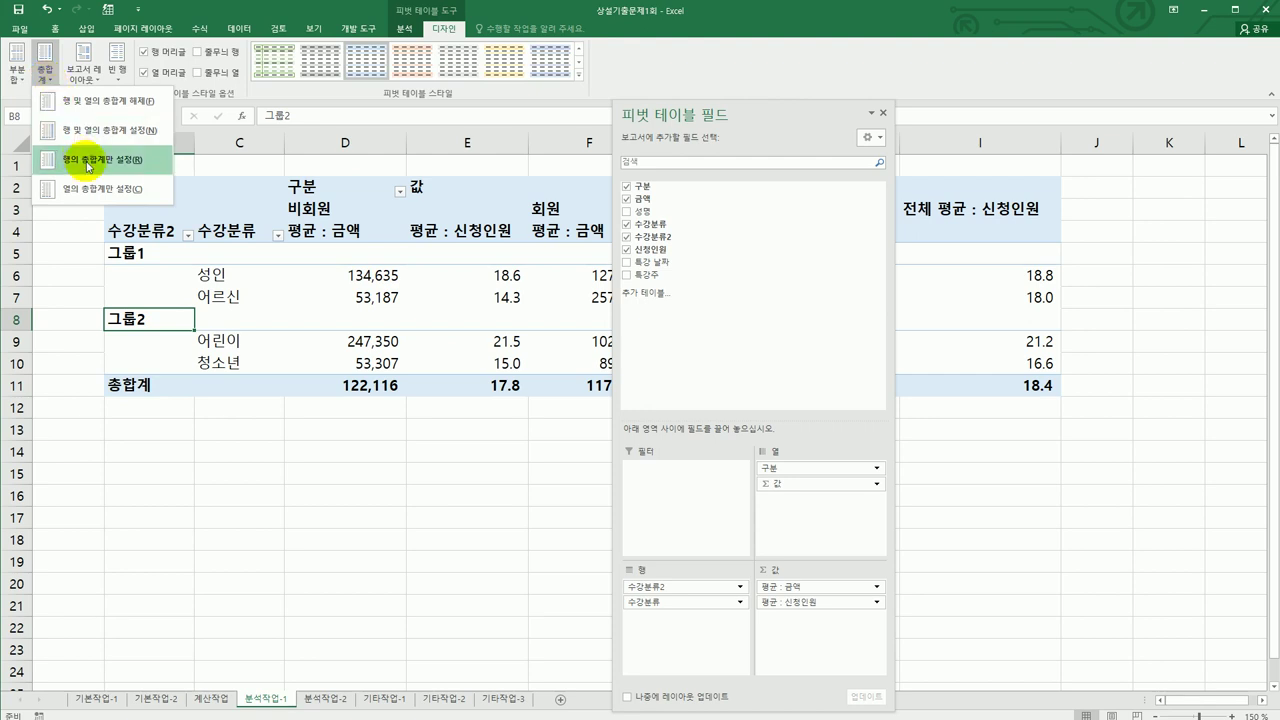
left_click(112, 194)
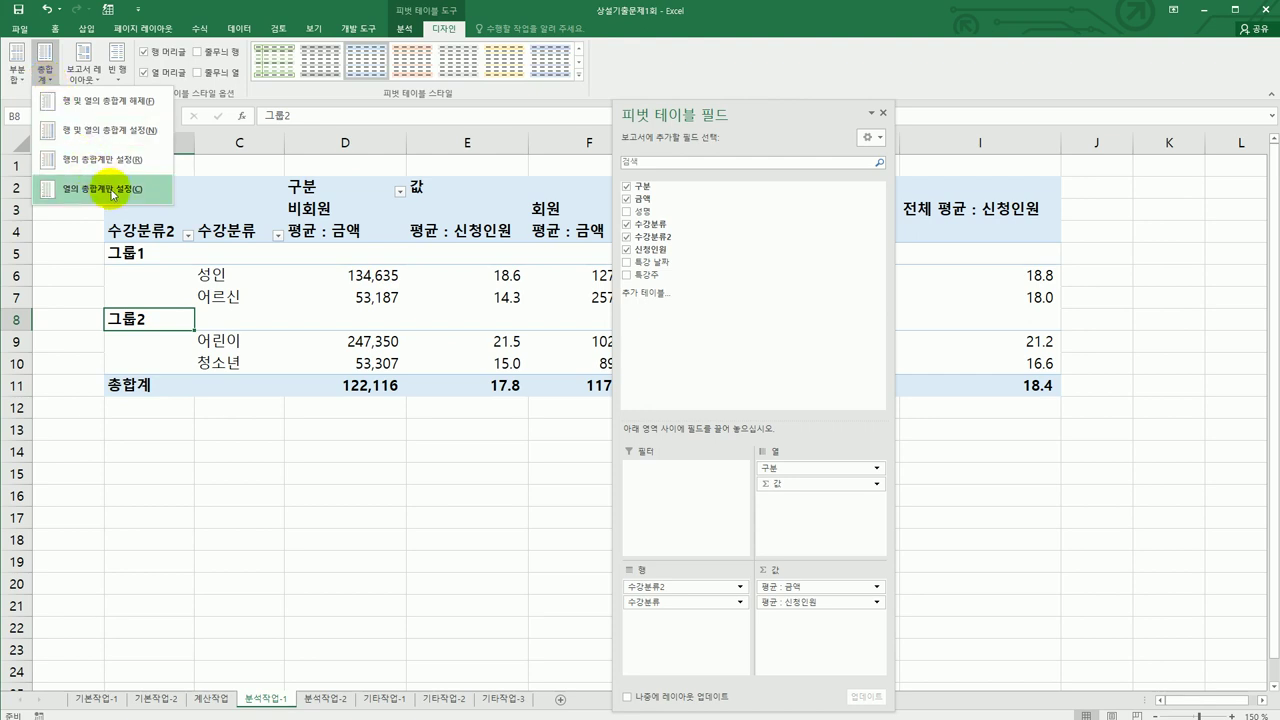
left_click(112, 190)
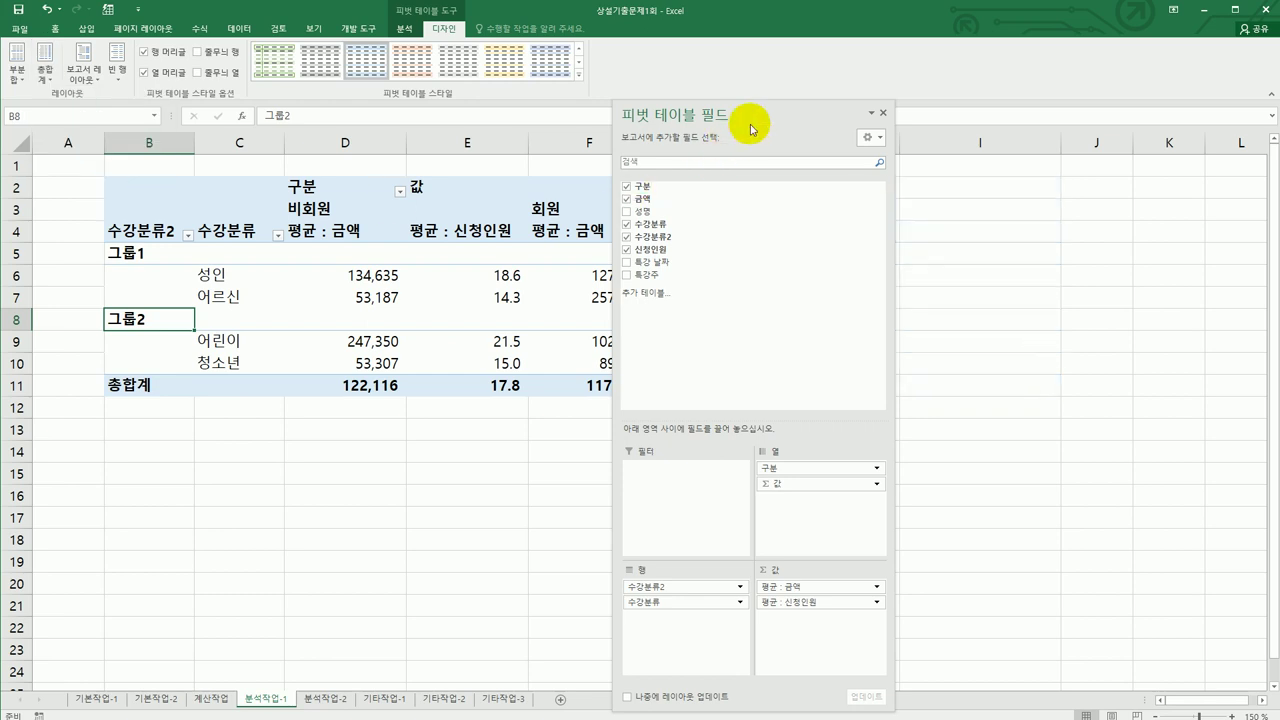
left_click(883, 113)
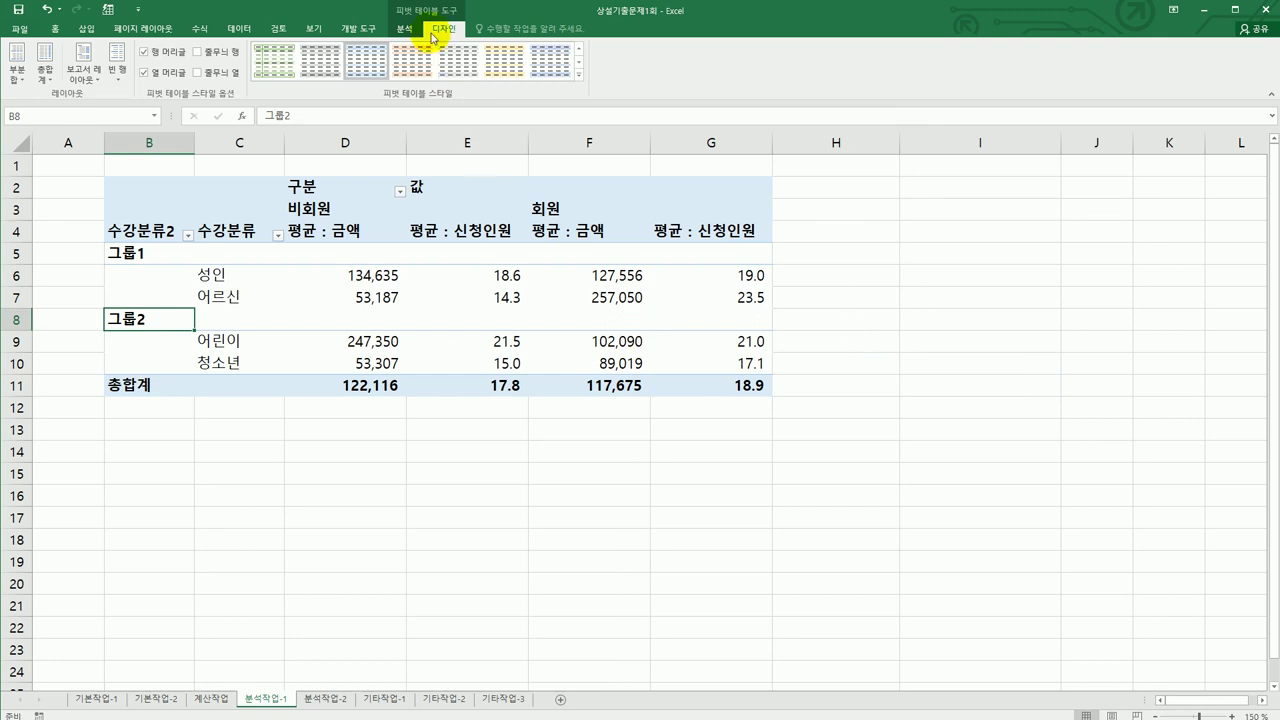
- Show the subtotals at the top of each group and apply a light gold 밝게 pivot style with shaded headers and grand total row
left_click(15, 80)
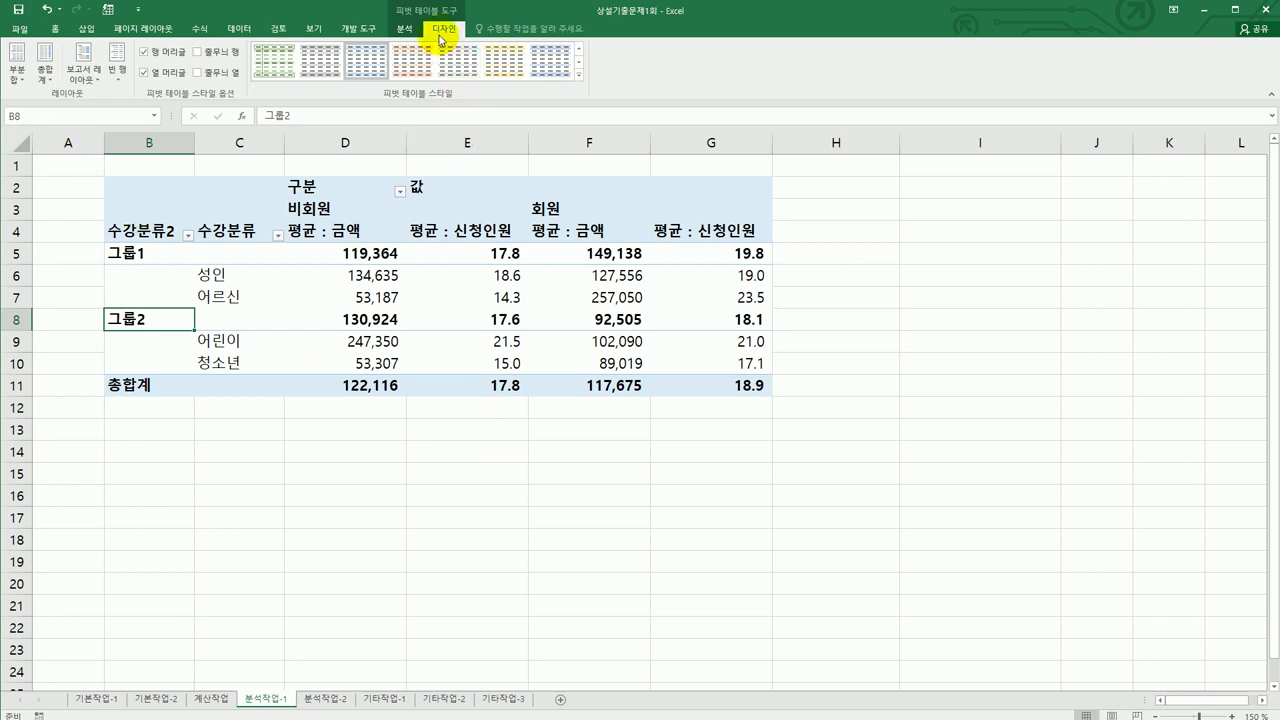
left_click(576, 80)
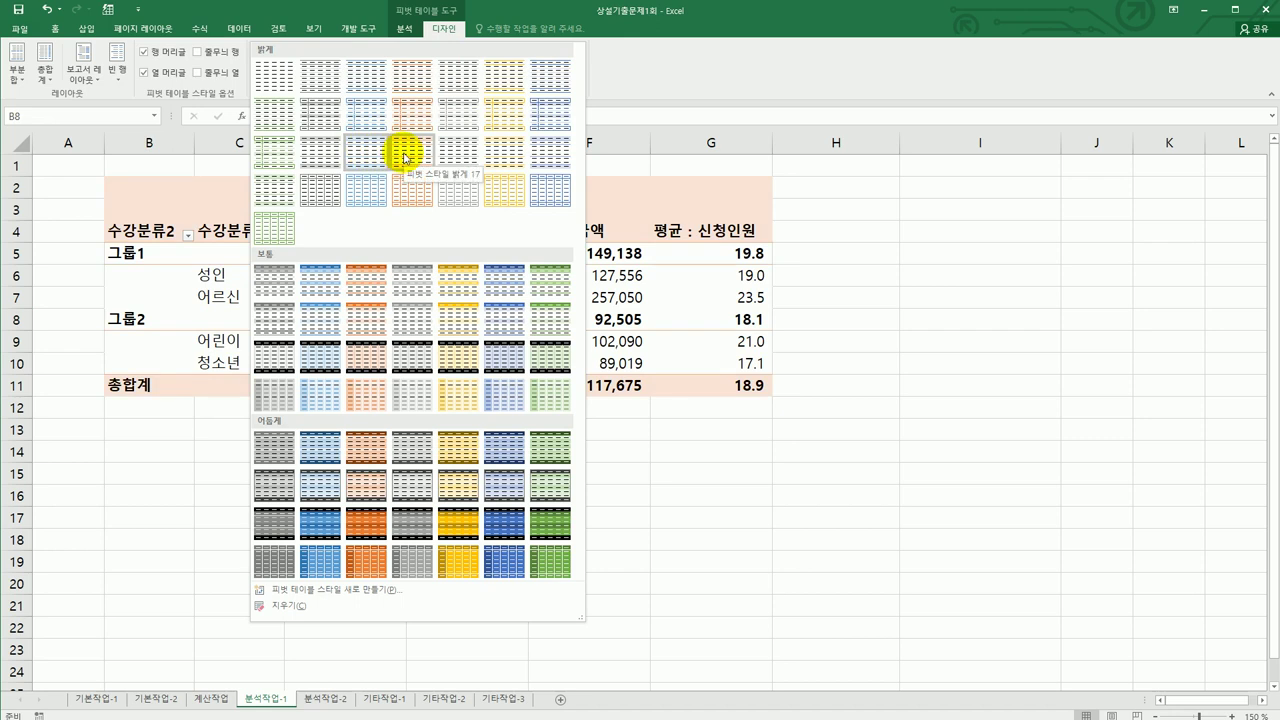
left_click(491, 157)
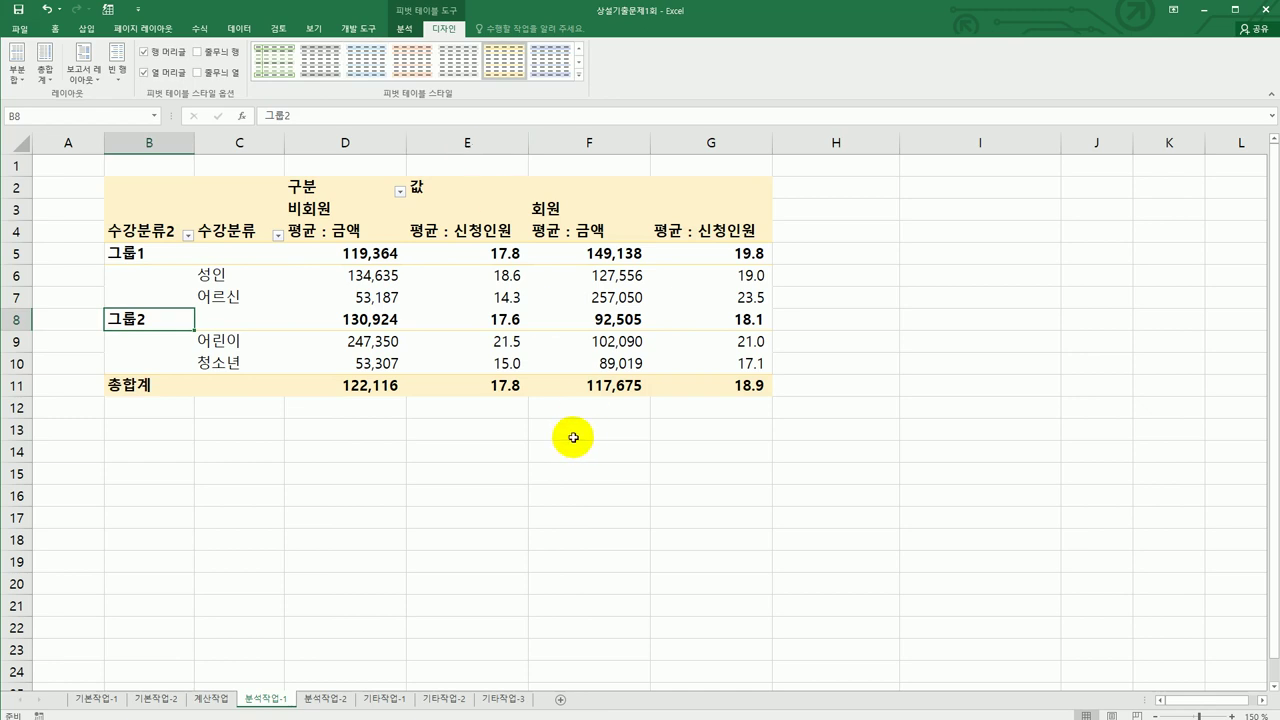
- Extract the detail records behind the 회원 average 금액 for 어르신 onto a new sheet
left_click(242, 299)
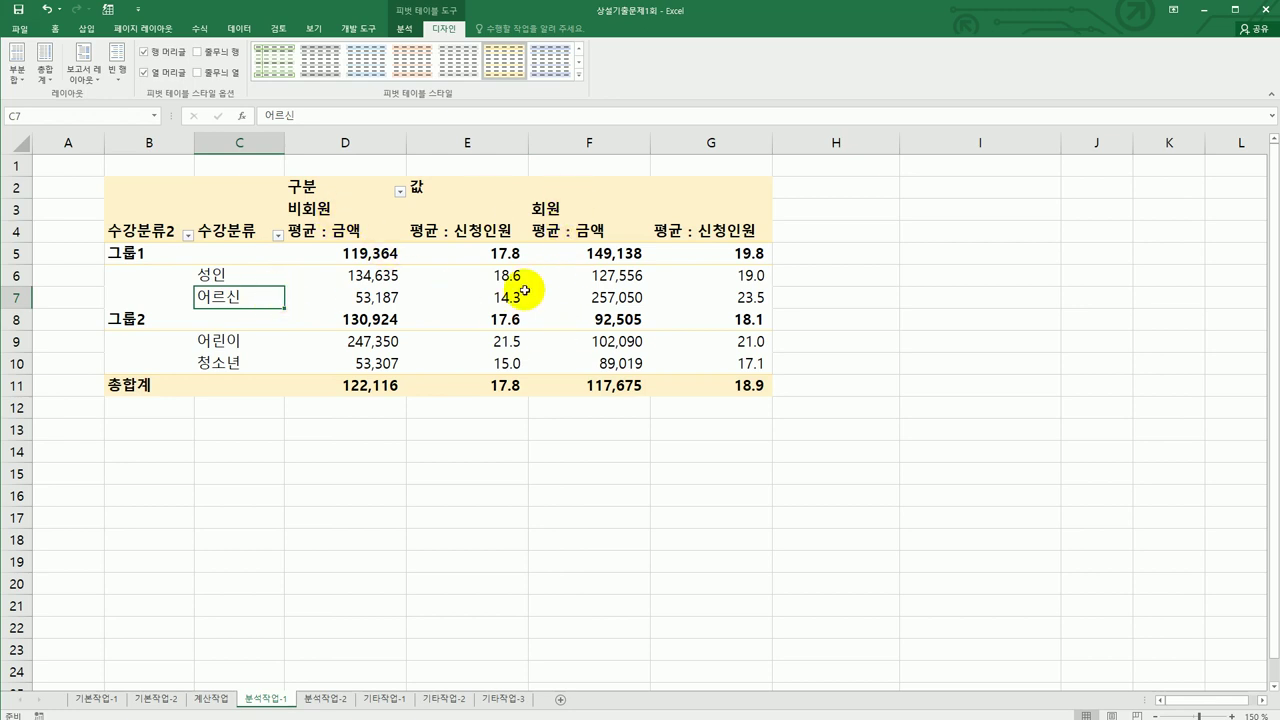
left_click(565, 293)
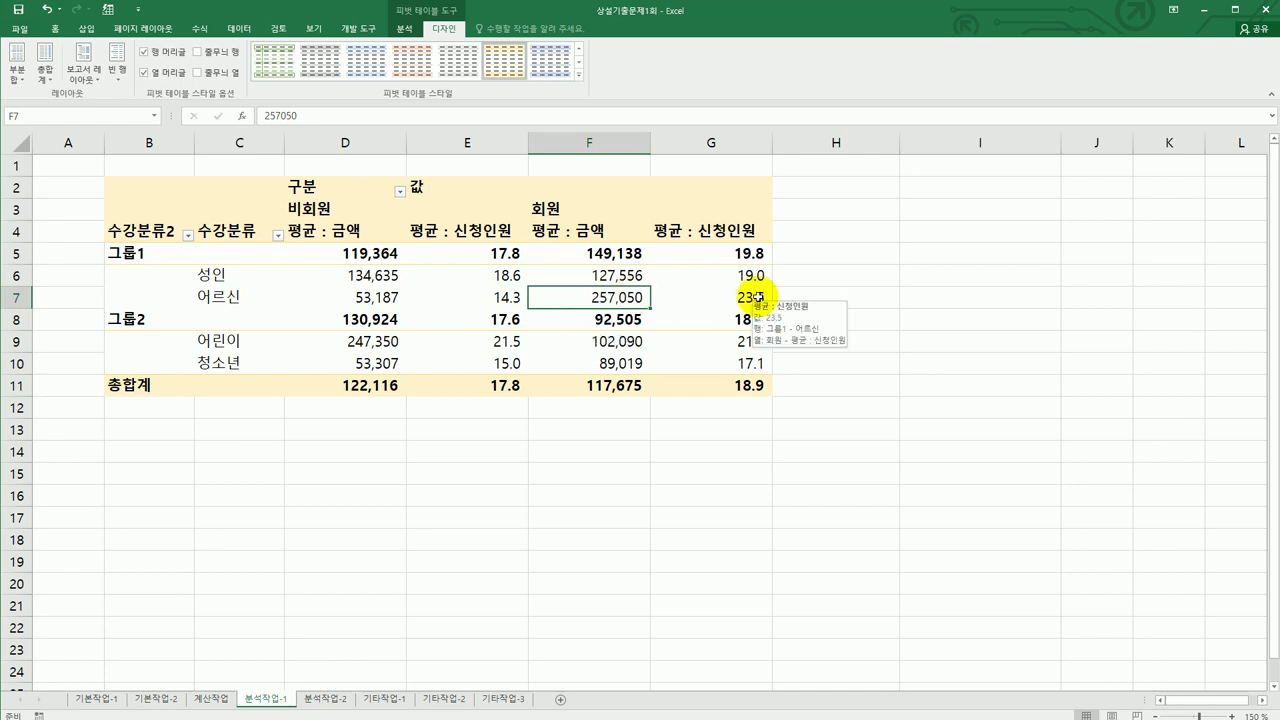
left_click(729, 293)
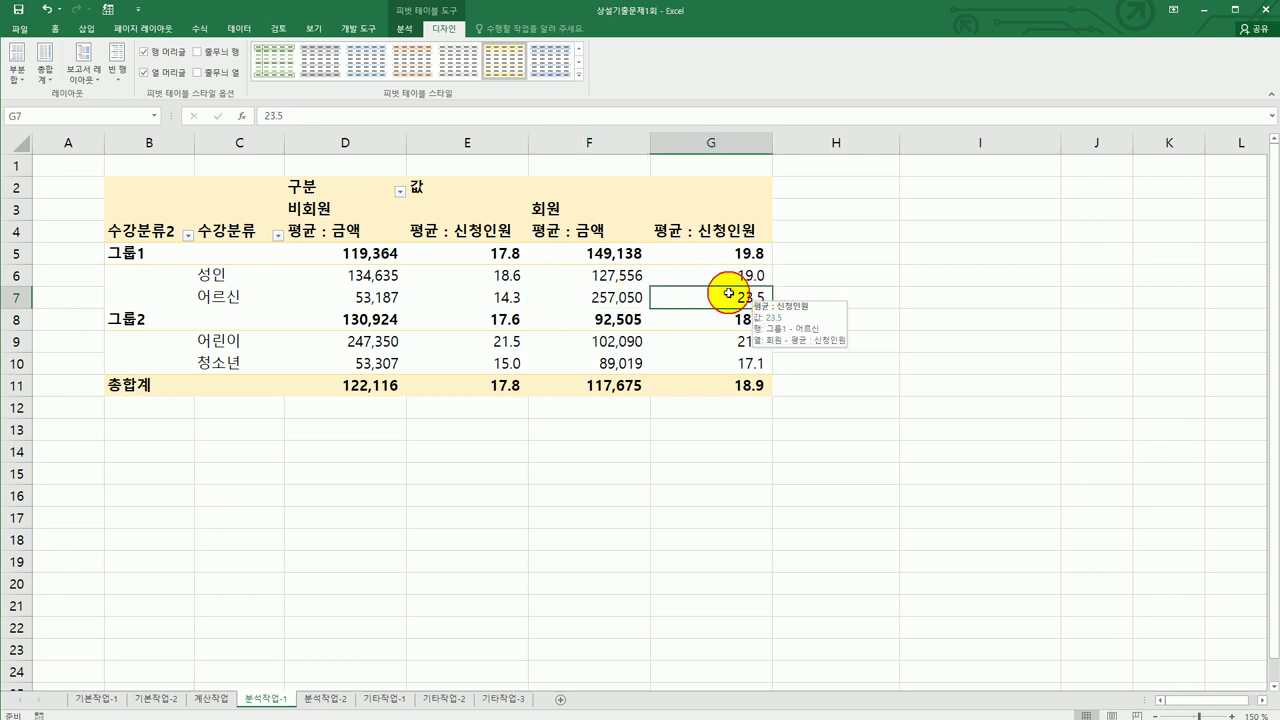
left_click(594, 293)
mouse_move(701, 382)
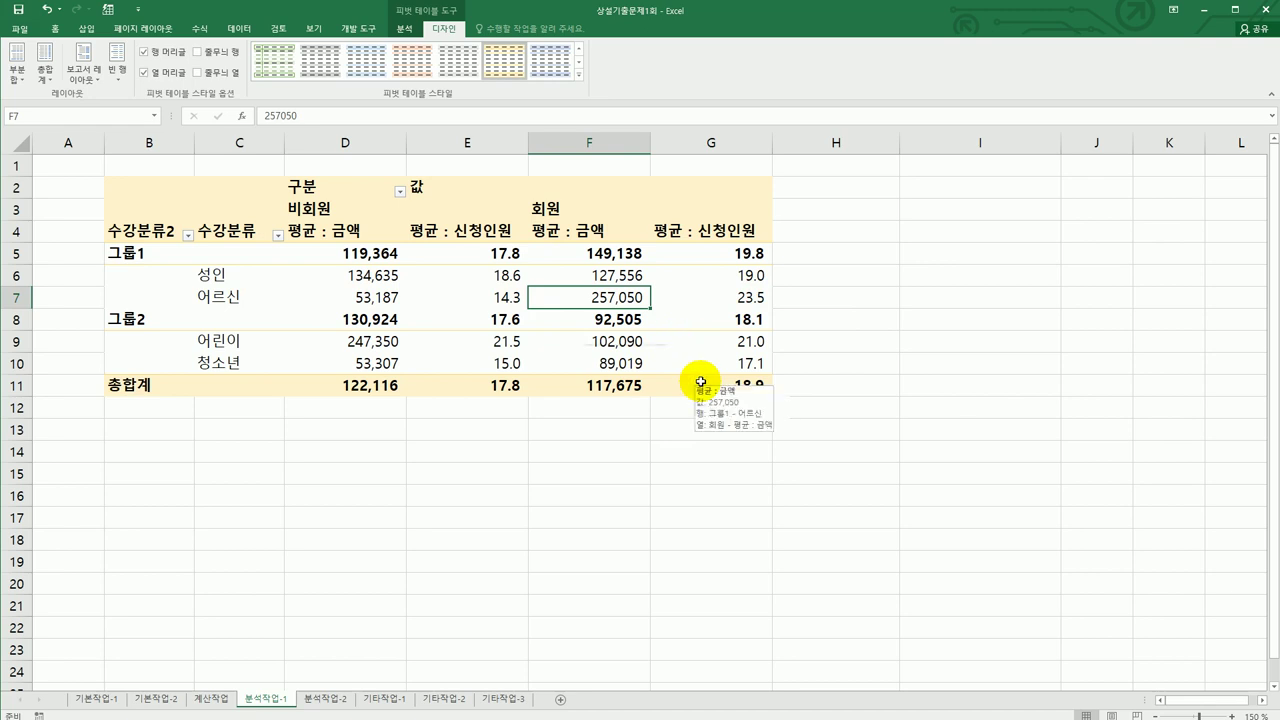
double_click(590, 297)
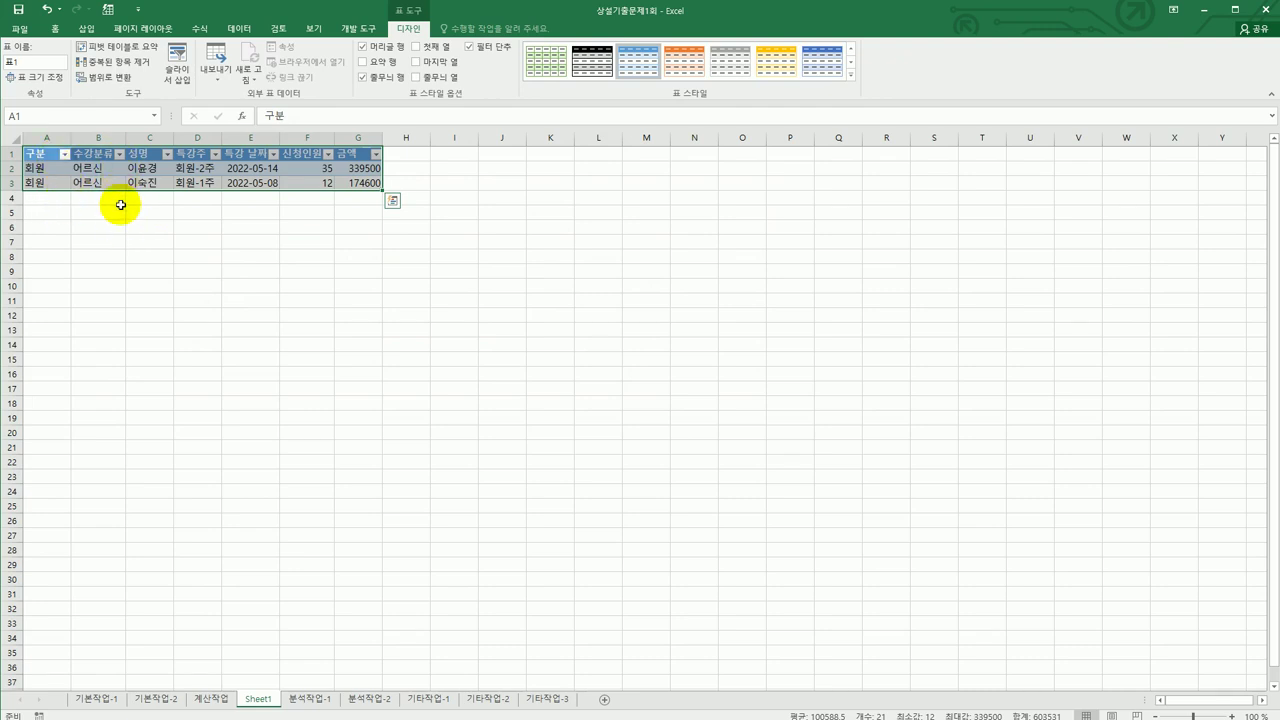
- Rename the extracted detail sheet Sheet1 as 회원어르신
left_click(311, 699)
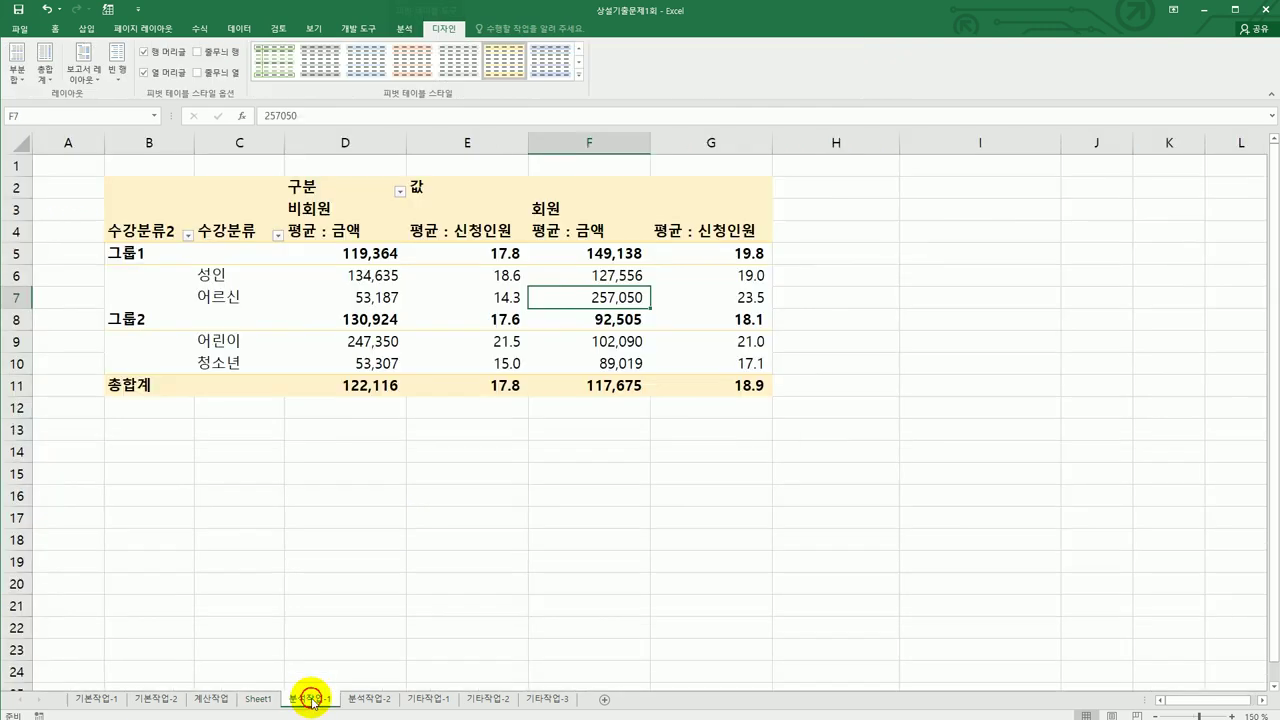
left_click(258, 699)
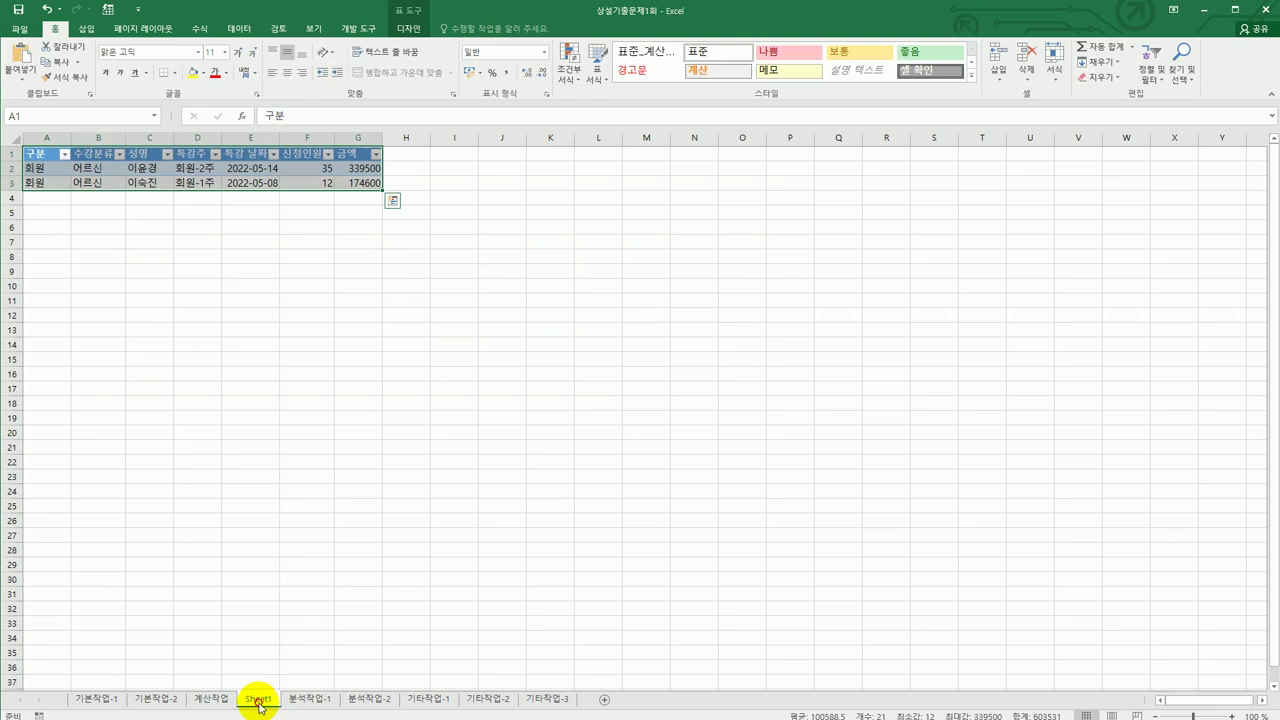
double_click(258, 700)
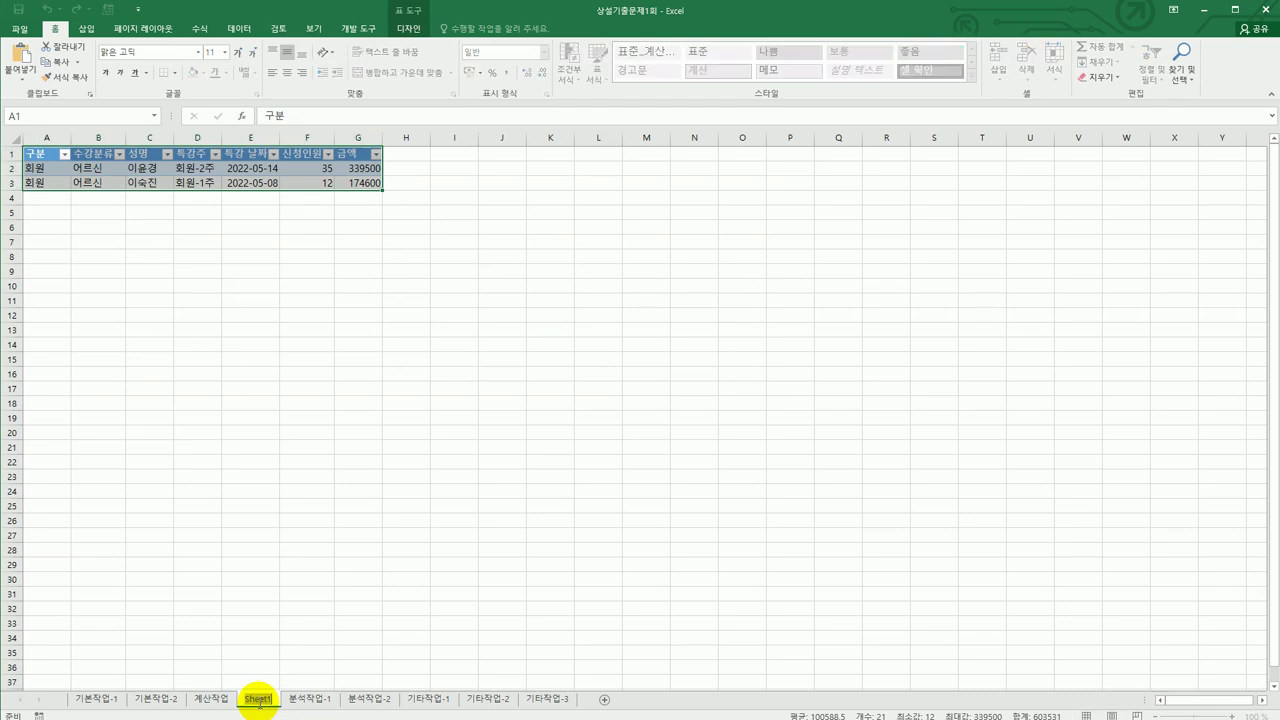
type("gh")
key("BackSpace")
key("BackSpace")
type("회")
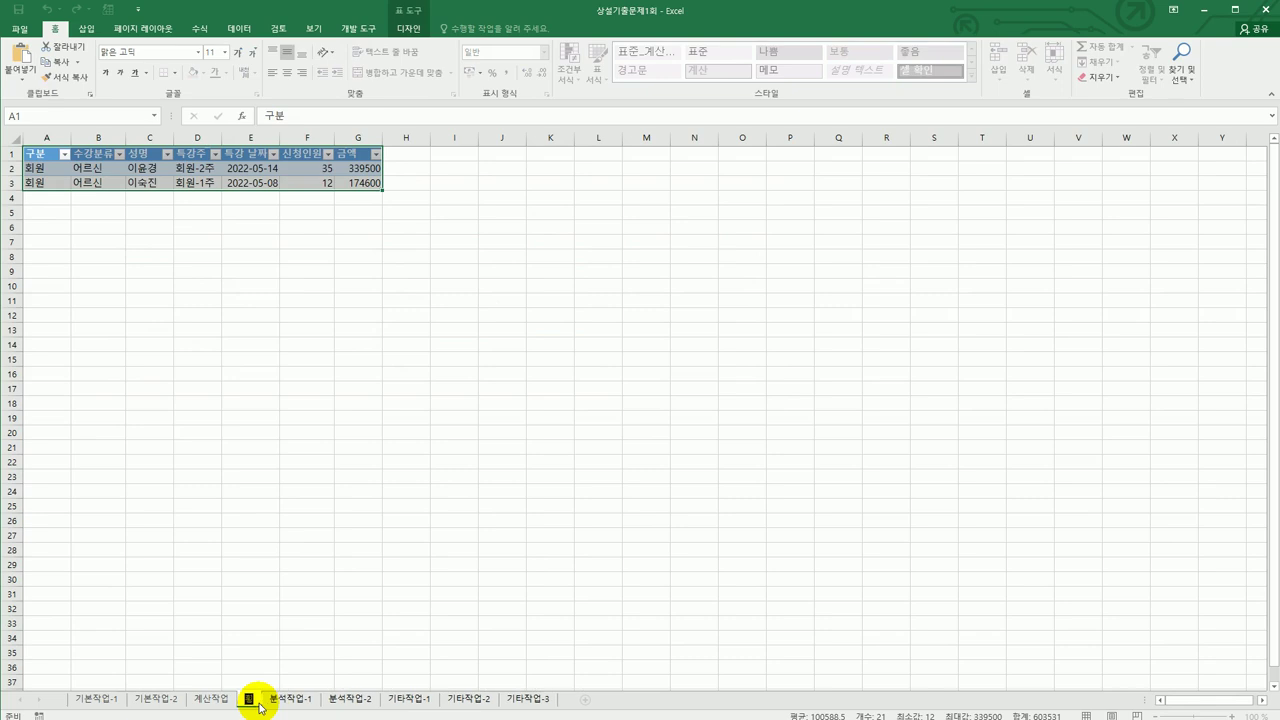
type("원여르신")
key("Return")
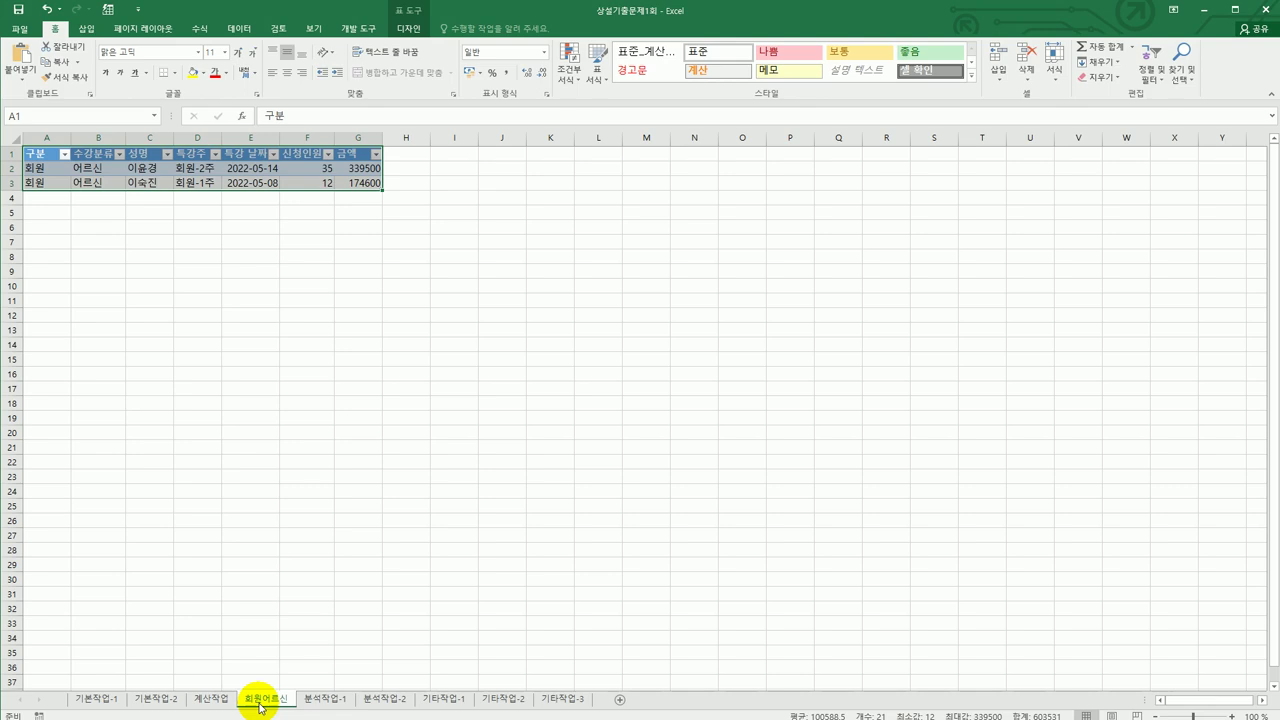
- Go back to the 분석작업-1 pivot sheet and move on to the 분석작업-2 sheet with the contact table
left_click(334, 698)
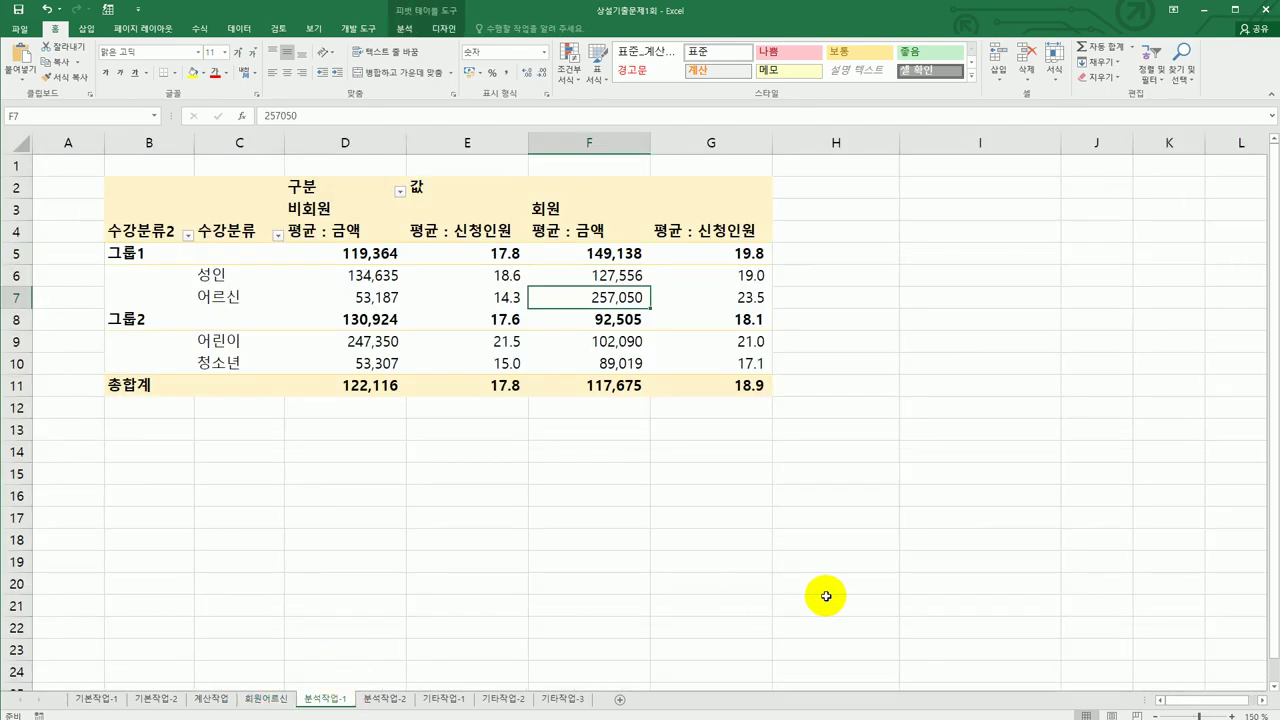
left_click(894, 599)
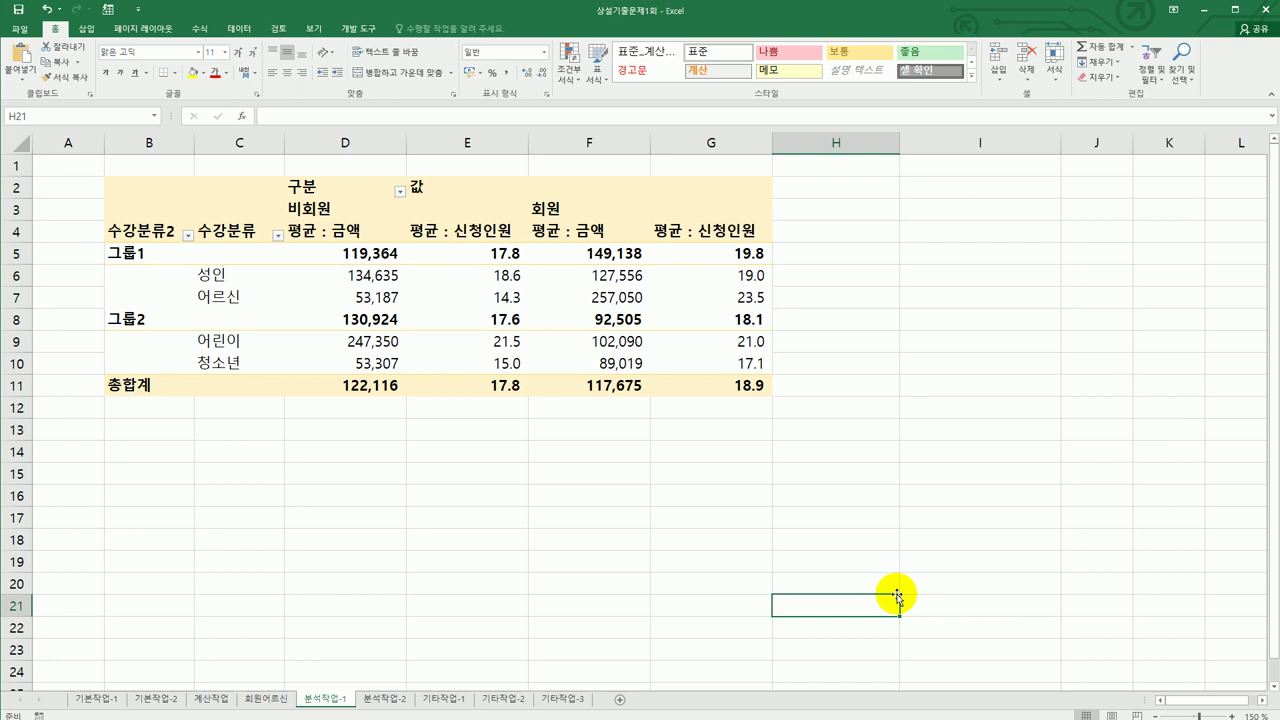
left_click(408, 697)
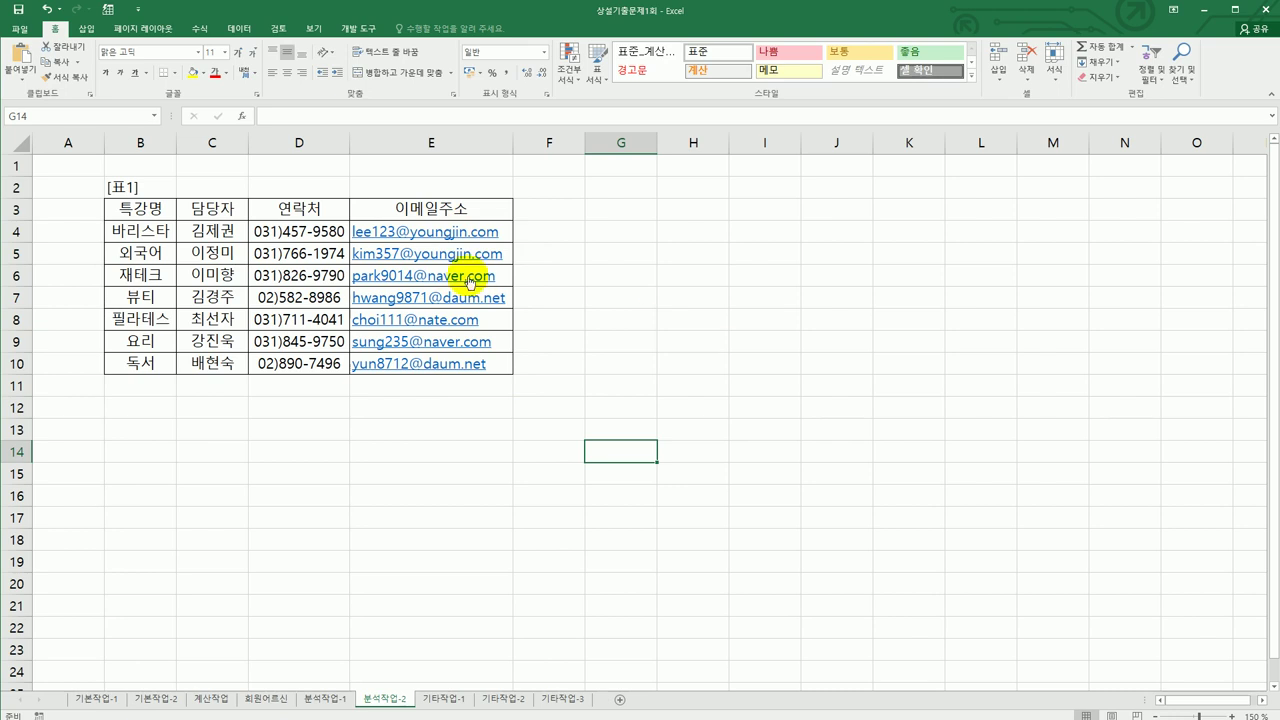
left_click(451, 207)
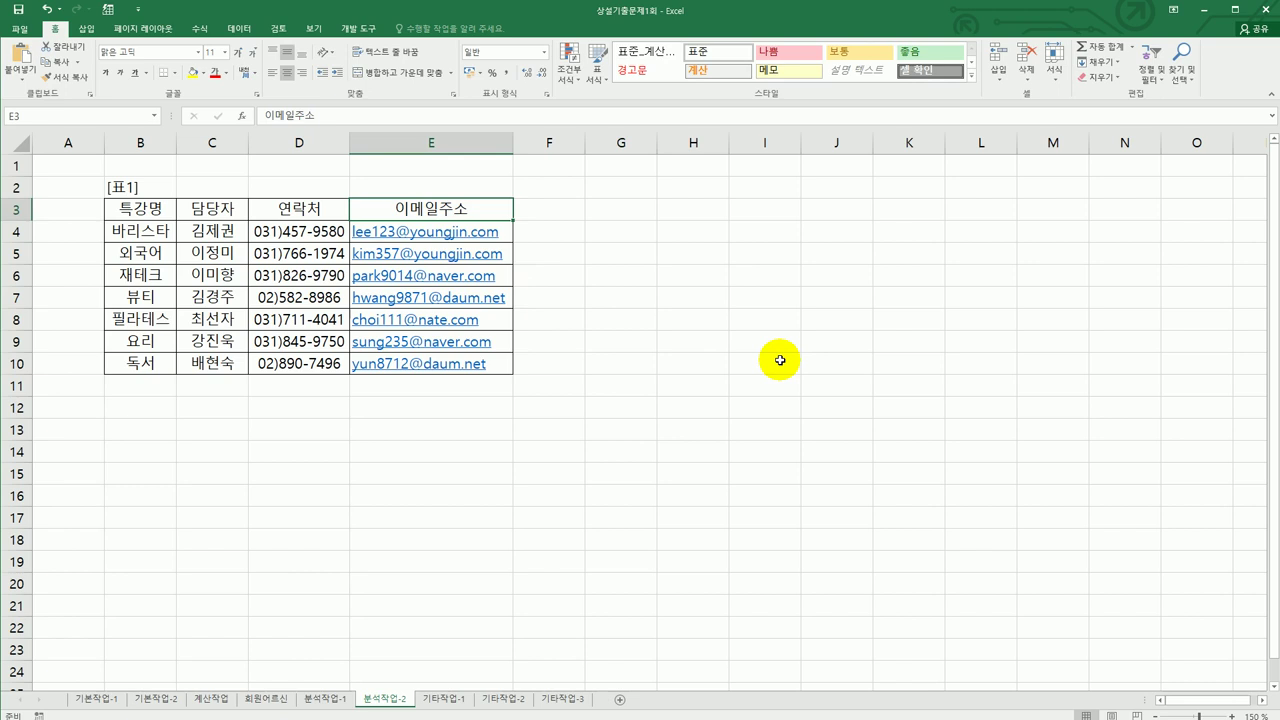
left_click(559, 239)
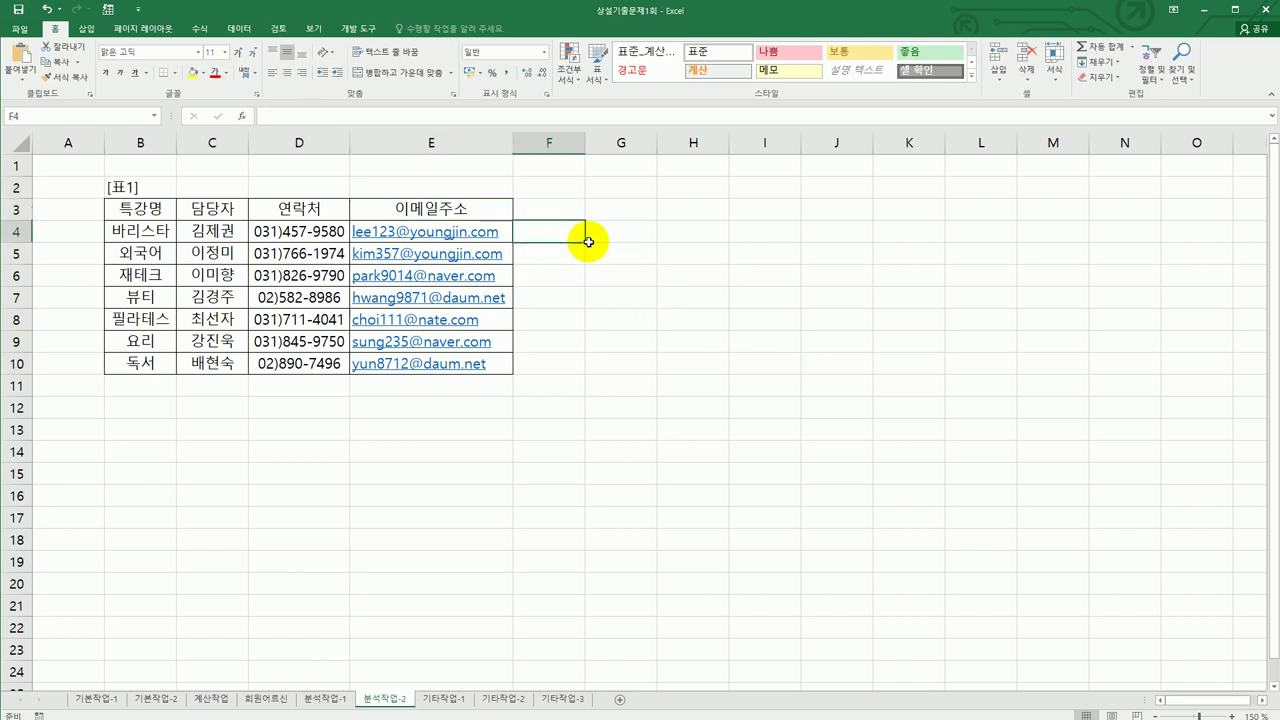
- Reset the data validation on the 이메일주소 cells E4:E10 so that 모든 값 is allowed
left_click(381, 215)
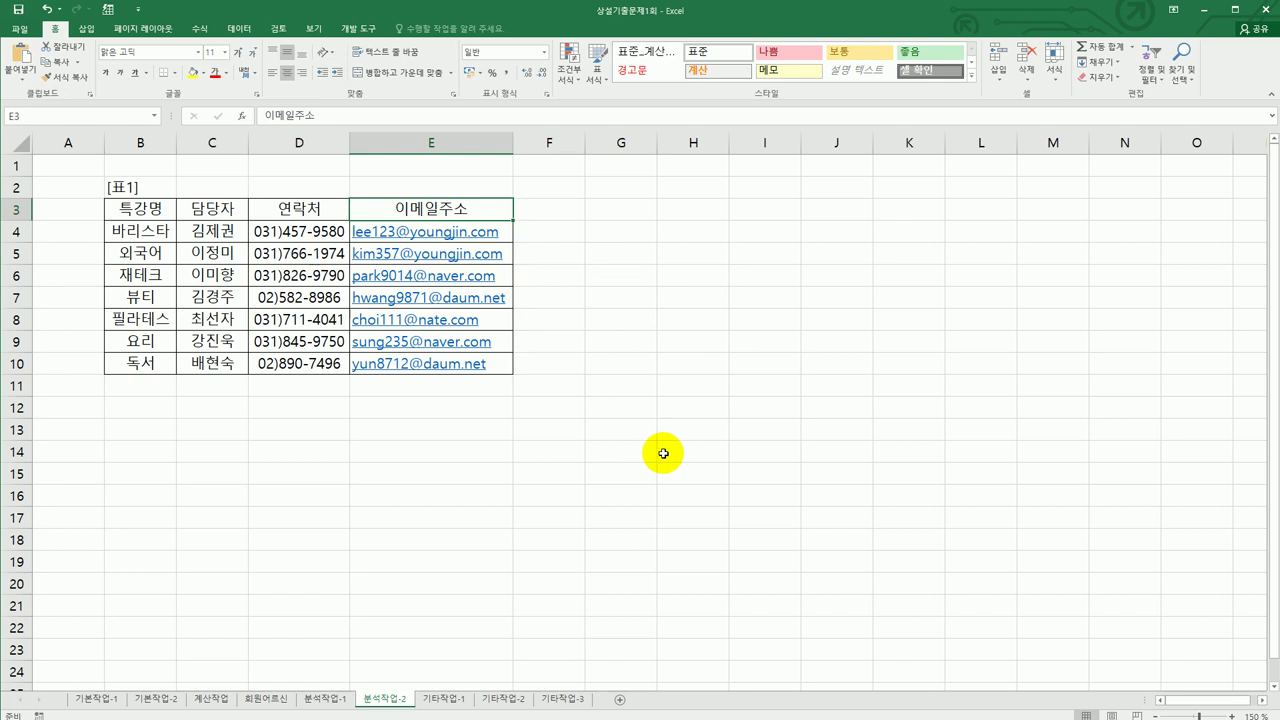
key("Down")
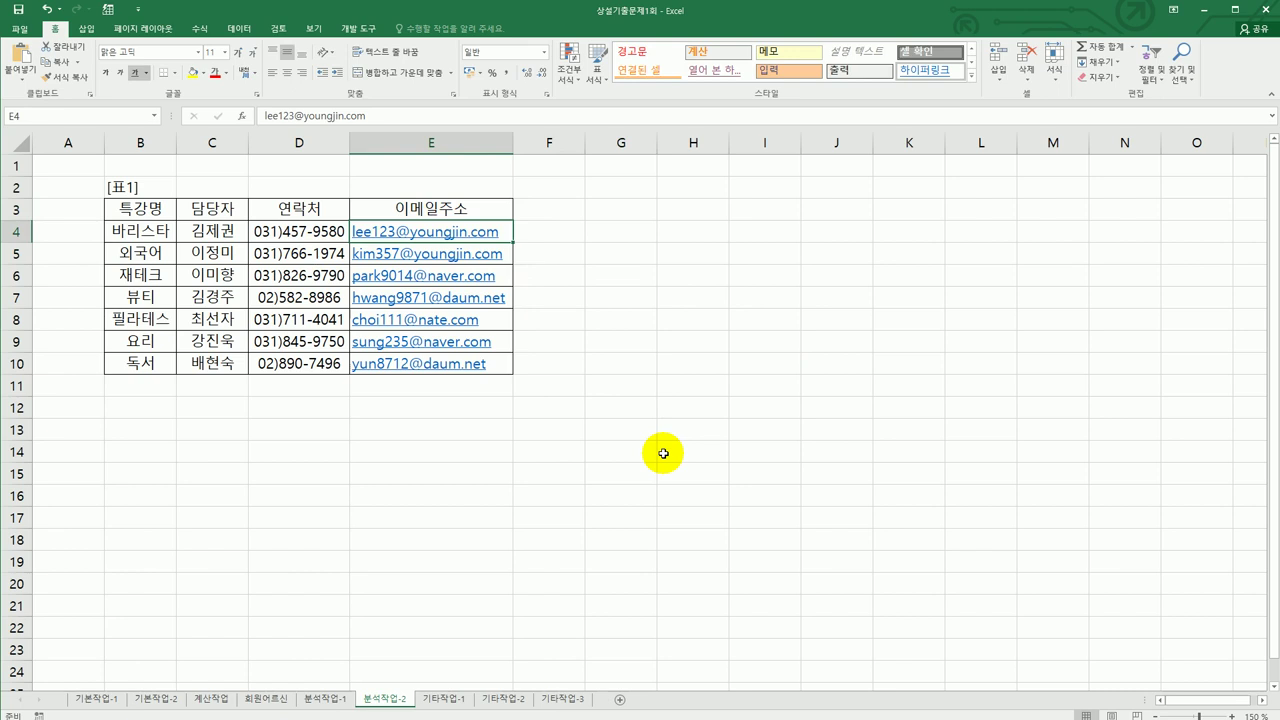
key("ctrl+shift+Down")
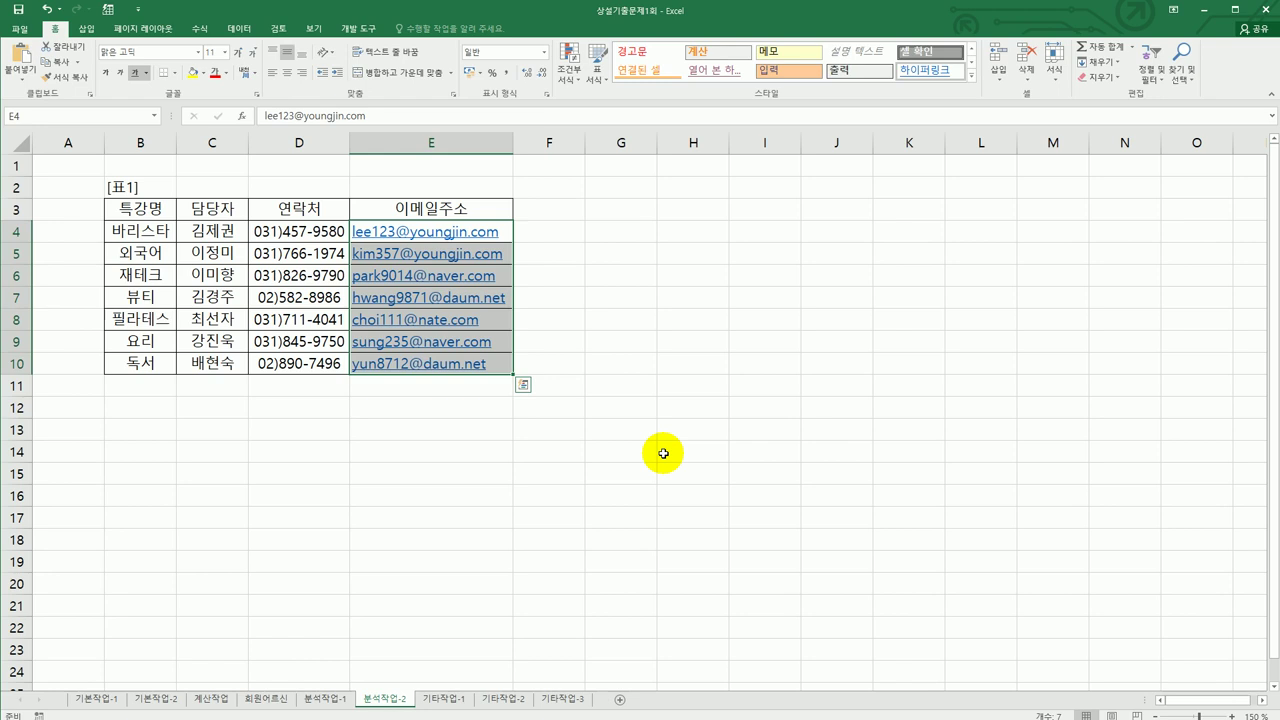
left_click(236, 30)
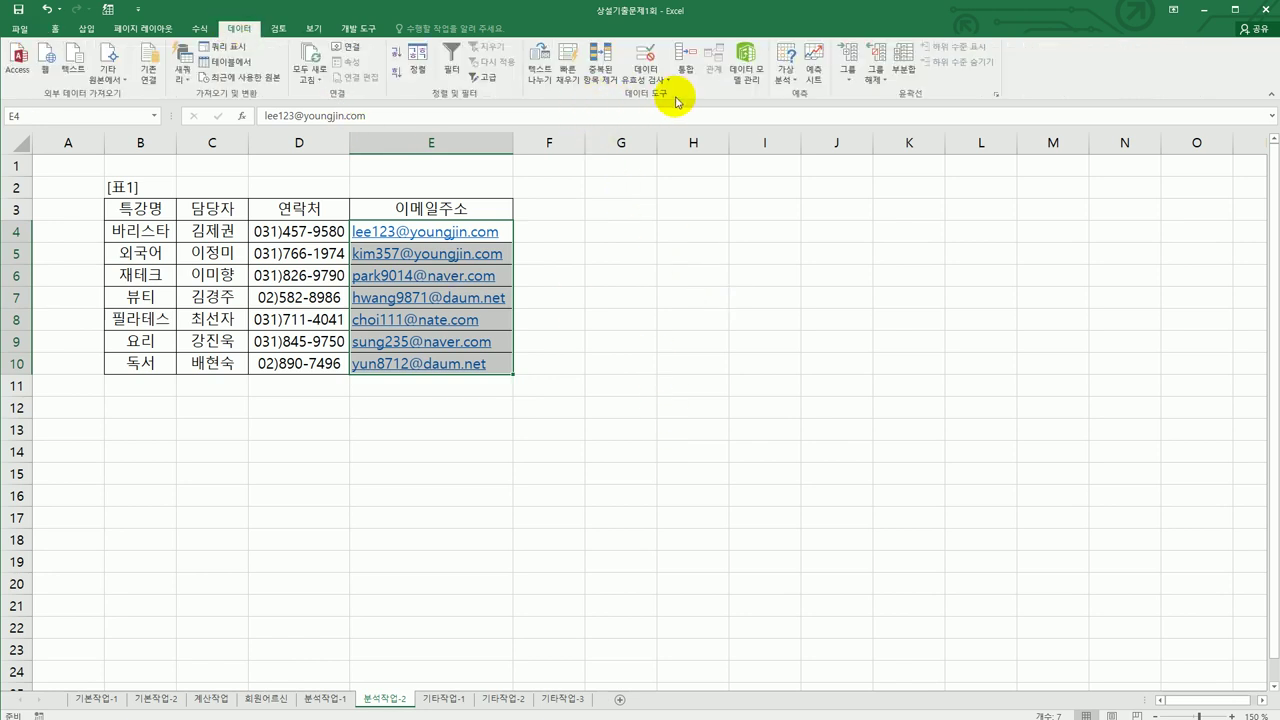
left_click(652, 66)
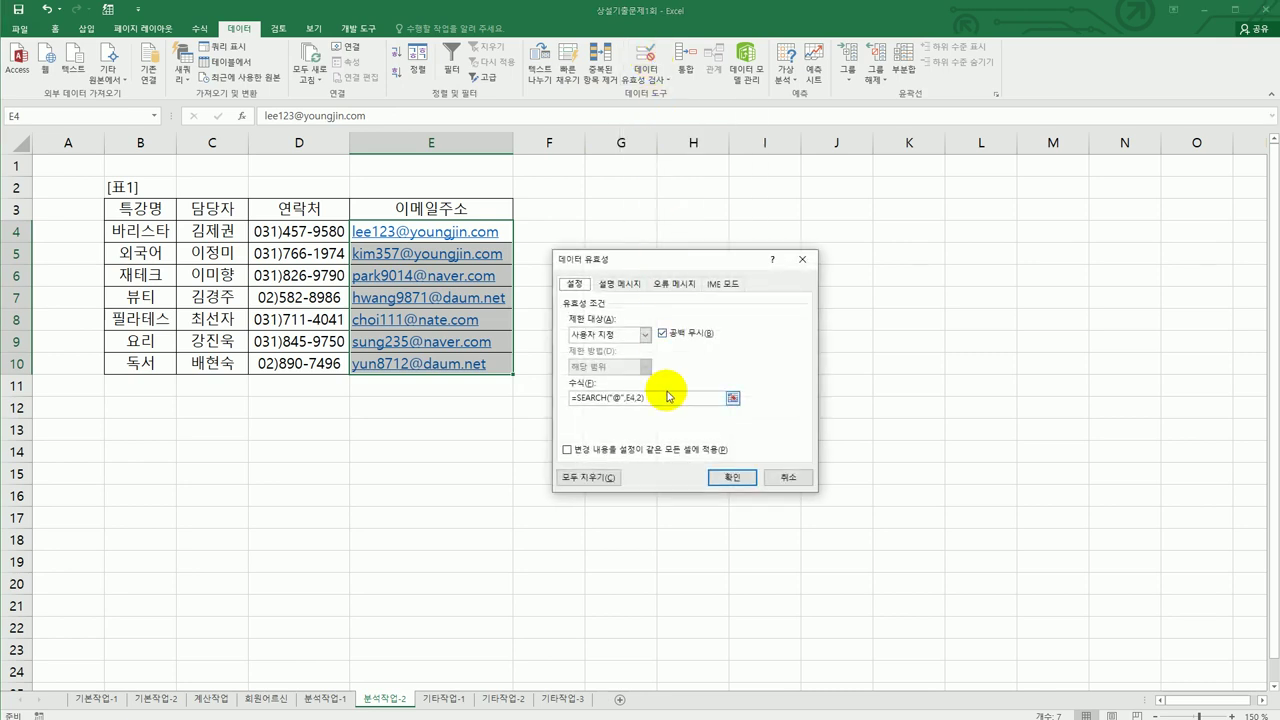
left_click_drag(668, 397, 557, 388)
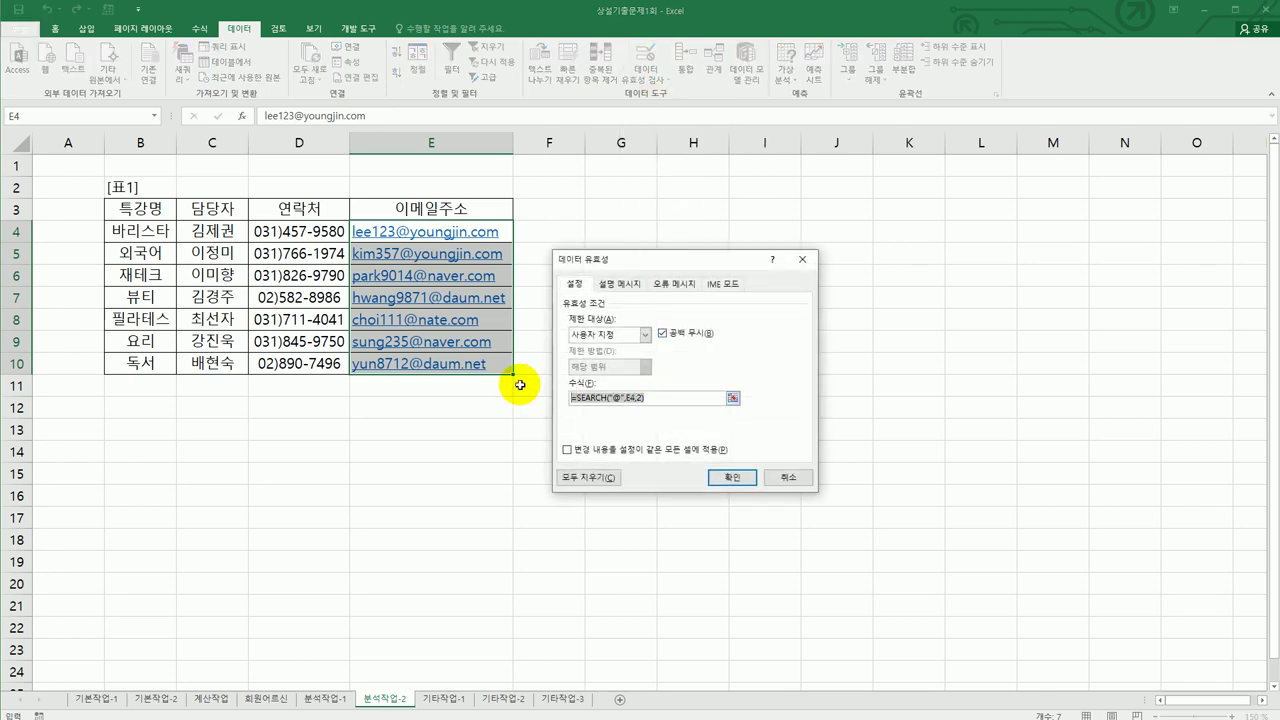
left_click(644, 335)
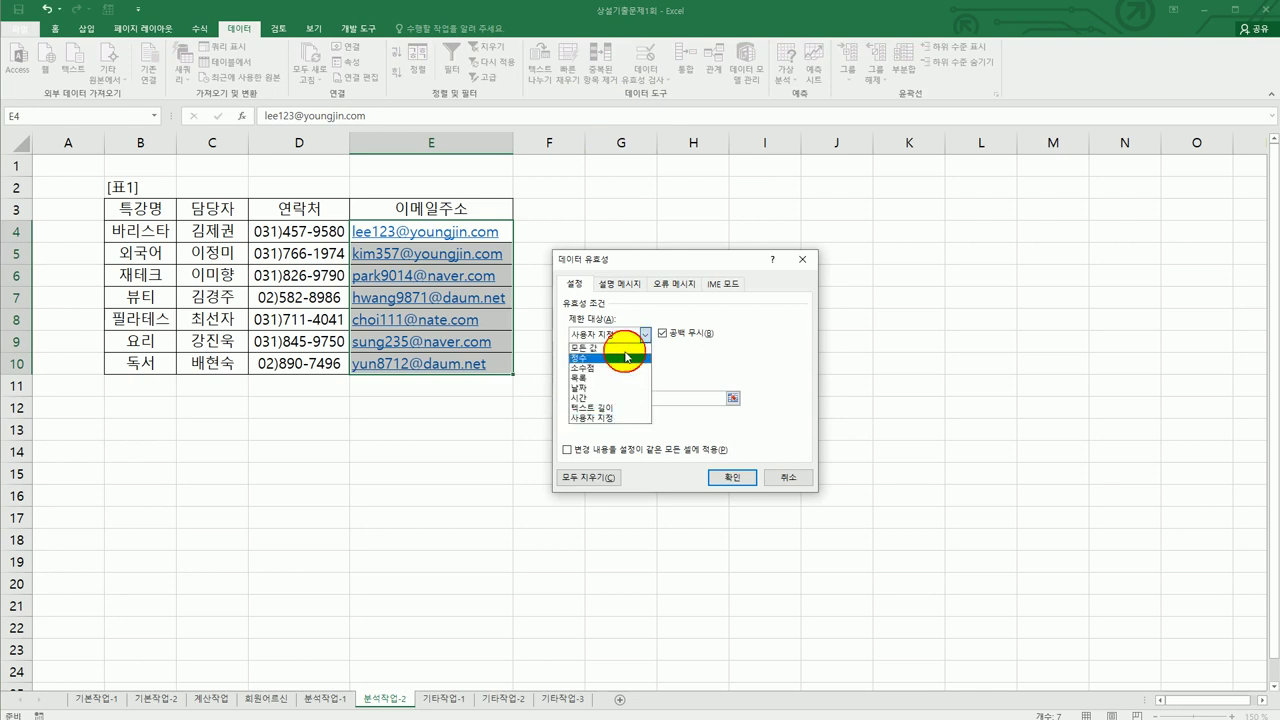
left_click(626, 358)
left_click(731, 477)
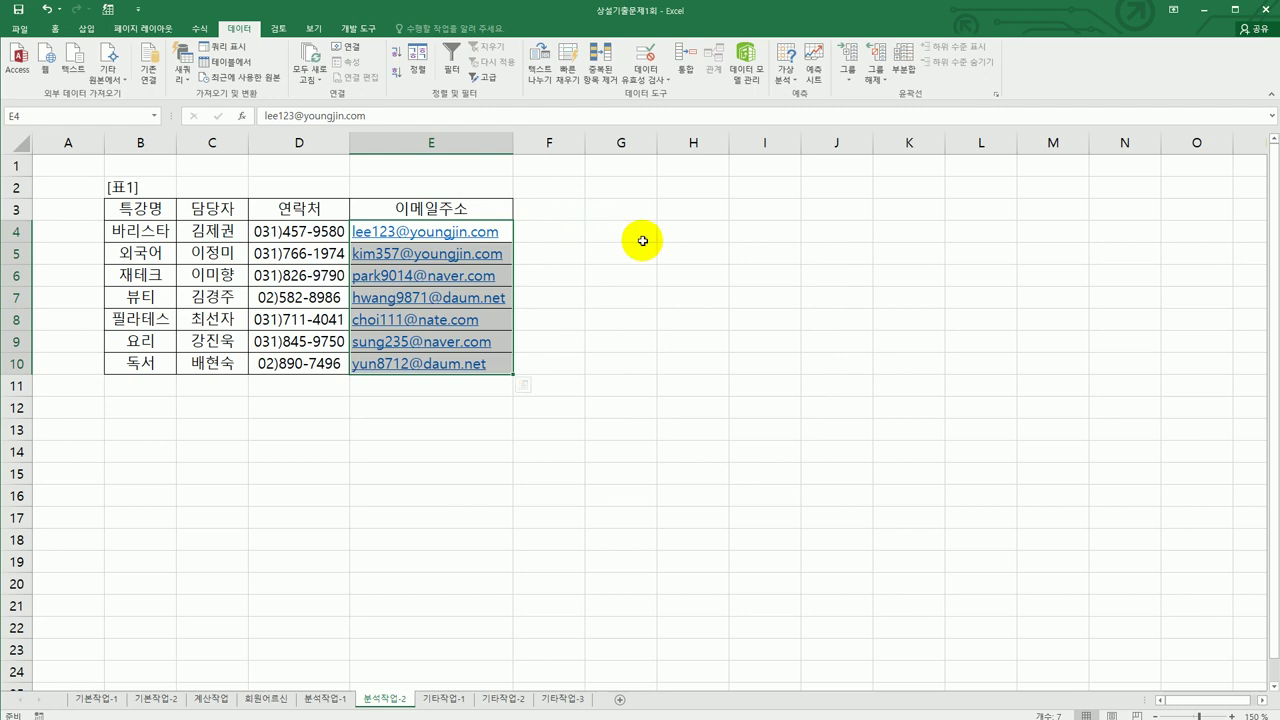
left_click(647, 58)
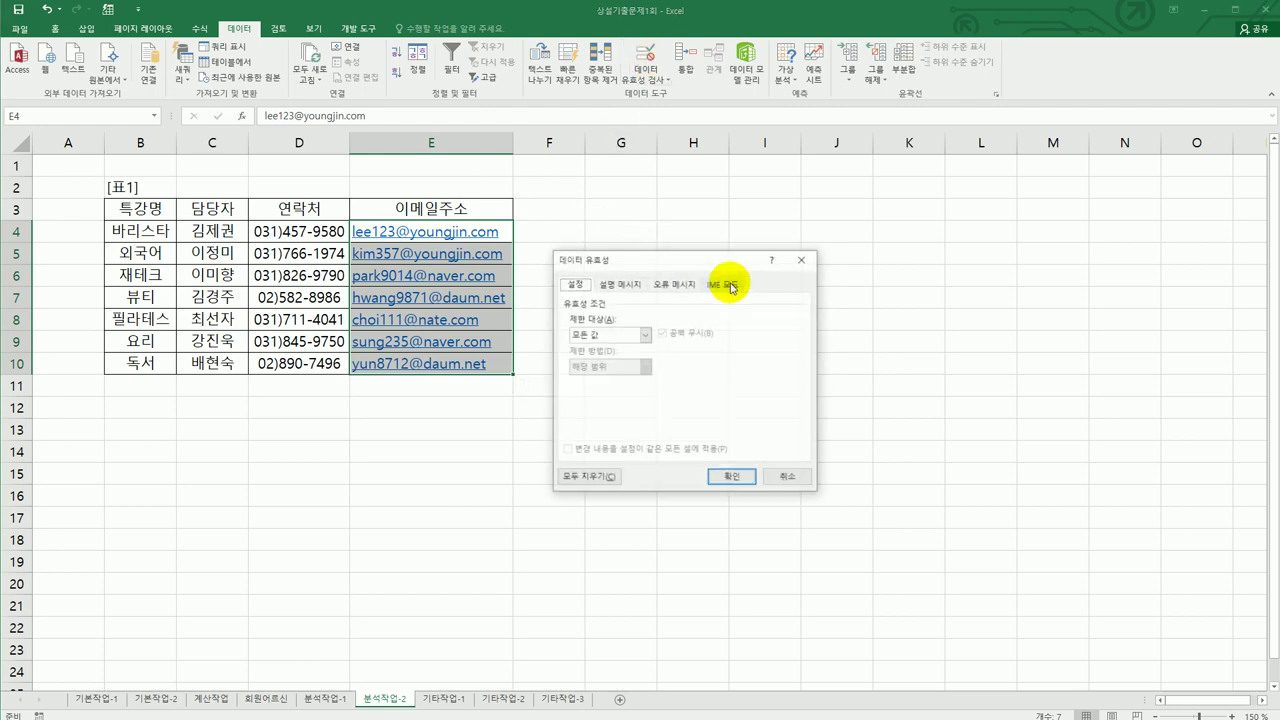
left_click_drag(678, 259, 695, 192)
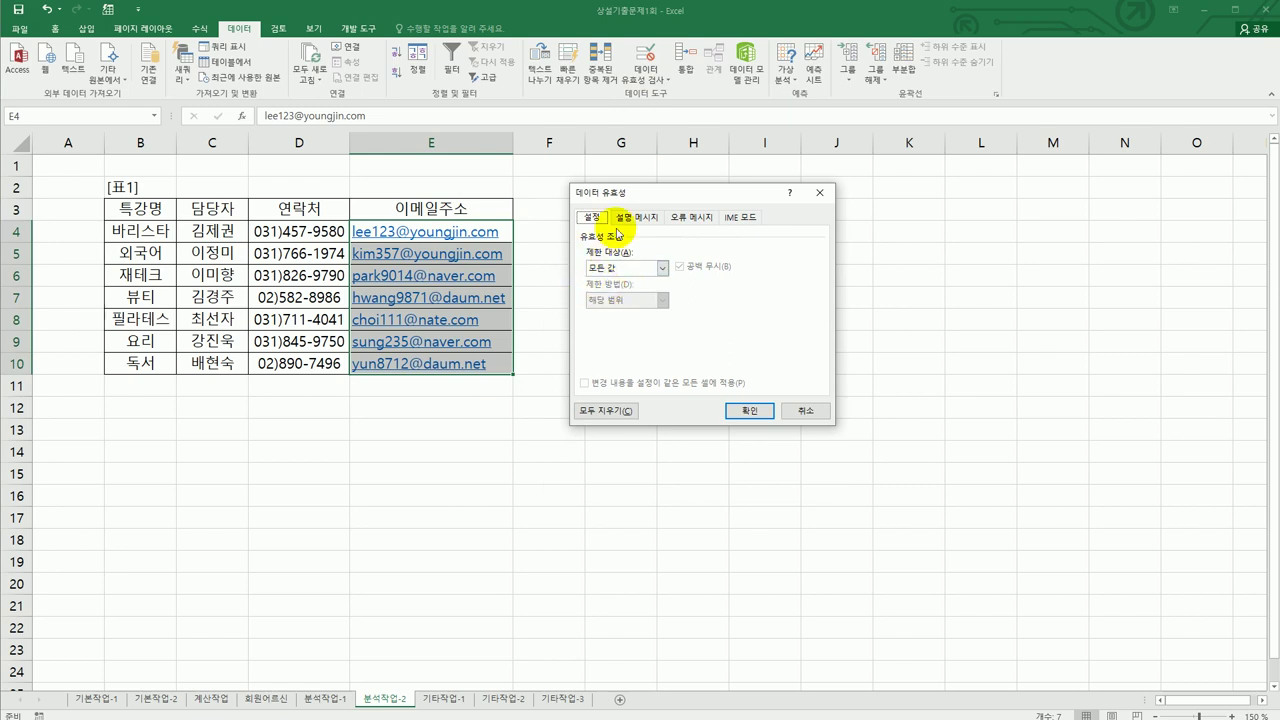
left_click(614, 268)
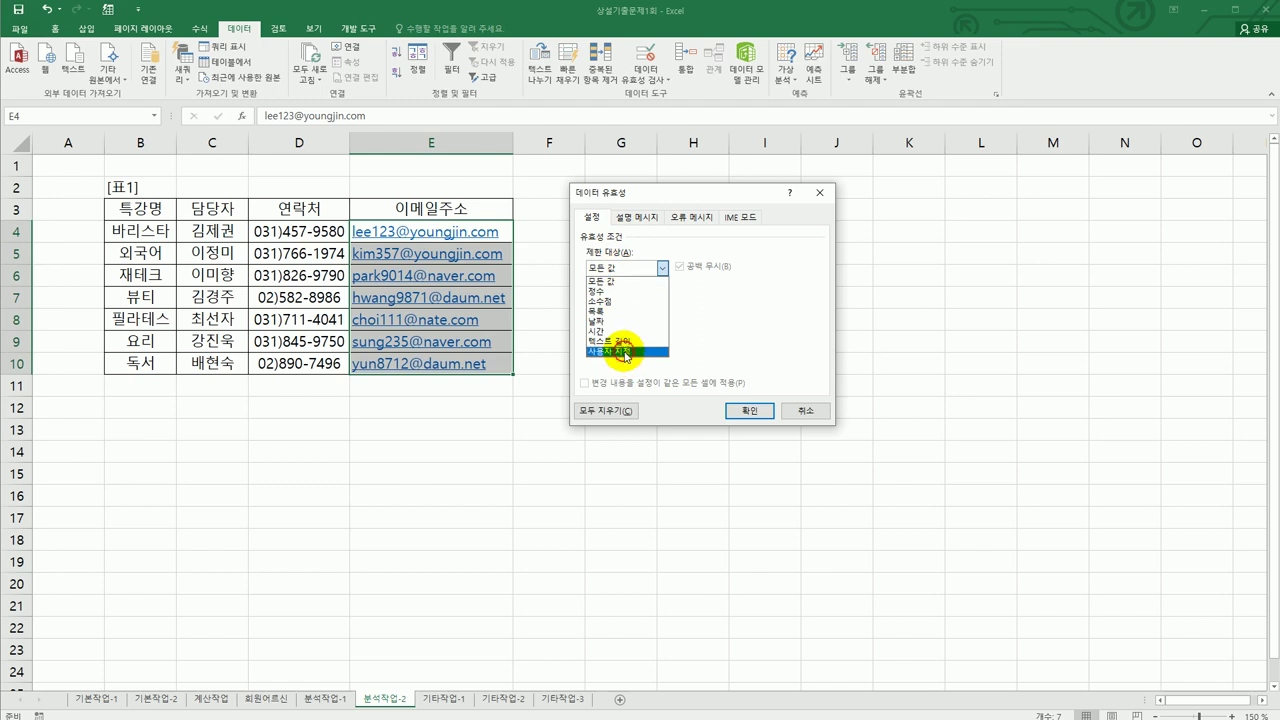
left_click(625, 352)
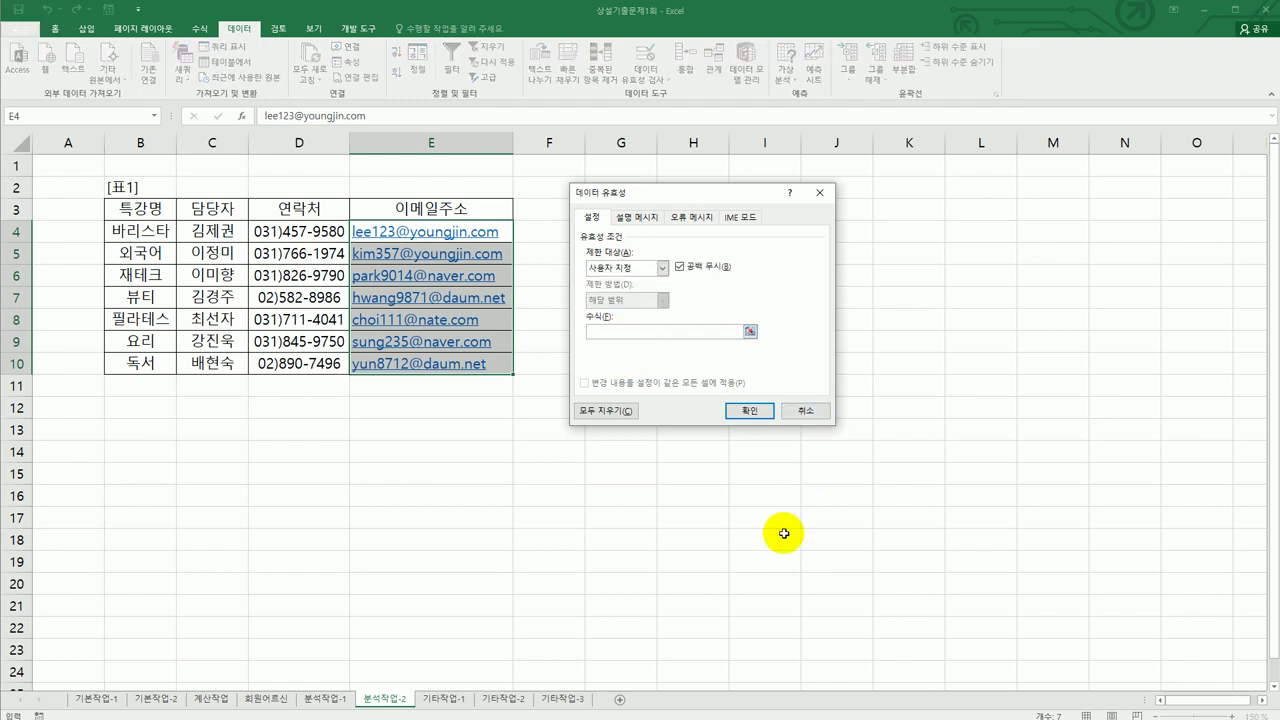
type("=")
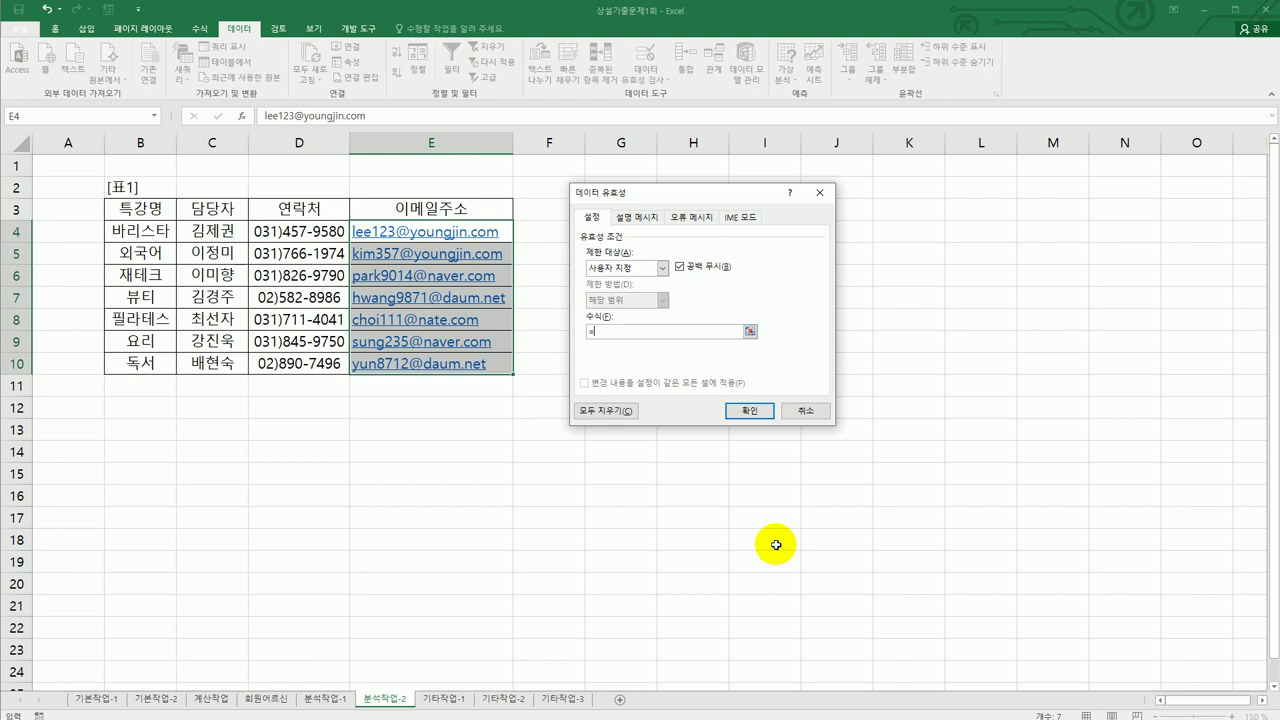
type("search(")
left_click(805, 411)
- Draft a trial formula in cell H6 that searches for "@" in E4 with SEARCH
left_click(706, 277)
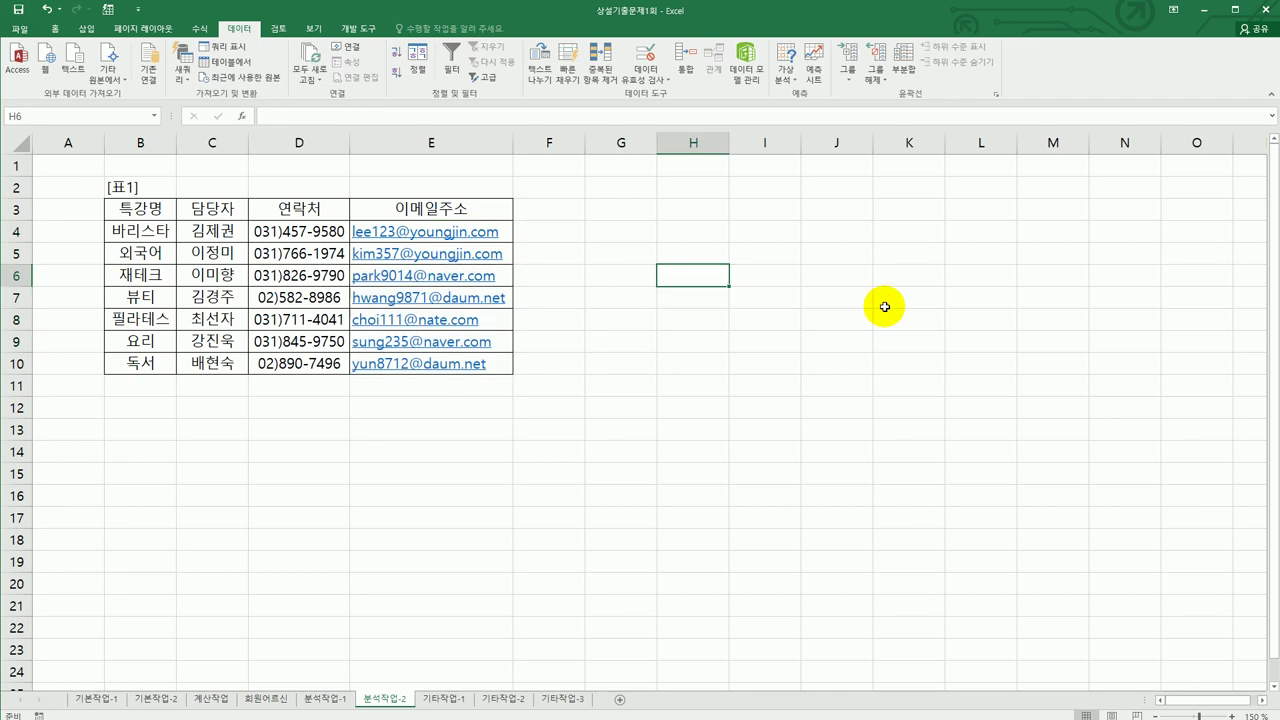
type("=s")
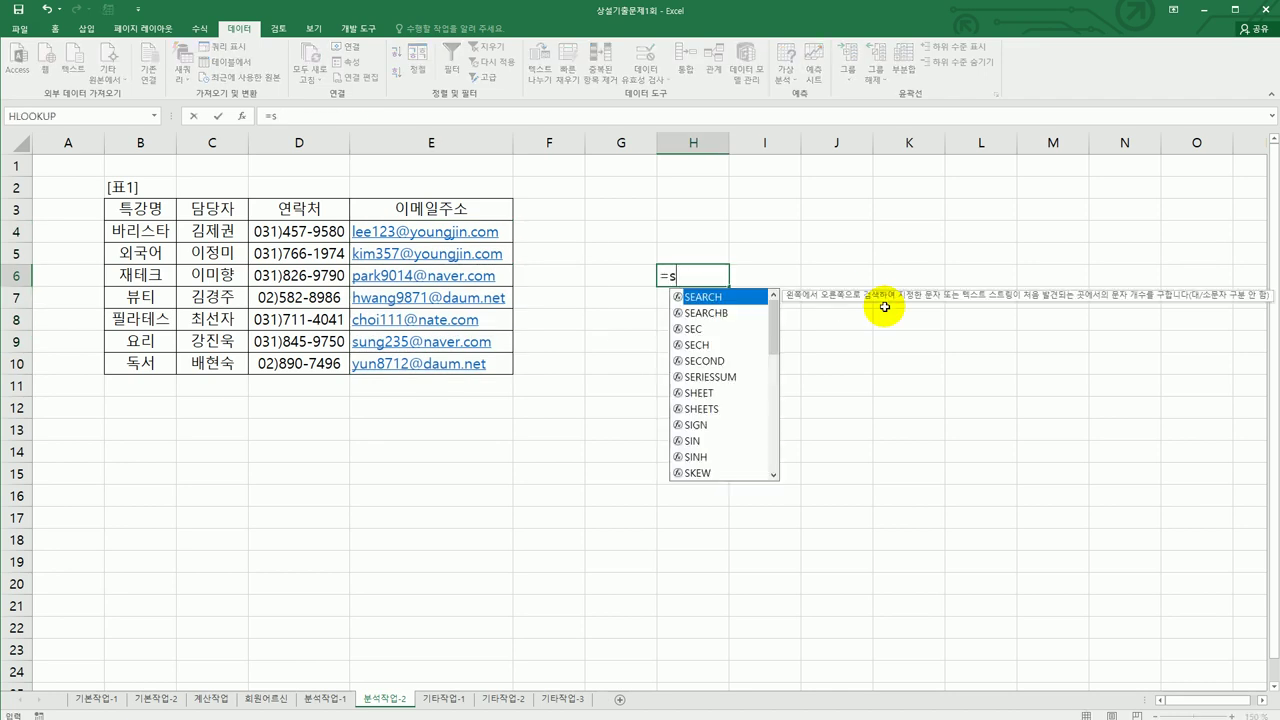
double_click(748, 296)
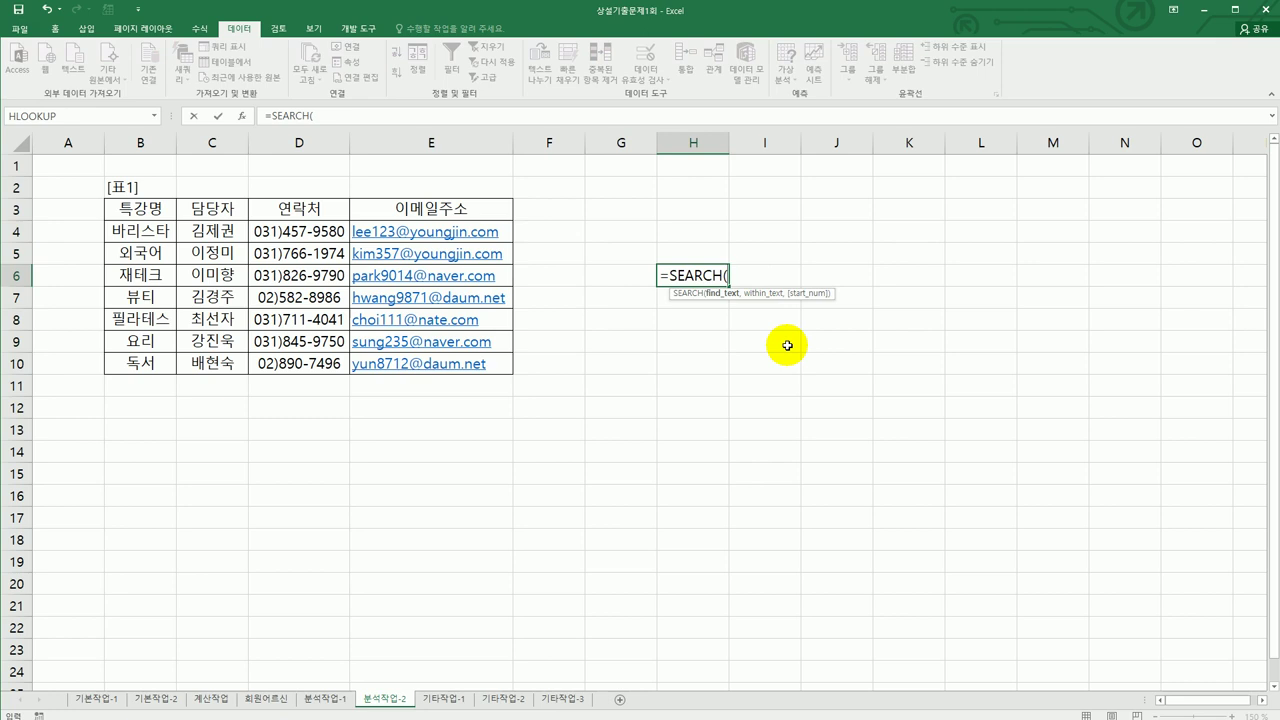
type("\"@\",")
left_click(477, 236)
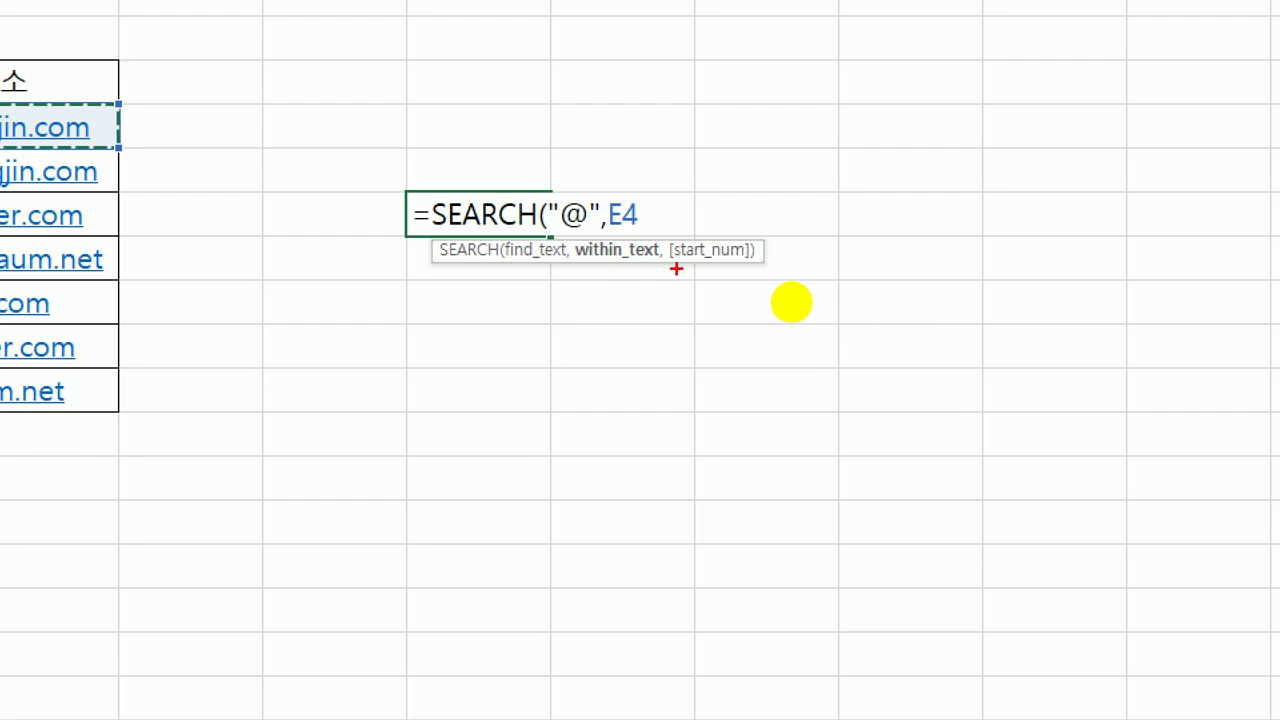
left_click_drag(671, 268, 766, 258)
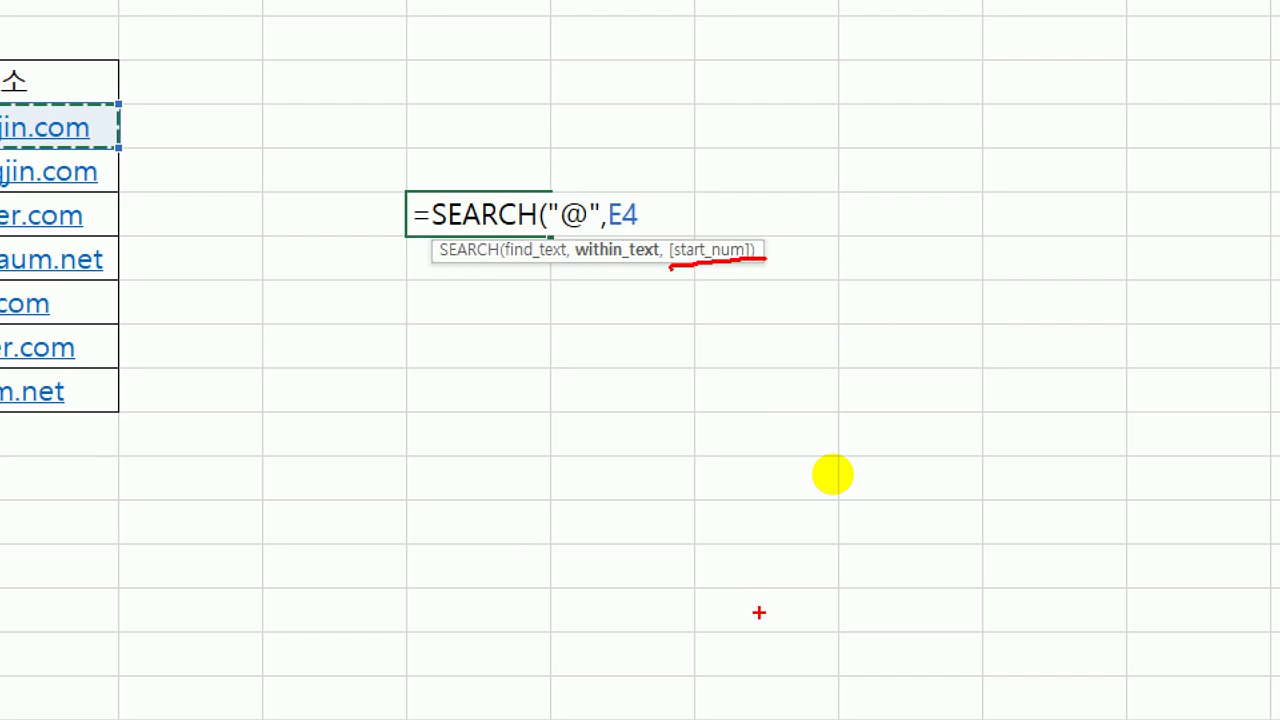
mouse_move(652, 226)
left_mouse_down()
mouse_move(648, 240)
mouse_move(716, 226)
left_mouse_up()
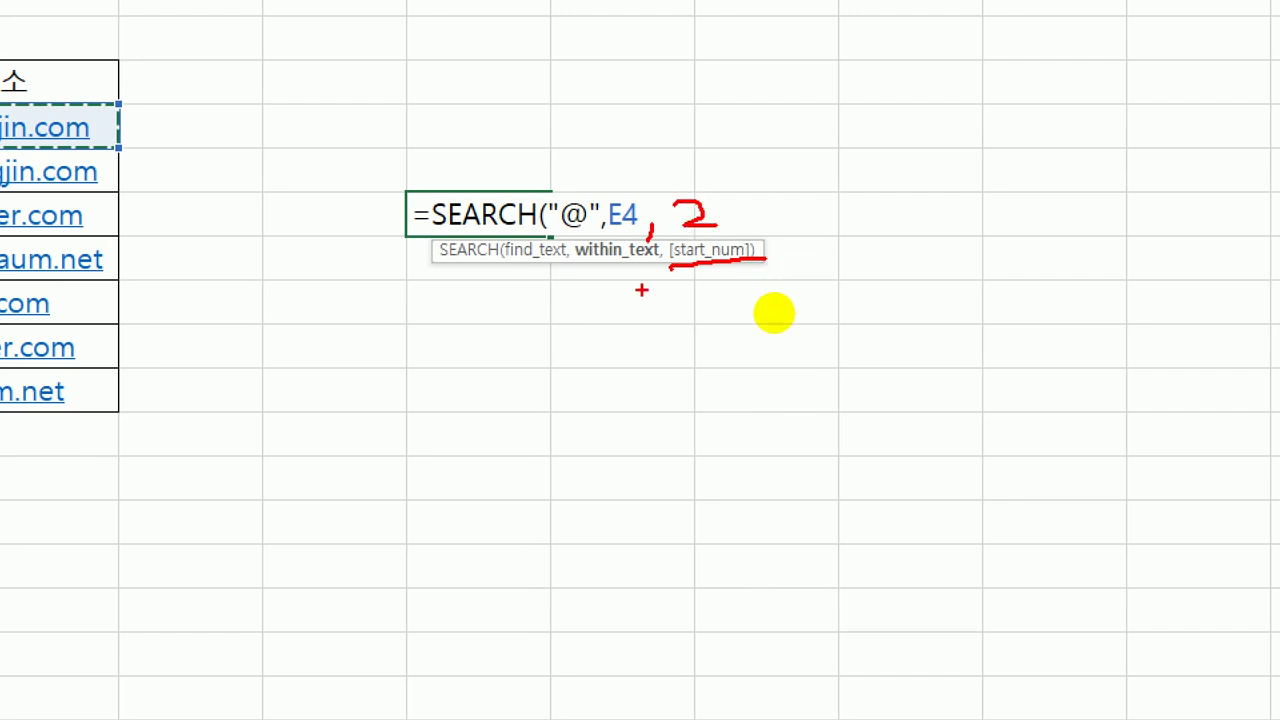
left_click_drag(692, 176, 650, 256)
left_click_drag(647, 202, 711, 282)
key("Escape")
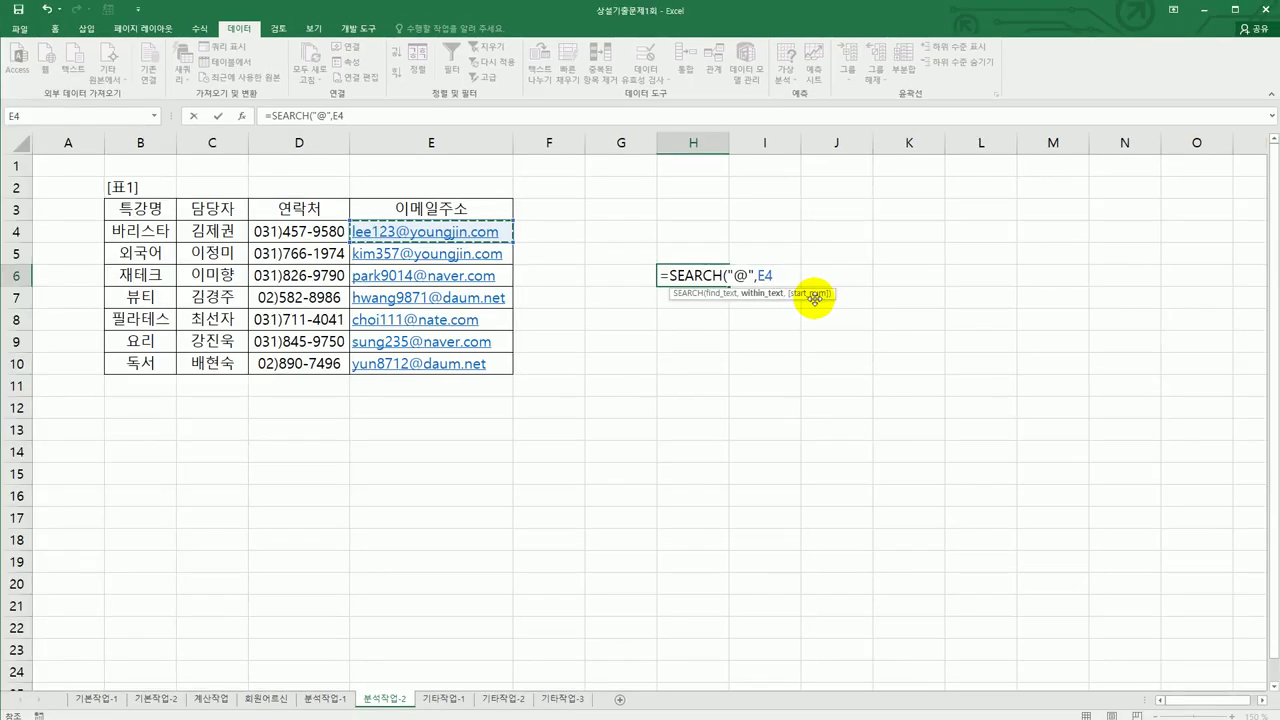
- Try ending the H6 SEARCH formula with >=2, replace that with a start position of 2, and discard the entry
type(")>")
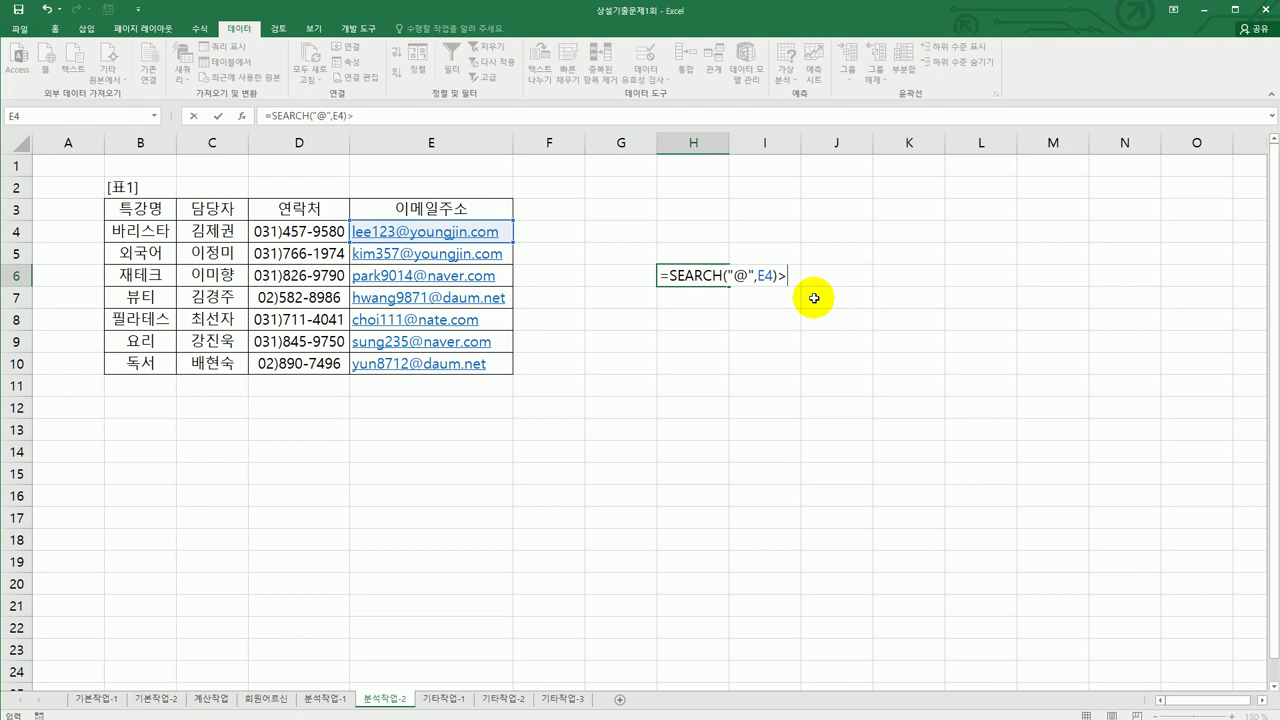
type("=2")
key("BackSpace")
key("BackSpace")
key("BackSpace")
key("BackSpace")
type(",2)")
key("Escape")
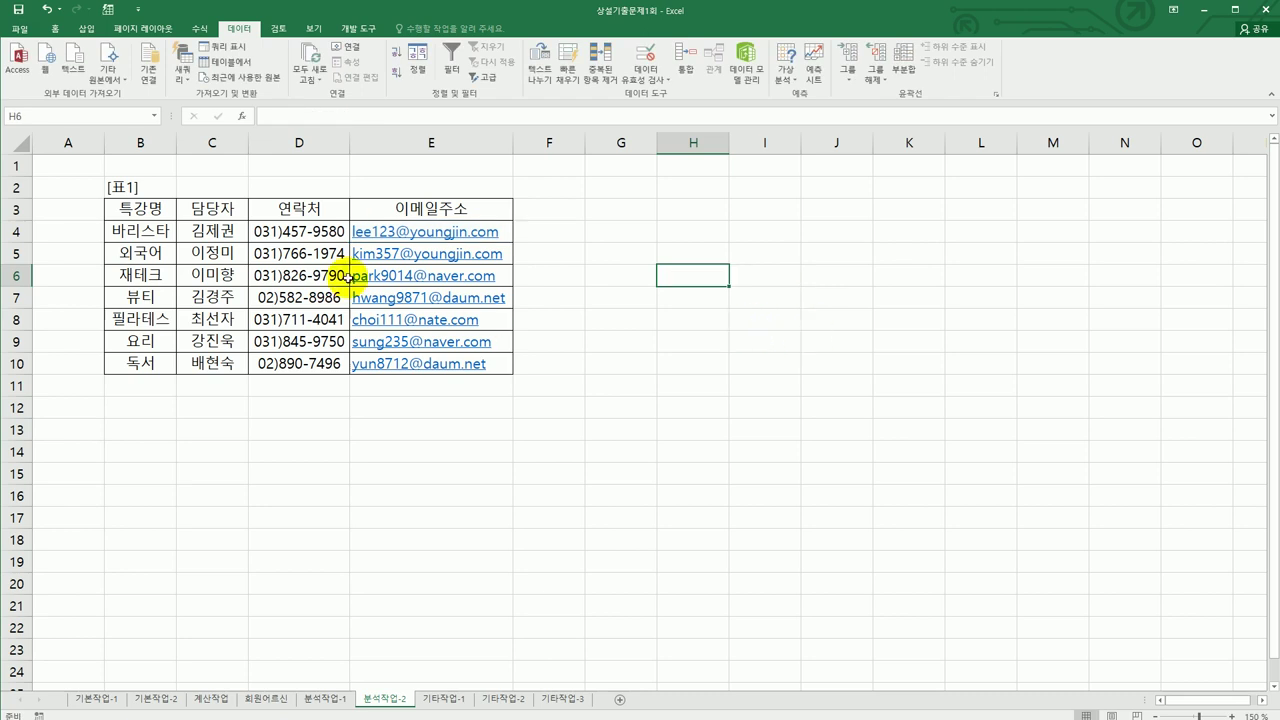
- Start data validation for the 이메일주소 cells E4:E10 and set the allowed type to 사용자 지정
left_click(420, 209)
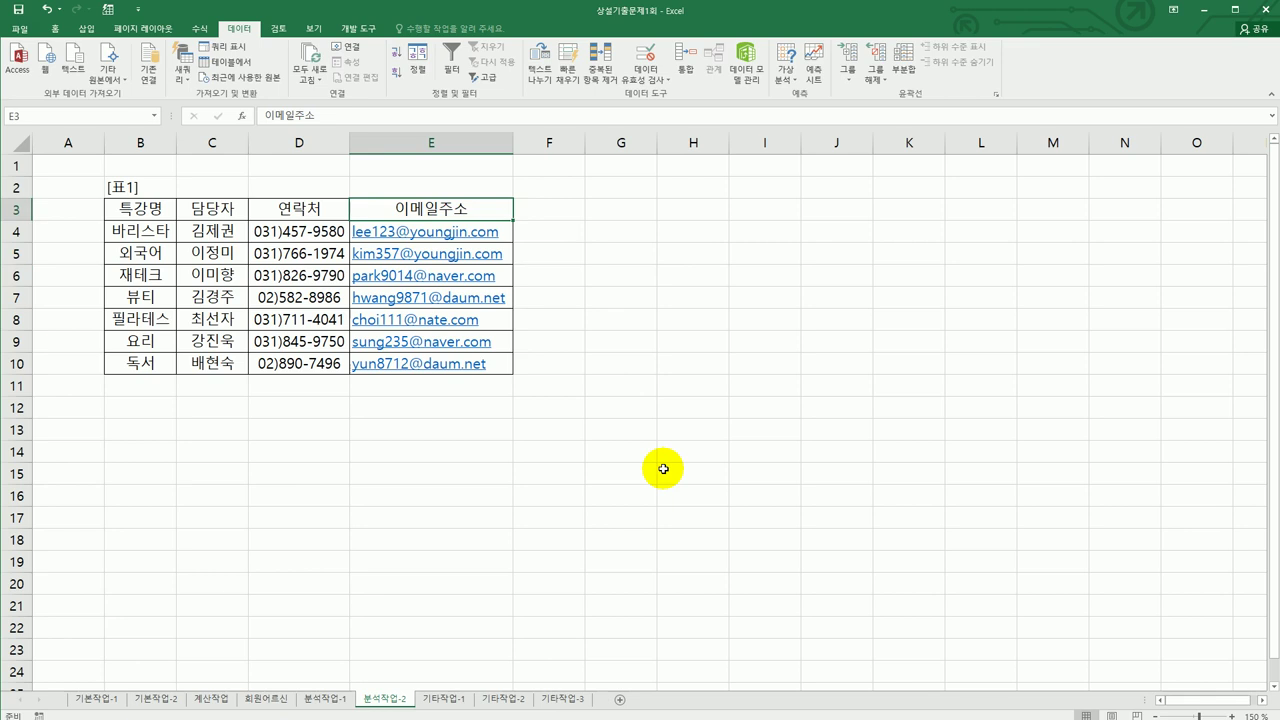
key("Down")
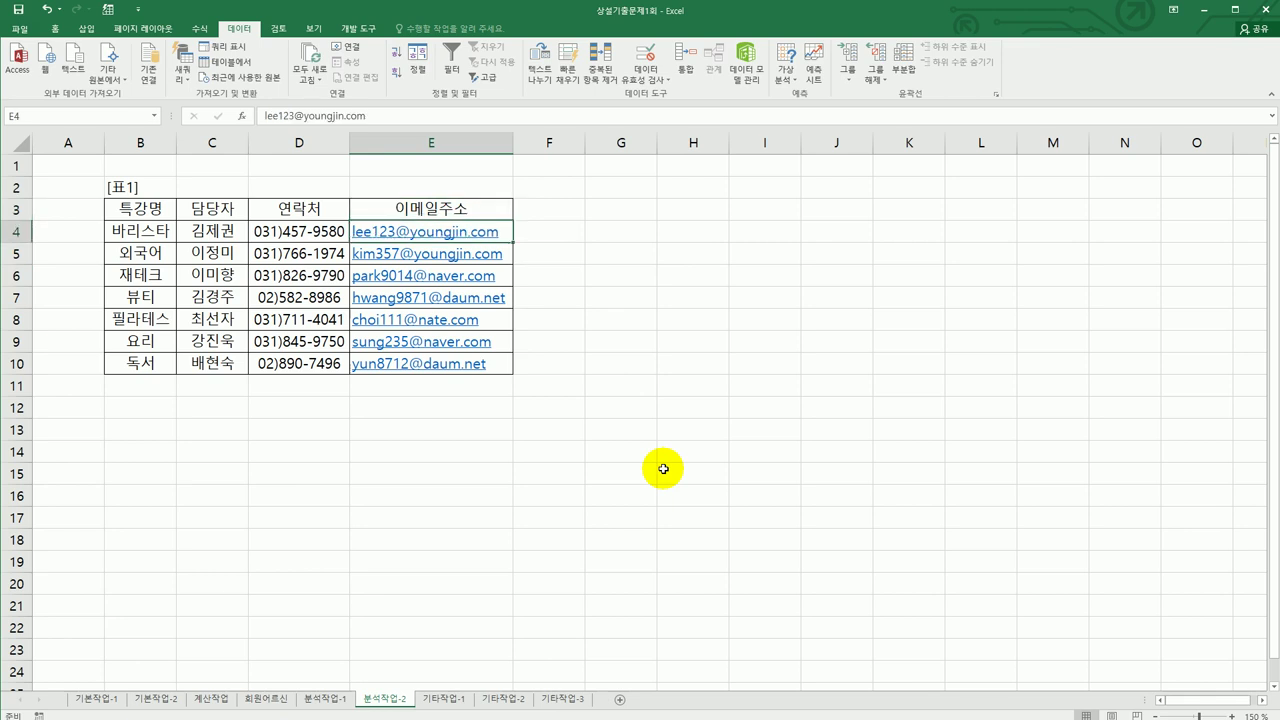
key("shift+Down")
key("ctrl+shift+Down")
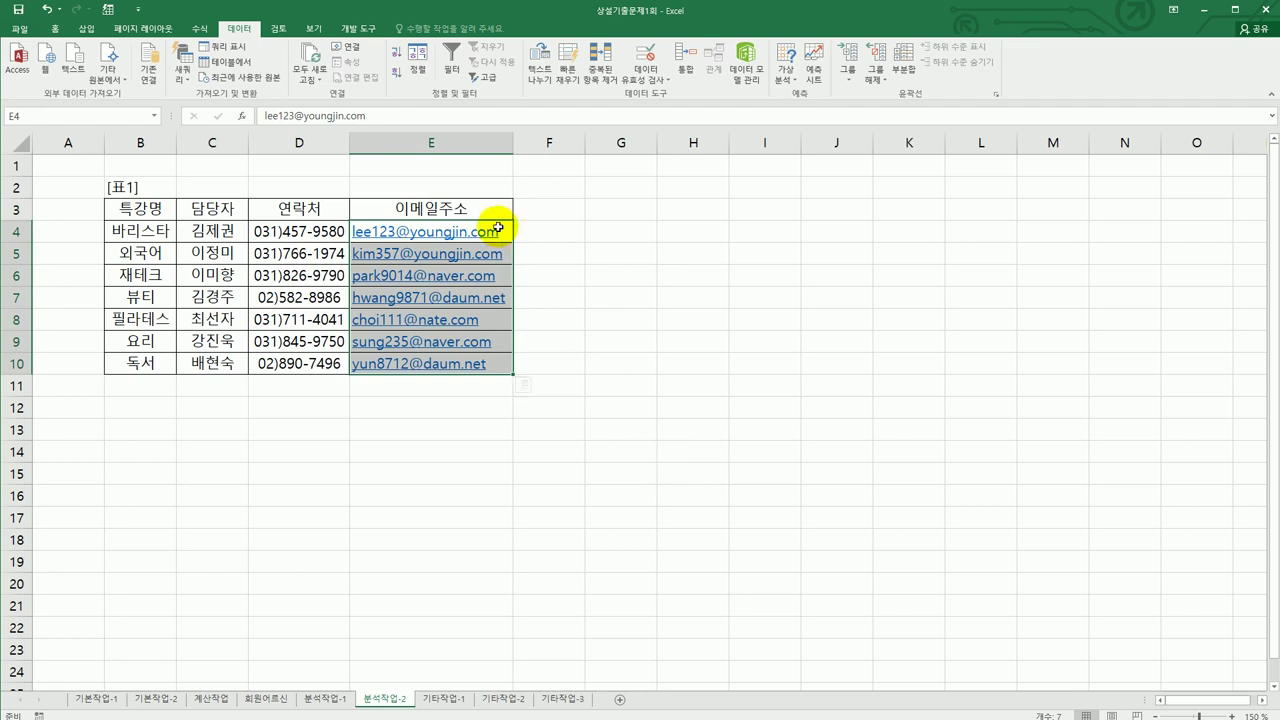
left_click(645, 58)
left_click_drag(727, 202, 757, 198)
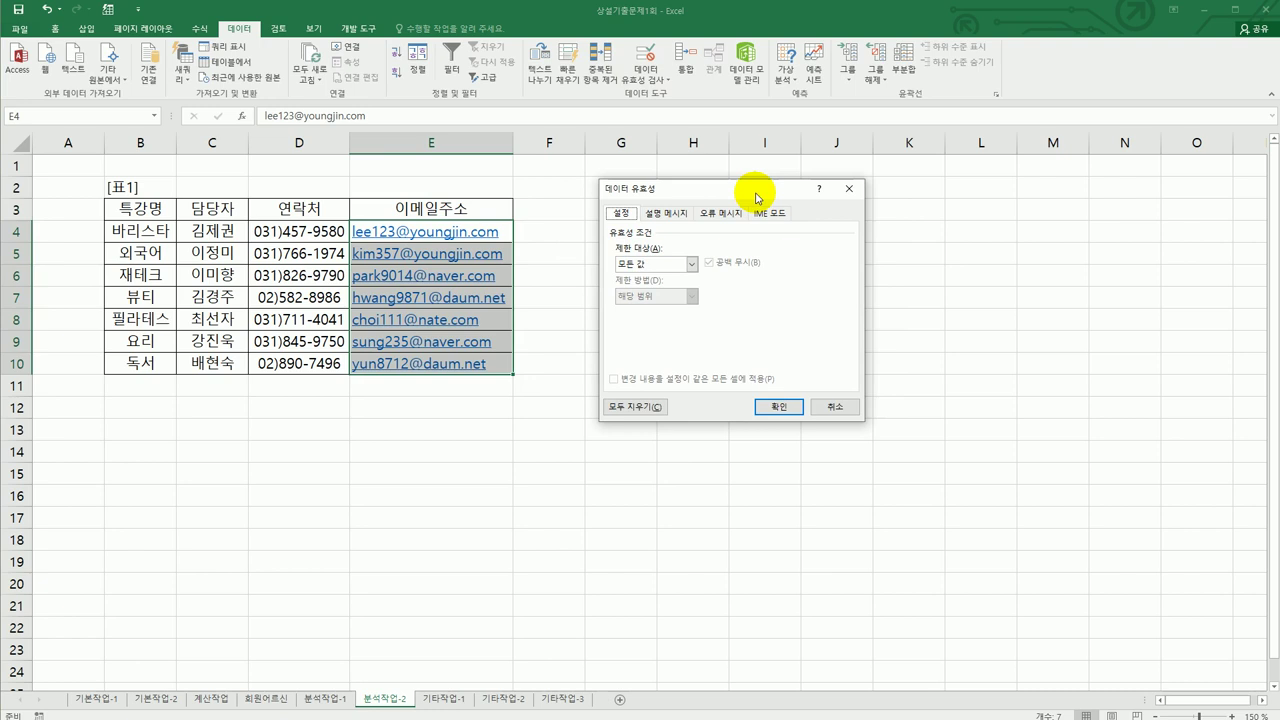
left_click(689, 265)
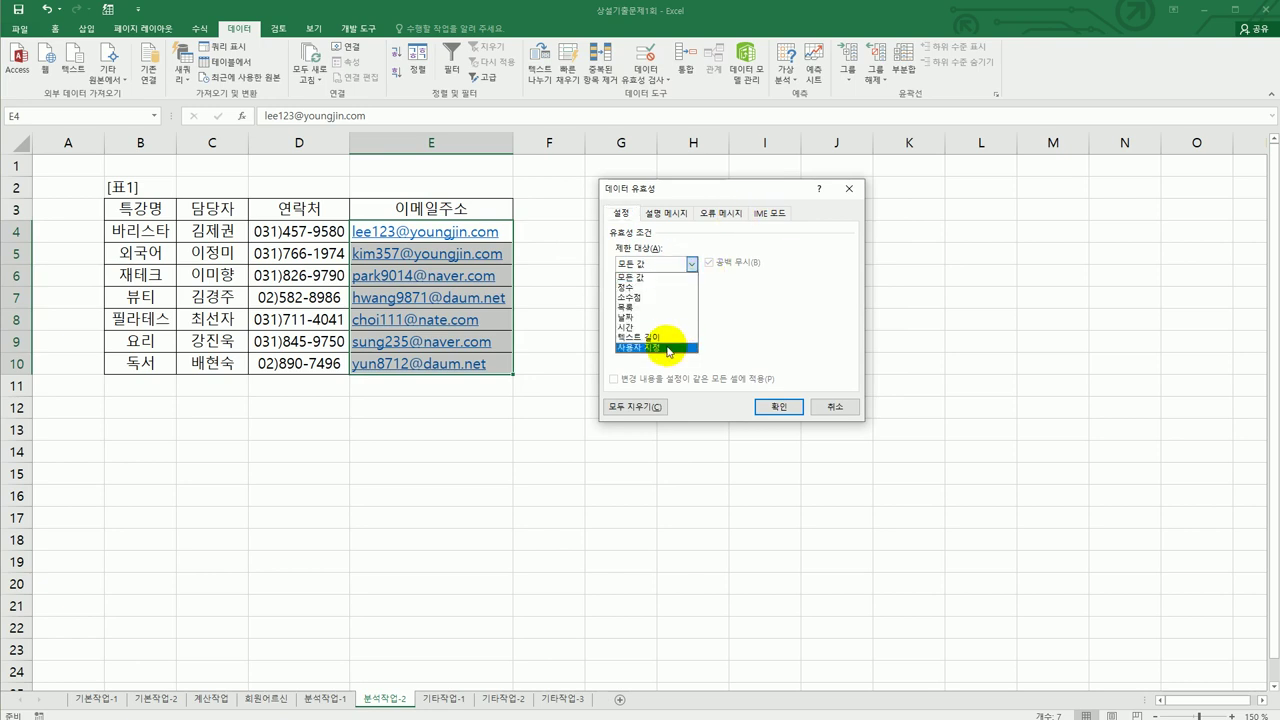
left_click(668, 354)
- Enter the custom validation formula =search("@",E4,2) for the email cells
left_click(653, 325)
type("=$")
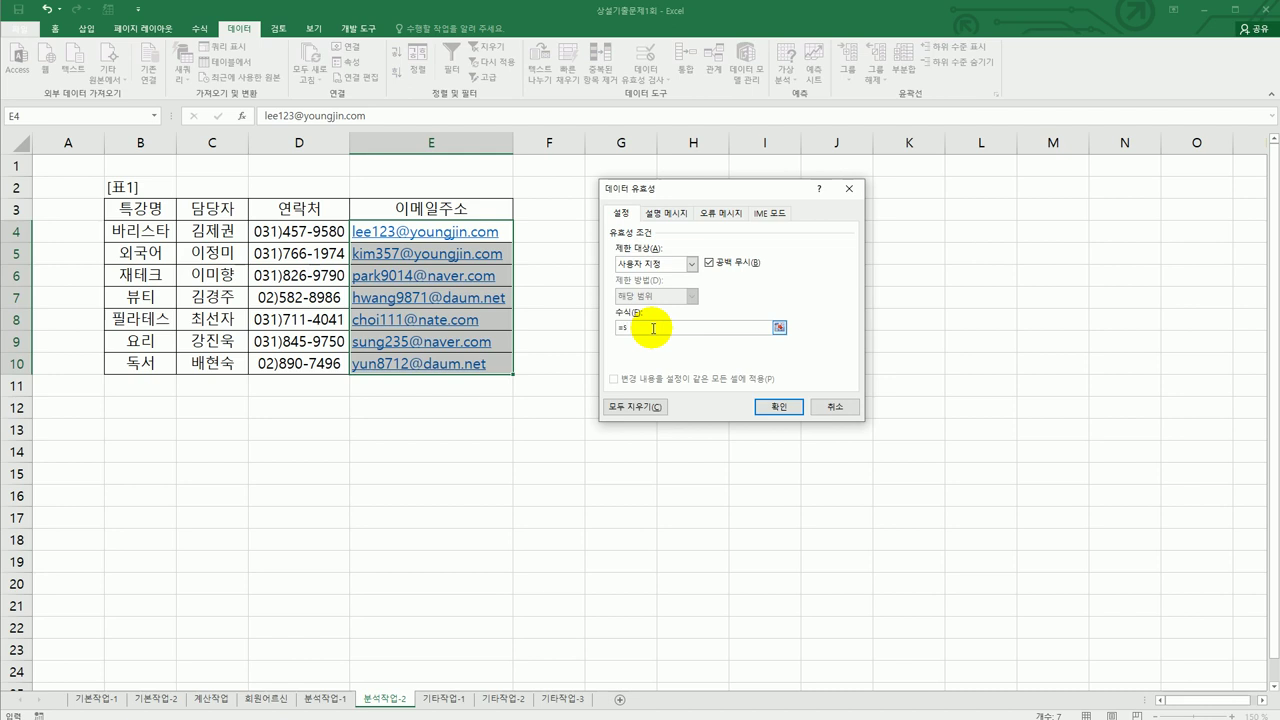
type("er")
type("r")
type("a")
type("arch")
type("(\"")
type("@")
type("\",E4")
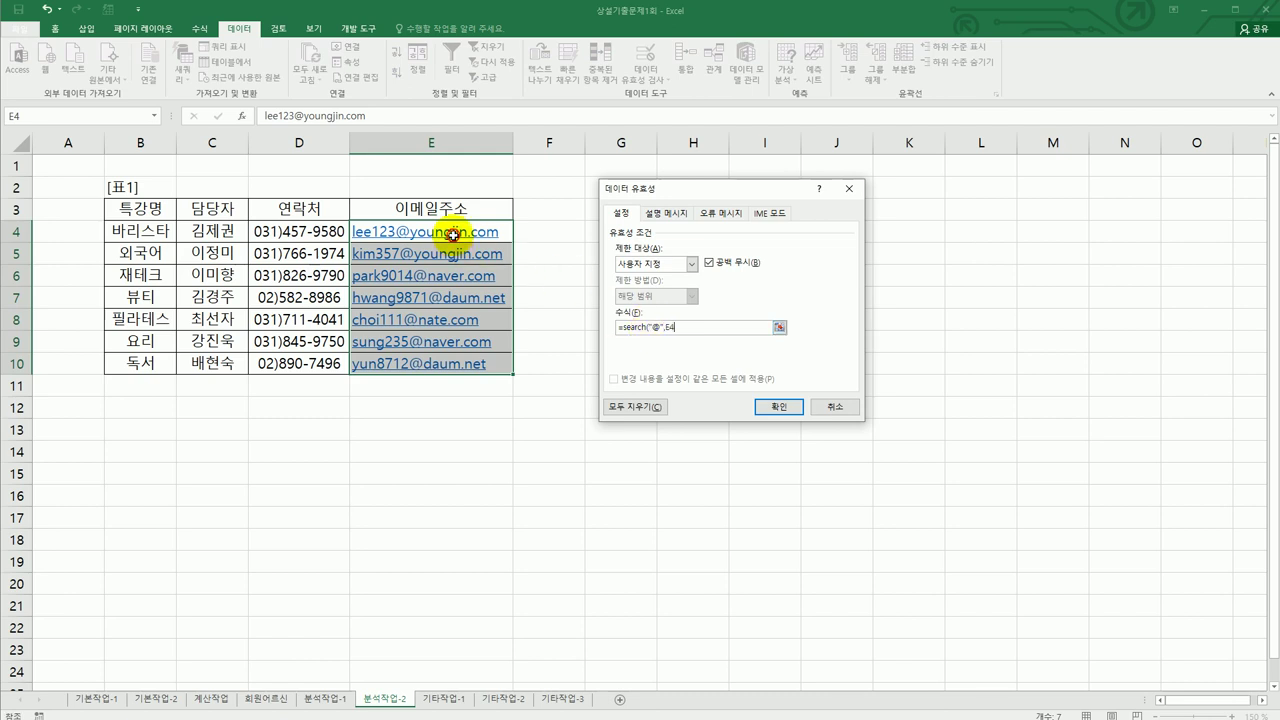
left_click(453, 234)
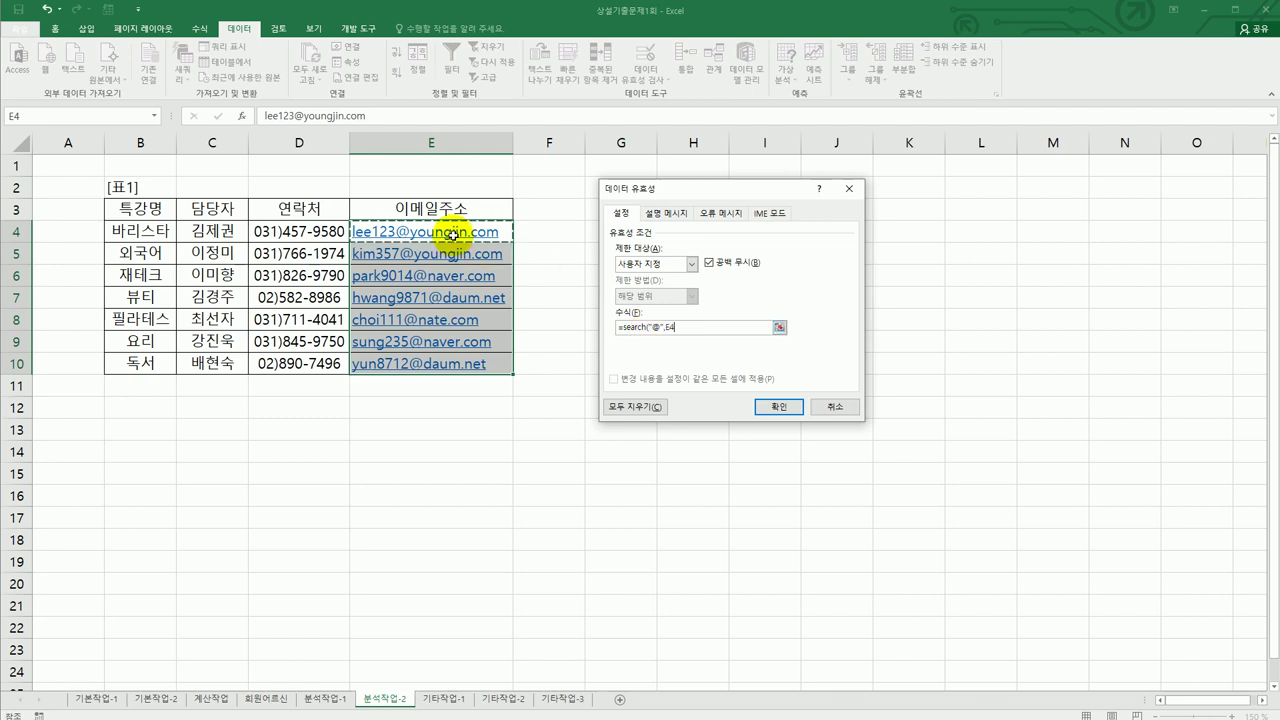
type(",2)")
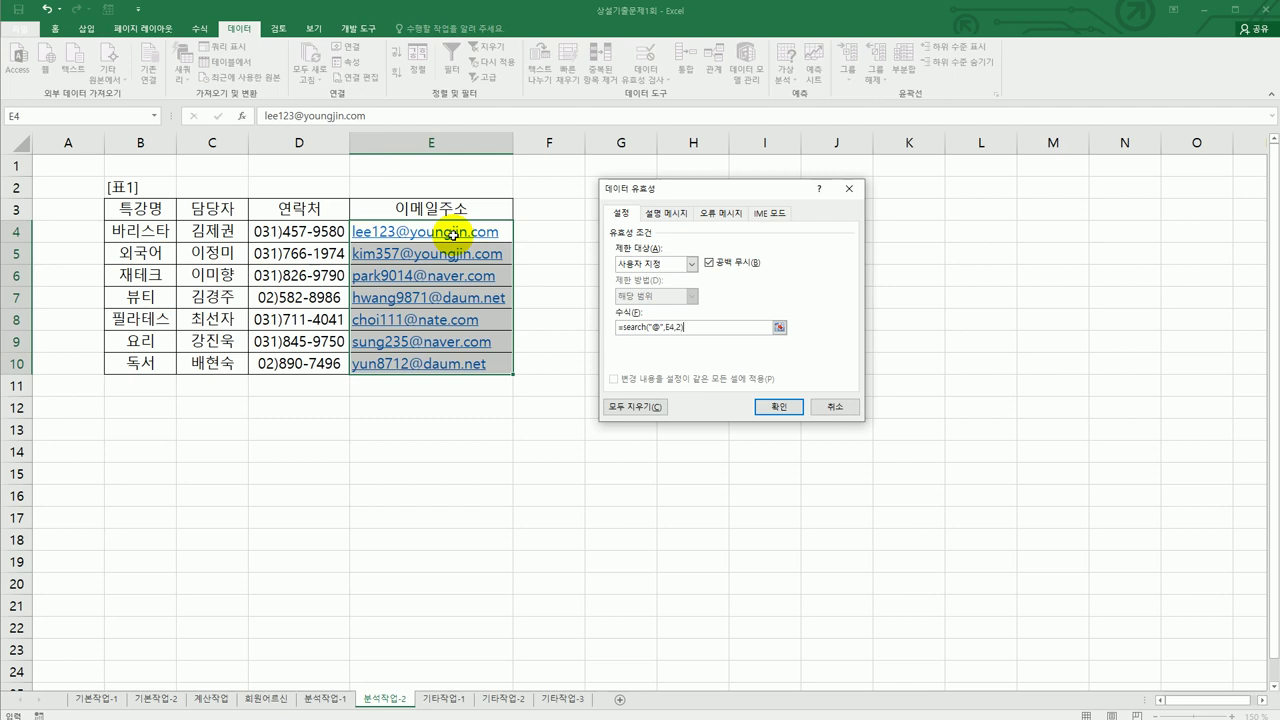
- Replace the start-position ending of the validation formula so it reads =search("@",E4)>=2
key("BackSpace")
key("BackSpace")
key("BackSpace")
type(")>=2")
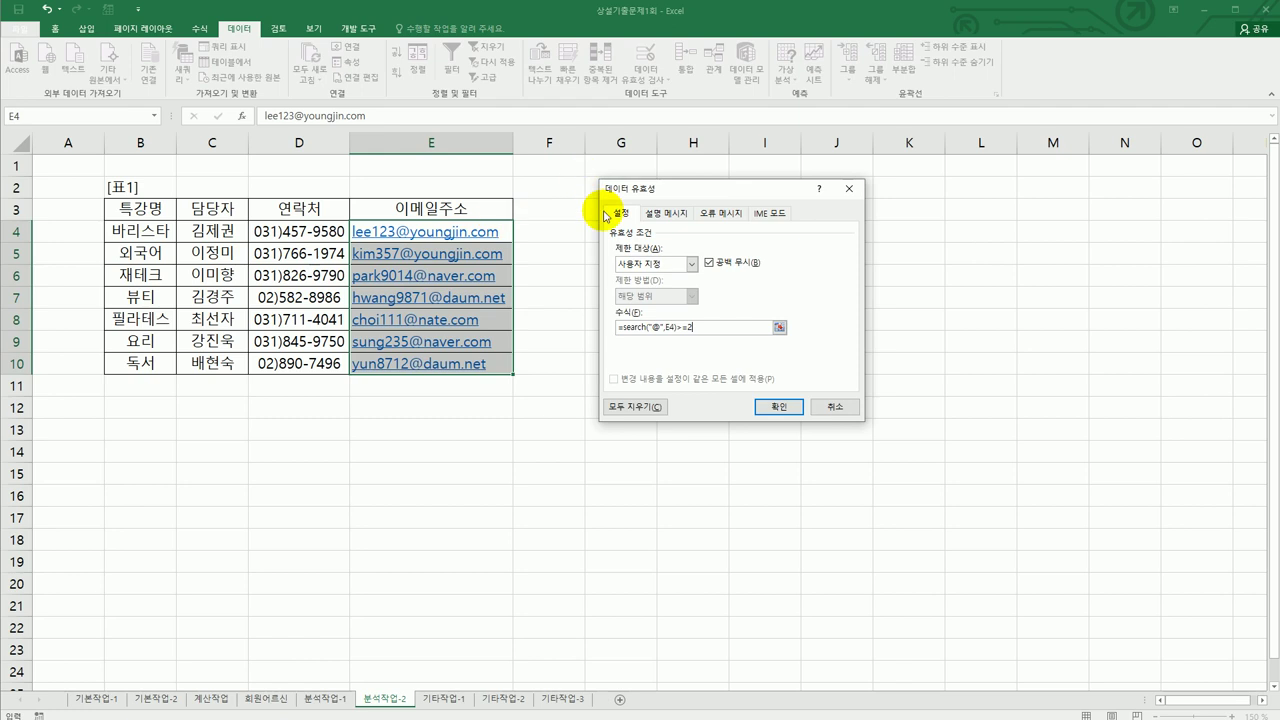
- Give the validation an input message titled 특강신청 with the text 이메일로 신청받습니다
left_click(652, 213)
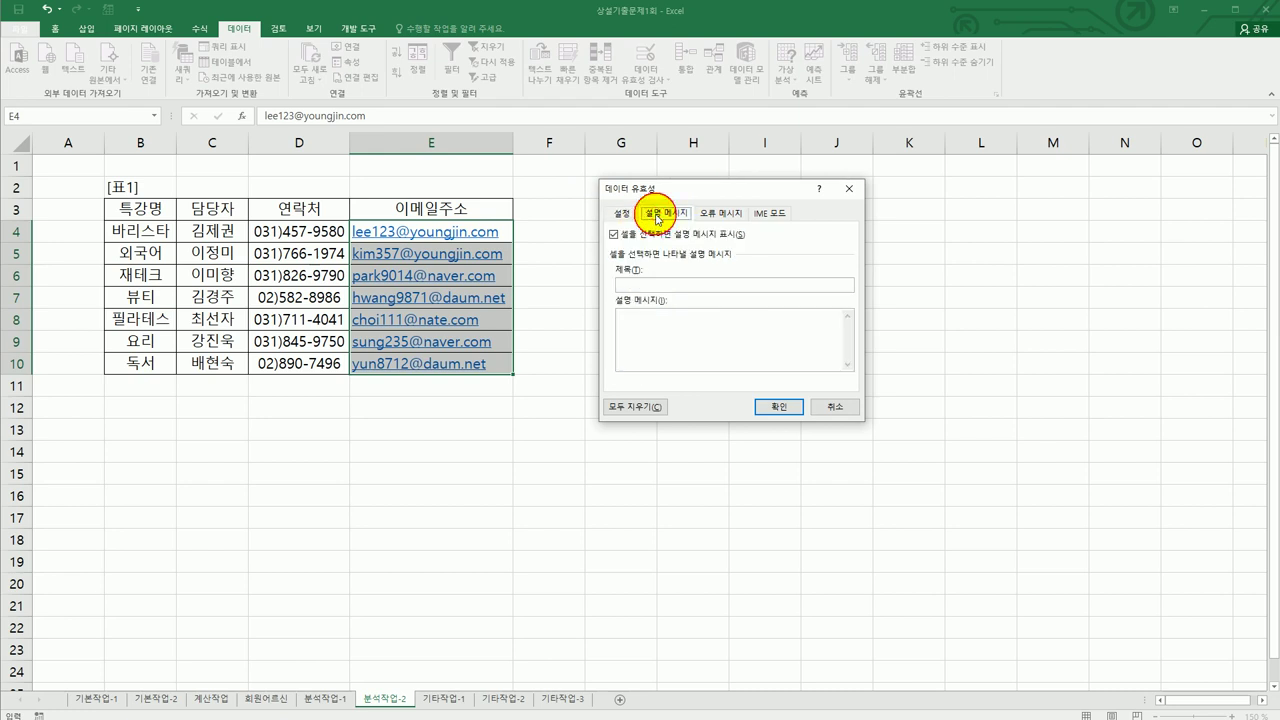
left_click(664, 286)
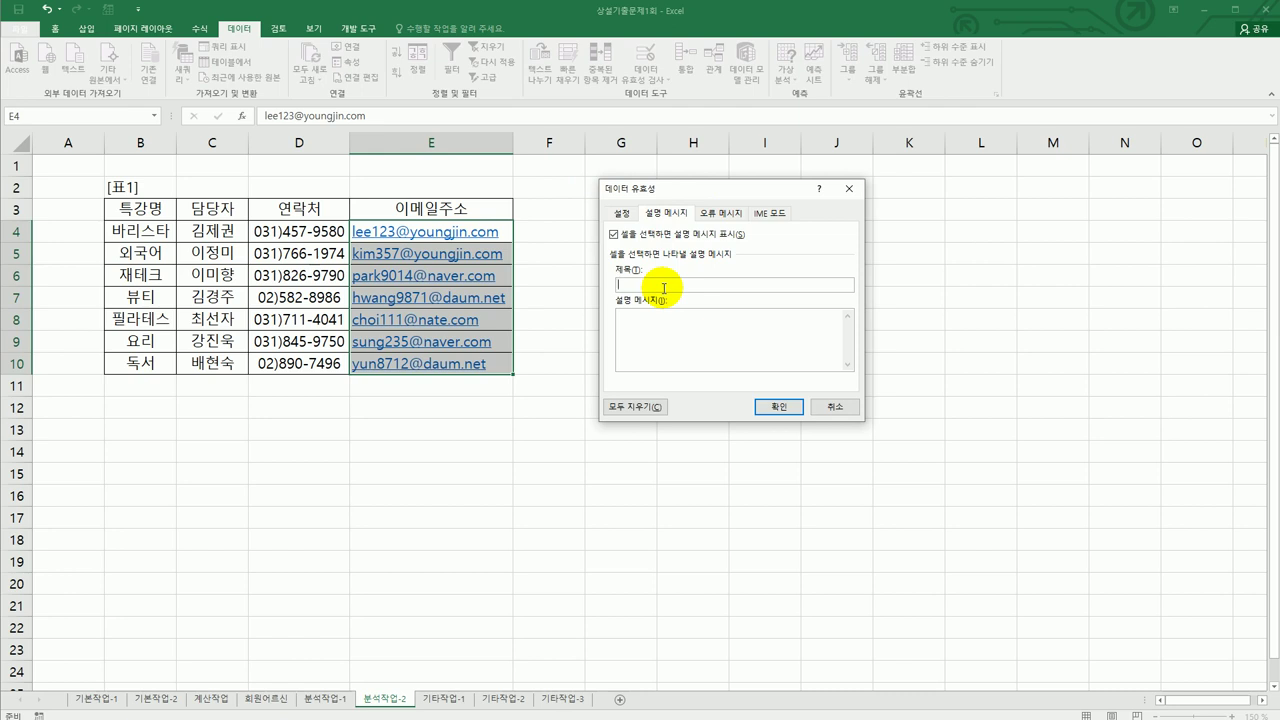
type("특강신청")
key("Tab")
type("이메일로 신ㅊ청받습니다")
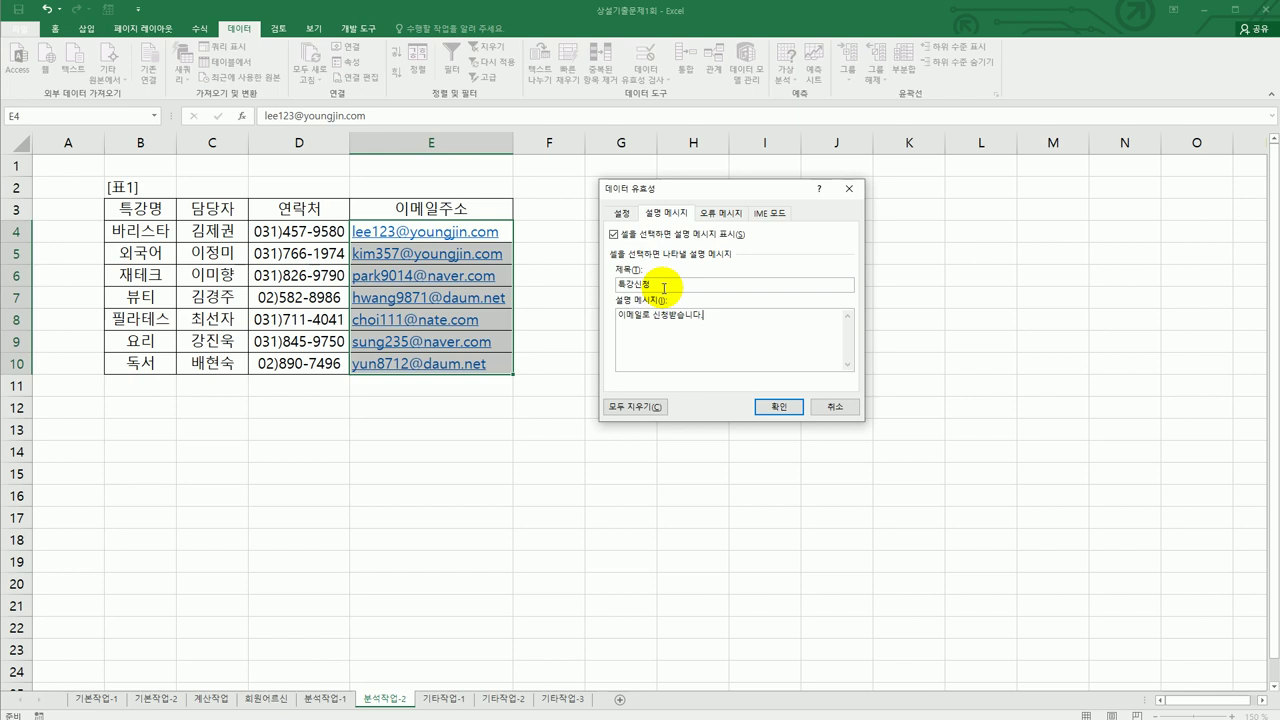
- Try line breaks before and after 이메일로 in the input message text and remove them again
left_click(616, 315)
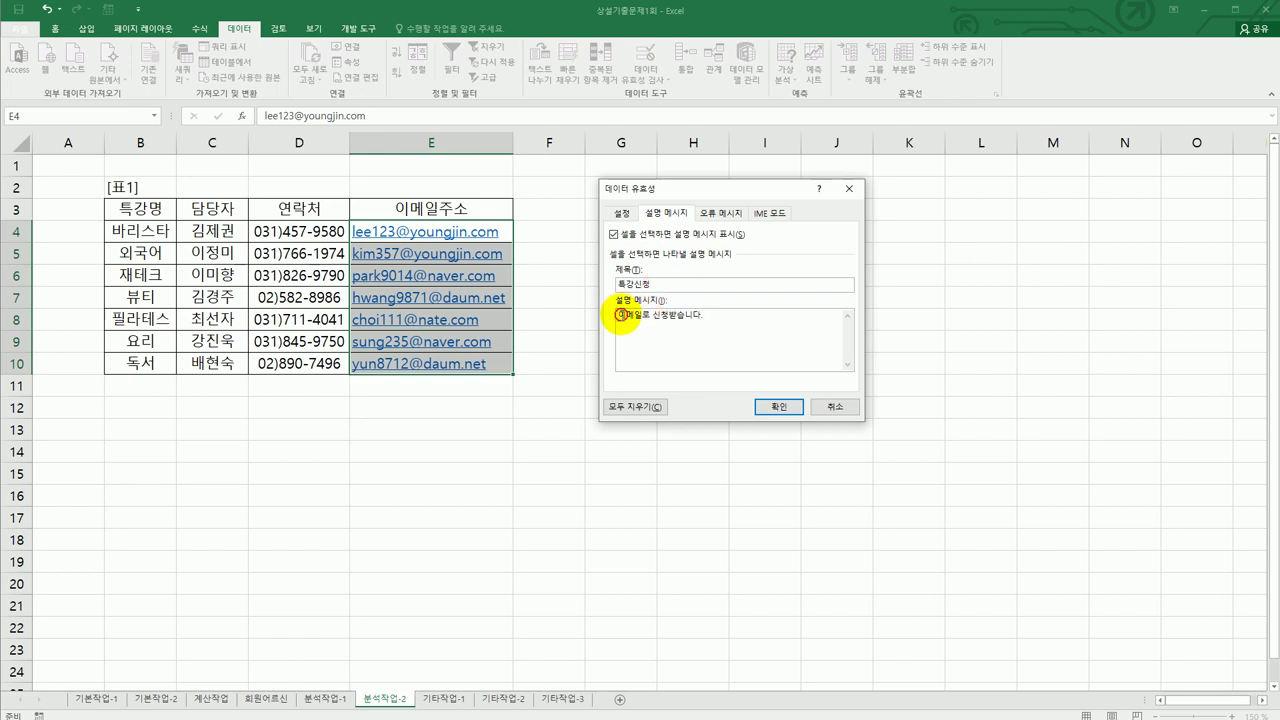
key("Return")
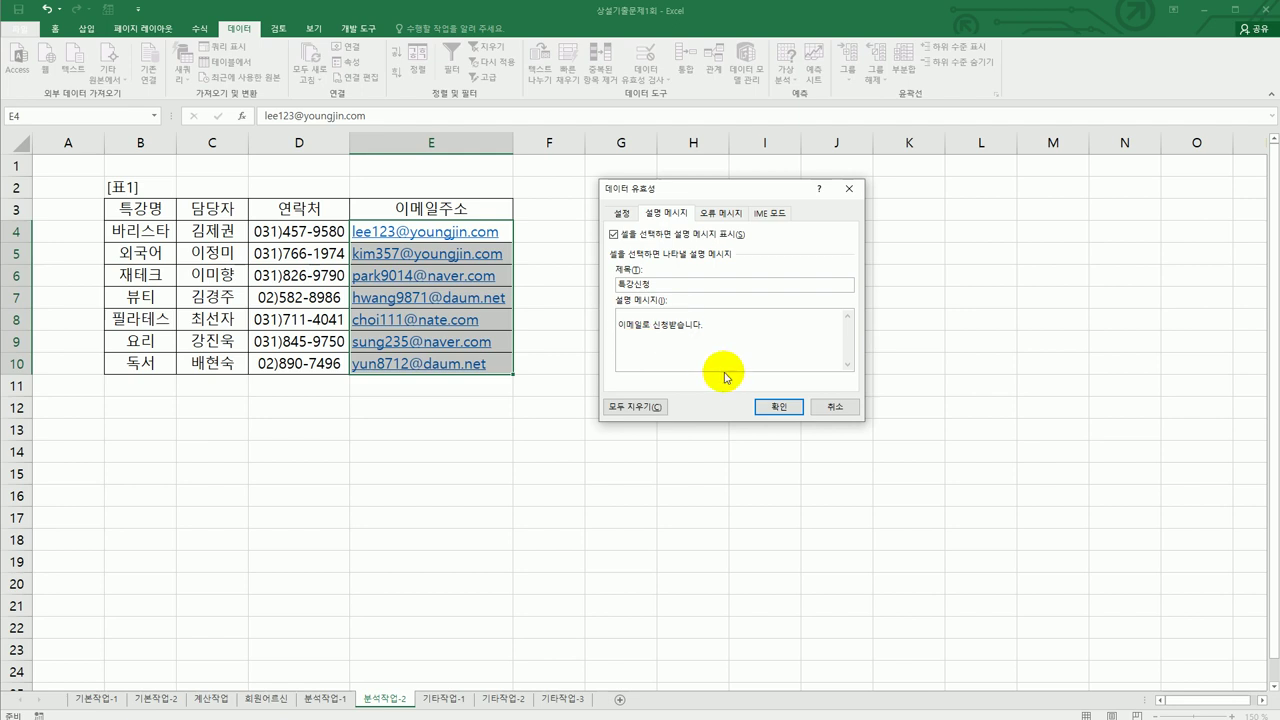
key("BackSpace")
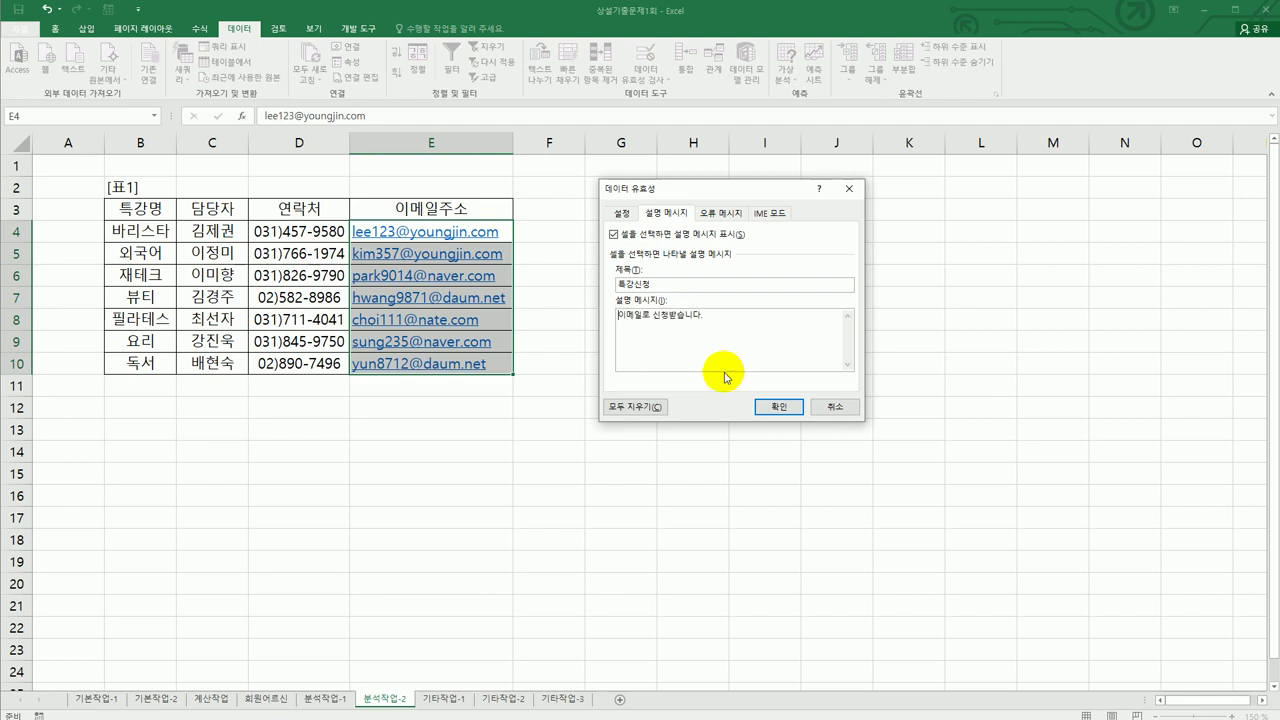
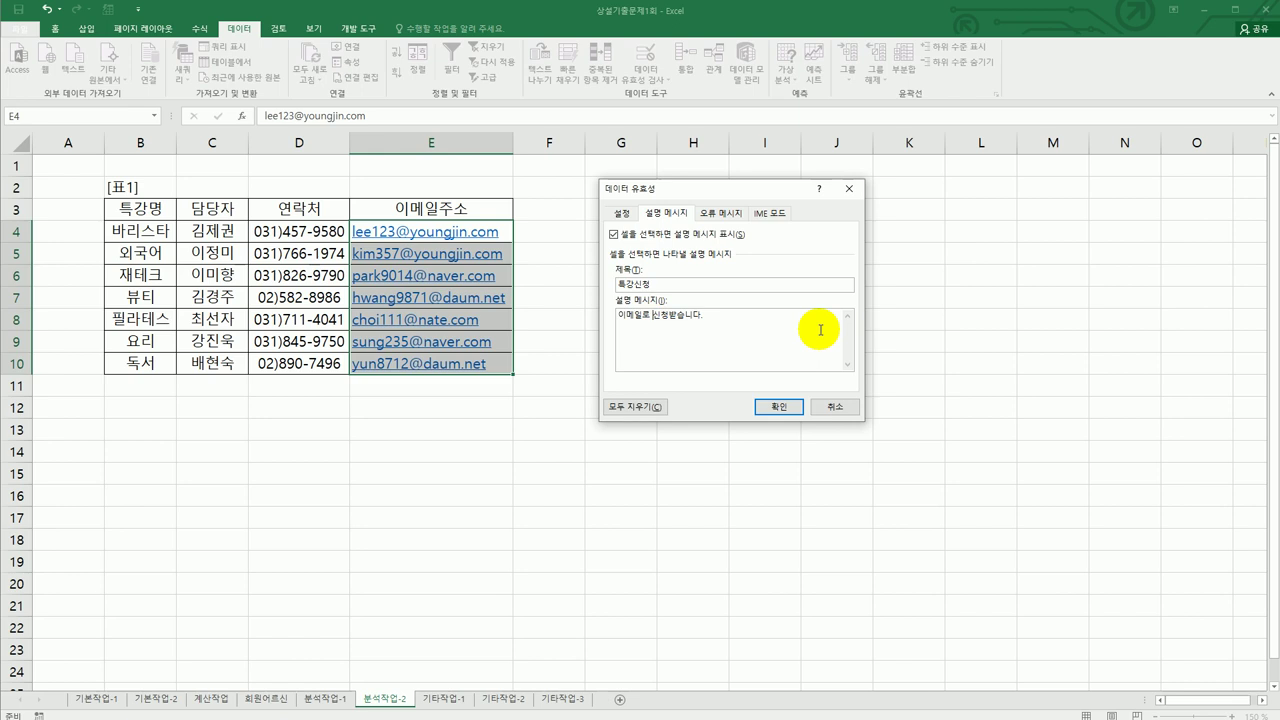
key("Return")
key("BackSpace")
- Add an error message titled 입력오류 with the text 입력을 다시 해 주세요., keeping the 중지 style
left_click(727, 213)
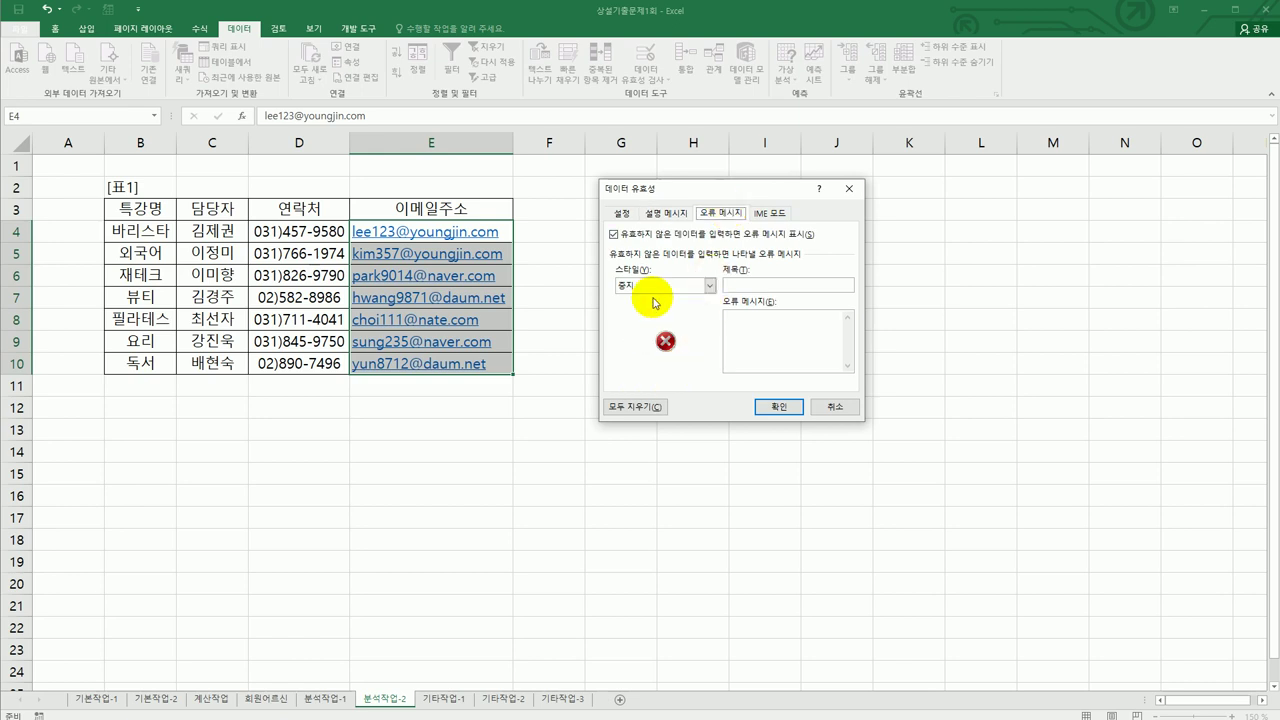
left_click(741, 286)
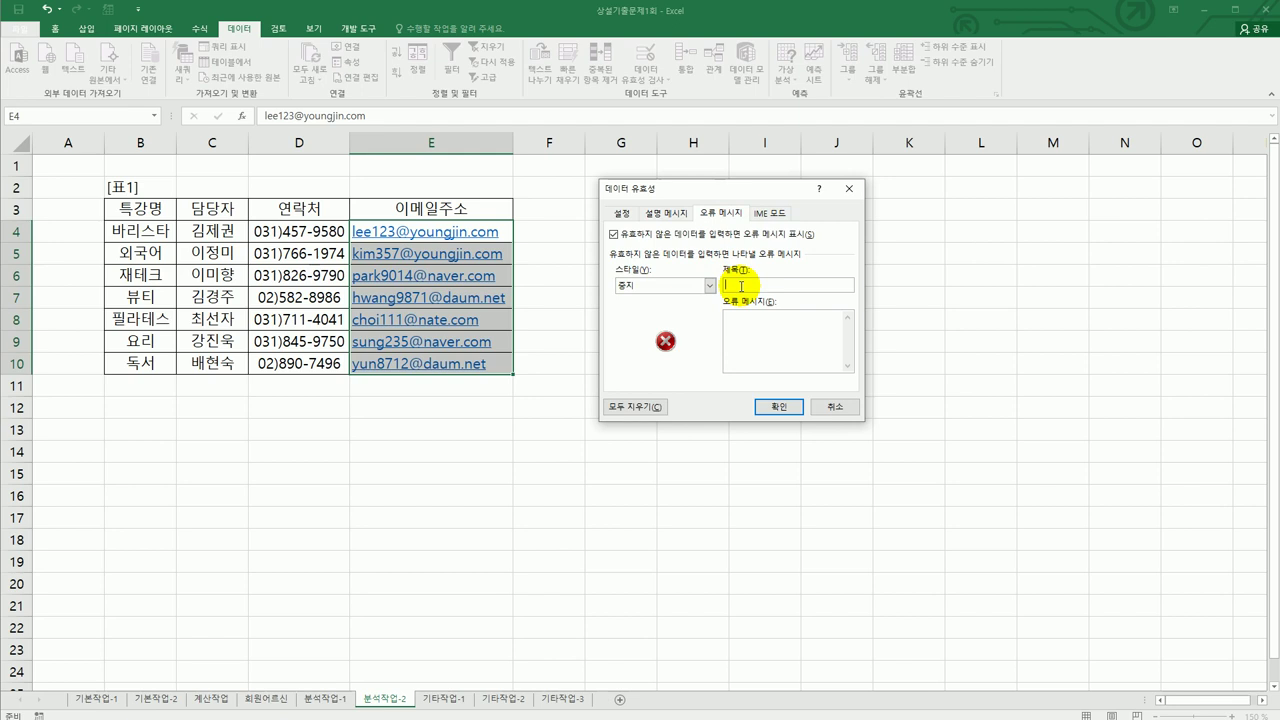
type("입력오류")
key("Tab")
type("입력을 다시 해 주세요.")
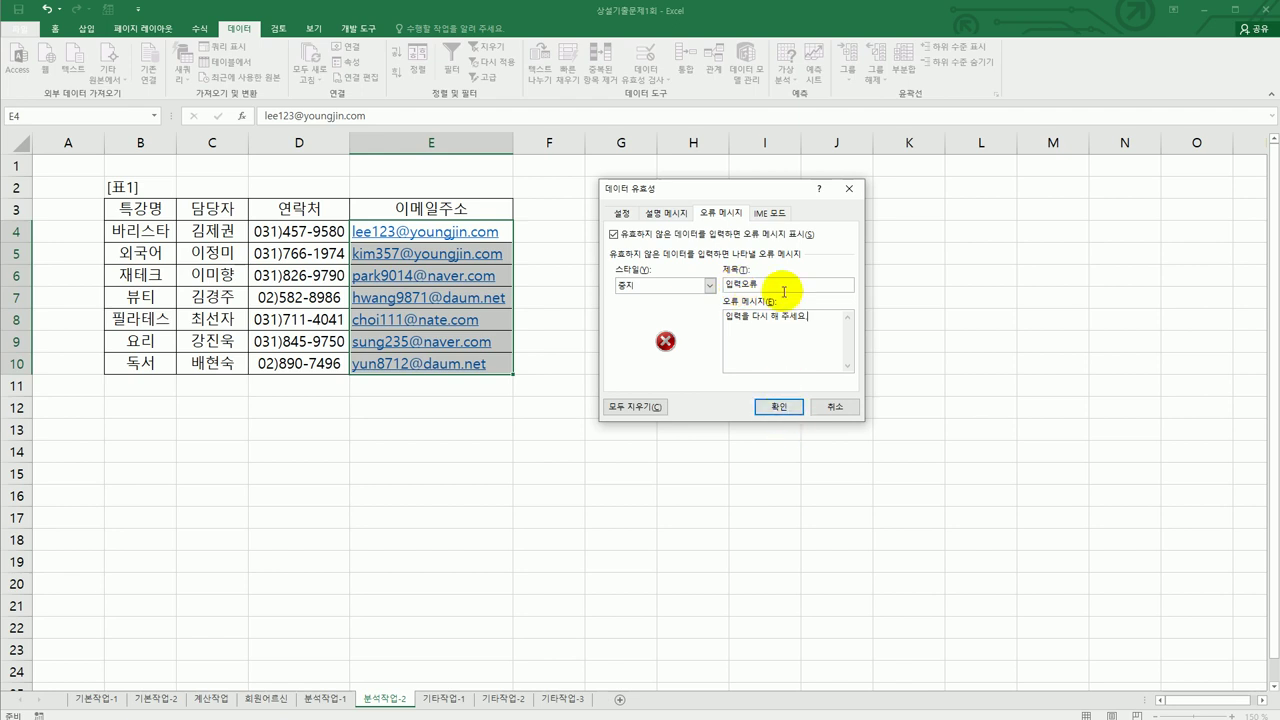
- Set the IME mode of the email cells' validation to 영문
left_click(779, 215)
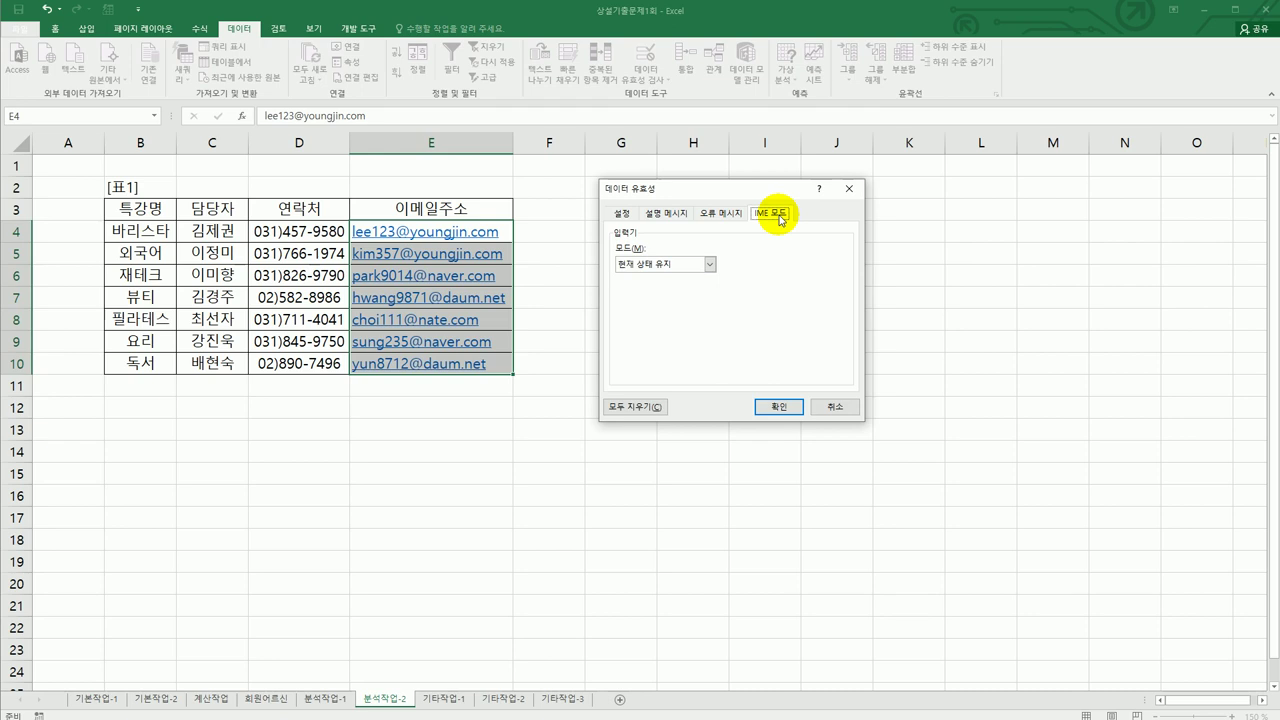
left_click(709, 266)
left_click(699, 297)
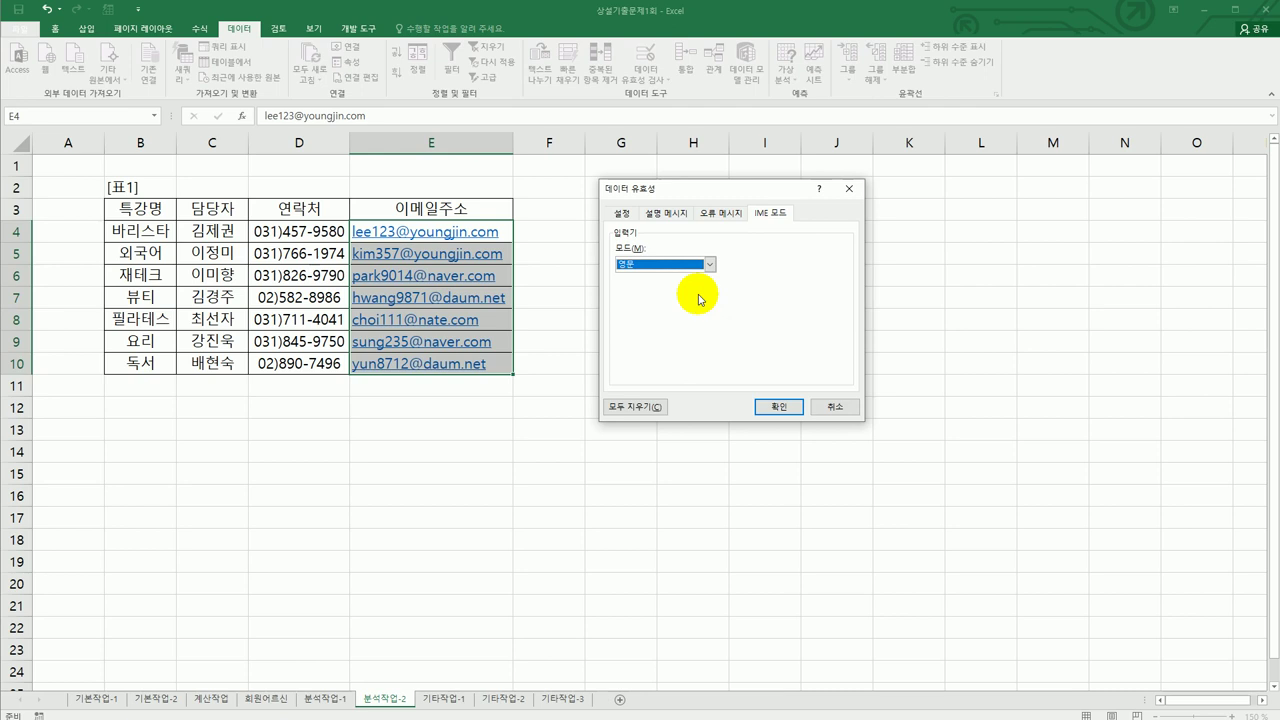
- Review the validation's condition, input message, error message and IME mode, and apply it to E4:E10
left_click(620, 212)
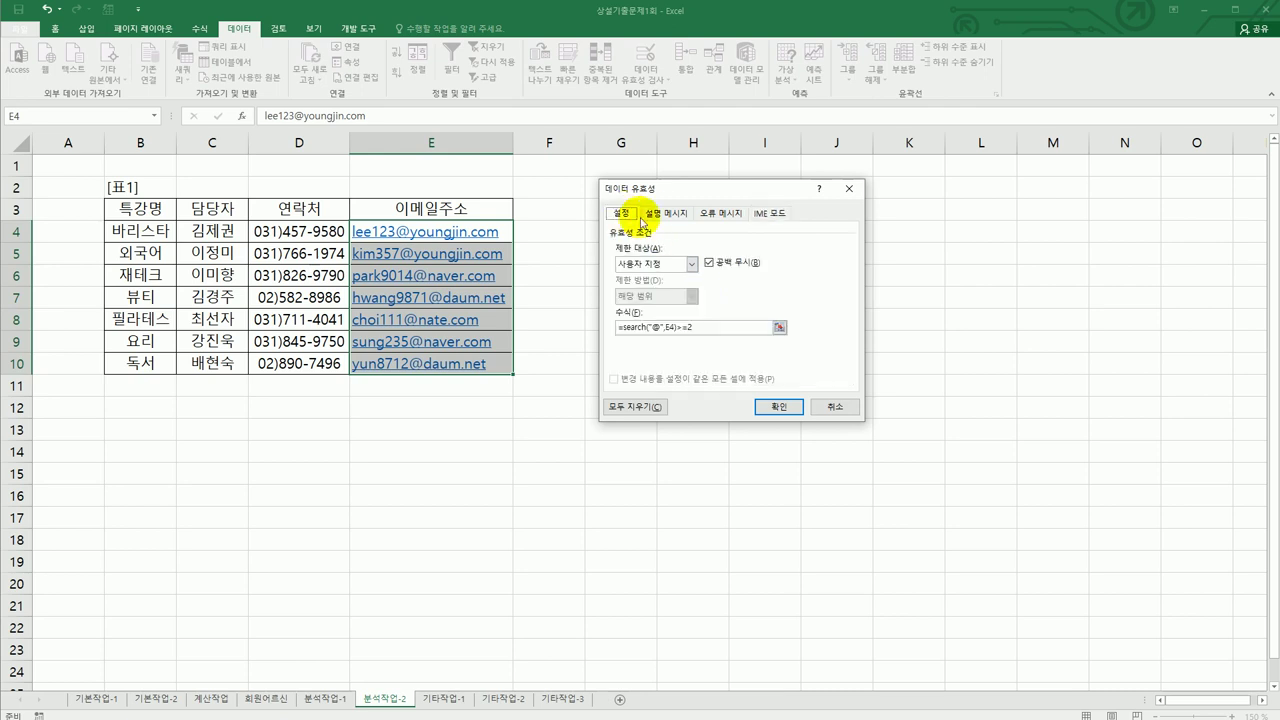
left_click(652, 215)
left_click(722, 213)
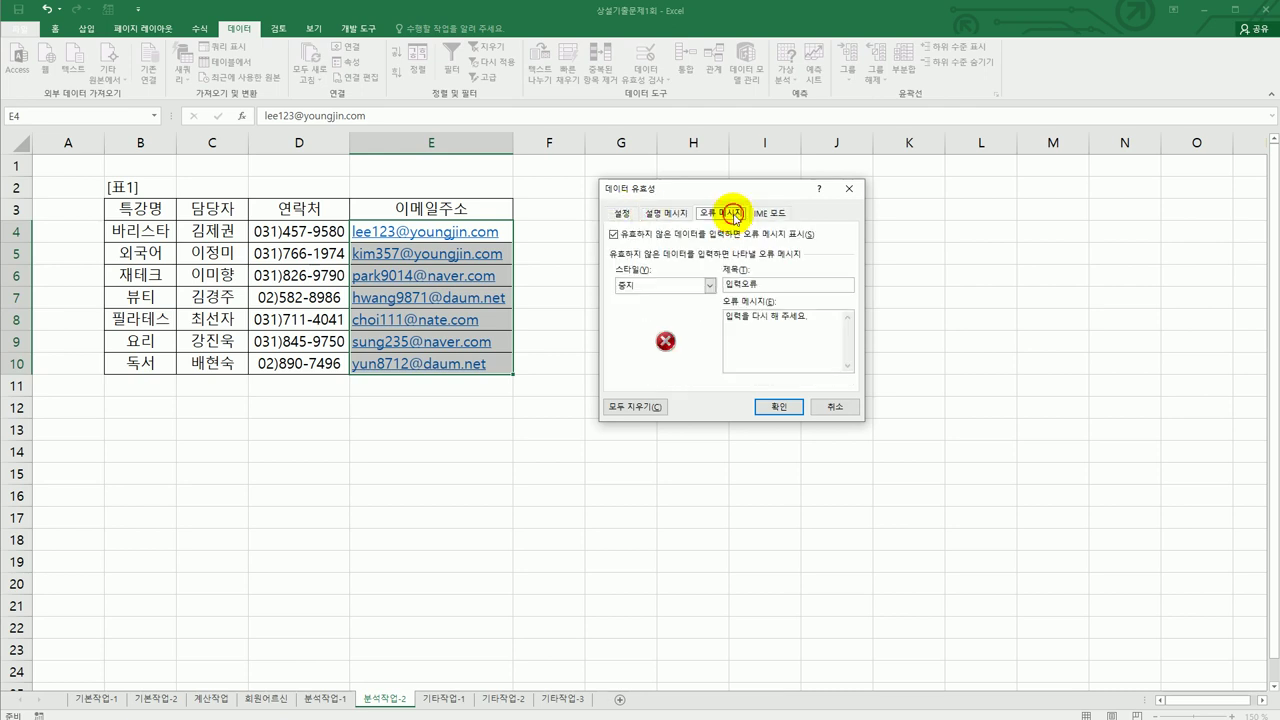
left_click(774, 216)
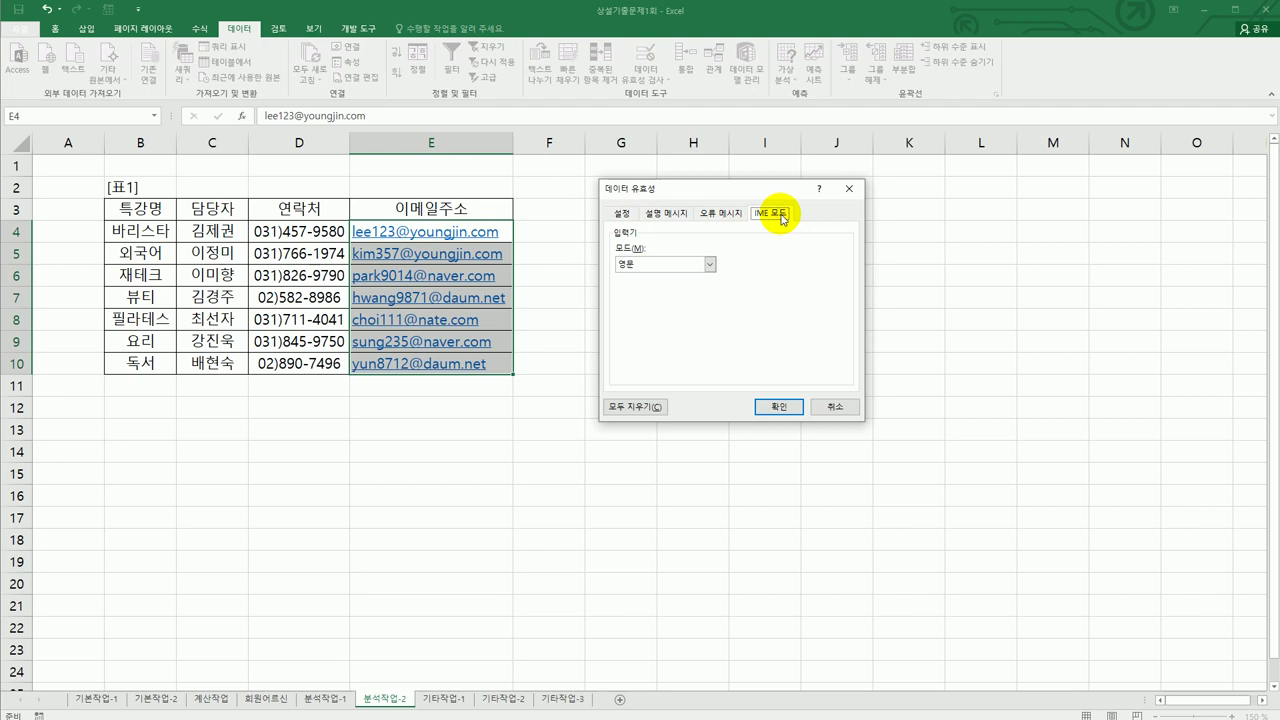
left_click(779, 407)
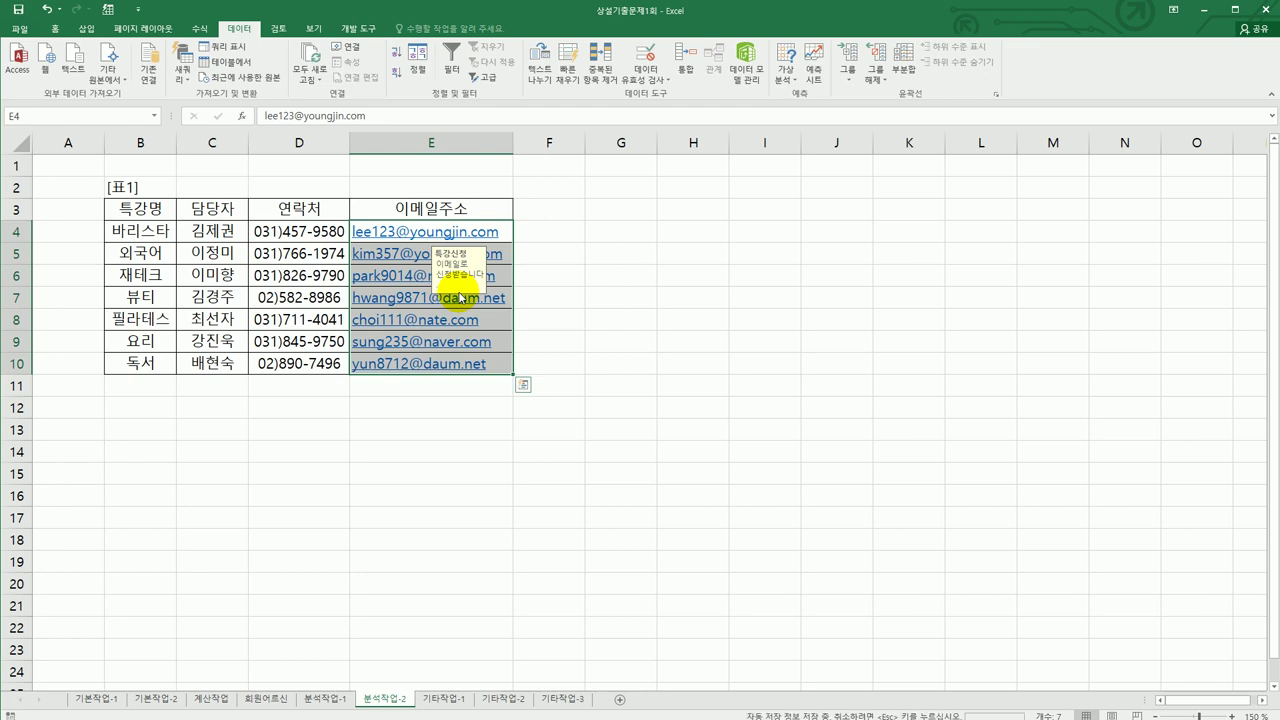
left_click(576, 318)
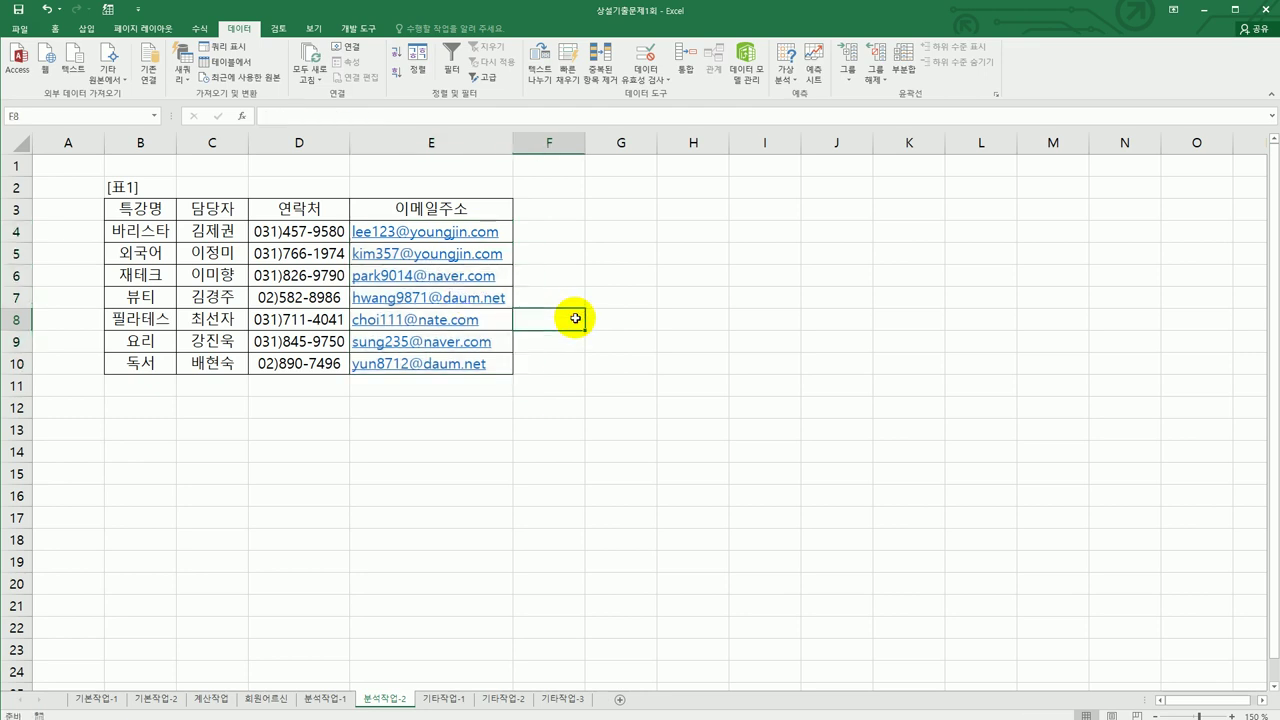
- Add an auto filter to the contact table and filter 연락처 with the 시작 문자 condition 031
left_click(300, 208)
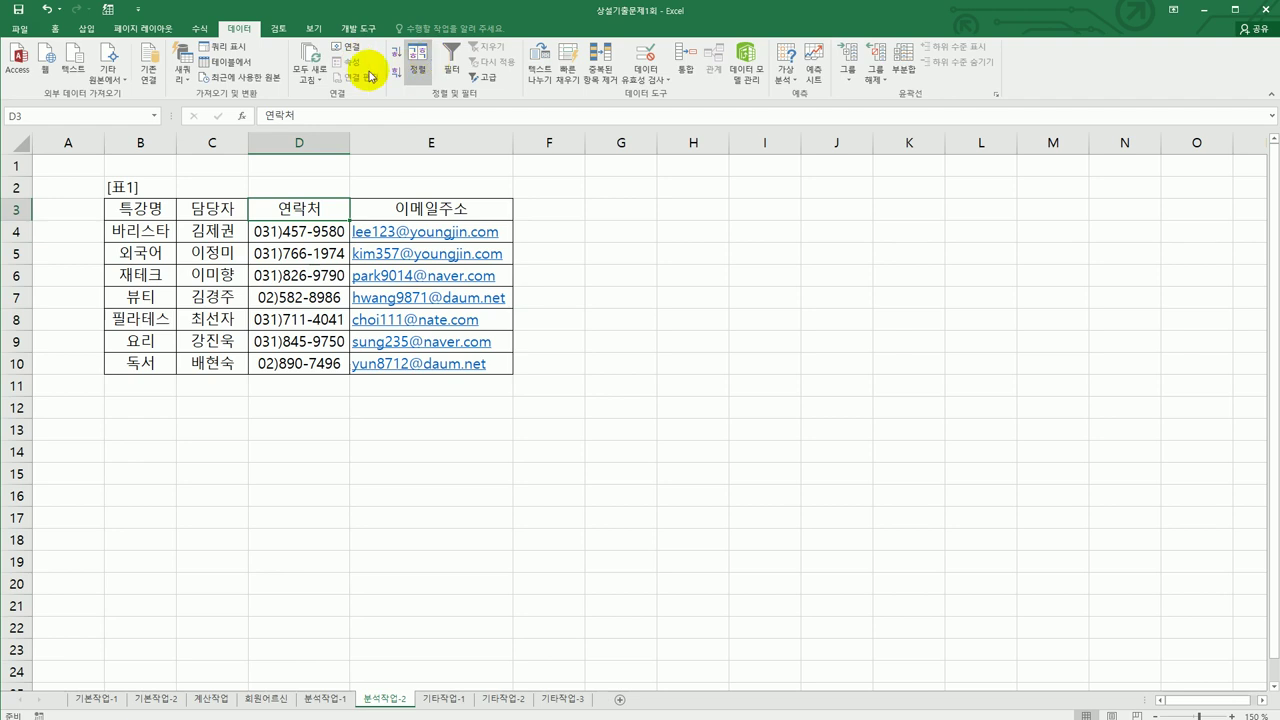
left_click(458, 70)
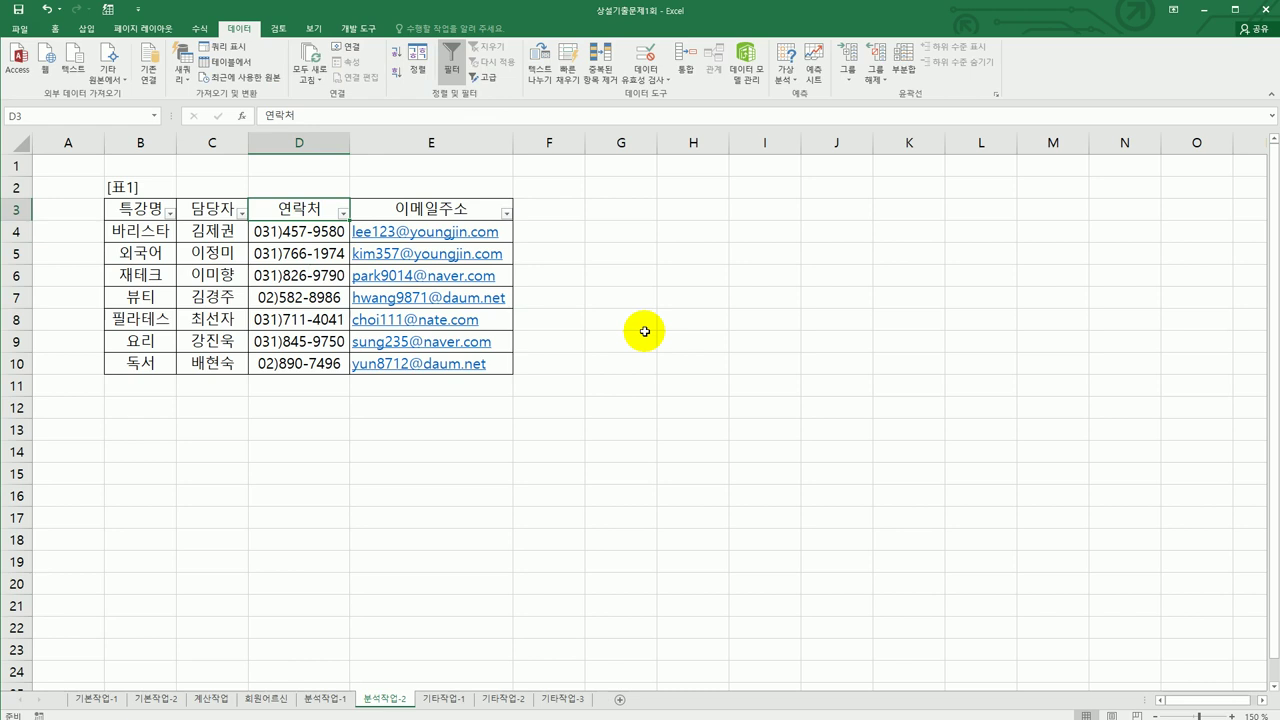
left_click(342, 213)
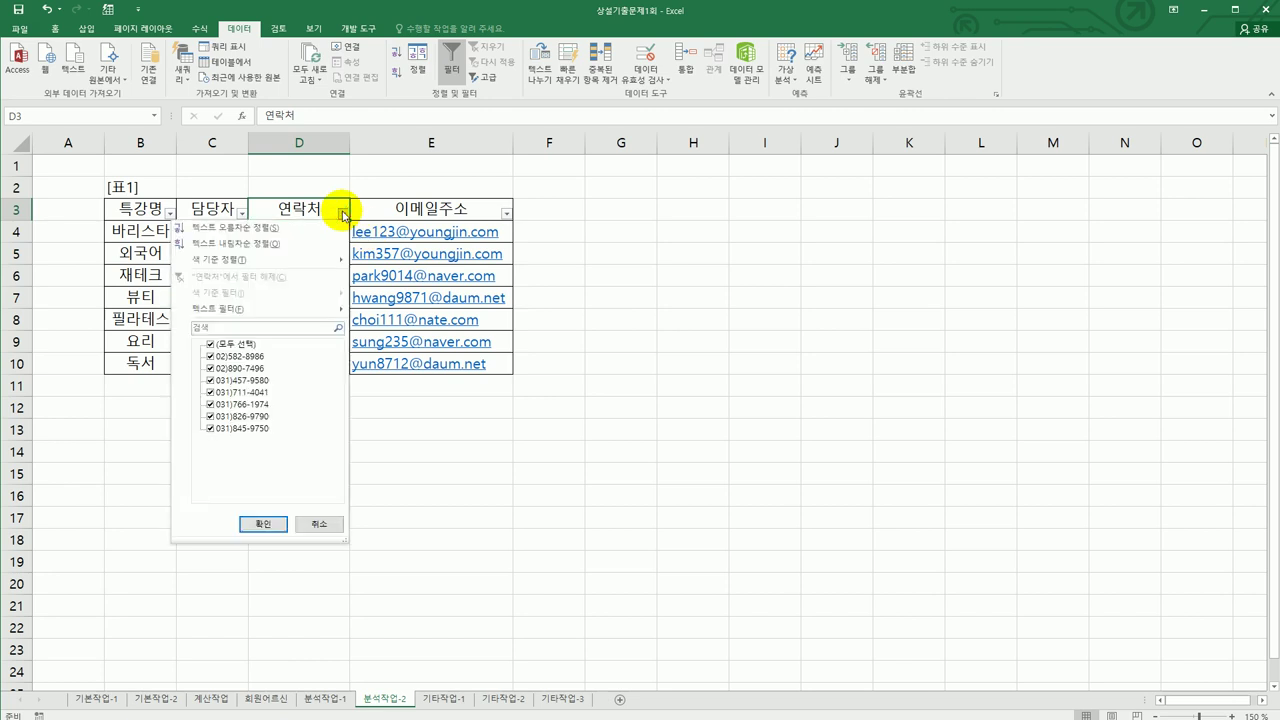
left_click(297, 309)
left_click(444, 345)
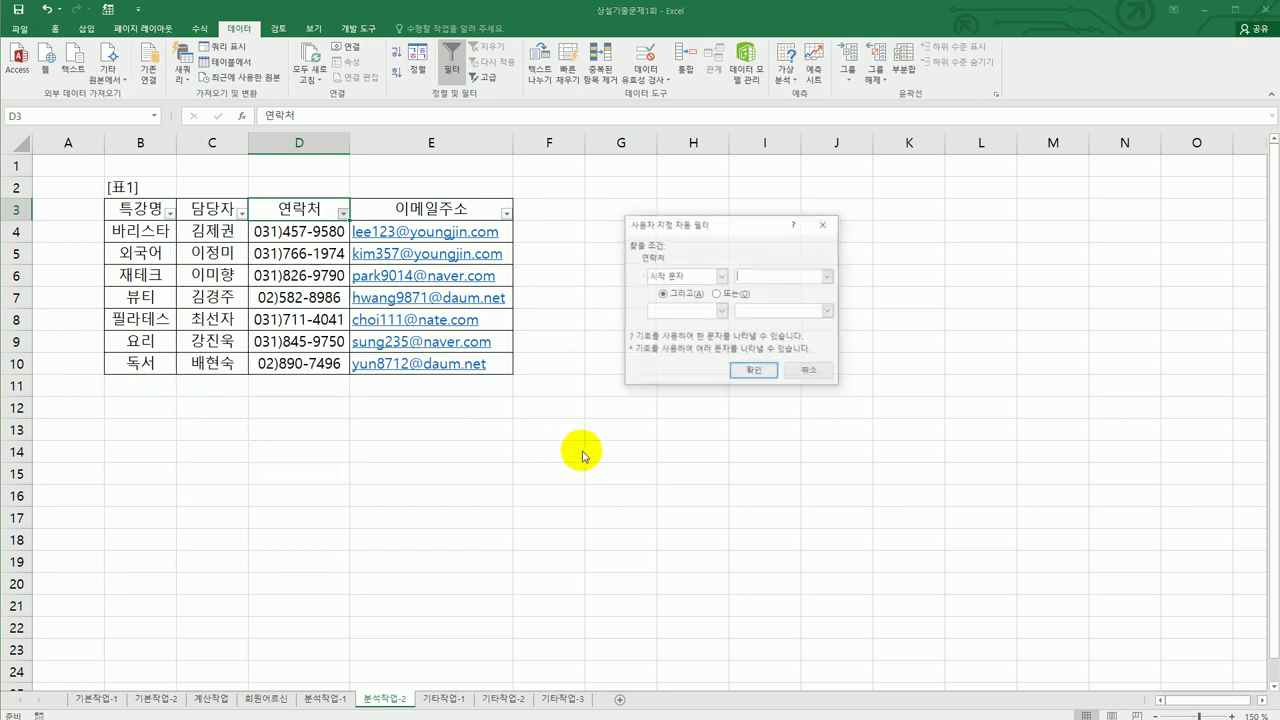
type("031")
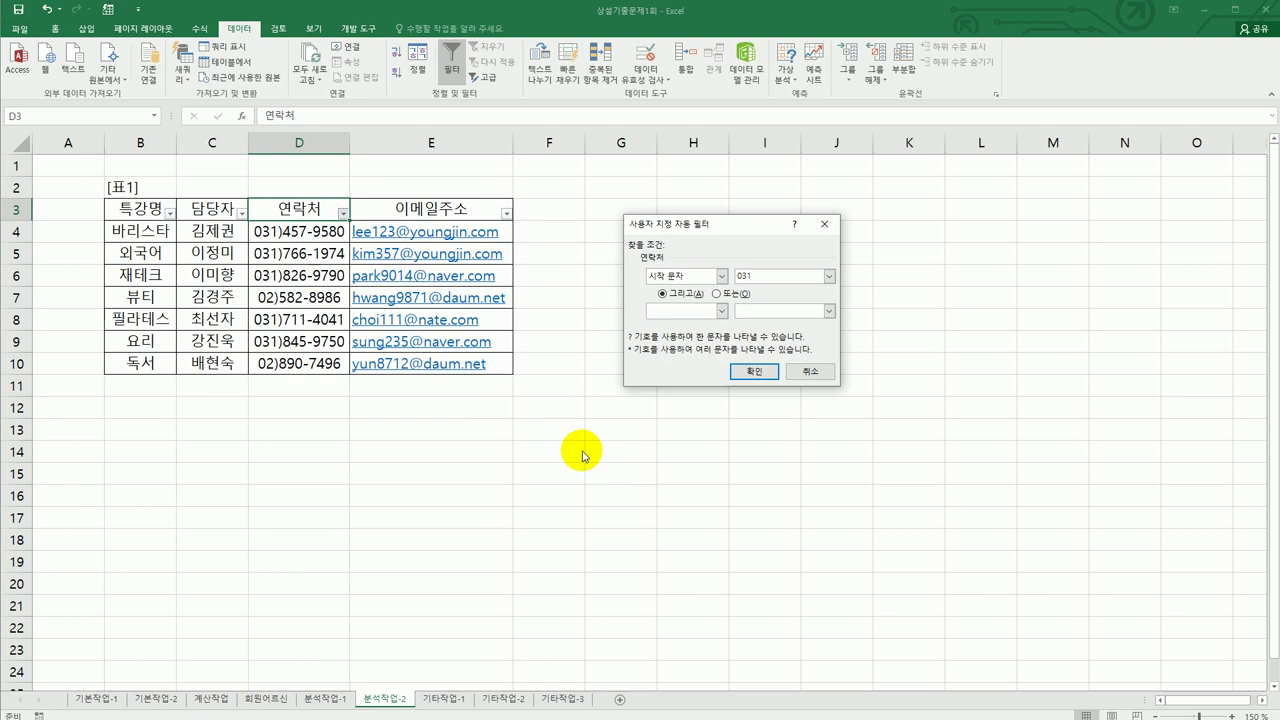
left_click(740, 372)
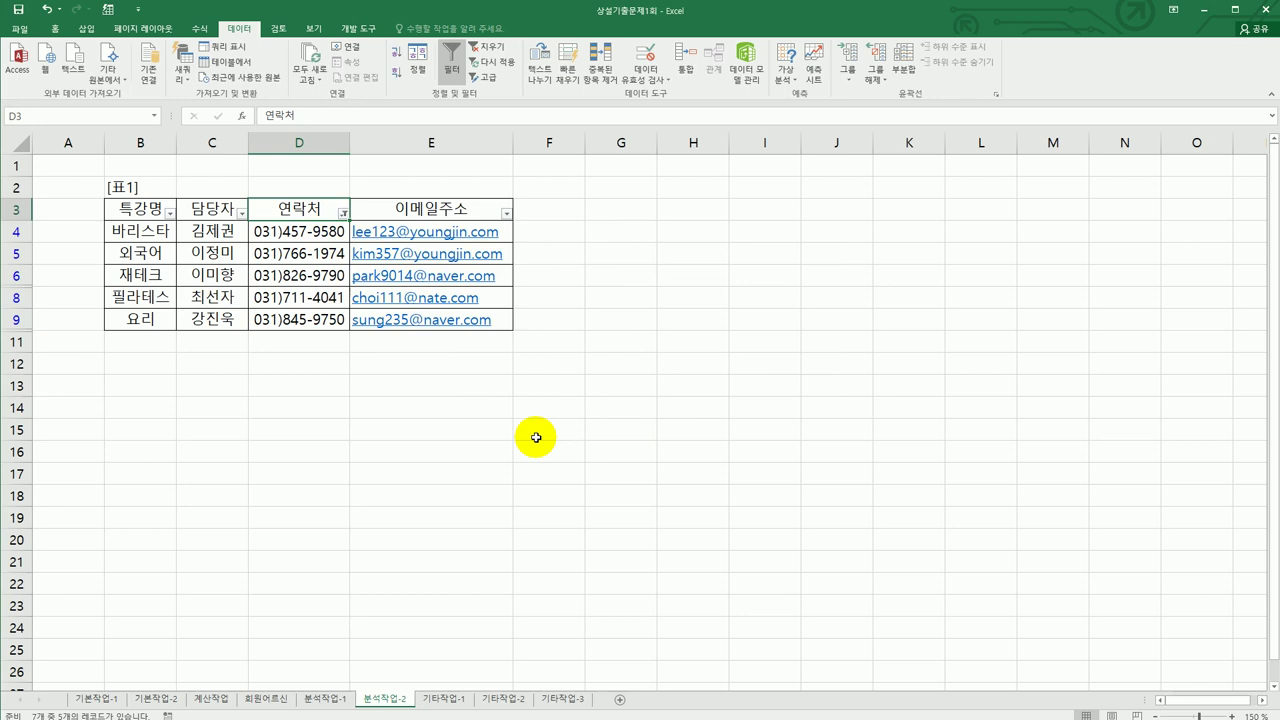
- Leave the filtered table and go to the 기타작업-1 sheet with the line chart
left_click(597, 429)
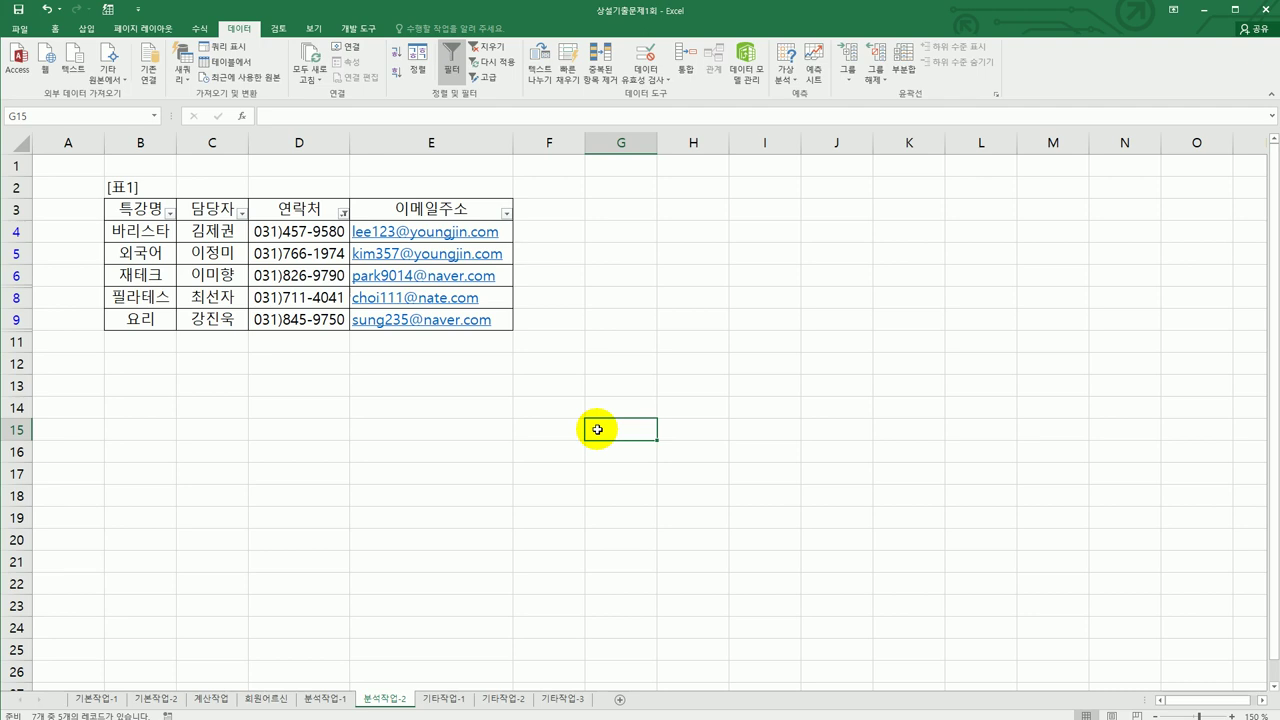
left_click(455, 705)
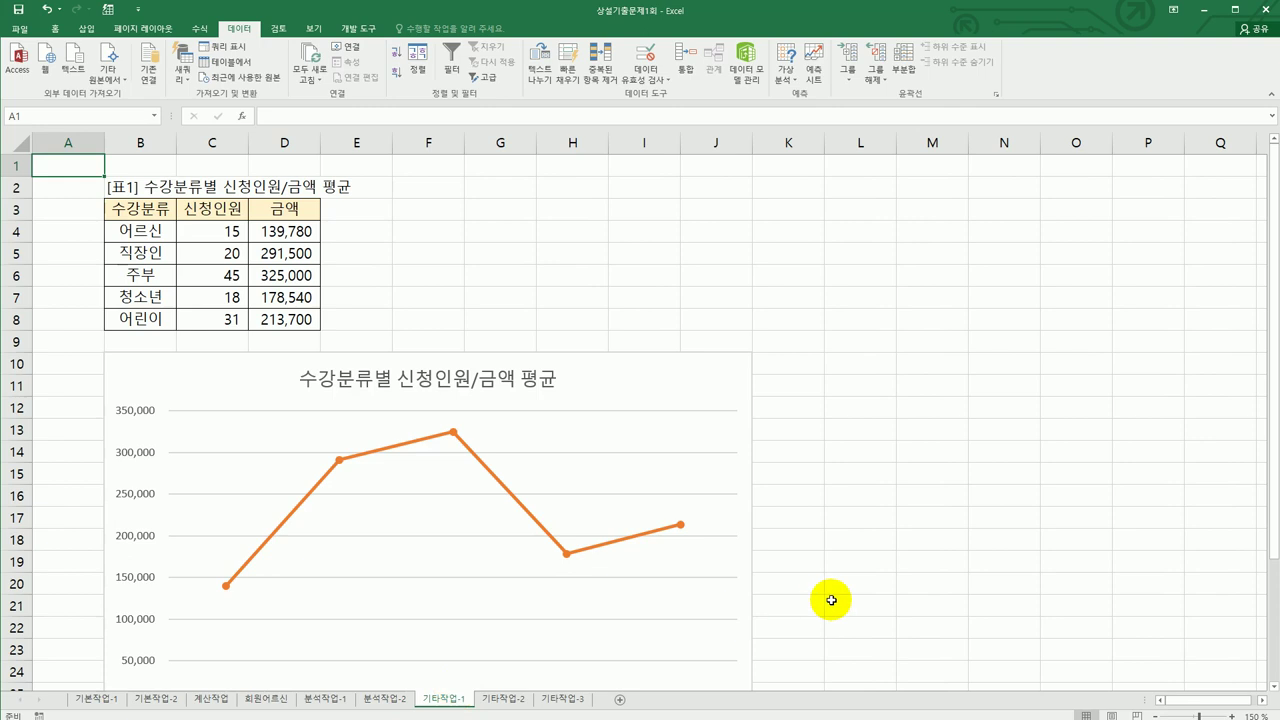
- Change the 금액 series to a 묶은 세로 막대형 chart and plot it on the secondary axis
left_click(831, 600)
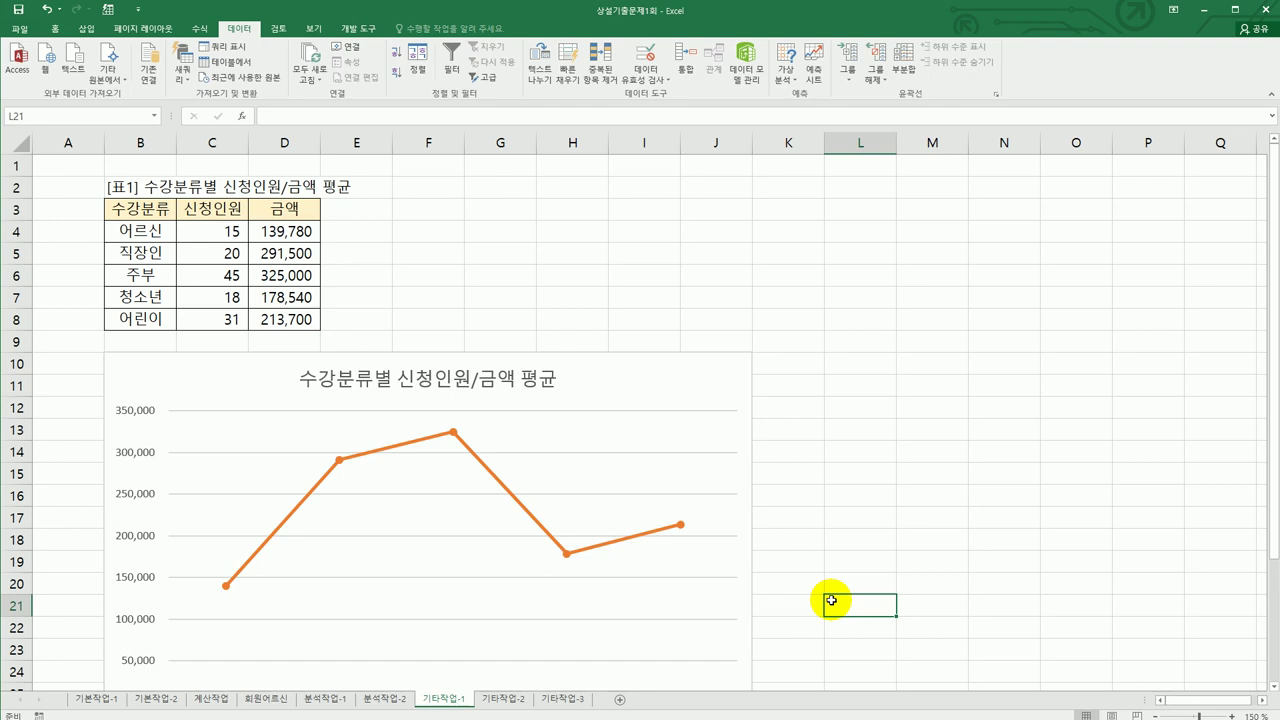
scroll(831, 601, "down", 2)
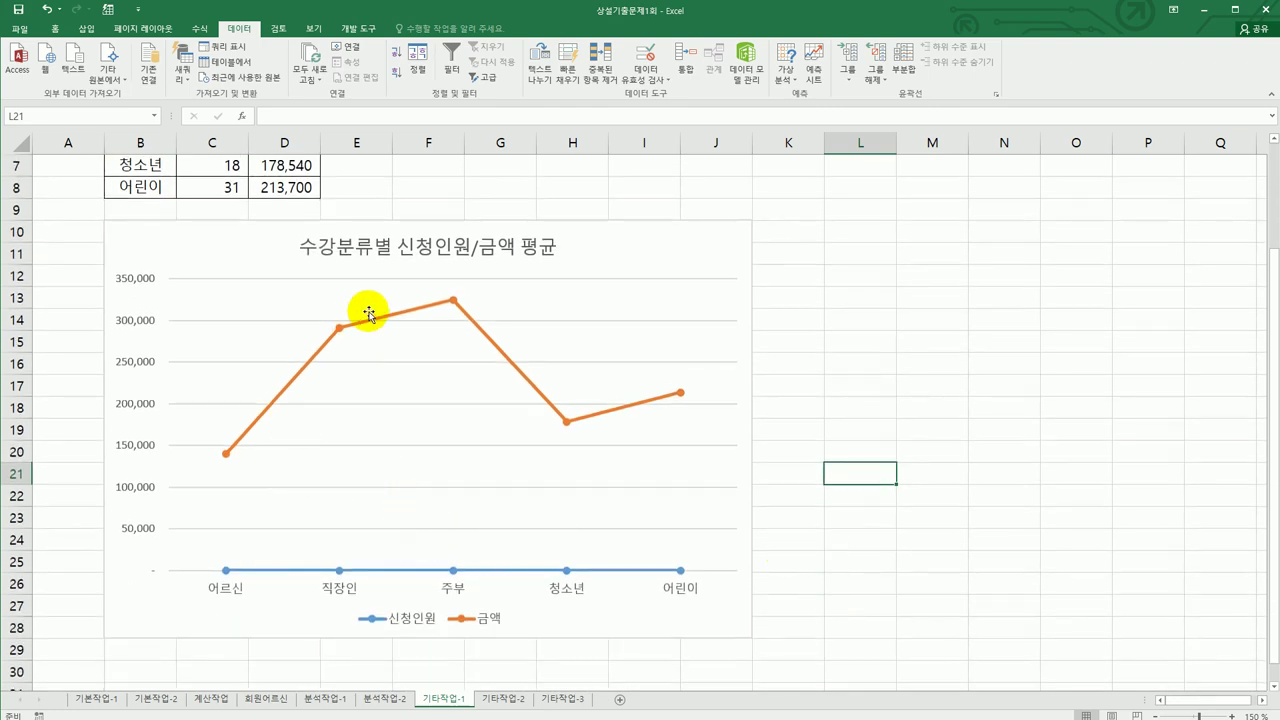
mouse_move(671, 401)
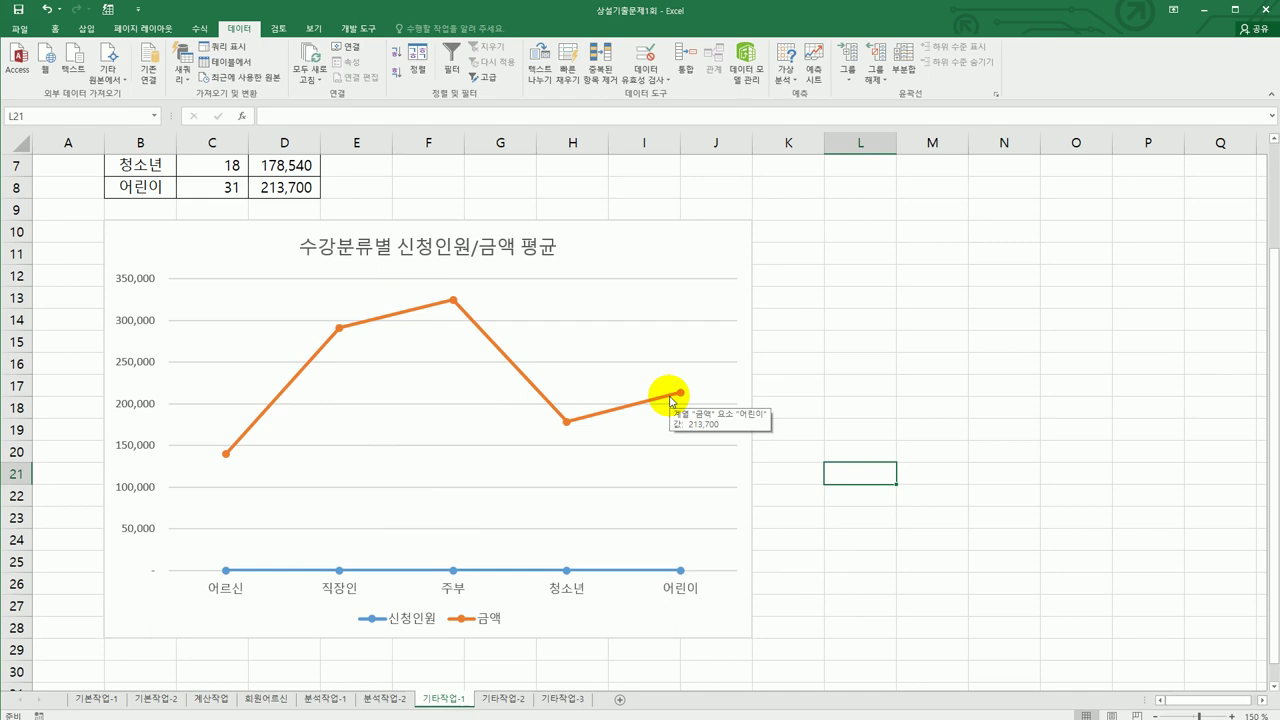
left_click(452, 303)
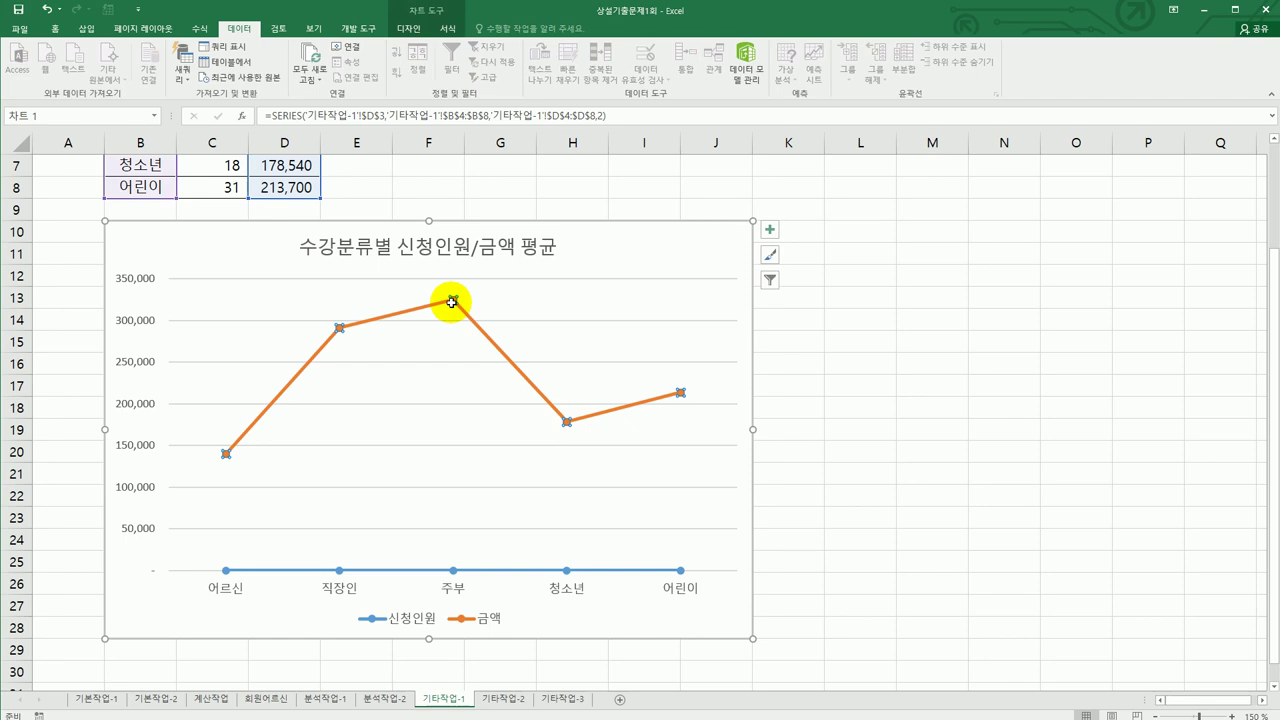
right_click(452, 302)
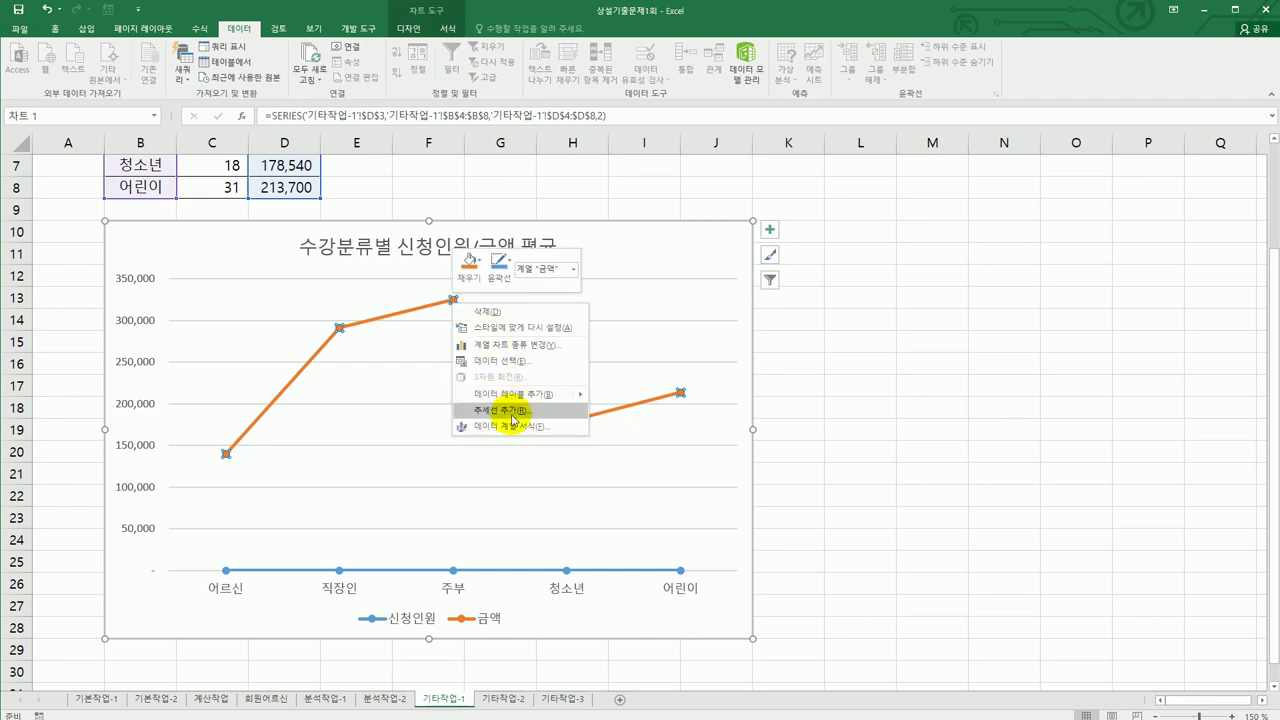
left_click(504, 345)
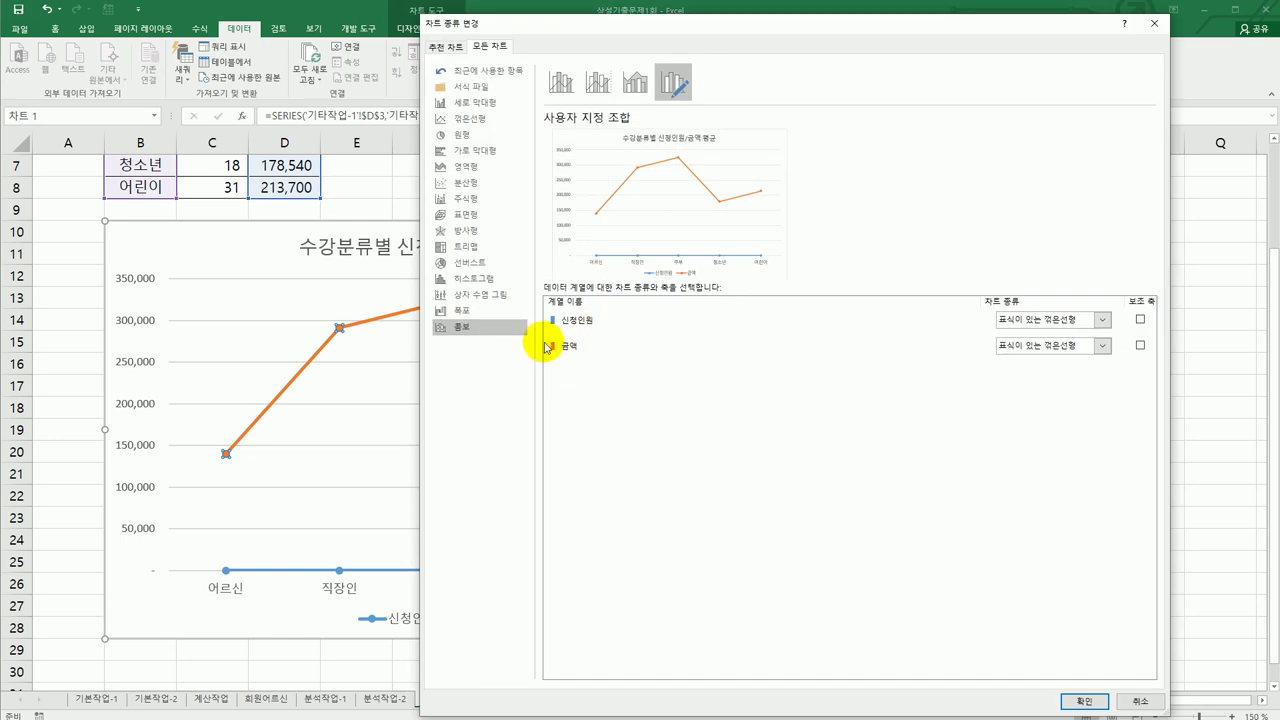
left_click(1032, 345)
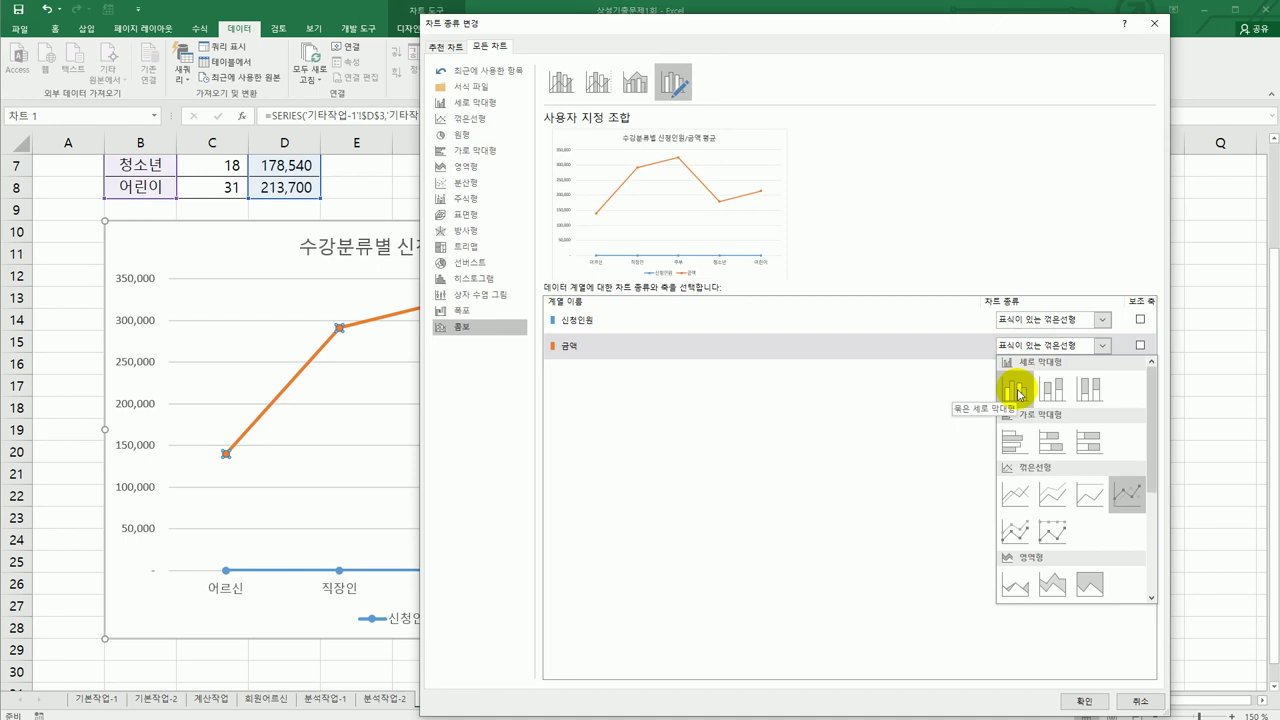
left_click(1020, 393)
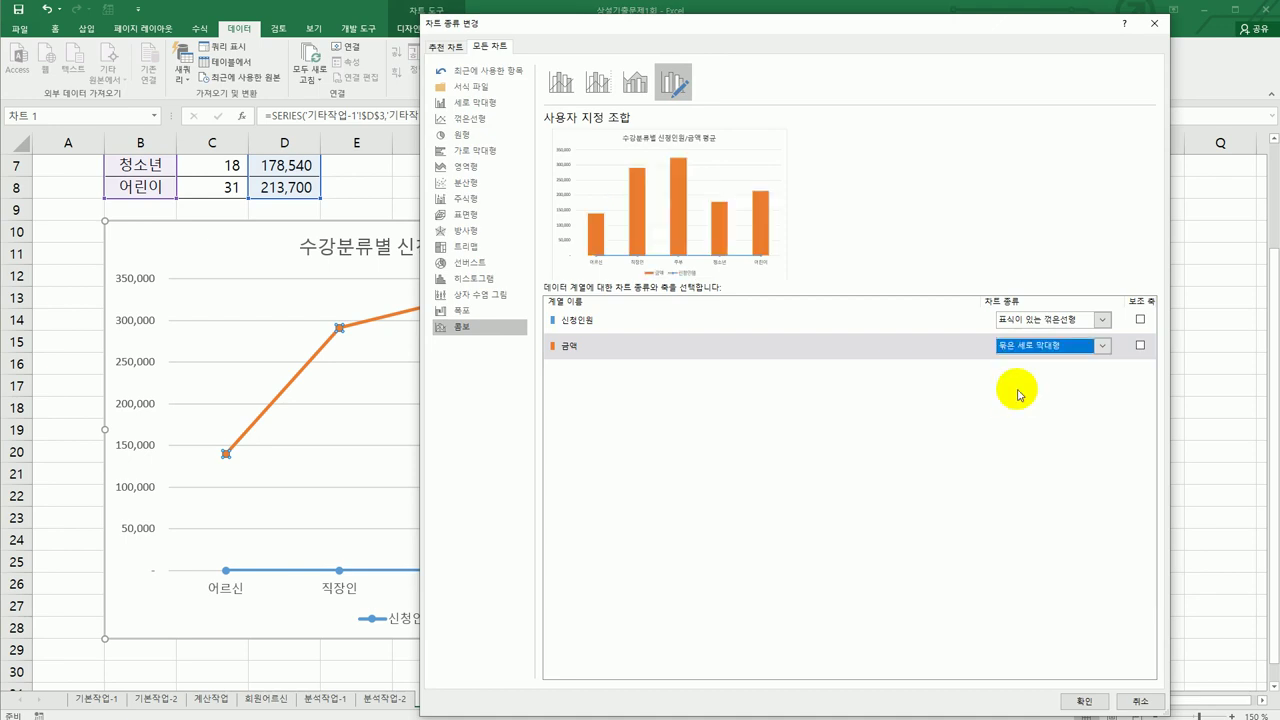
left_click(1140, 346)
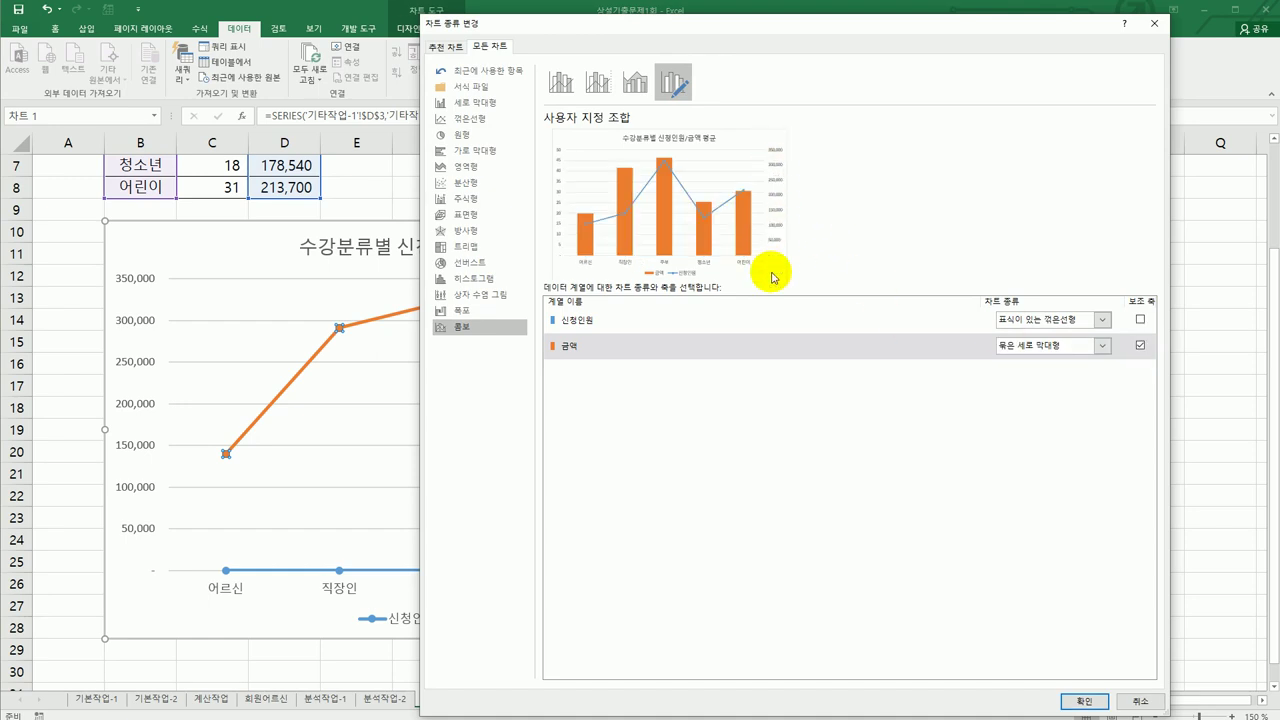
left_click(1076, 705)
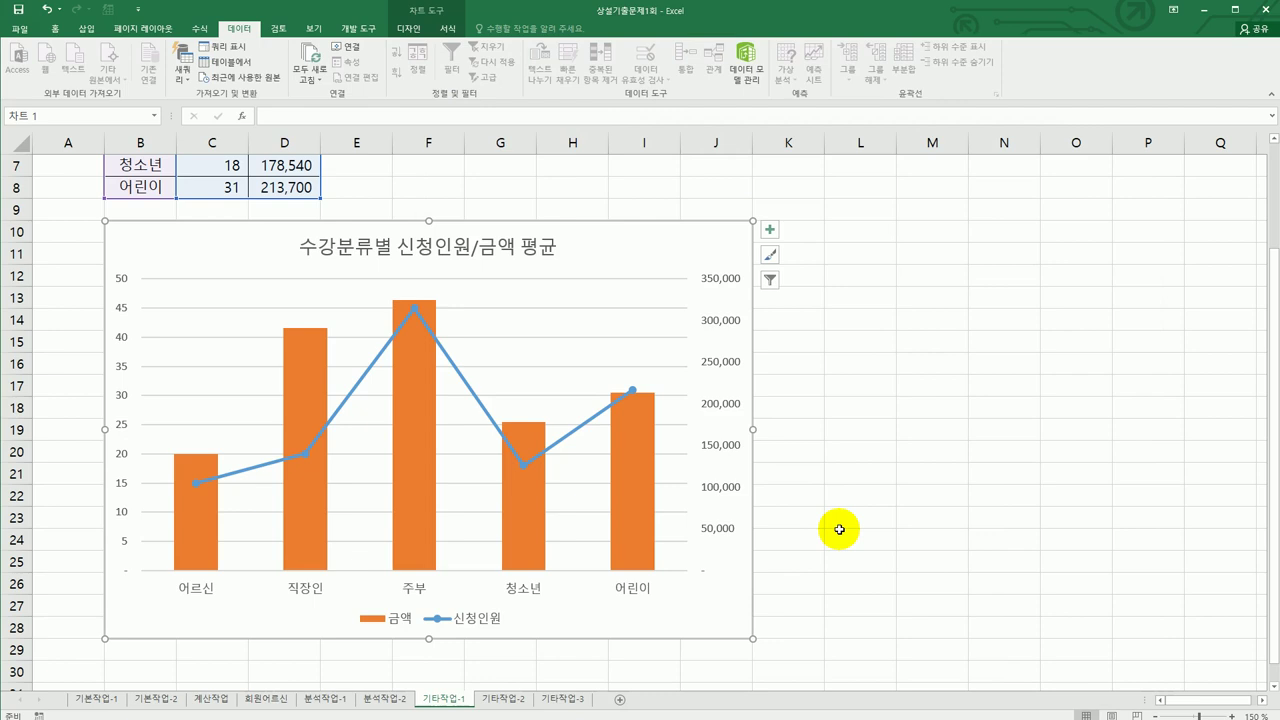
- Set the gap width (간격 너비) of the 금액 columns to 20%
left_click(404, 390)
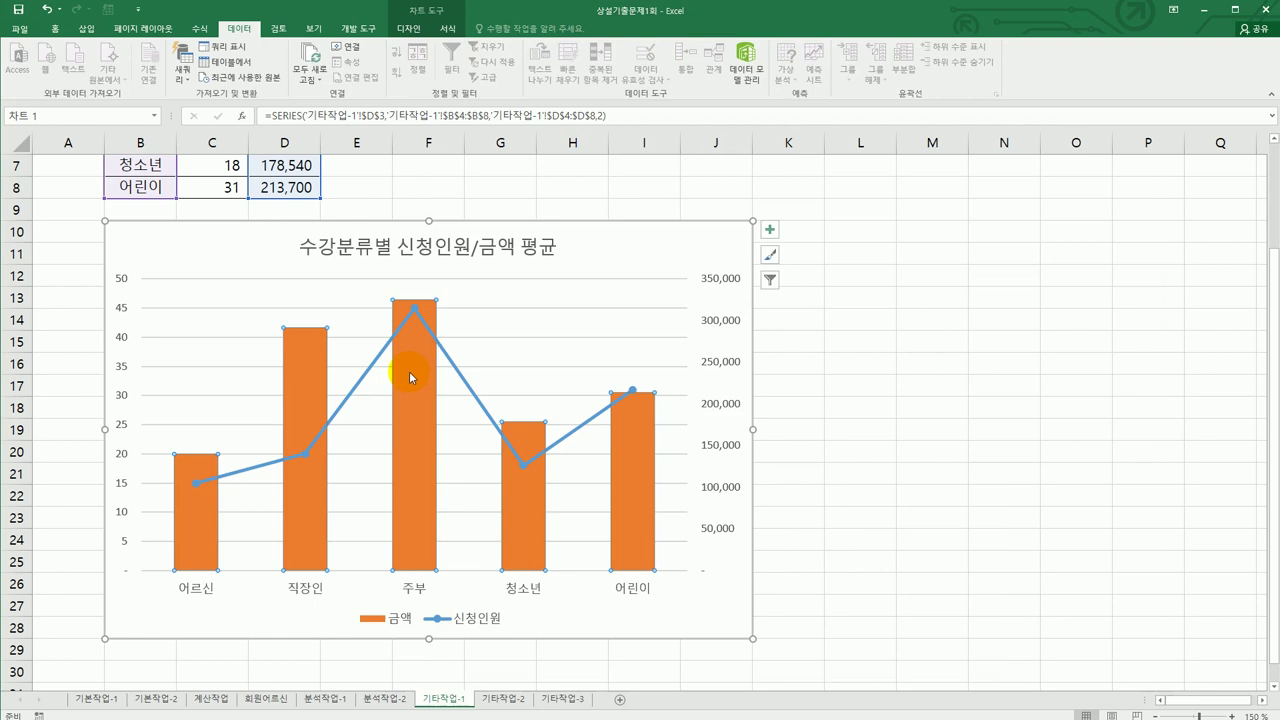
right_click(406, 370)
left_click(494, 496)
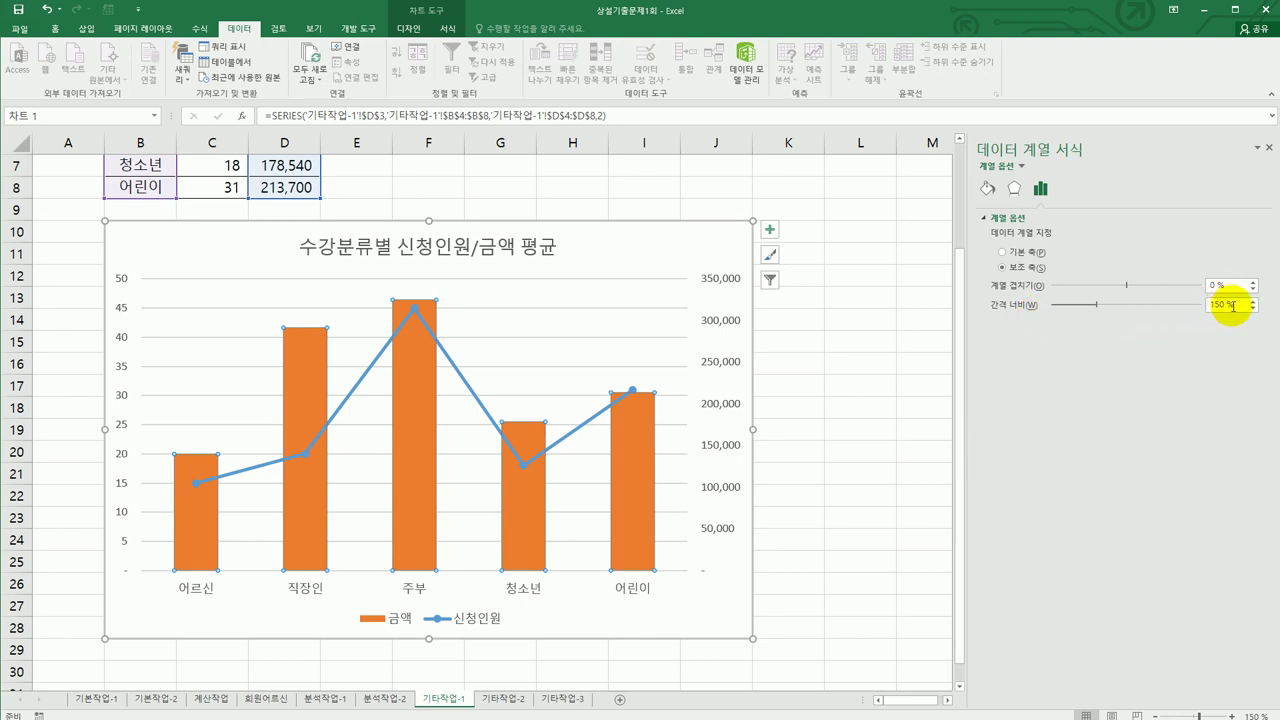
left_click_drag(1232, 306, 1193, 311)
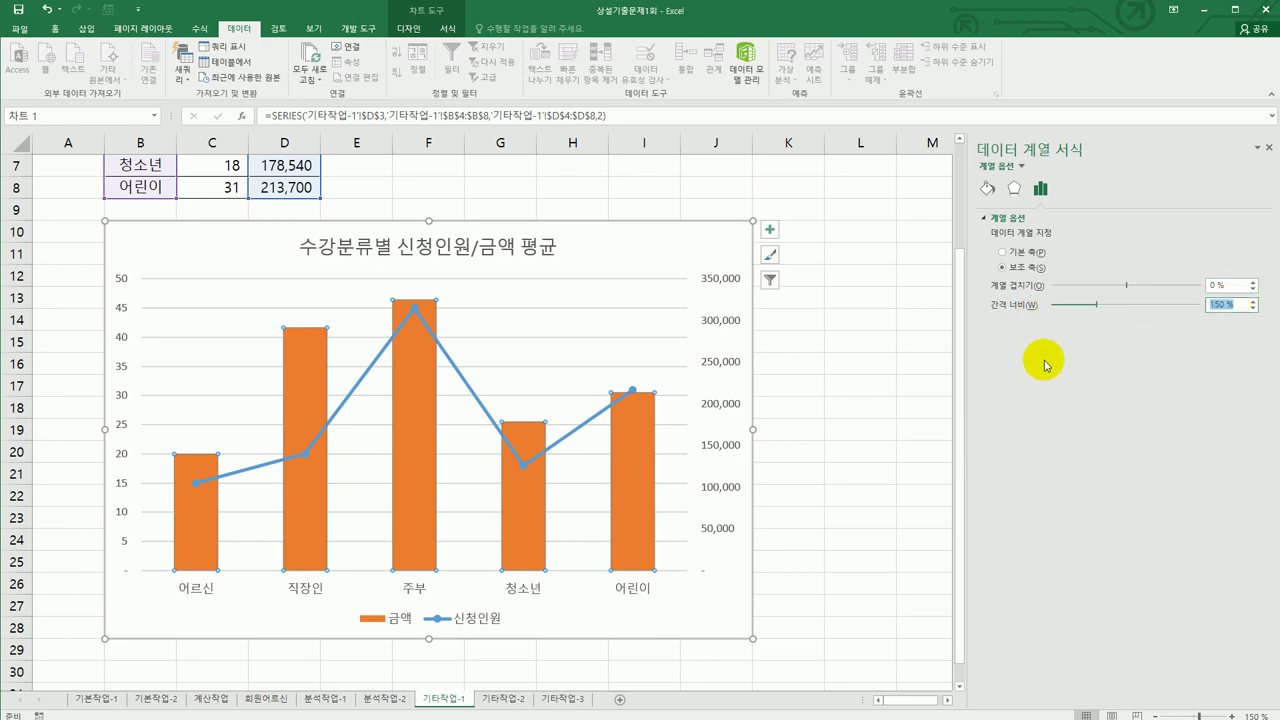
type("20")
key("Return")
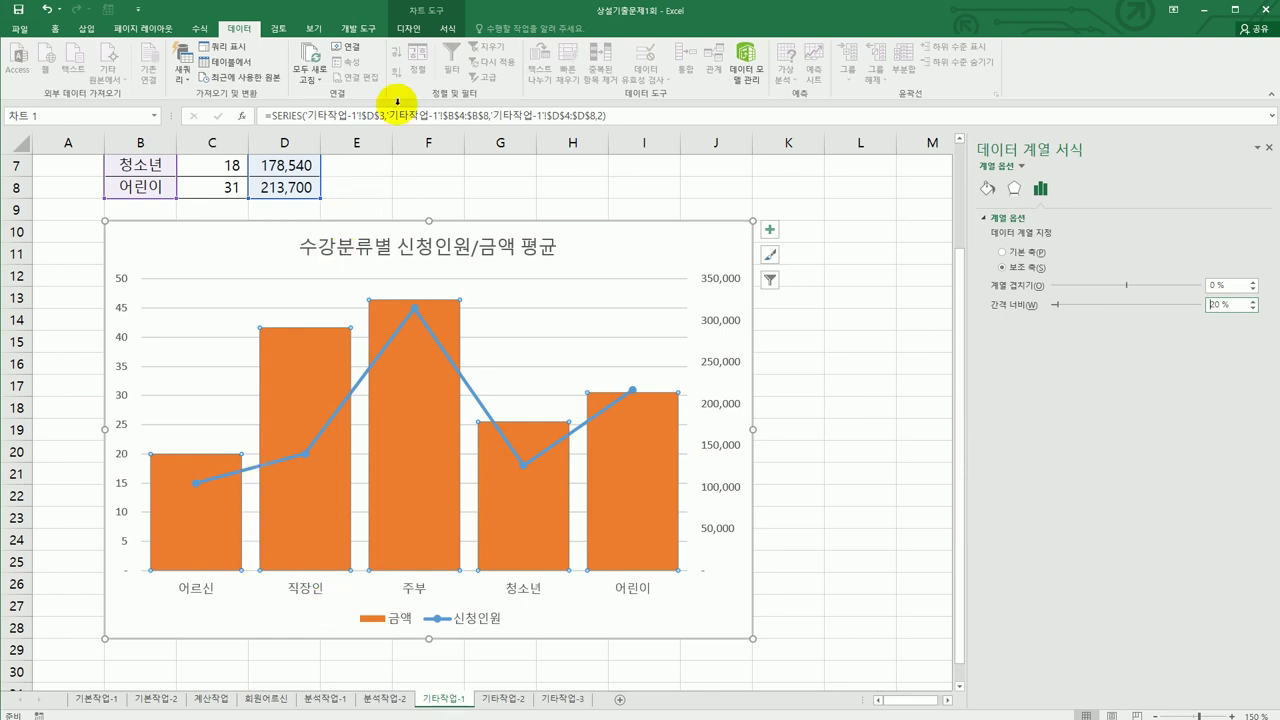
- Apply the gold shape style from the fourth row of the 테마 스타일 presets to the 금액 columns
left_click(447, 28)
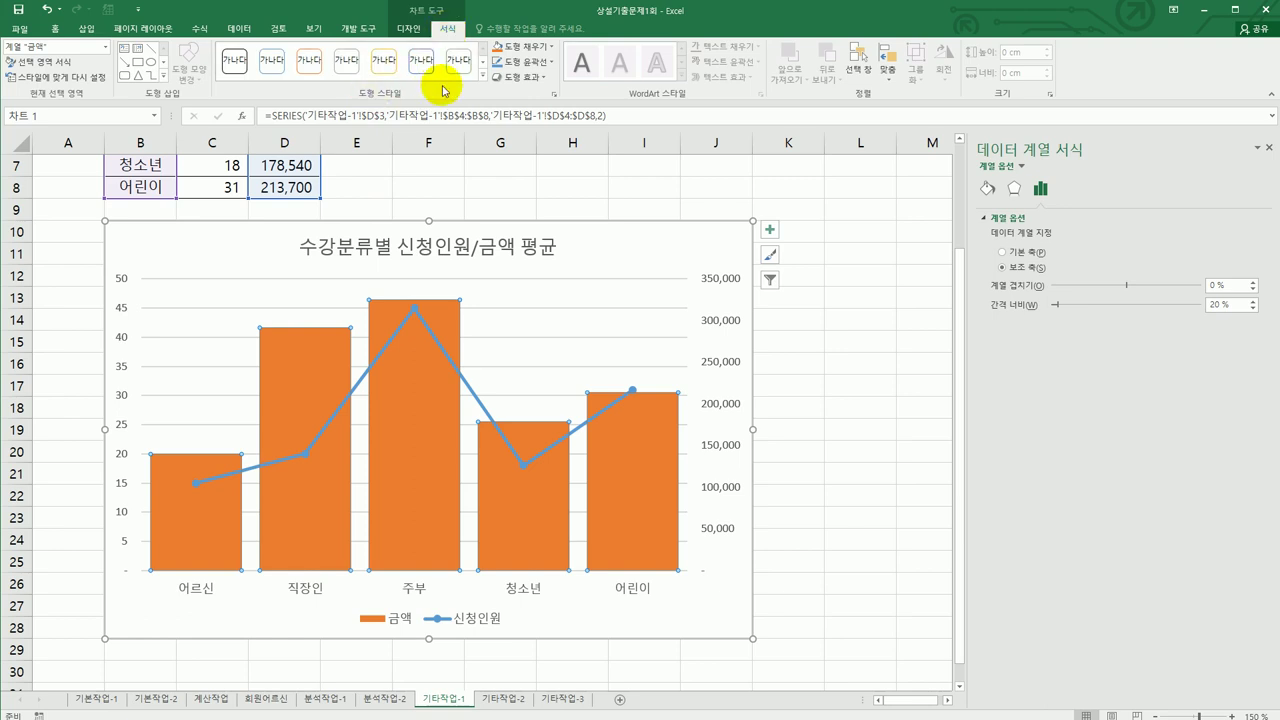
left_click(482, 76)
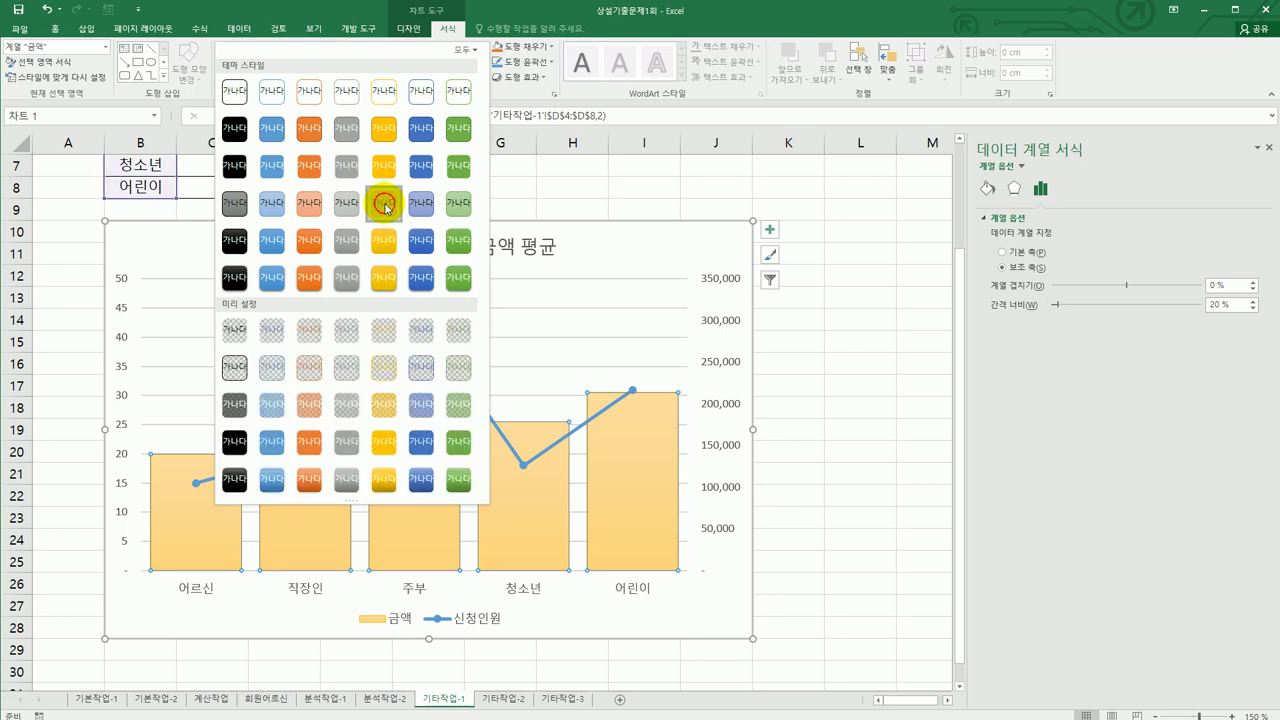
left_click(385, 206)
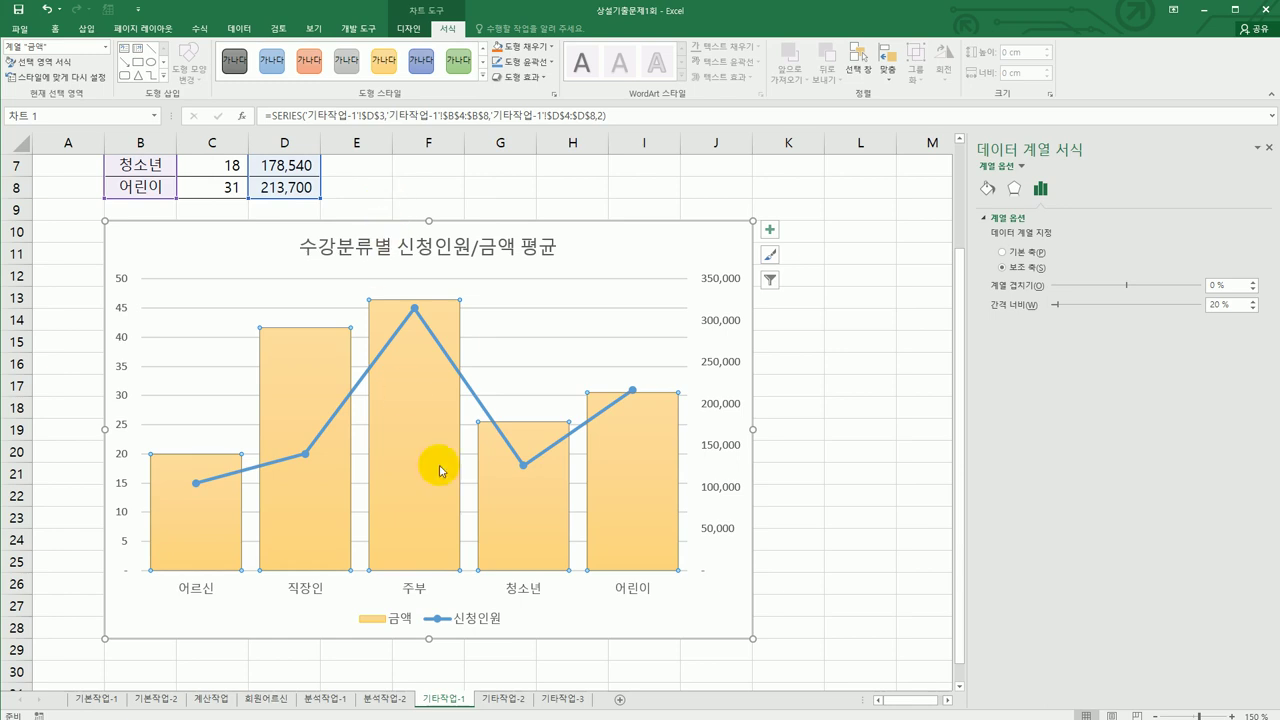
- Add data labels to the 금액 series showing both 계열 이름 and 값
mouse_move(455, 504)
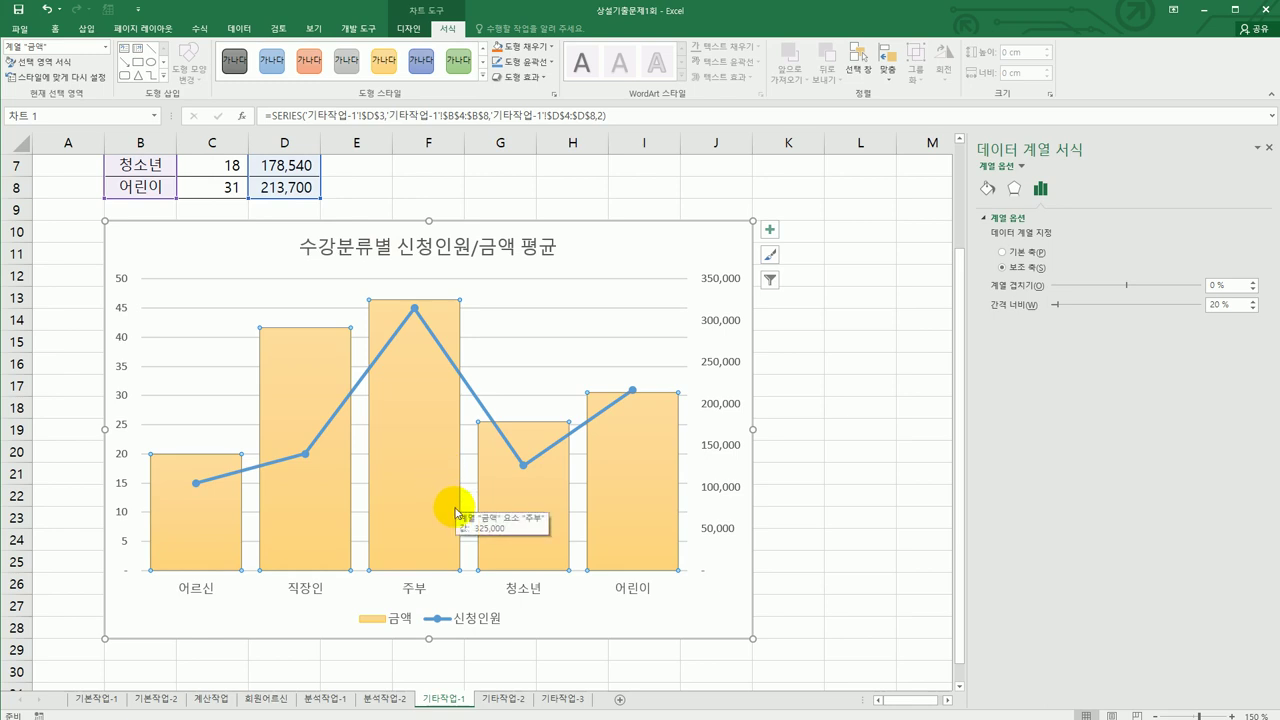
left_click(769, 231)
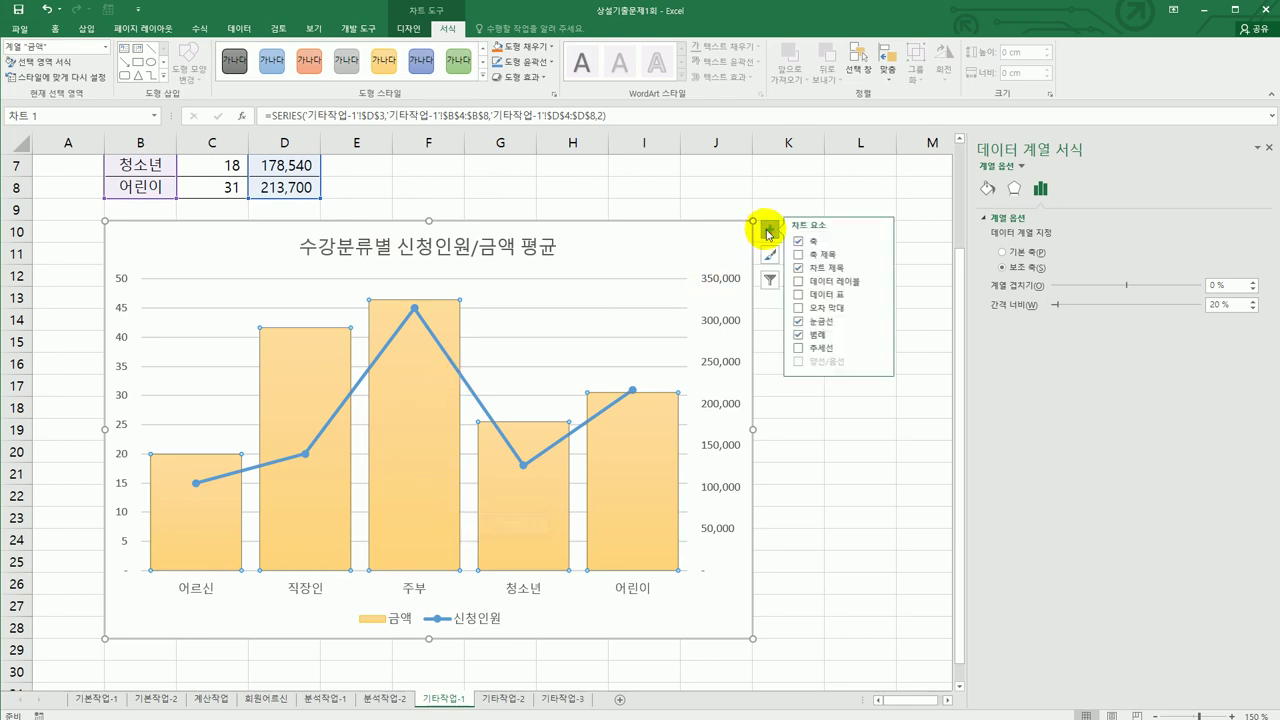
left_click(882, 284)
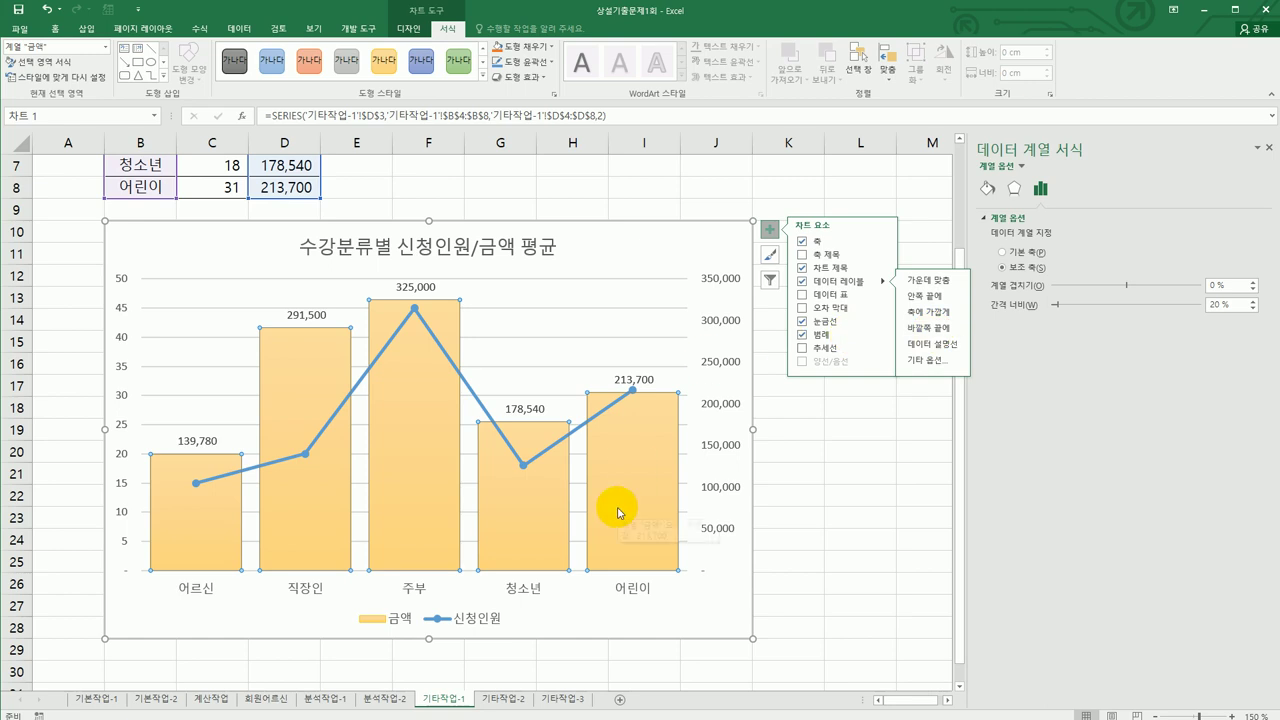
left_click(416, 287)
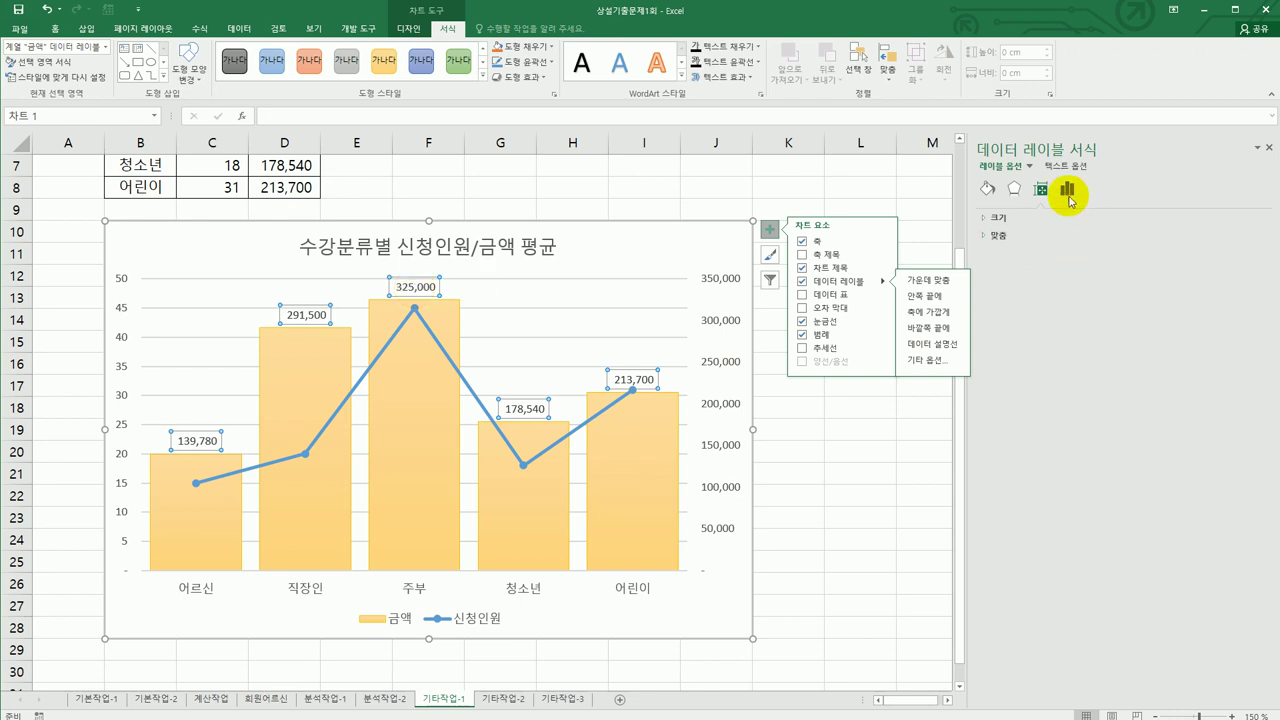
left_click(1068, 190)
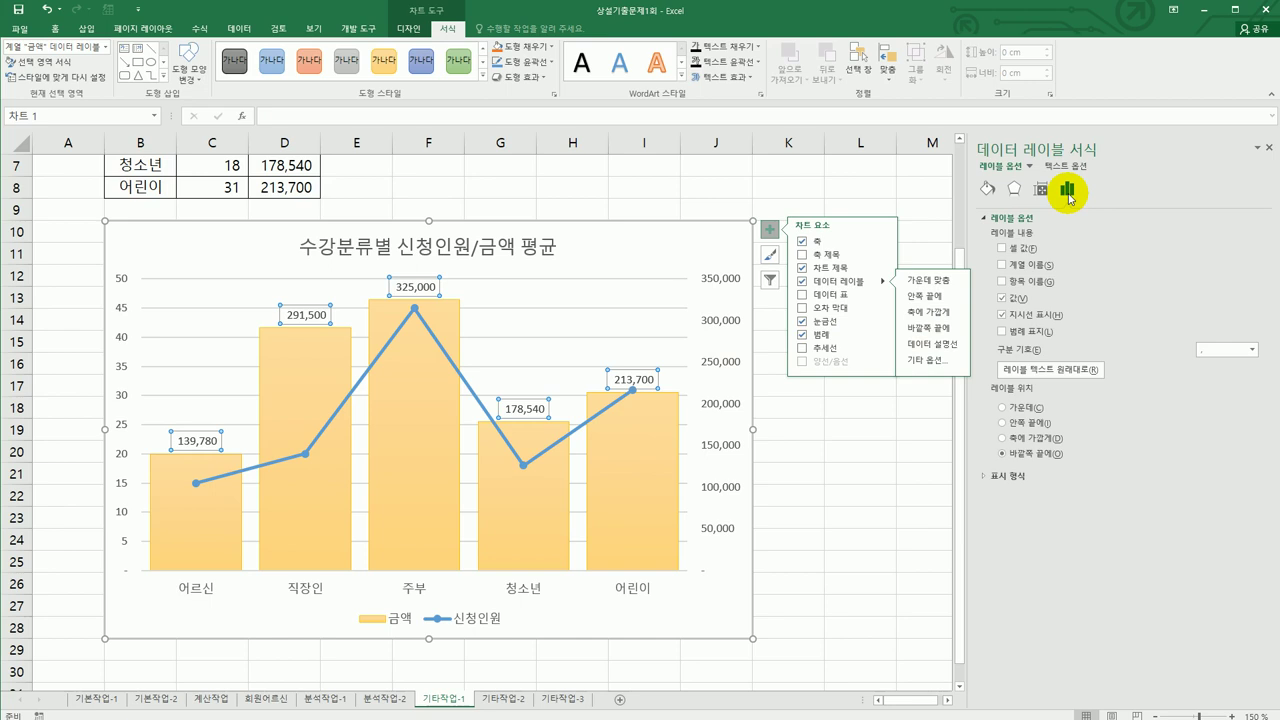
left_click(1002, 282)
left_click(1002, 284)
left_click(1002, 266)
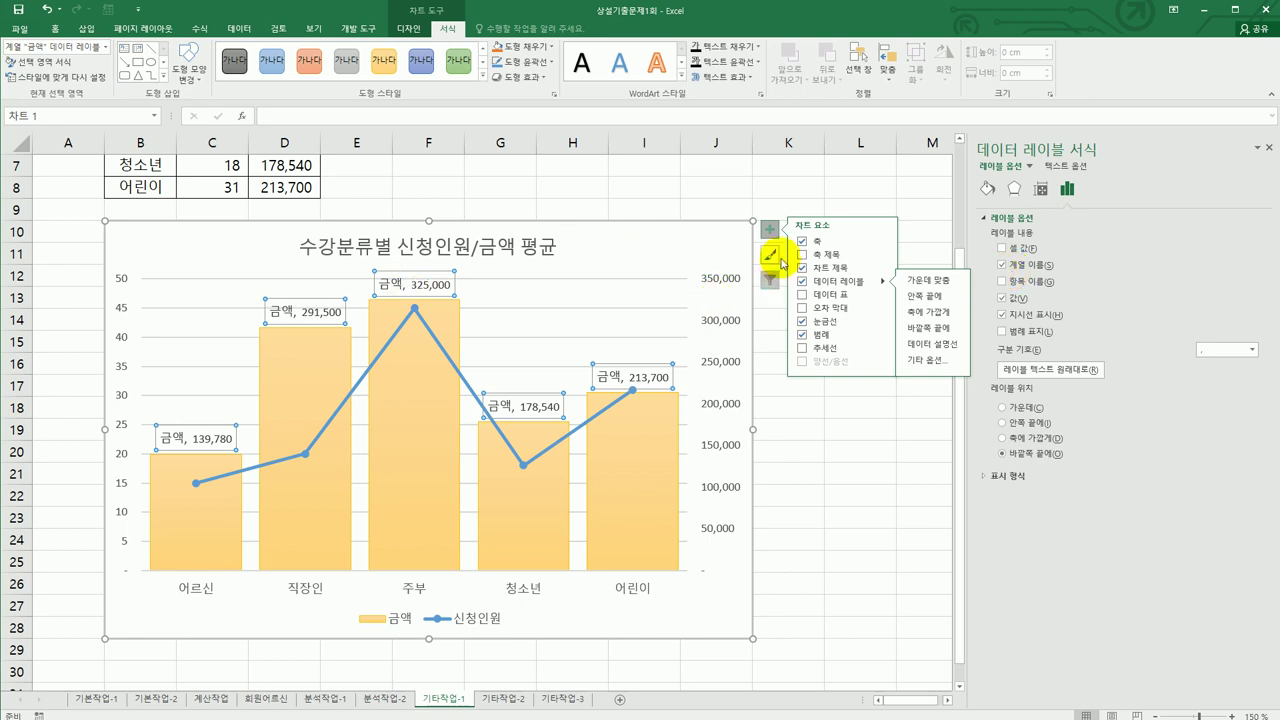
- Add 기본 보조 가로 gridlines to the chart
left_click(884, 325)
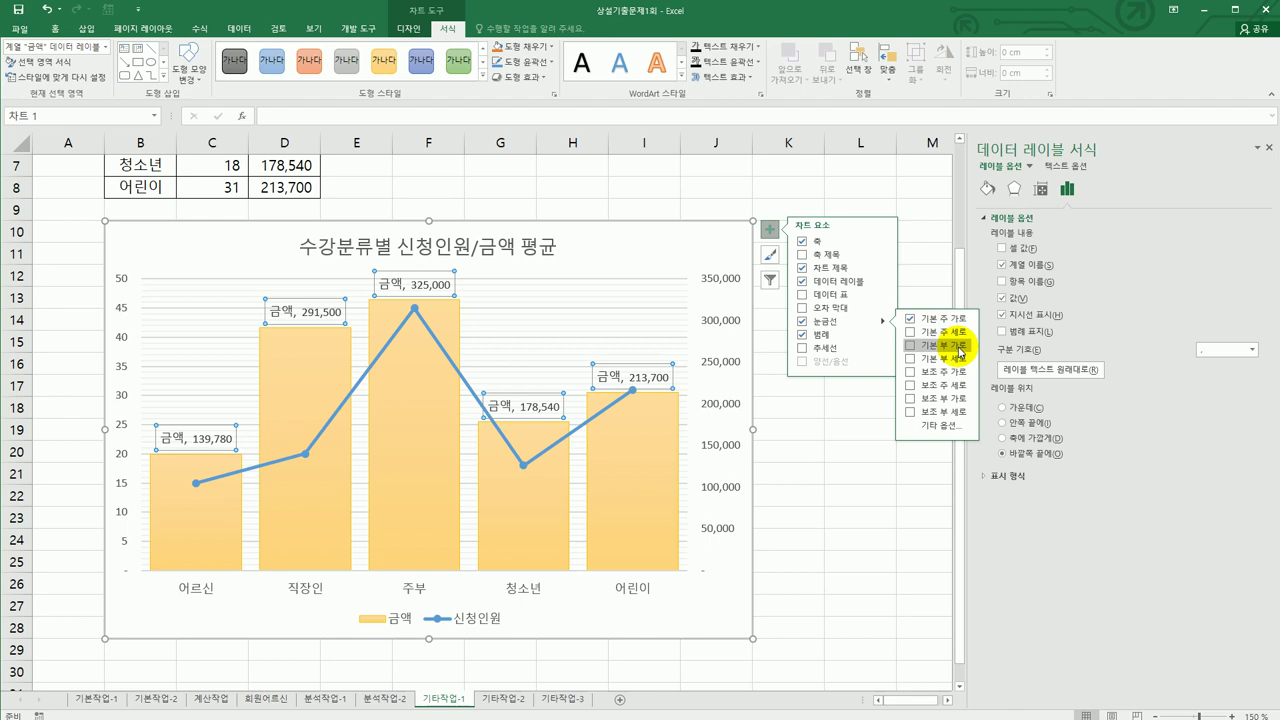
left_click(408, 31)
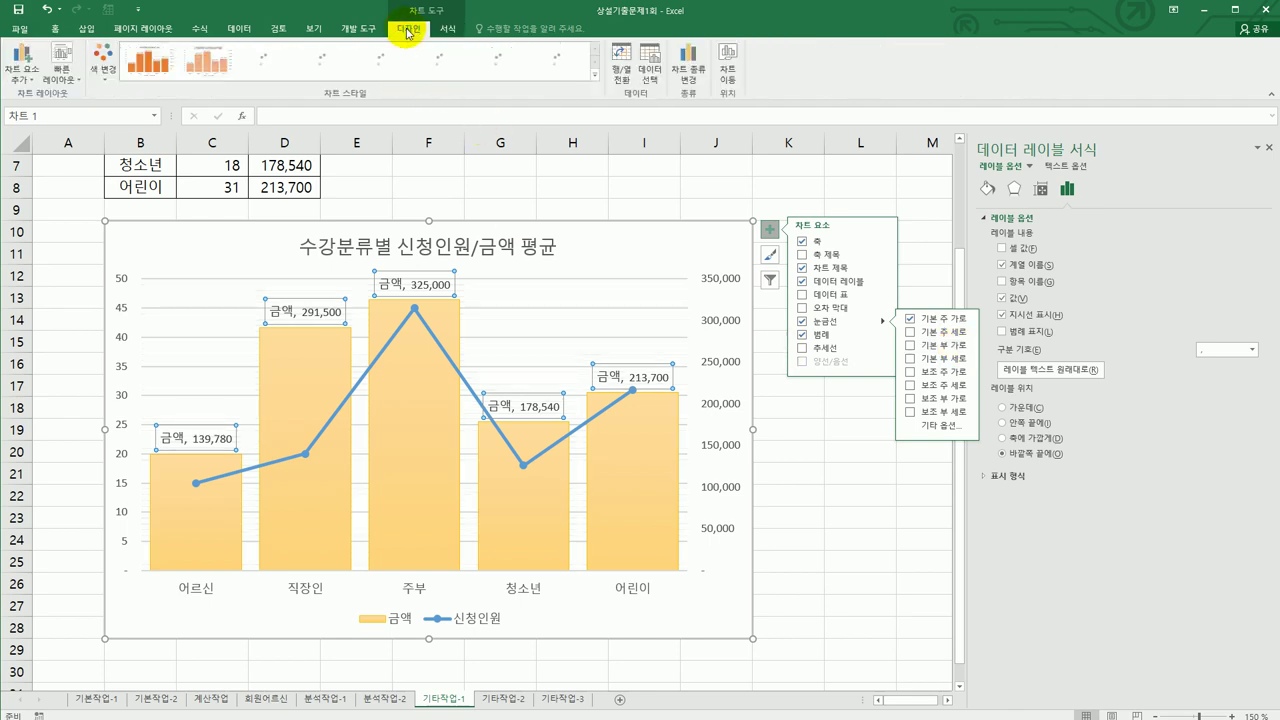
left_click(18, 80)
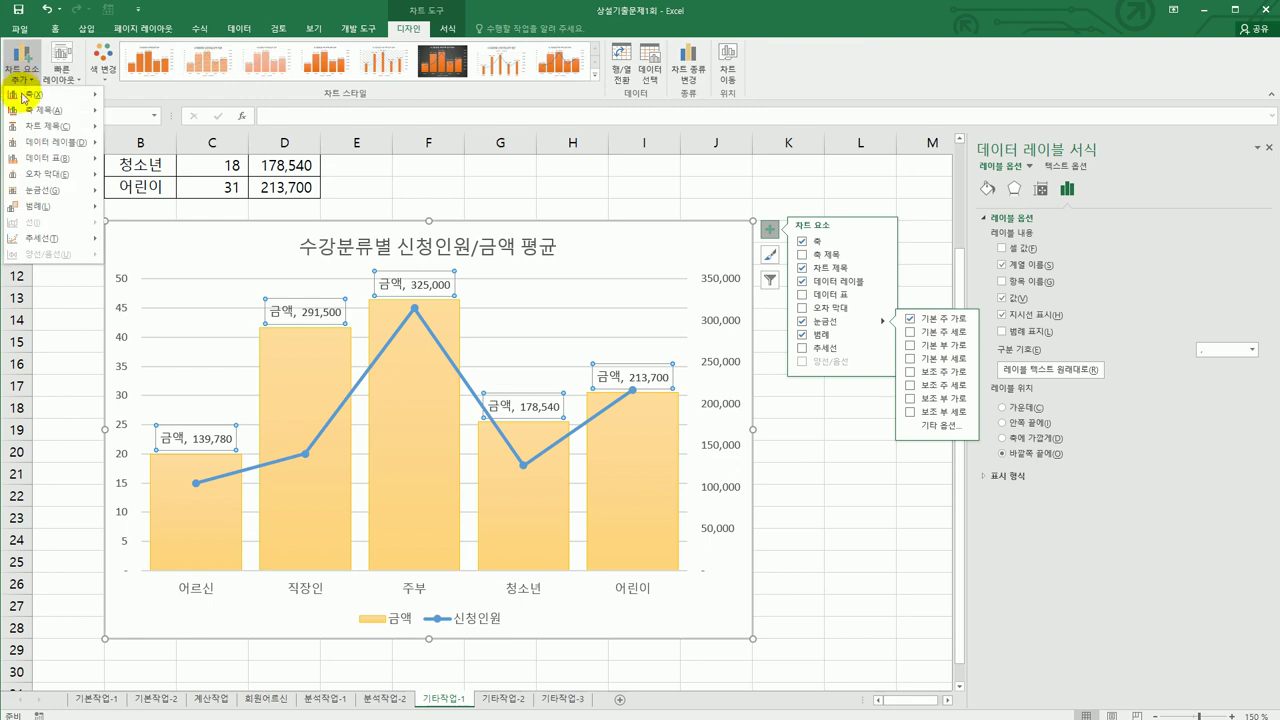
mouse_move(70, 203)
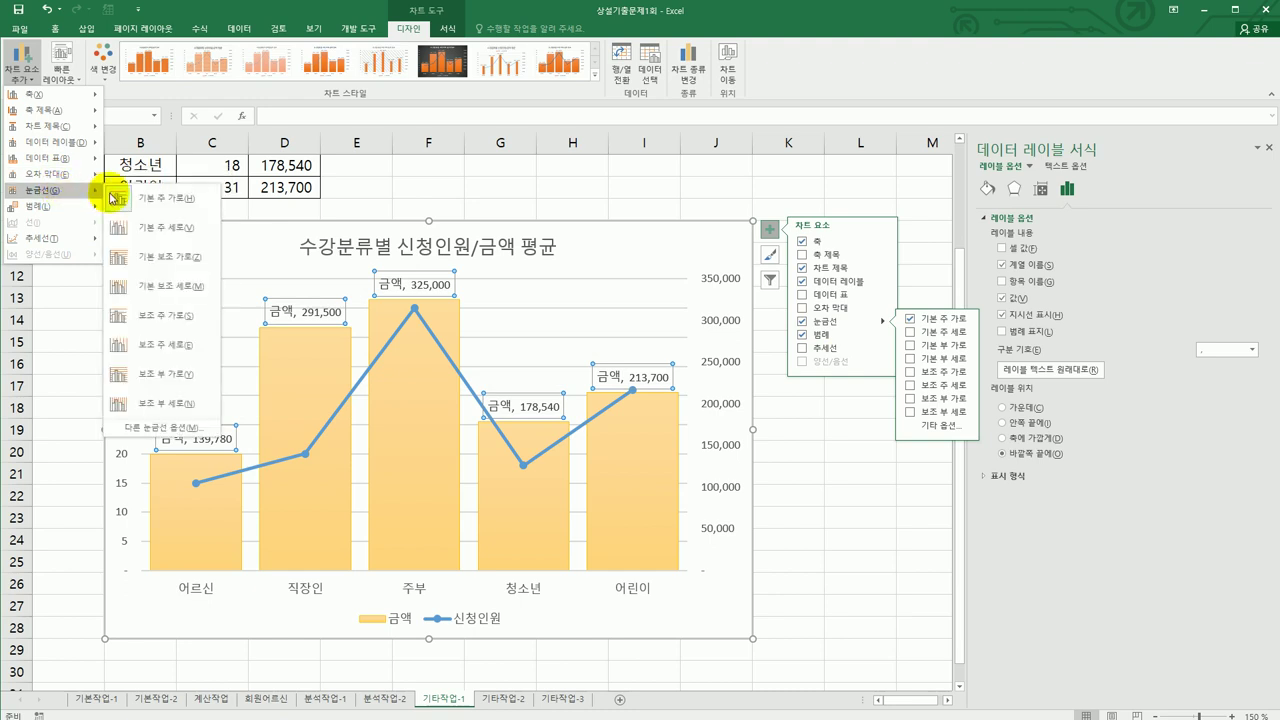
left_click(170, 262)
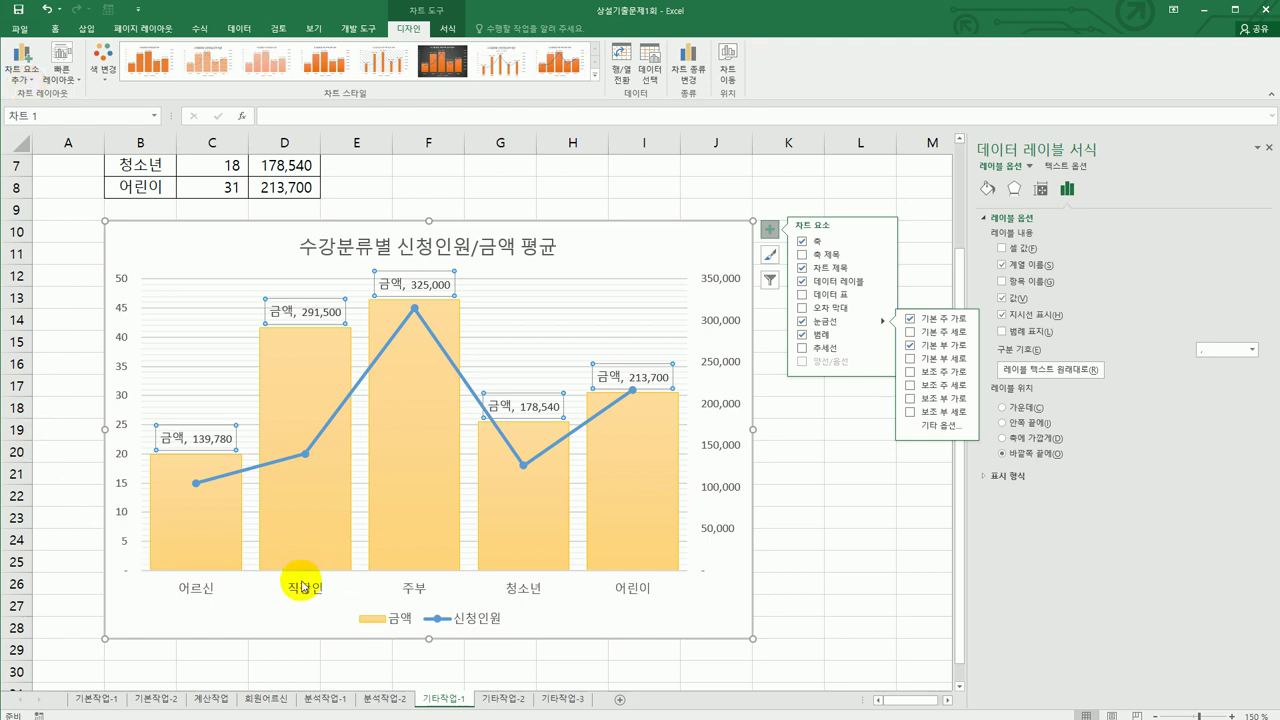
- Make the horizontal axis cross the primary vertical axis at 축의 최대값
left_click(125, 520)
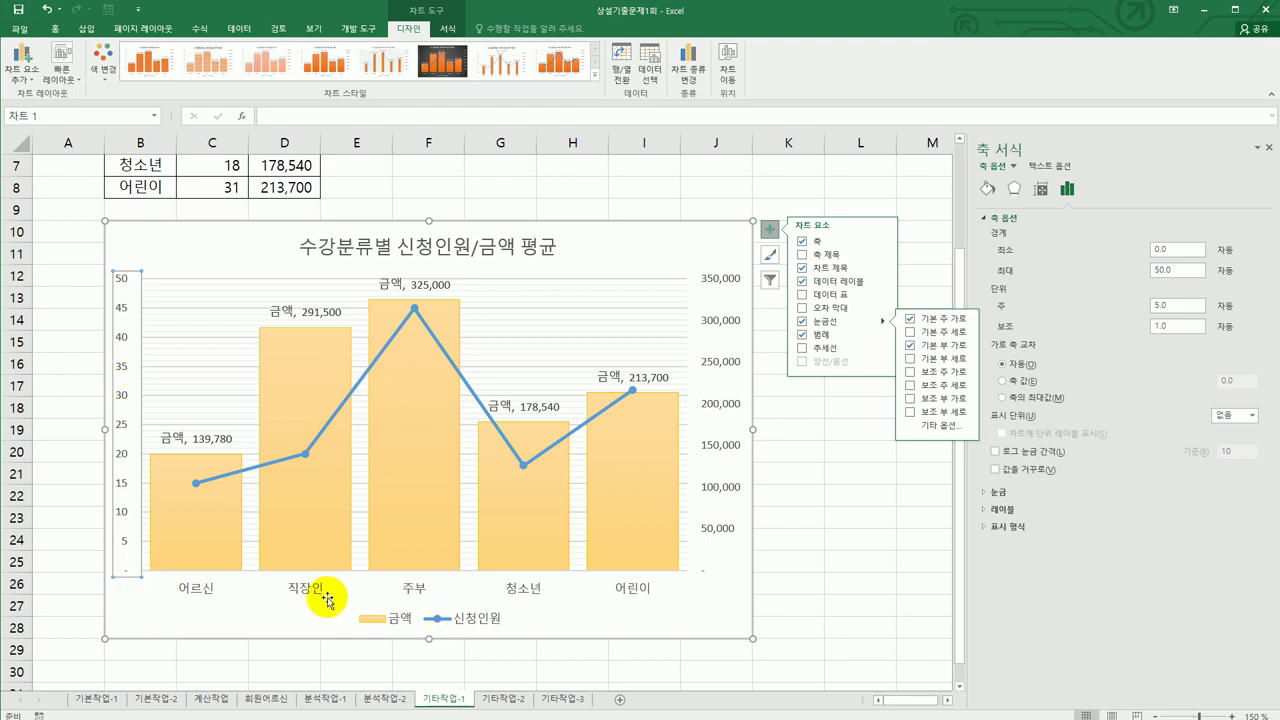
left_click(1015, 397)
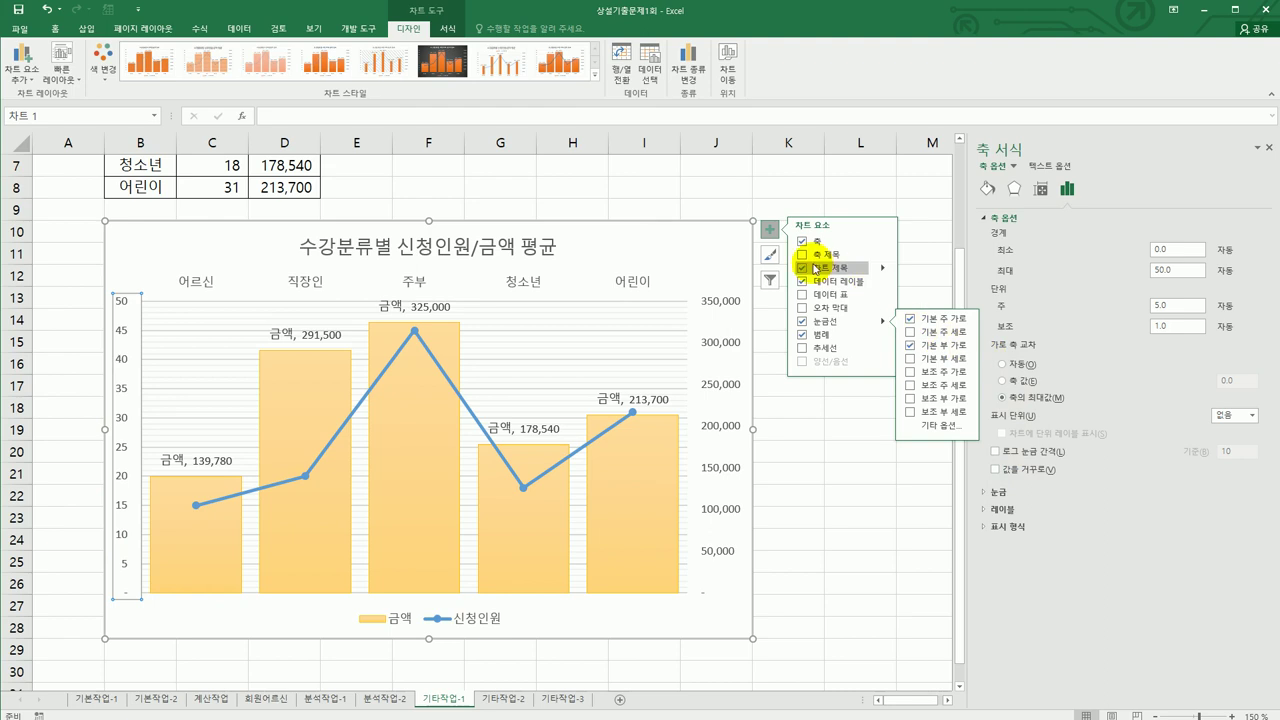
left_click(769, 233)
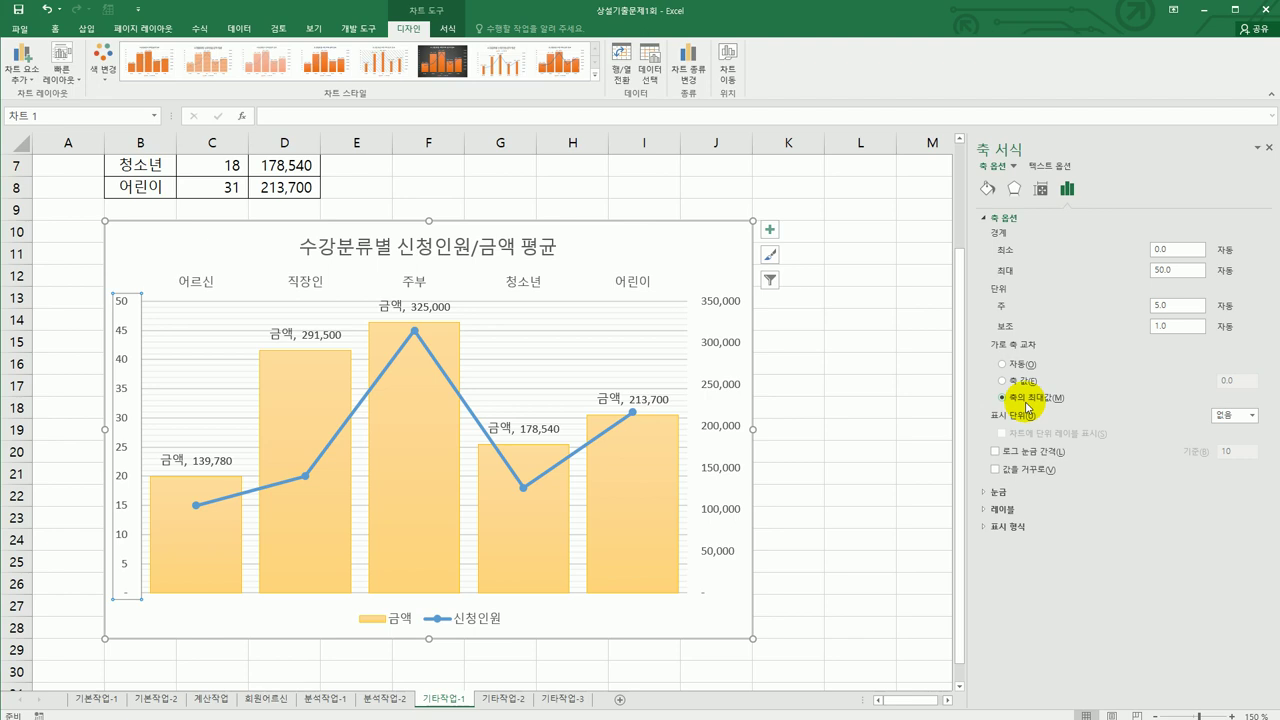
- Place the chart legend at the 오른쪽 position
left_click(770, 231)
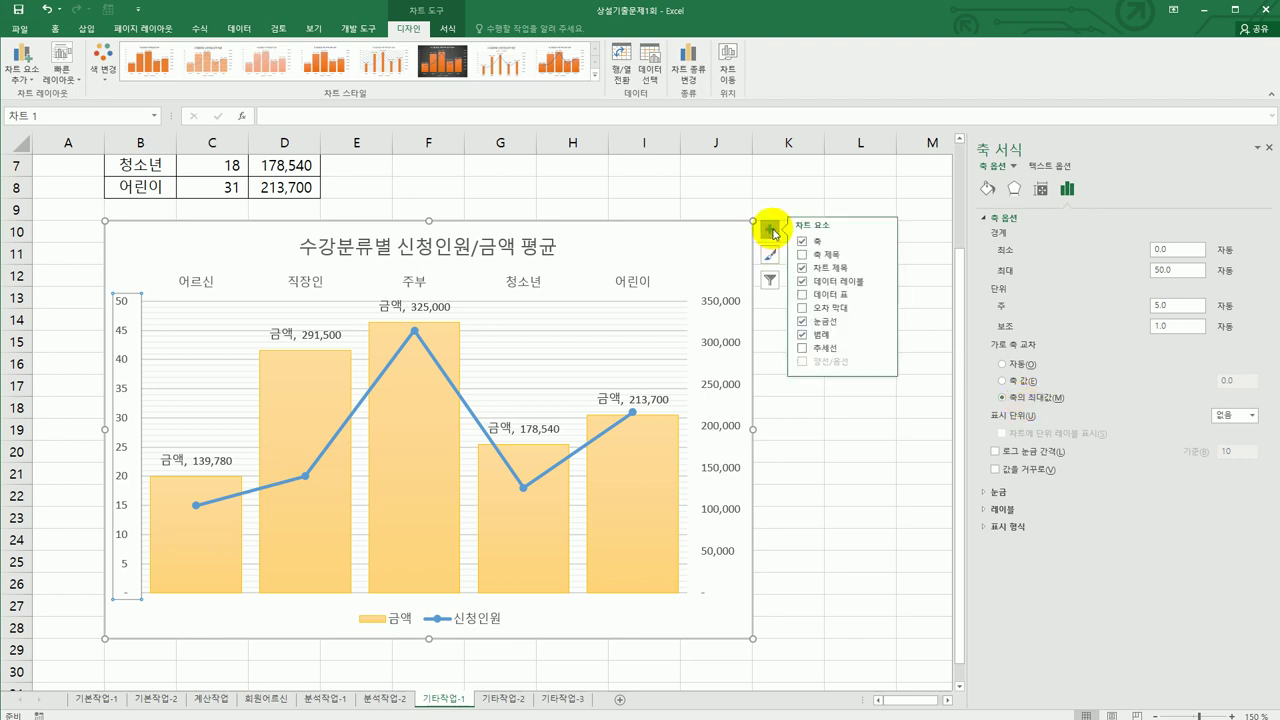
left_click(882, 338)
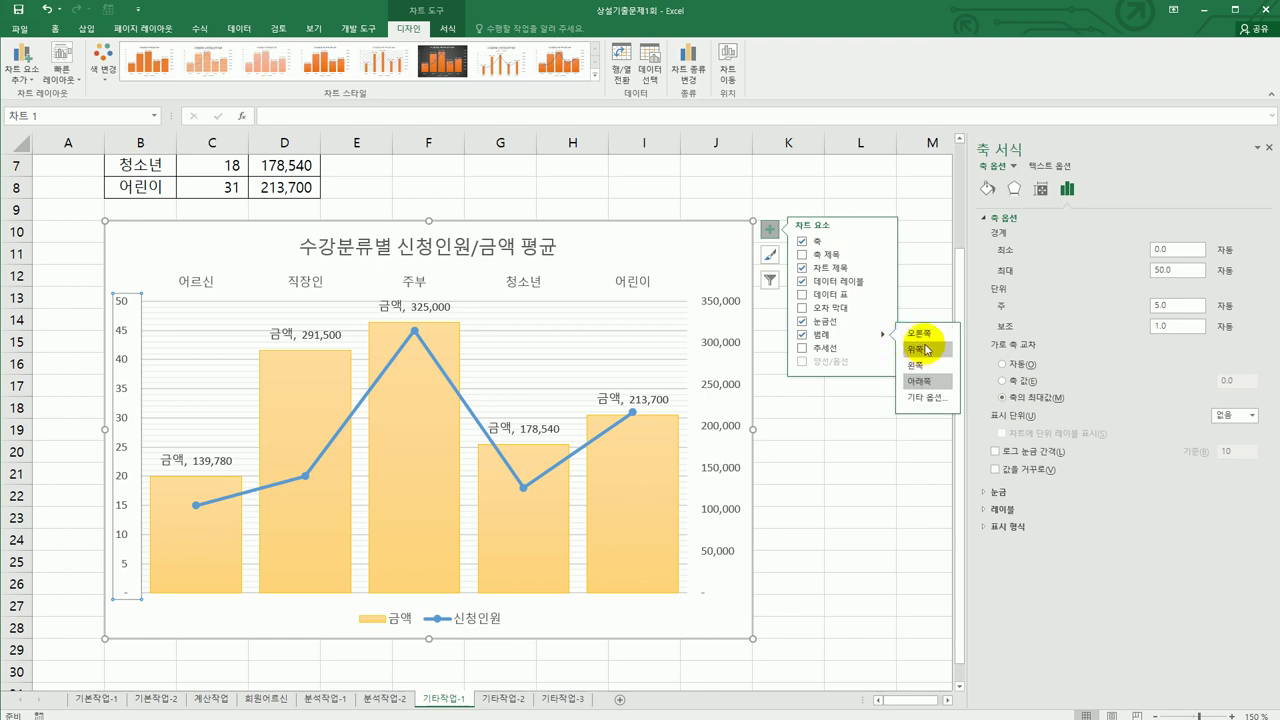
left_click(925, 339)
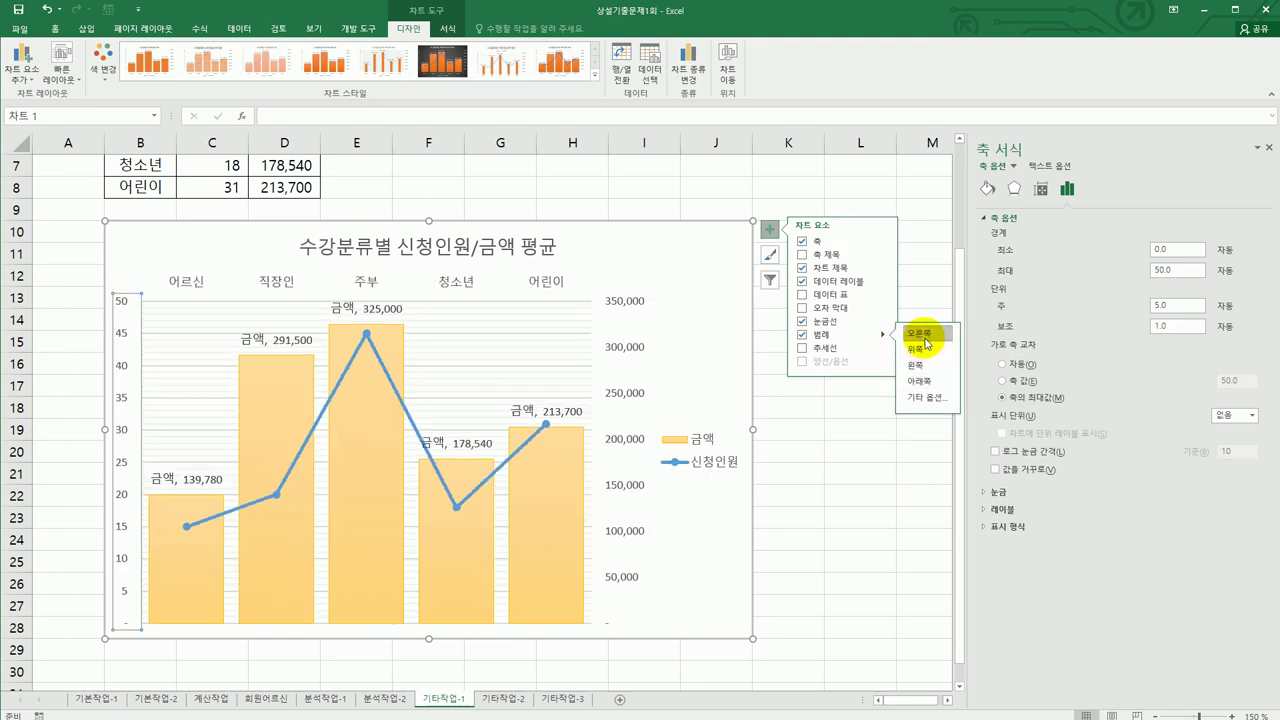
- Give the chart area border rounded corners (둥근 모서리) and close the formatting pane
left_click(735, 251)
left_click(987, 189)
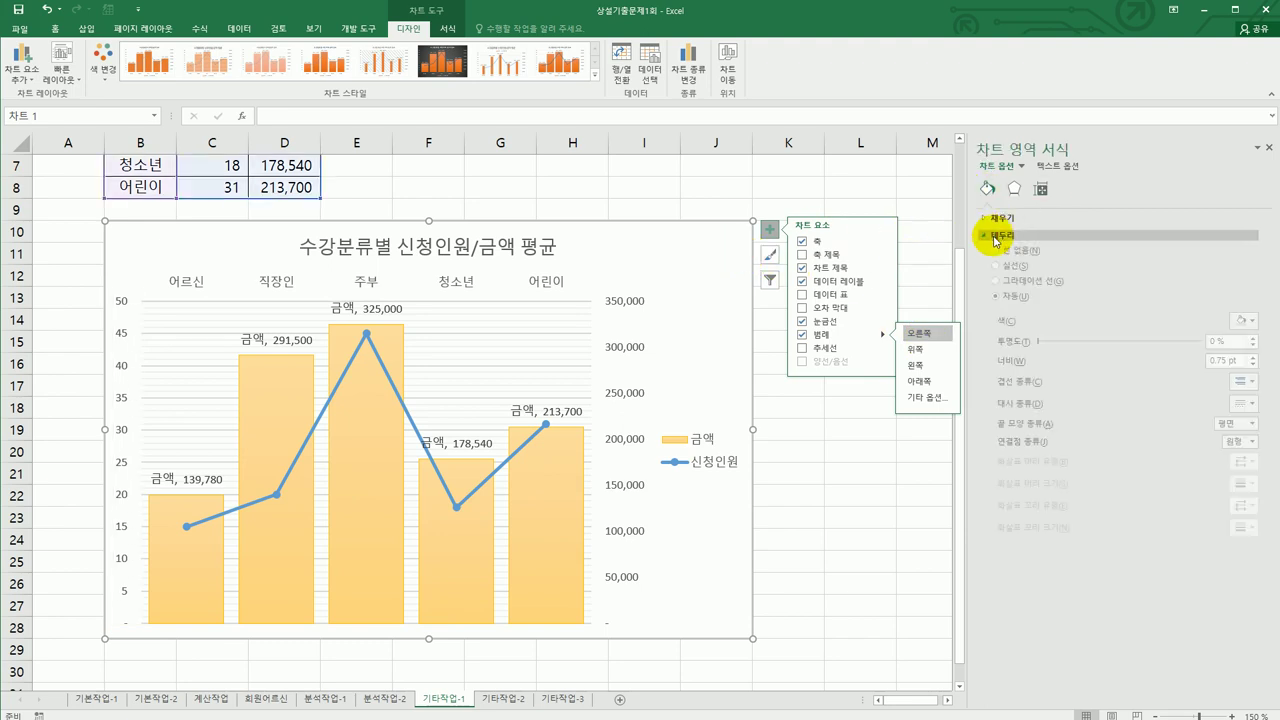
left_click(995, 236)
left_click(1024, 549)
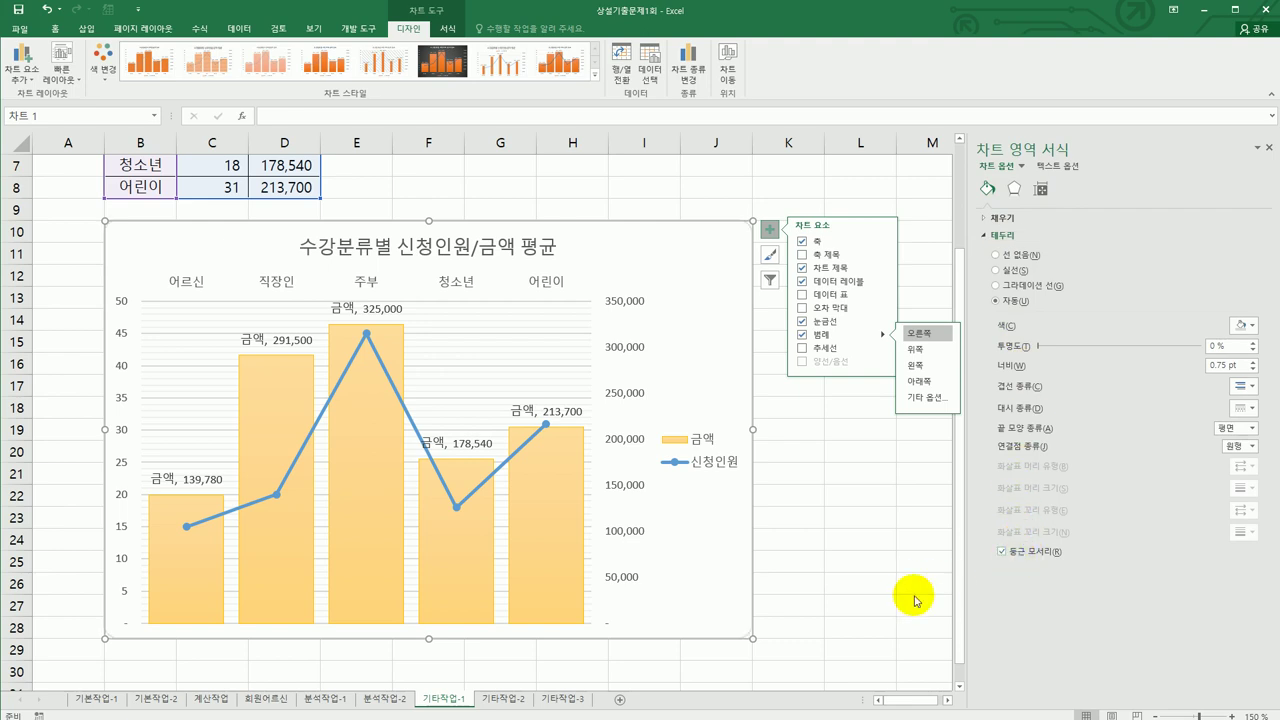
left_click(839, 603)
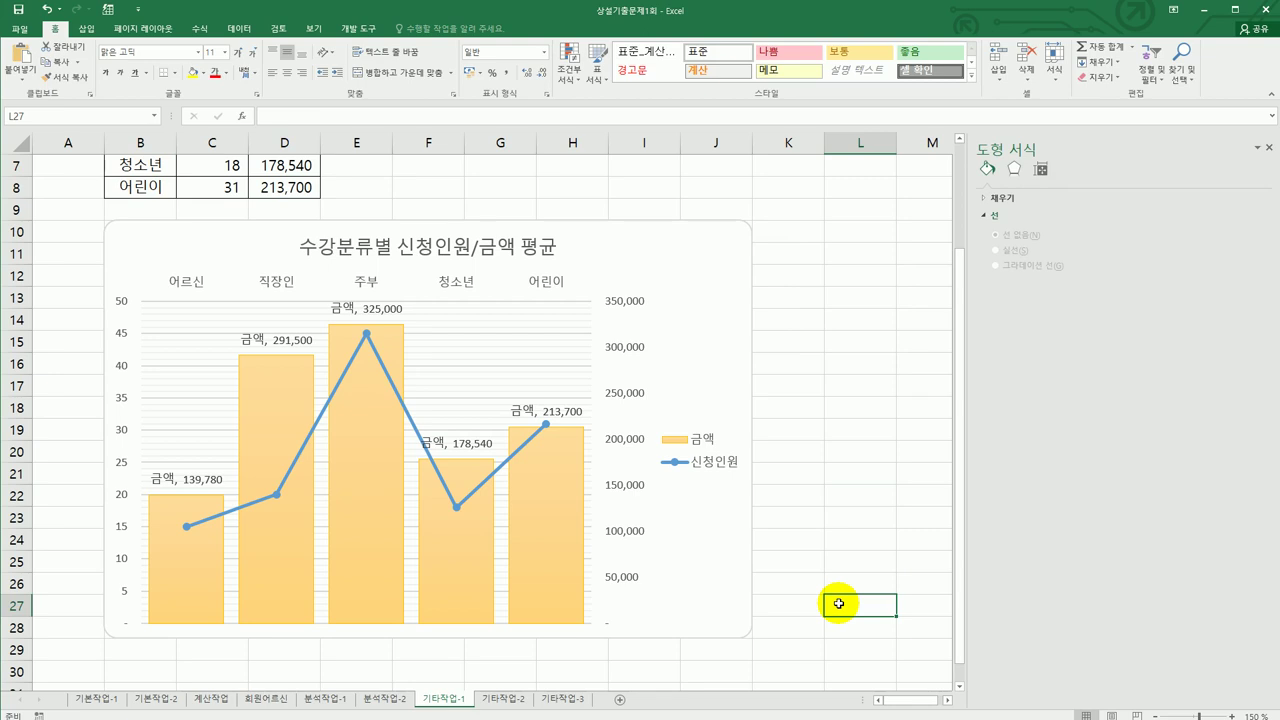
left_click(1266, 150)
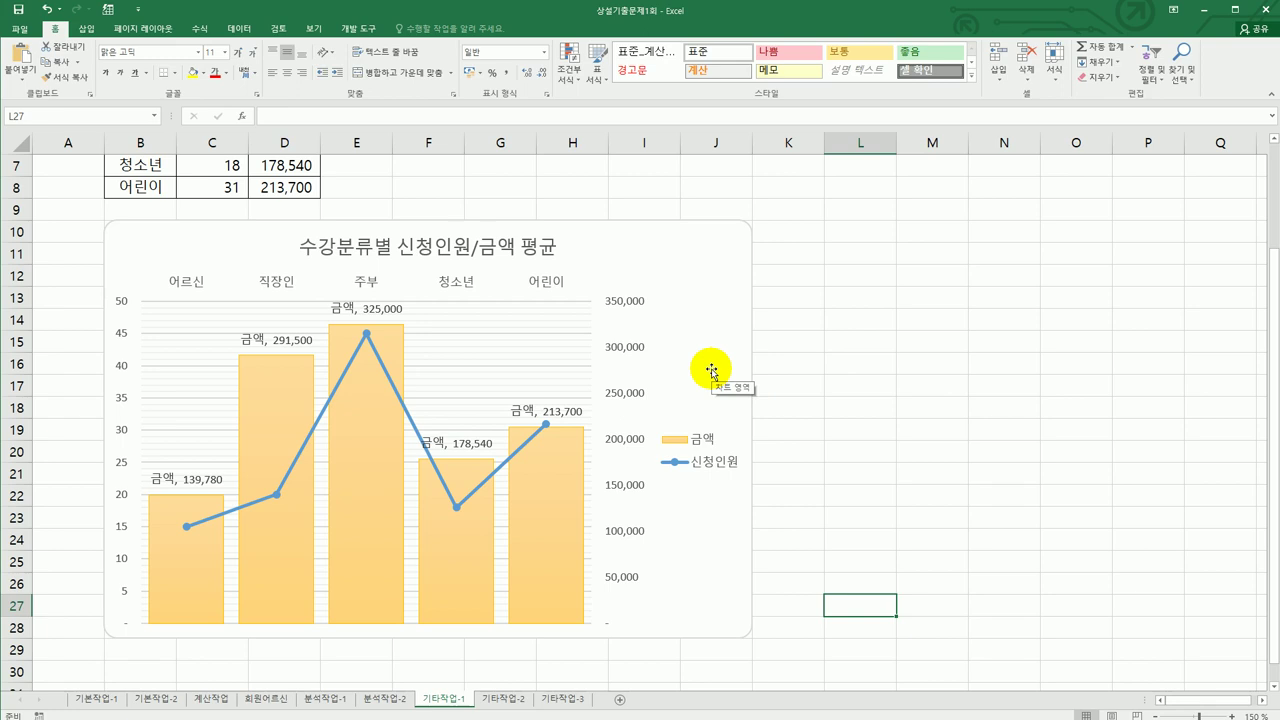
- On the 기타작업-2 sheet, insert a form control button covering cells I3:J4
left_click(494, 707)
left_click(692, 501)
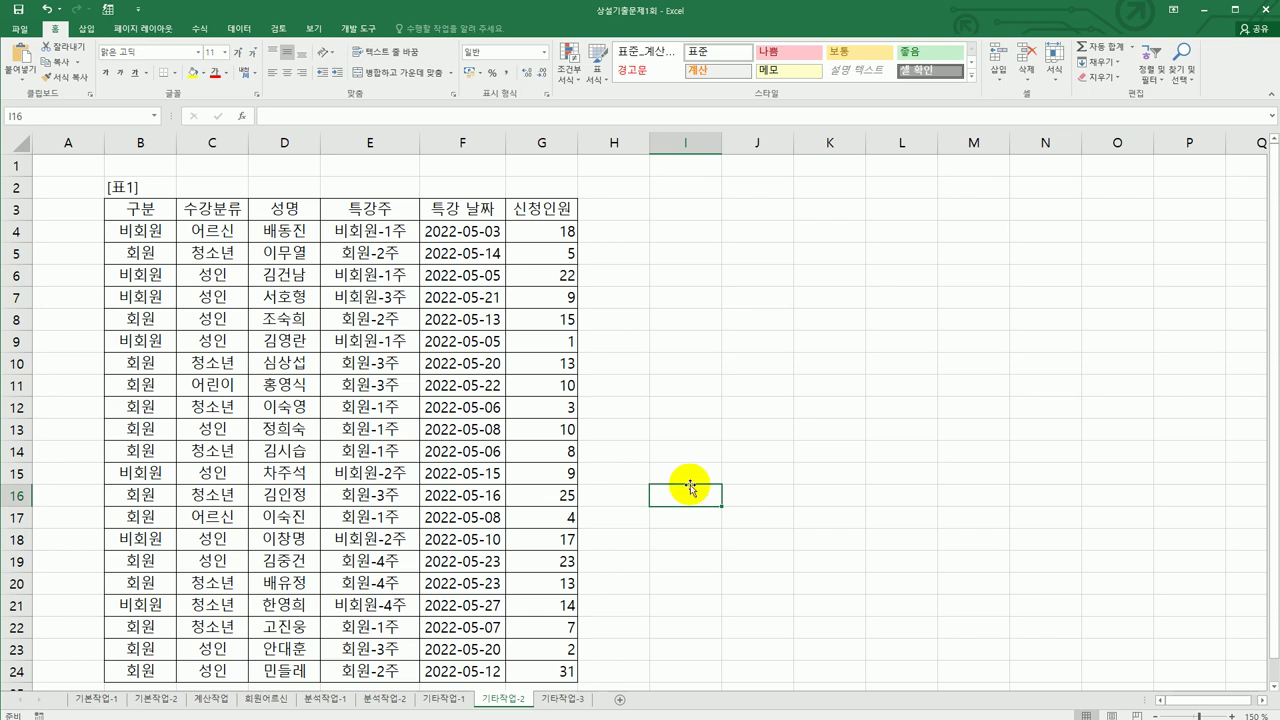
left_click(362, 31)
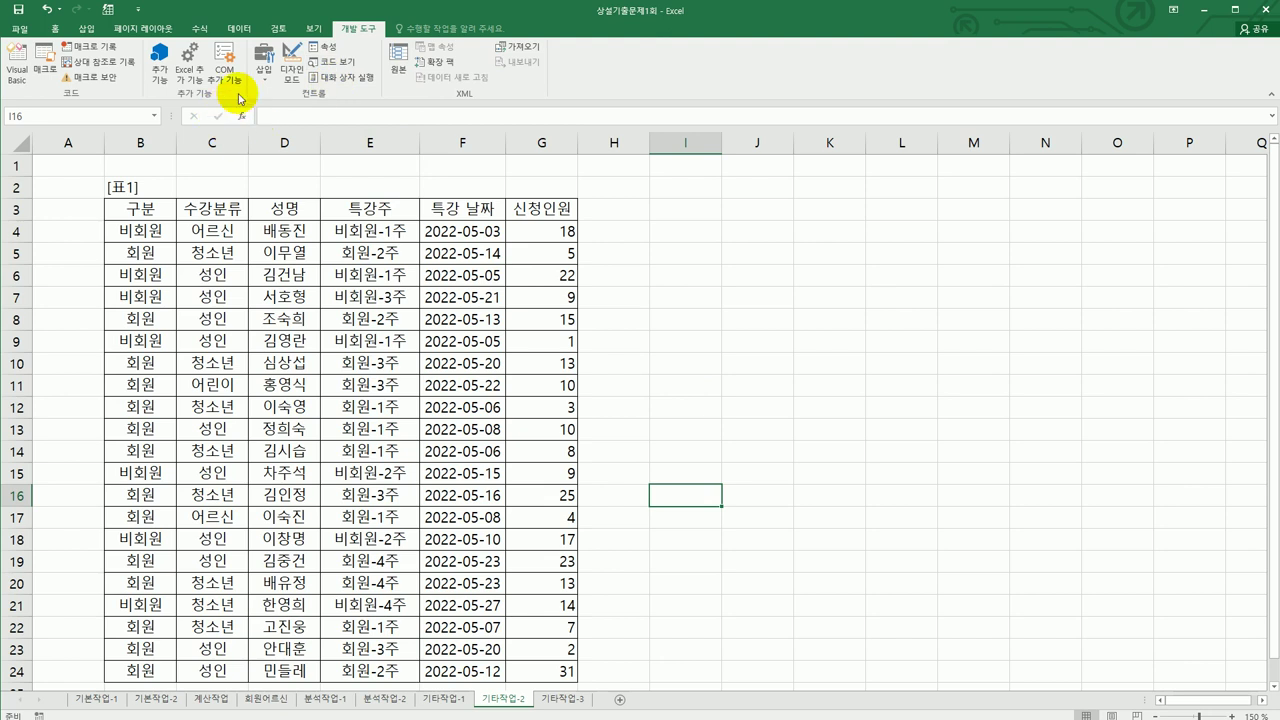
left_click(270, 87)
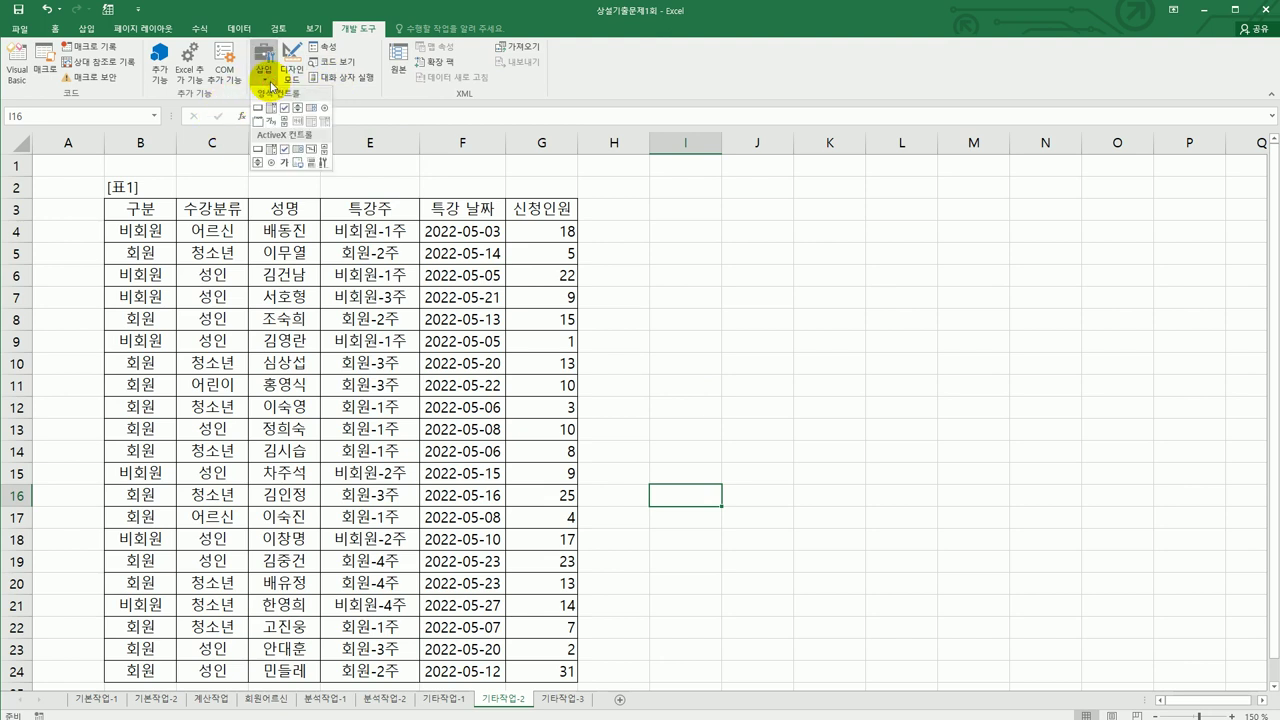
left_click(257, 111)
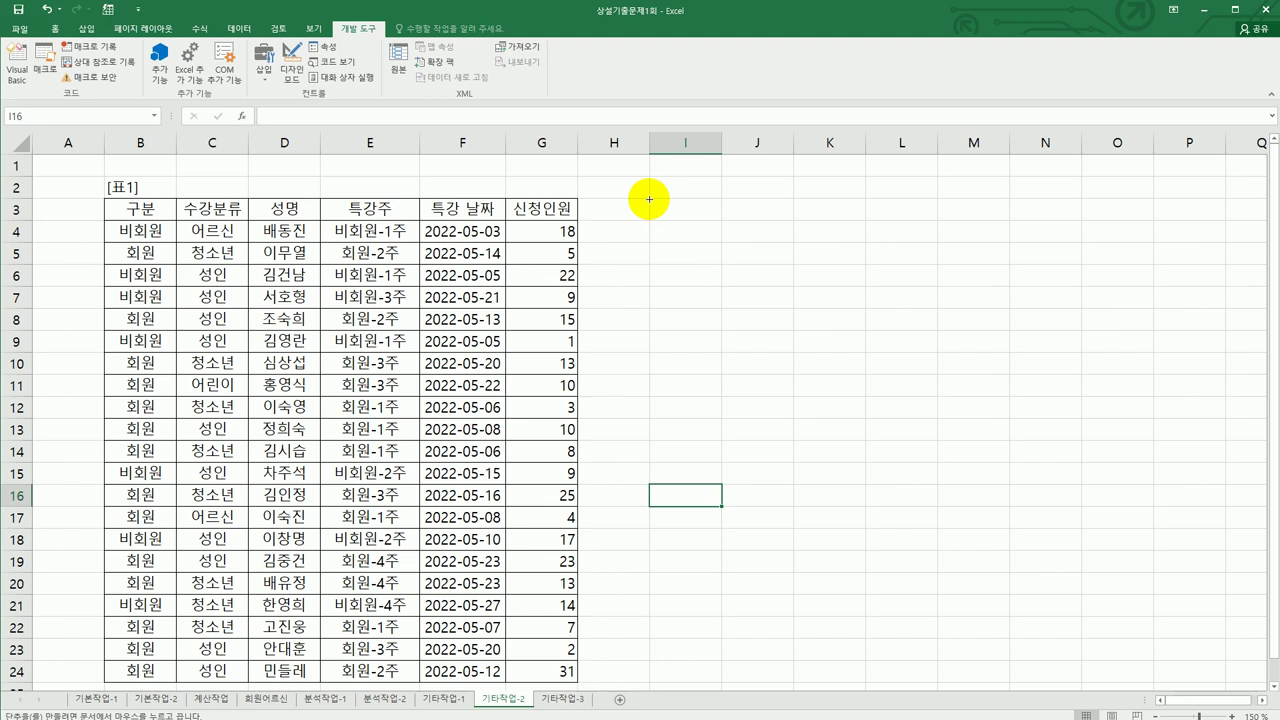
key("alt")
left_click_drag(650, 199, 777, 238)
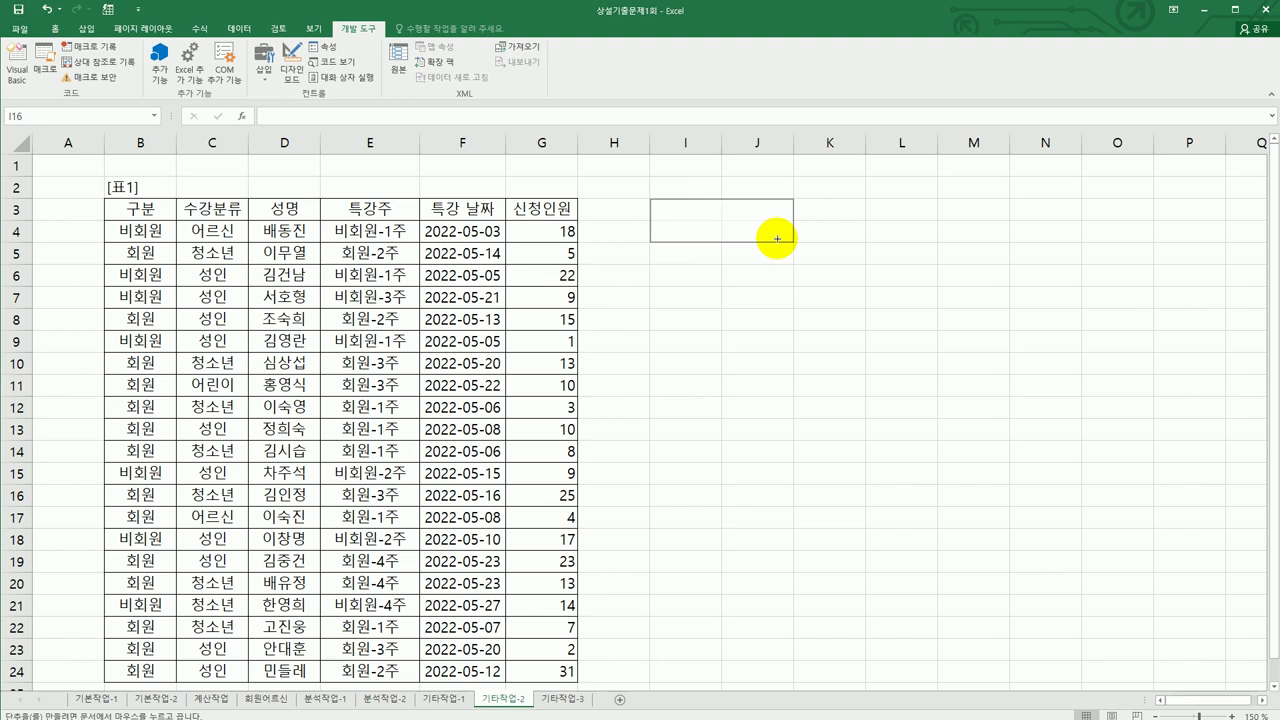
left_click_drag(777, 238, 775, 239)
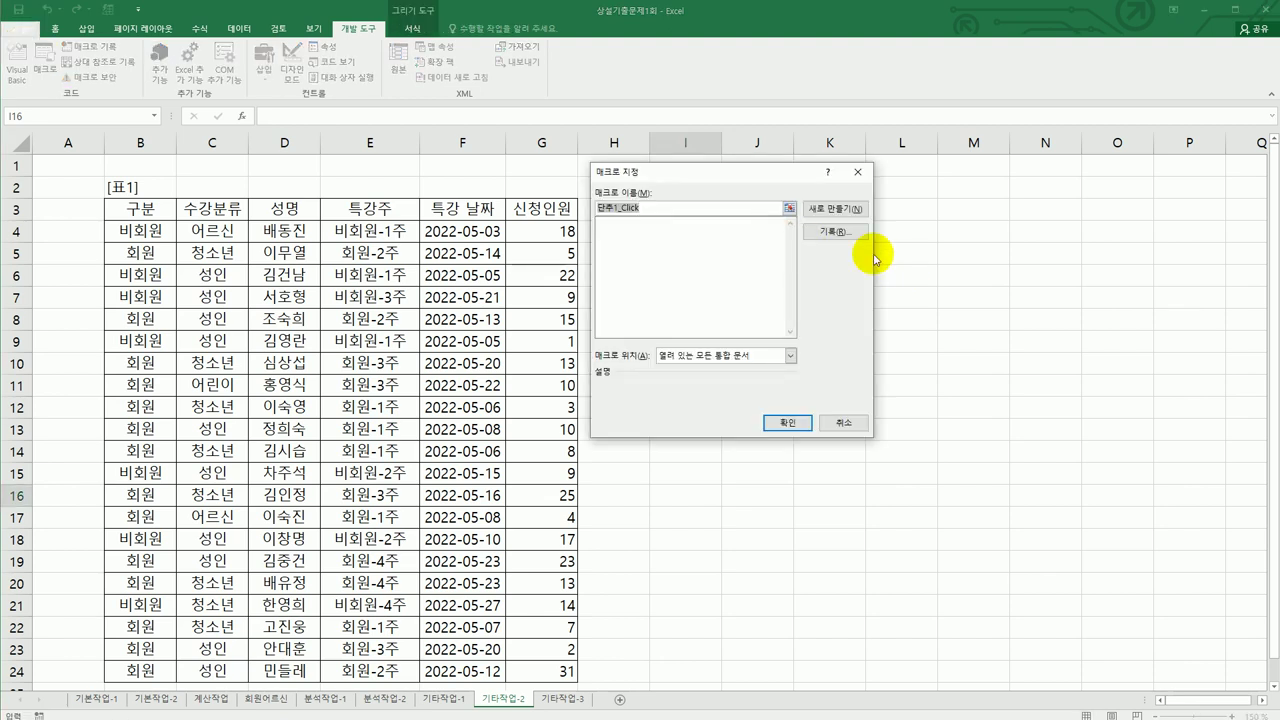
- Start recording a macro named 수업장소 for the new button, stored in 현재 통합 문서
left_click_drag(752, 179, 945, 228)
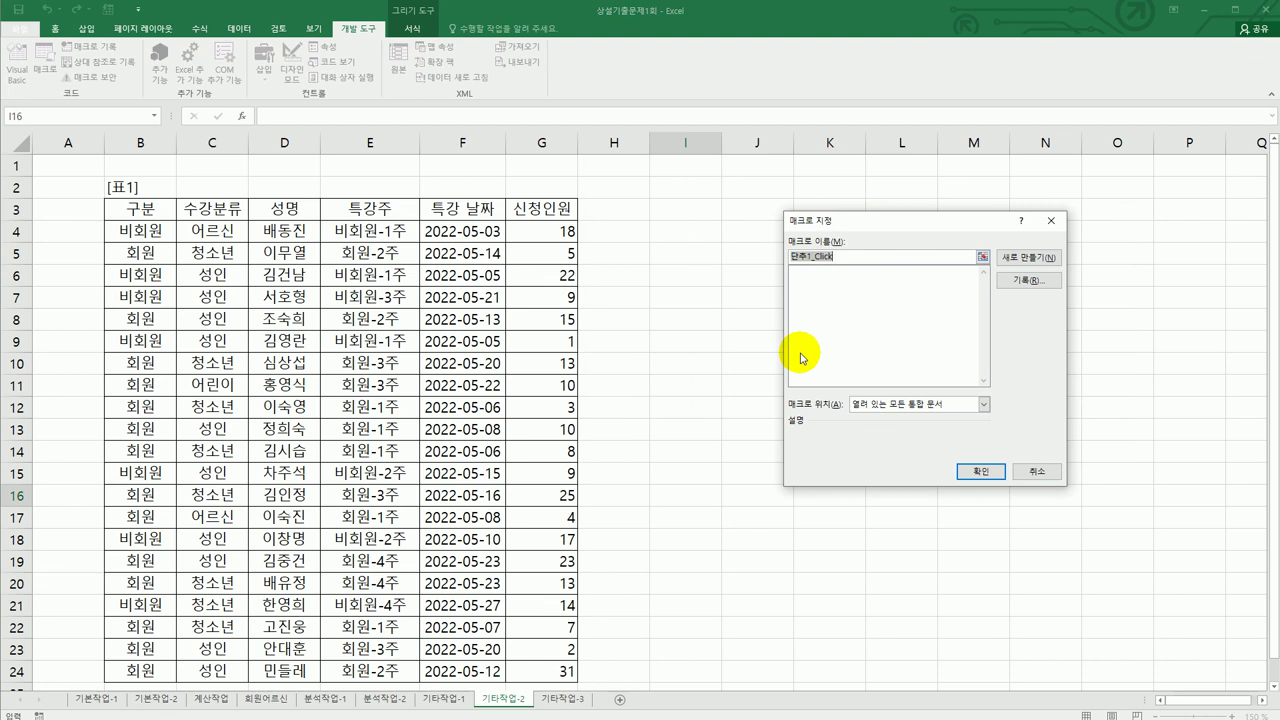
type("ㅅ")
type("업장소")
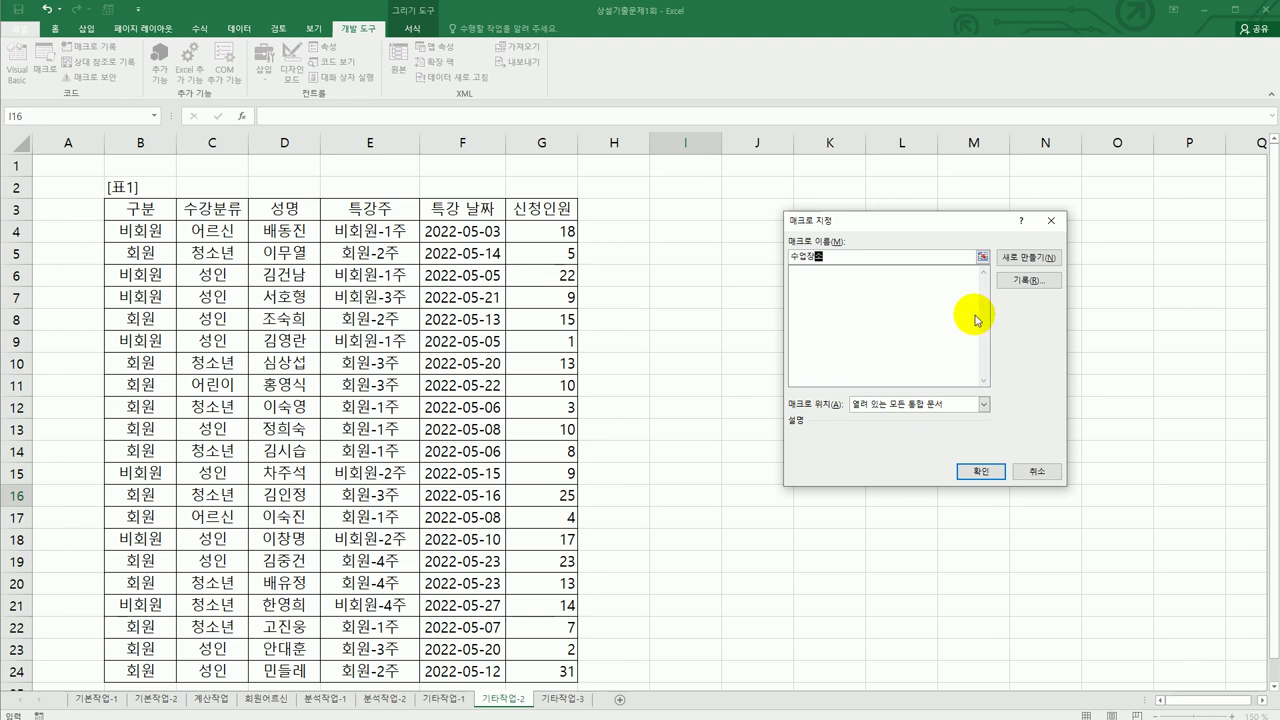
left_click(1017, 288)
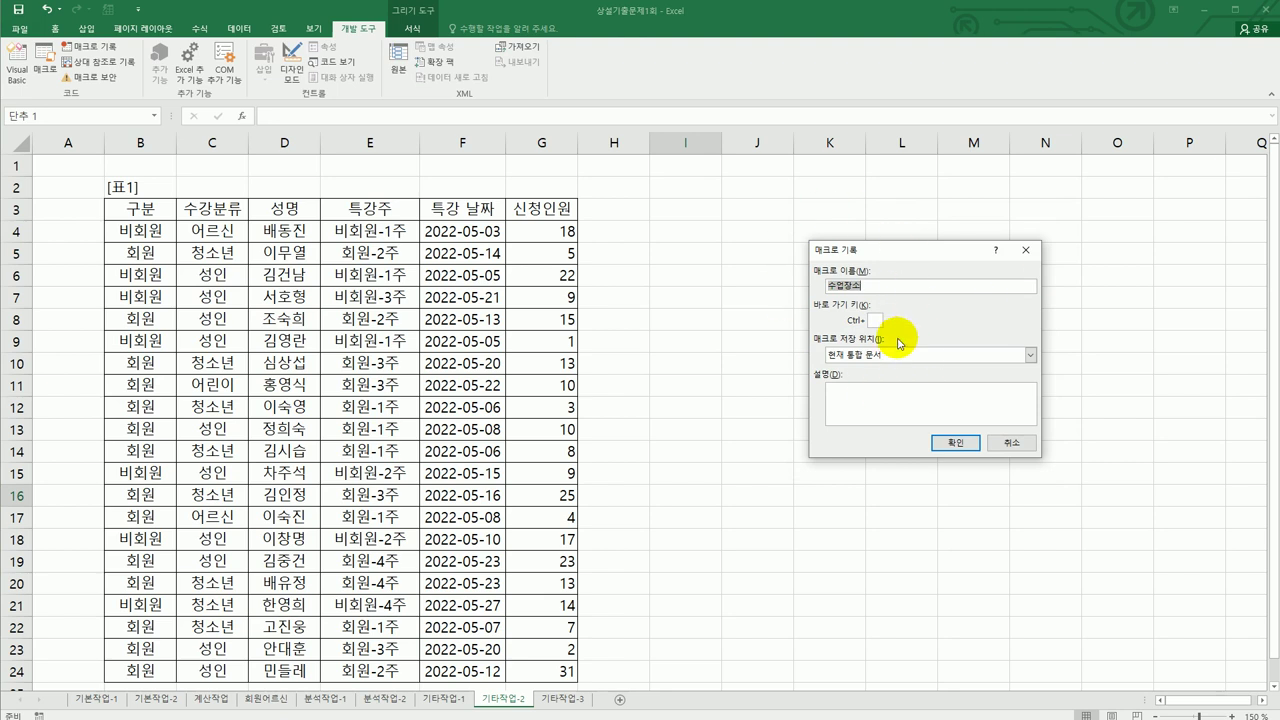
left_click(957, 443)
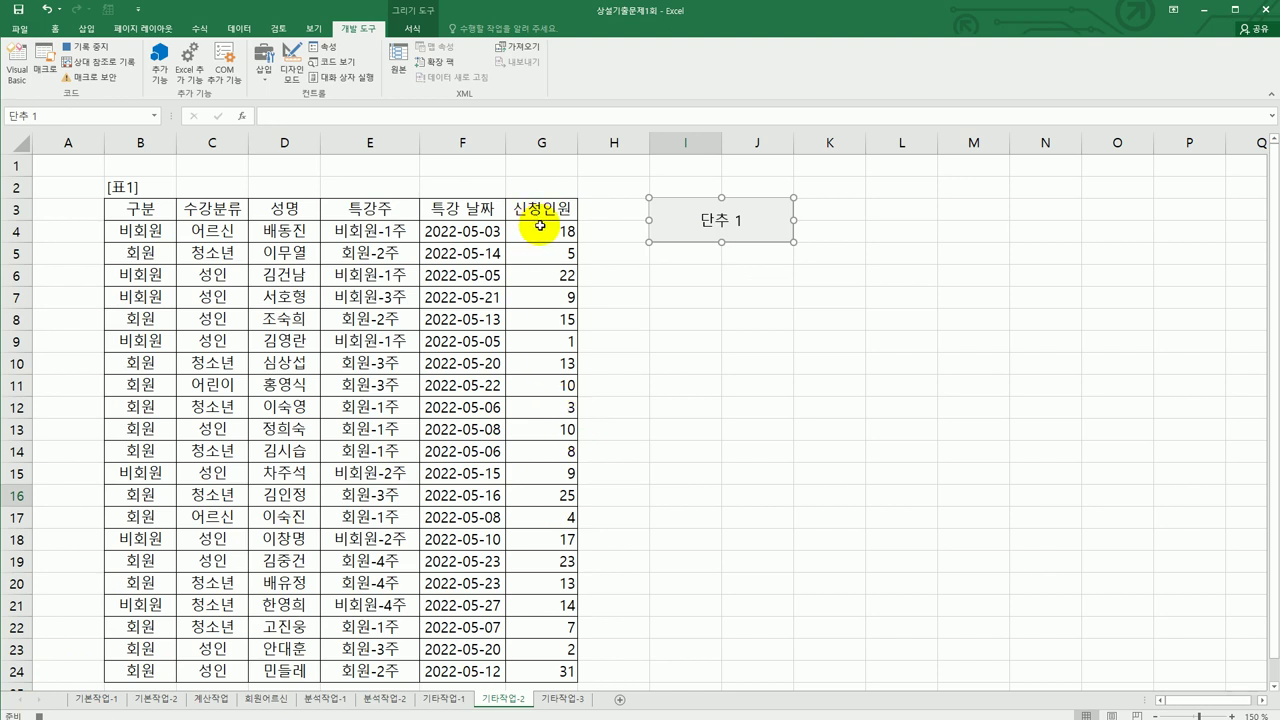
- Start a 사용자 지정 number format for G4:G24 with the first section [>=20]"A관"
left_click_drag(541, 229, 529, 669)
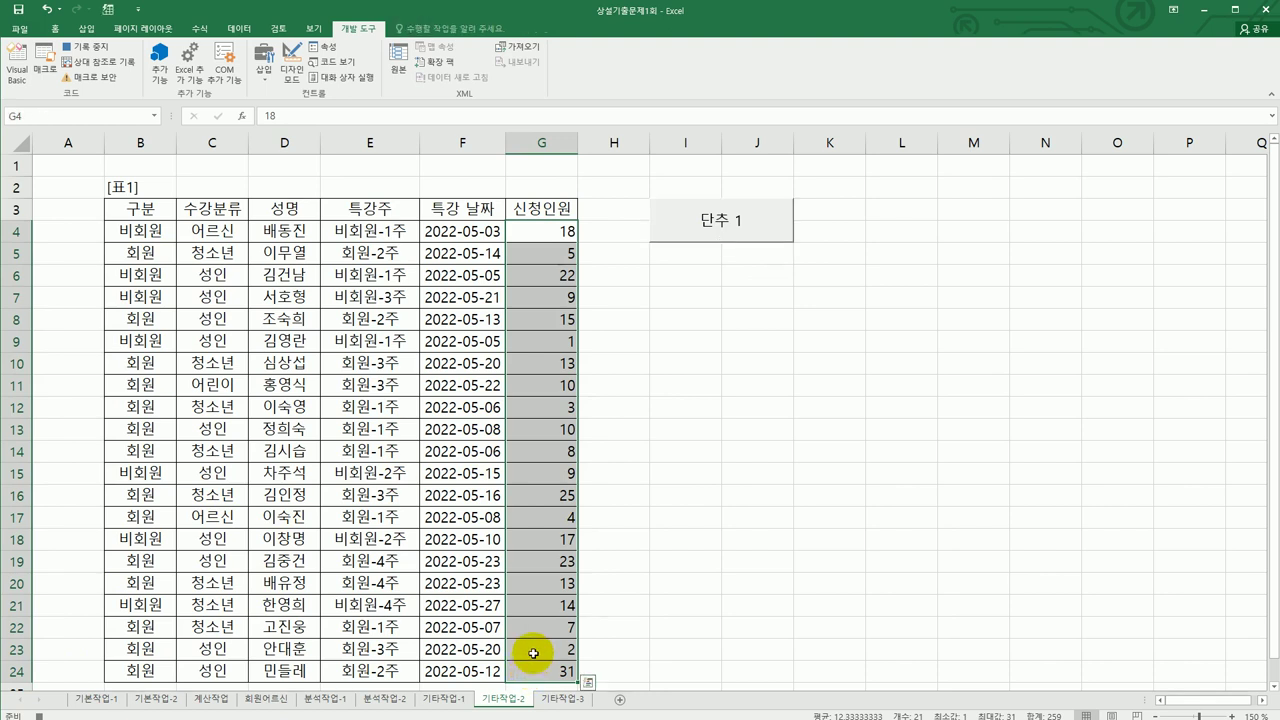
right_click(530, 252)
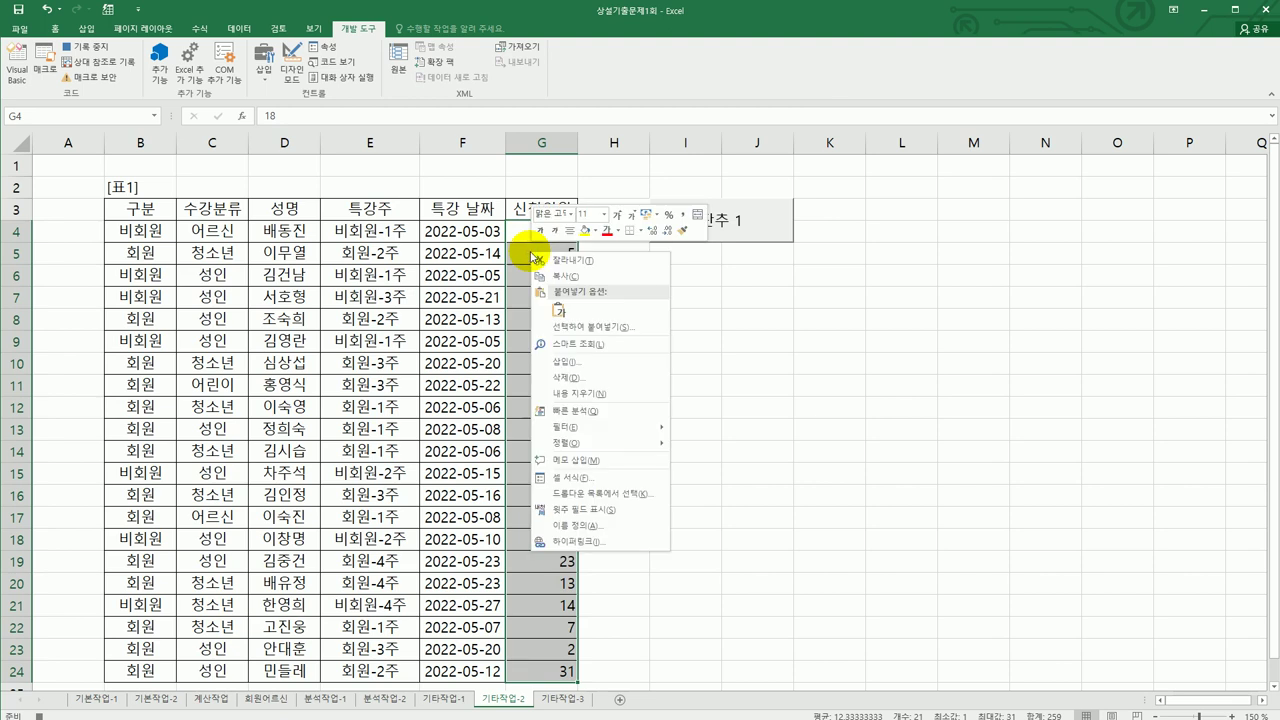
left_click(642, 485)
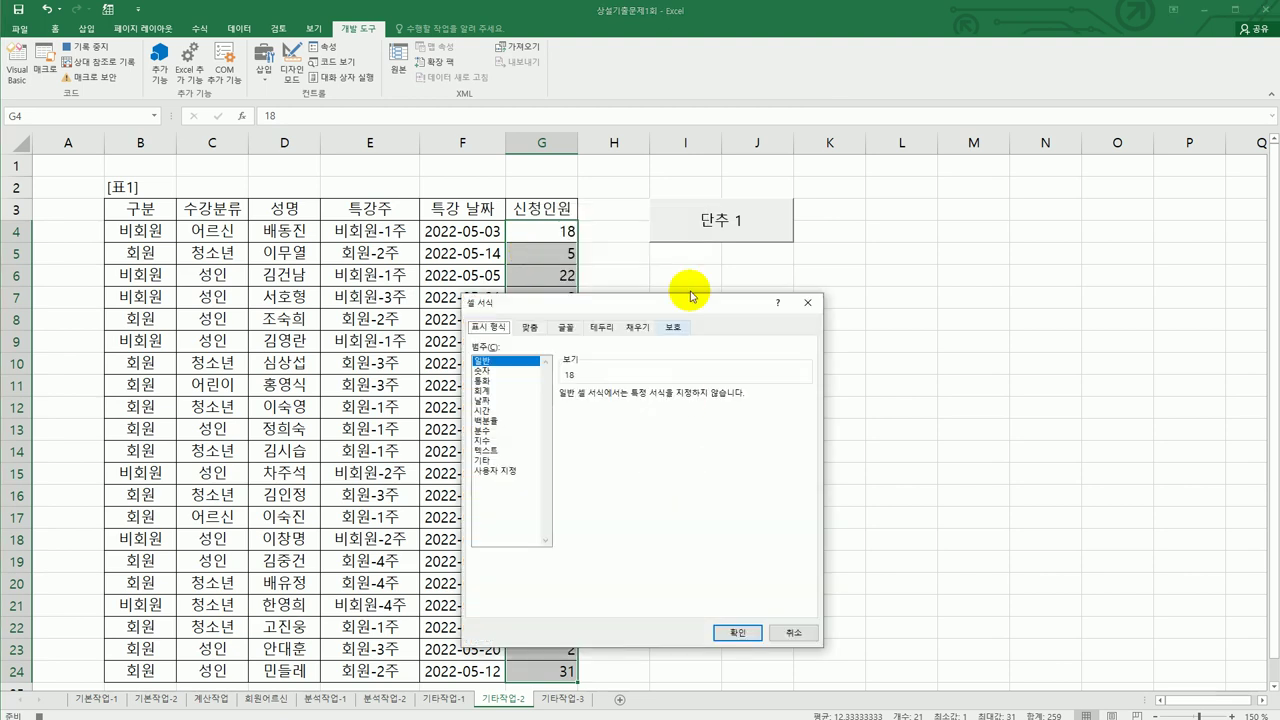
left_click(655, 426)
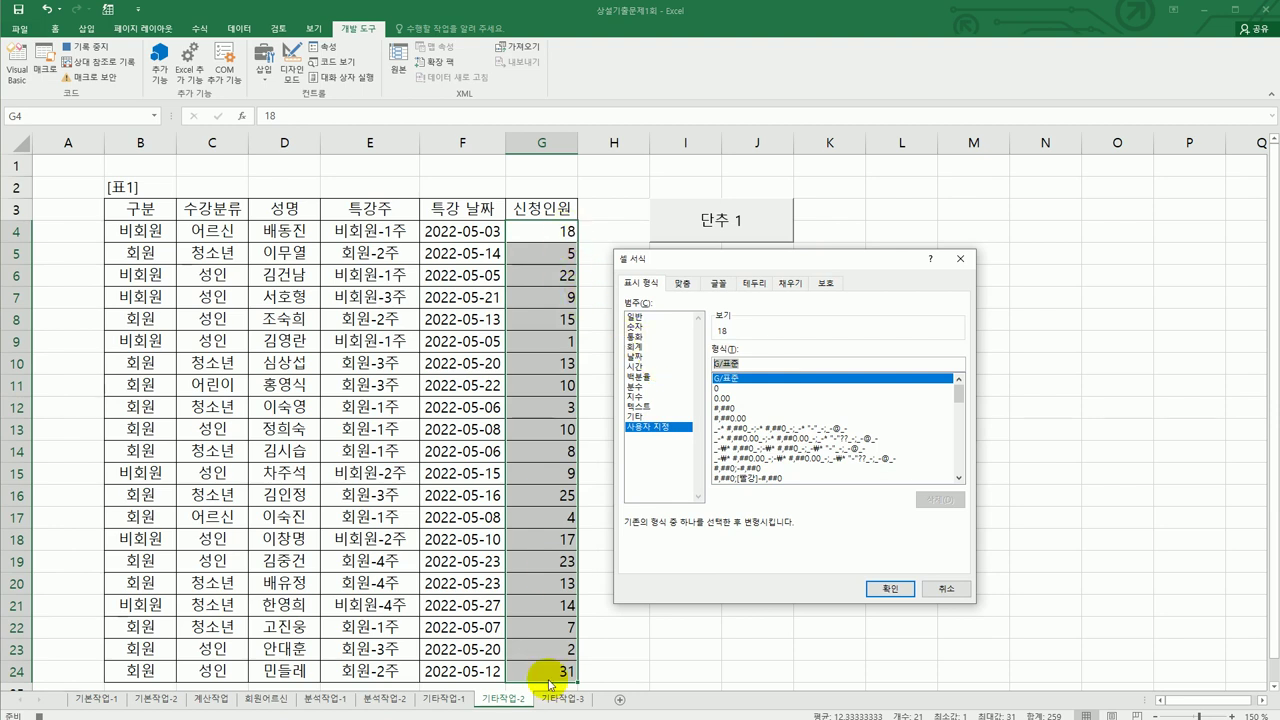
type(">=20]")
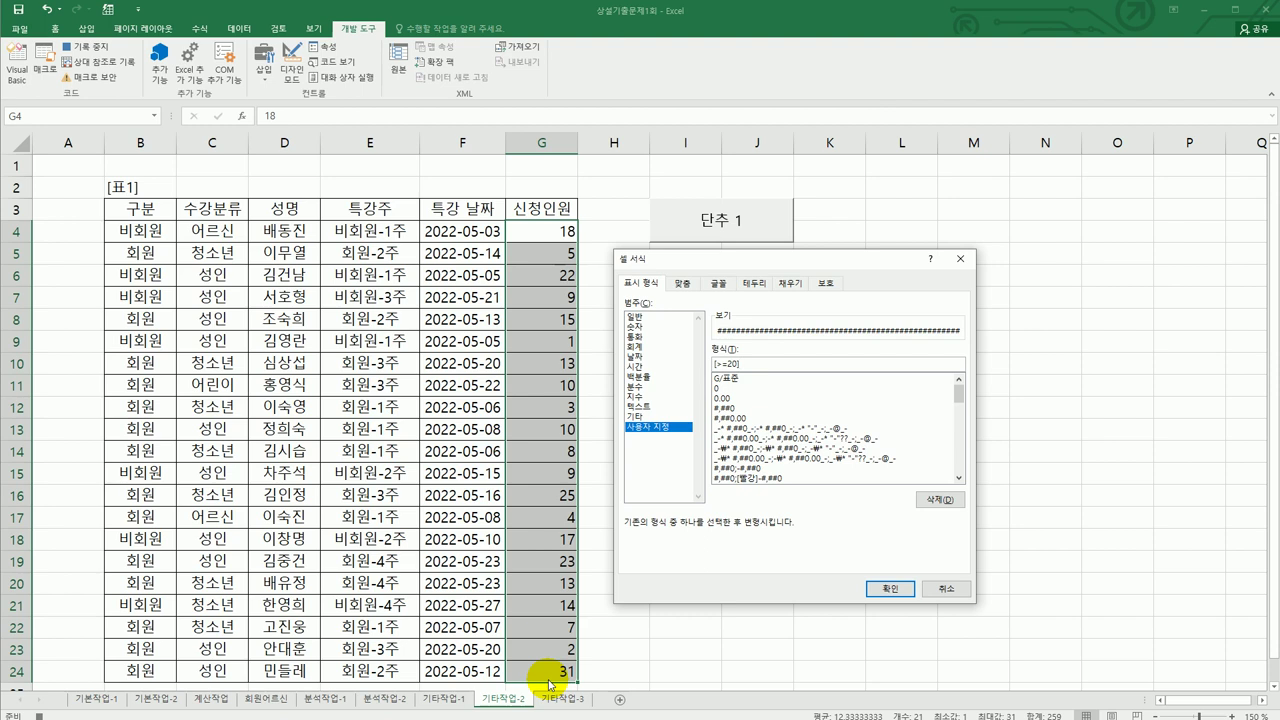
type("\"A급\"")
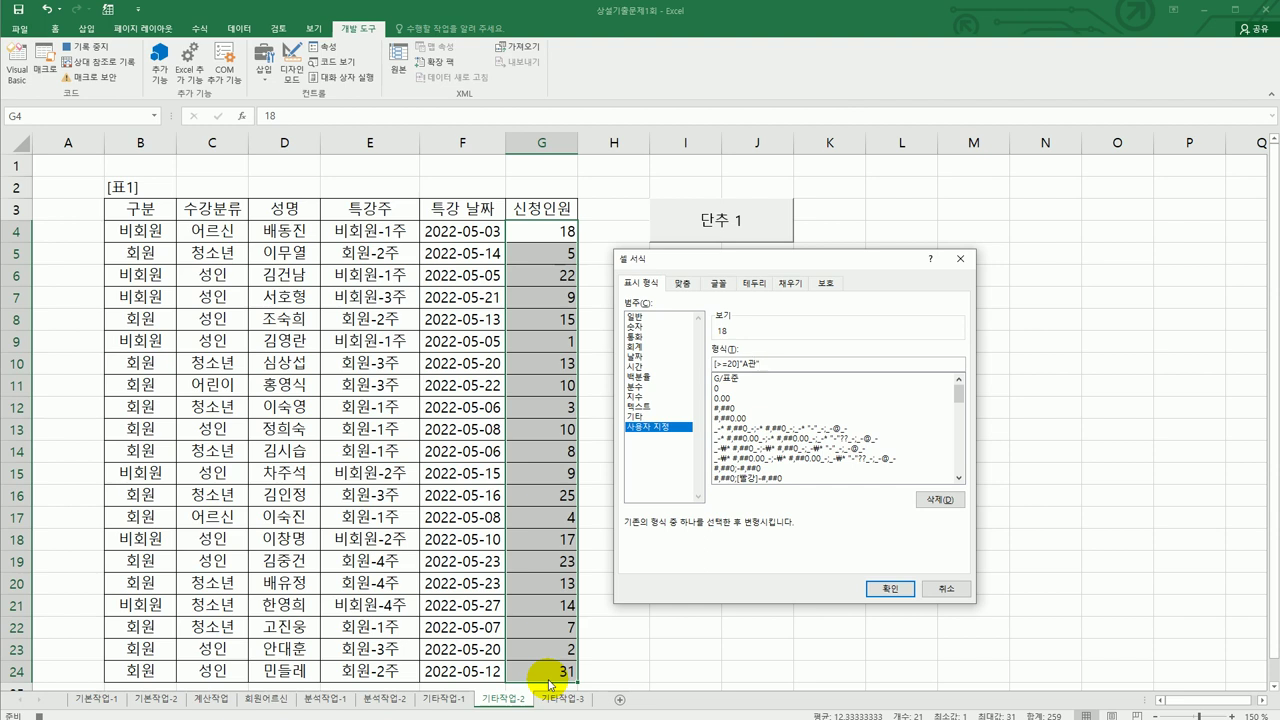
- Add the sections [>=10]"B관" and "C관" to the custom number format, separated by semicolons
type("[>=10")
key("BackSpace")
key("BackSpace")
key("BackSpace")
key("BackSpace")
key("BackSpace")
type(";")
type(";[>=10]")
type("\"")
type("B")
type("관\";")
type("\"C")
type("관\"")
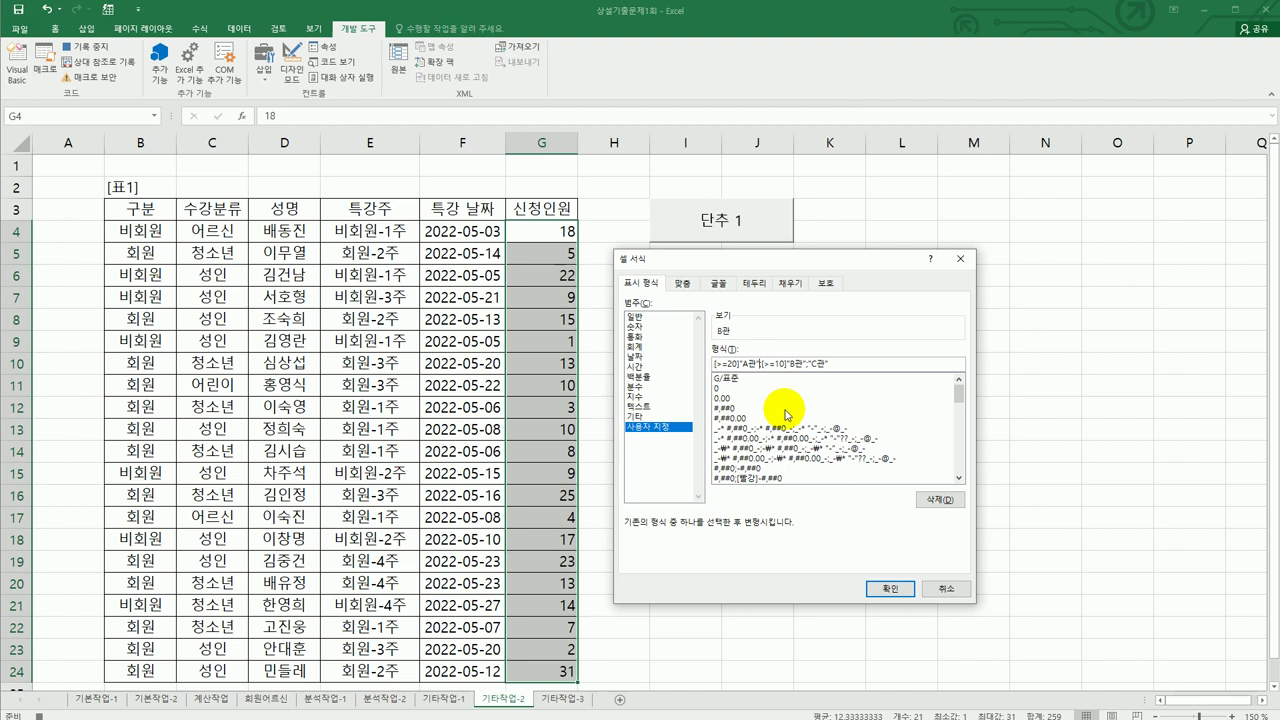
- Append * 0 to each section, giving [>=20]"A관"* 0;[>=10]"B관"* 0;"C관"* 0, and apply the format
type(";")
key("BackSpace")
type("* ")
type(";")
type("여")
left_click(815, 366)
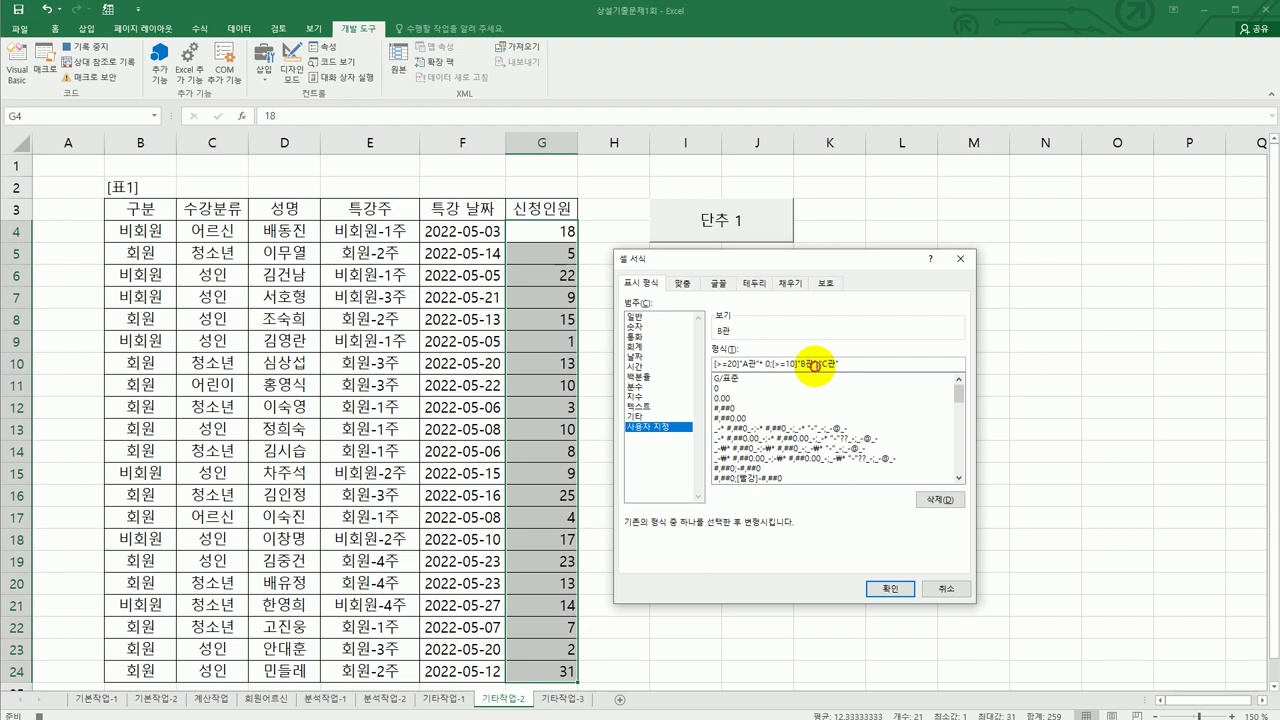
type("* ")
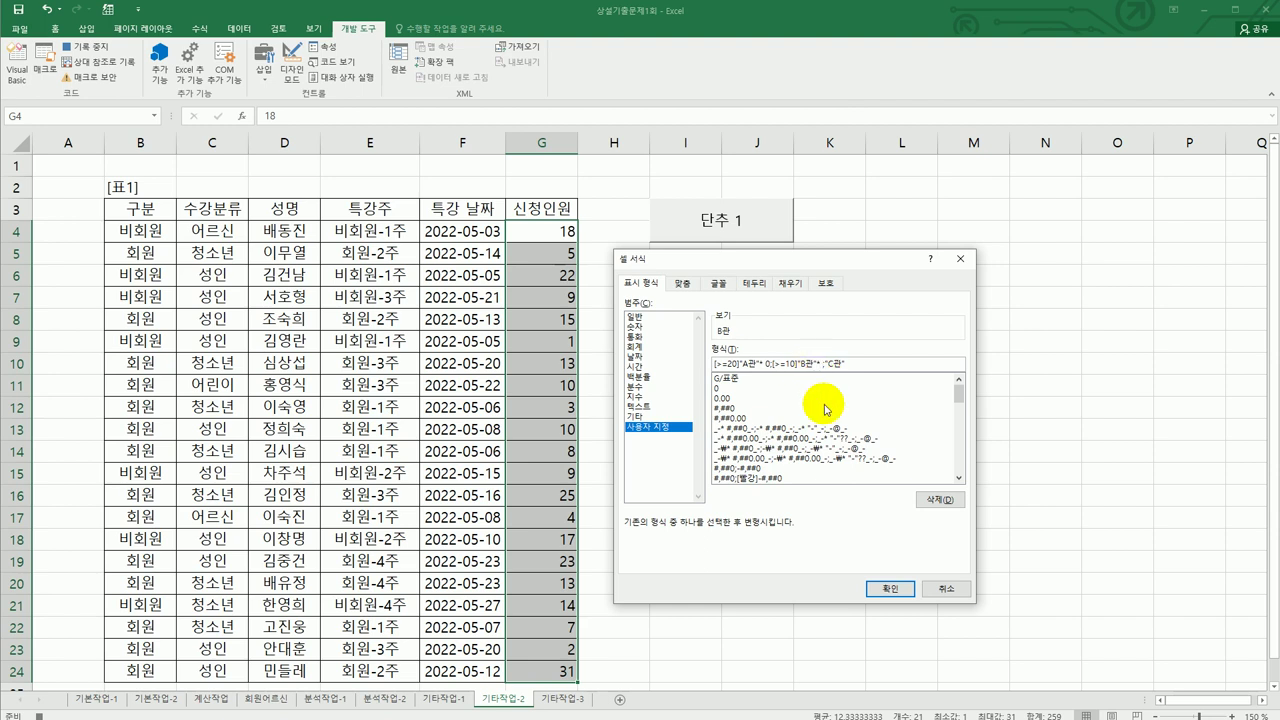
type("0;\"C관\"*")
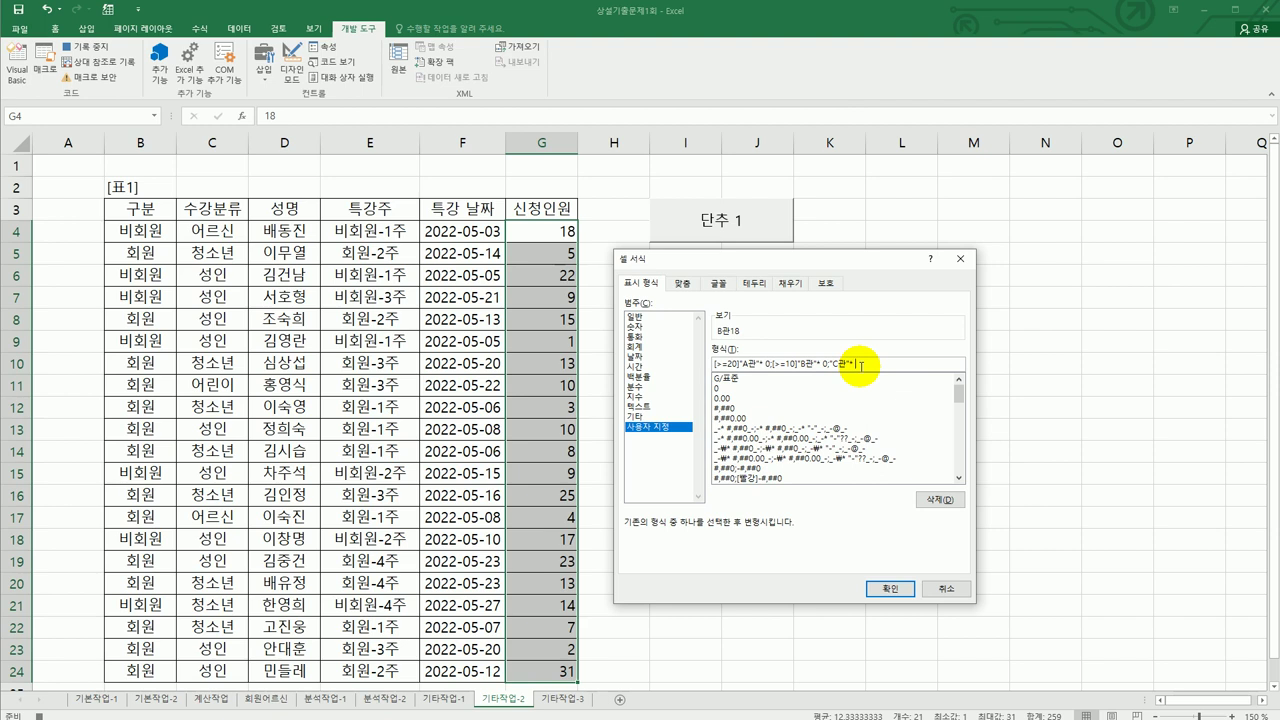
type(" 0")
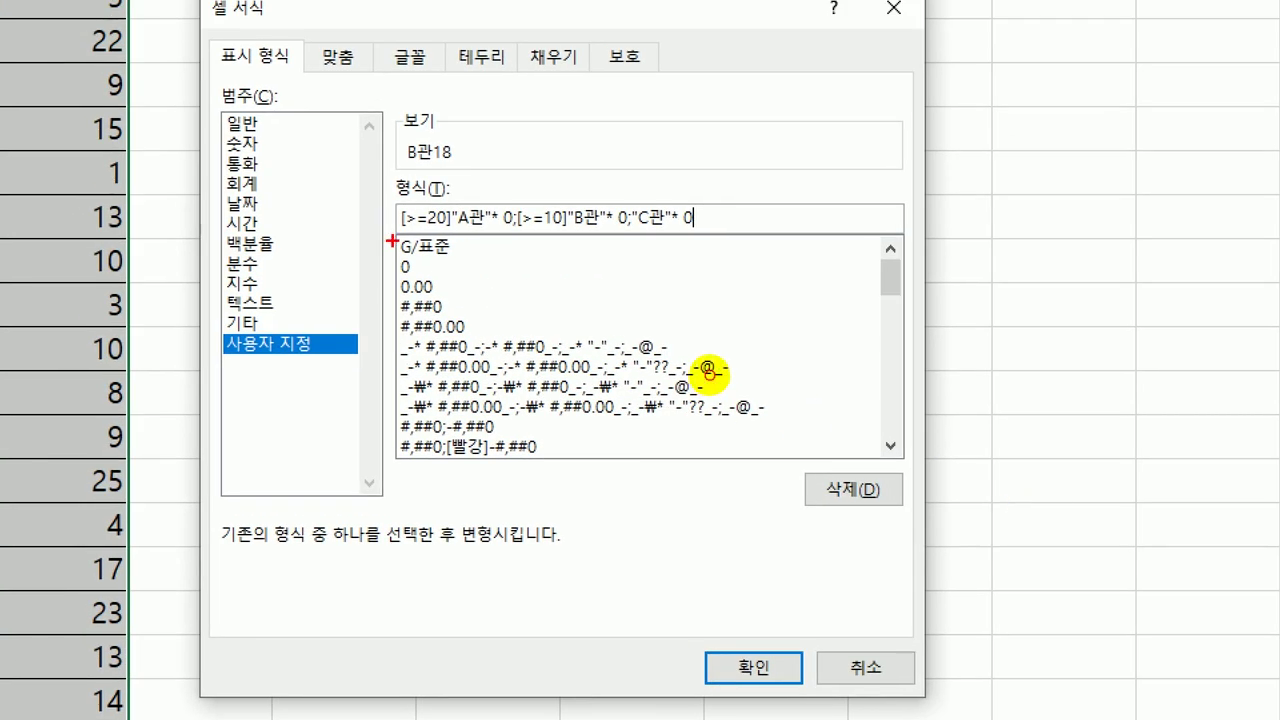
left_click_drag(391, 242, 440, 236)
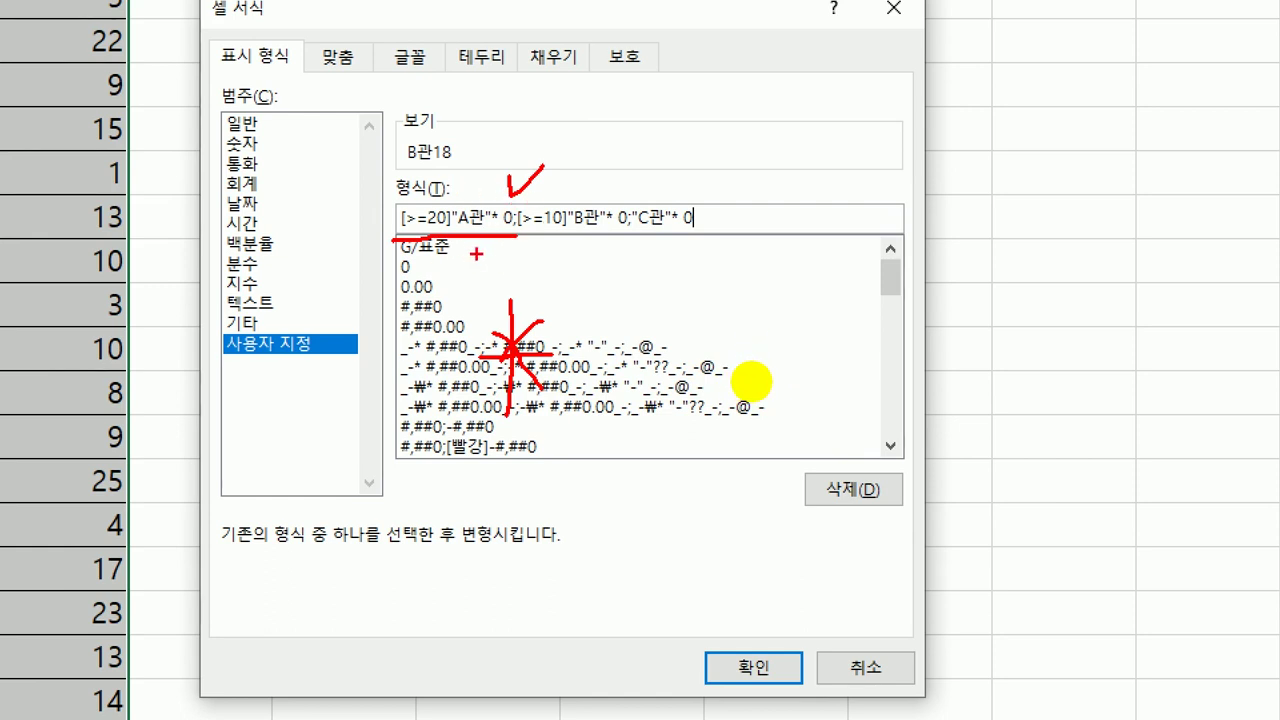
left_click_drag(528, 239, 714, 240)
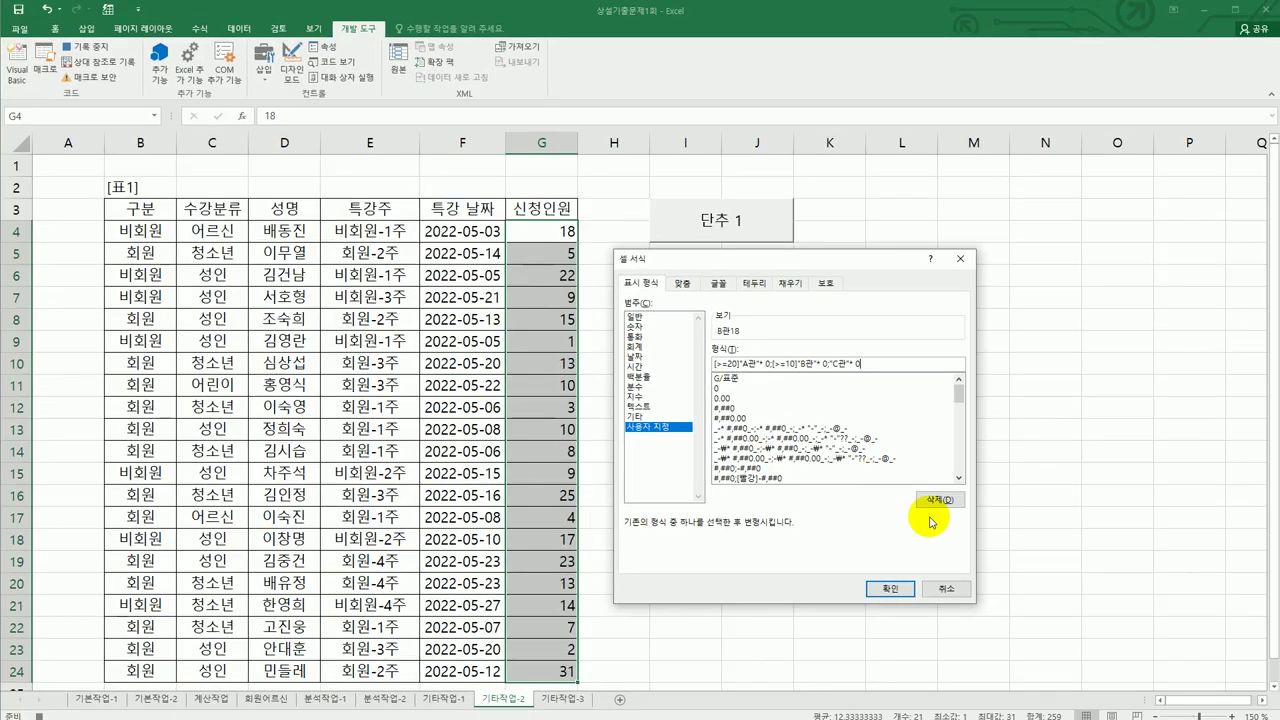
left_click(880, 589)
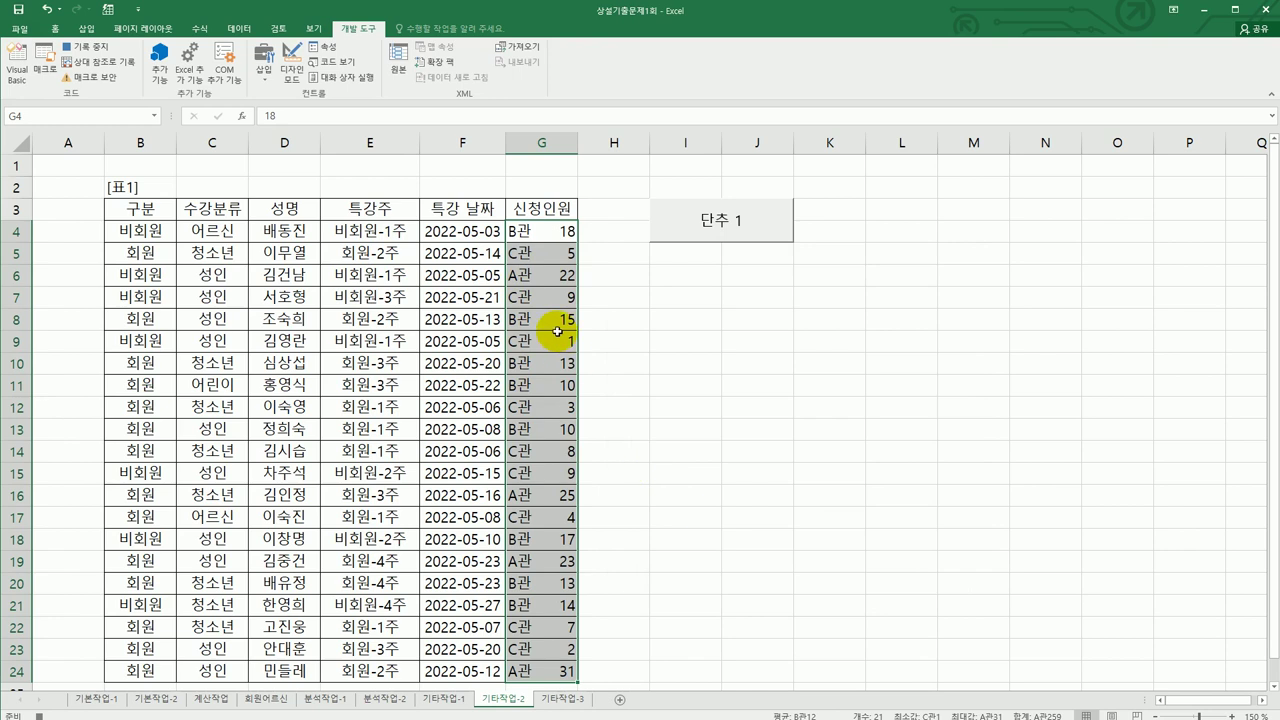
- Check some formatted cells in the 신청인원 column and stop recording the macro
left_click(535, 278)
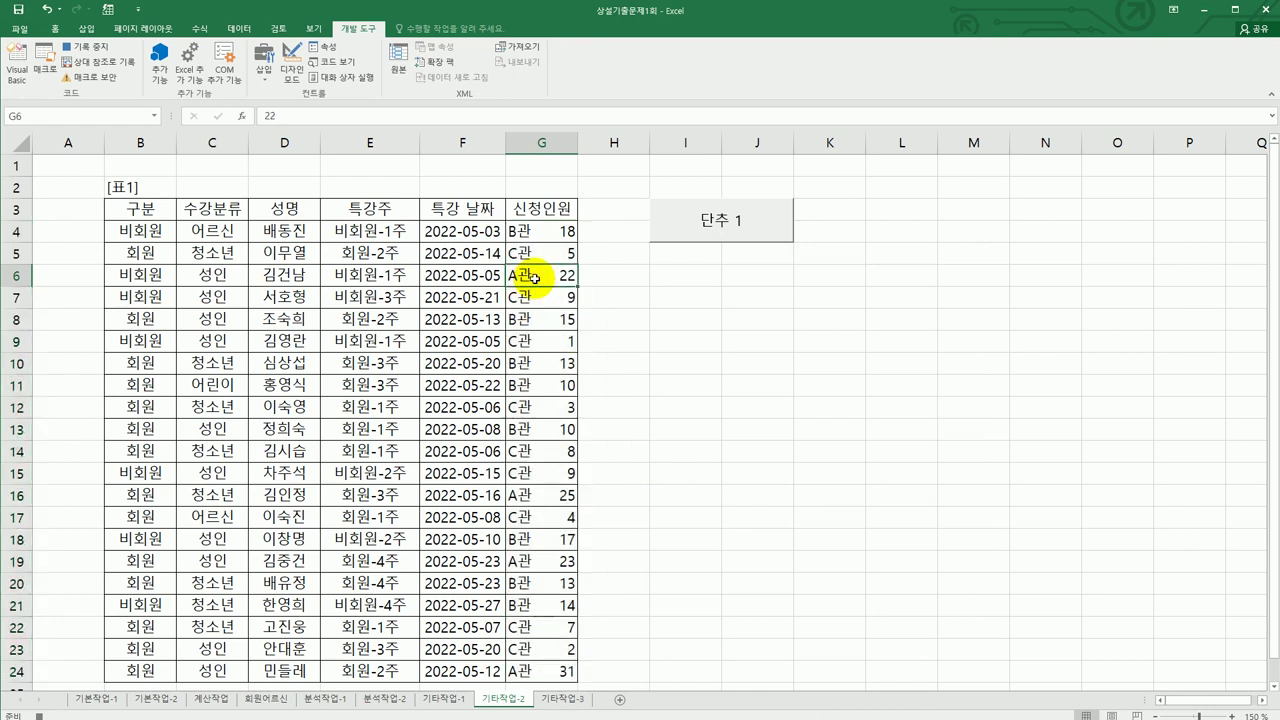
left_click(538, 363)
left_click(545, 407)
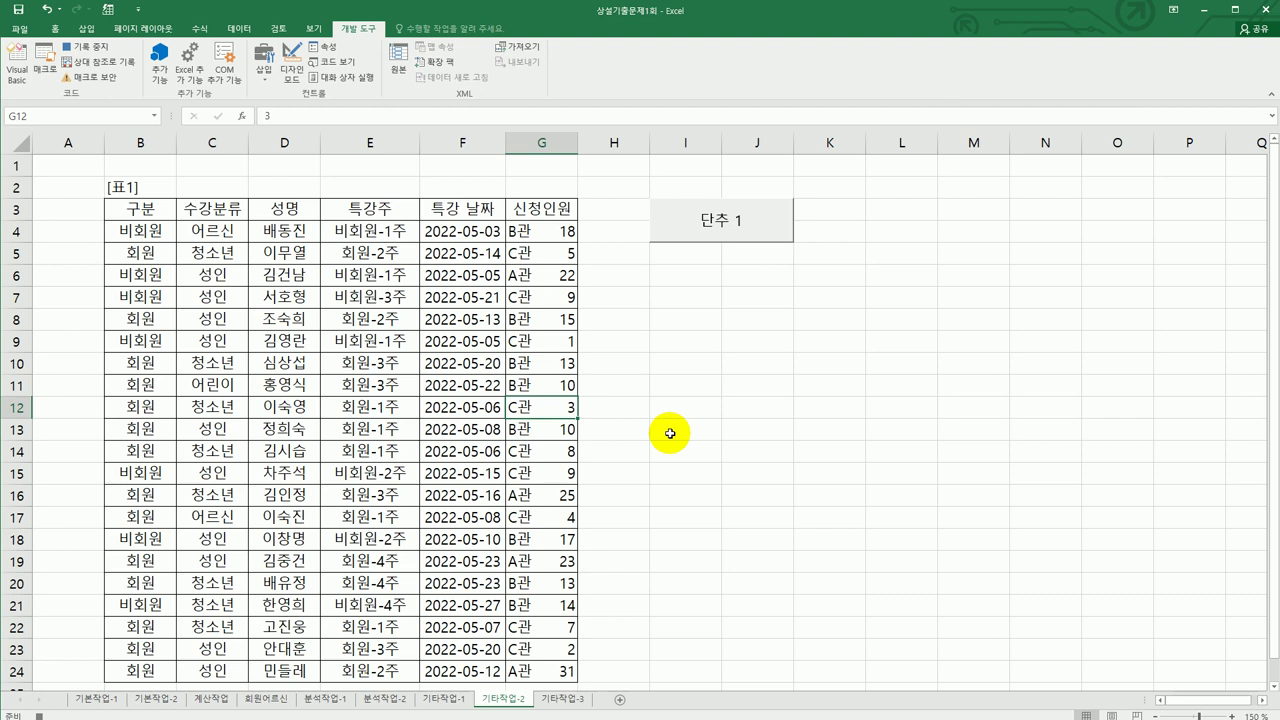
left_click(89, 50)
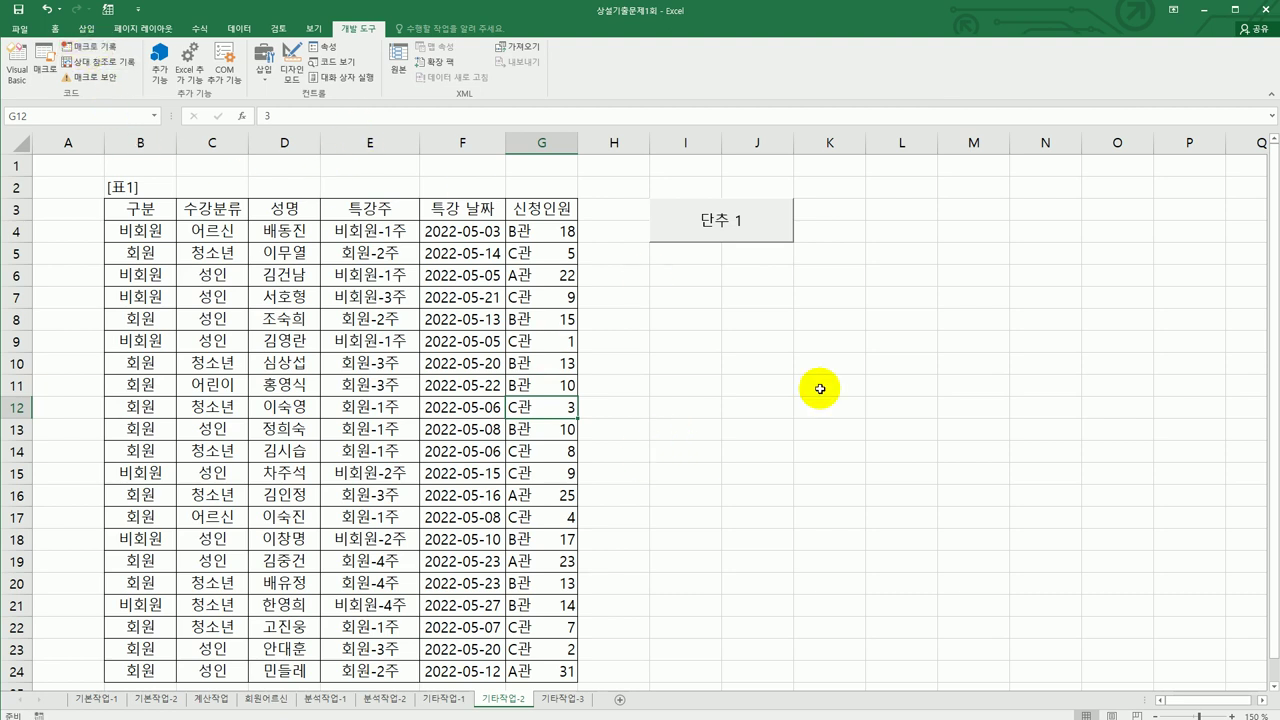
- Change the label of the button at I3:J4 to 수업장소
right_click(735, 228)
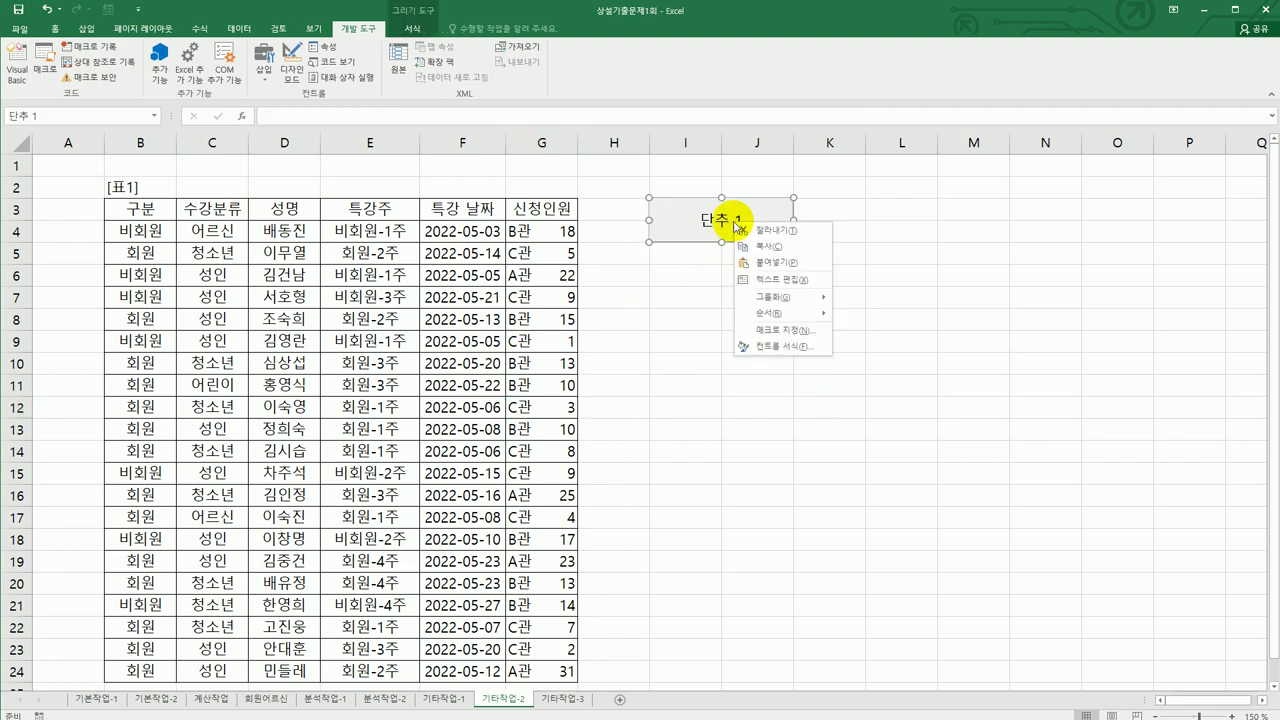
left_click(775, 289)
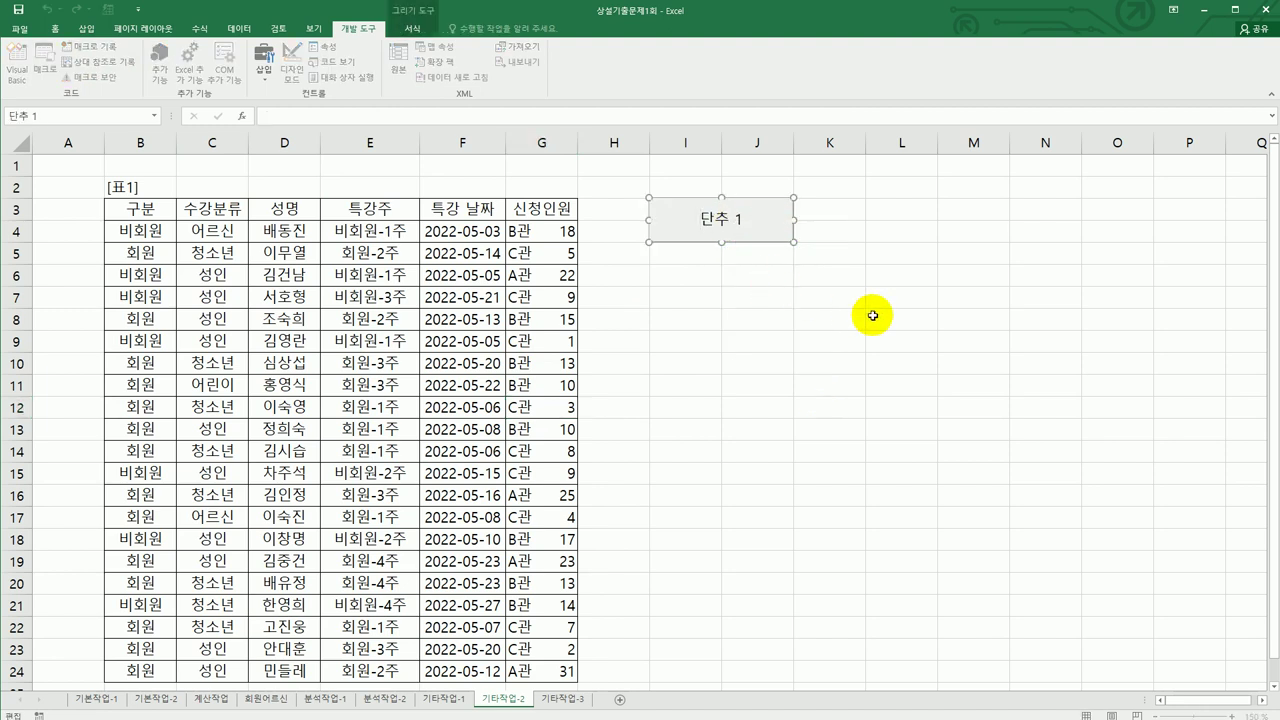
key("ctrl+a")
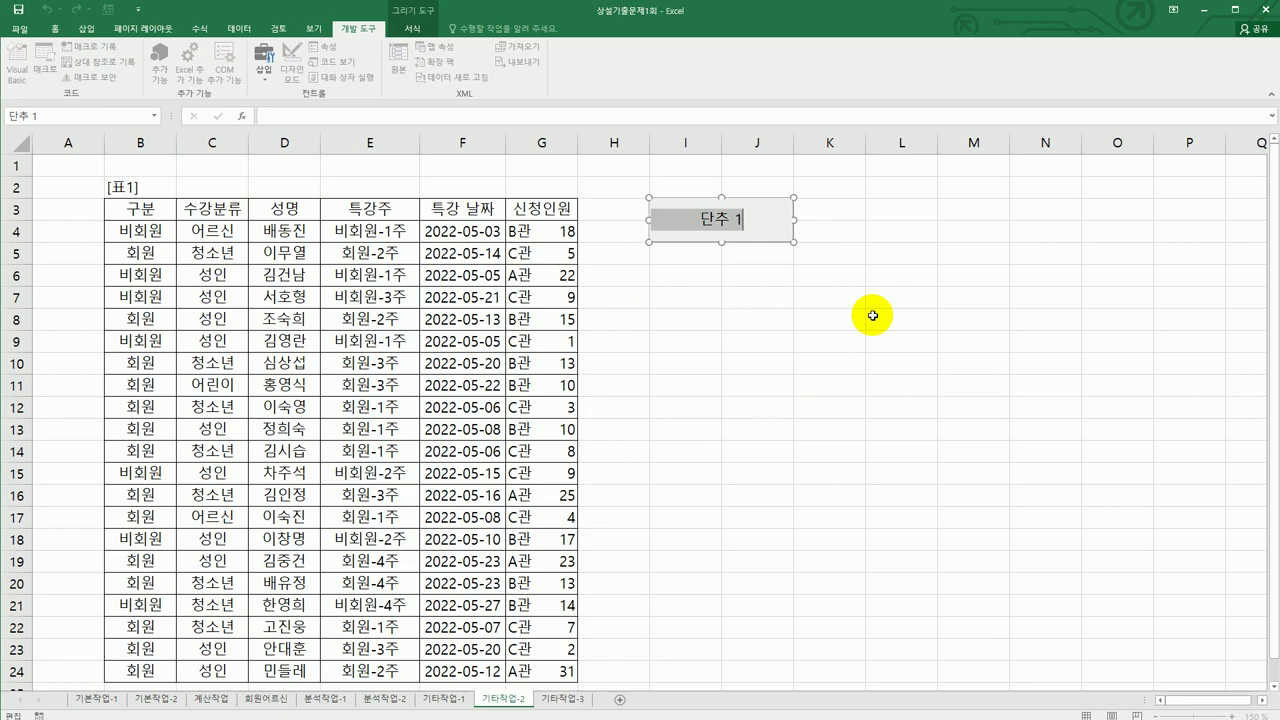
type("수업장")
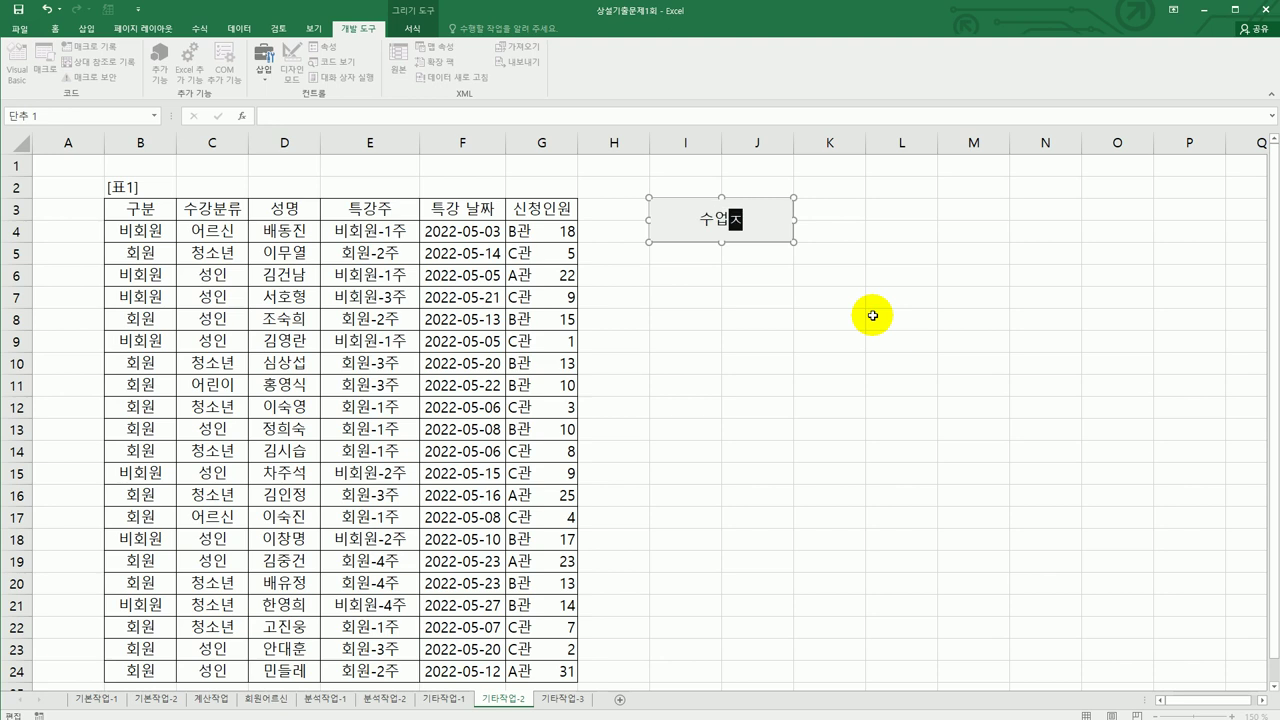
type("소")
left_click(872, 315)
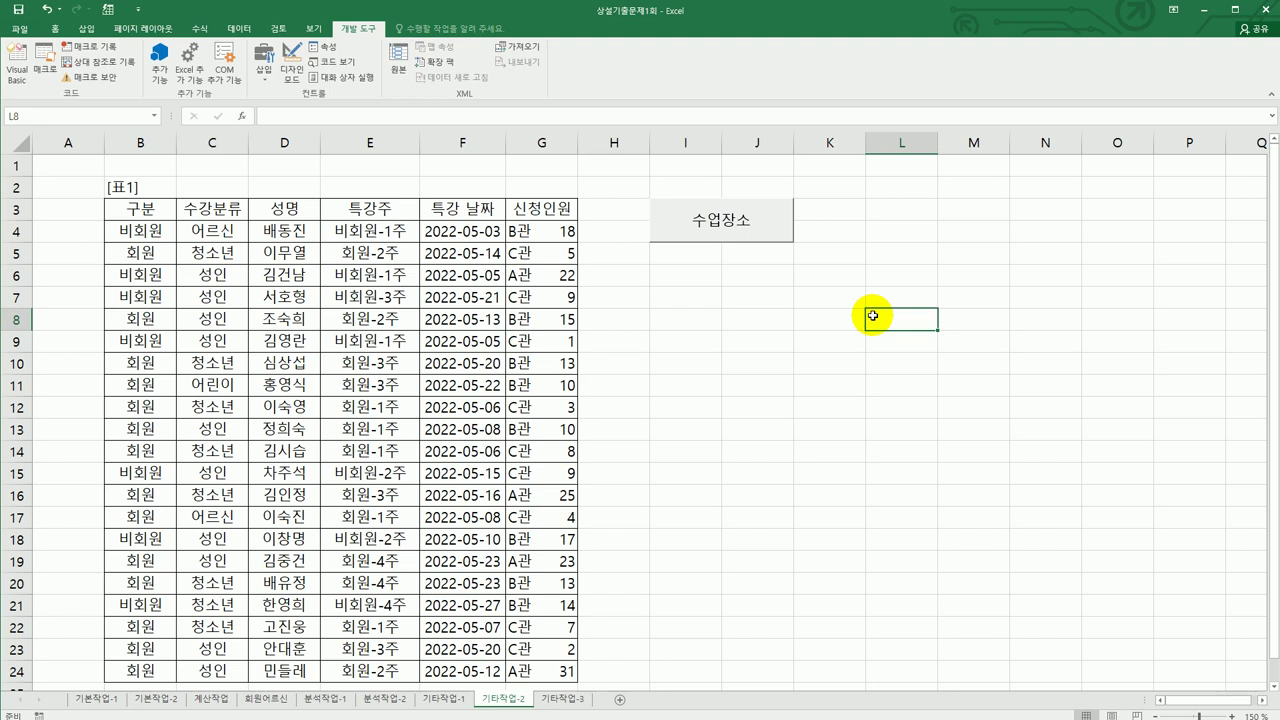
- Add a second form button over I6:J7 and start recording its macro under the name 진행여부
left_click(264, 72)
left_click(256, 107)
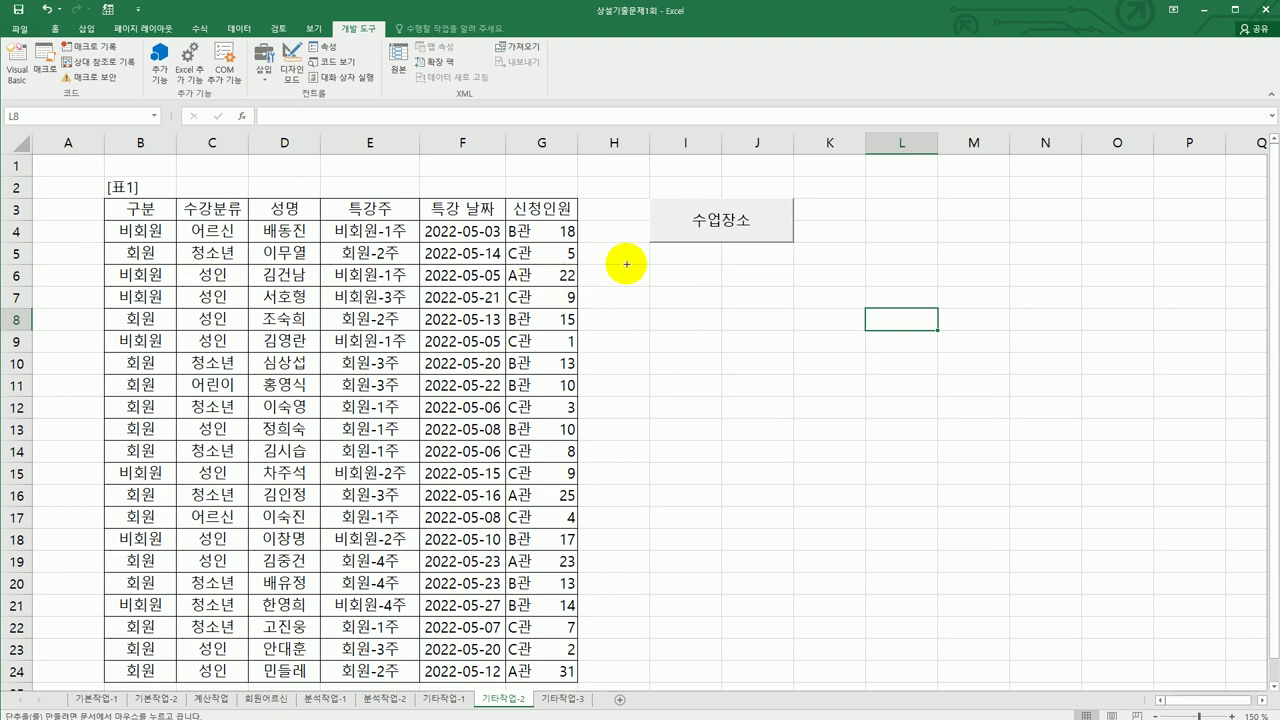
mouse_move(650, 263)
left_mouse_down()
mouse_move(772, 292)
mouse_move(772, 305)
left_mouse_up()
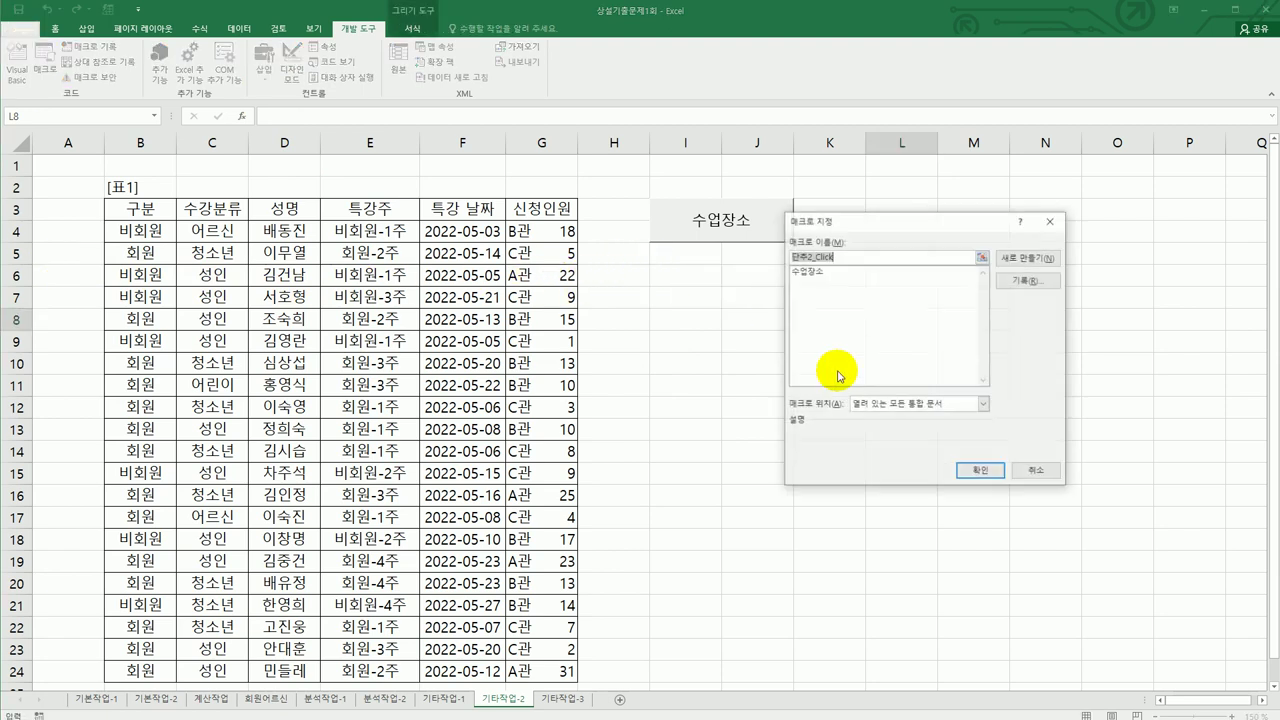
type("진행여")
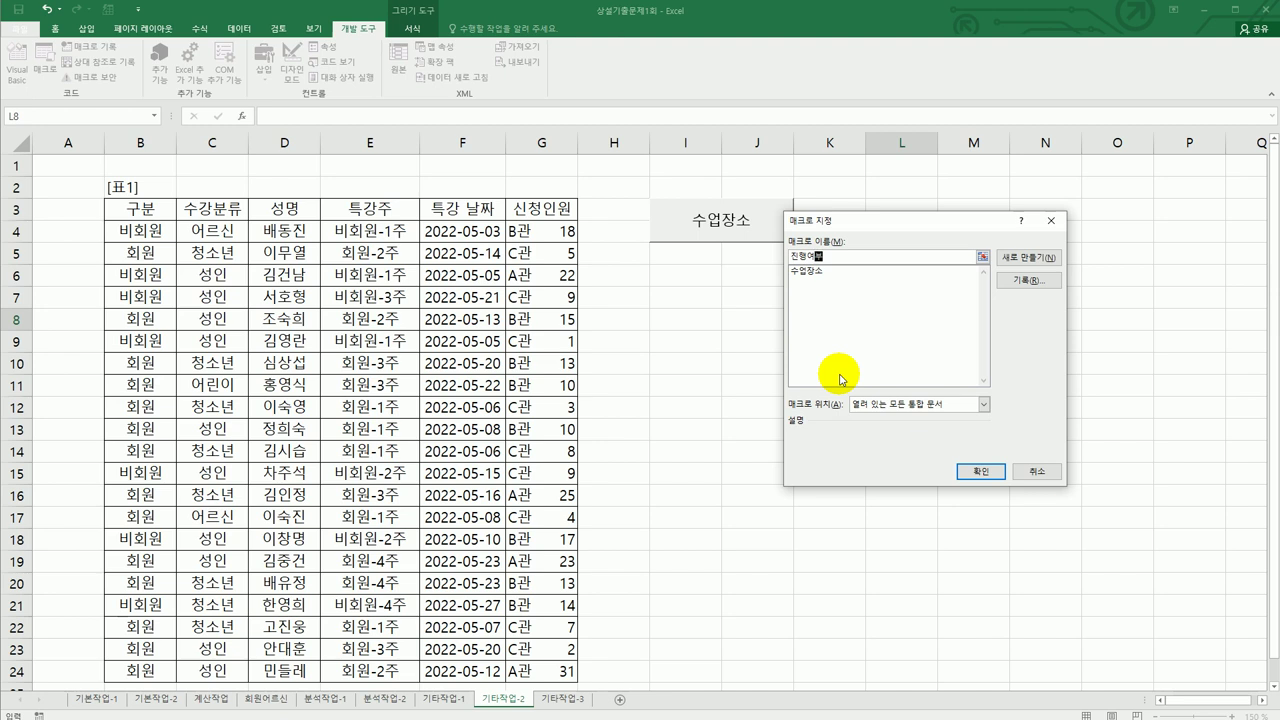
left_click(1033, 283)
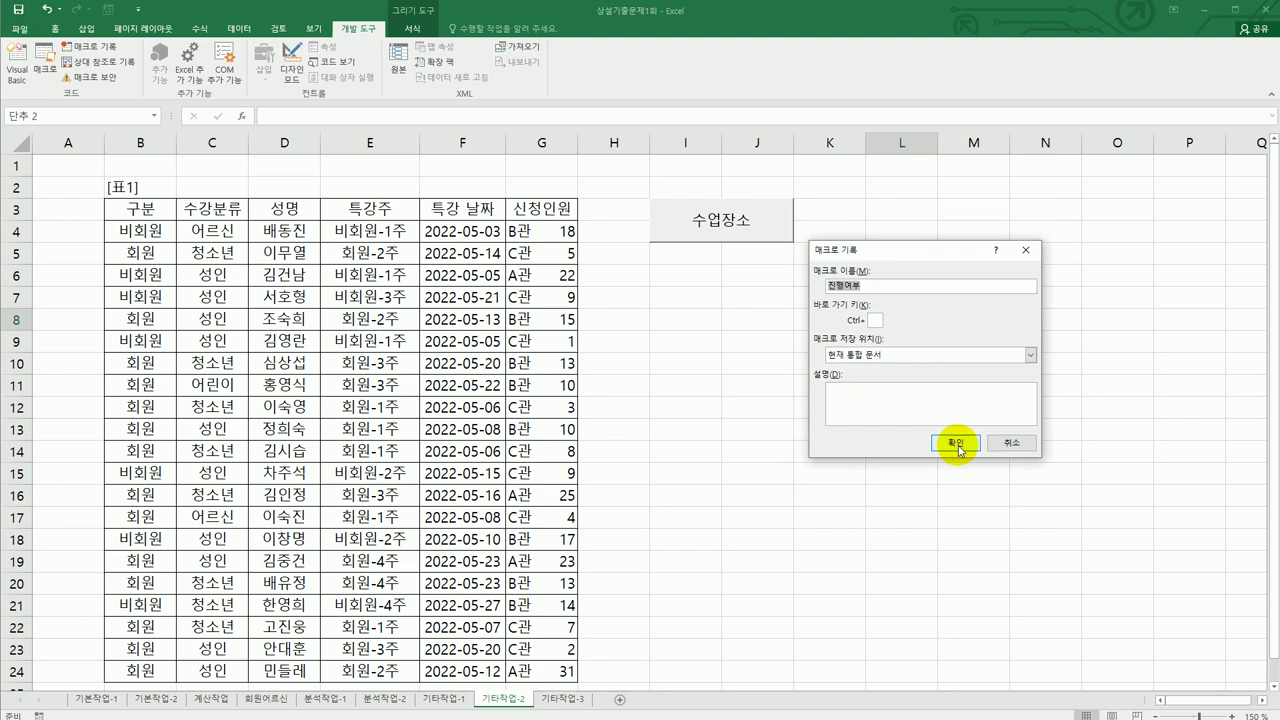
left_click(956, 444)
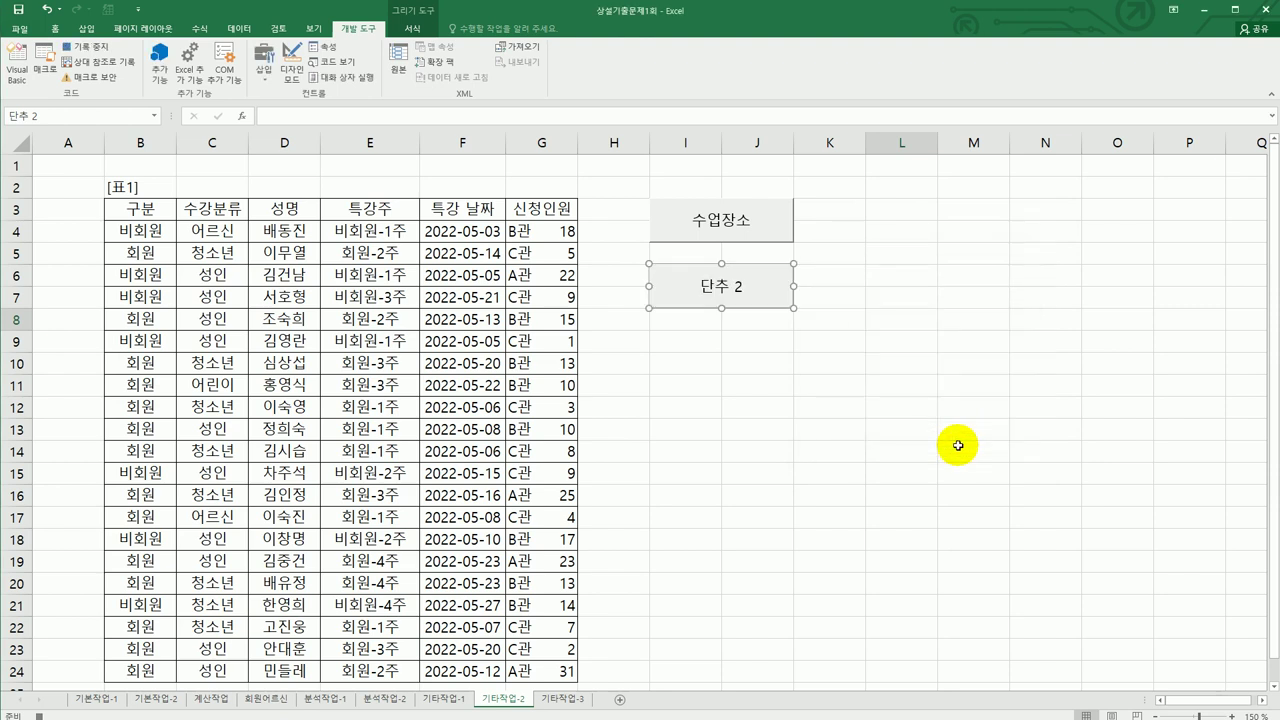
- Apply the 사용자 지정 number format [>=5]"수업진행";"폐강" to G4:G24
left_click_drag(550, 235, 542, 660)
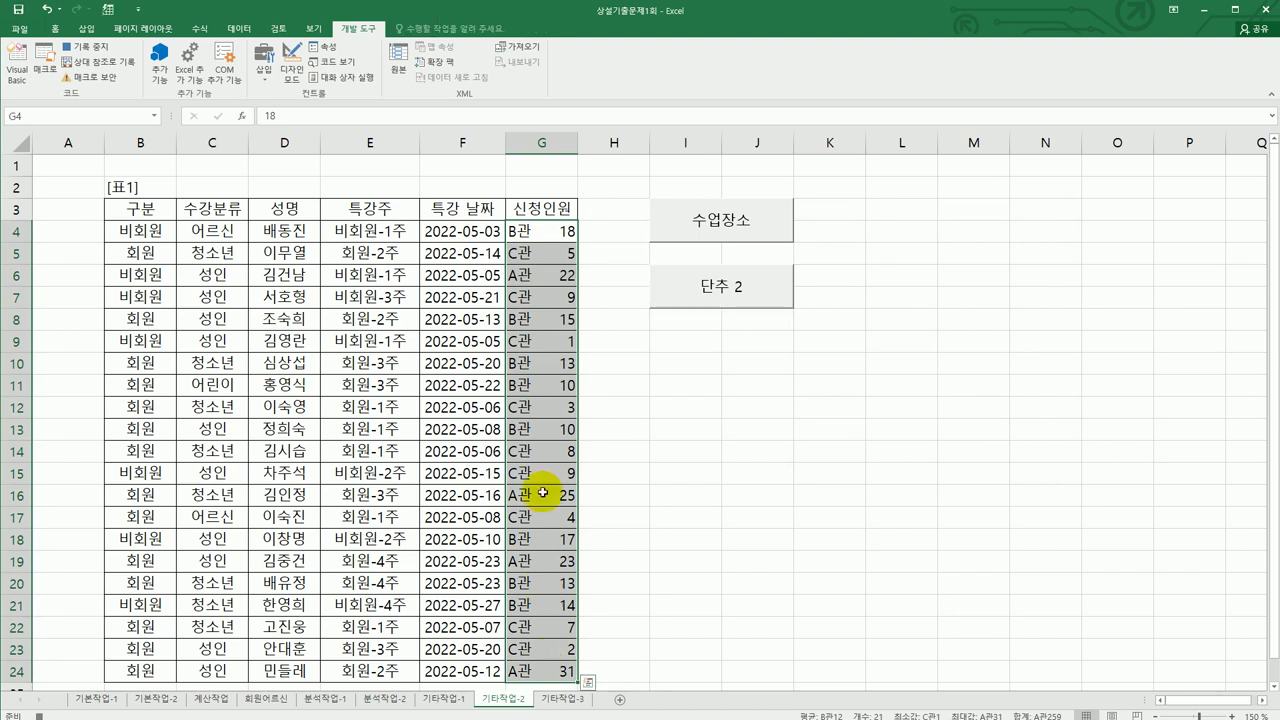
right_click(551, 343)
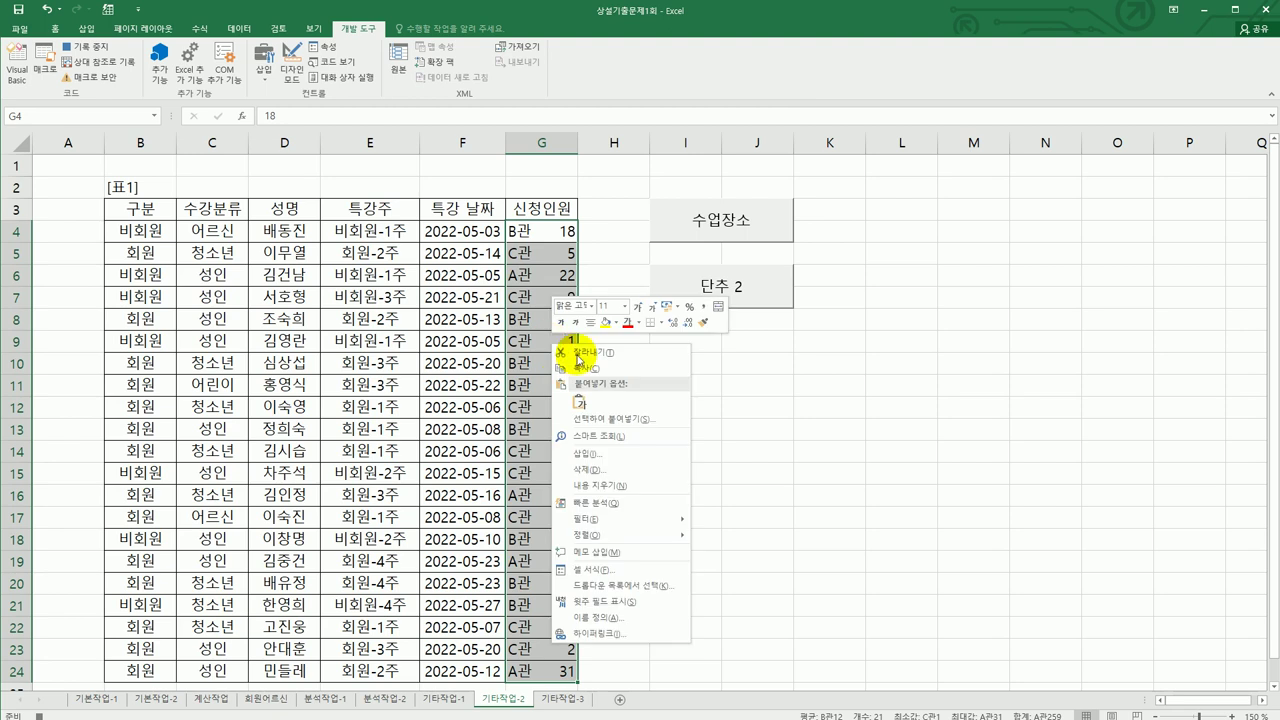
left_click(640, 578)
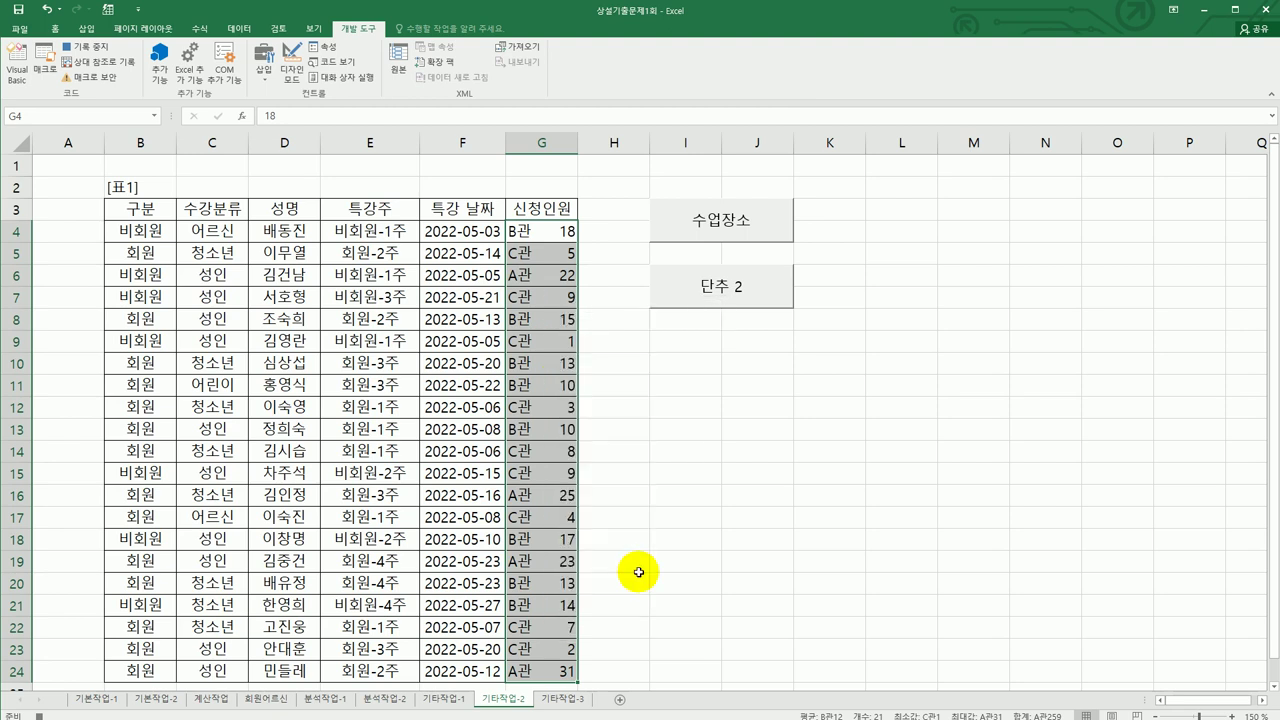
left_click_drag(702, 399, 1101, 224)
left_click_drag(1122, 327, 930, 330)
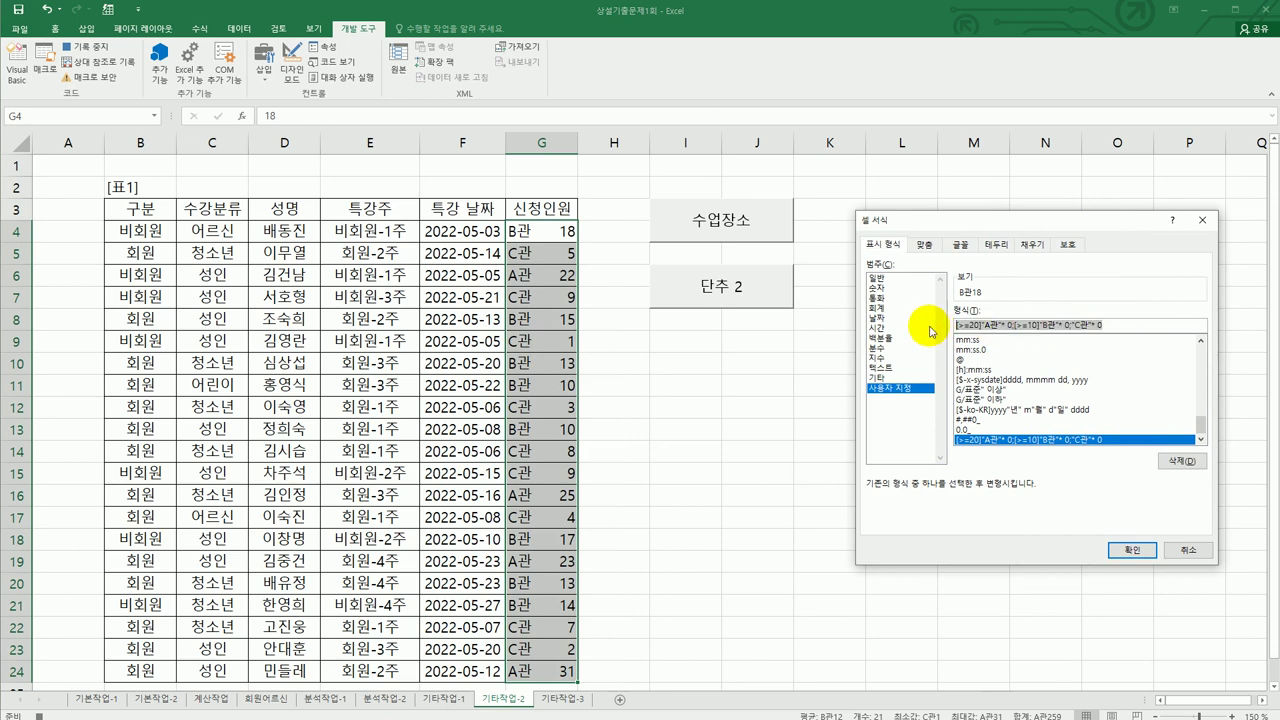
type("[>=5]")
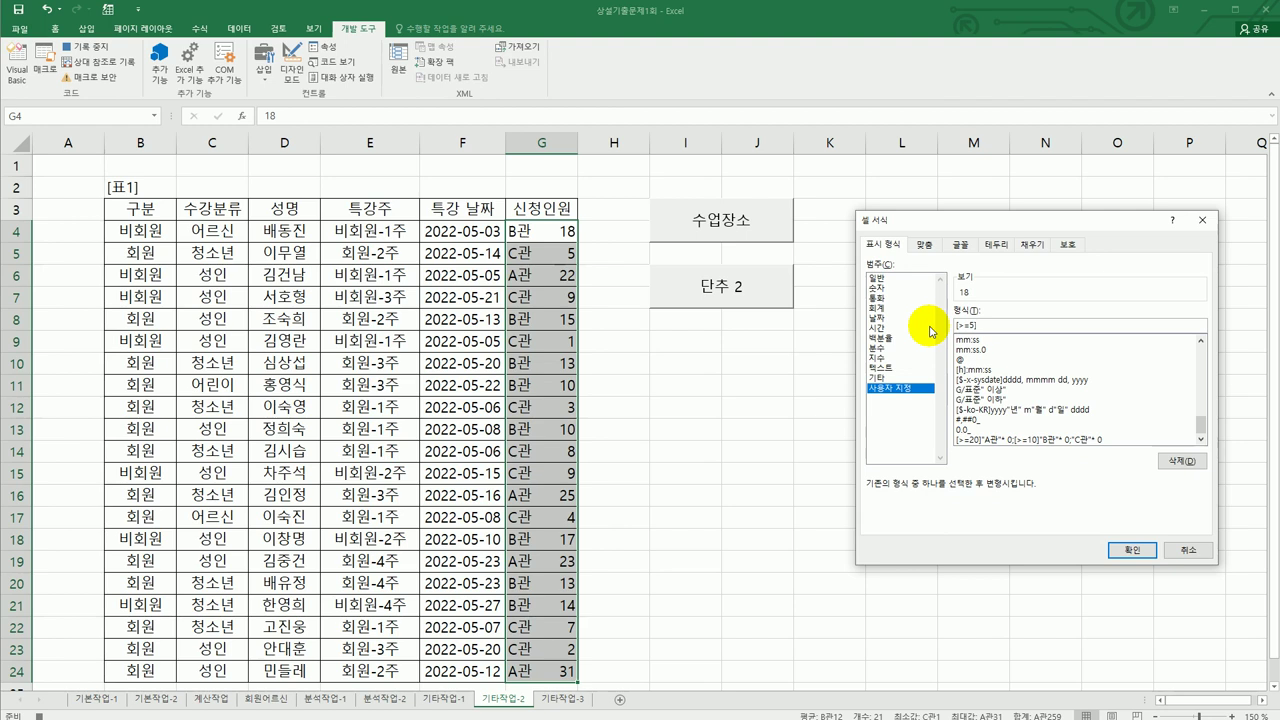
type("\"")
type("수업장")
type("행\"")
type(";\"폐강")
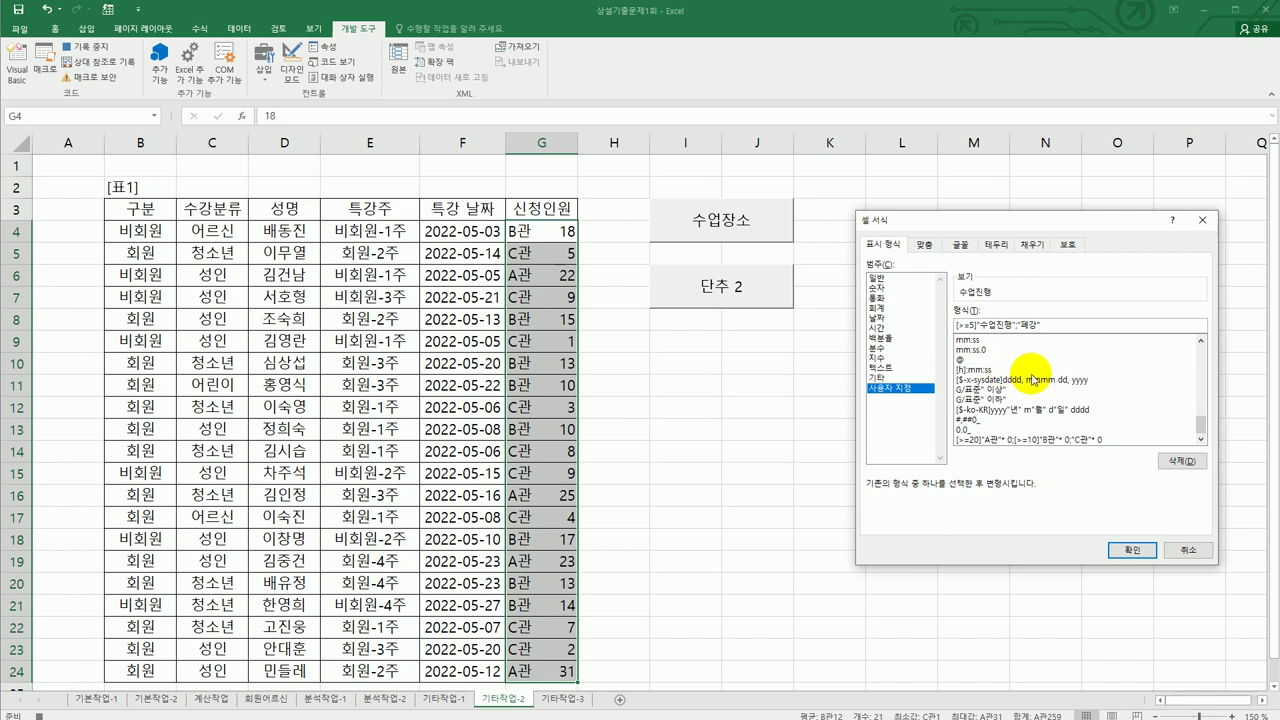
left_click(1122, 547)
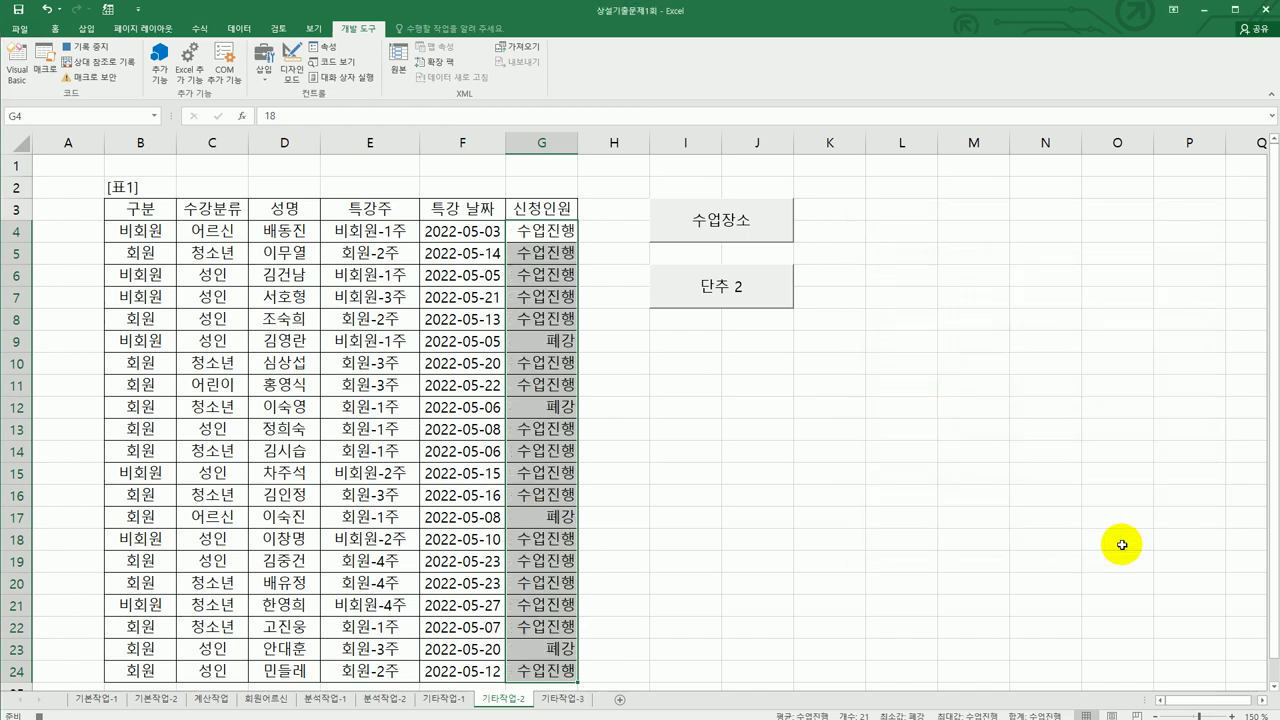
- Stop recording the macro and label the second button 진행여부
left_click(562, 232)
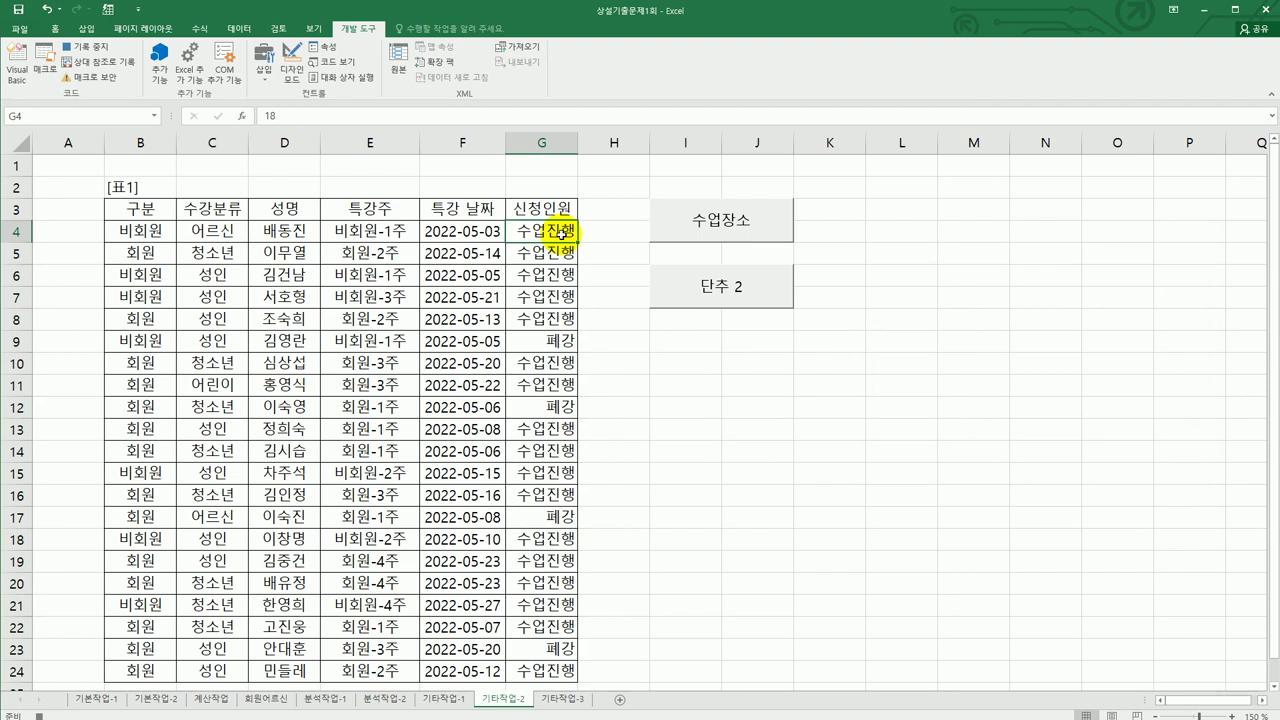
left_click(88, 46)
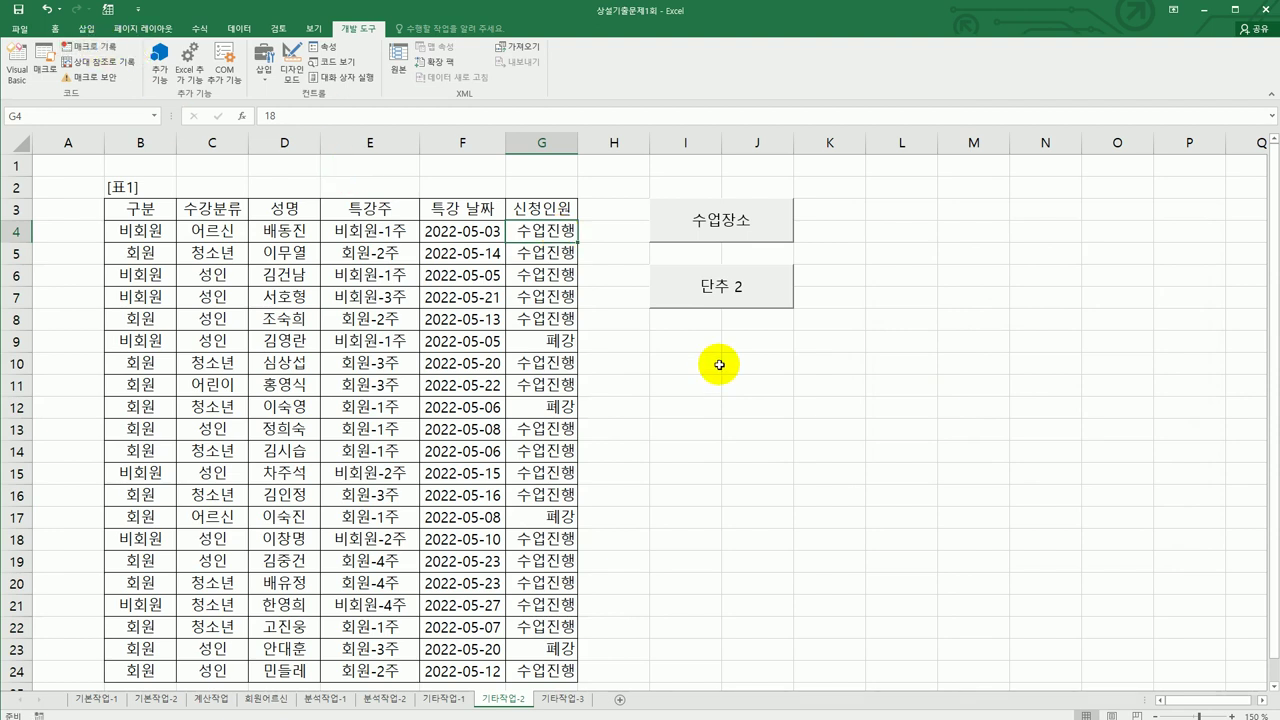
right_click(705, 300)
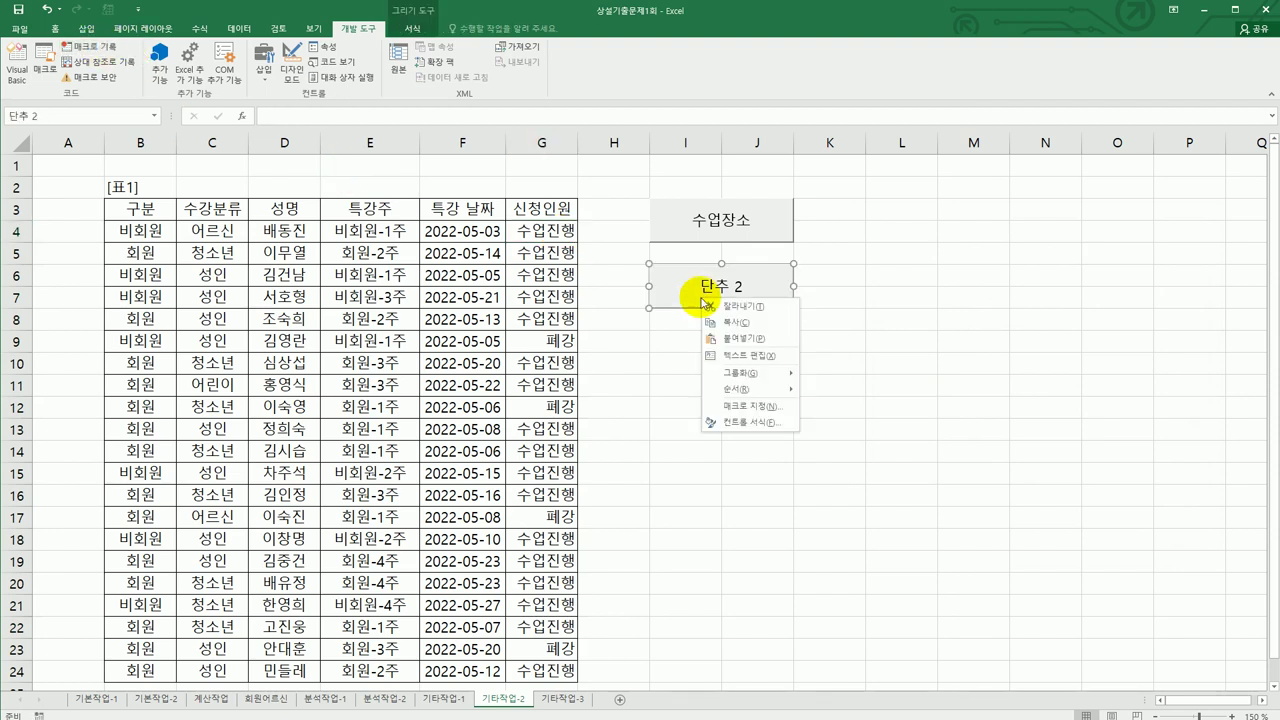
left_click(766, 354)
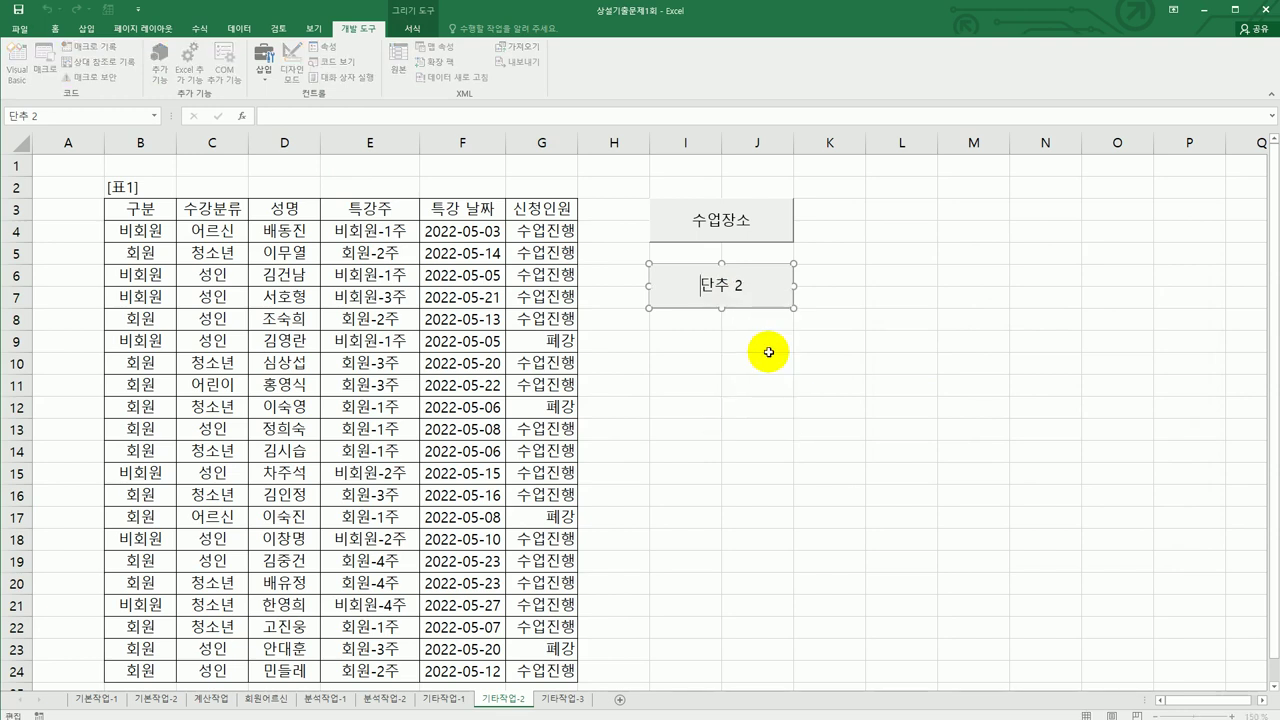
key("ctrl+a")
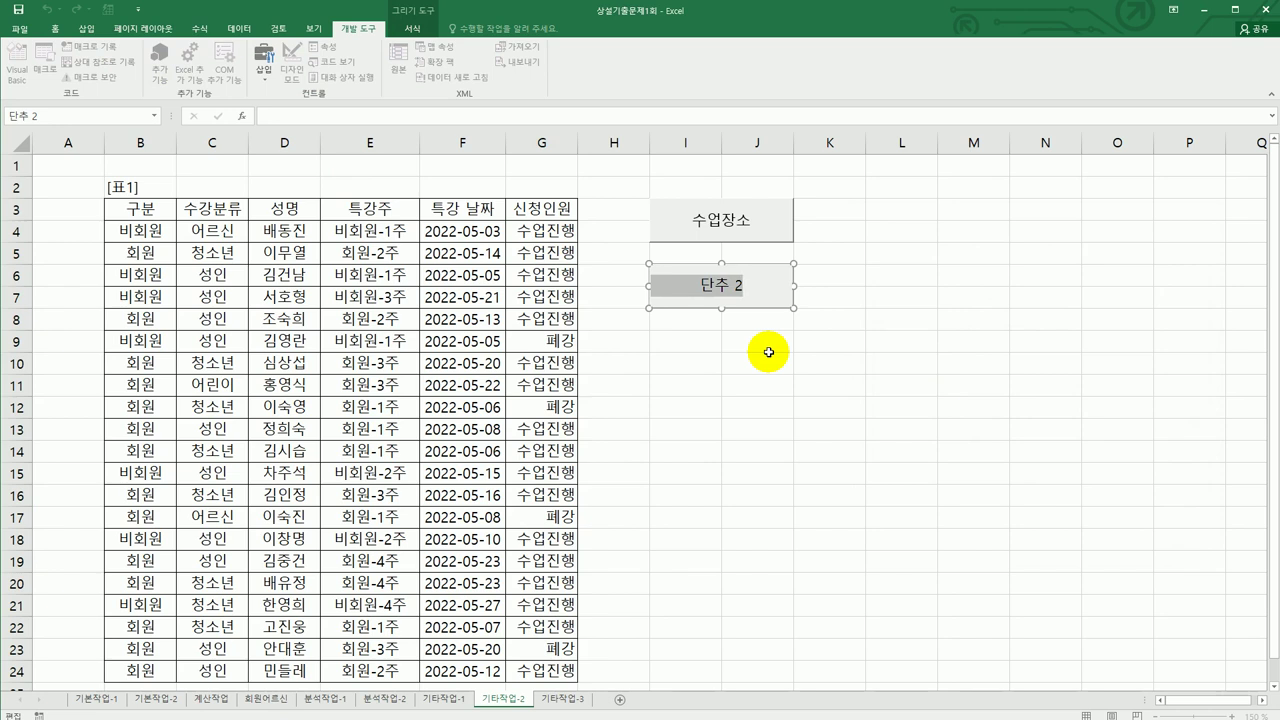
type("진행여부")
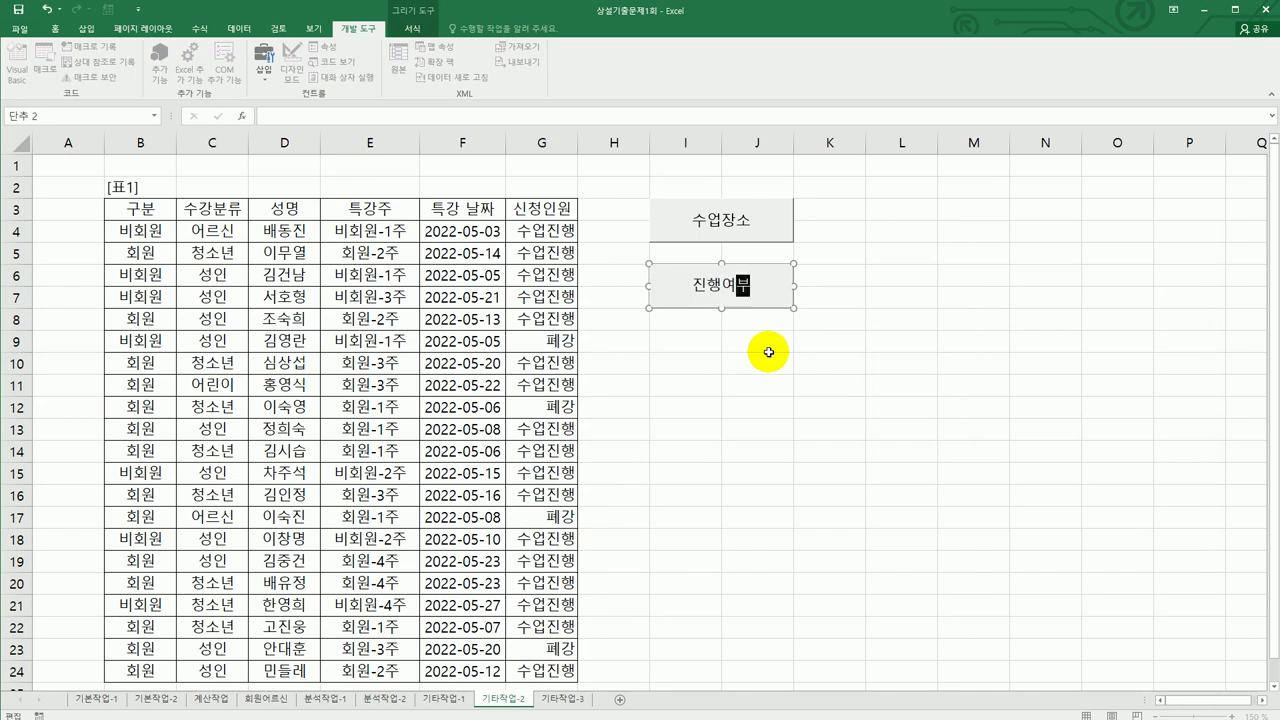
left_click(890, 432)
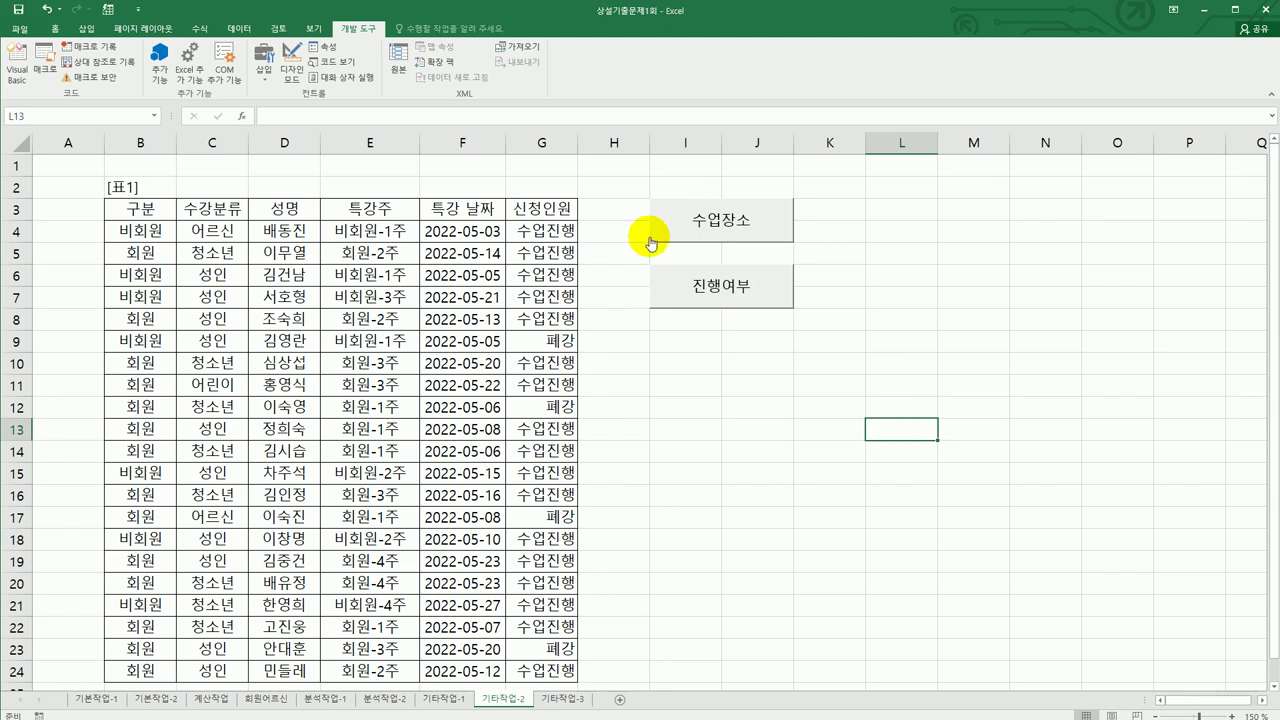
- Test both macro buttons by running 수업장소, 진행여부 and 수업장소 again
left_click(758, 232)
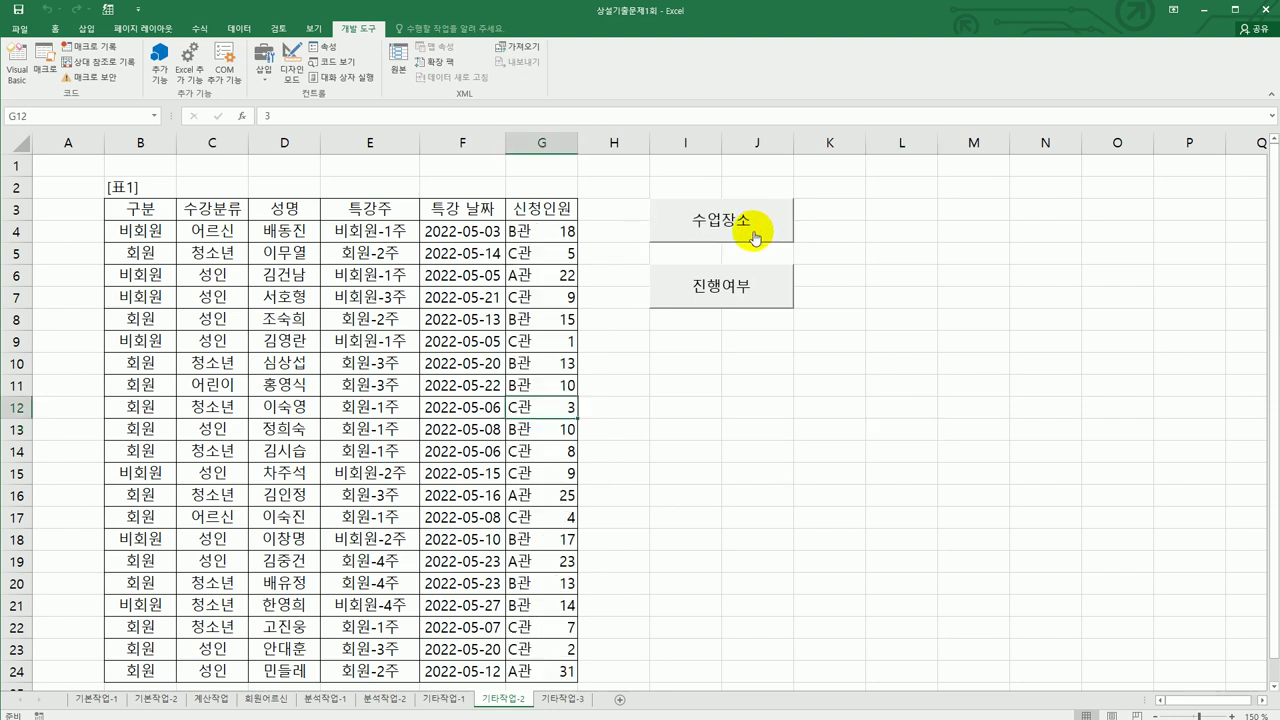
left_click(722, 288)
left_click(718, 217)
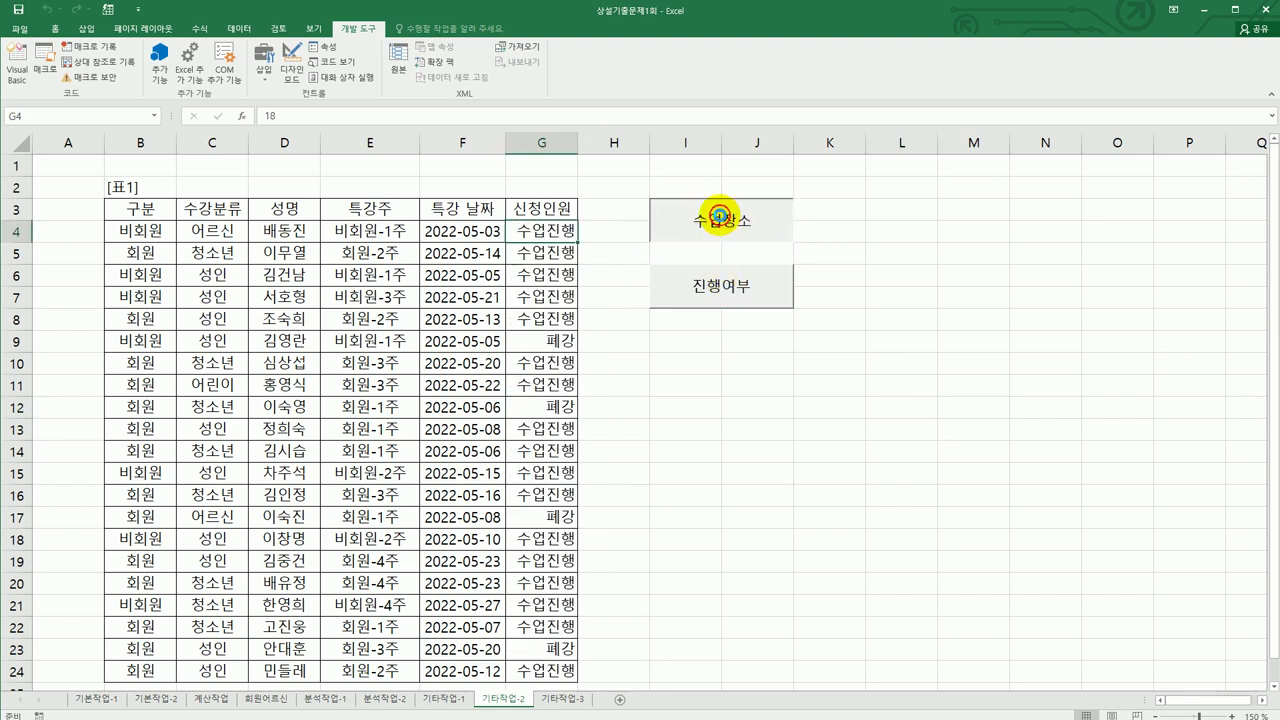
left_click(870, 447)
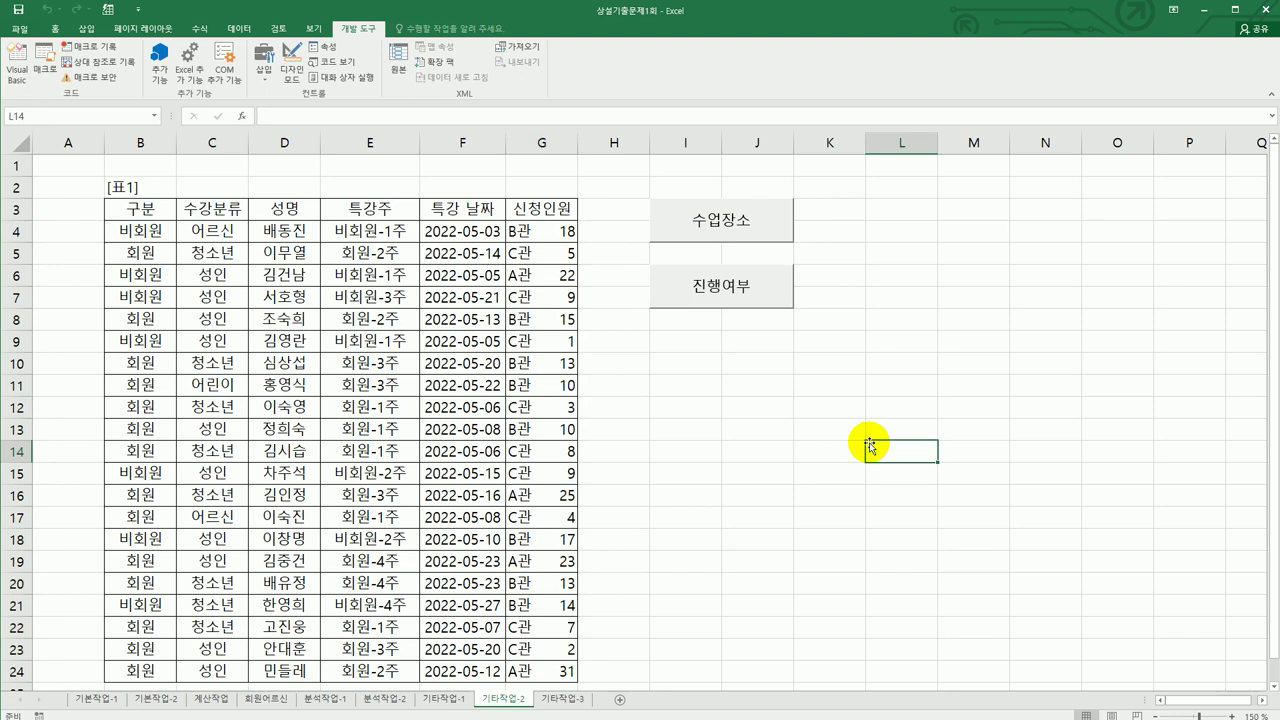
- On the 기타작업-3 sheet, enable design mode and open the click event procedure of the 특강신청 button
left_click(568, 700)
left_click(698, 561)
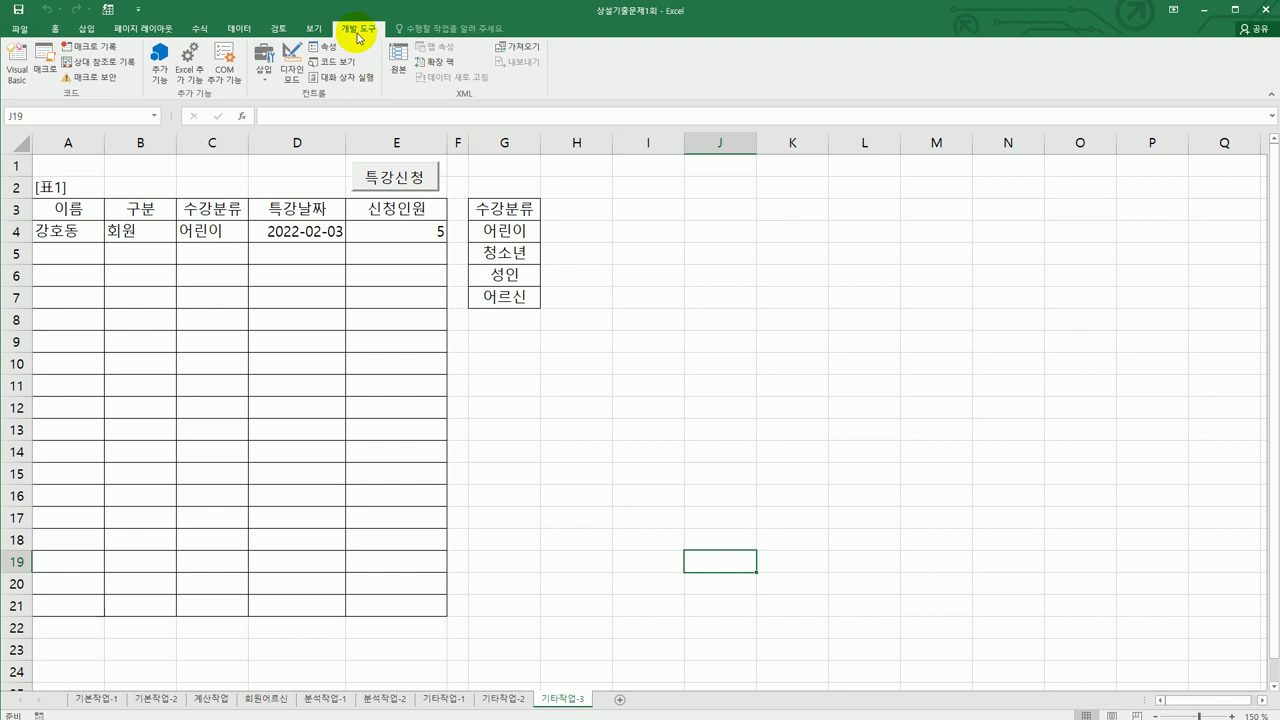
left_click(292, 66)
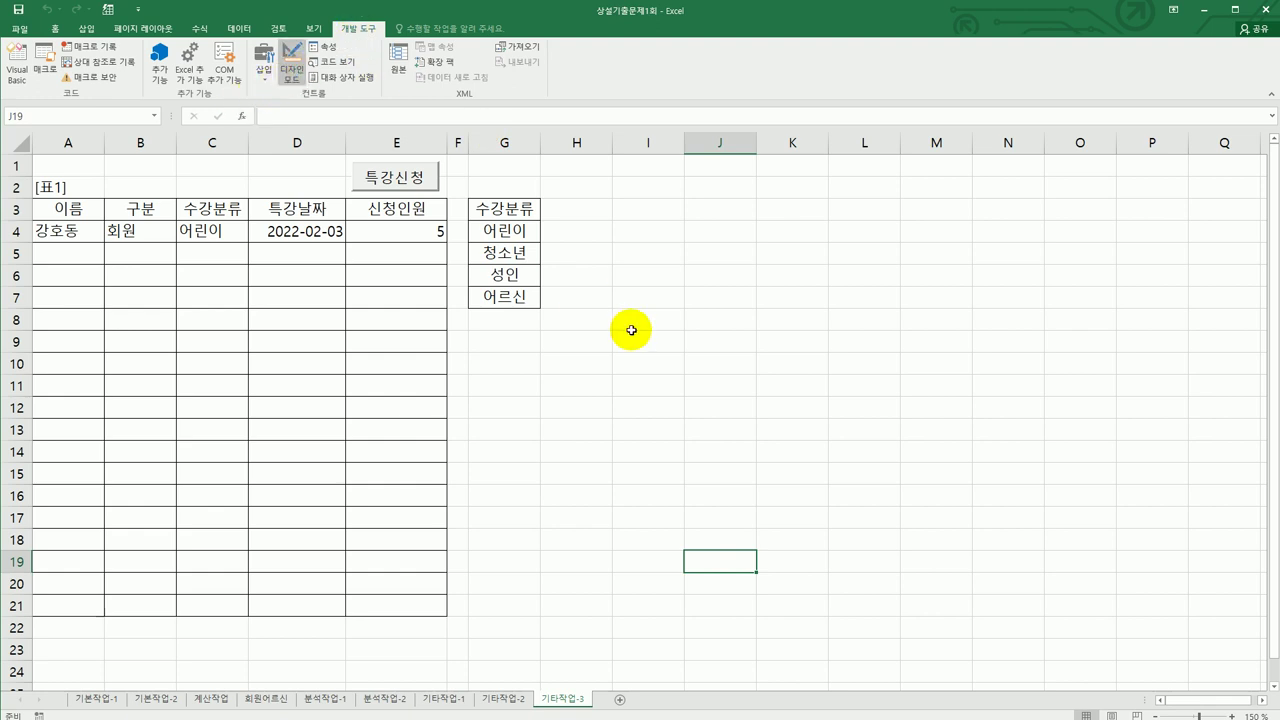
left_click(413, 188)
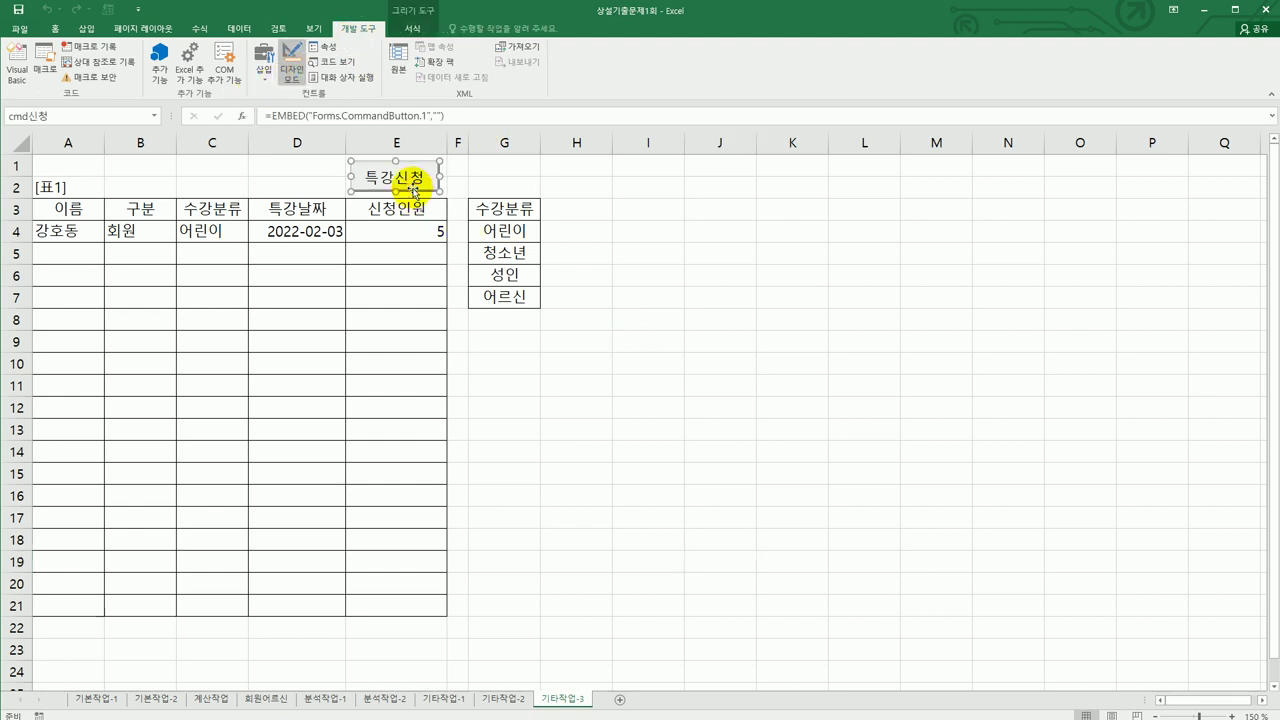
double_click(413, 188)
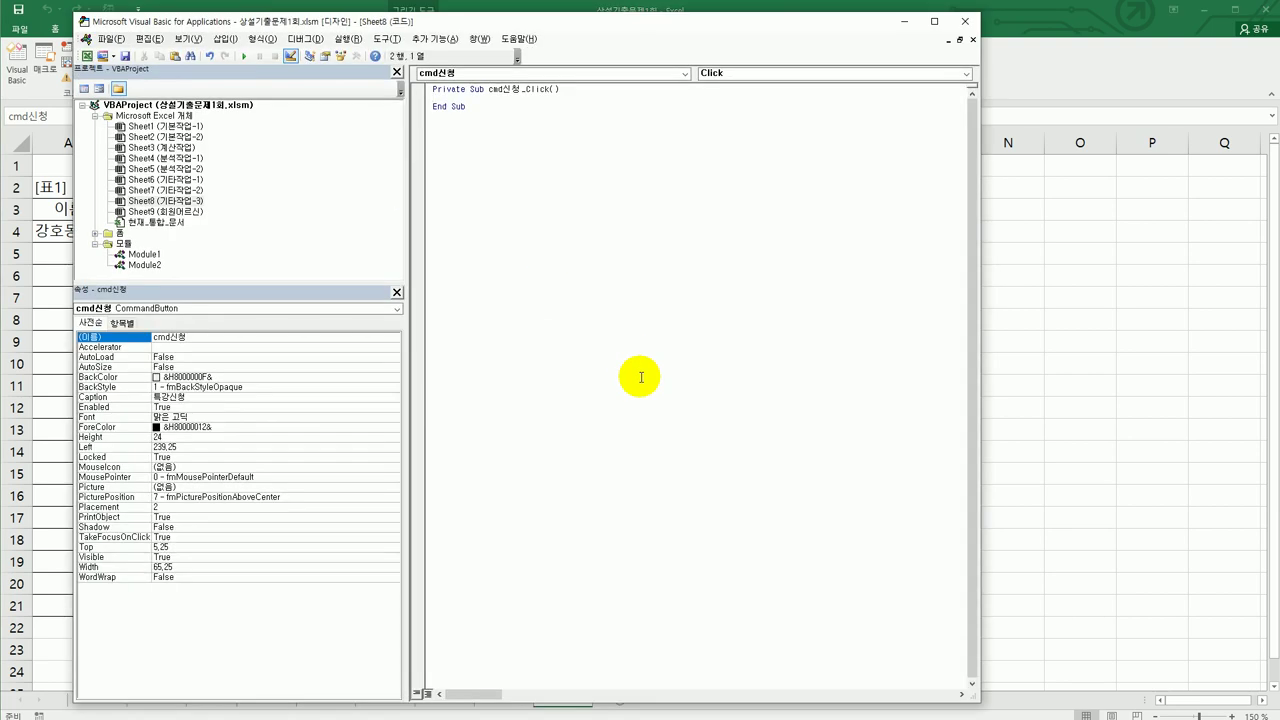
- Add 특강신청.Show to the cmd신청 click procedure, close the code editor and turn design mode off
key("Tab")
type("특강신청.sh")
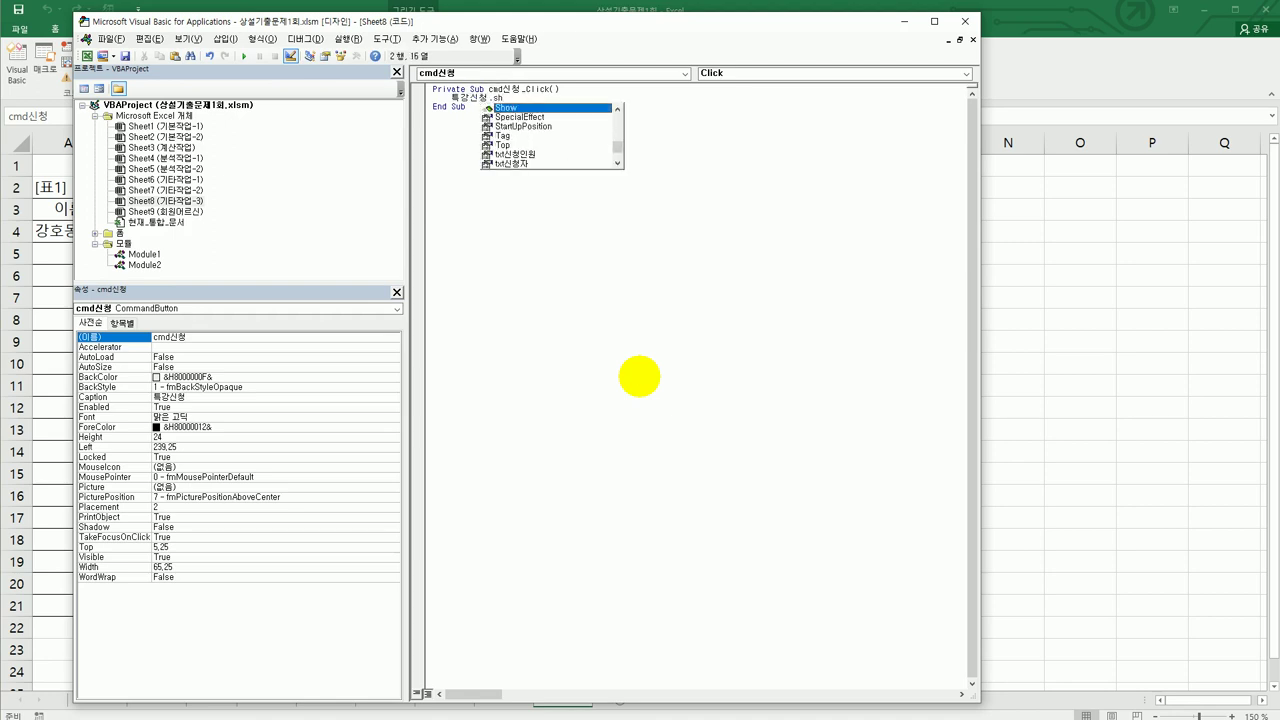
key("Tab")
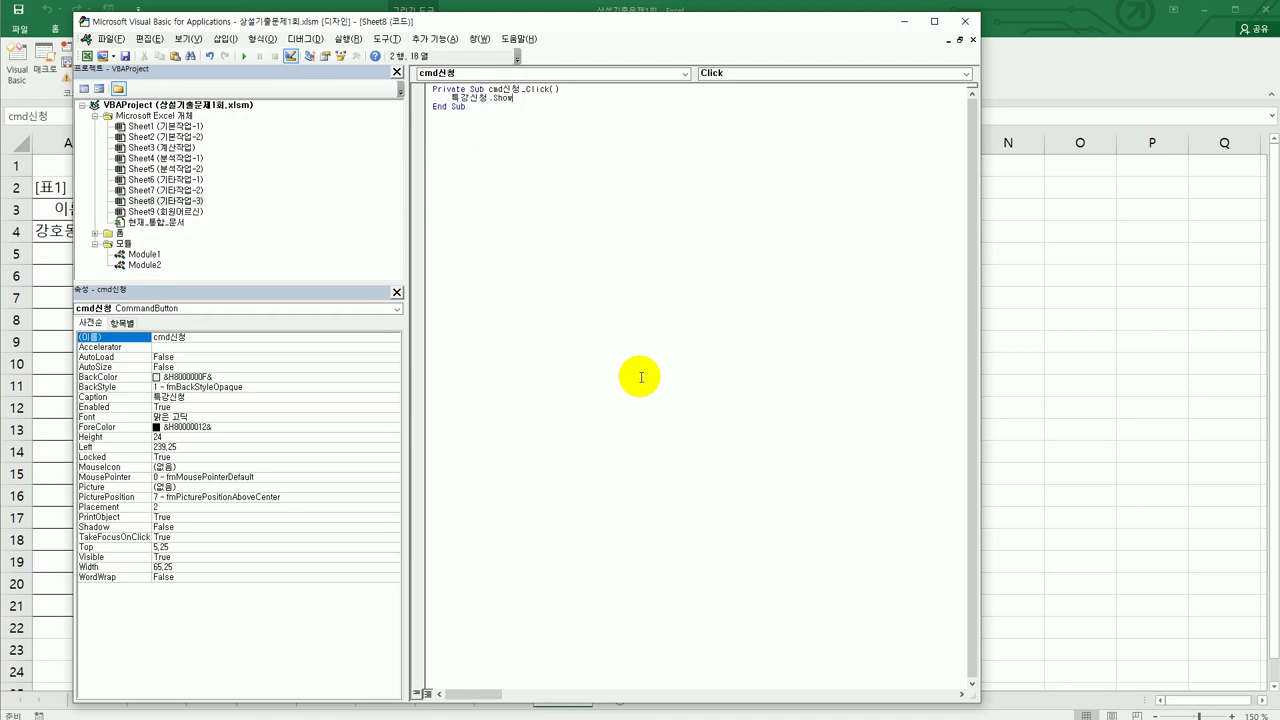
left_click(964, 22)
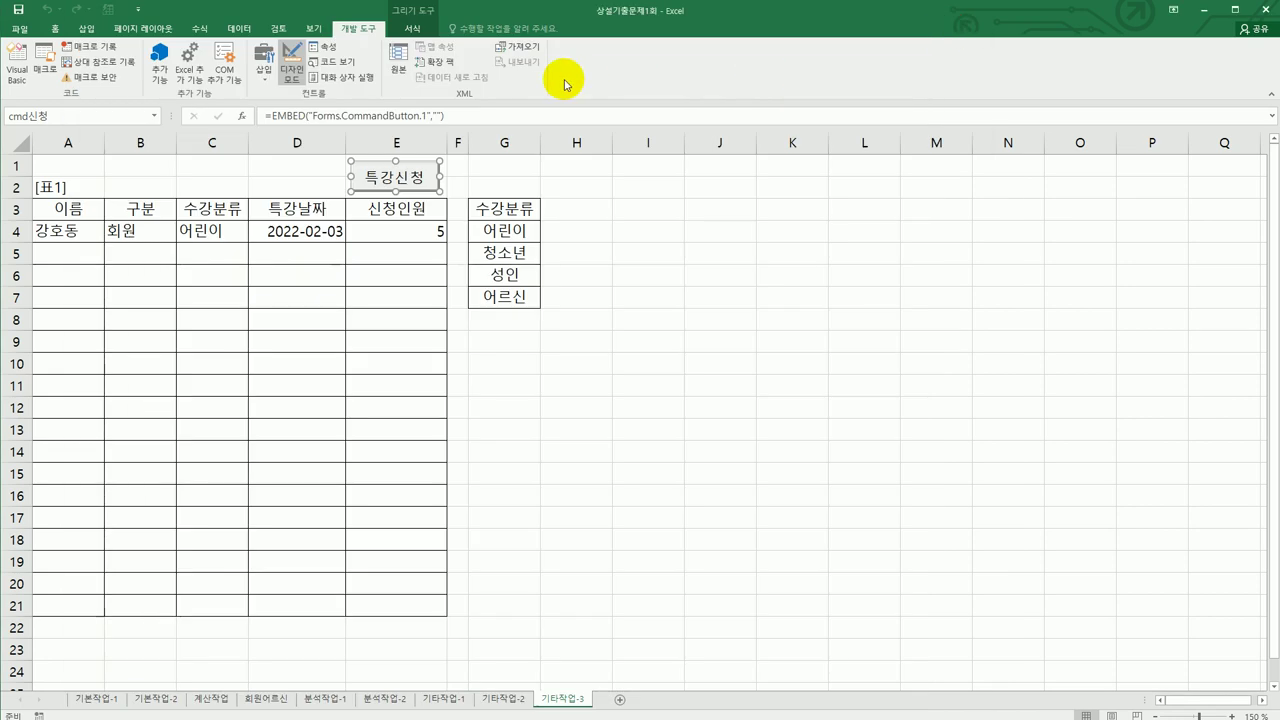
left_click(292, 68)
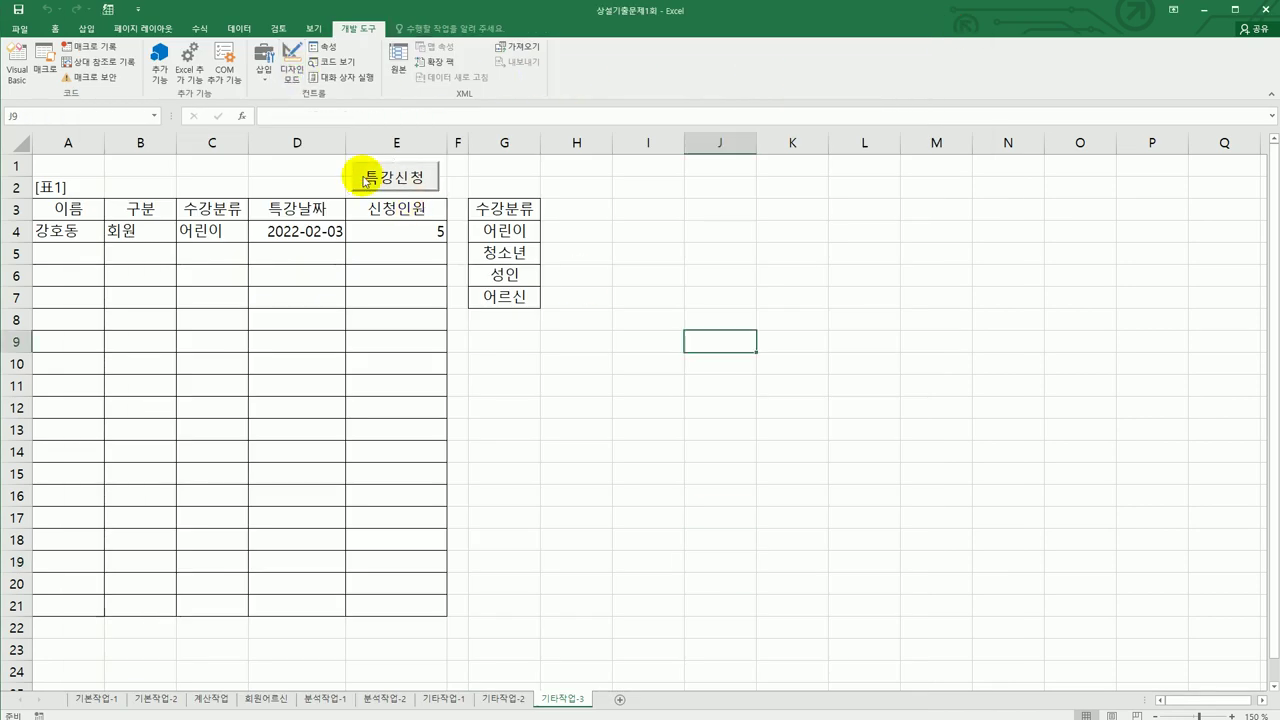
- Test the 특강신청 button on the sheet by opening its form, moving the form aside and closing it
left_click(370, 179)
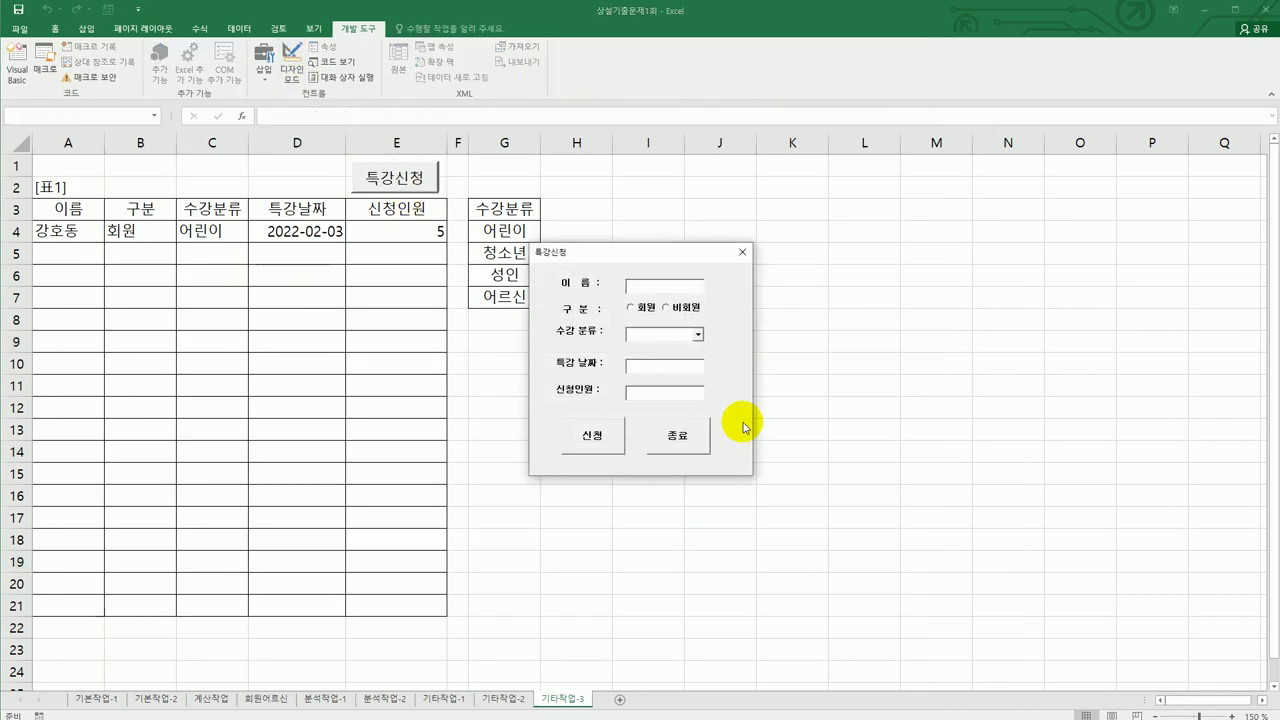
left_click_drag(649, 259, 762, 247)
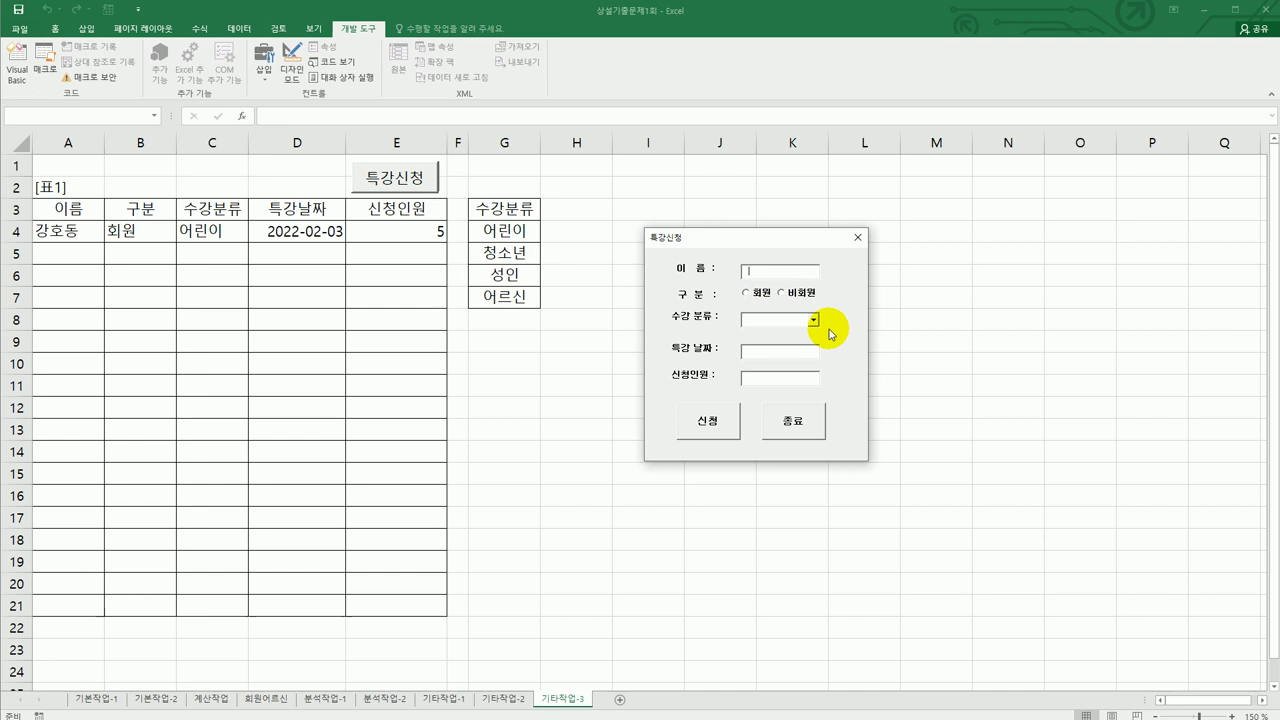
left_click(856, 237)
left_click(846, 310)
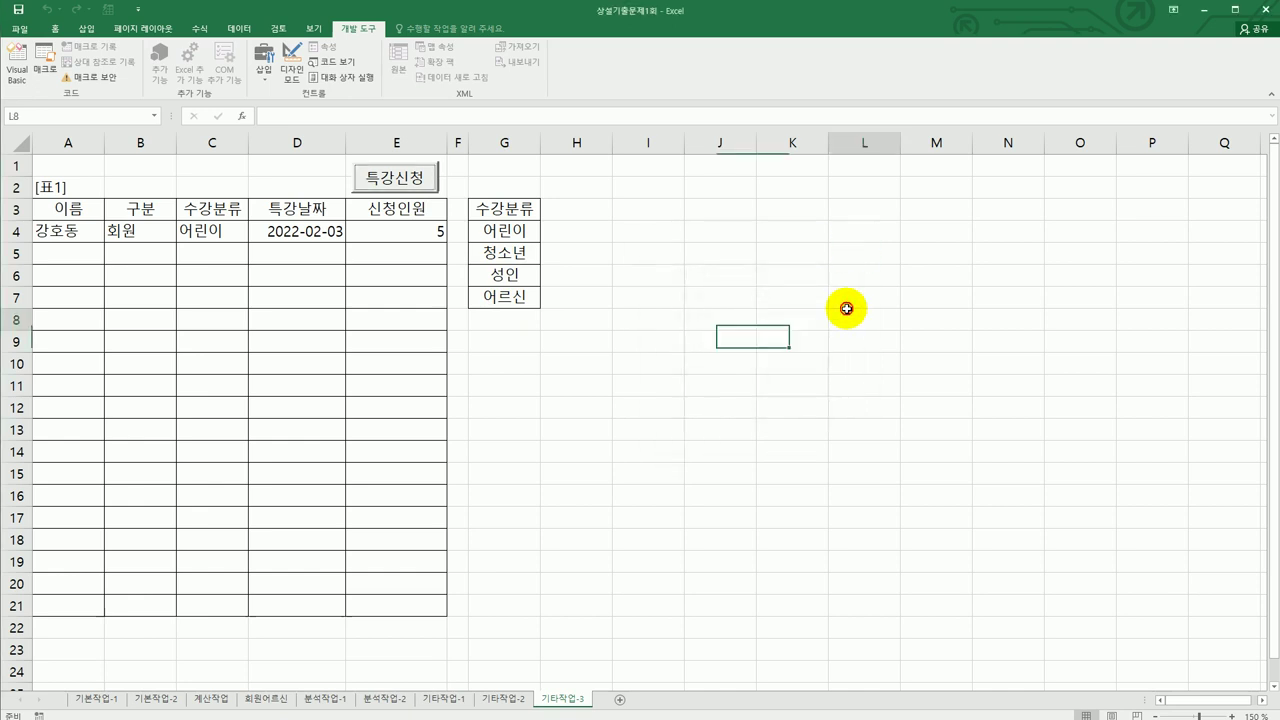
- Open the code of the 특강신청 form in the Visual Basic editor and create its UserForm_Initialize procedure
left_click(16, 80)
double_click(114, 236)
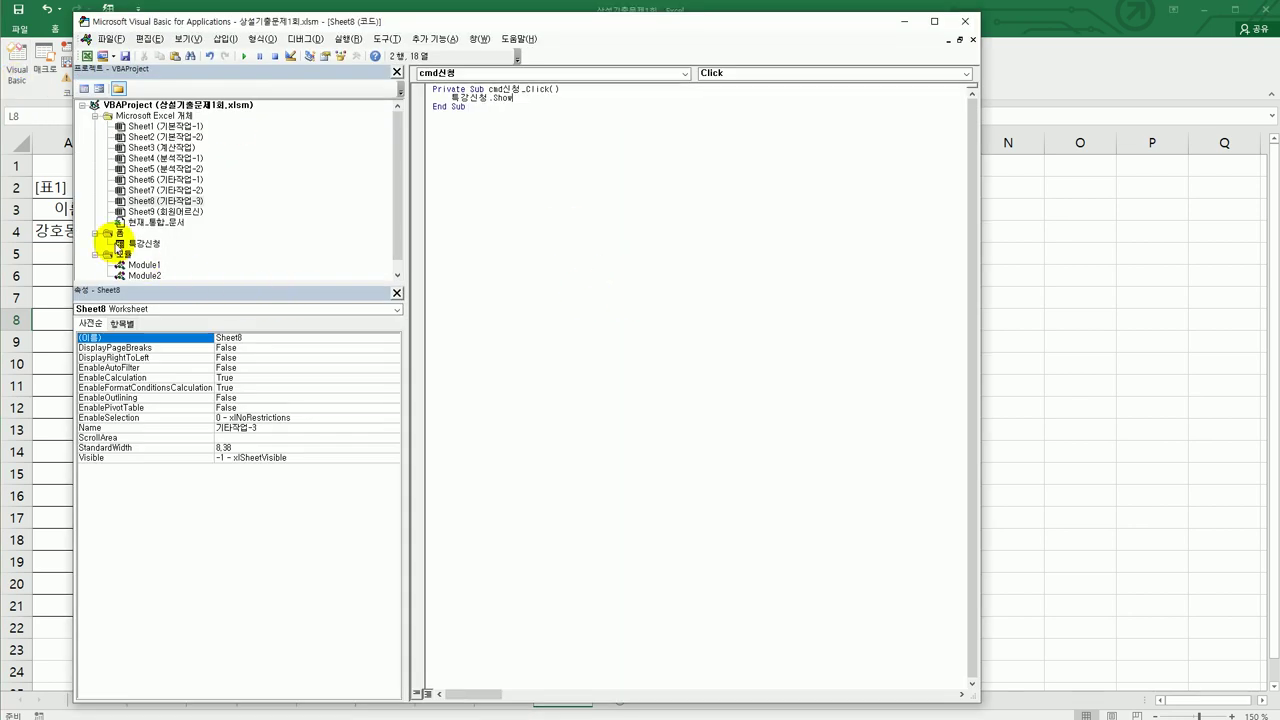
double_click(122, 243)
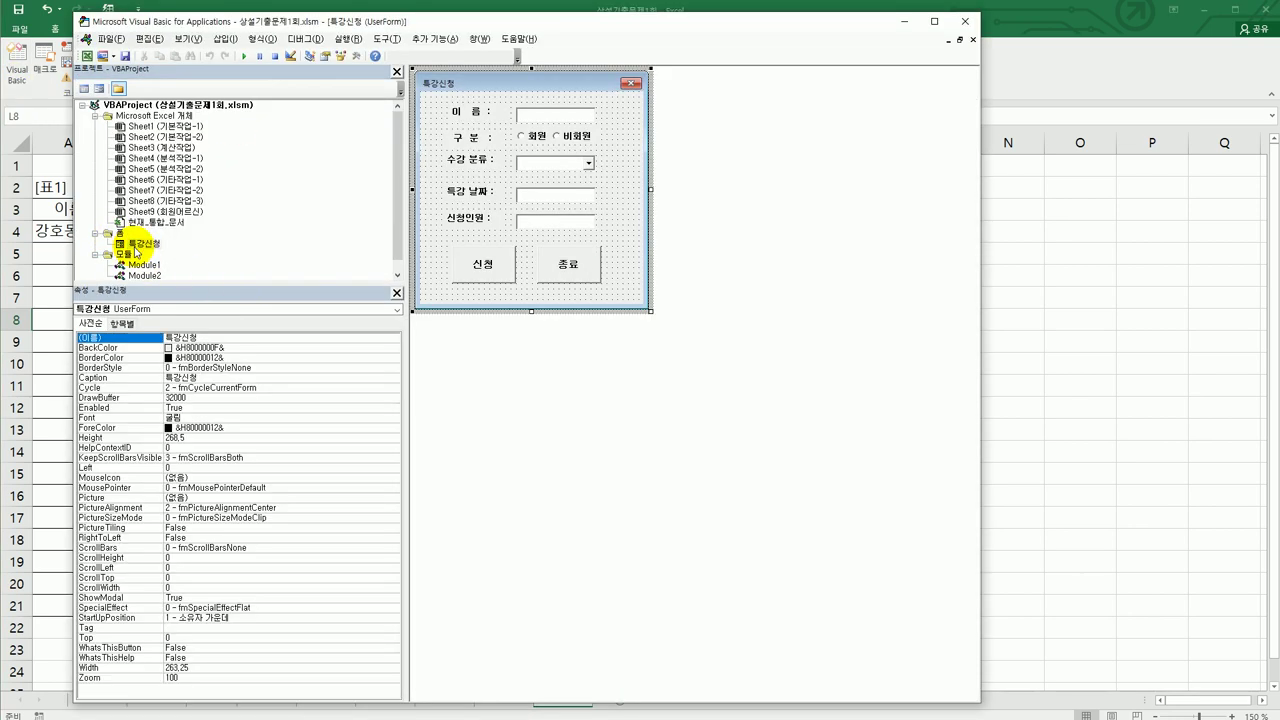
left_click(83, 90)
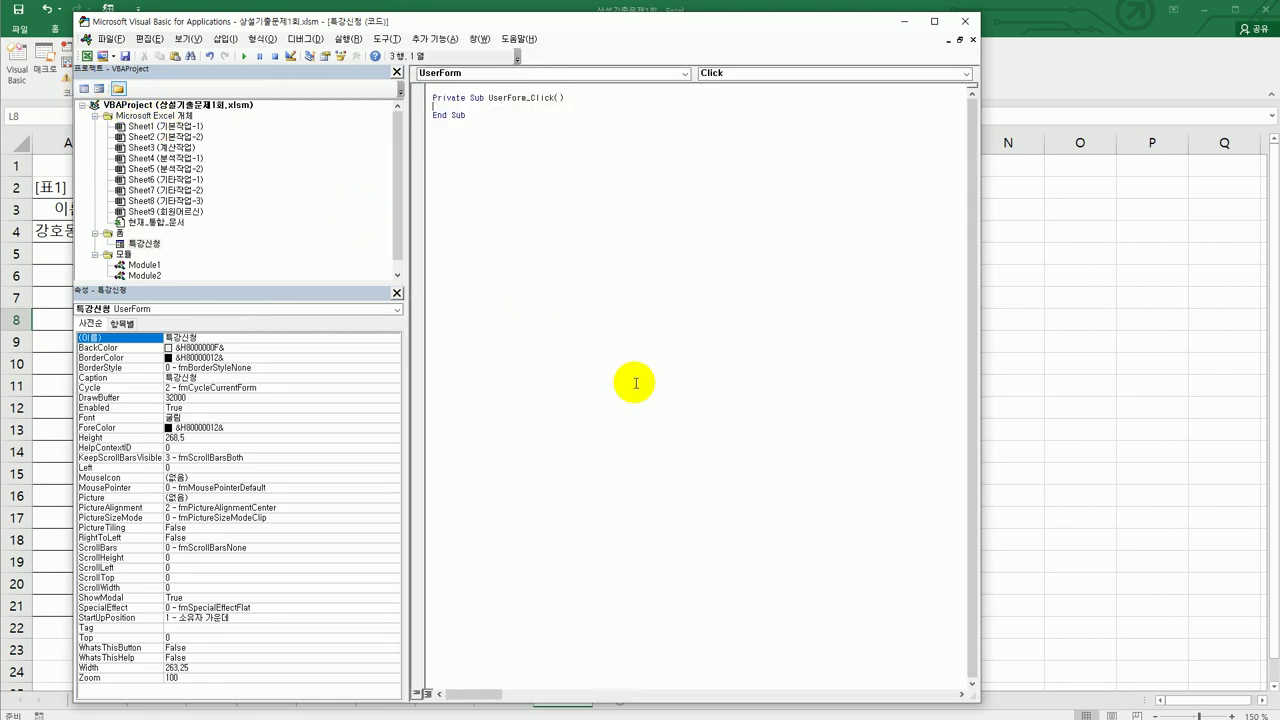
left_click(727, 73)
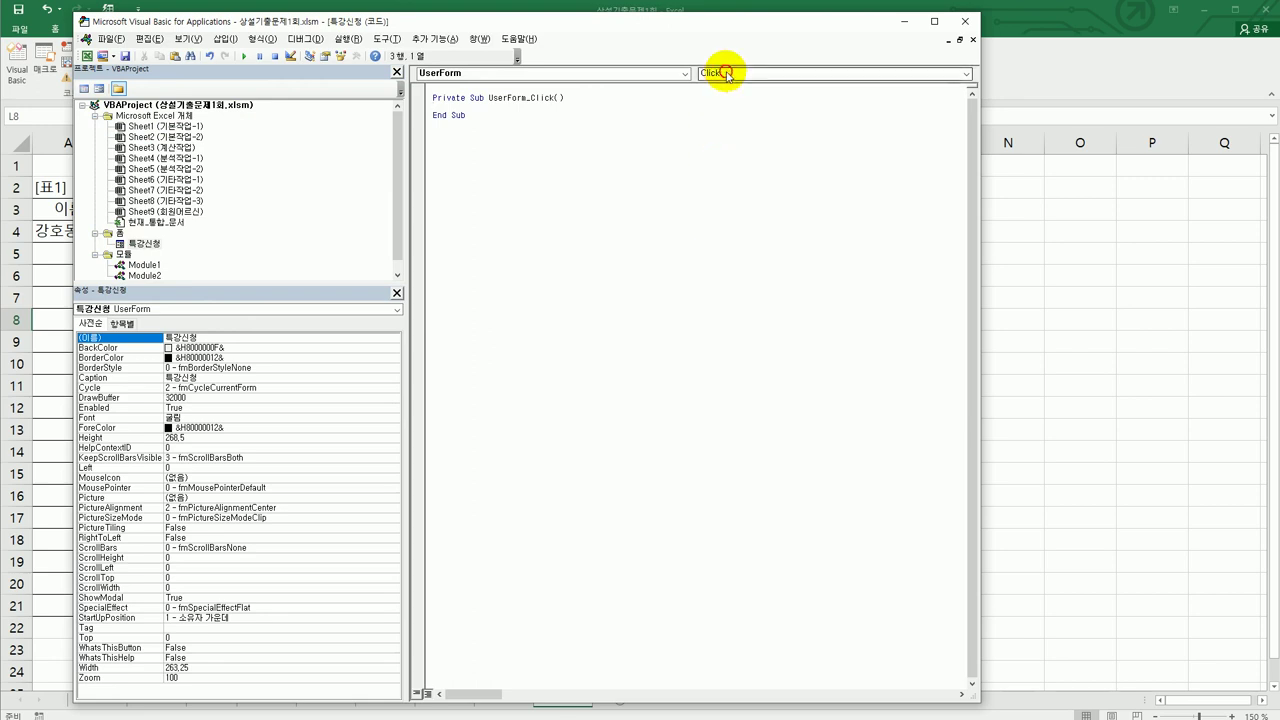
left_click(732, 148)
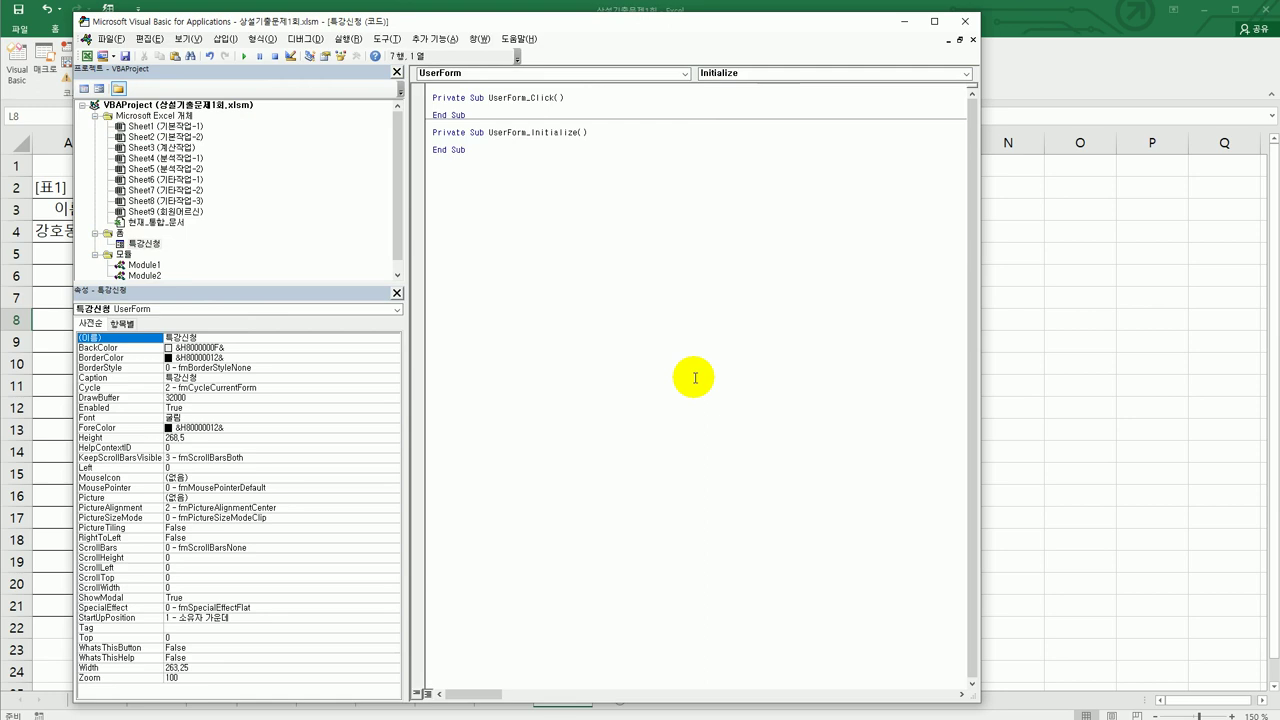
- In UserForm_Initialize, set opt회원 = True and cmb분류.RowSource = "G4:G7"
type("opt회원 = ㅅ")
key("BackSpace")
type("True")
key("Return")
type("cmb분")
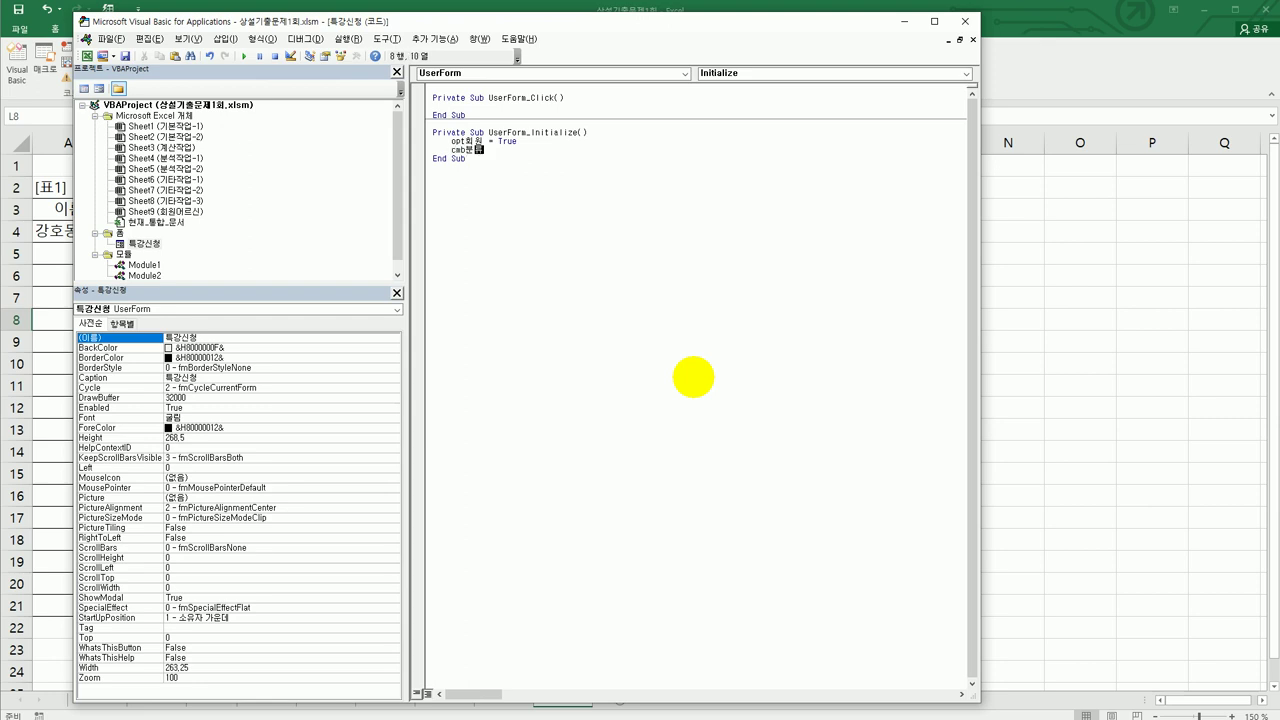
type("류.row")
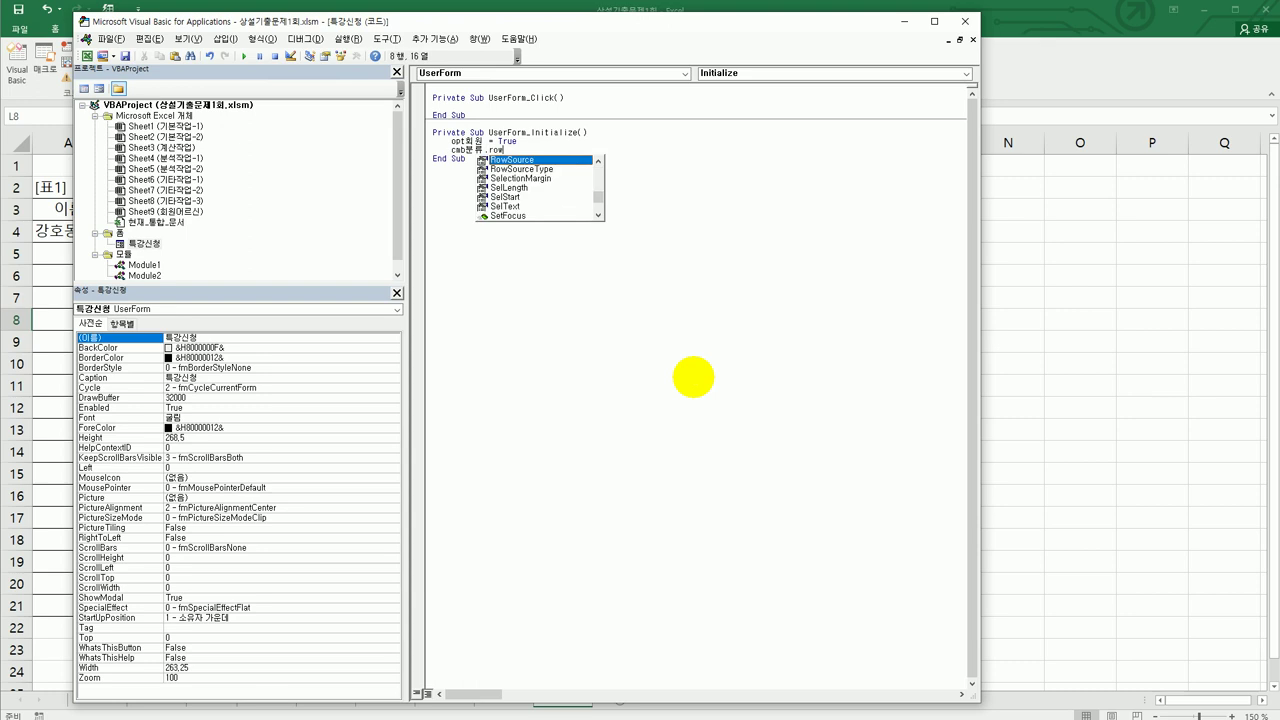
type("Source ")
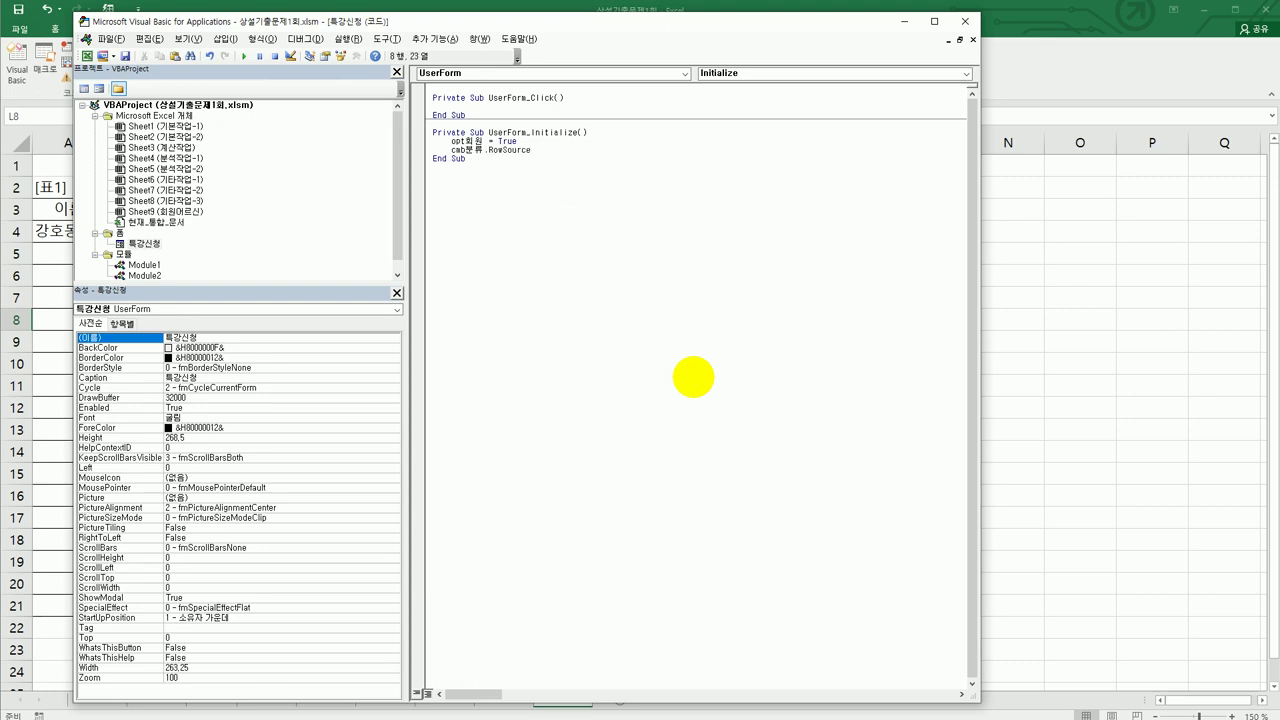
type("= \"ㅎ")
type("4:G")
type("7\"")
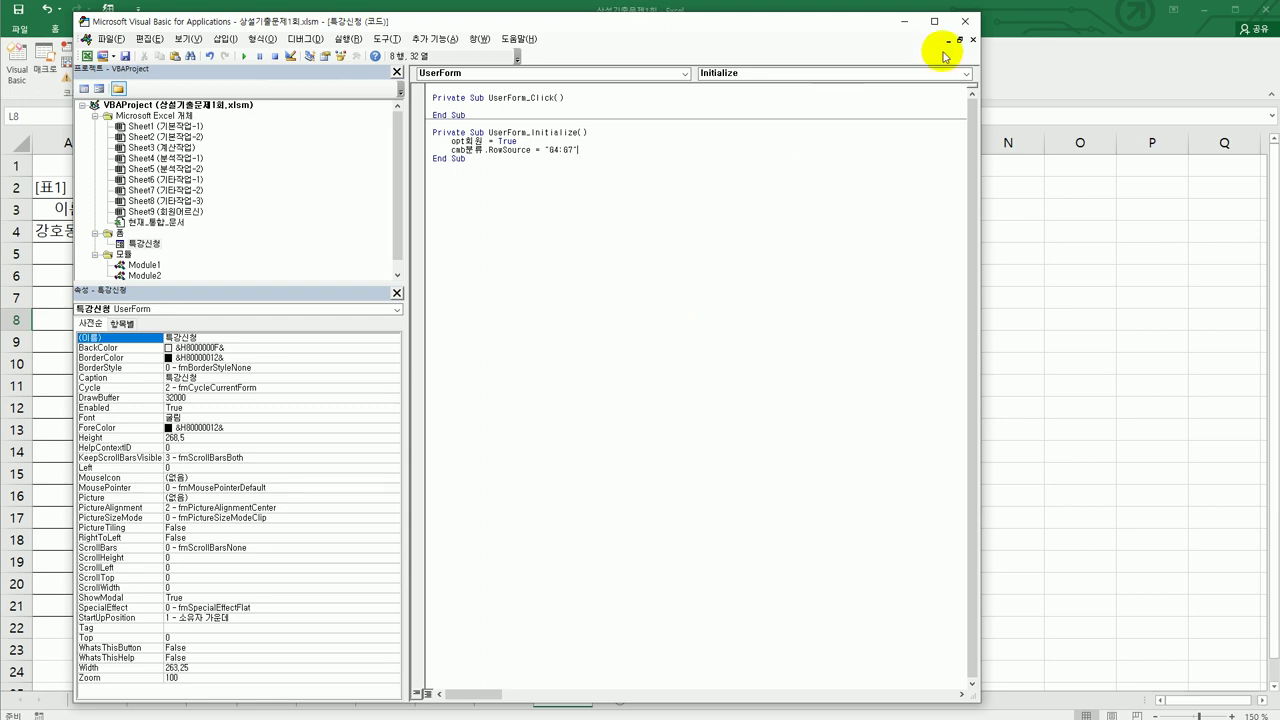
- Close the code editor, run the 특강신청 form to check the default 구분 option and 수강 분류 list, and close it
left_click(964, 21)
left_click(877, 231)
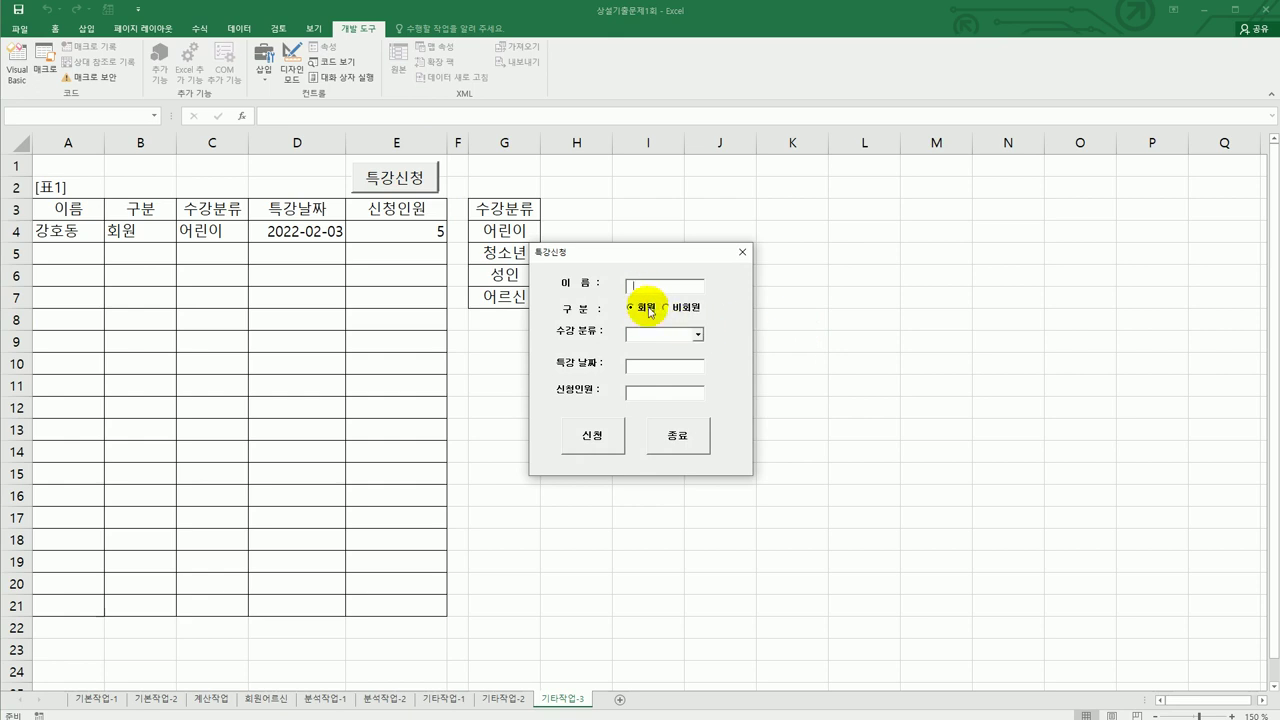
left_click(698, 335)
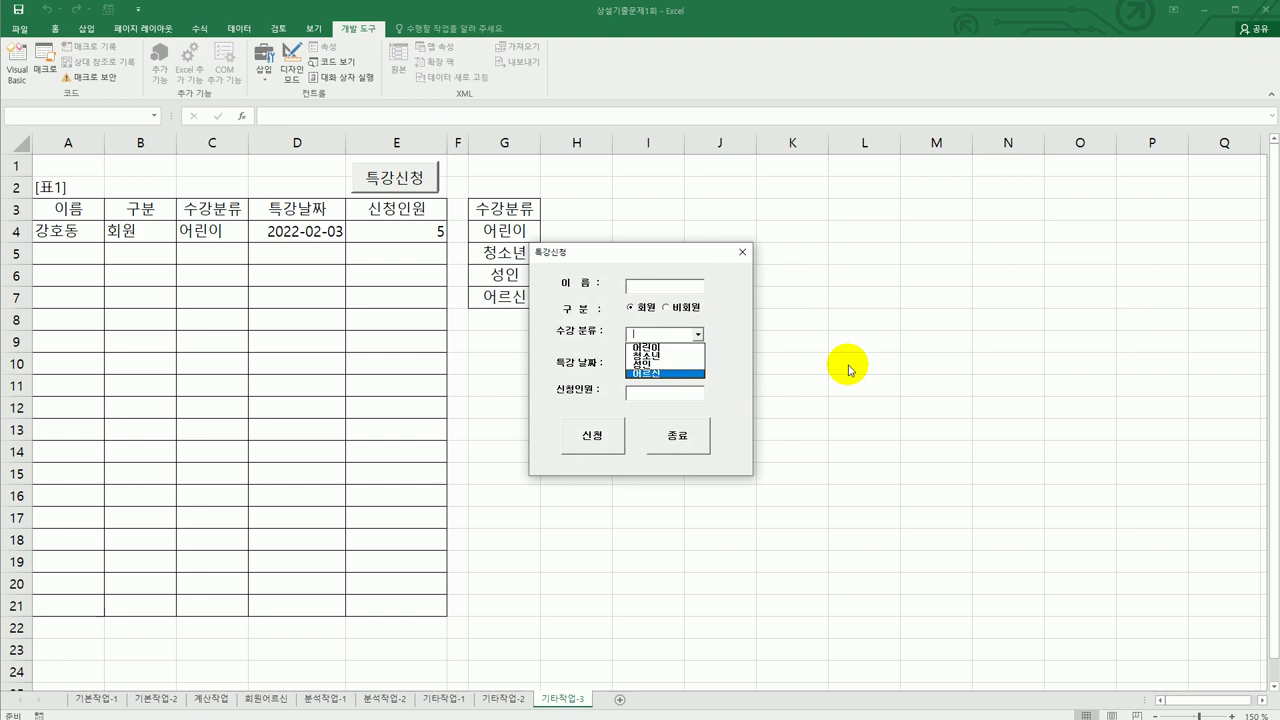
left_click(715, 390)
left_click(741, 253)
left_click(803, 360)
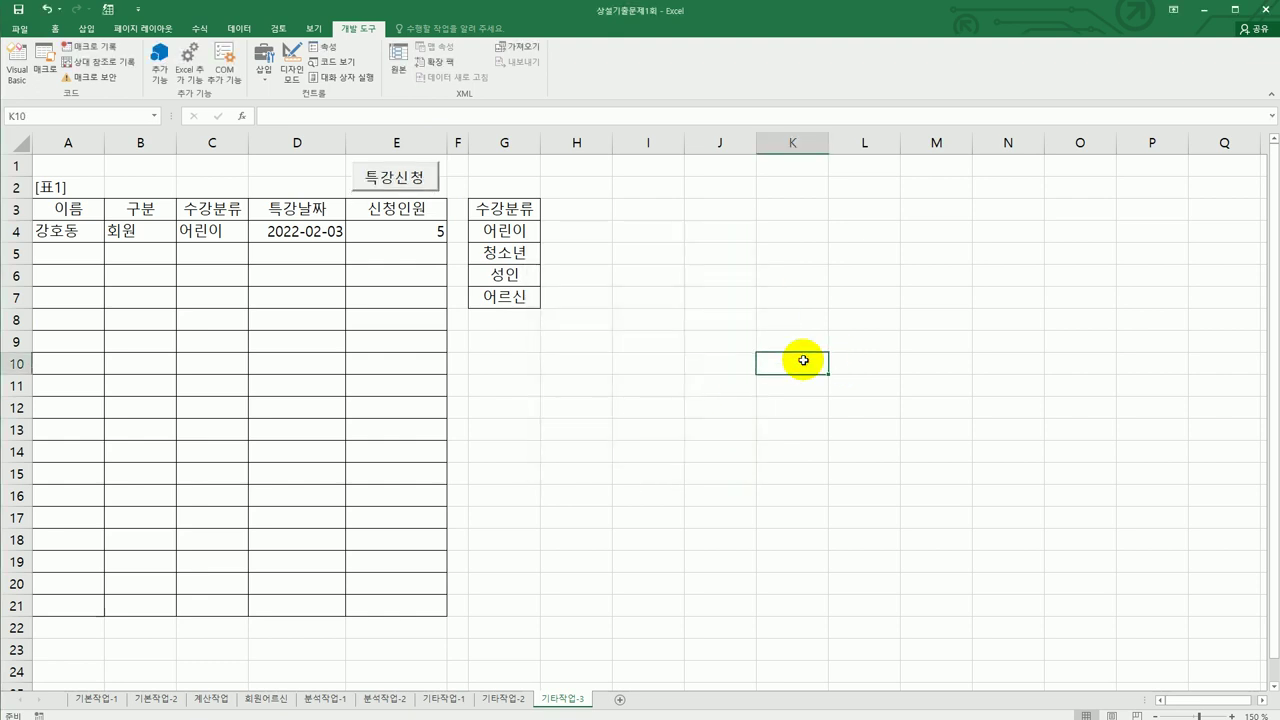
- Reopen the 특강신청 form, try its 종료 button several times, and close the form
left_click(420, 180)
left_click(690, 437)
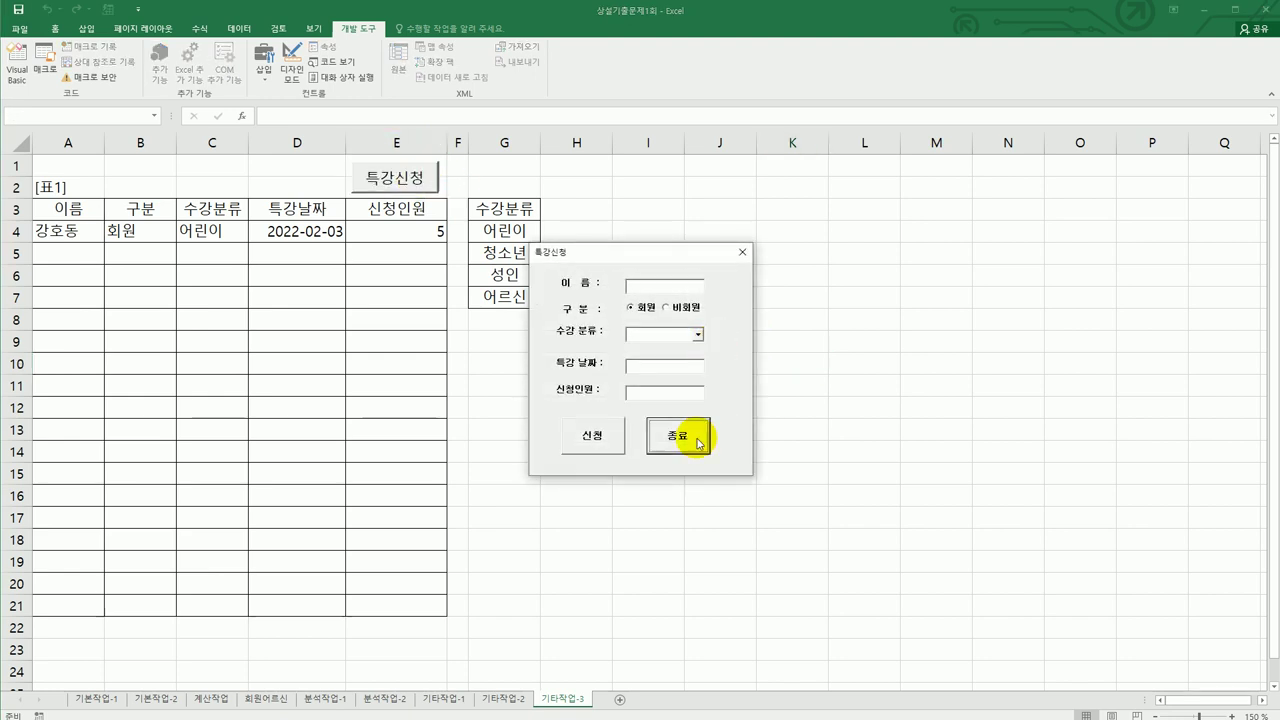
left_click(697, 440)
left_click(697, 440)
left_click(697, 440)
left_click(742, 252)
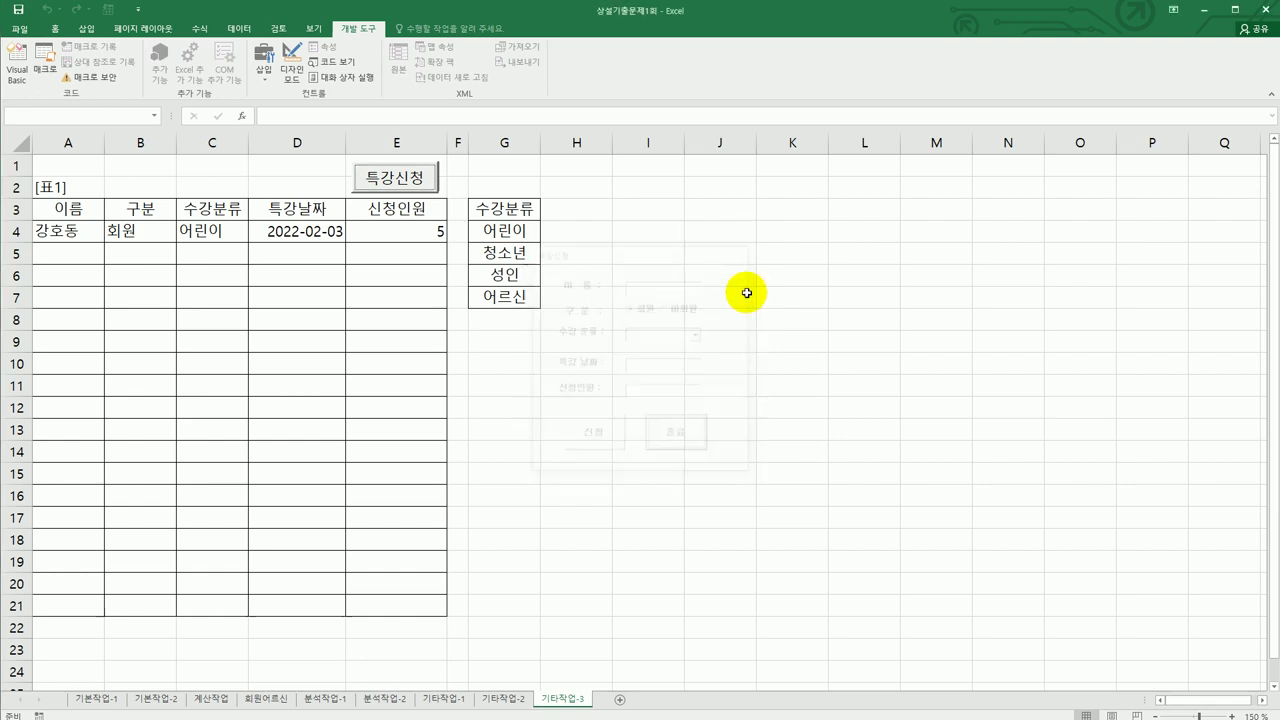
- Open the 특강신청 form's design in the Visual Basic editor and create the click procedure of its 종료 button
left_click(12, 78)
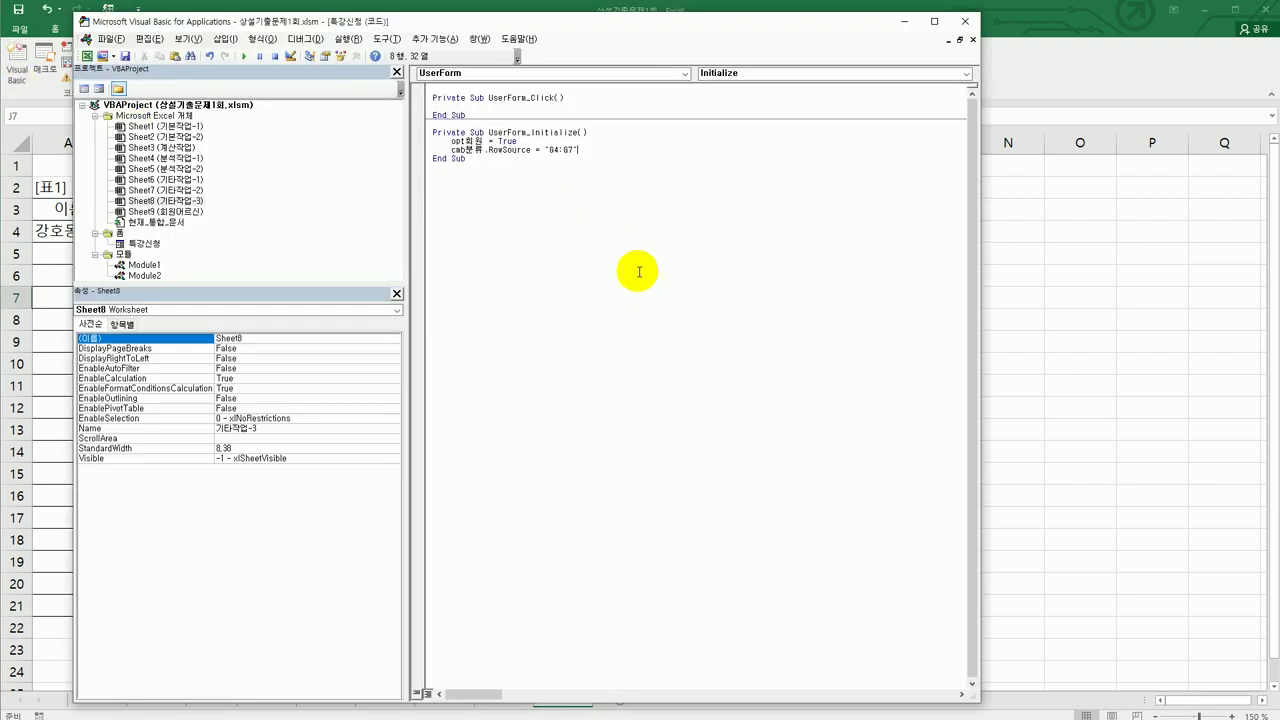
double_click(143, 243)
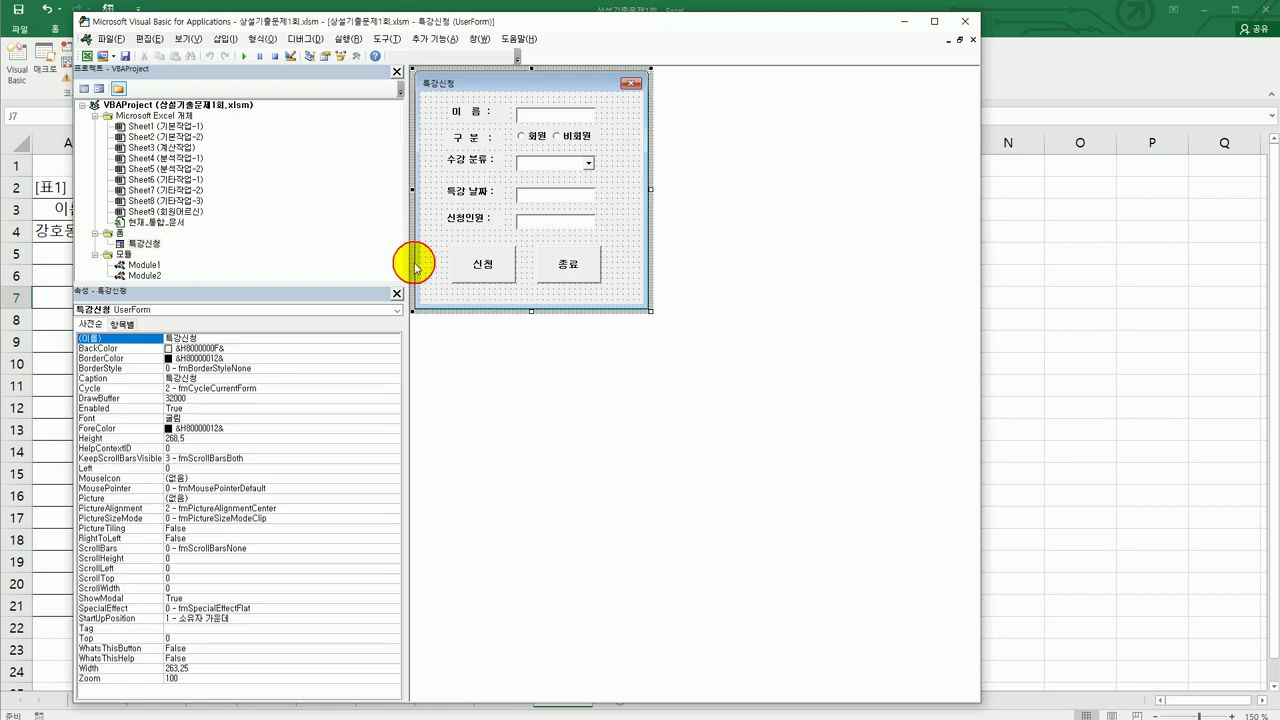
double_click(543, 280)
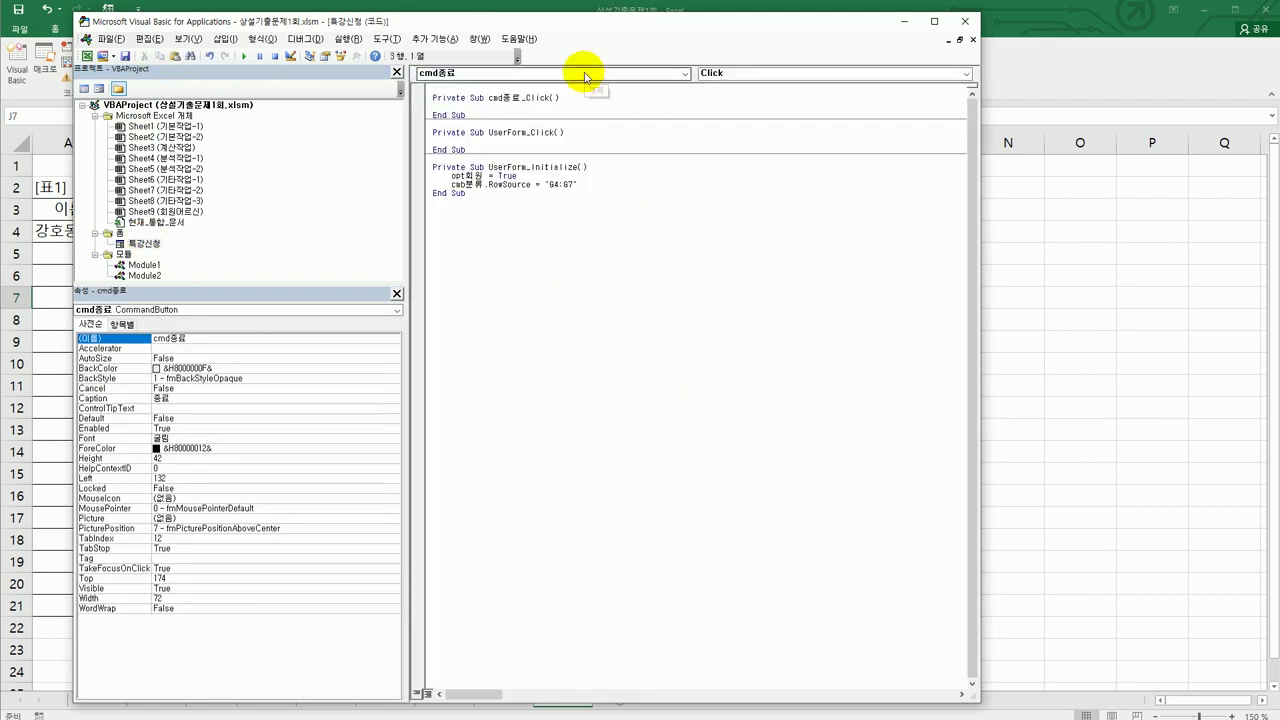
left_click(669, 516)
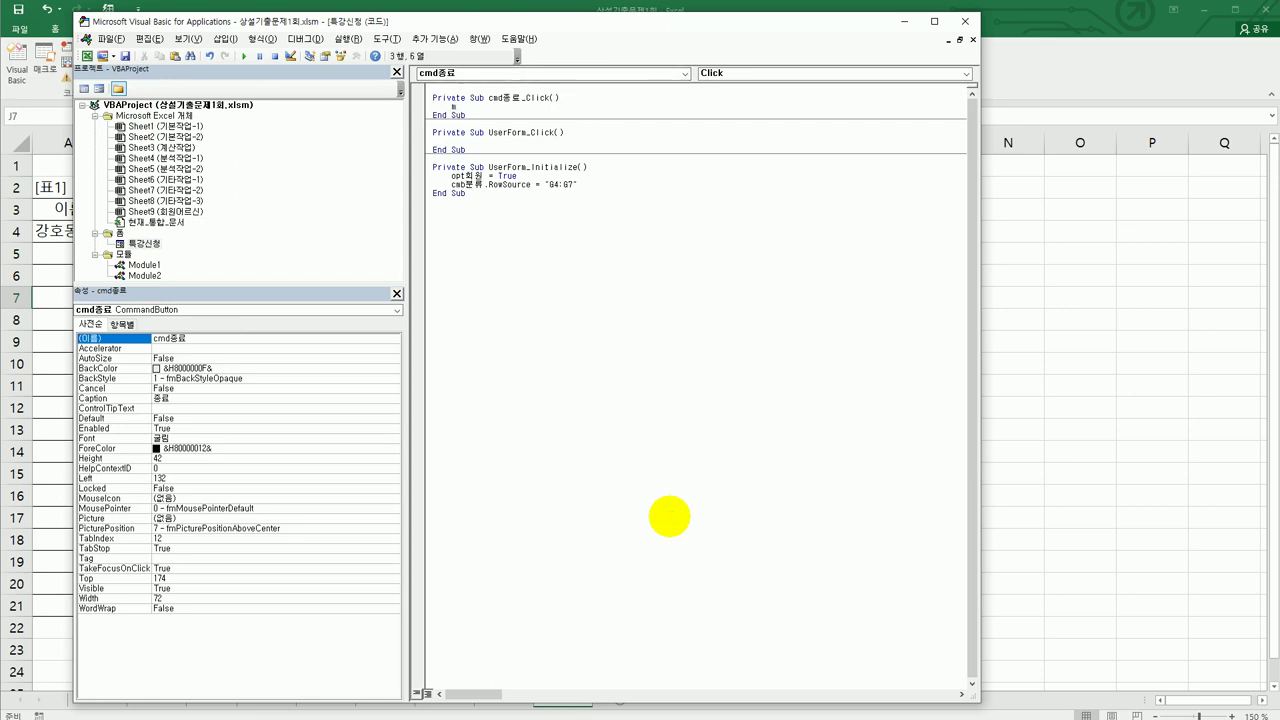
- Add the line MsgBox Date, vbOKOnly, "종료" to the cmd종료 click procedure
type("msgbox")
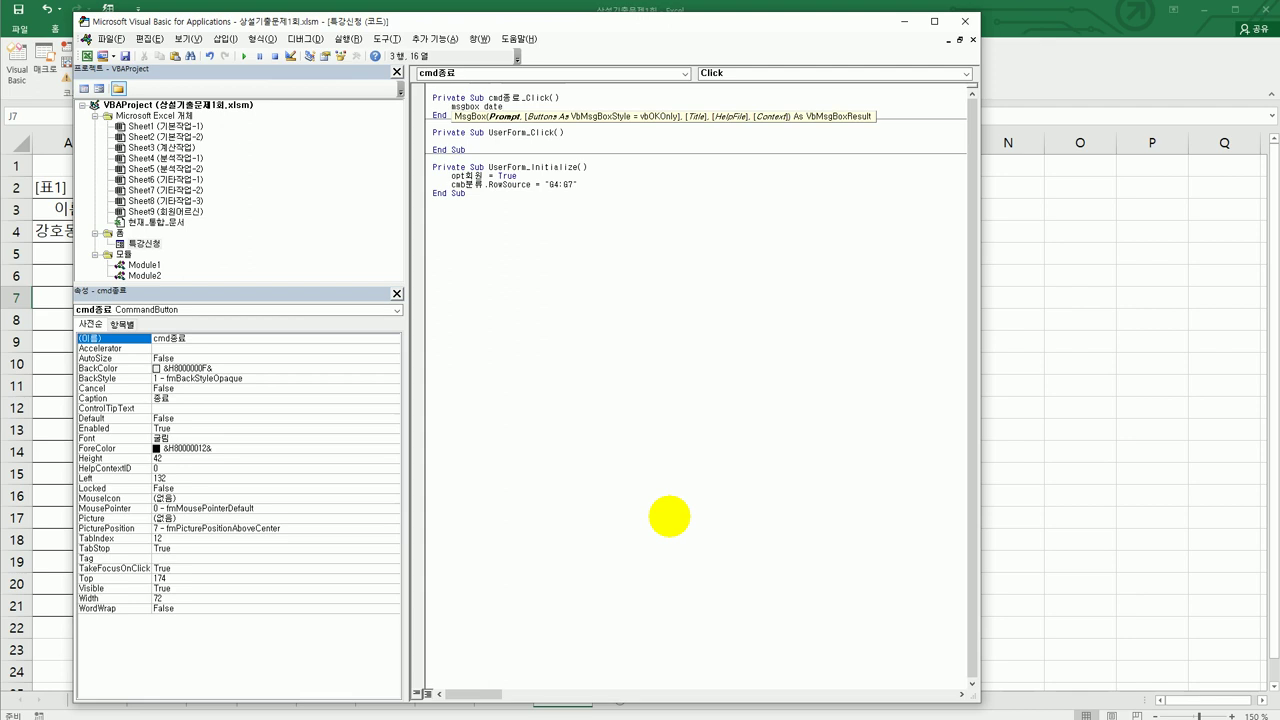
type("date,")
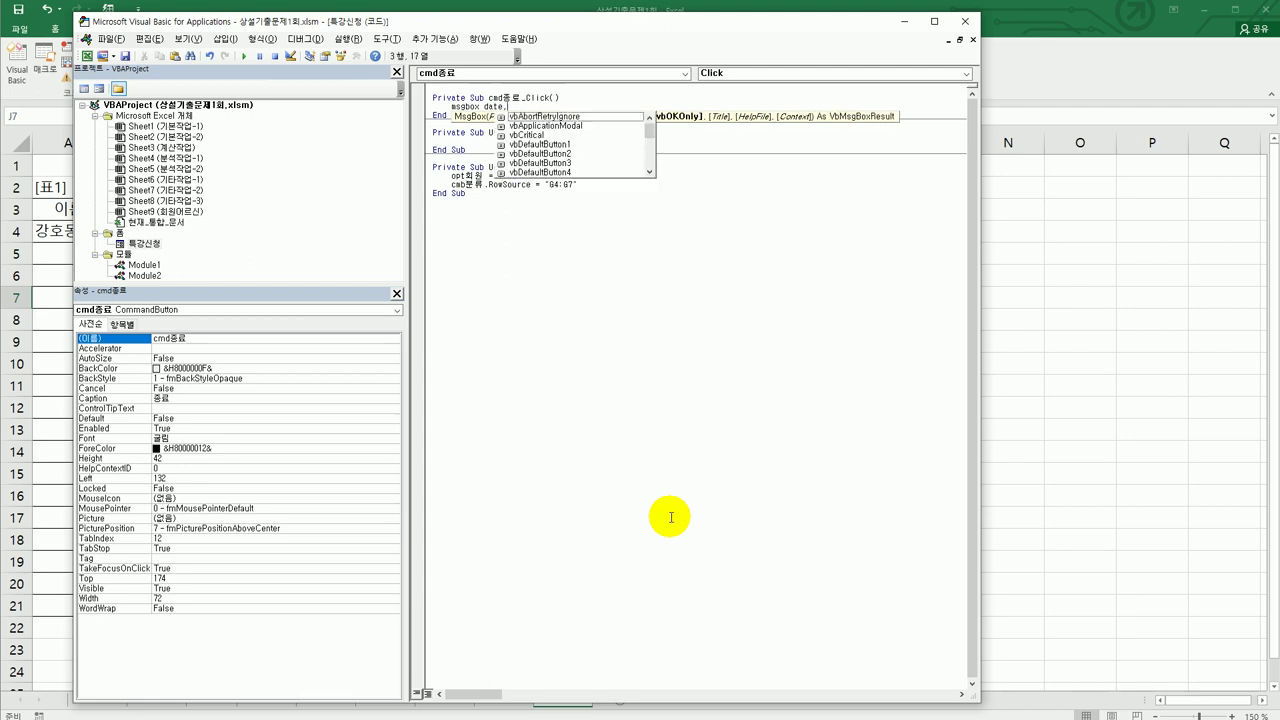
type("vboko")
key("Tab")
type(",")
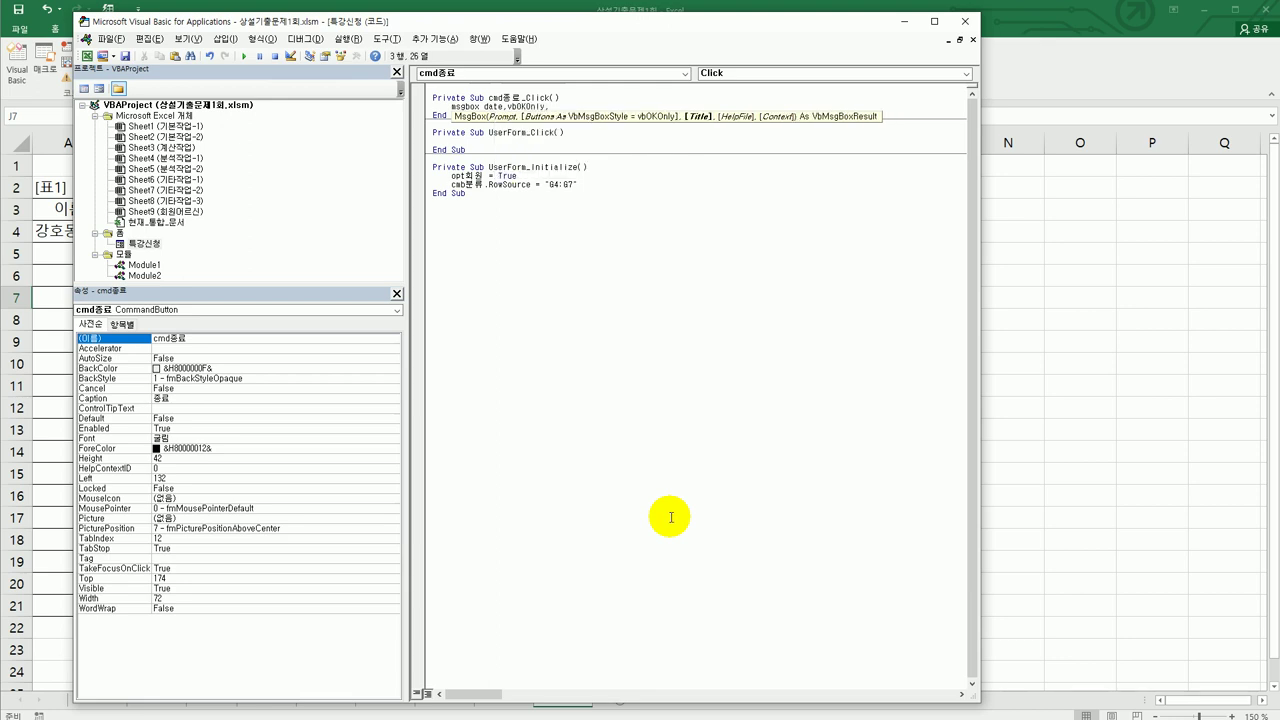
type("\"")
type("조")
type("ㅇ료")
type("\"")
key("Return")
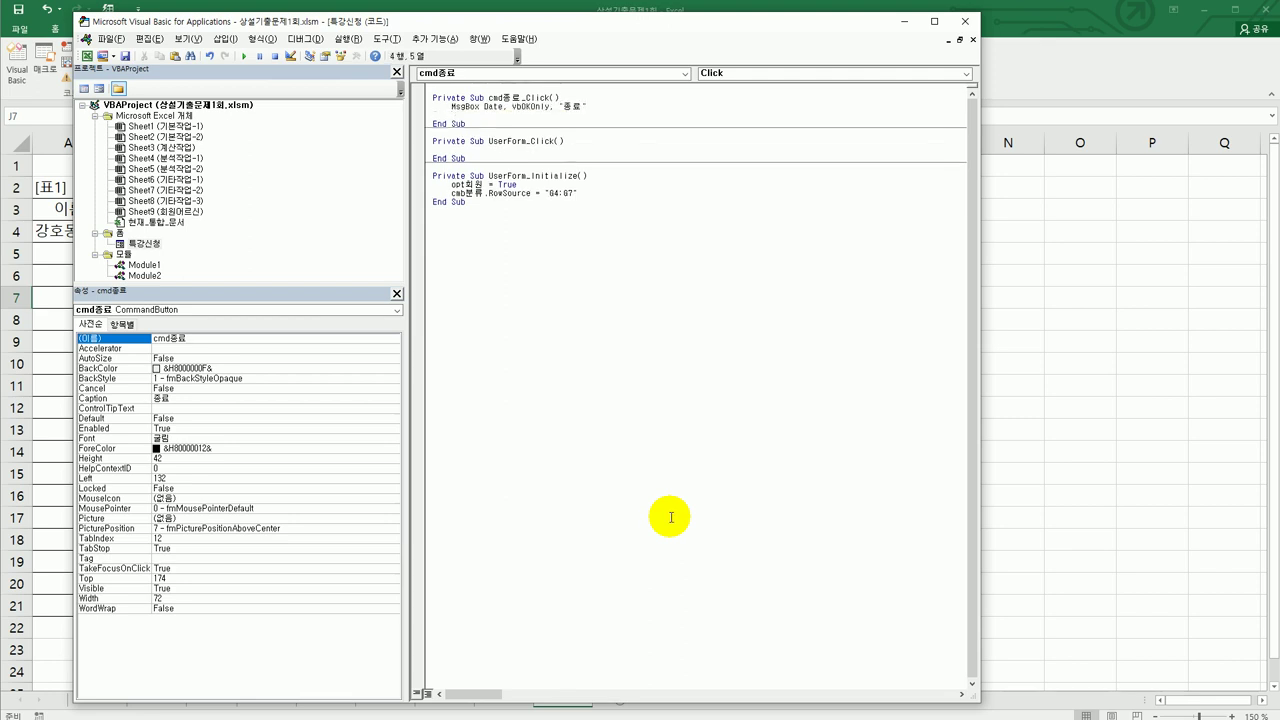
- Add Unload Me below the message box line in the cmd종료 click procedure
type("ㅕ")
type("unload me")
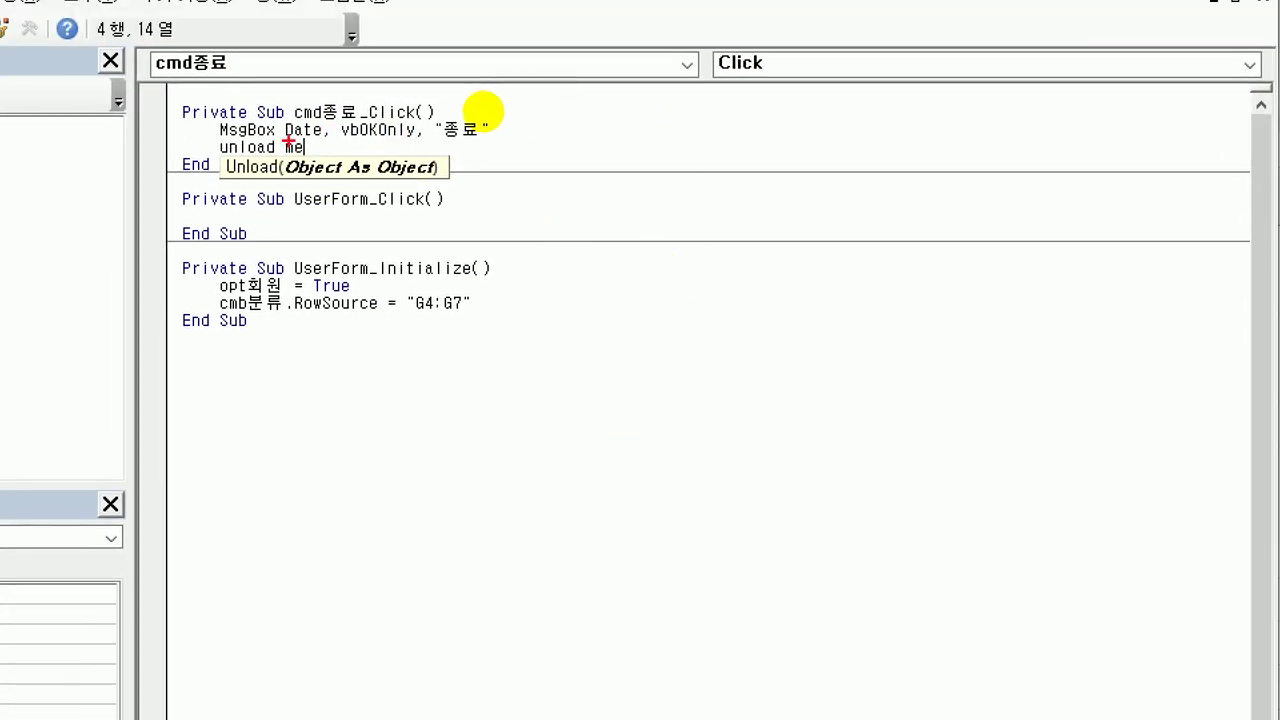
left_click_drag(350, 140, 498, 141)
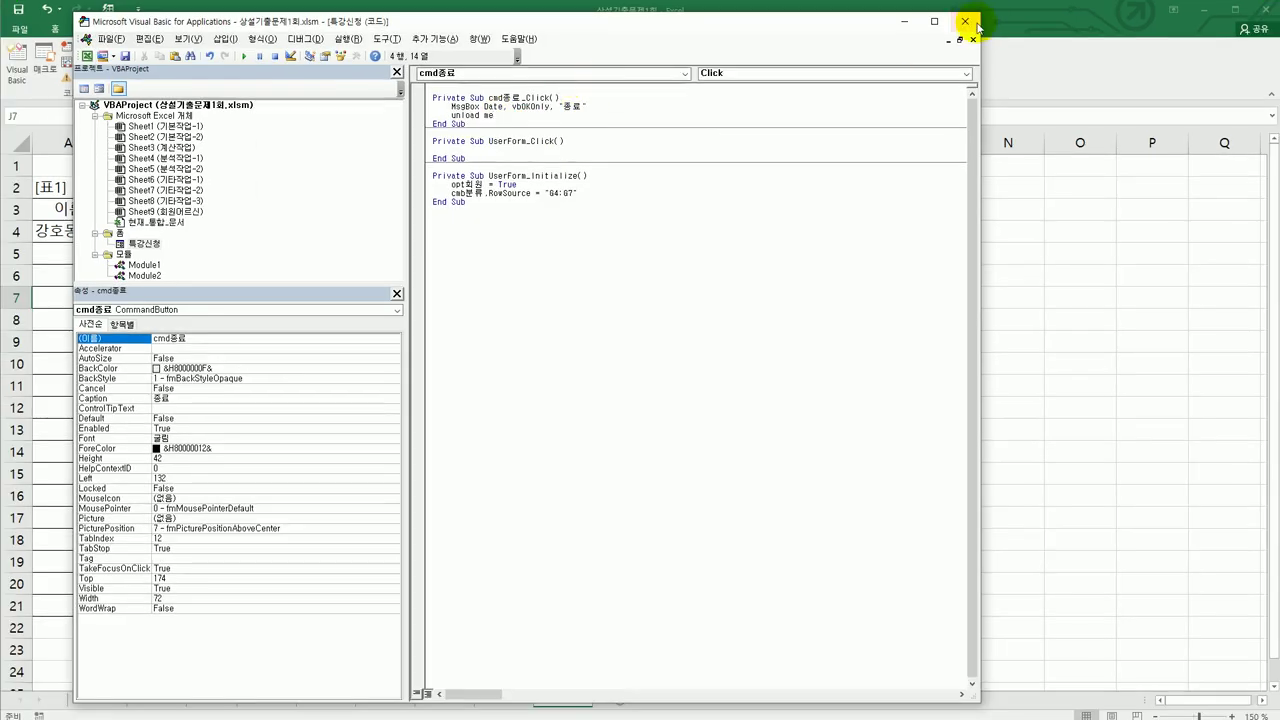
- Close the code editor, open the 특강신청 form, and test its 종료 button by accepting the date message
left_click(971, 22)
left_click(423, 183)
left_click(700, 432)
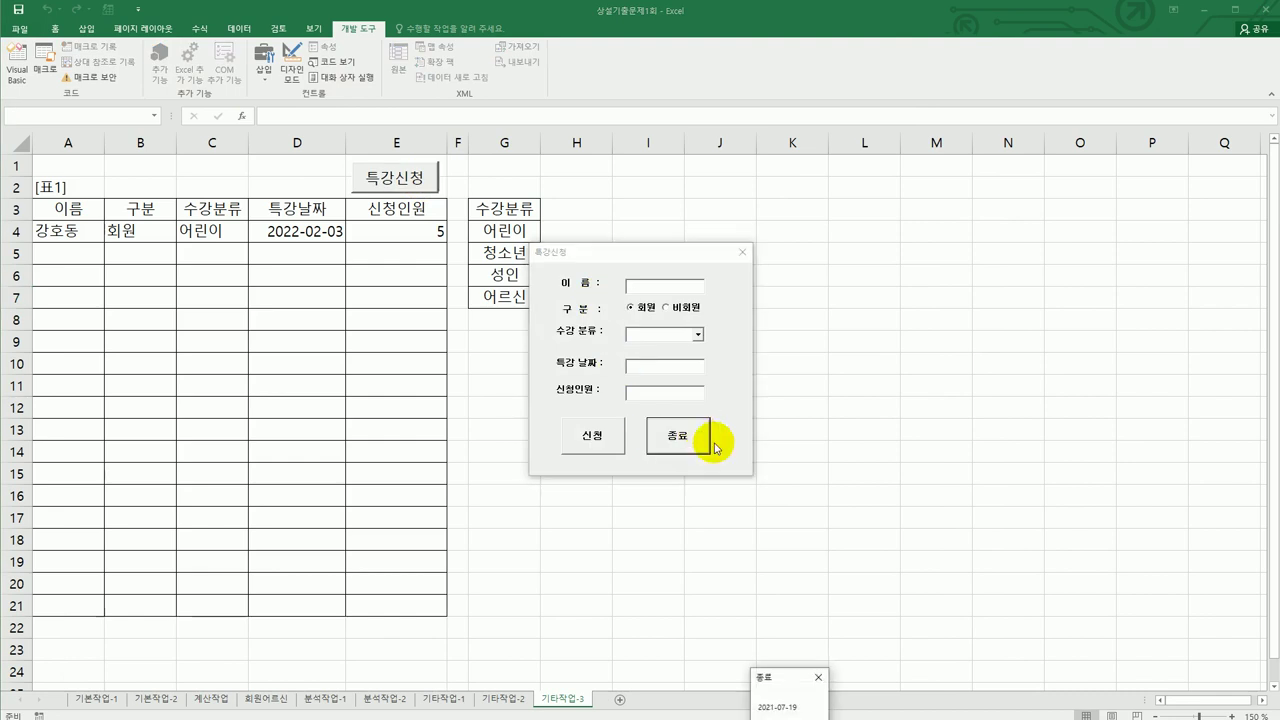
left_click_drag(768, 677, 855, 338)
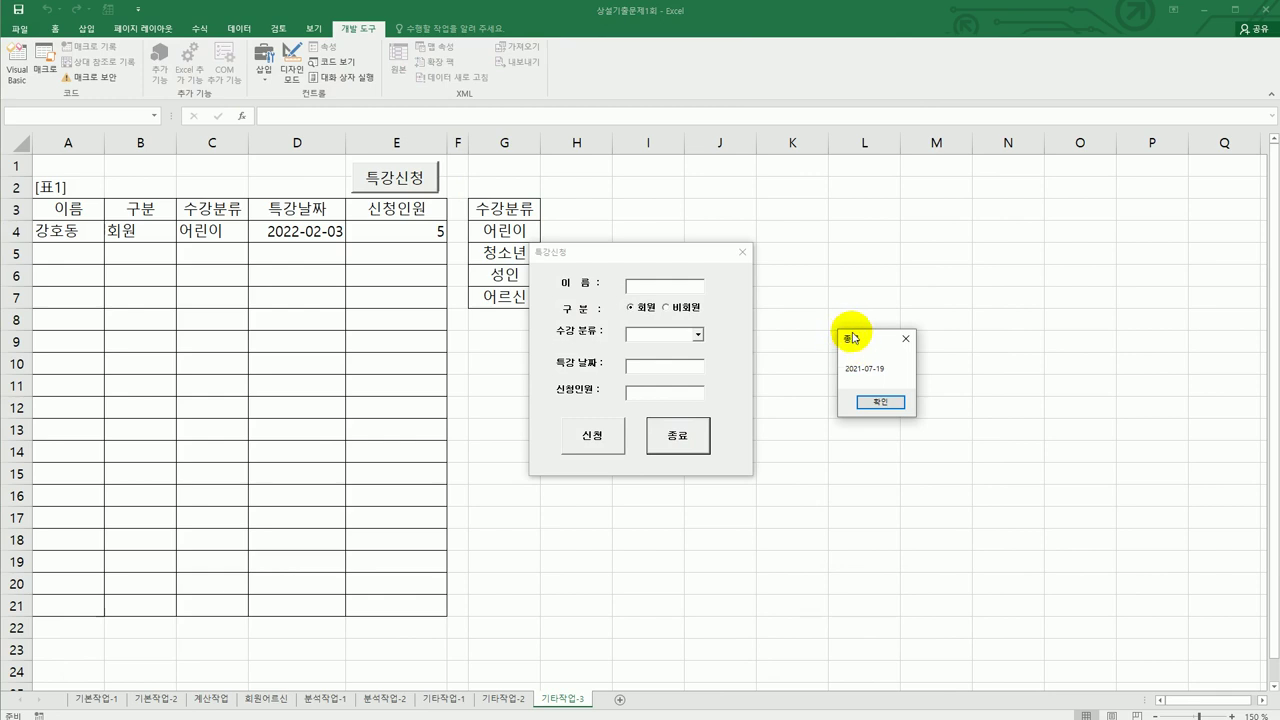
left_click(878, 403)
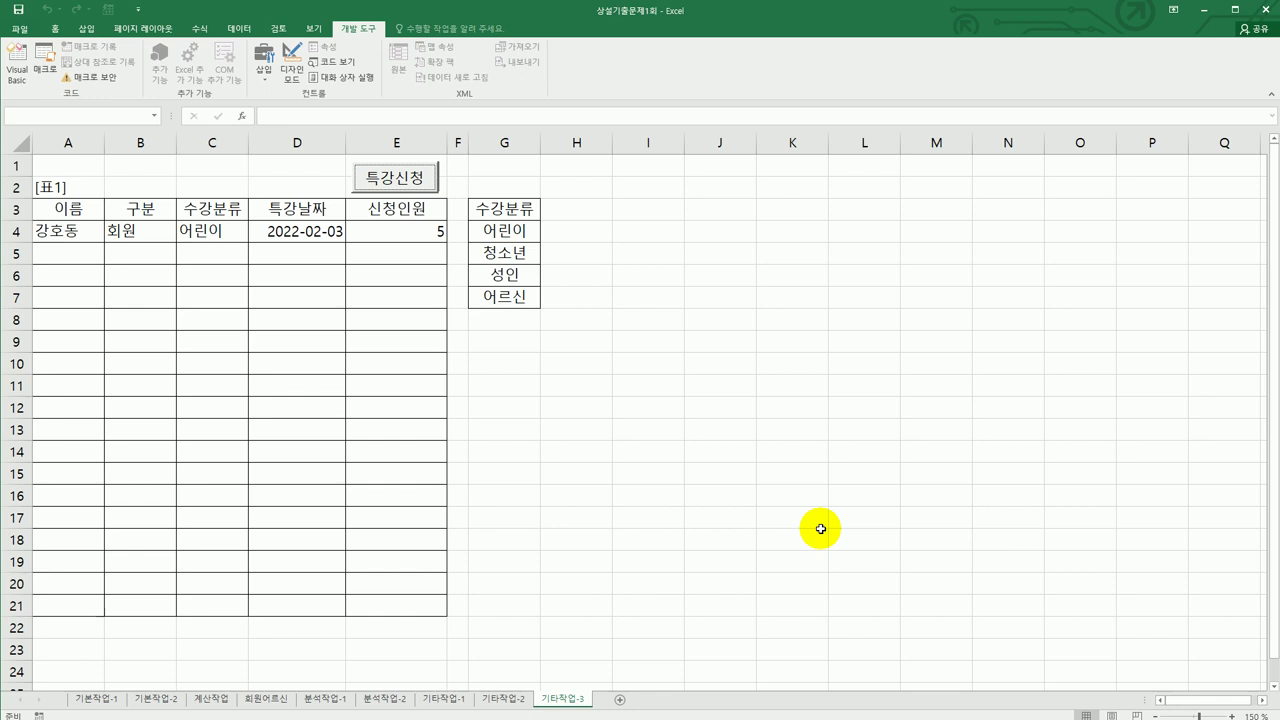
- Review the 특강신청 form's code, close the editor and open the form on the 기타작업-3 sheet
left_click(17, 78)
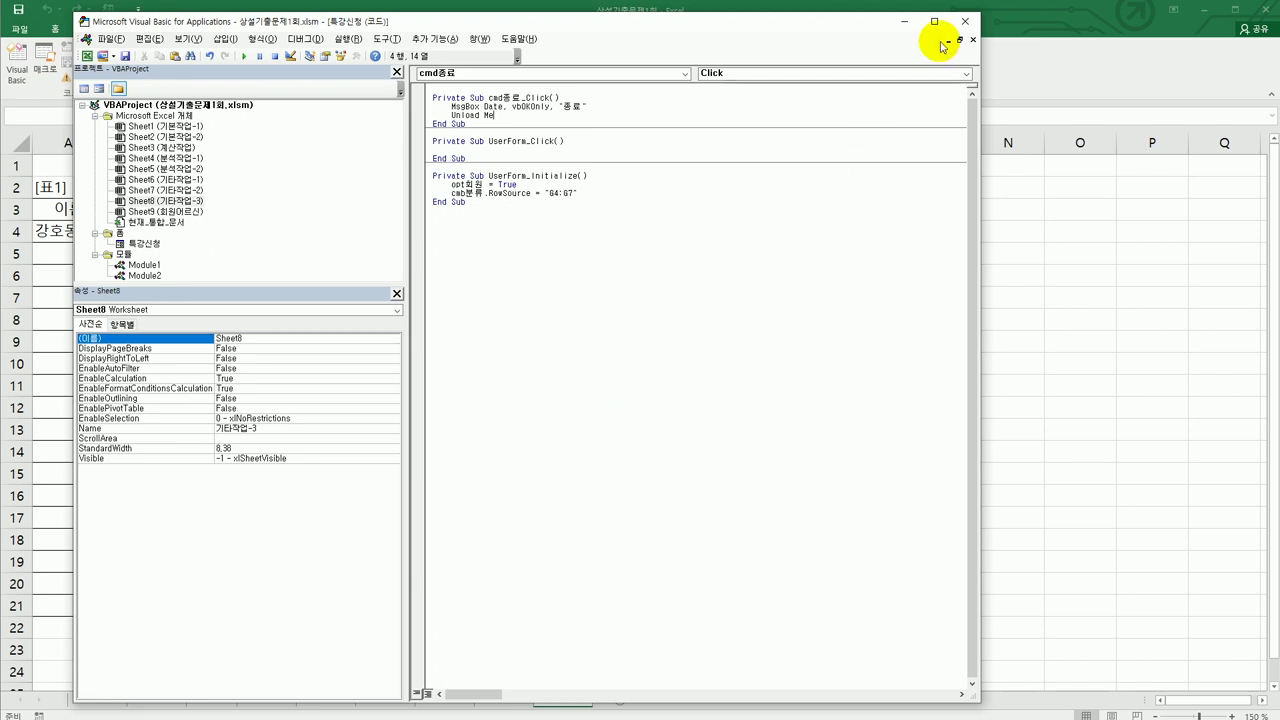
left_click(965, 21)
left_click(426, 180)
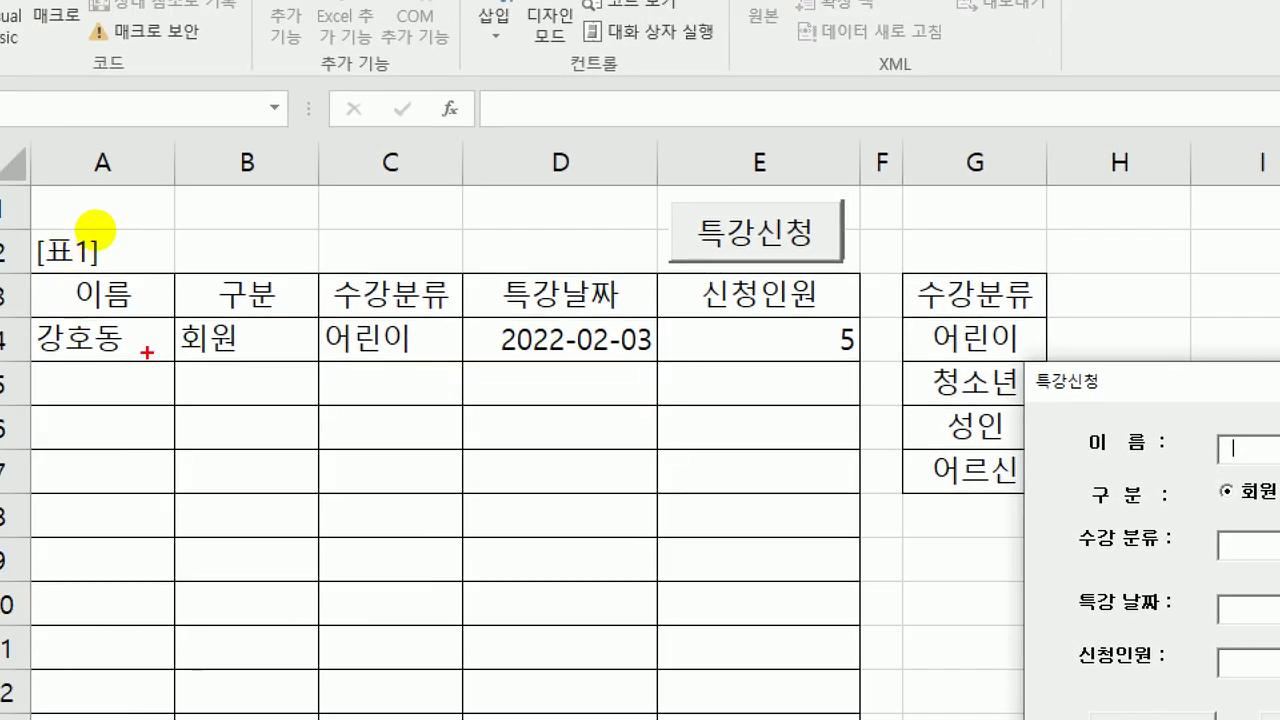
mouse_move(172, 318)
left_mouse_down()
mouse_move(90, 321)
mouse_move(55, 262)
mouse_move(156, 284)
mouse_move(156, 316)
mouse_move(142, 324)
left_mouse_up()
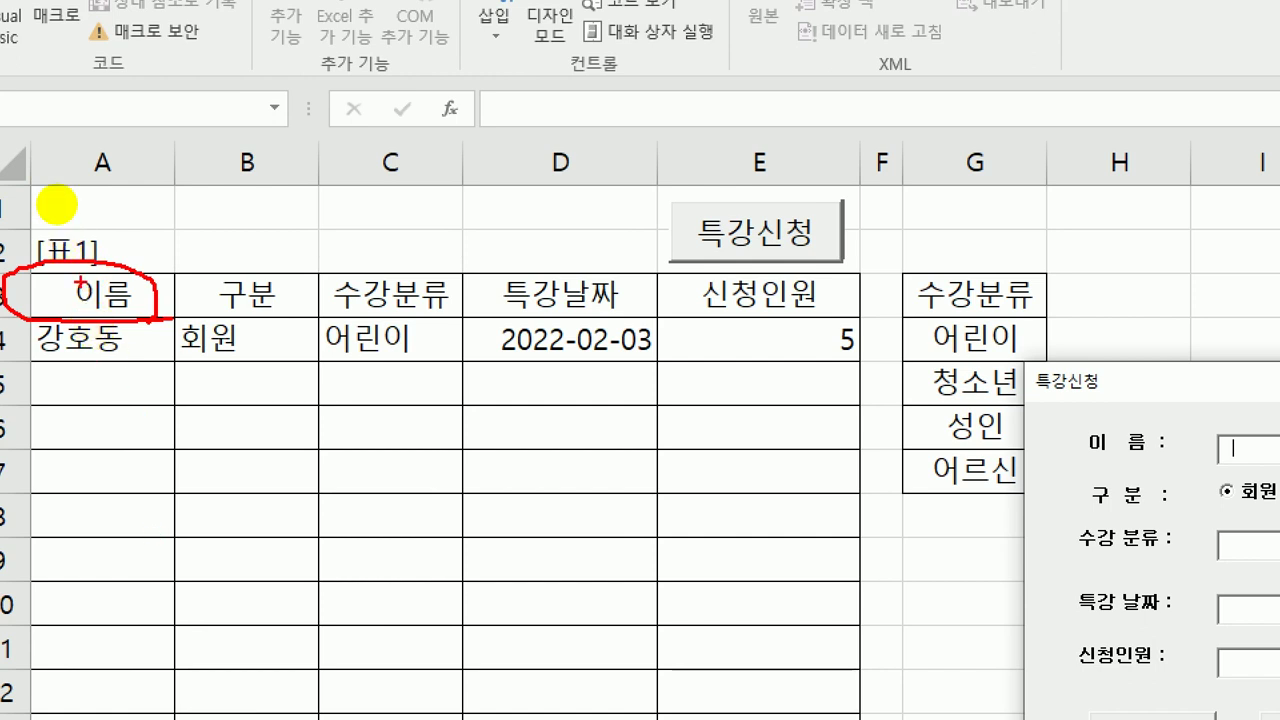
mouse_move(122, 250)
left_mouse_down()
mouse_move(158, 250)
mouse_move(169, 314)
mouse_move(140, 352)
left_mouse_up()
mouse_move(243, 296)
left_mouse_down()
mouse_move(270, 304)
mouse_move(250, 344)
left_mouse_up()
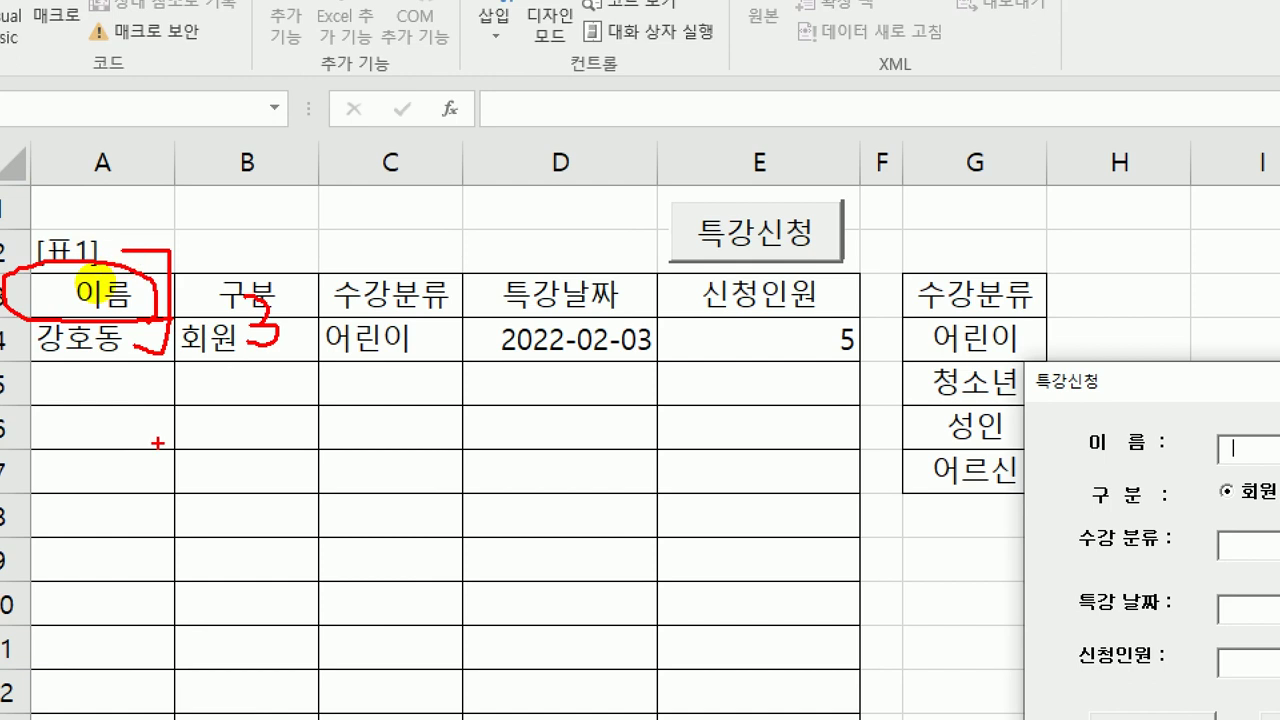
left_click_drag(2, 356, 12, 408)
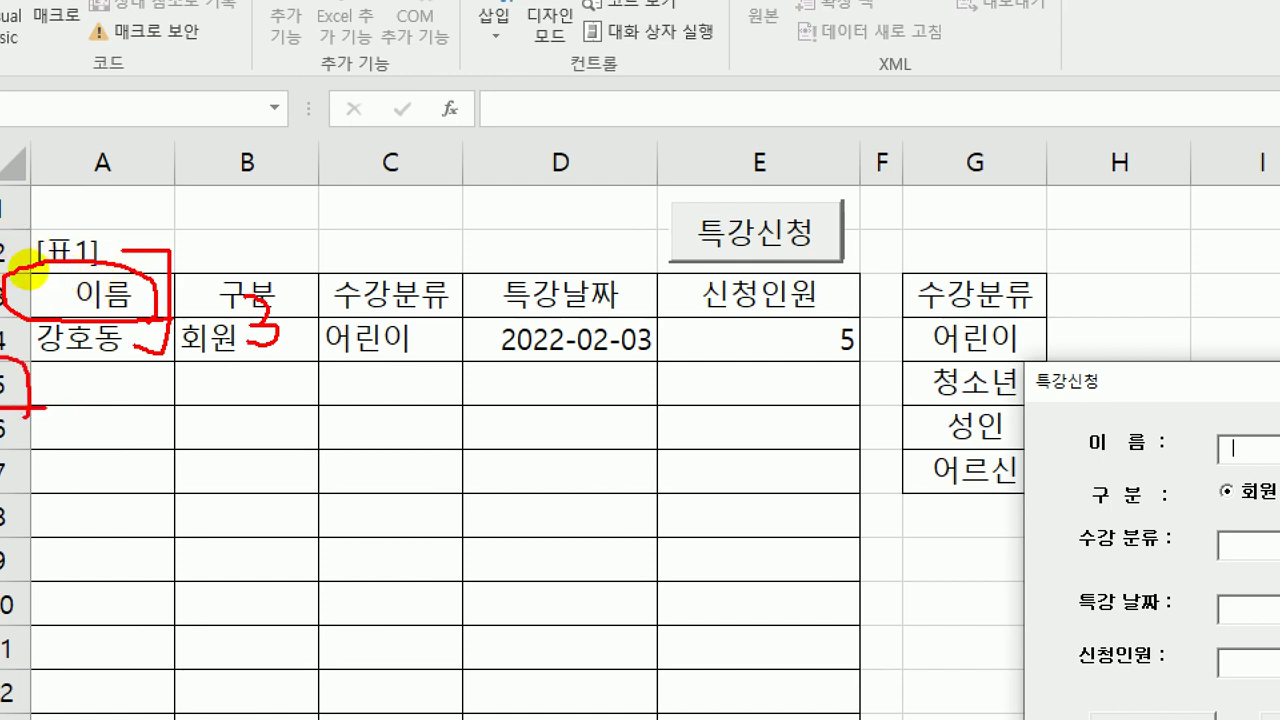
mouse_move(298, 322)
left_mouse_down()
mouse_move(350, 319)
mouse_move(324, 368)
left_mouse_up()
mouse_move(378, 320)
left_mouse_down()
mouse_move(390, 314)
mouse_move(385, 335)
mouse_move(420, 356)
left_mouse_up()
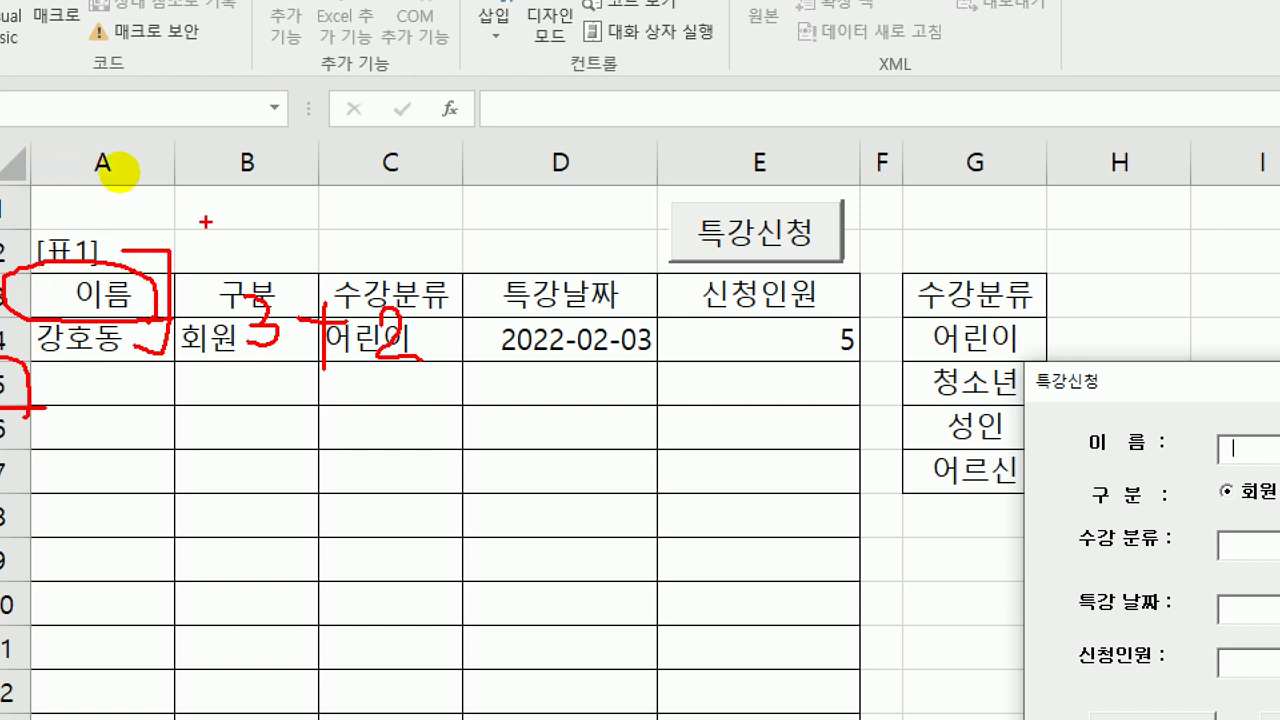
left_click_drag(200, 217, 30, 232)
mouse_move(2, 158)
left_mouse_down()
mouse_move(62, 156)
mouse_move(225, 200)
left_mouse_up()
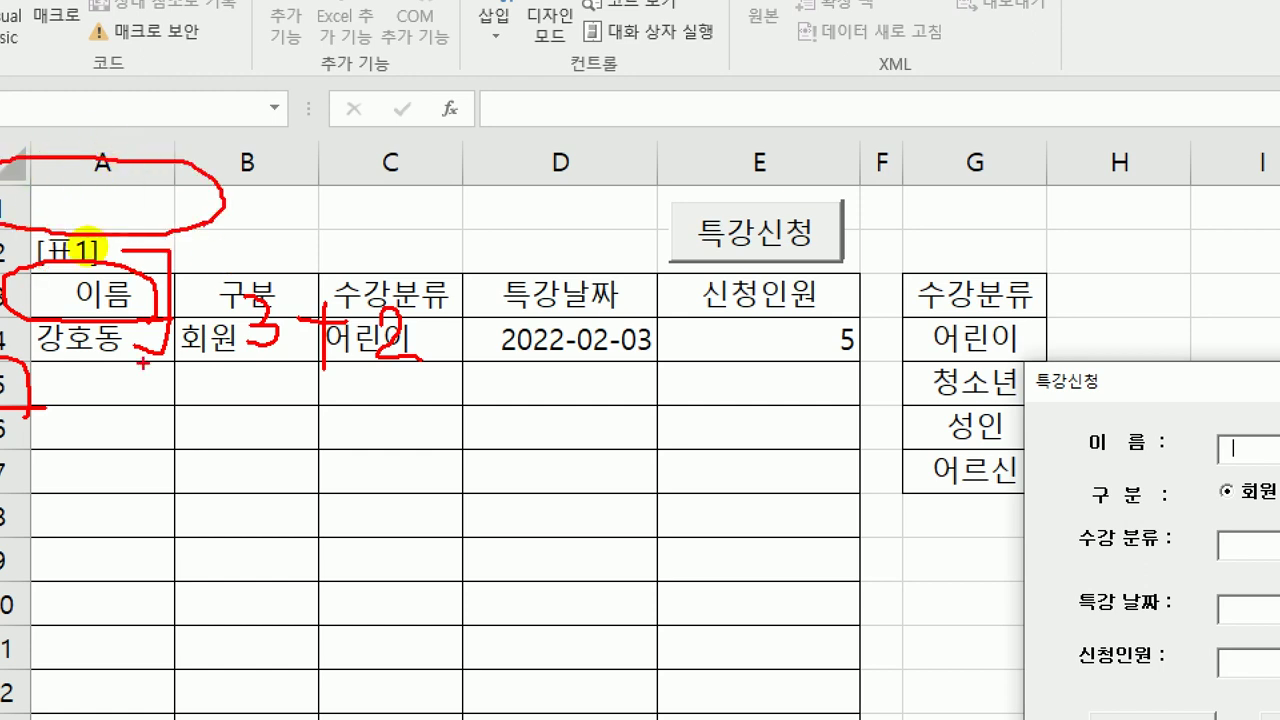
left_click_drag(80, 405, 175, 405)
left_click_drag(150, 330, 30, 405)
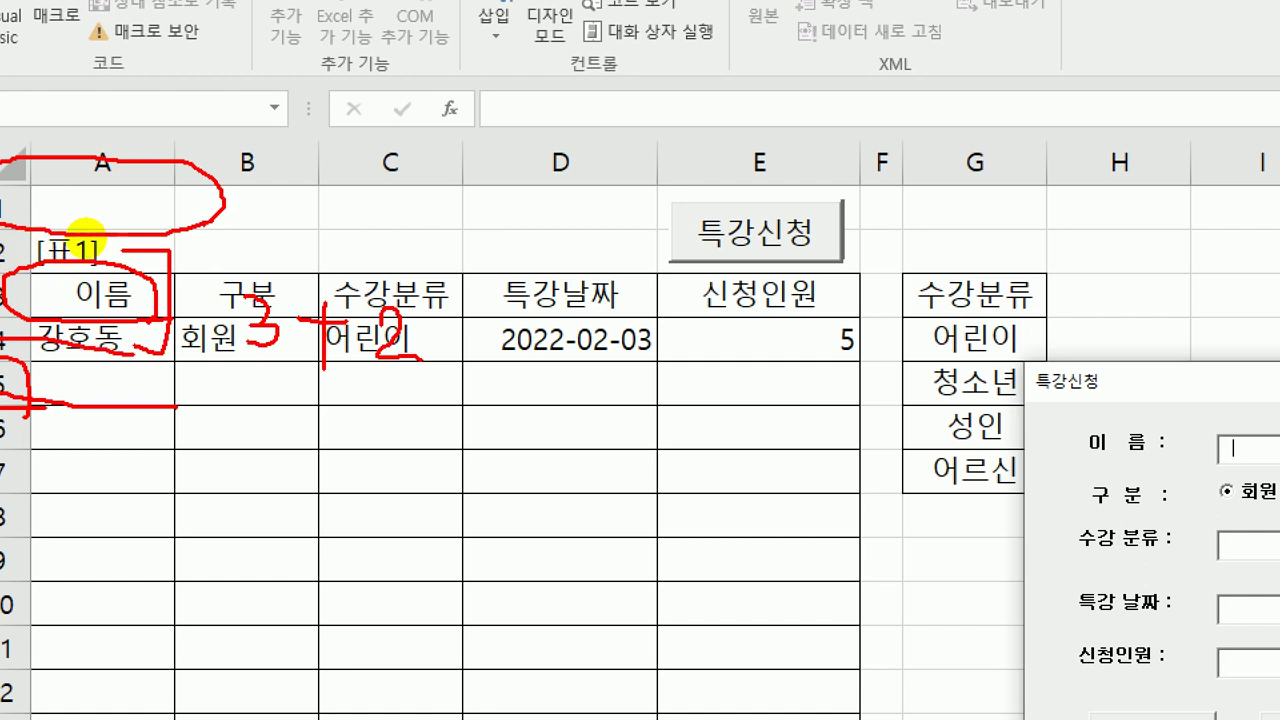
left_click_drag(115, 167, 117, 218)
left_click_drag(82, 383, 168, 393)
mouse_move(480, 395)
left_mouse_down()
mouse_move(275, 330)
mouse_move(520, 340)
mouse_move(490, 435)
left_mouse_up()
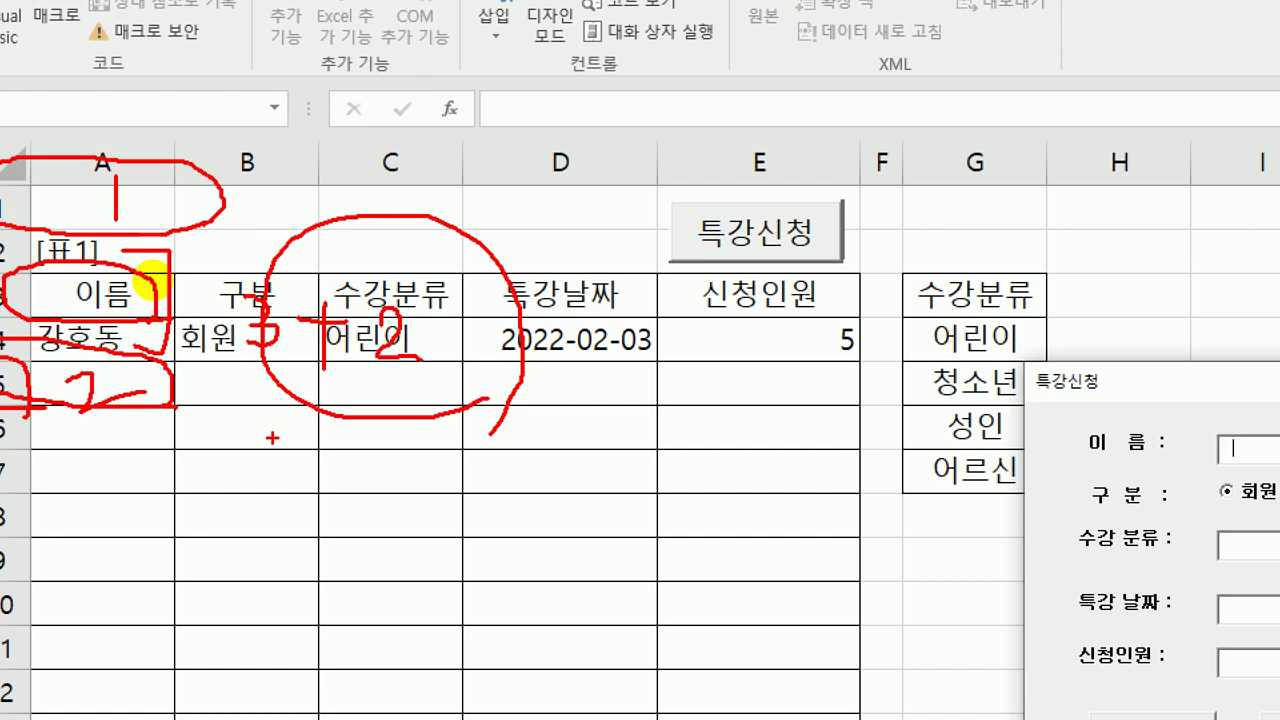
key("Escape")
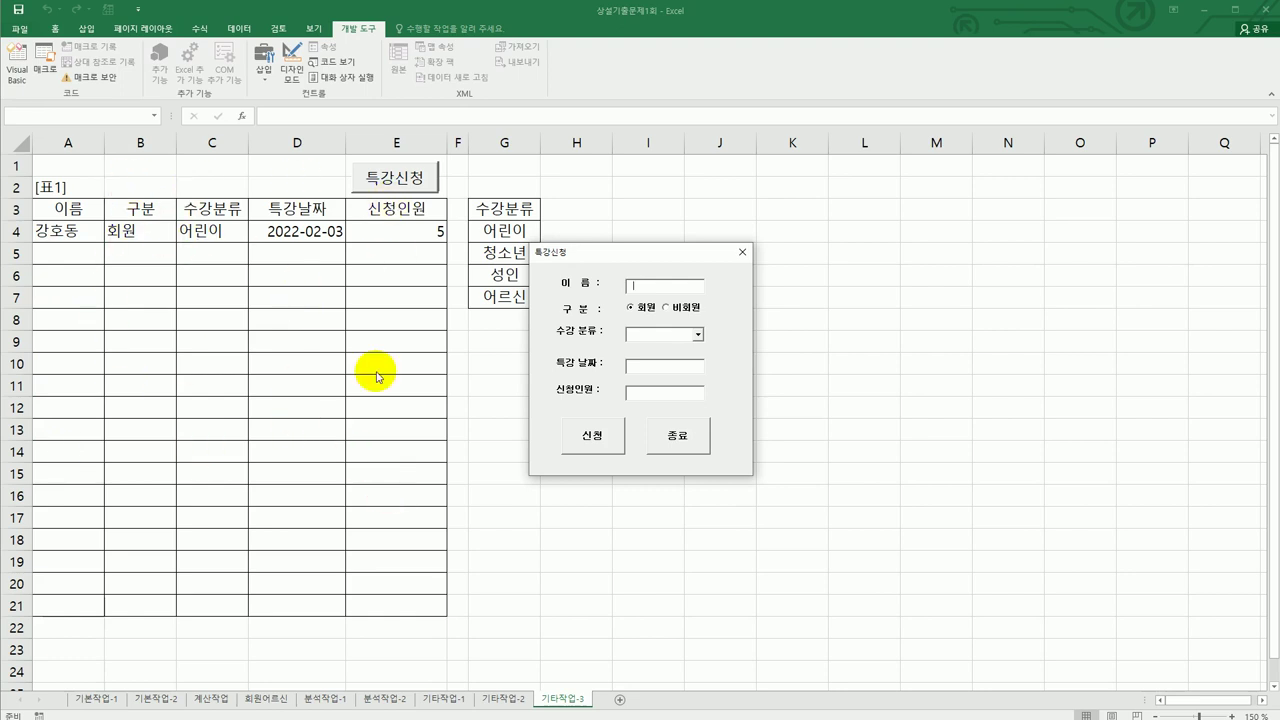
- Close the 특강신청 form, open its code in the Visual Basic editor and create the cmd신청 click procedure
left_click(742, 252)
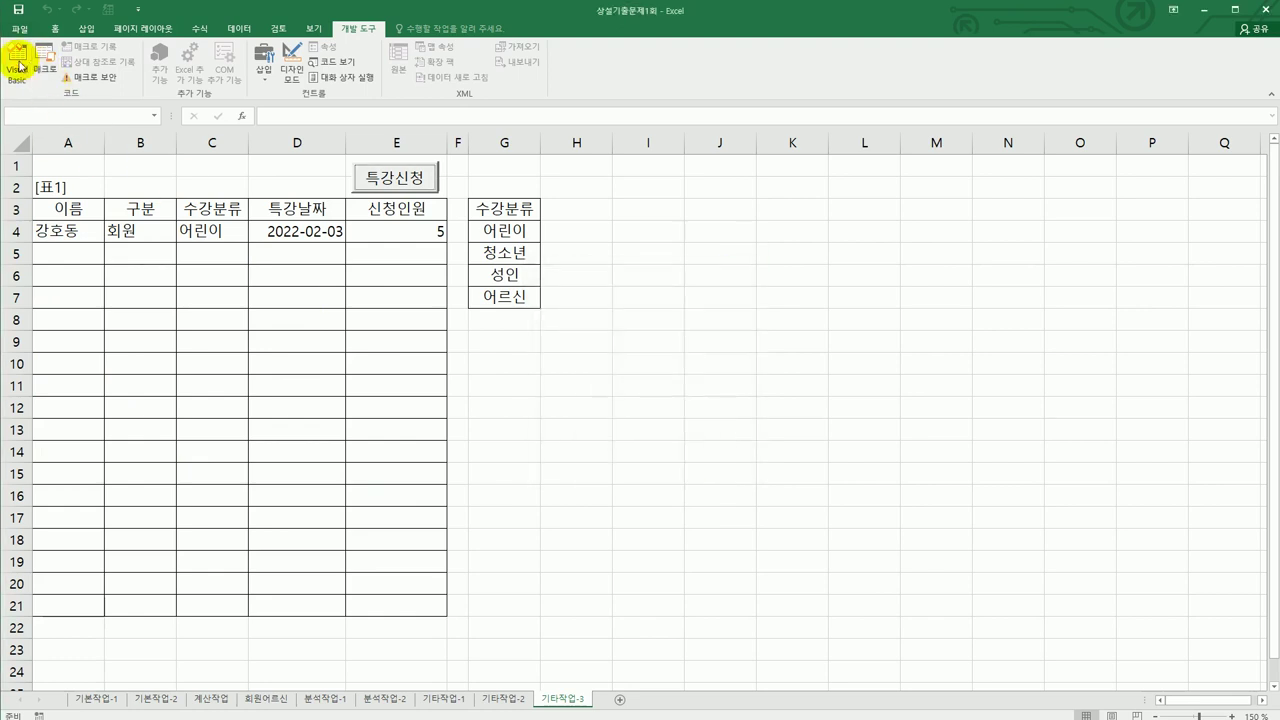
left_click(20, 62)
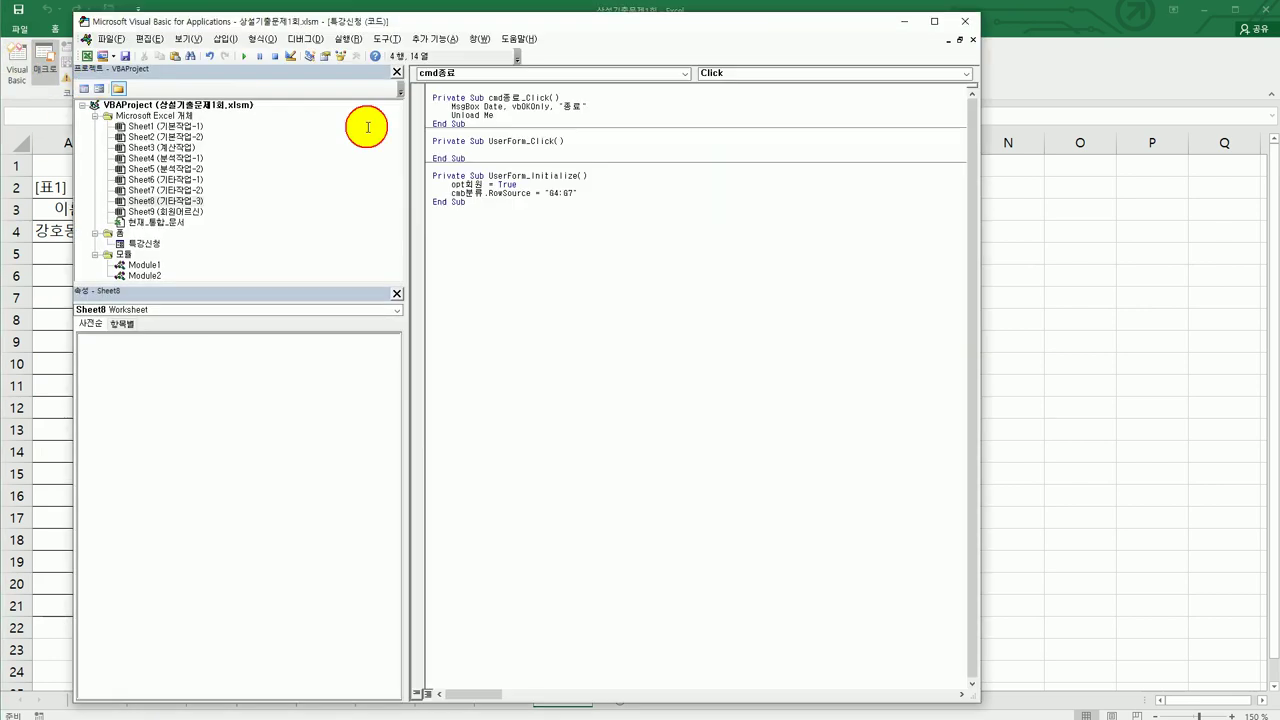
left_click(571, 73)
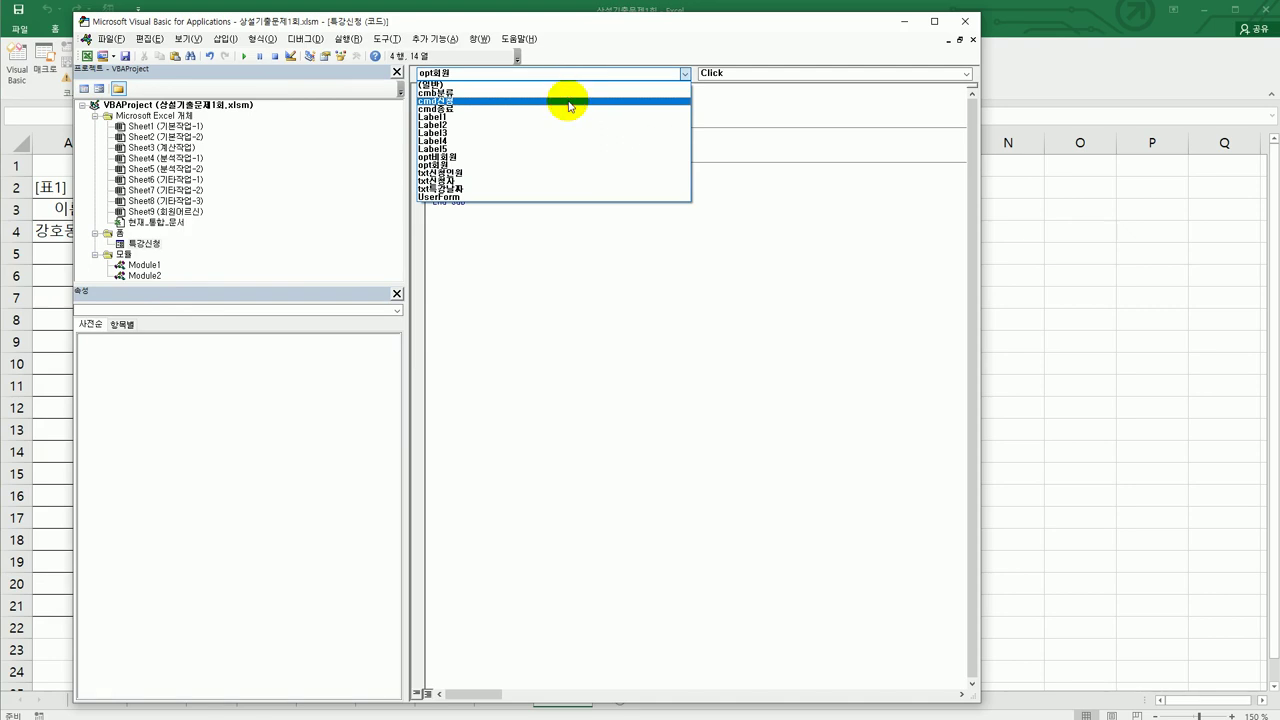
left_click(570, 101)
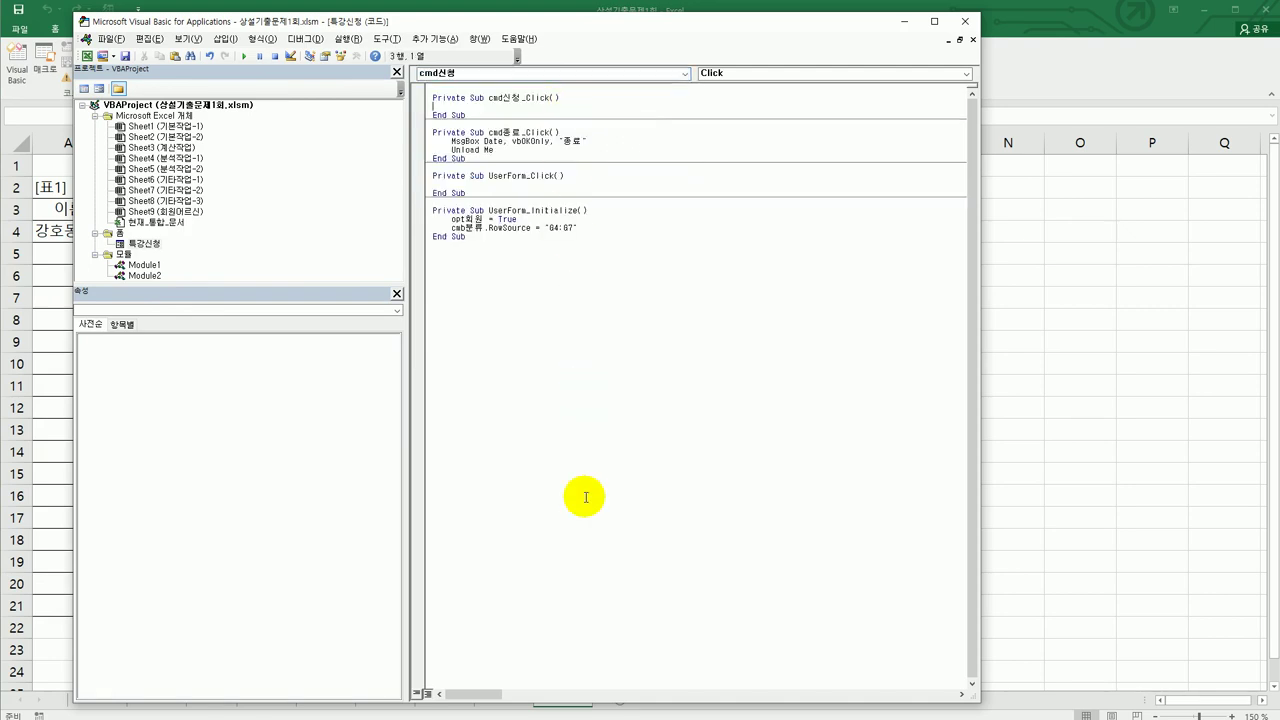
key("Tab")
key("Return")
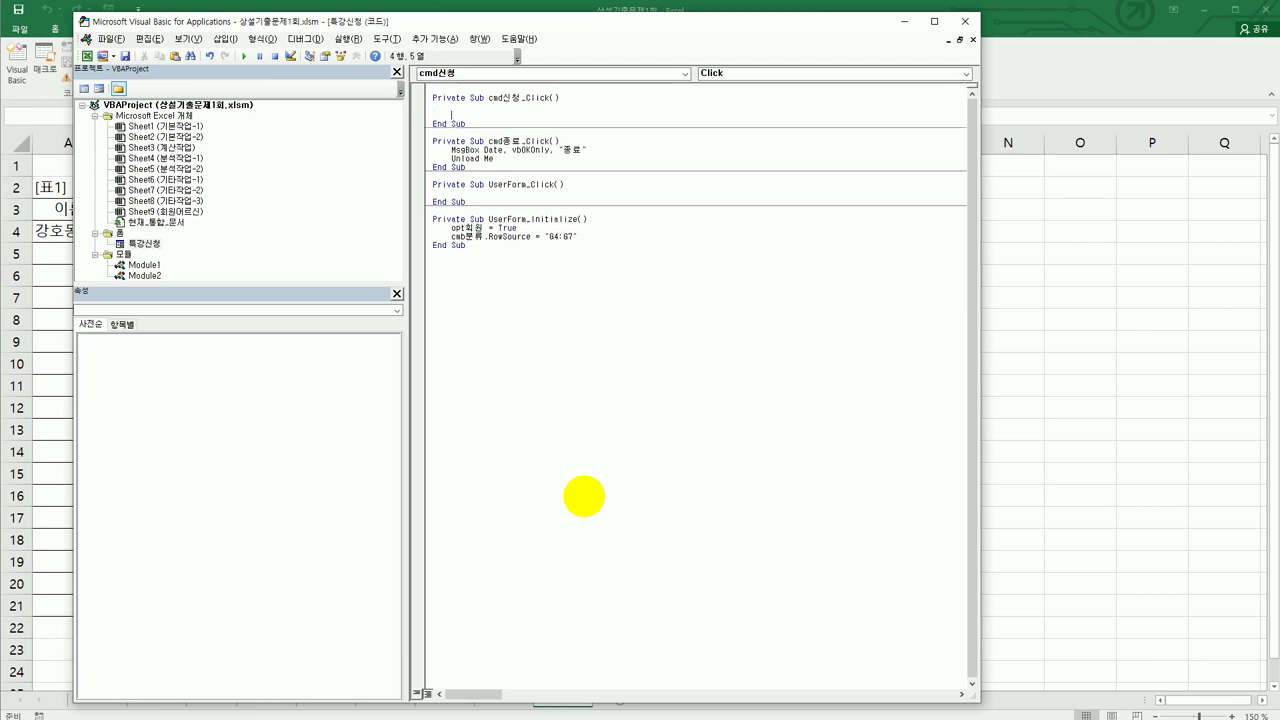
- Add the line i = Range("A3").CurrentRegion.Rows.Count + 2 to the cmd신청 click procedure
type("i =")
type("range(\"A3")
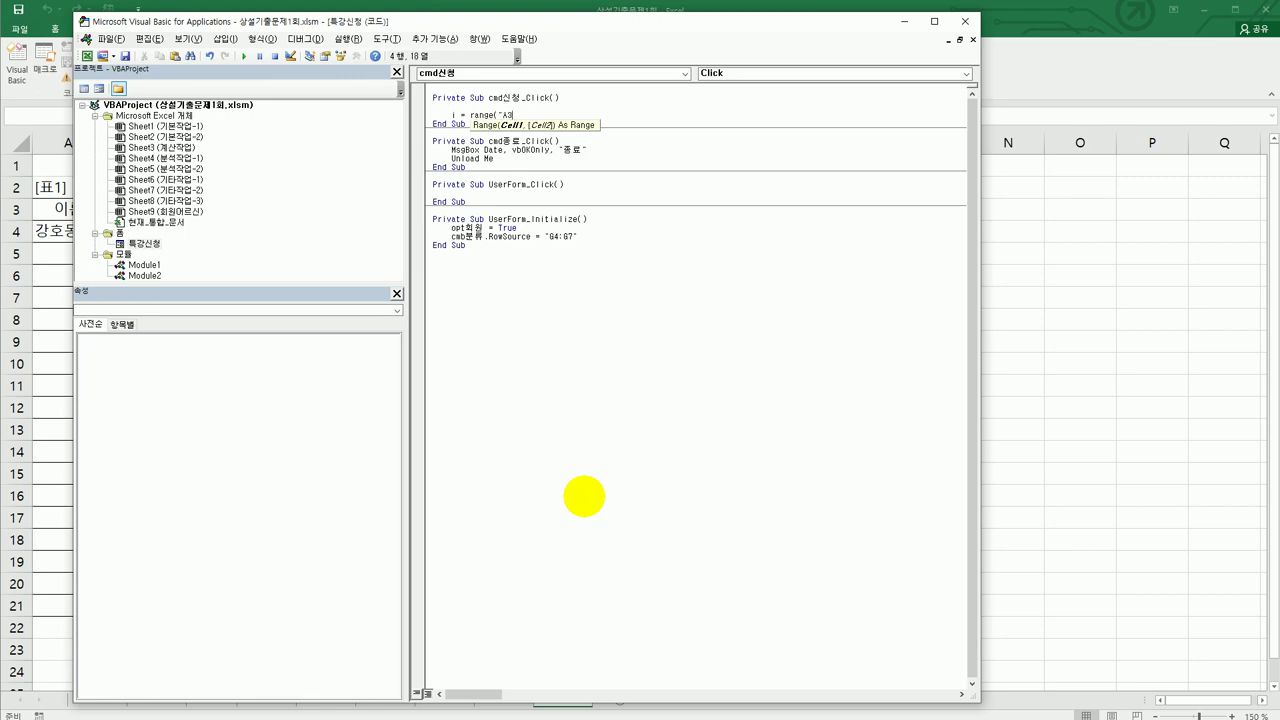
type("\").cu")
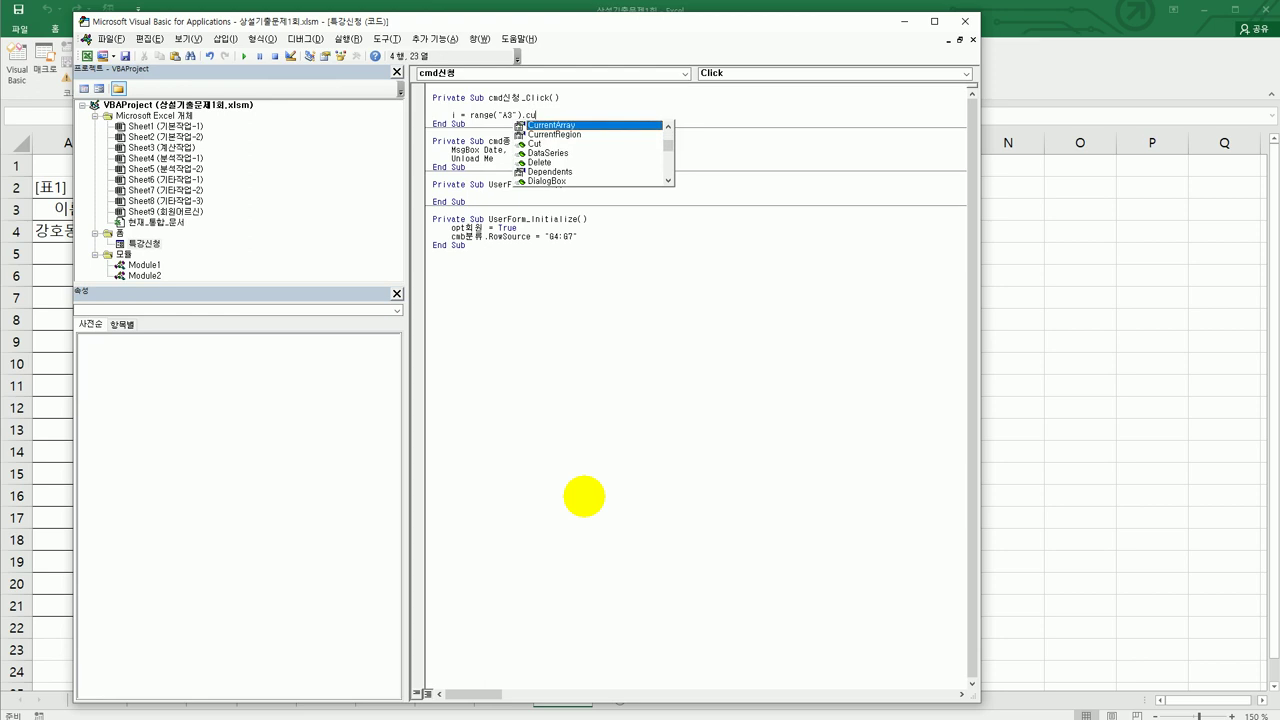
key("Down")
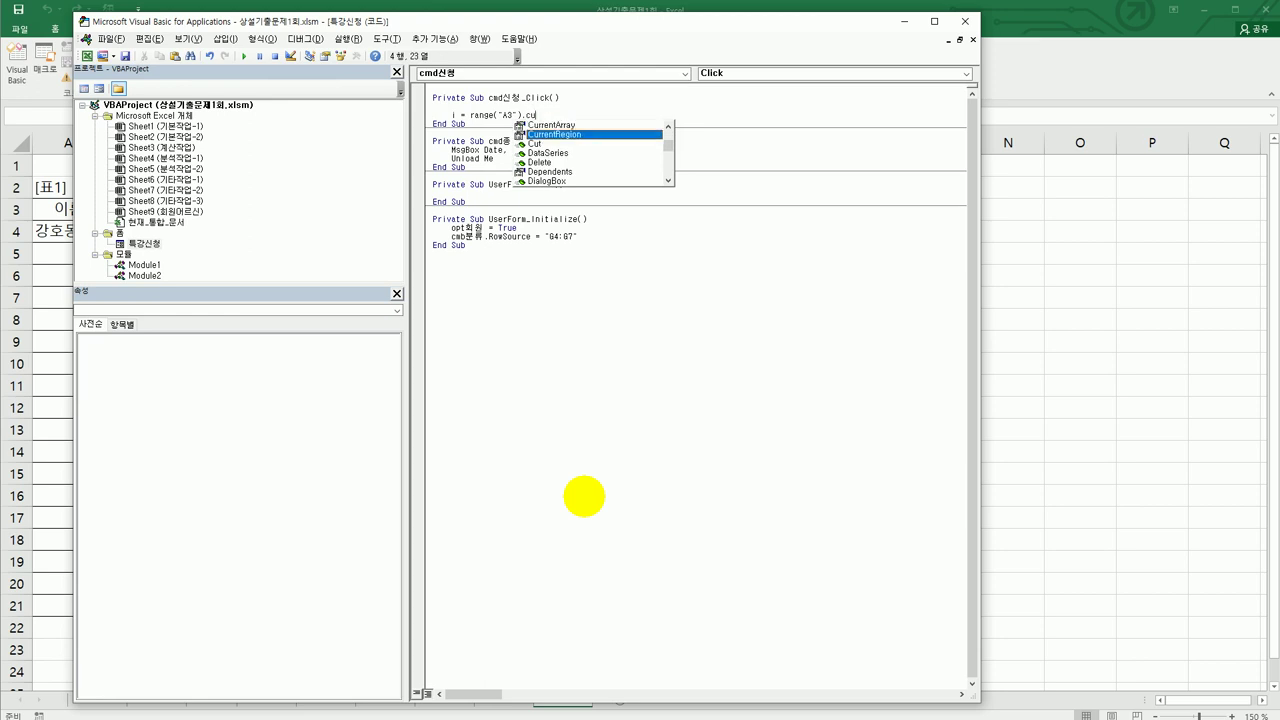
key("Tab")
type(".")
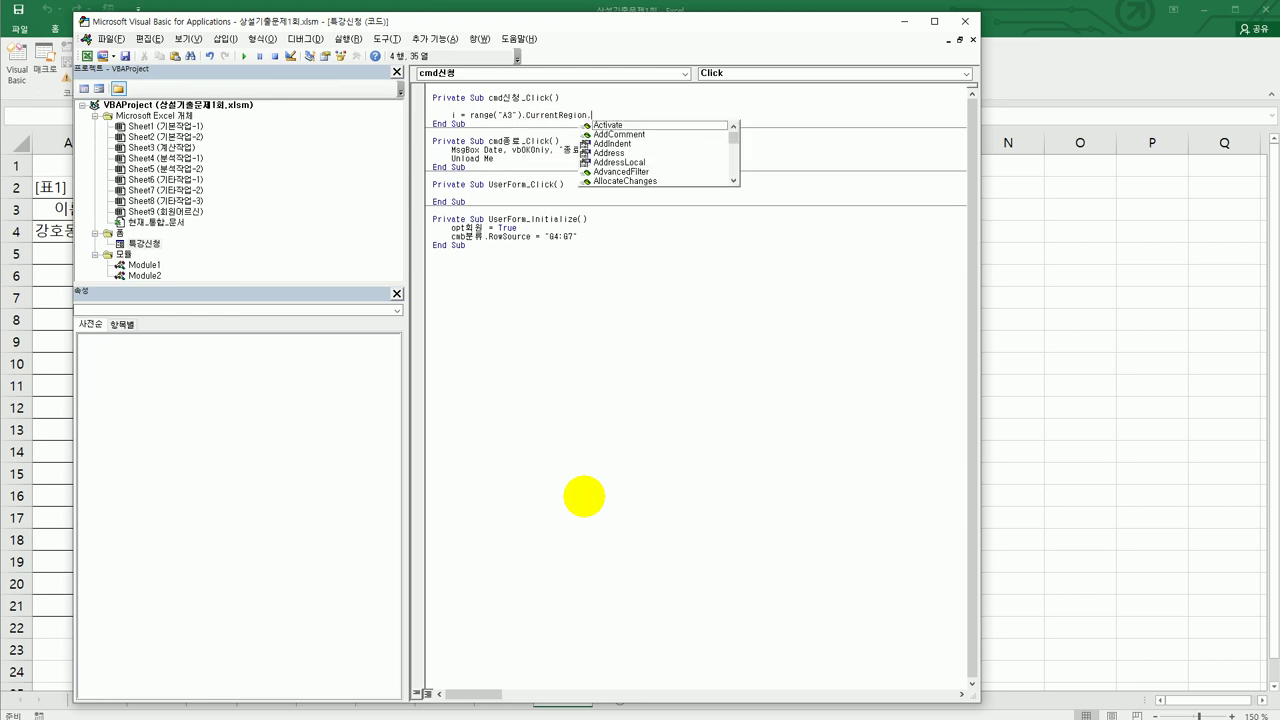
type("rows.count ")
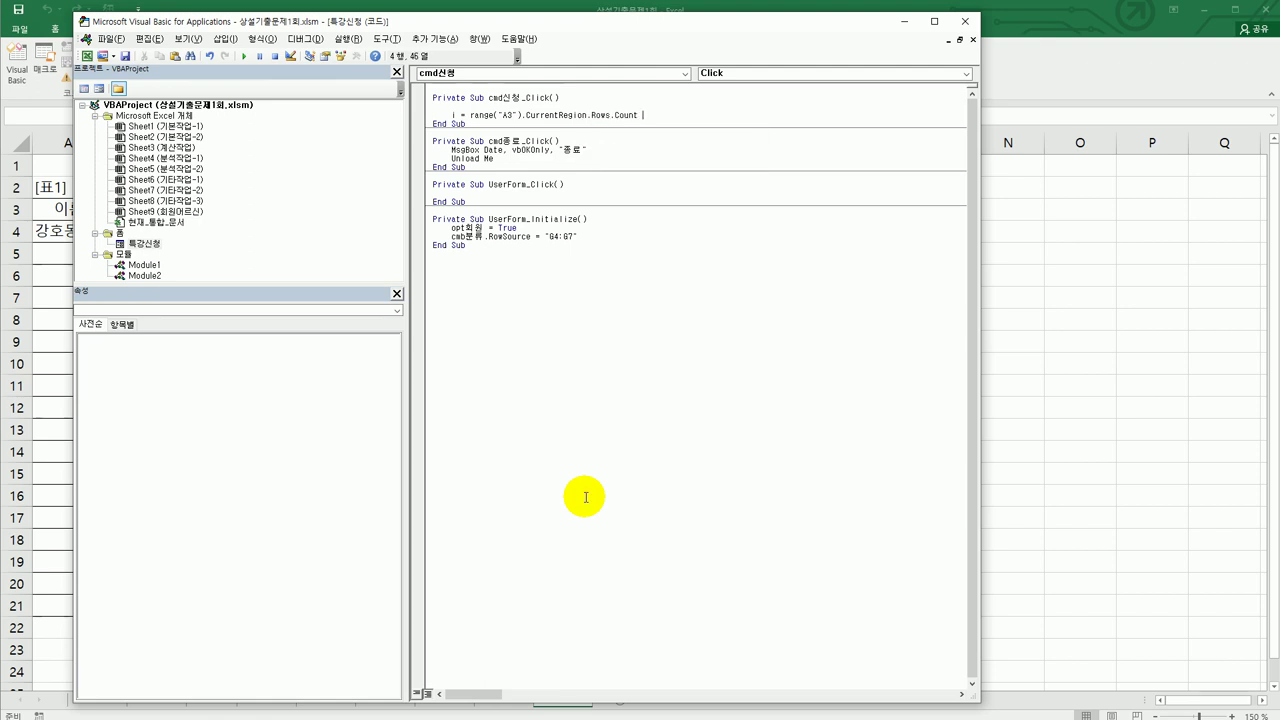
type("+ 2")
key("Return")
key("Return")
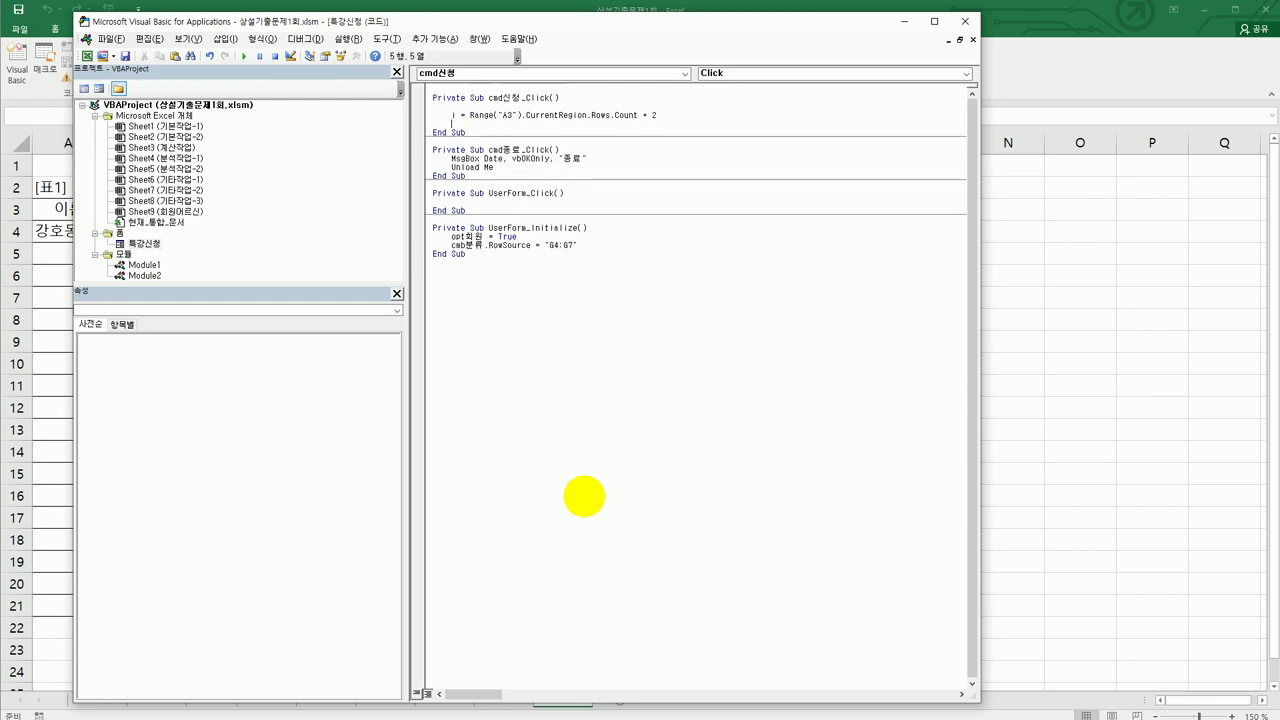
- Add the line Cells(i, 1) = txt신청자 below the row calculation in the cmd신청 click procedure
type("cells(i,1) = ㅅㅌ")
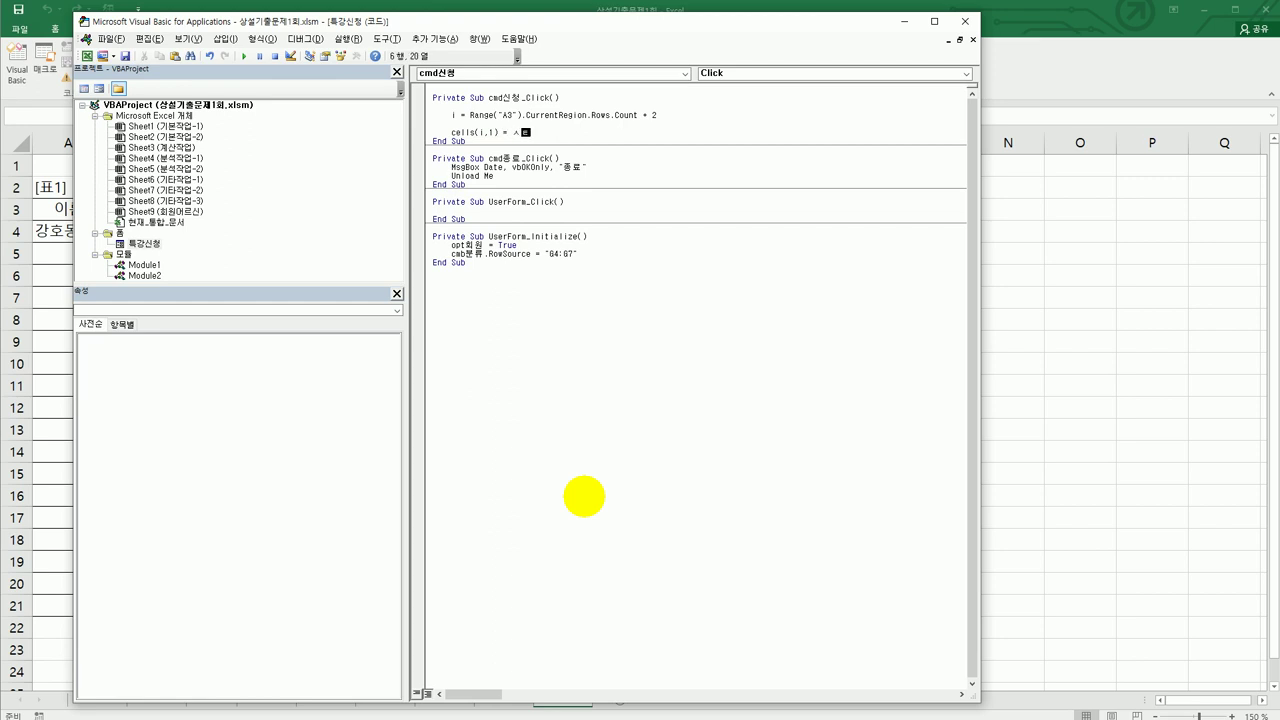
key("BackSpace")
key("BackSpace")
type("txt신청자")
key("Return")
- Add the line Cells(i, 2) = "회원" below the txt신청자 line
type("cells(i,")
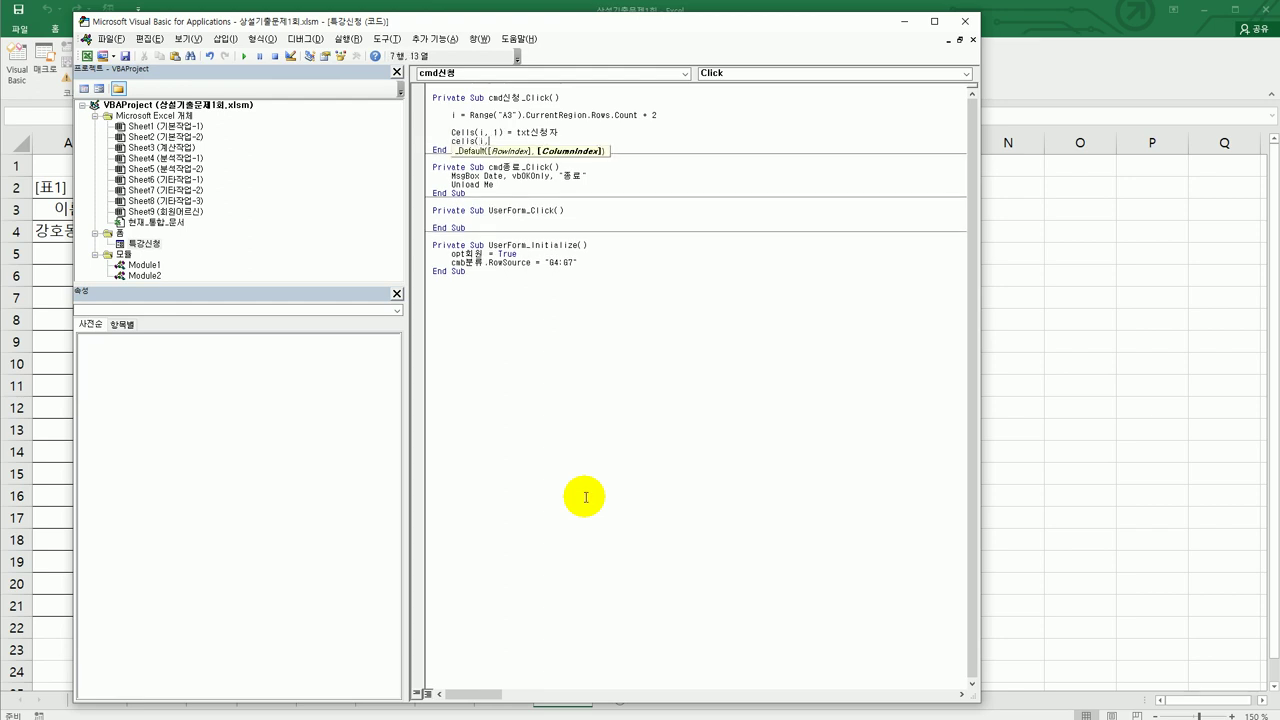
type("2) =")
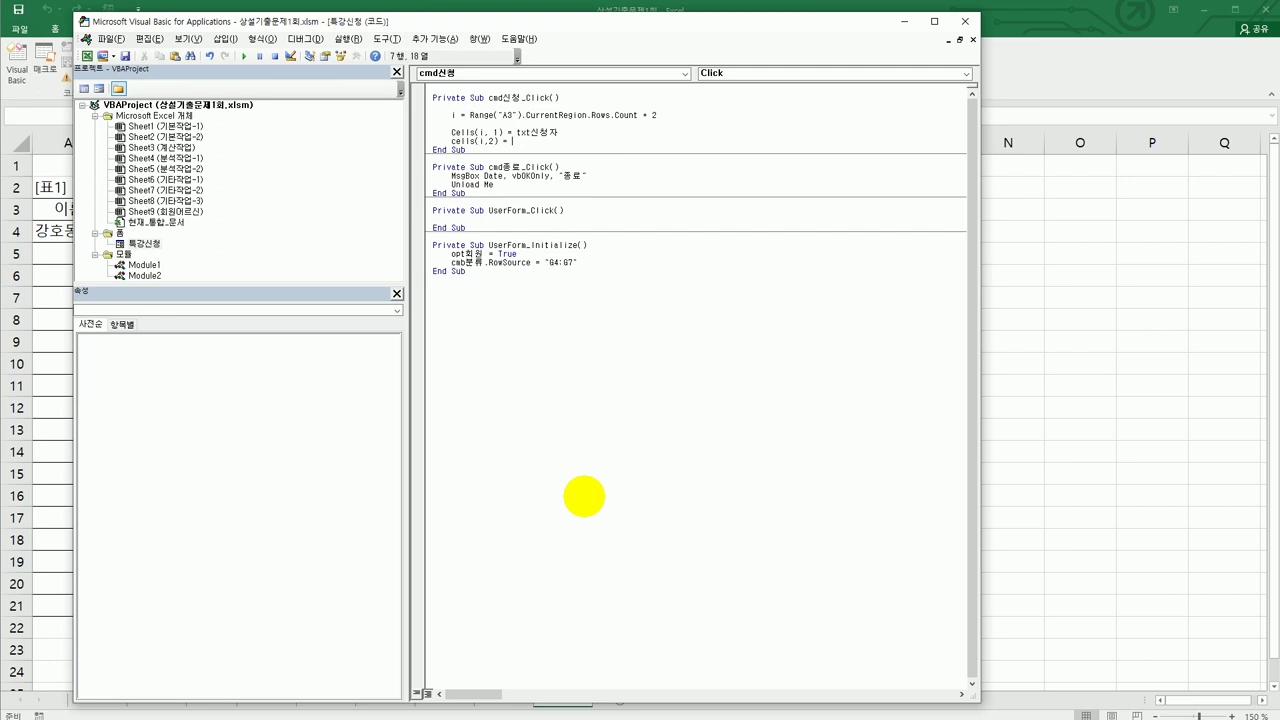
type("\"")
type("접")
type("원")
type("\"")
- Insert If opt회원 = True Then above the Cells(i, 2) = "회원" line and indent that line beneath it
key("Up")
key("End")
key("Return")
key("Return")
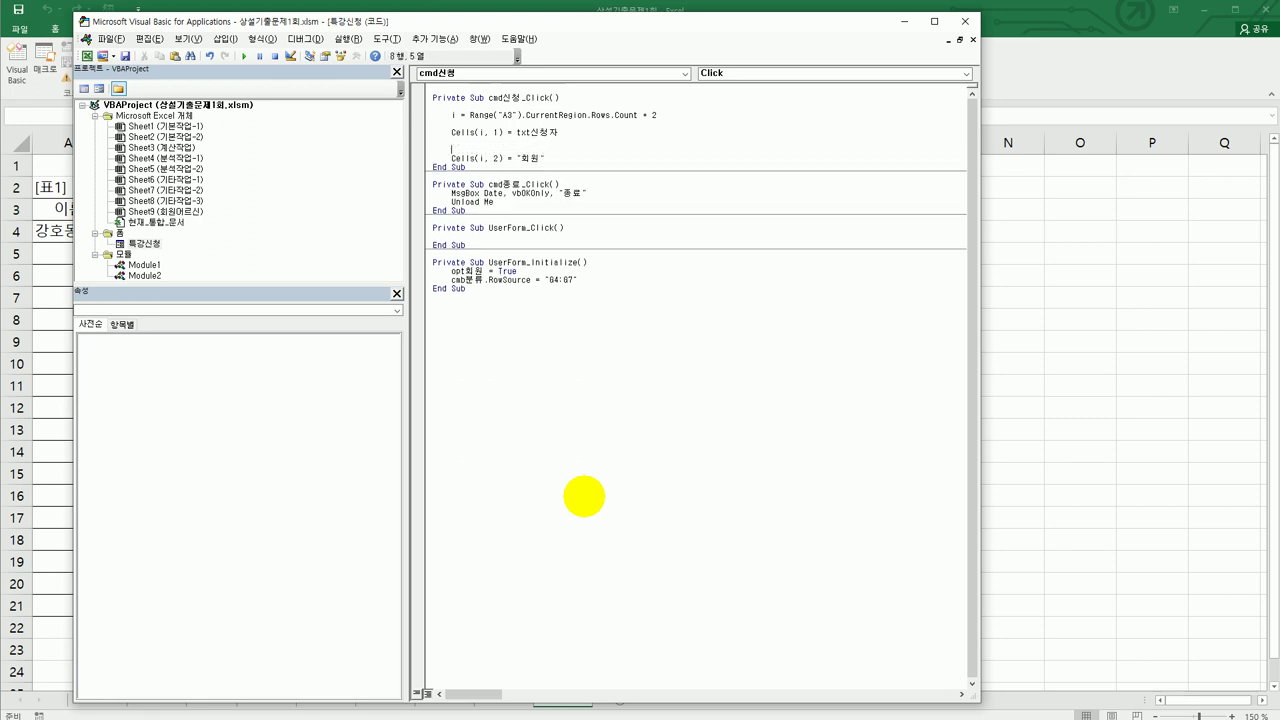
type("if opt회원 = true then")
key("Home")
key("Tab")
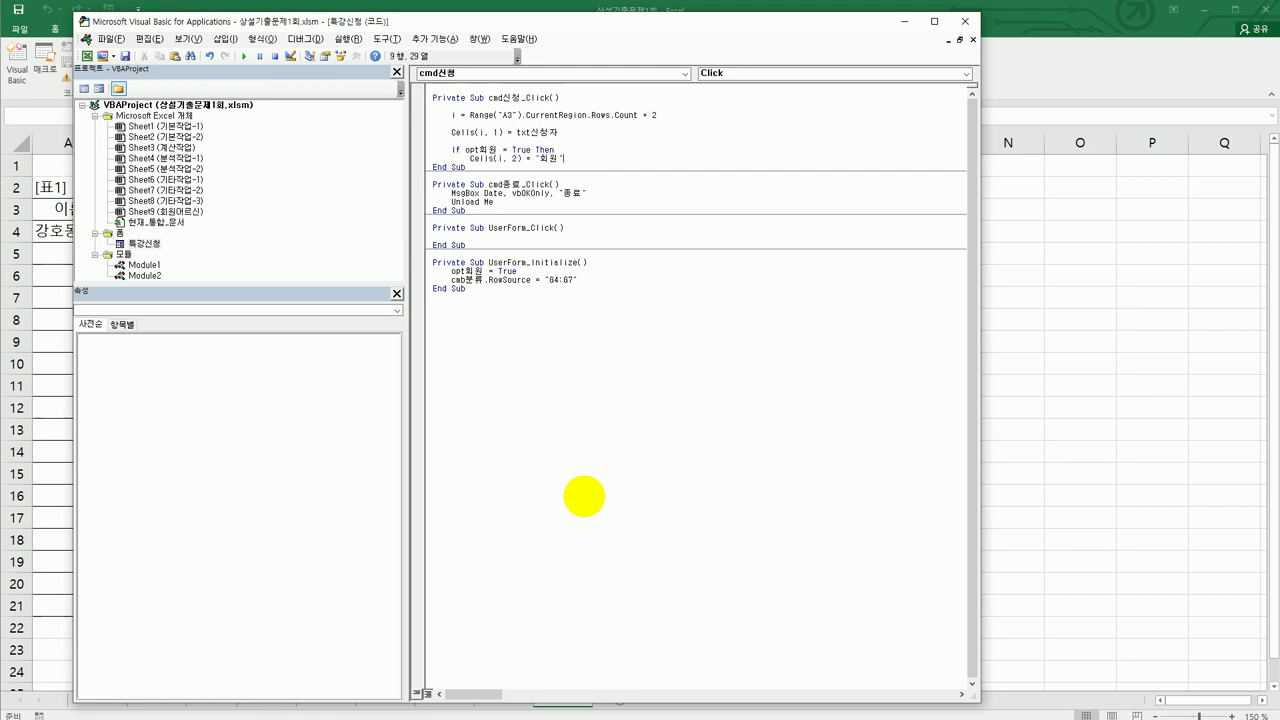
key("End")
- Complete the If block with an Else branch setting Cells(i, 2) = "비회원" and a closing End If
key("Return")
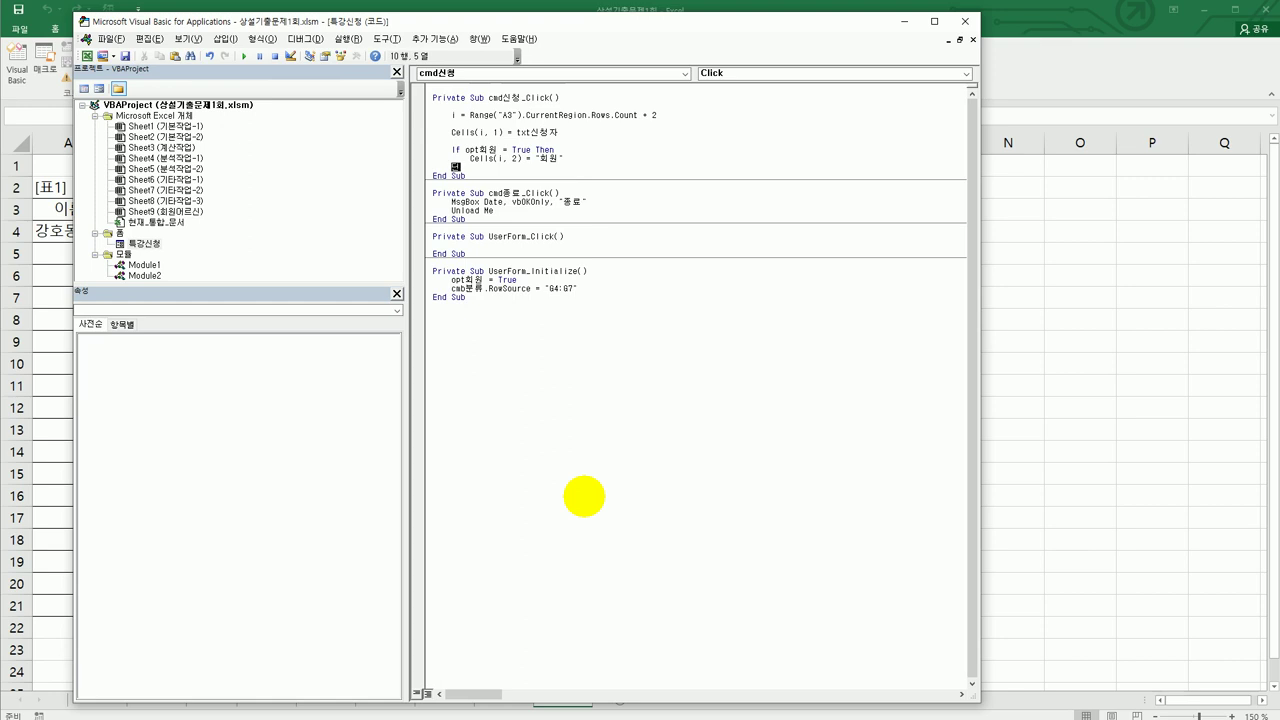
type("Else")
key("Return")
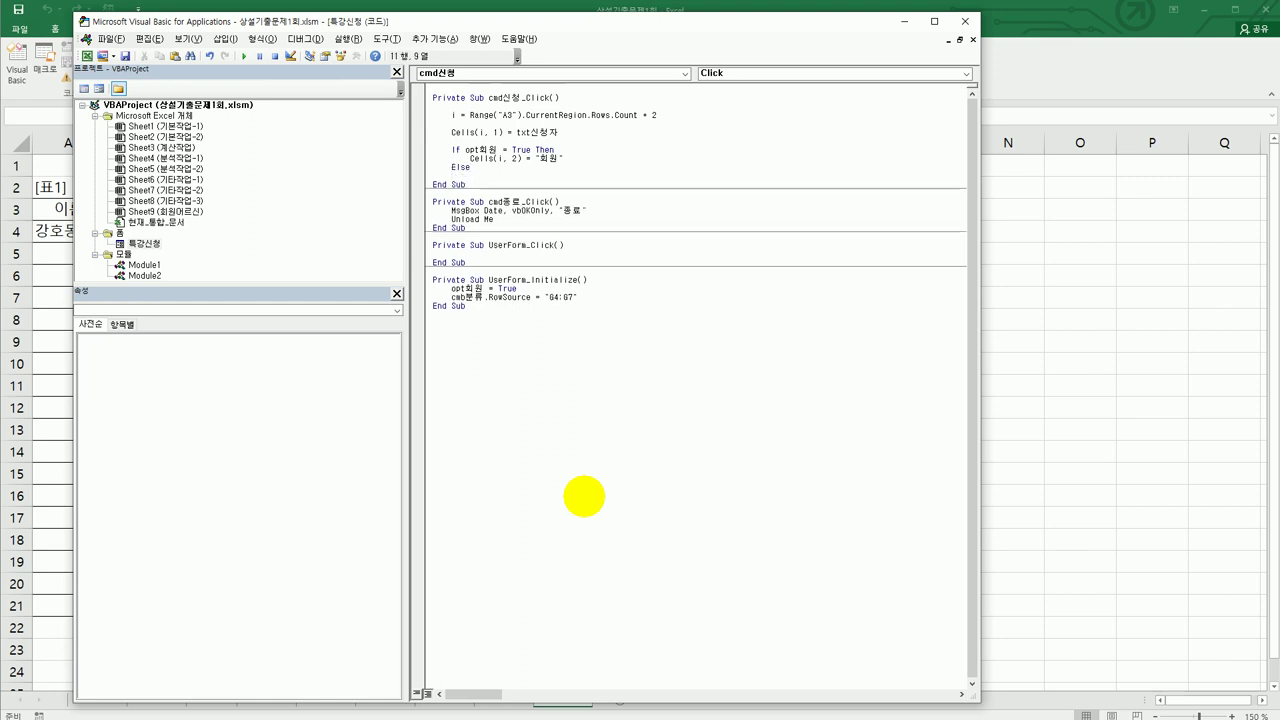
type("cells")
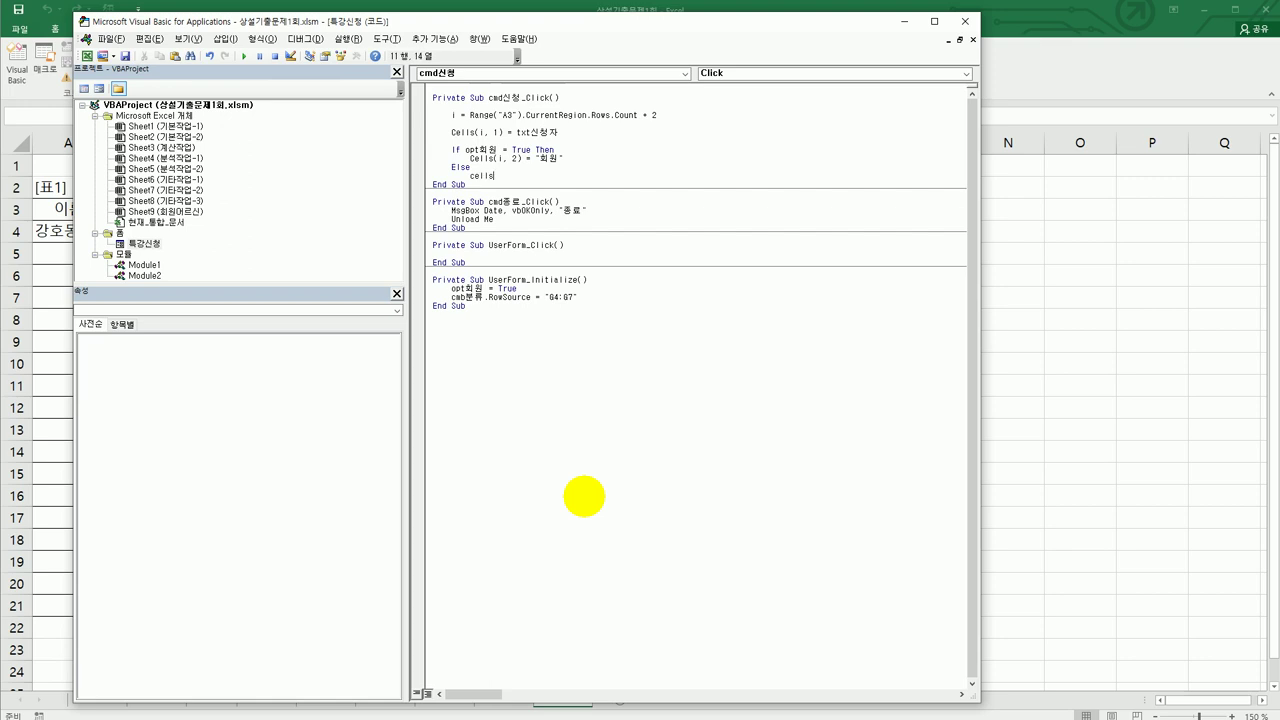
type("(i,2) = \"비회원\"")
key("Return")
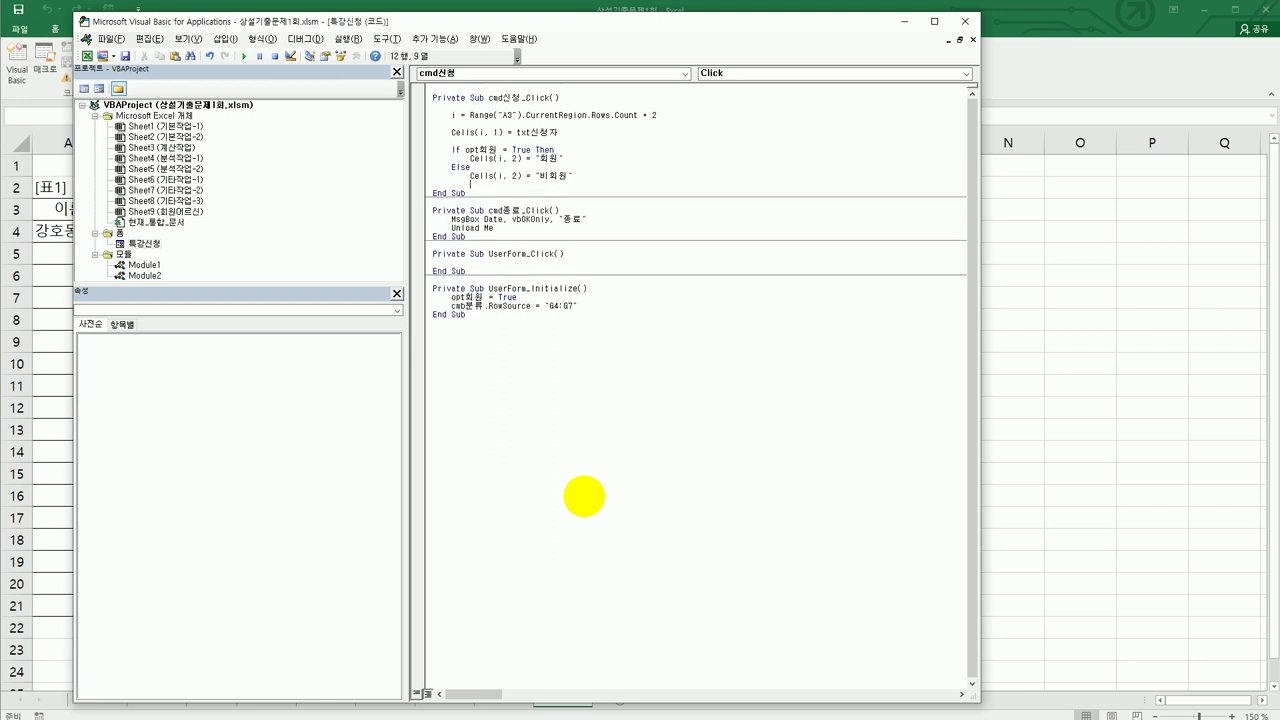
type("end if")
key("Return")
key("Return")
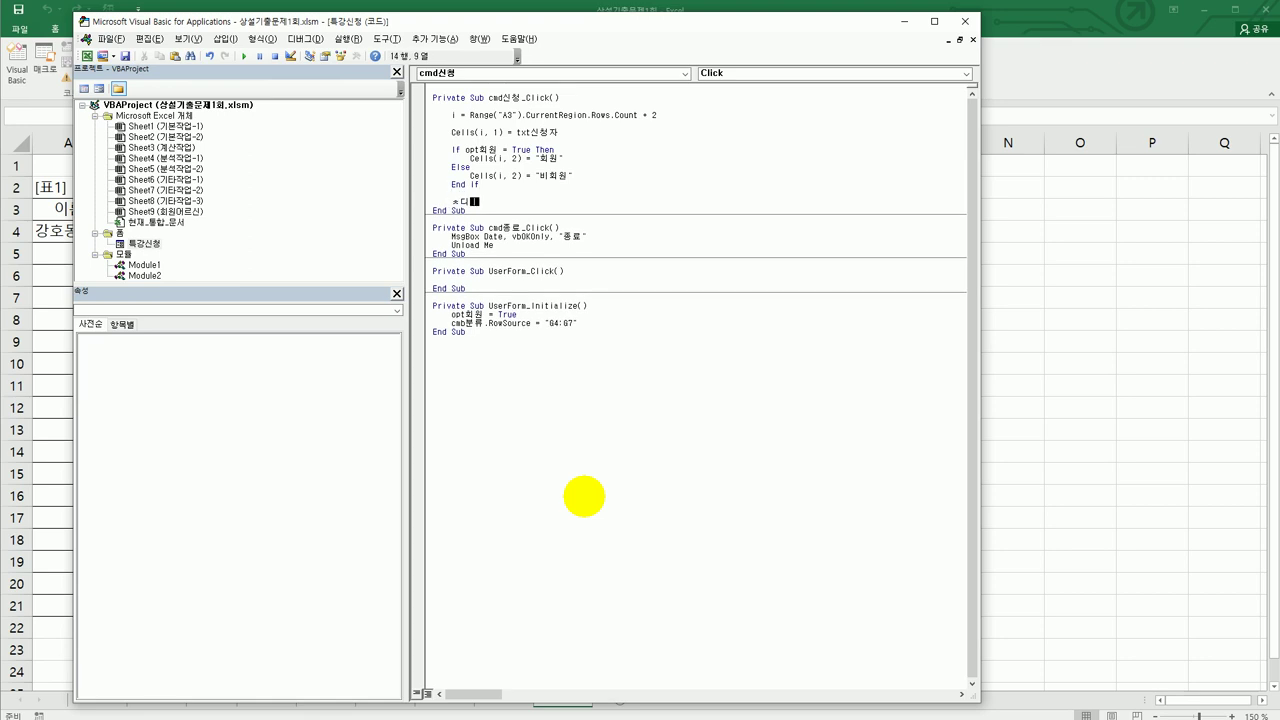
- Add the line Cells(i, 3) = cmb분류 below the If block
type("cel")
type("ls(i,3)")
type(" = ")
type("cmb")
type("ㅂ")
type("분류")
key("Return")
- Add the lines Cells(i, 4) = txt특강날짜.Value and Cells(i, 5) = txt신청인원.Value to the cmd신청 click procedure
type("cells(i,4)")
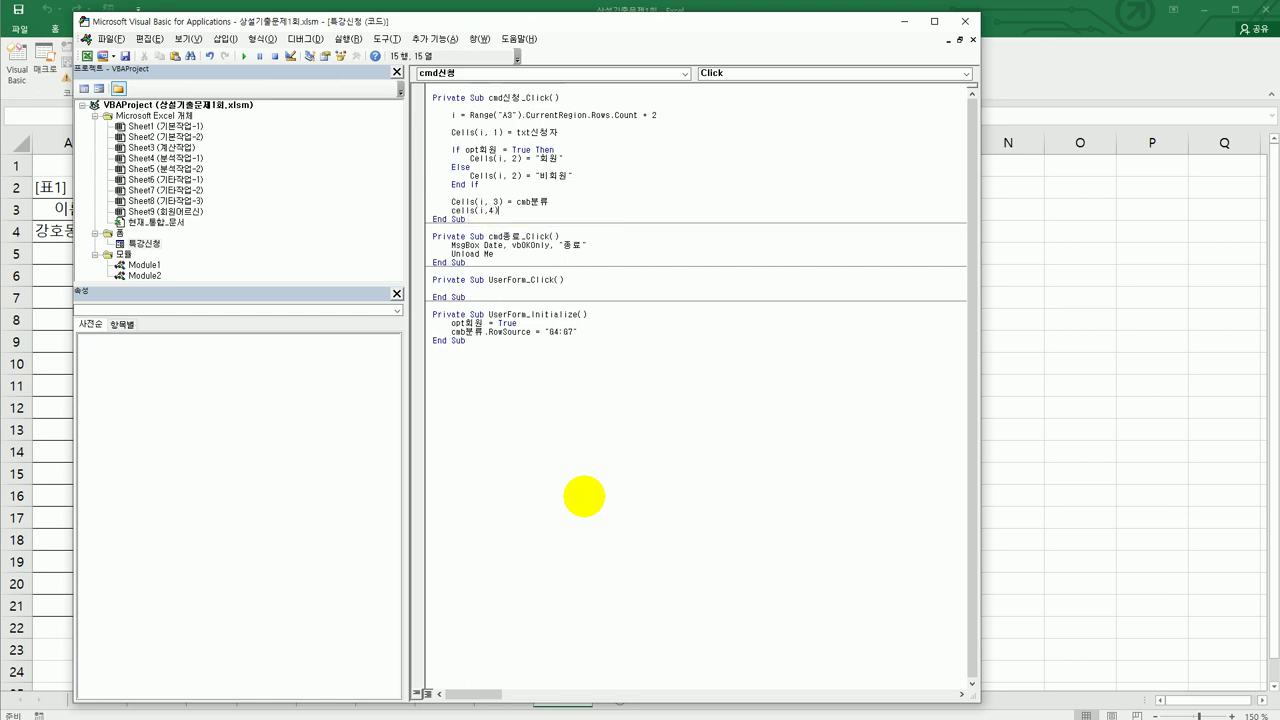
type(" = txt특강남자.va")
key("Tab")
key("Return")
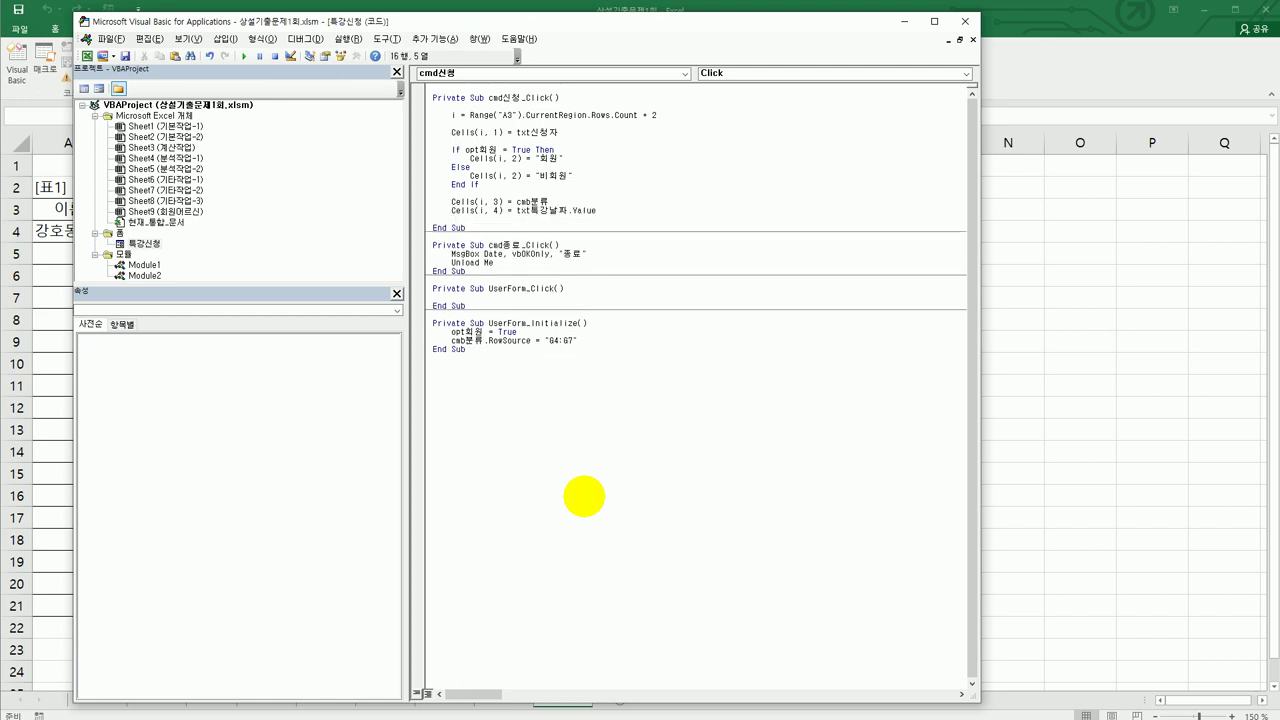
type("cells(i,5) = txt신청인원.va")
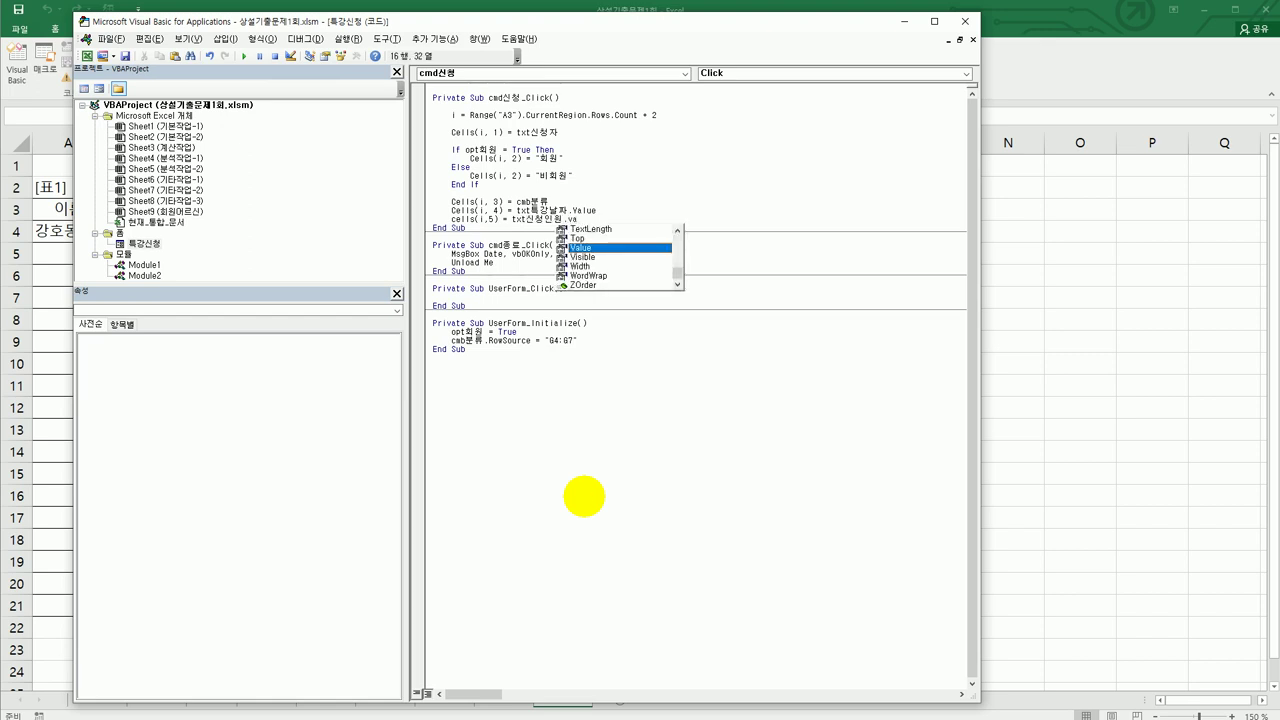
key("Tab")
key("Return")
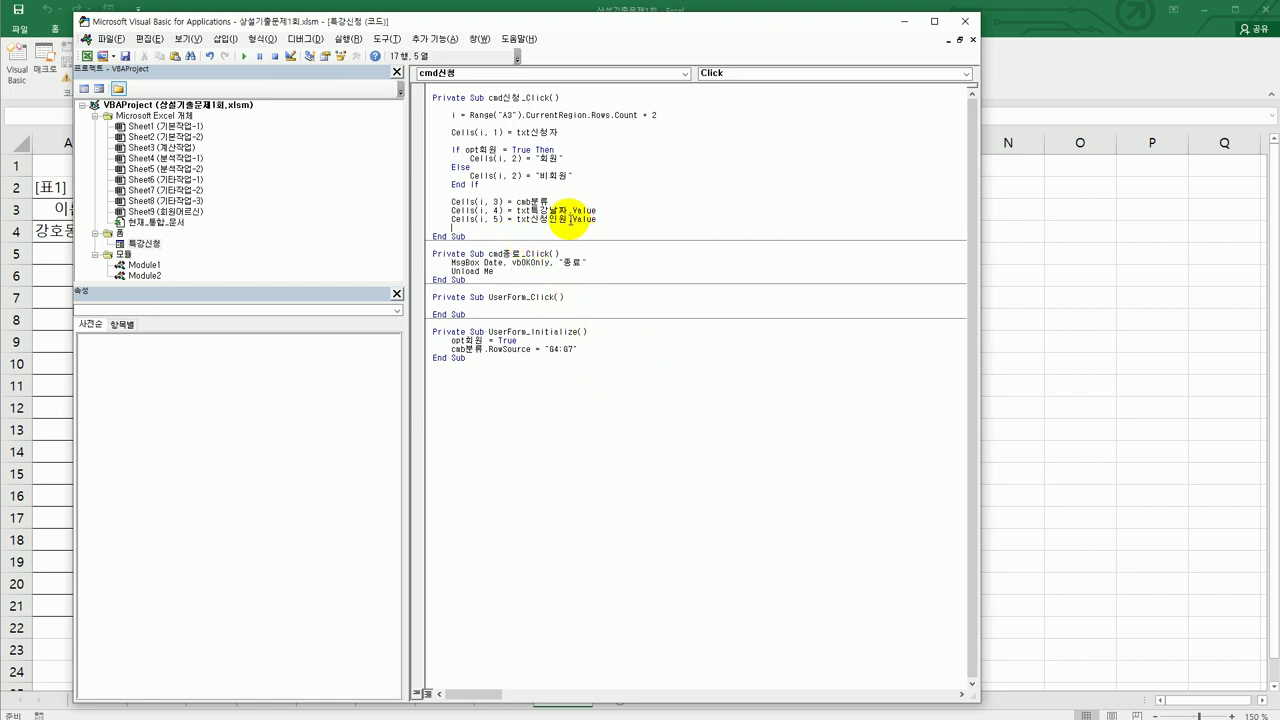
- Change the value assigned to Cells(i, 5) to Val(txt신청인원), removing the .Value property
left_click_drag(567, 220, 594, 219)
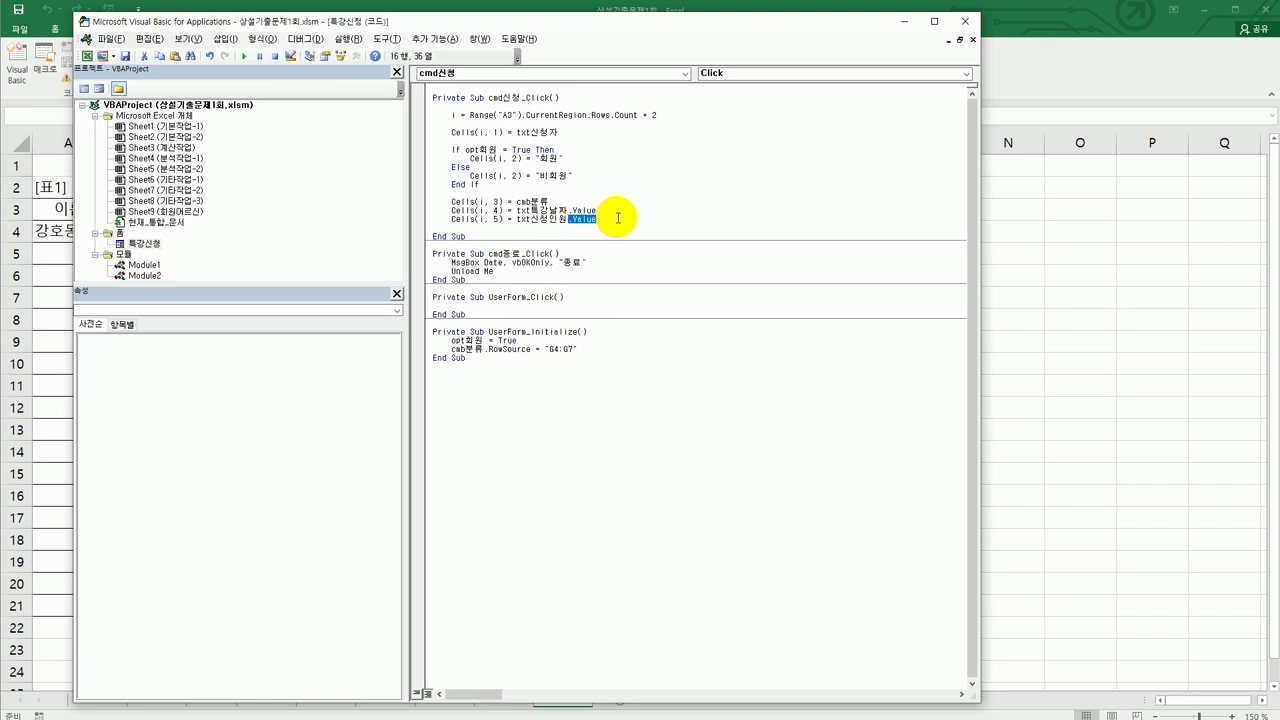
left_click(513, 219)
type("val(")
key("End")
key("BackSpace")
key("BackSpace")
key("BackSpace")
key("BackSpace")
key("BackSpace")
key("BackSpace")
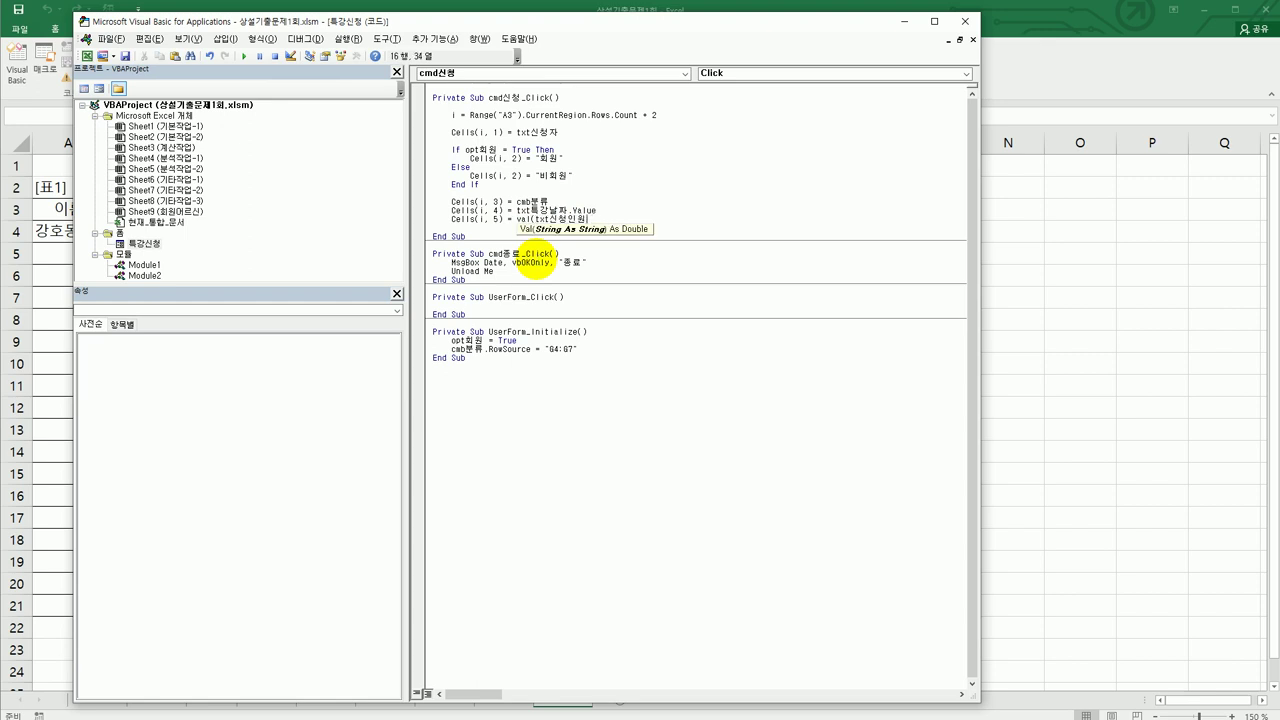
type(")")
key("Return")
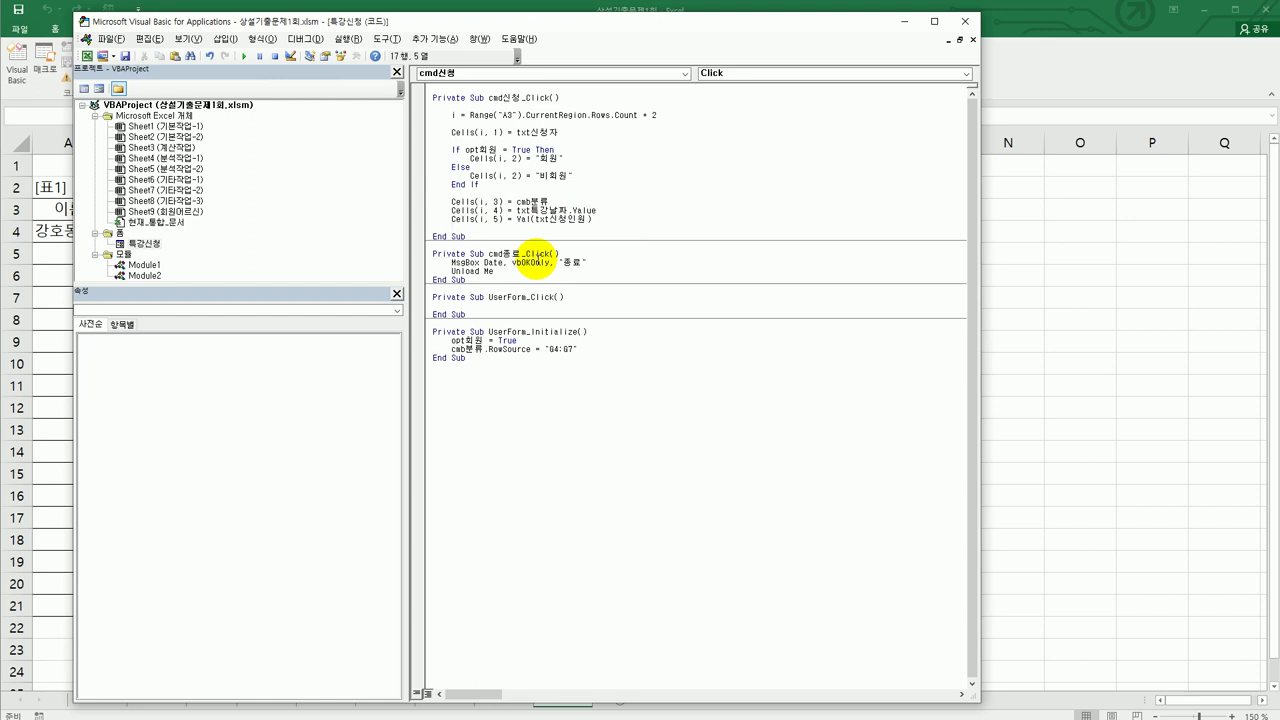
left_click(565, 210)
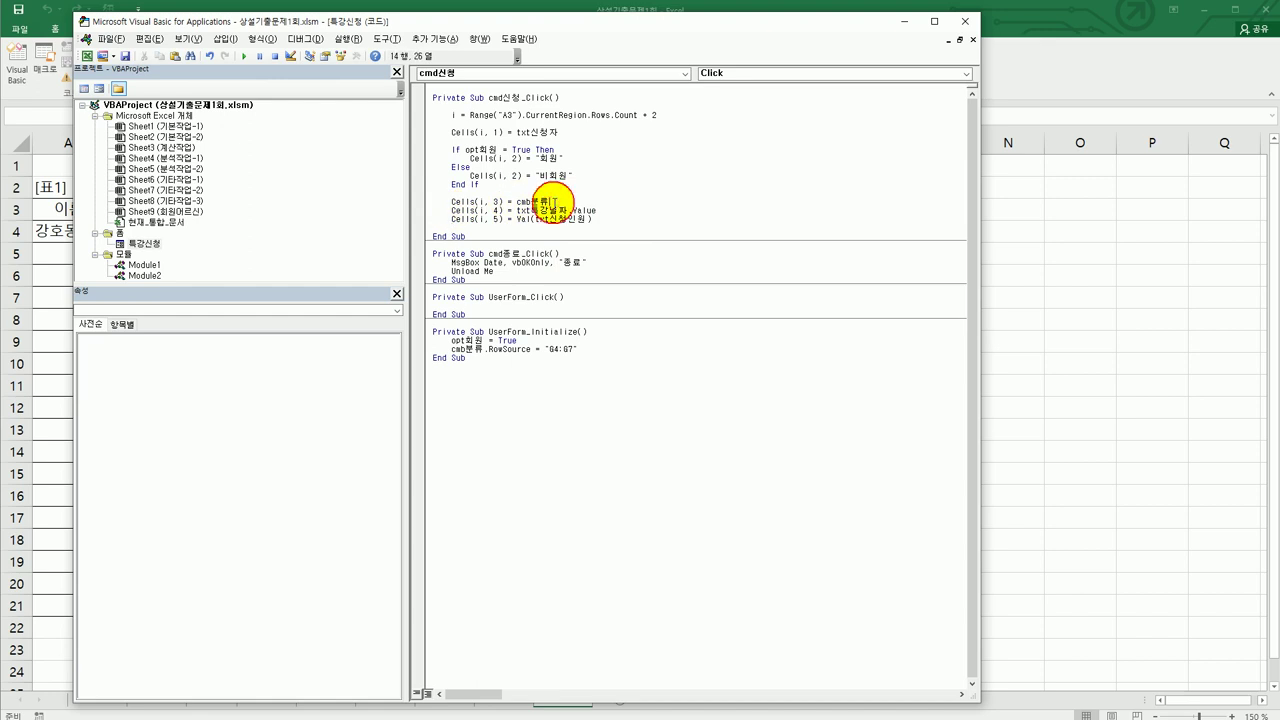
left_click(580, 219)
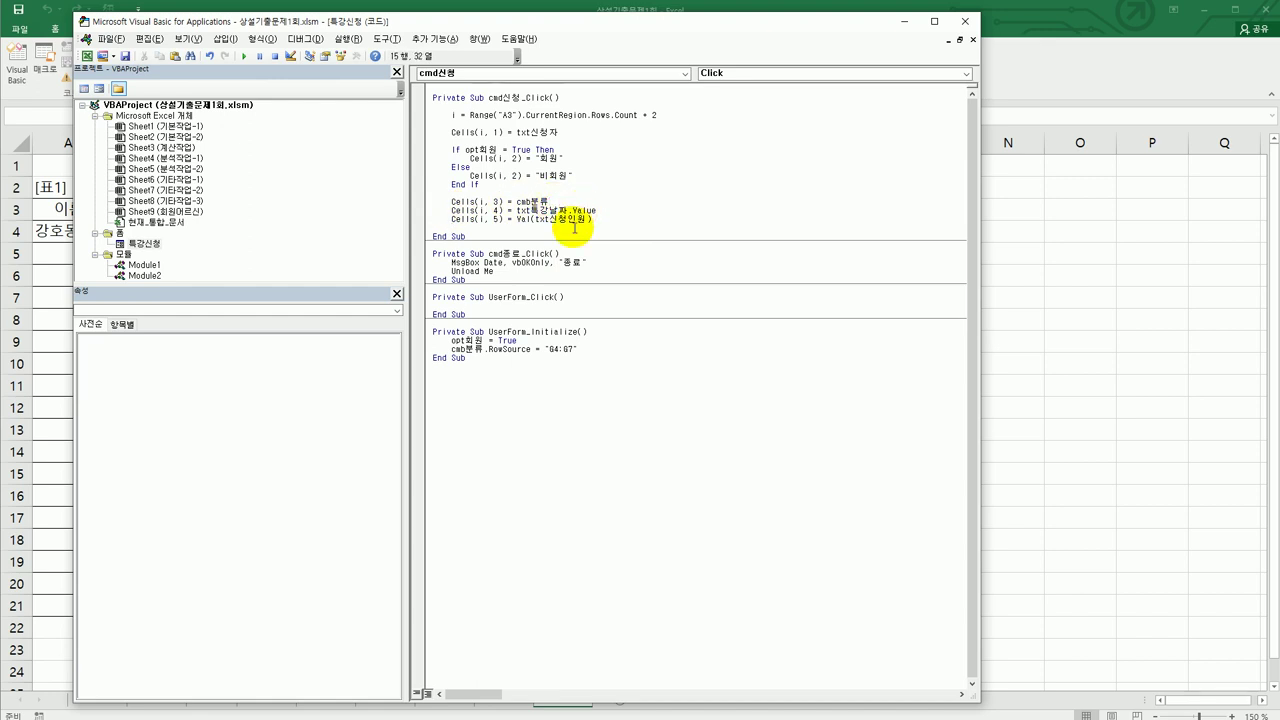
- Check the control names of the 수강 분류, 특강 날짜 and 신청인원 fields in the 특강신청 form design, and close the code editor
double_click(140, 243)
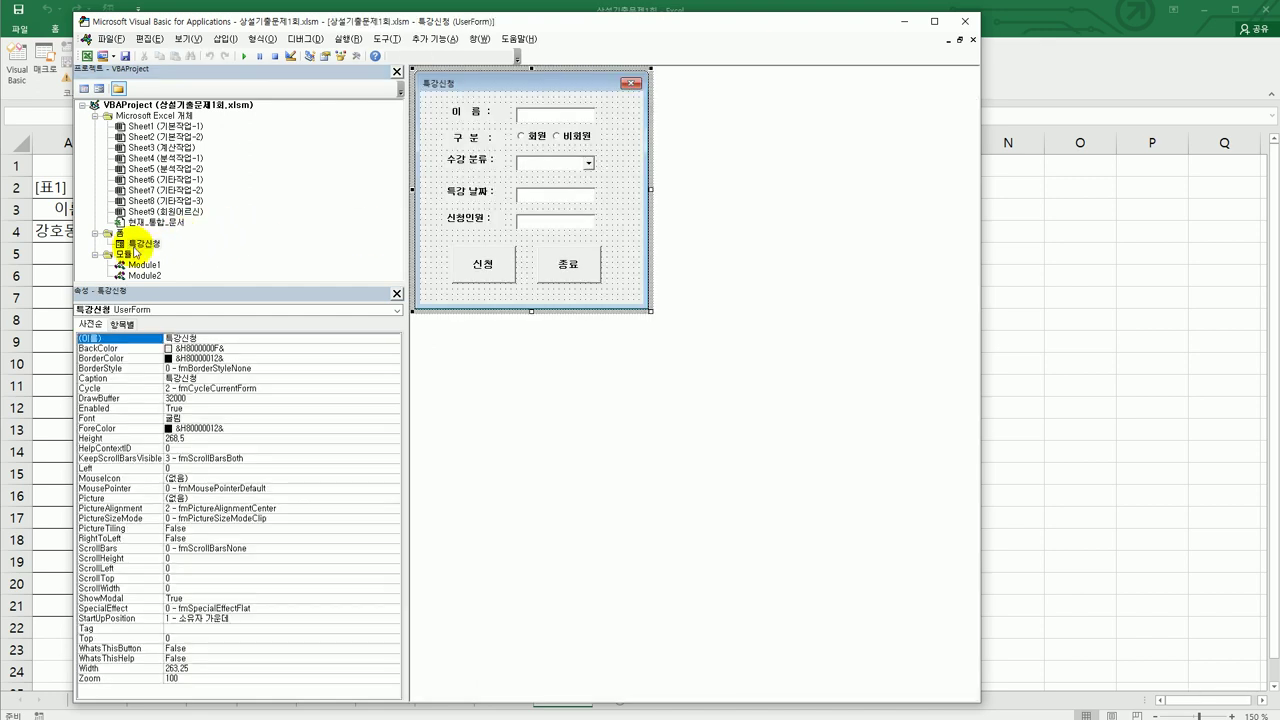
left_click(582, 165)
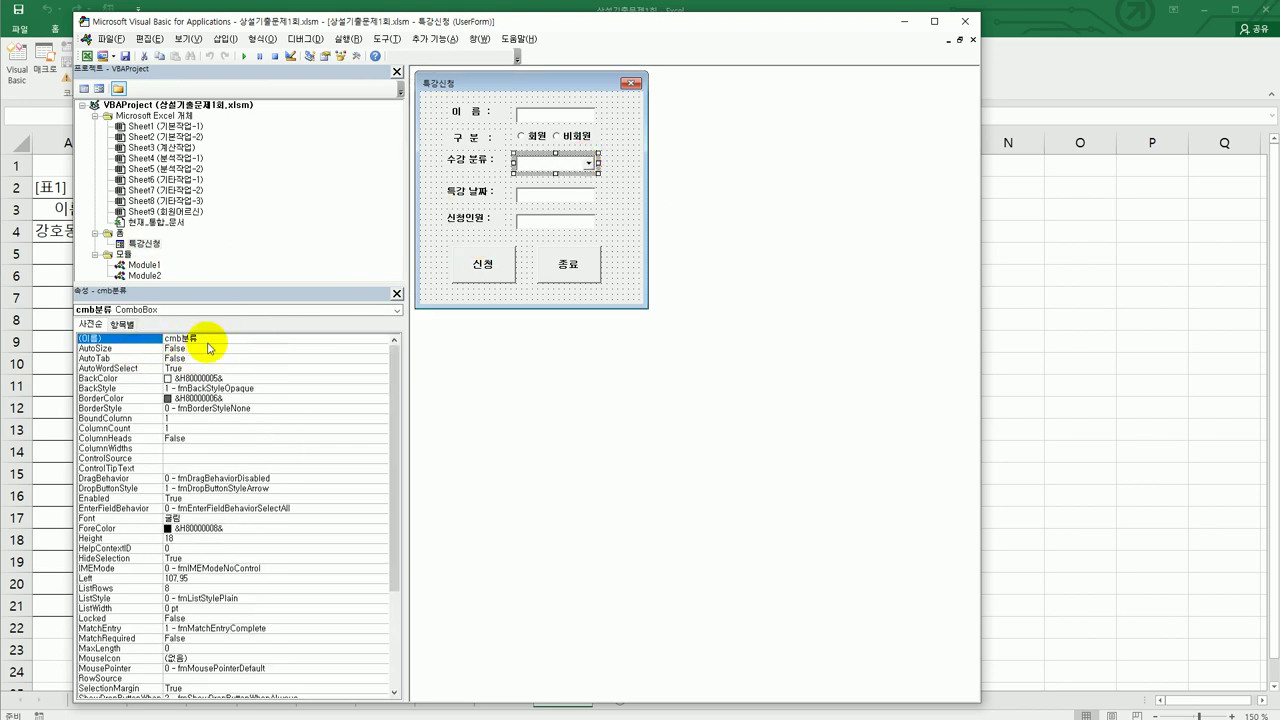
left_click(550, 195)
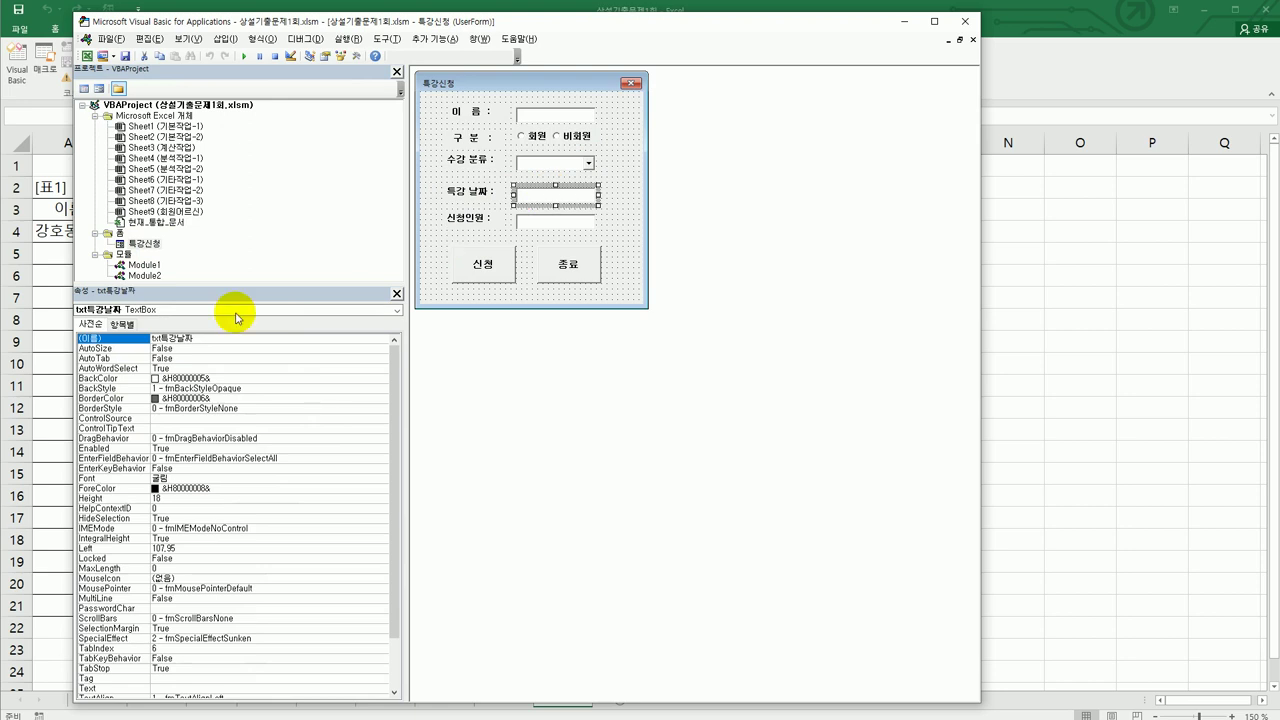
left_click(558, 221)
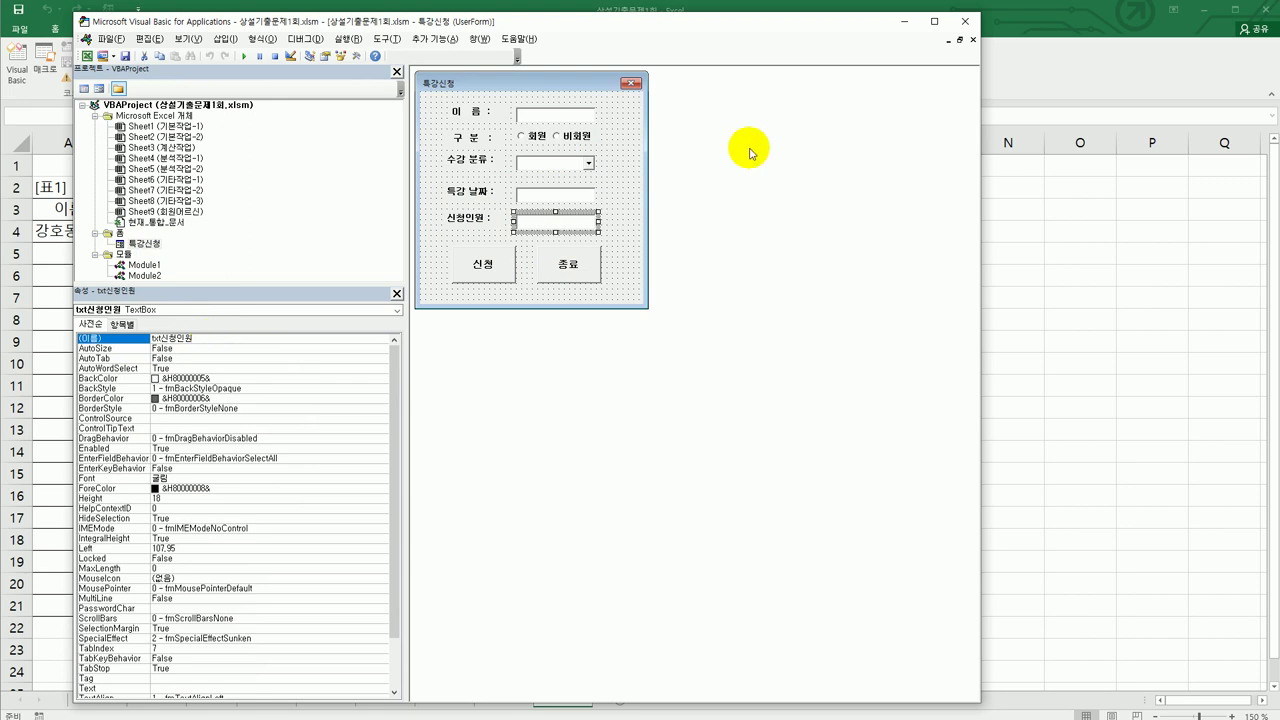
left_click(965, 21)
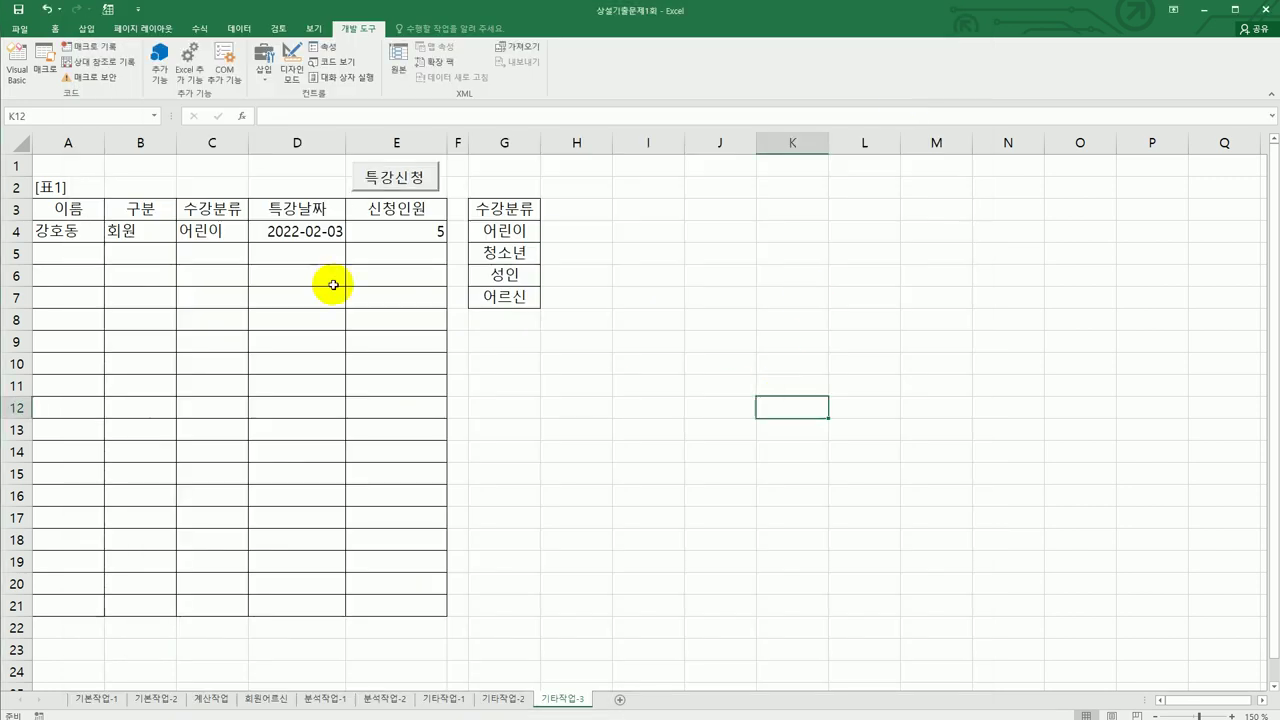
- Open the 특강신청 form from the worksheet, enter the applicant's name and select 비회원 as 구분
left_click(392, 176)
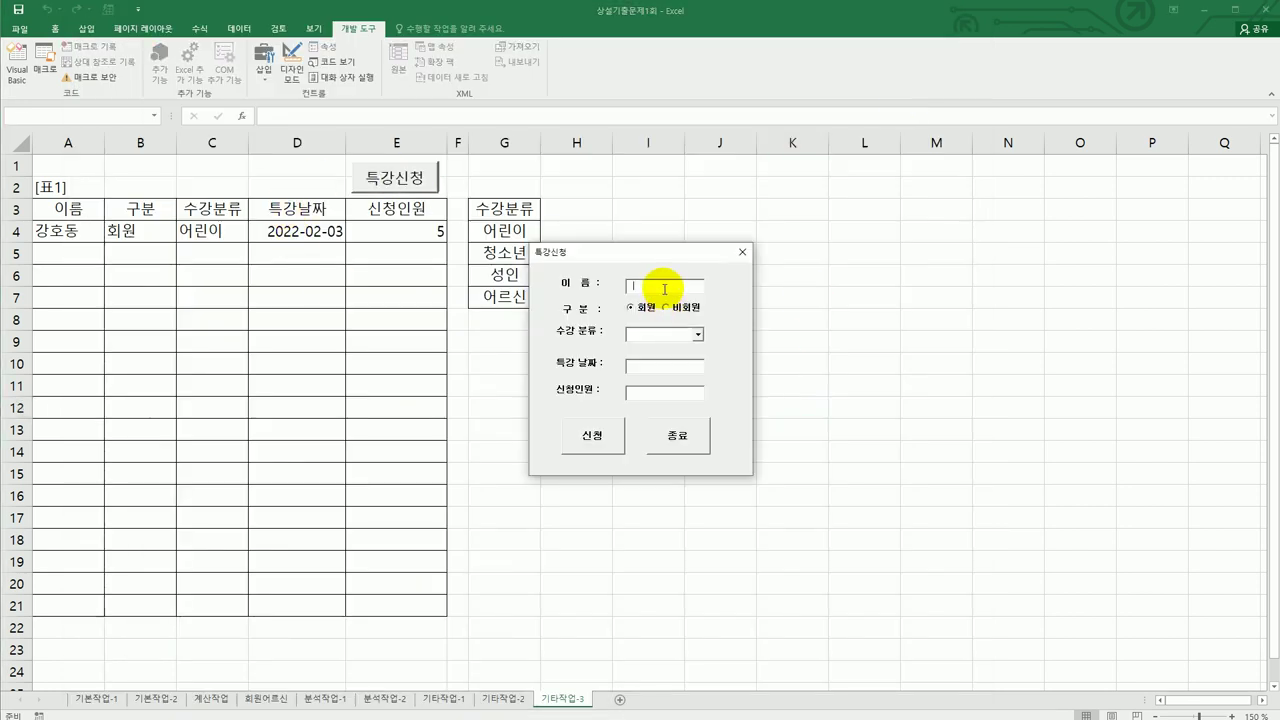
left_click(642, 287)
type("ghd")
key("BackSpace")
key("BackSpace")
key("BackSpace")
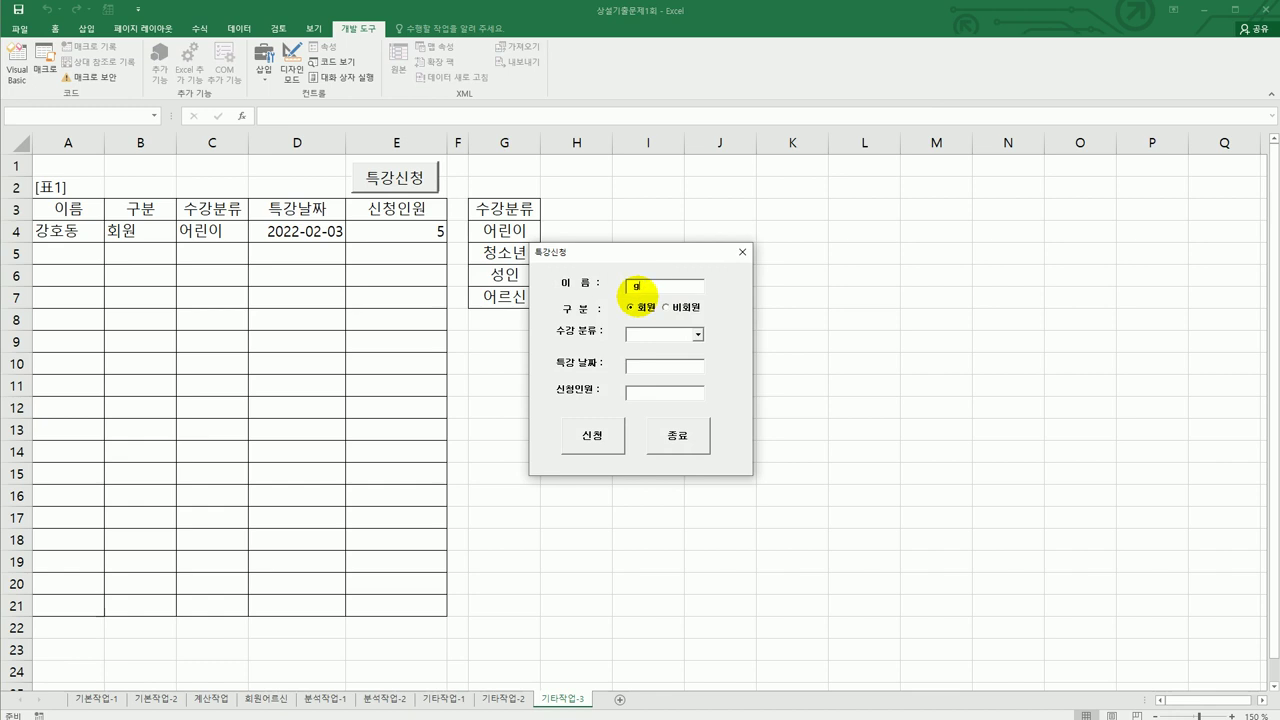
type("홍길동")
left_click(703, 314)
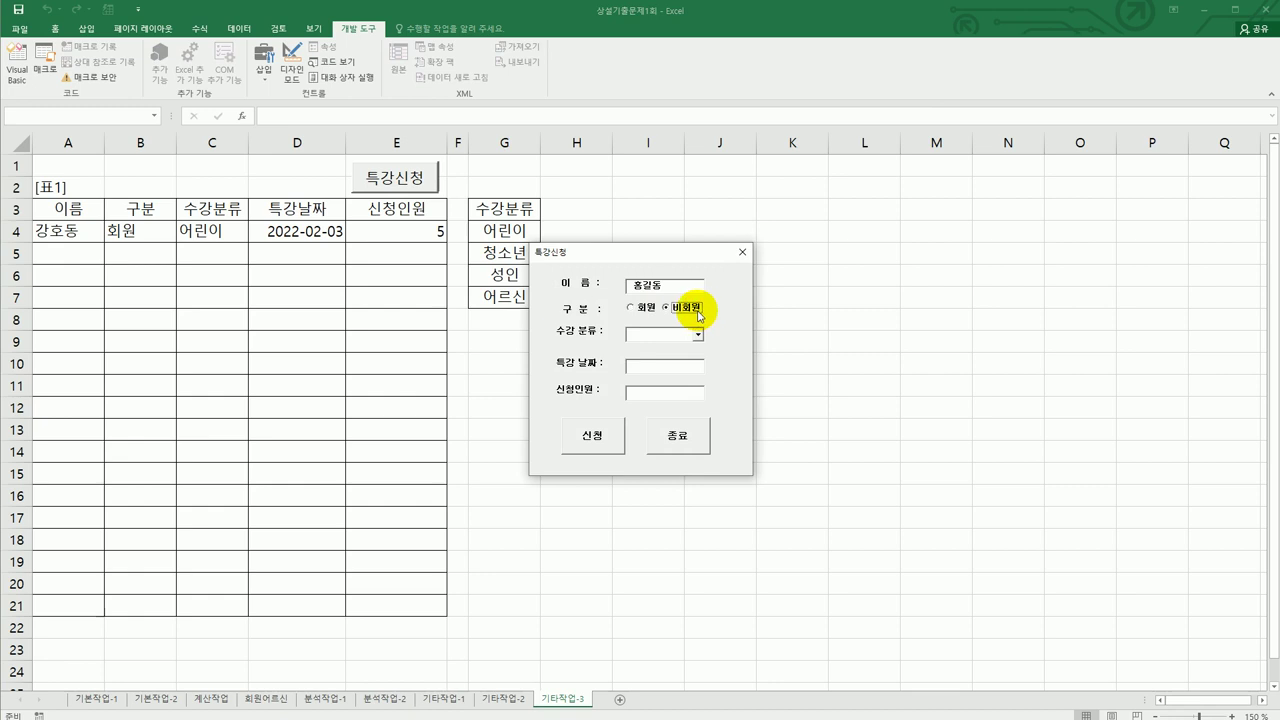
- Choose 청소년 as 수강 분류, set 특강 날짜 to 2022-1-1 and 신청인원 to 3, and submit the entry with 신청
left_click(698, 335)
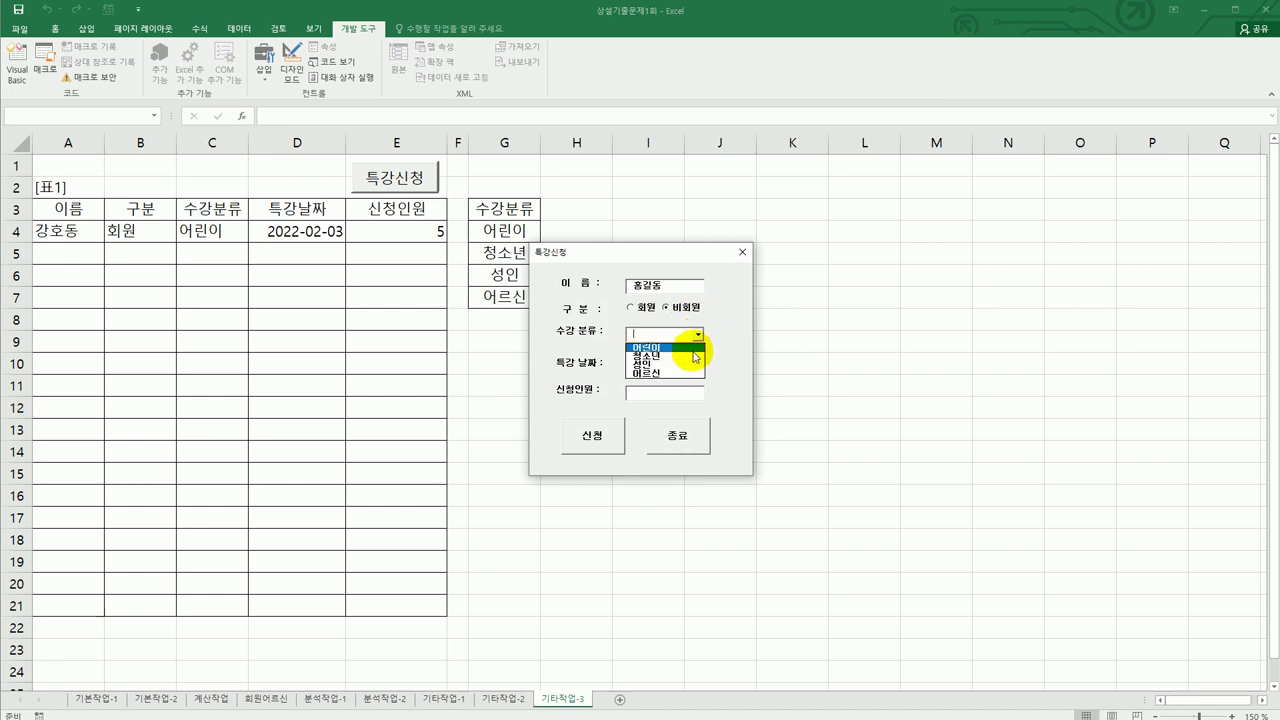
left_click(690, 356)
left_click(671, 366)
type("2022-")
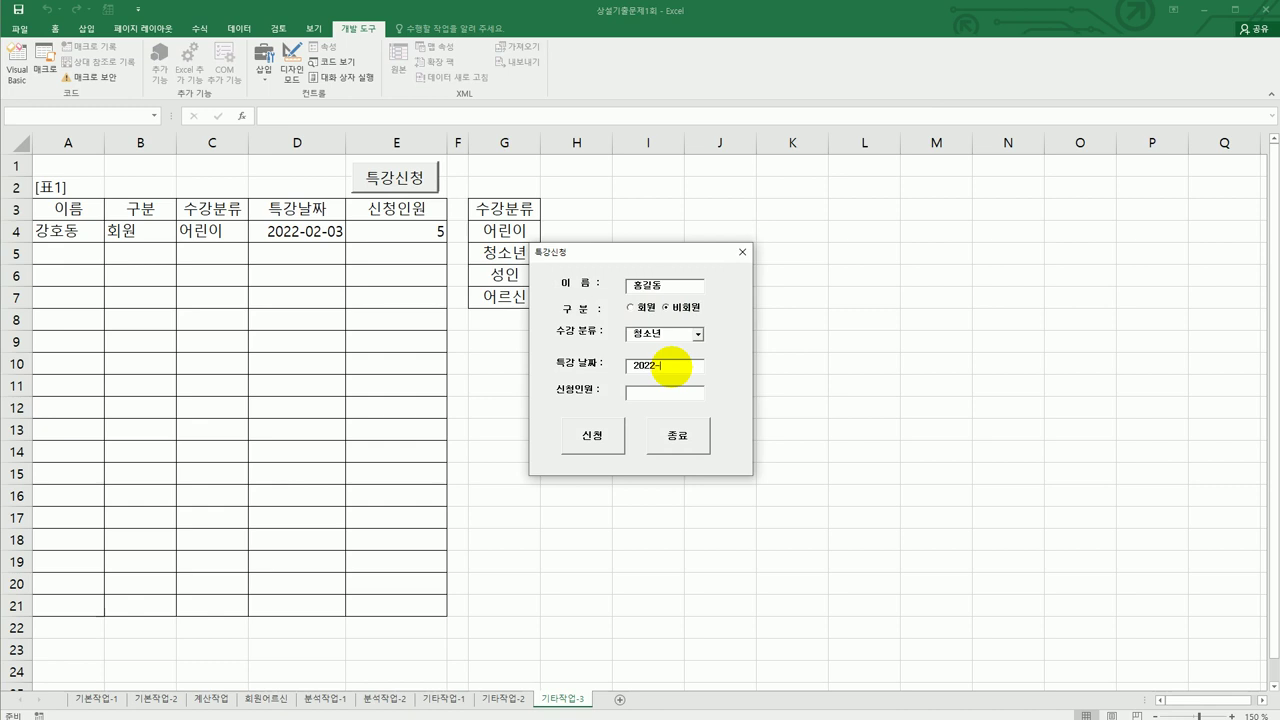
type("1-1")
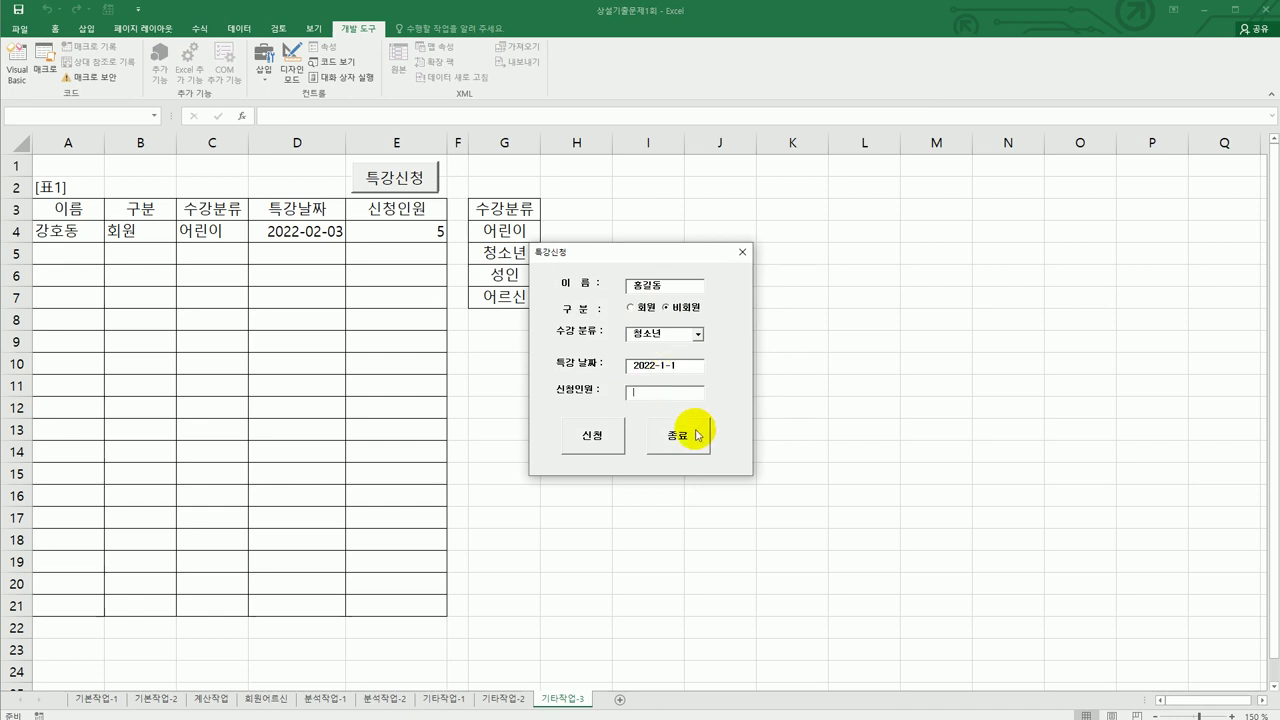
key("Tab")
type("3")
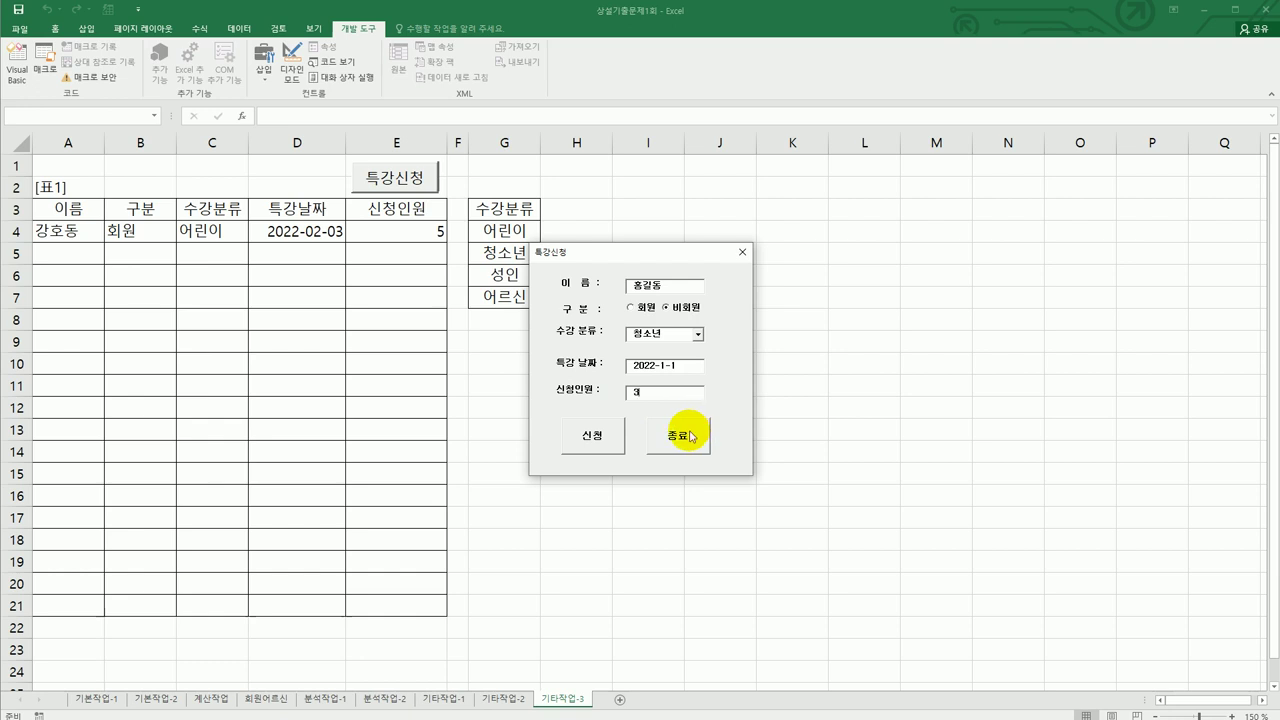
left_click(600, 440)
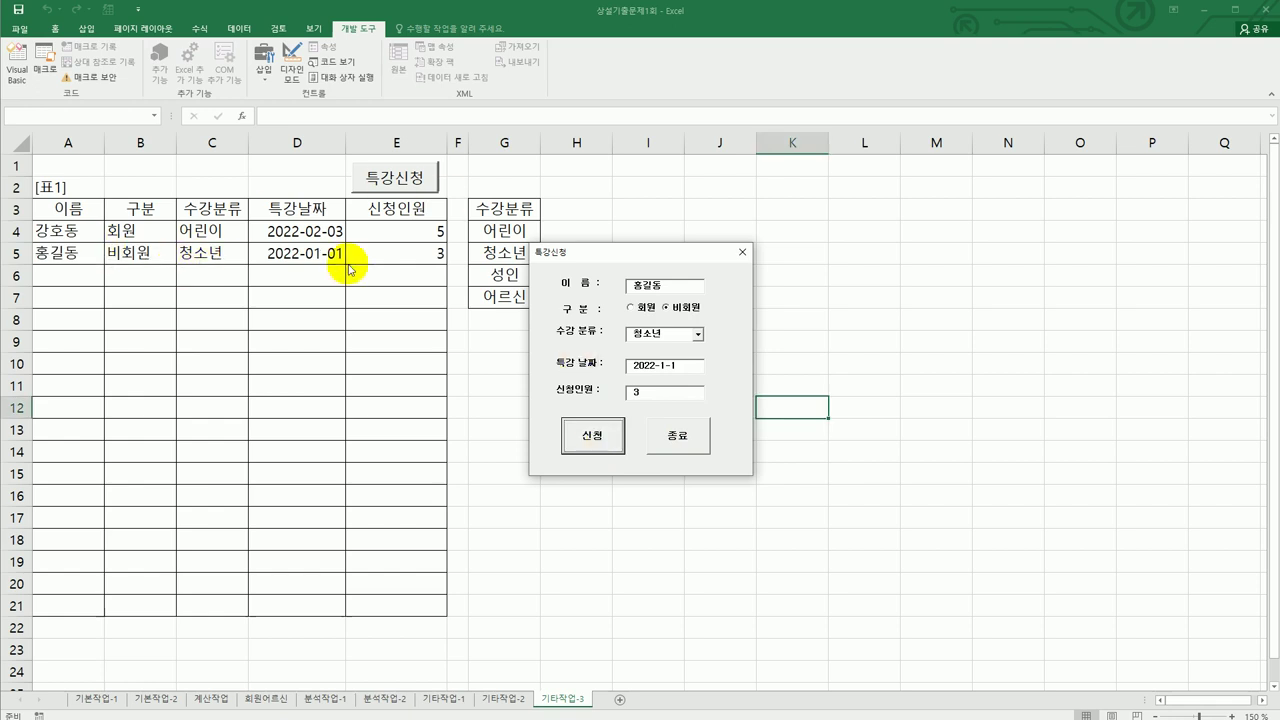
- Exit the 특강신청 form with 종료, dismiss the date message box and return to an empty worksheet cell
left_click(675, 437)
left_click_drag(783, 690, 853, 362)
left_click(862, 414)
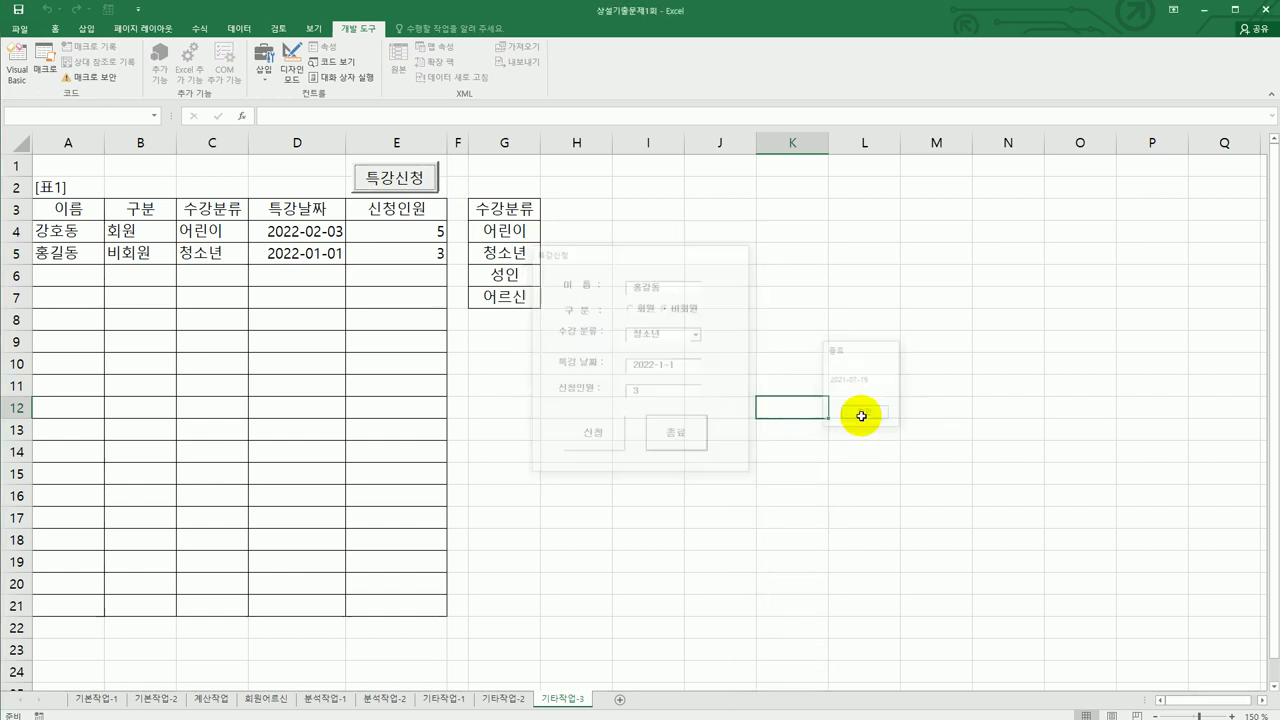
left_click(752, 458)
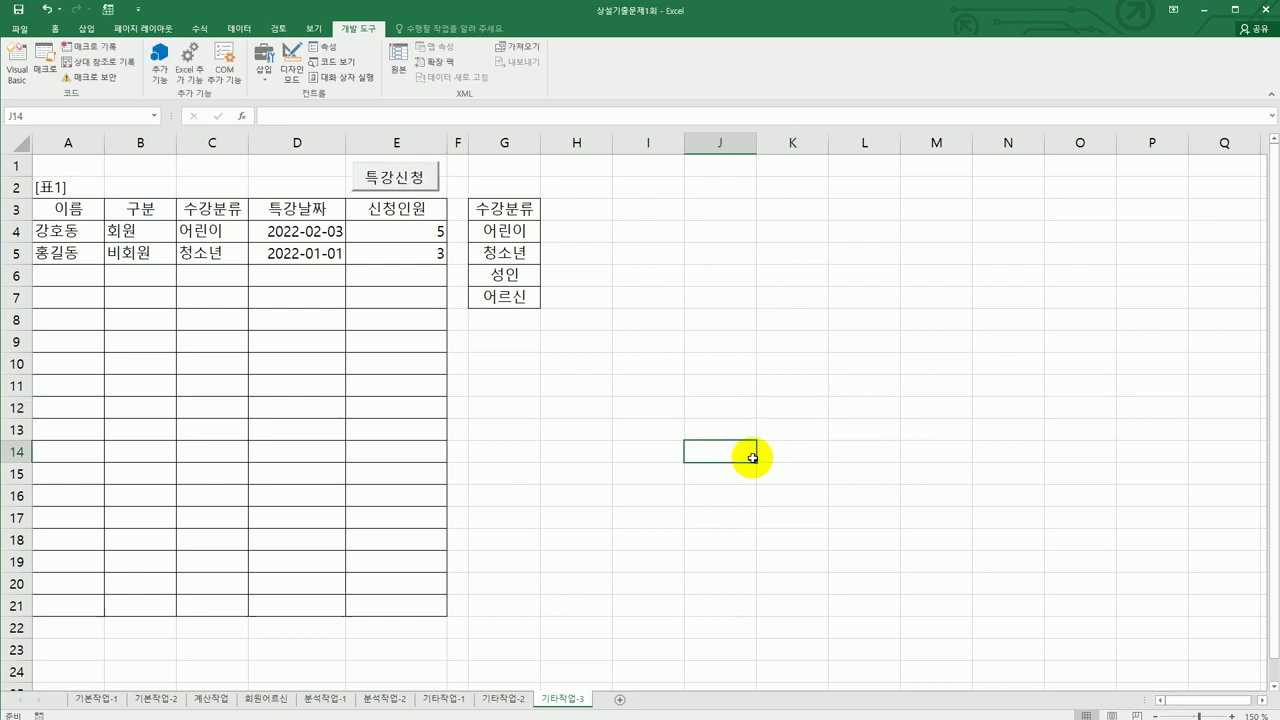